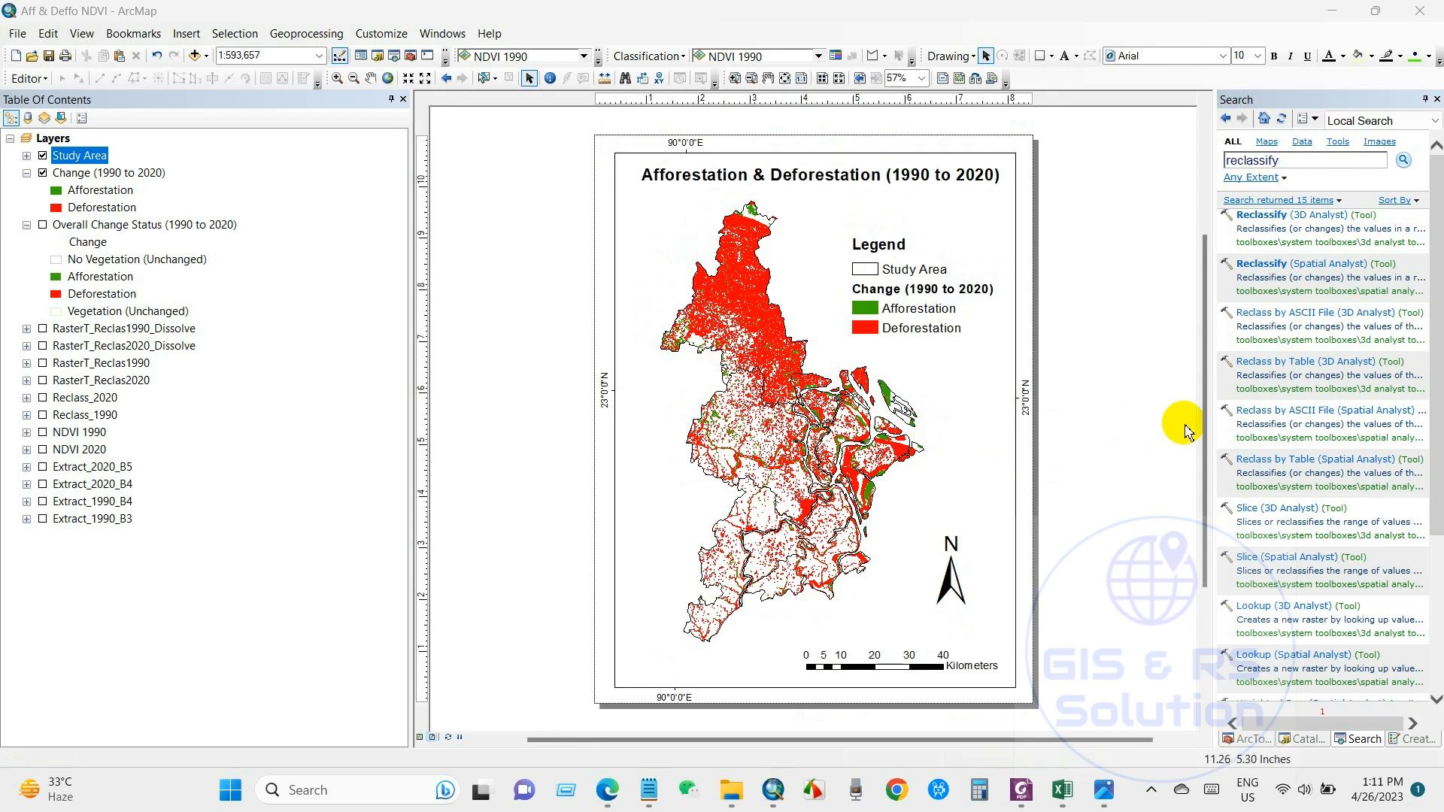
Examine the finished 1990 to 2020 afforestation and deforestation map in the layout and in the exported image Aff & Deffo NDVI.jpg
click(947, 312)
click(1111, 374)
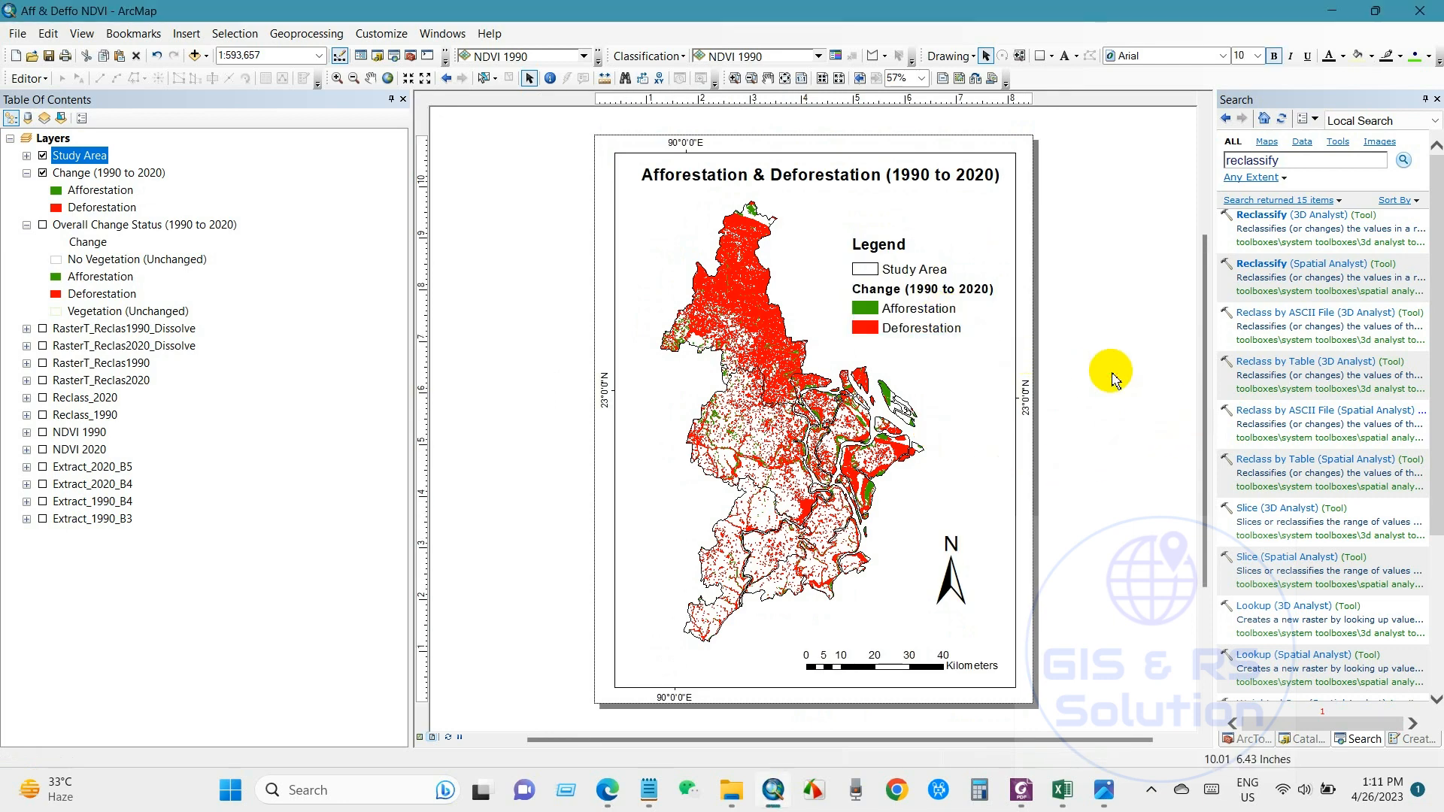
click(774, 795)
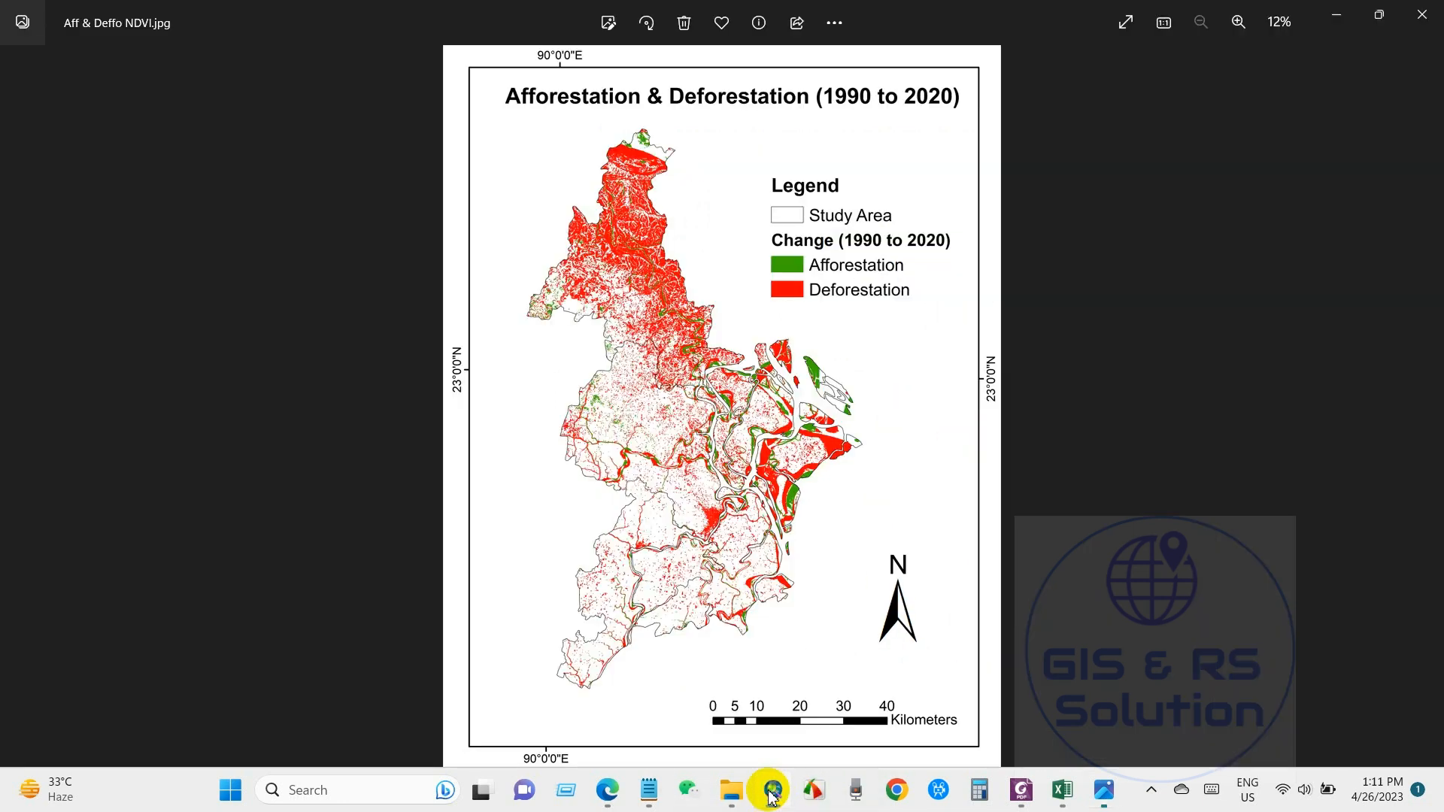
scroll(667, 409, up, 3)
drag(729, 429, 792, 407)
drag(813, 555, 819, 334)
drag(786, 505, 799, 607)
drag(706, 333, 735, 531)
scroll(733, 482, down, 3)
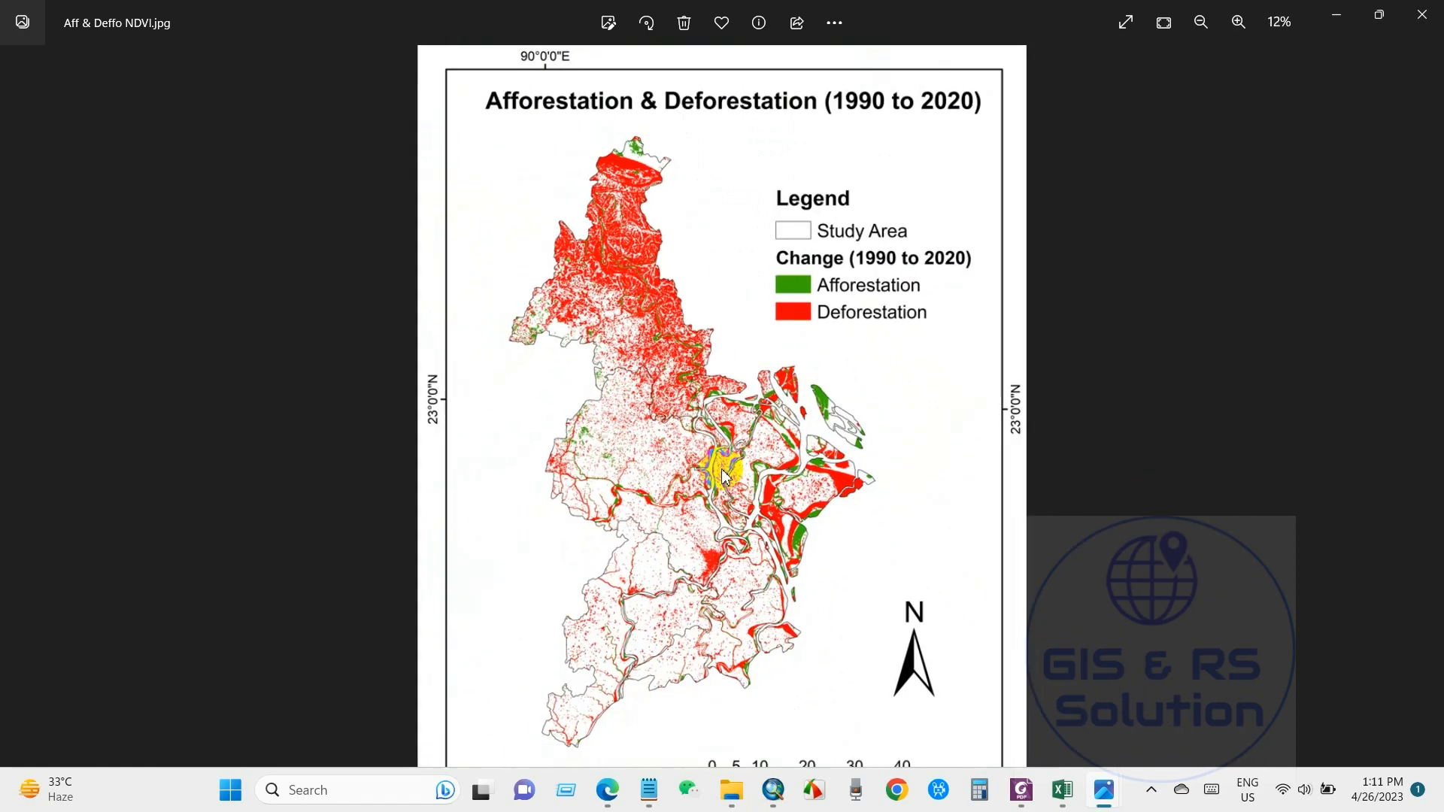
click(773, 788)
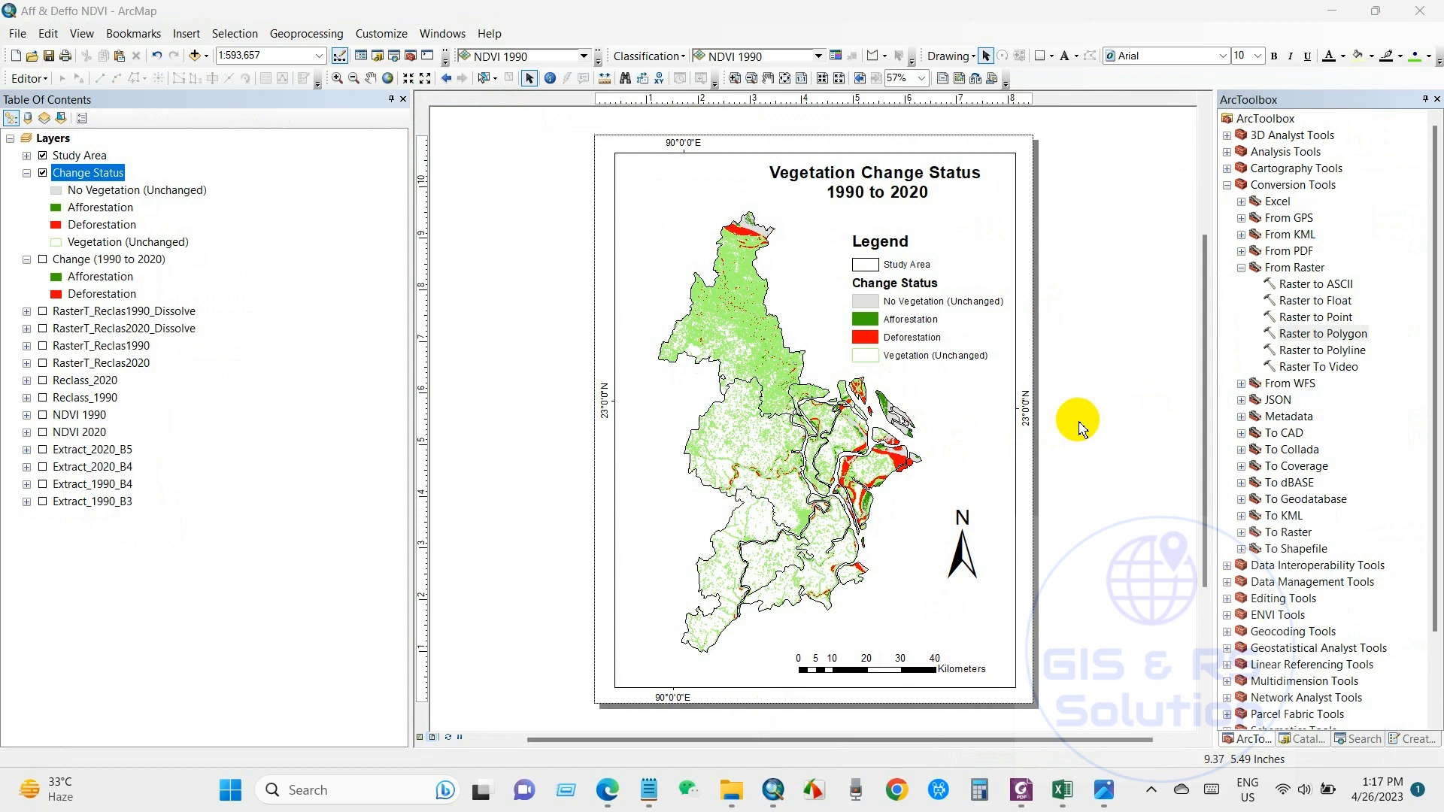
click(43, 157)
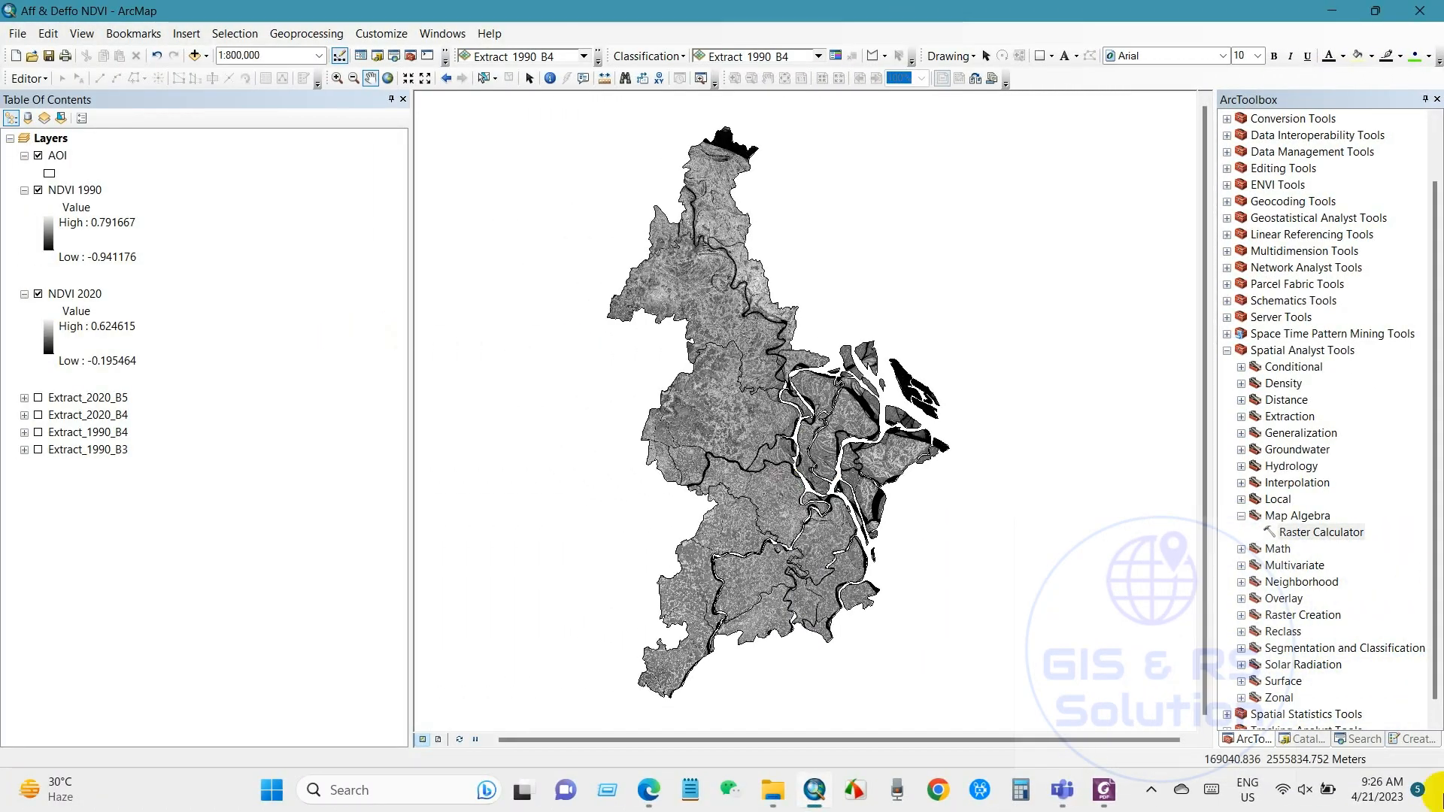
Apply the yellow to green to dark blue color ramp to the NDVI 1990 layer
click(75, 190)
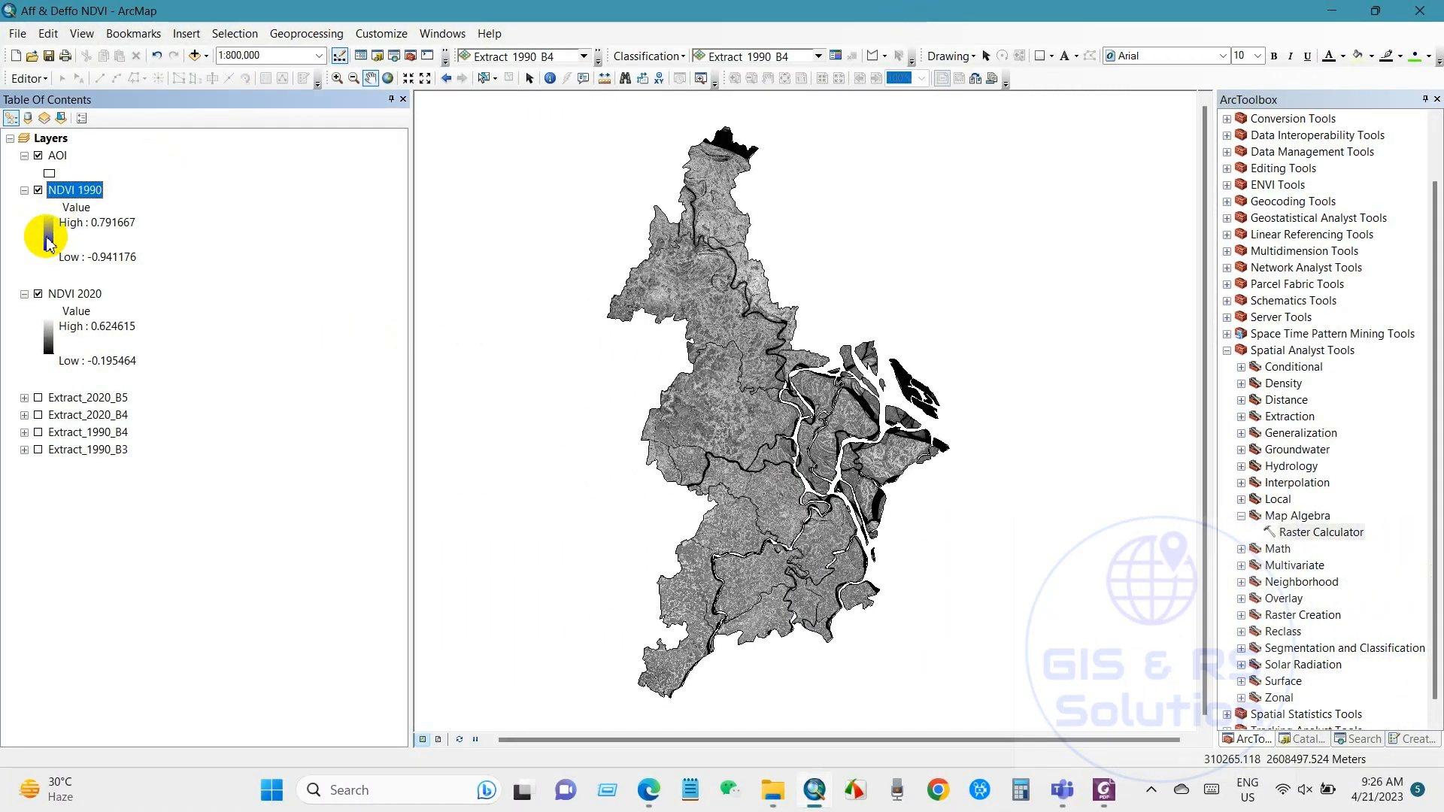
click(47, 240)
click(222, 300)
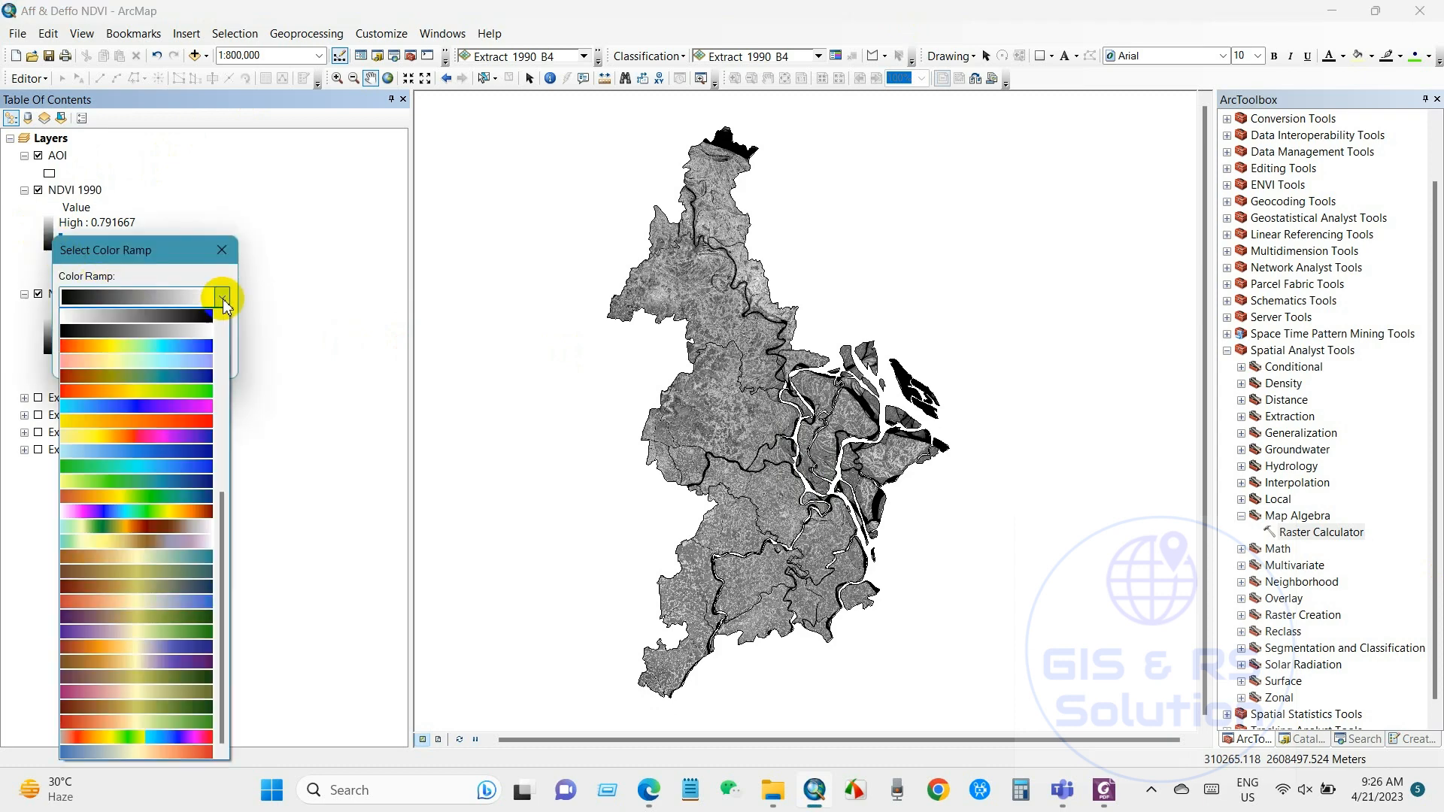
click(113, 415)
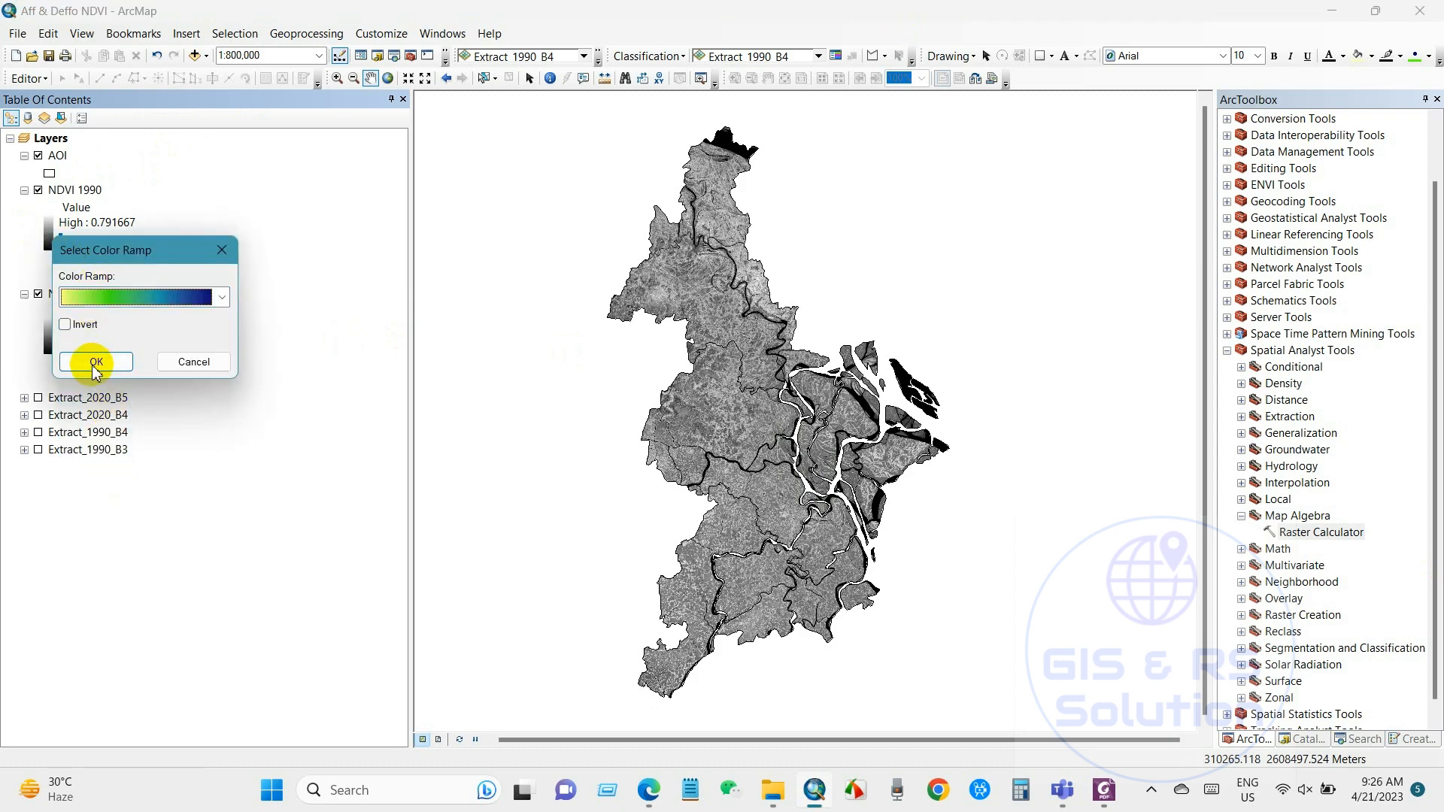
click(97, 362)
drag(686, 476, 689, 483)
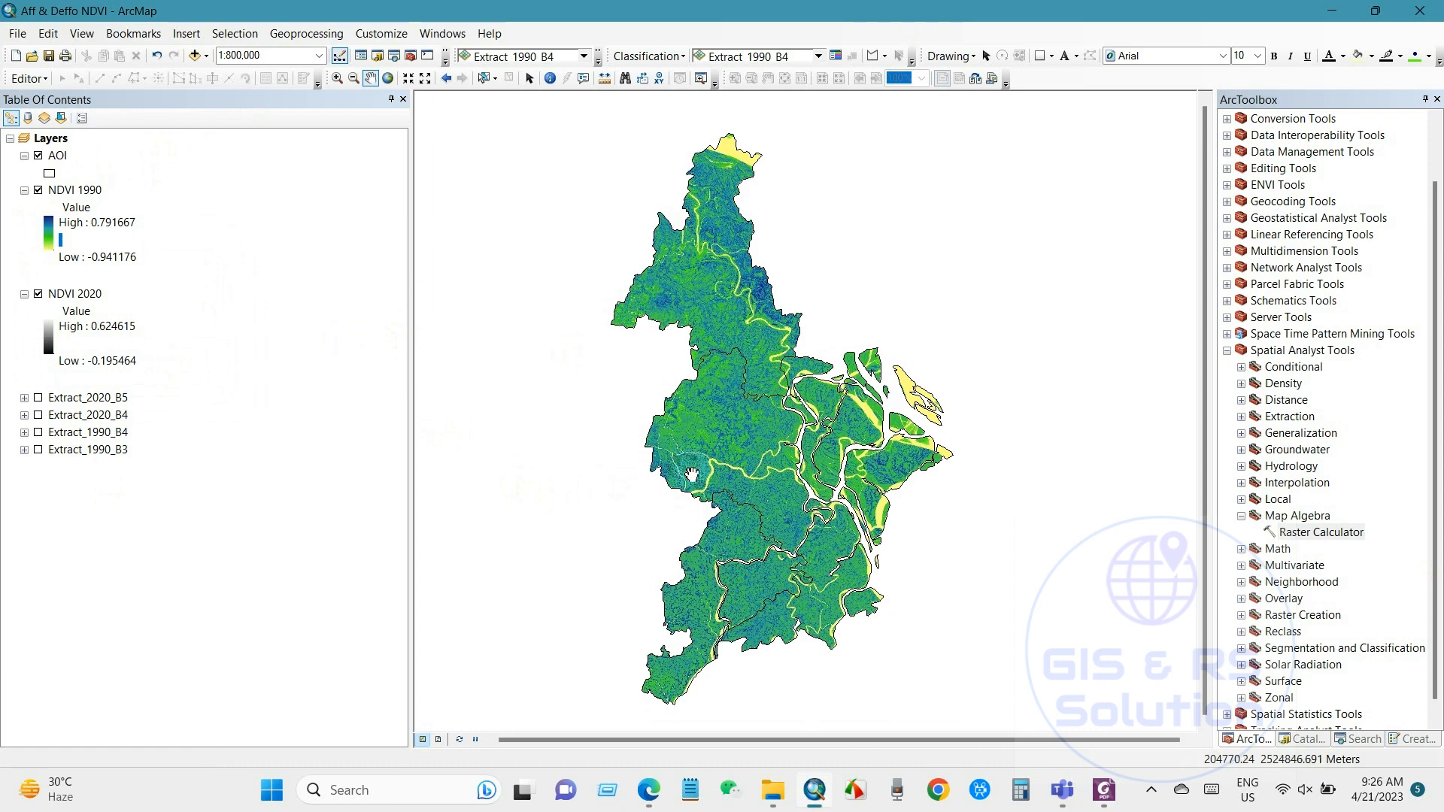
Apply the yellow to green to dark blue color ramp to the NDVI 2020 layer and compare it with NDVI 1990
click(42, 329)
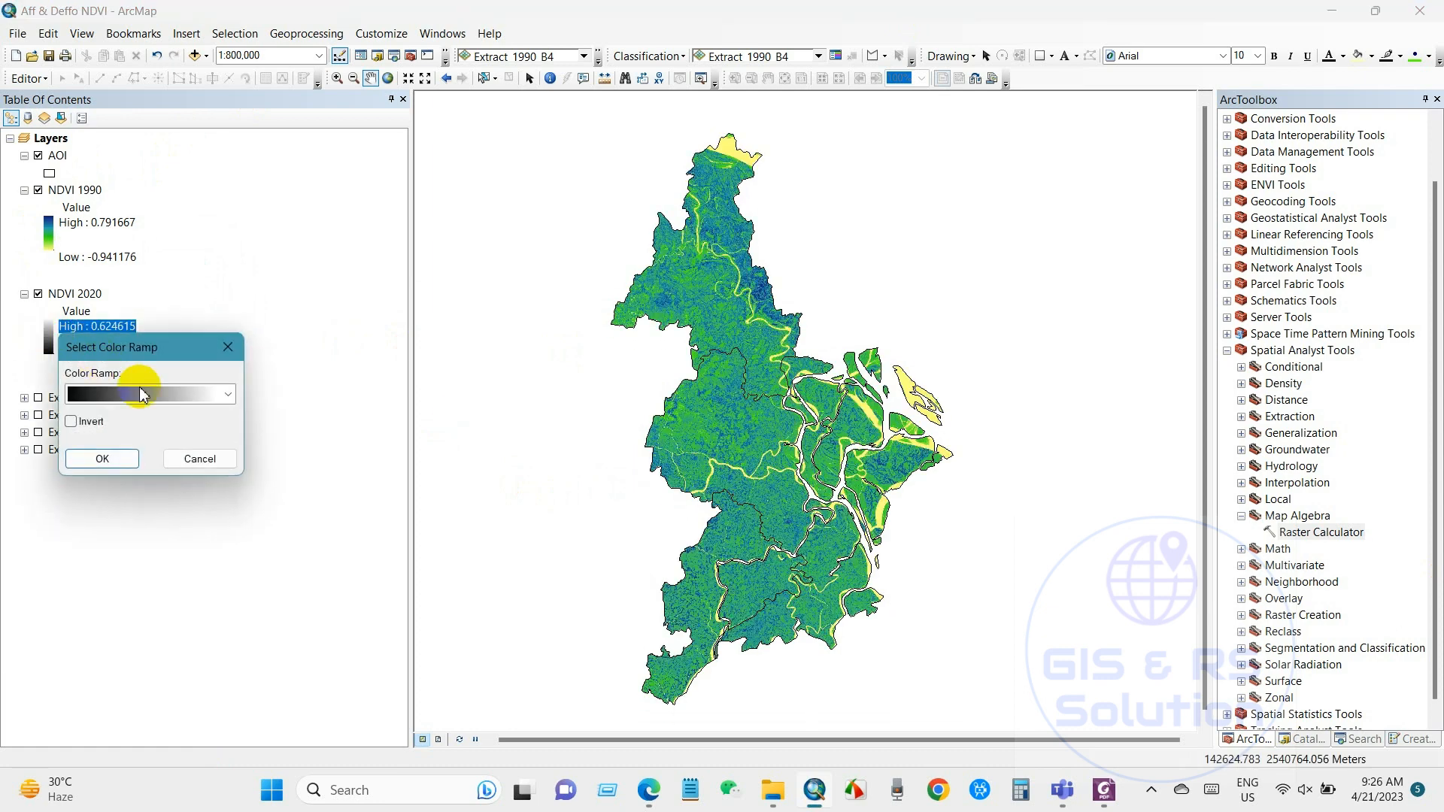
click(224, 392)
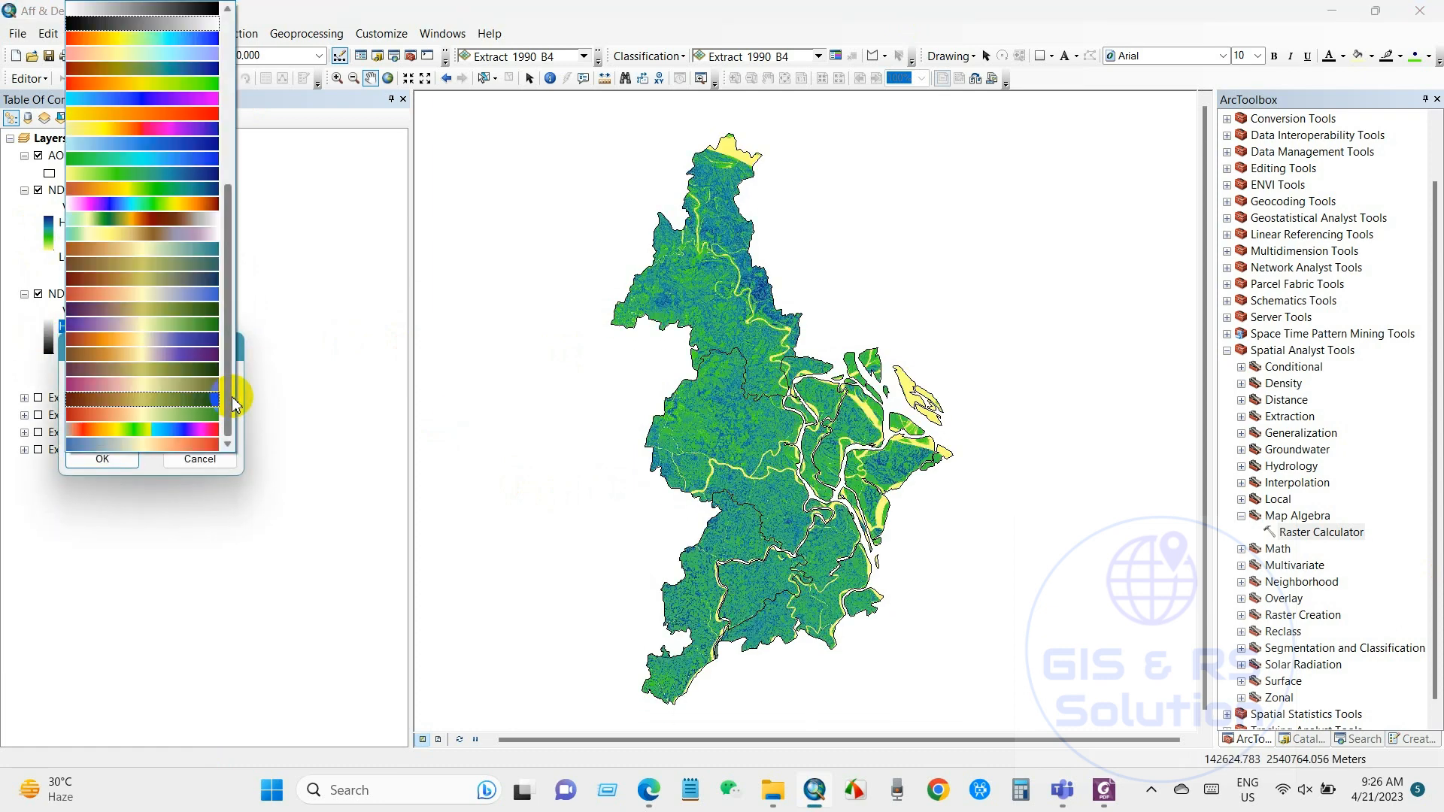
click(143, 174)
click(102, 458)
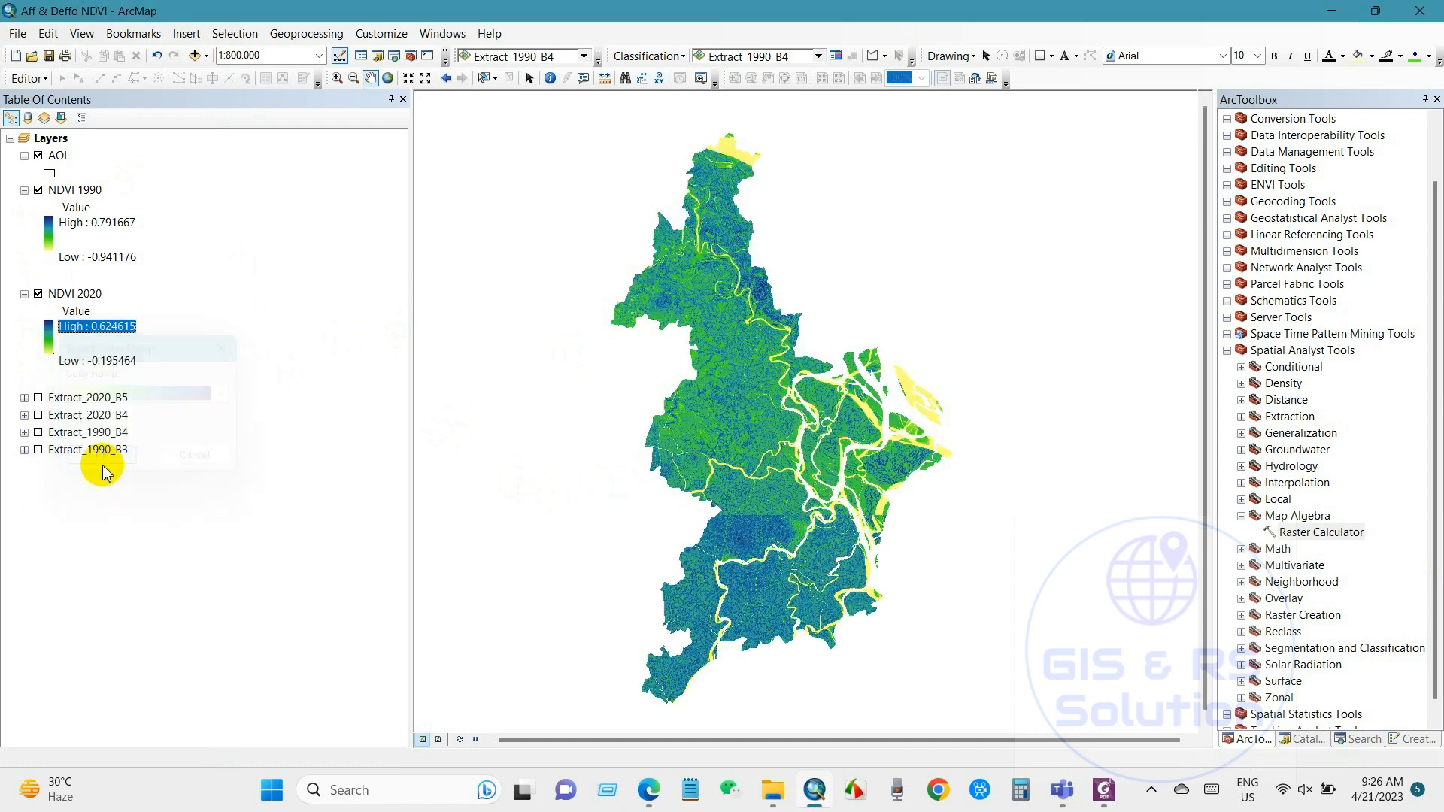
click(38, 191)
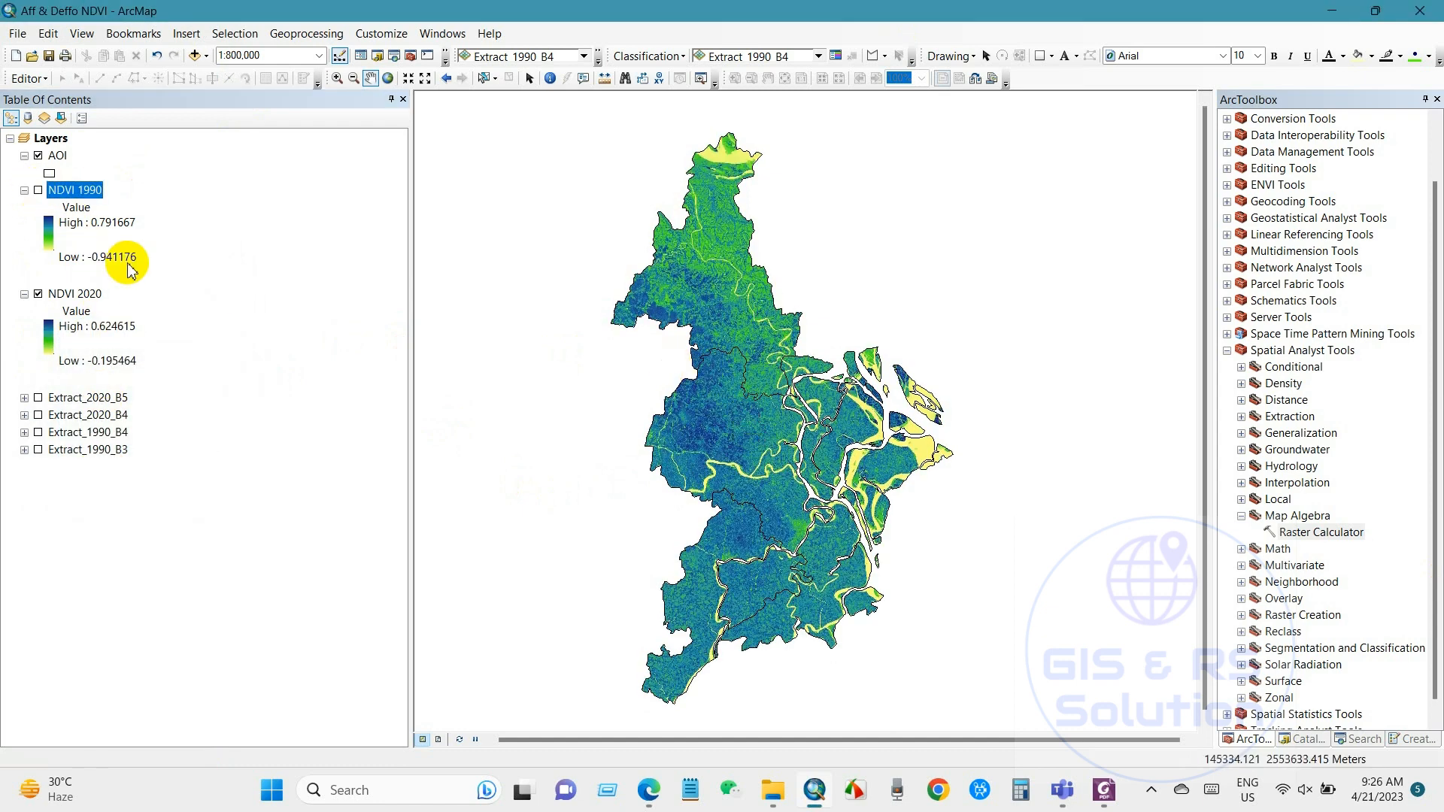
click(38, 190)
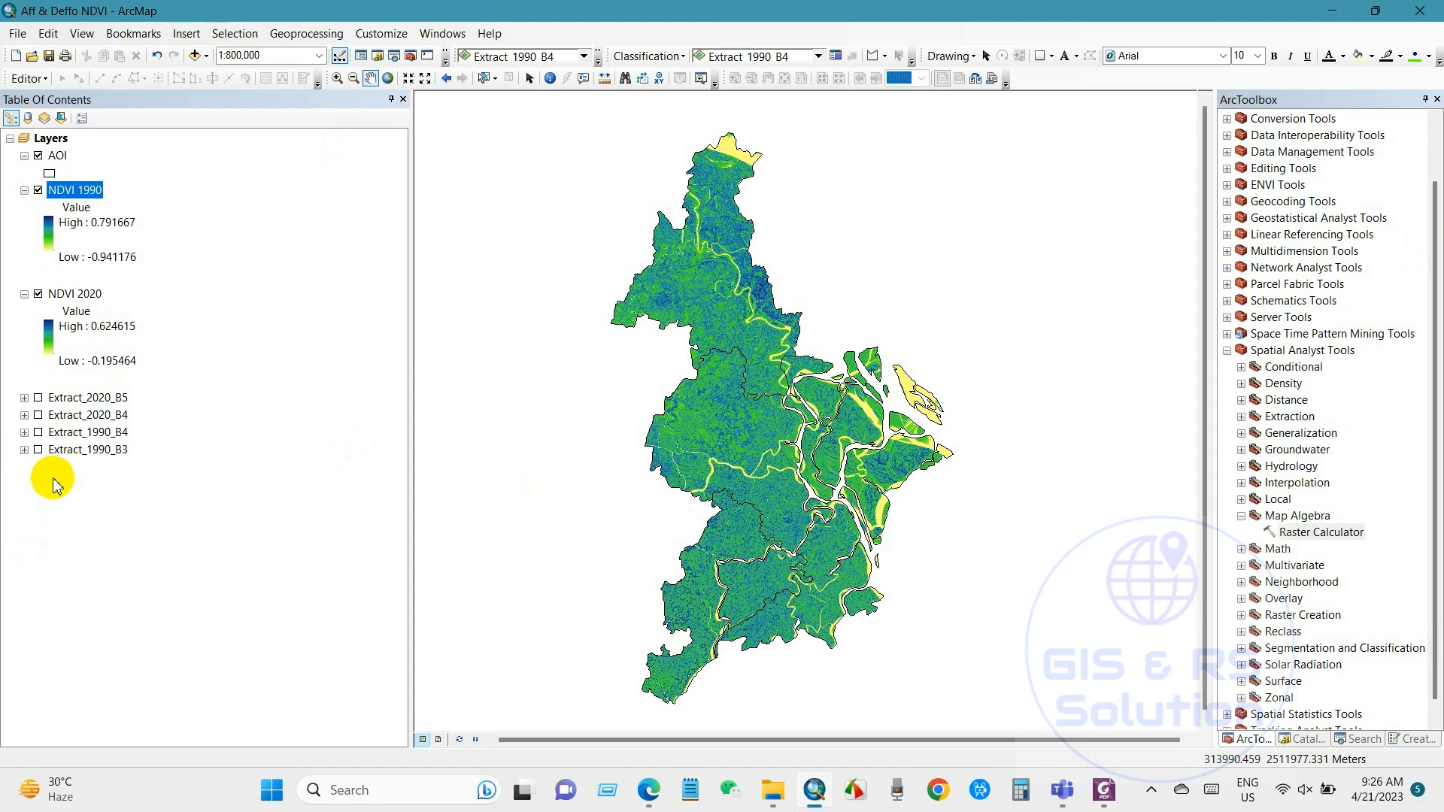
Expand the legends of Extract_1990_B4 and Extract_1990_B3 and hide both NDVI layers
click(24, 433)
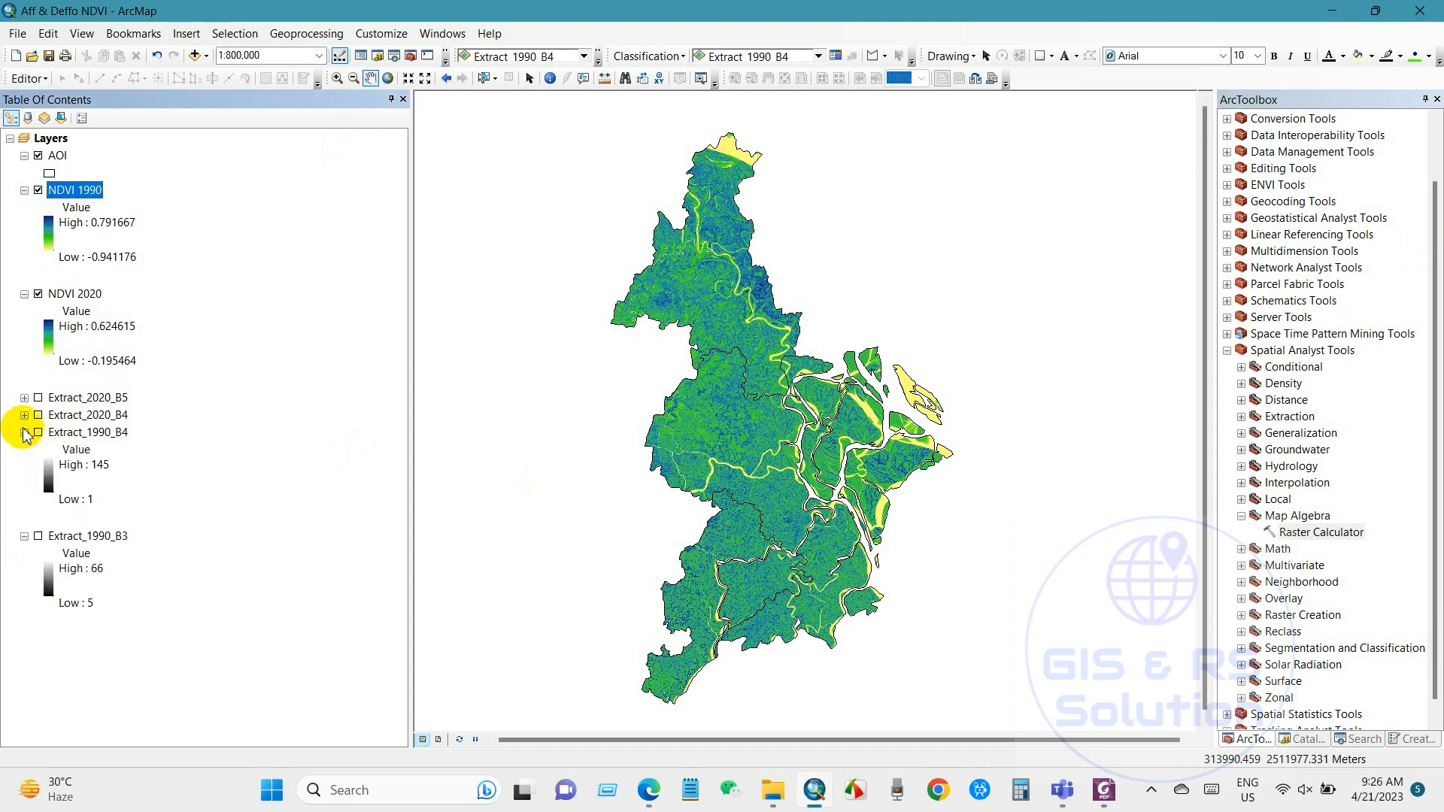
click(77, 434)
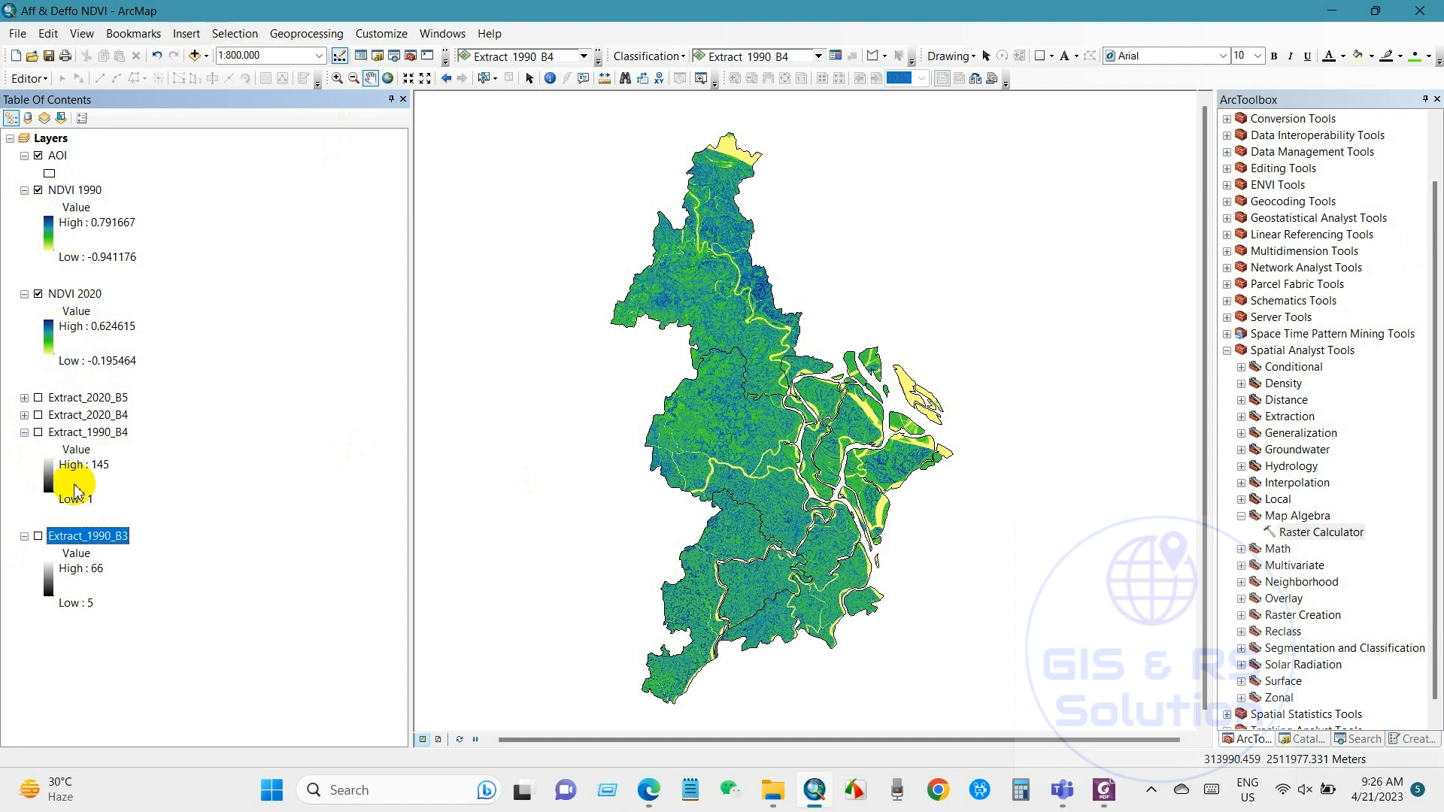
click(37, 190)
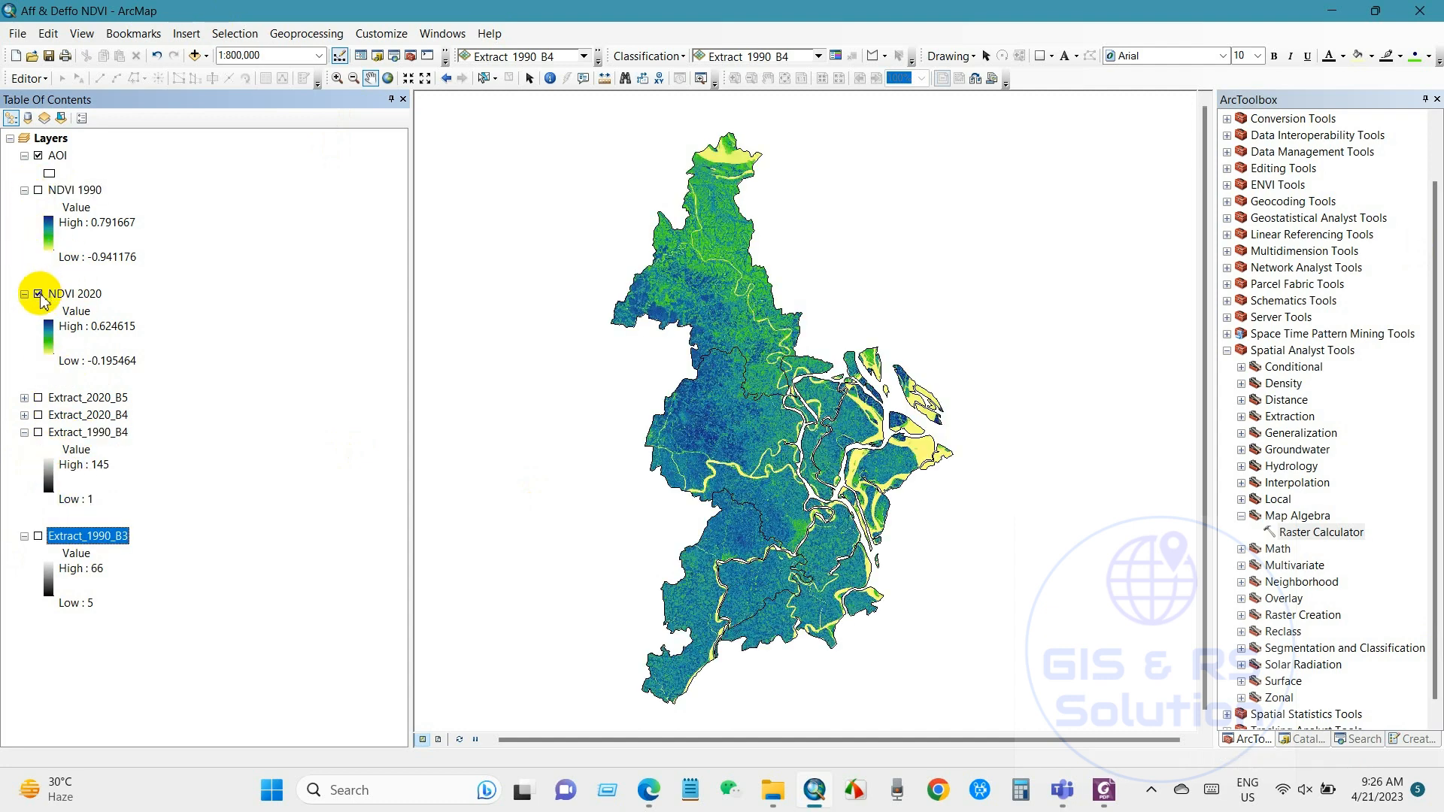
click(37, 294)
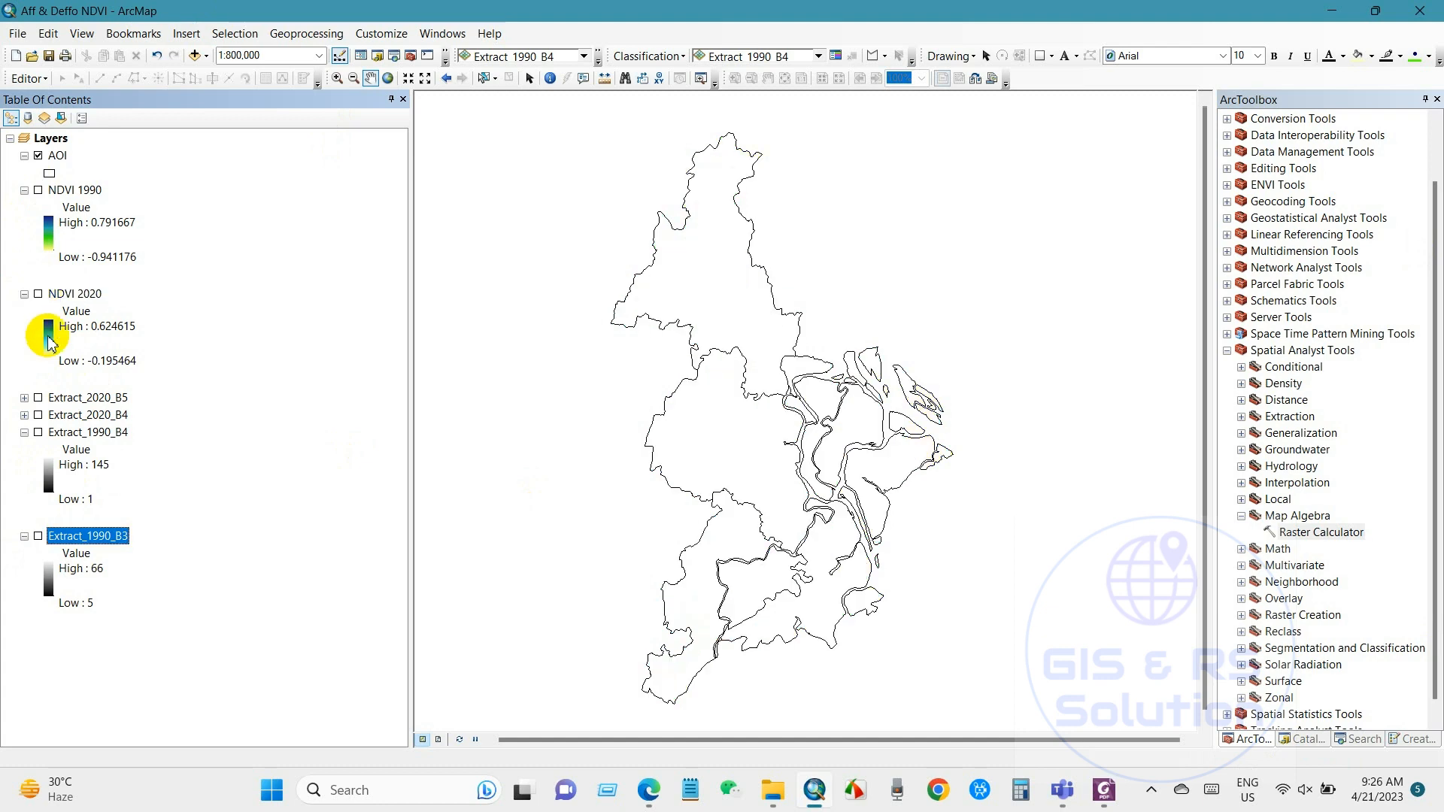
Display the Extract_1990_B4 and Extract_1990_B3 bands on the map to inspect each, and hide both again
click(39, 434)
click(37, 536)
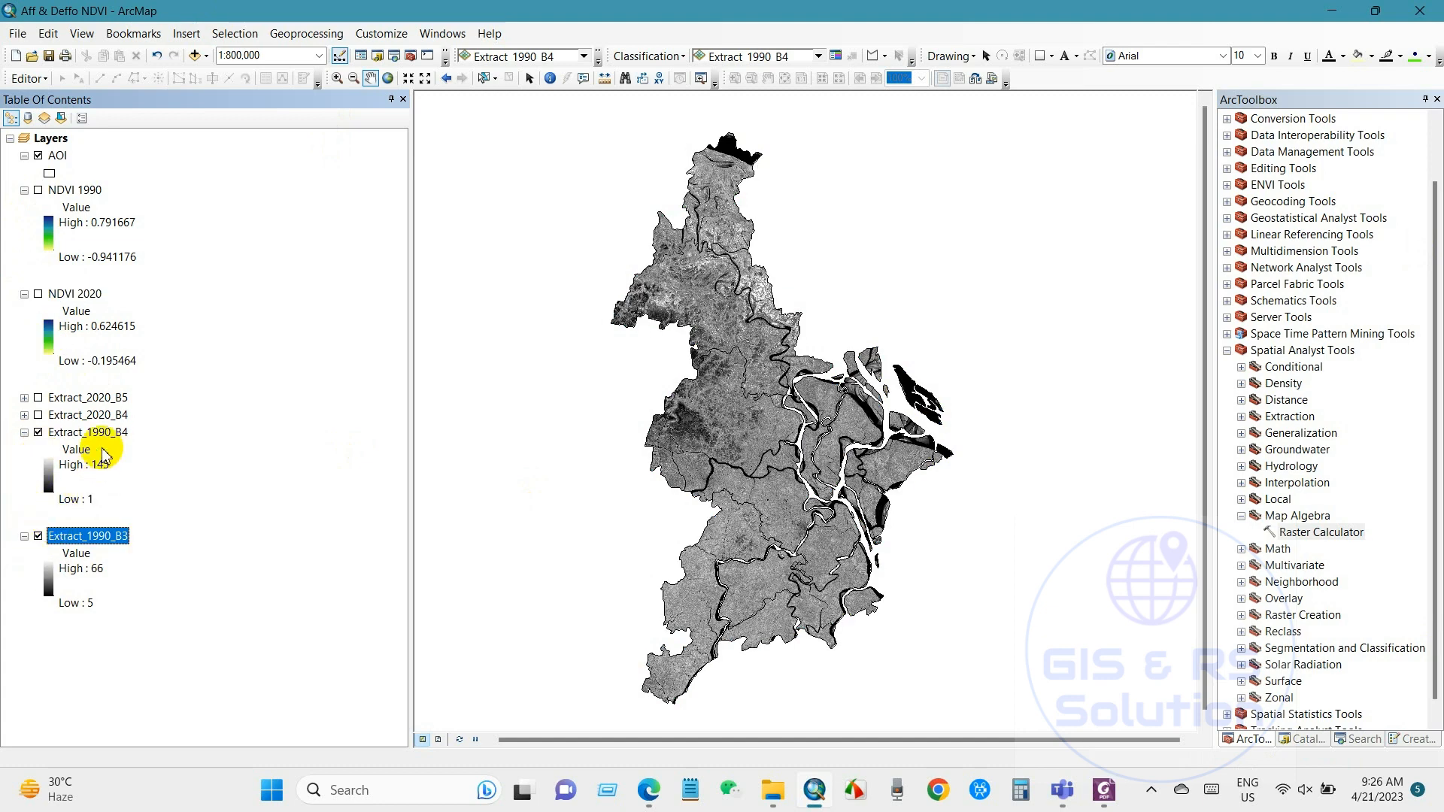
click(87, 535)
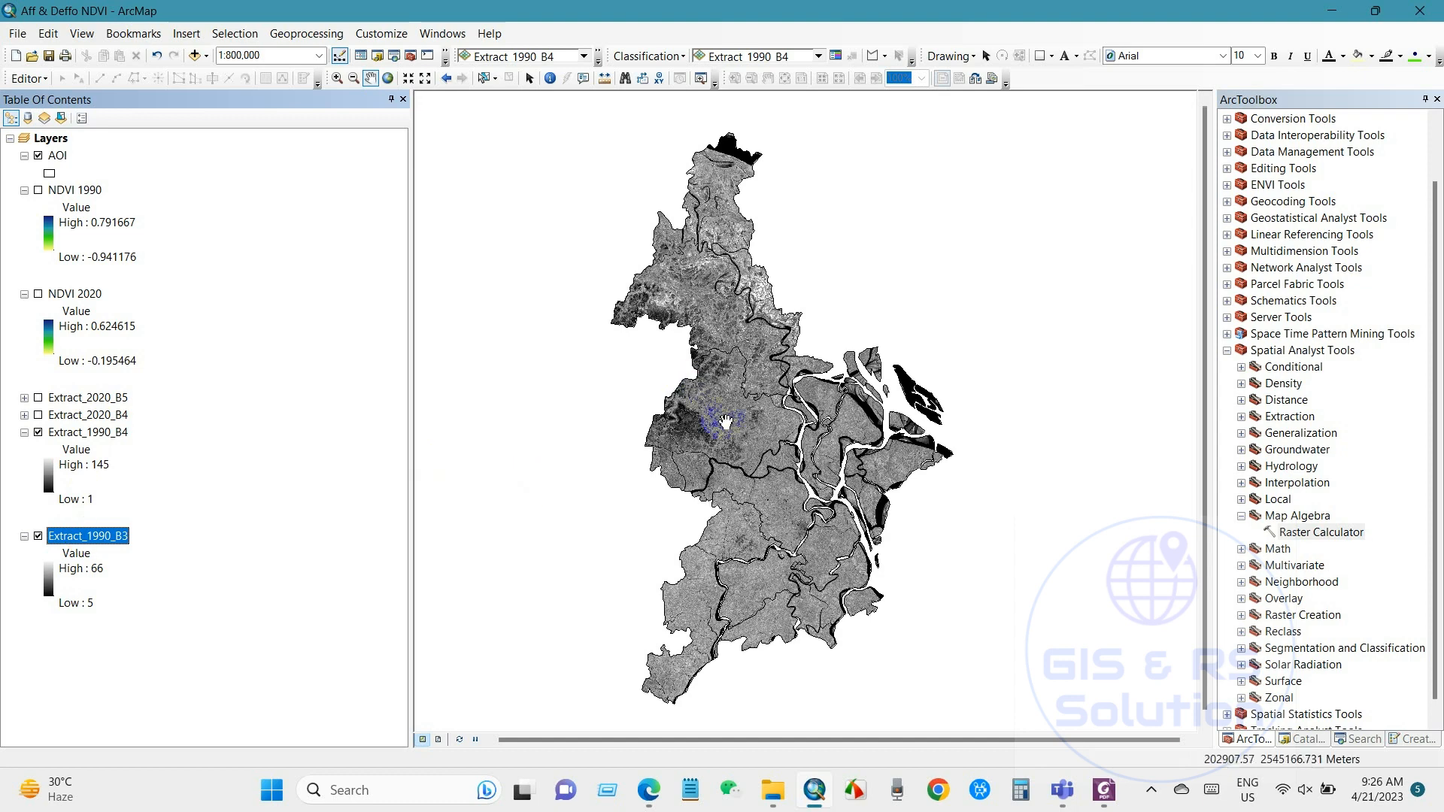
click(37, 433)
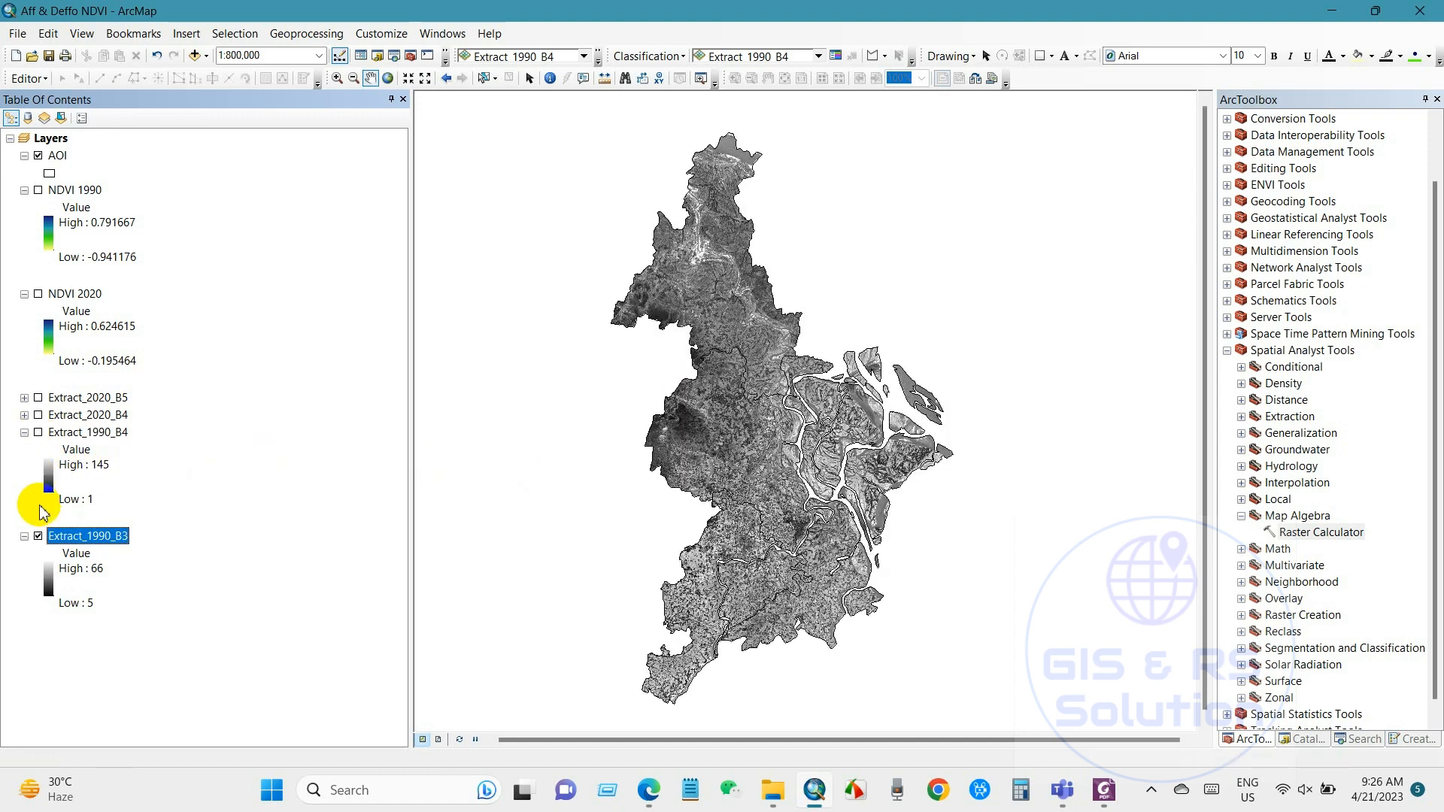
click(37, 536)
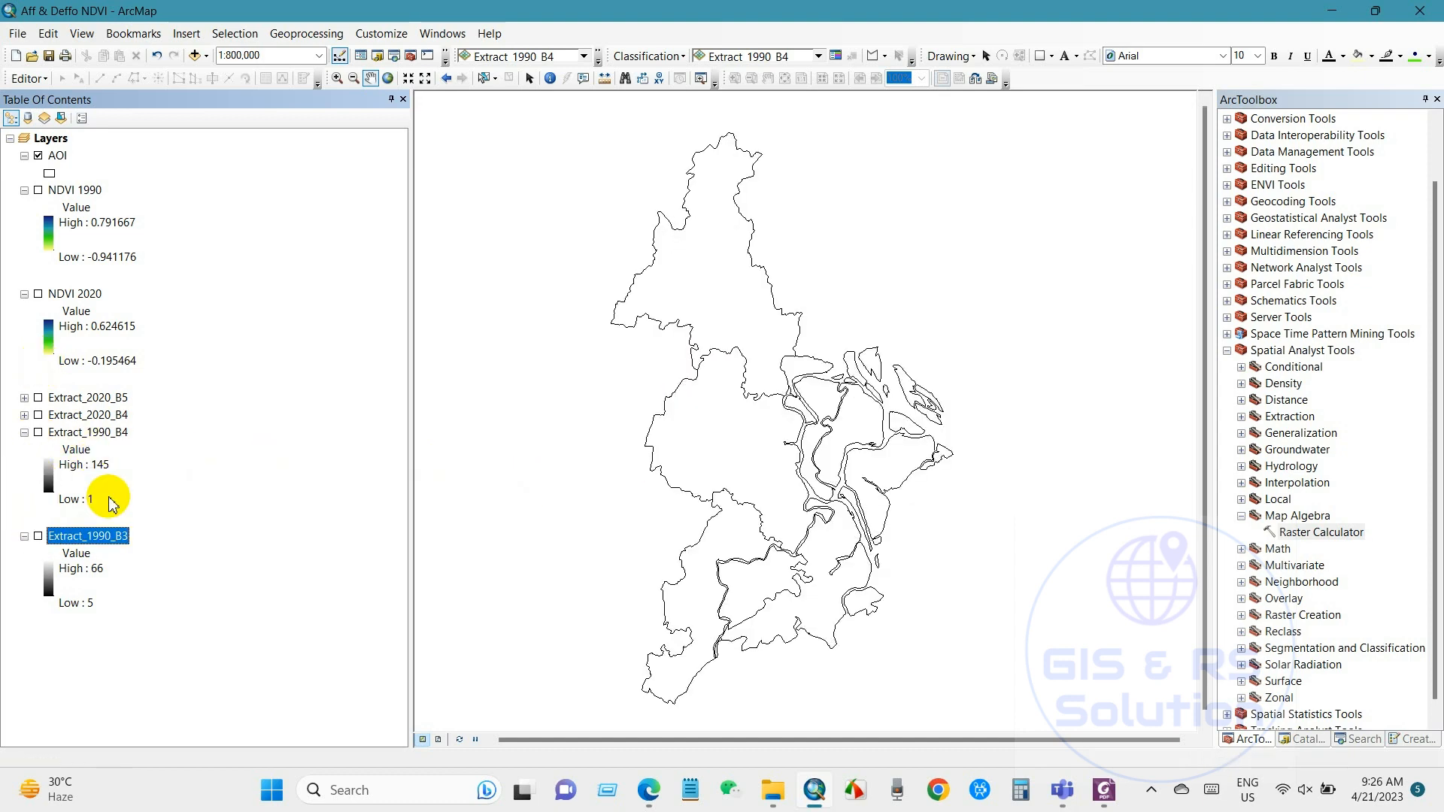
Hide the AOI and NDVI 1990 layers, and expand the 2020 band legends in place of the 1990 ones
click(37, 156)
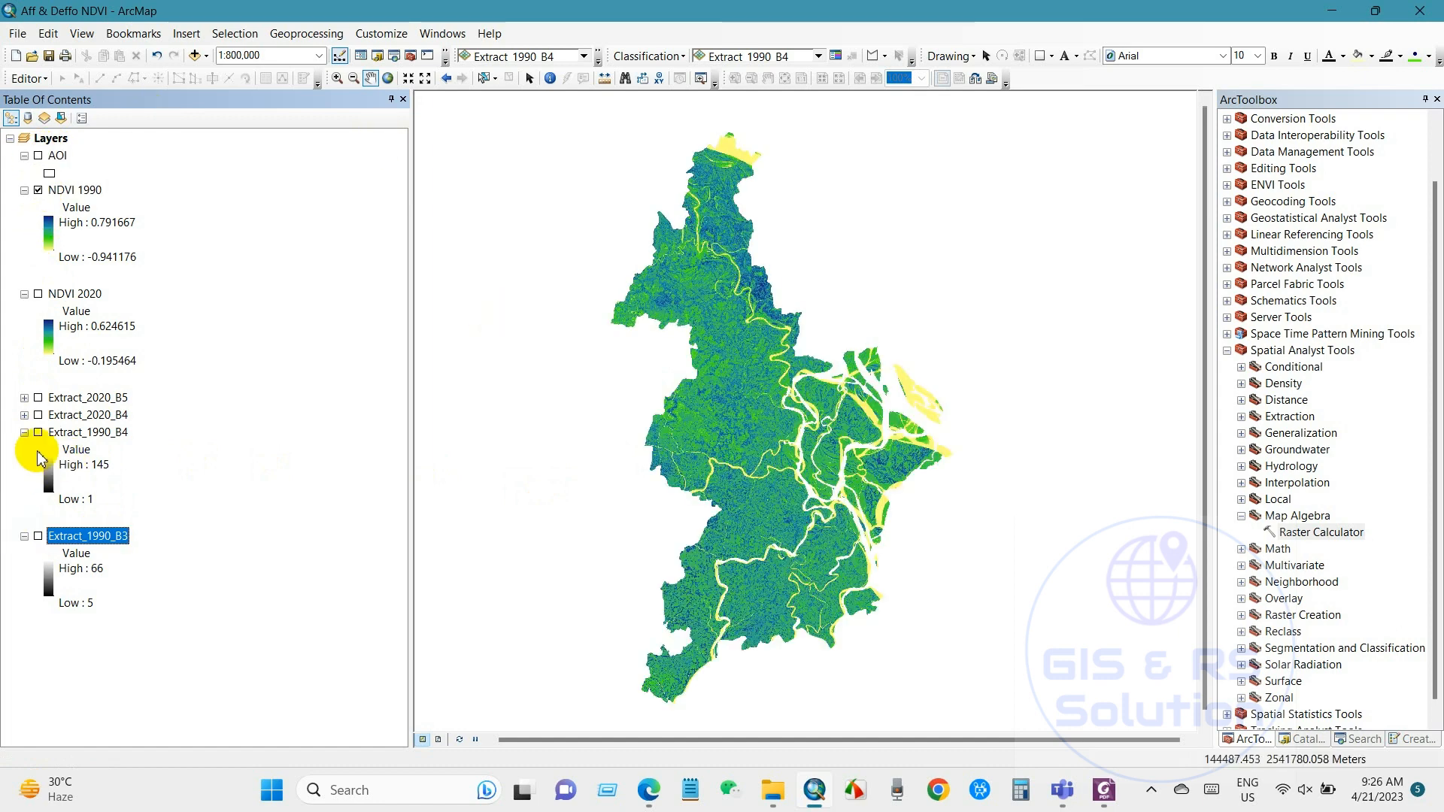
click(38, 191)
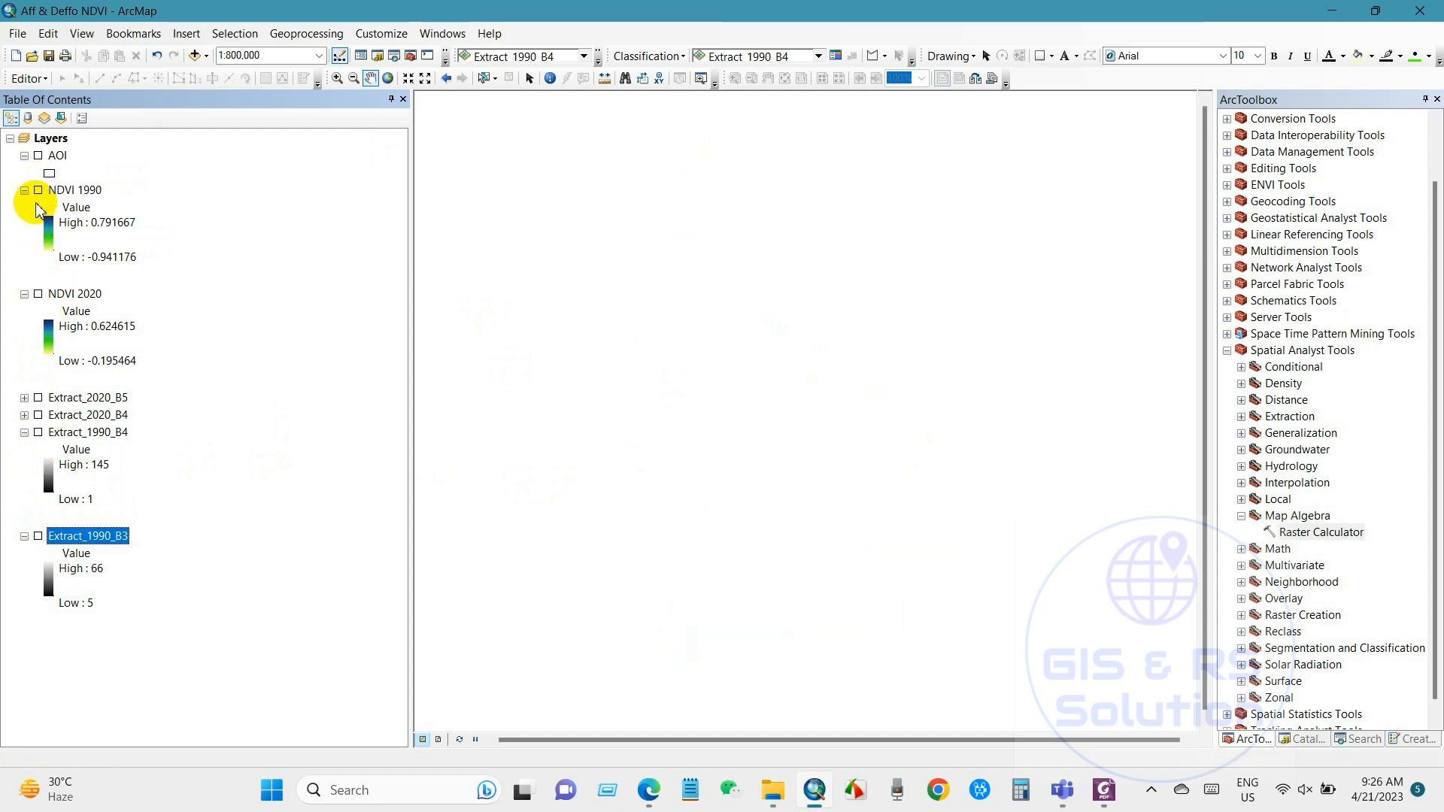
click(25, 433)
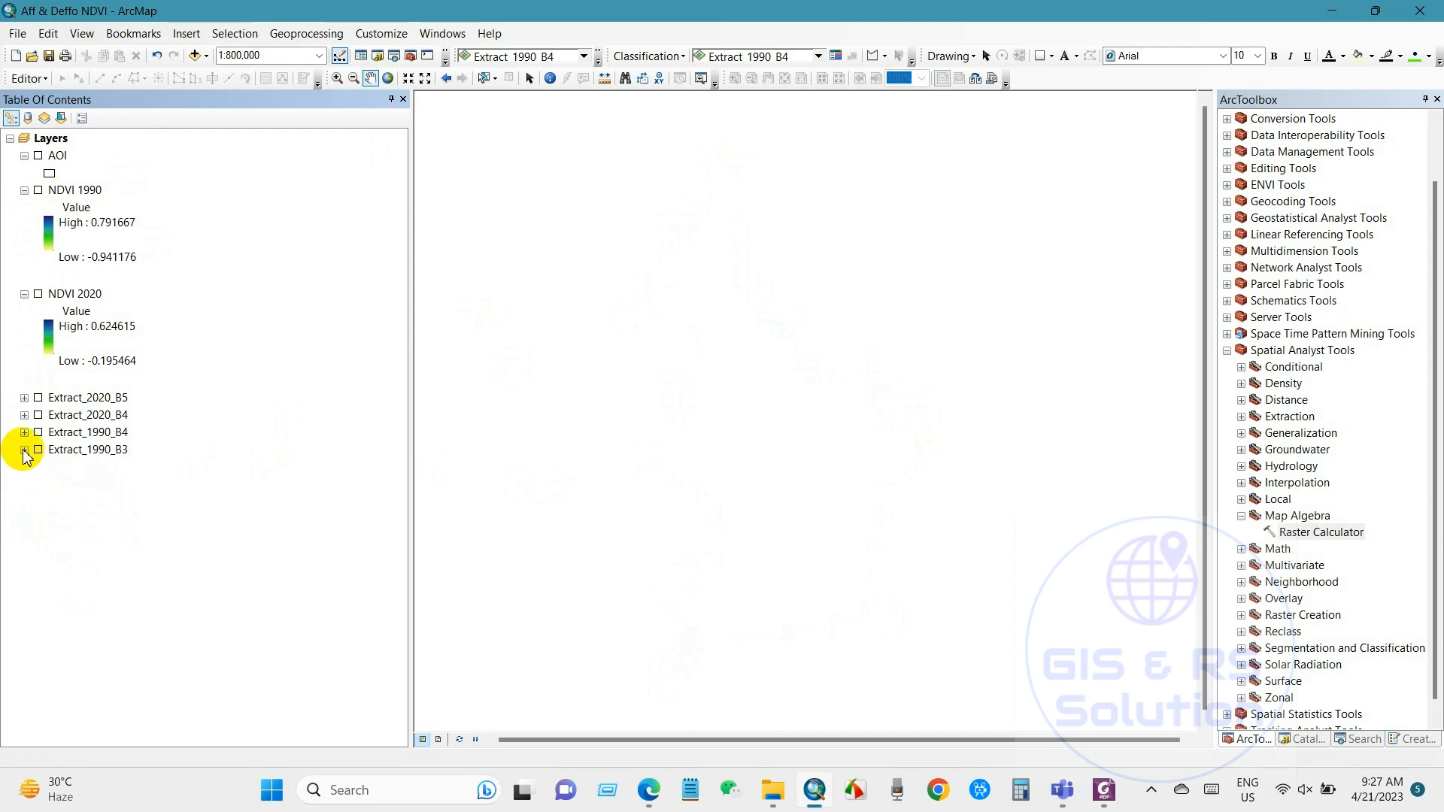
click(24, 398)
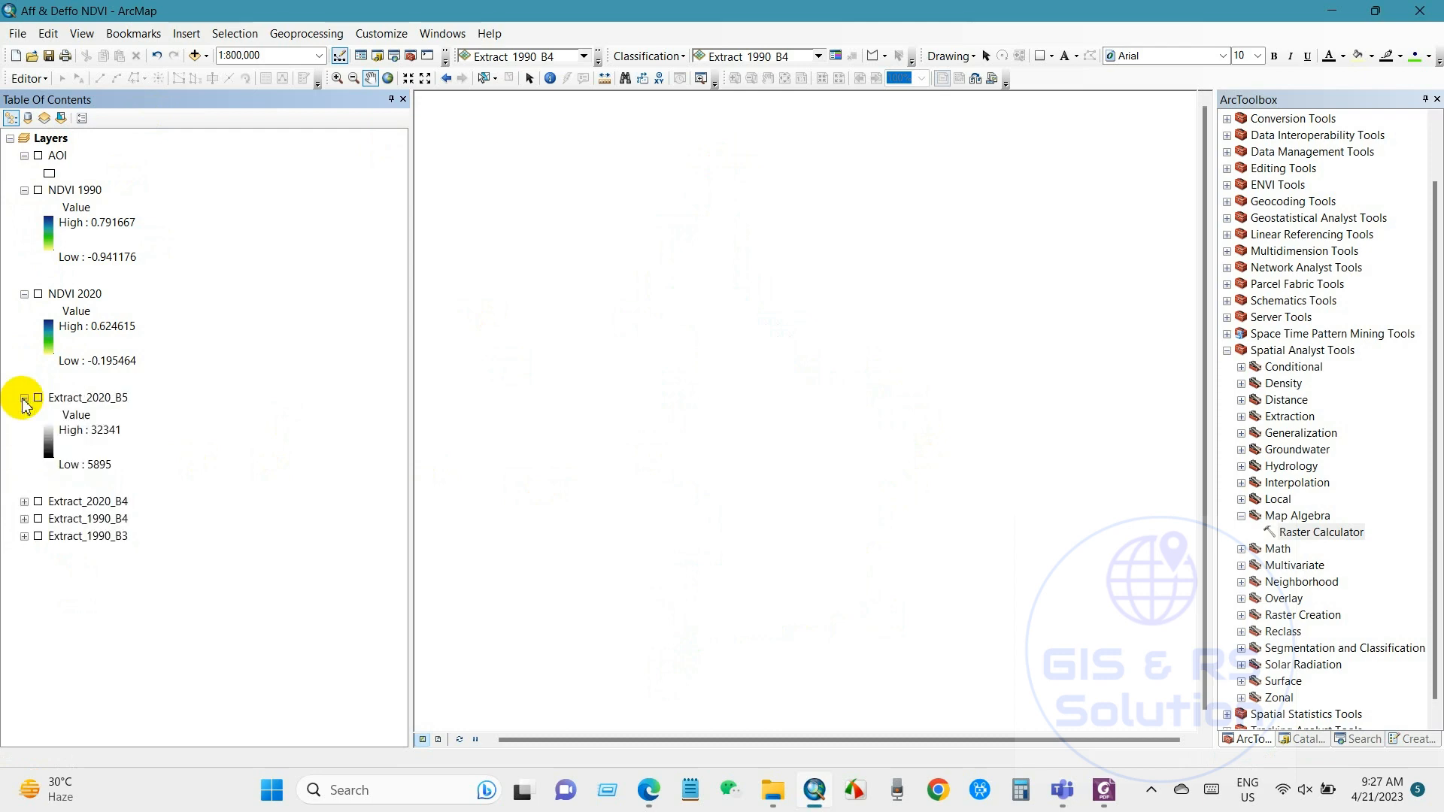
click(24, 501)
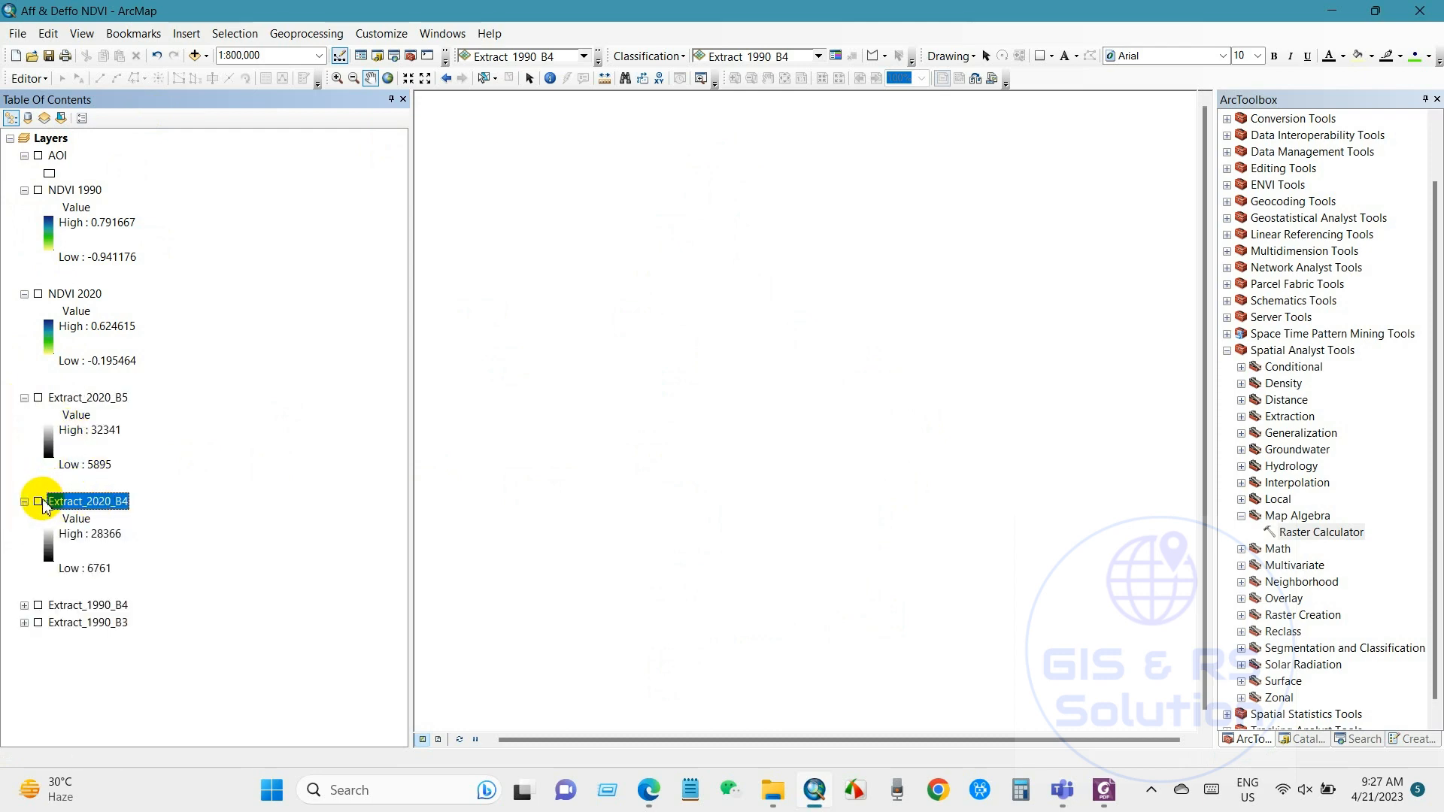
Display the Extract_2020_B5 and Extract_2020_B4 bands together with the NDVI 2020 layer derived from them
click(37, 398)
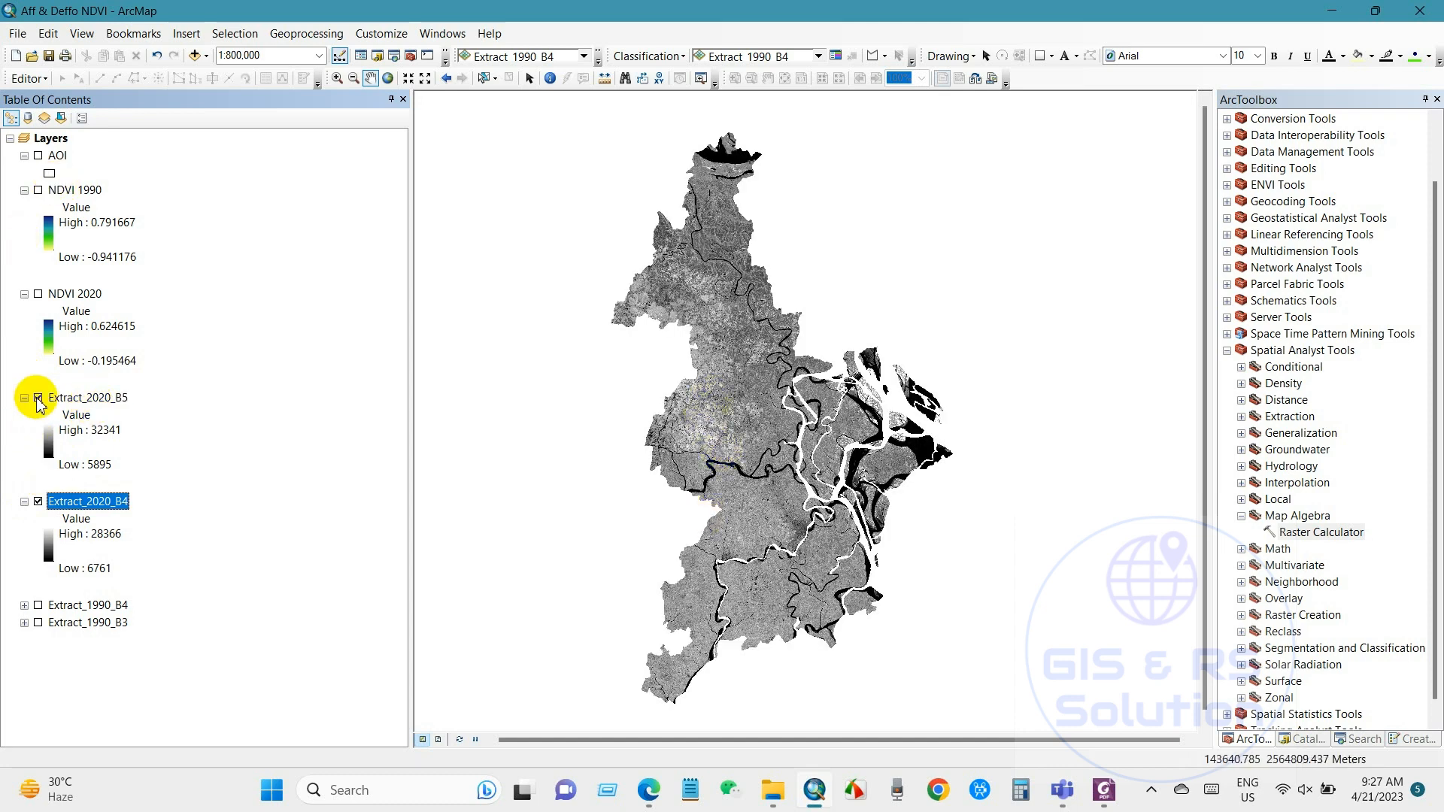
click(38, 294)
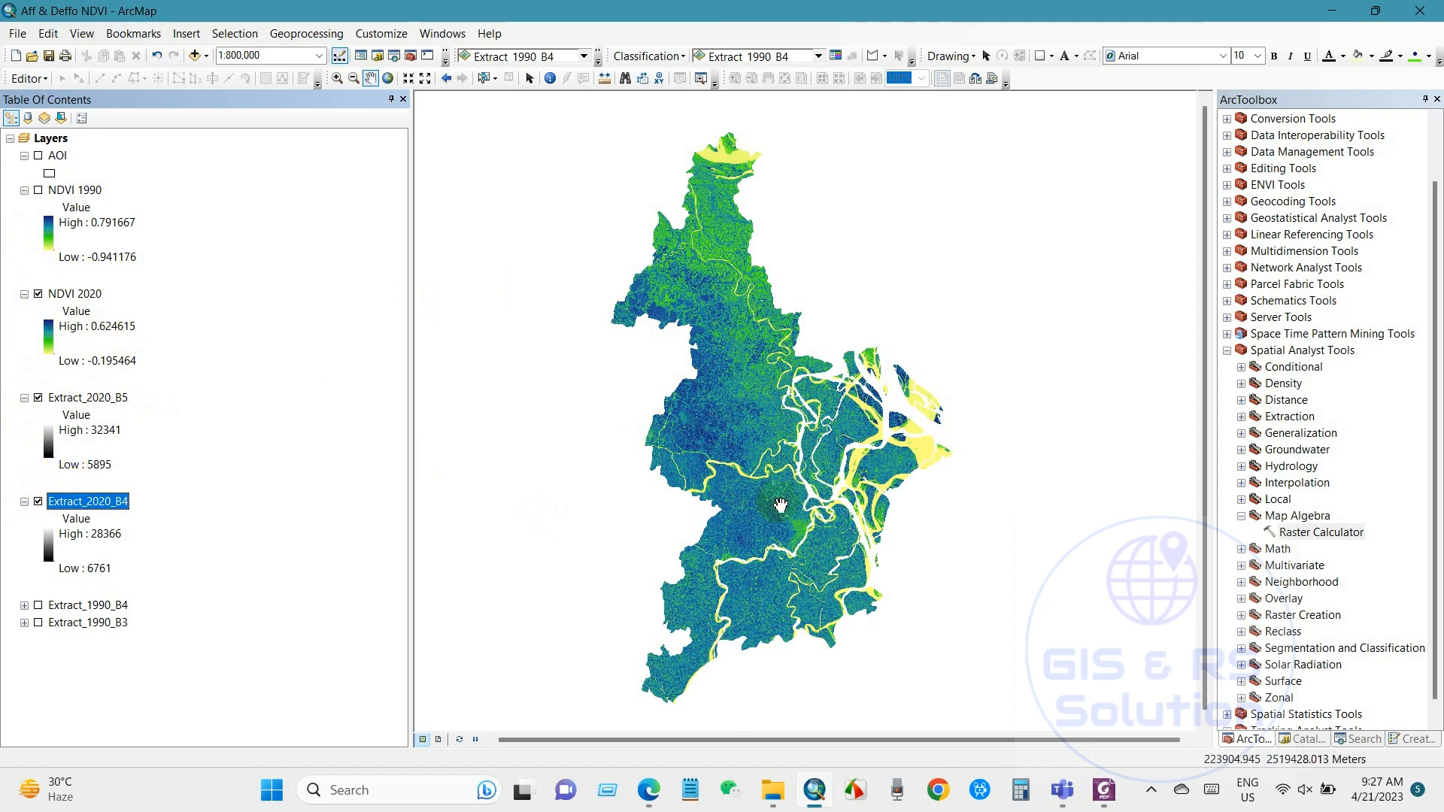
click(71, 190)
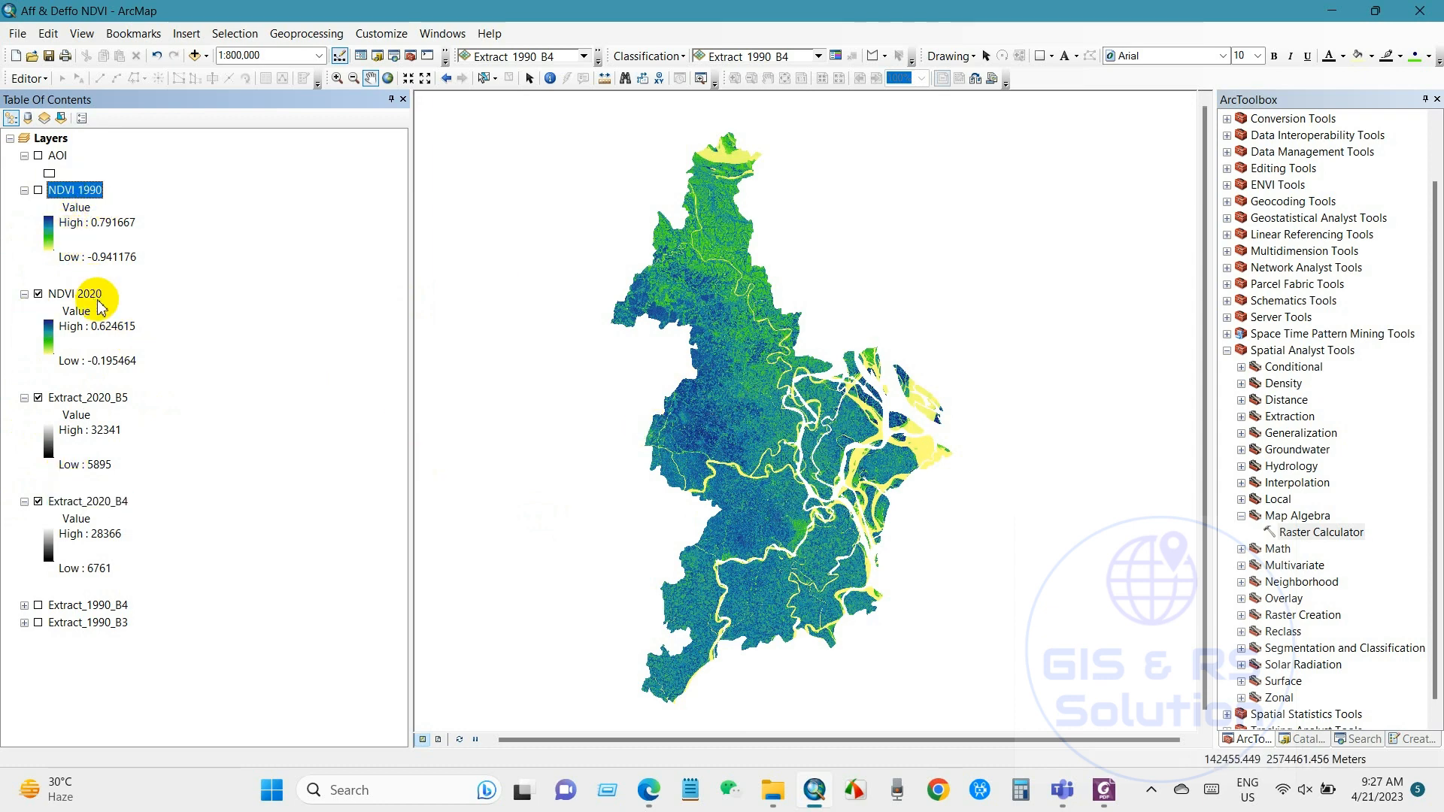
Switch to the browser and search the GIS & RS Solution YouTube channel for NDVI tutorials
click(651, 789)
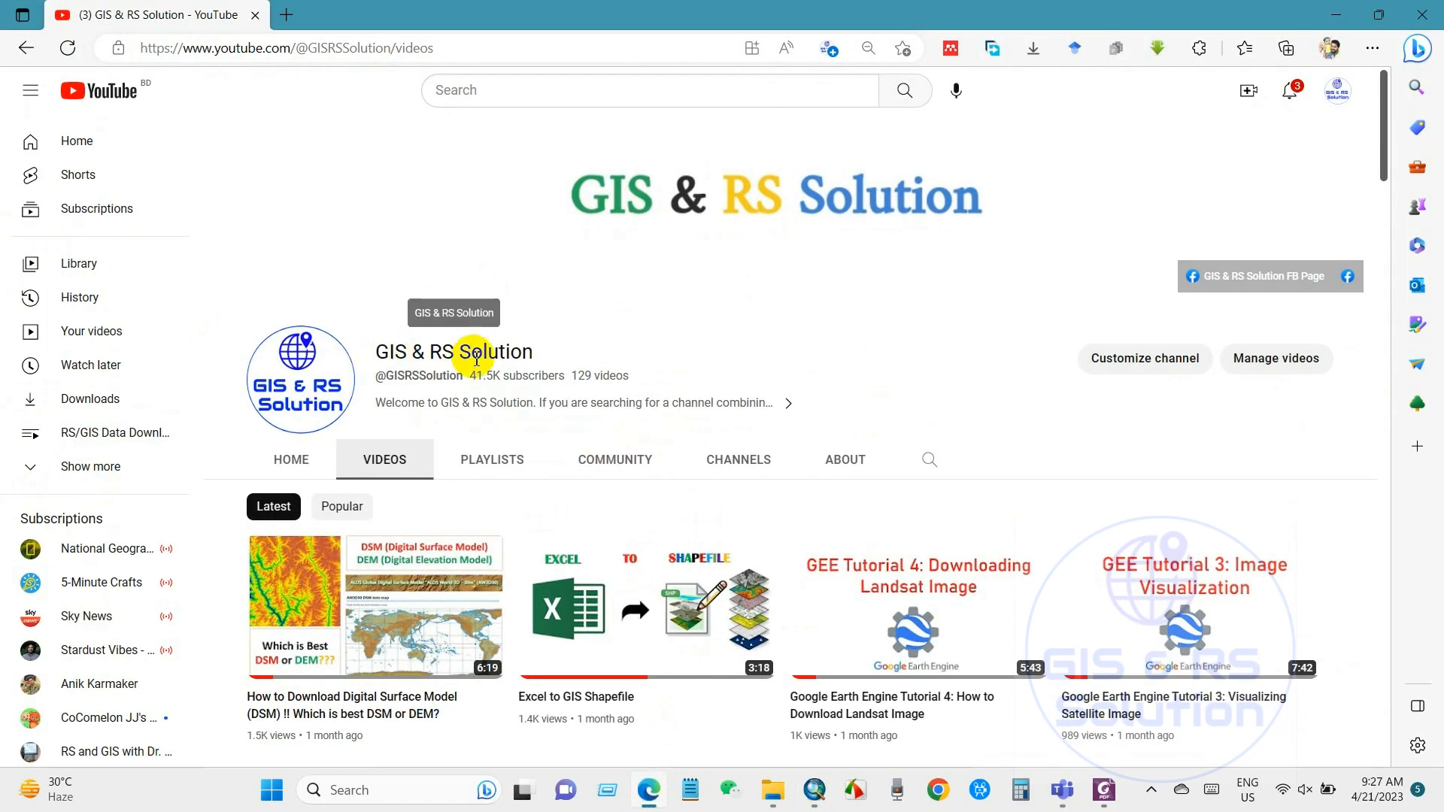
scroll(509, 428, down, 20)
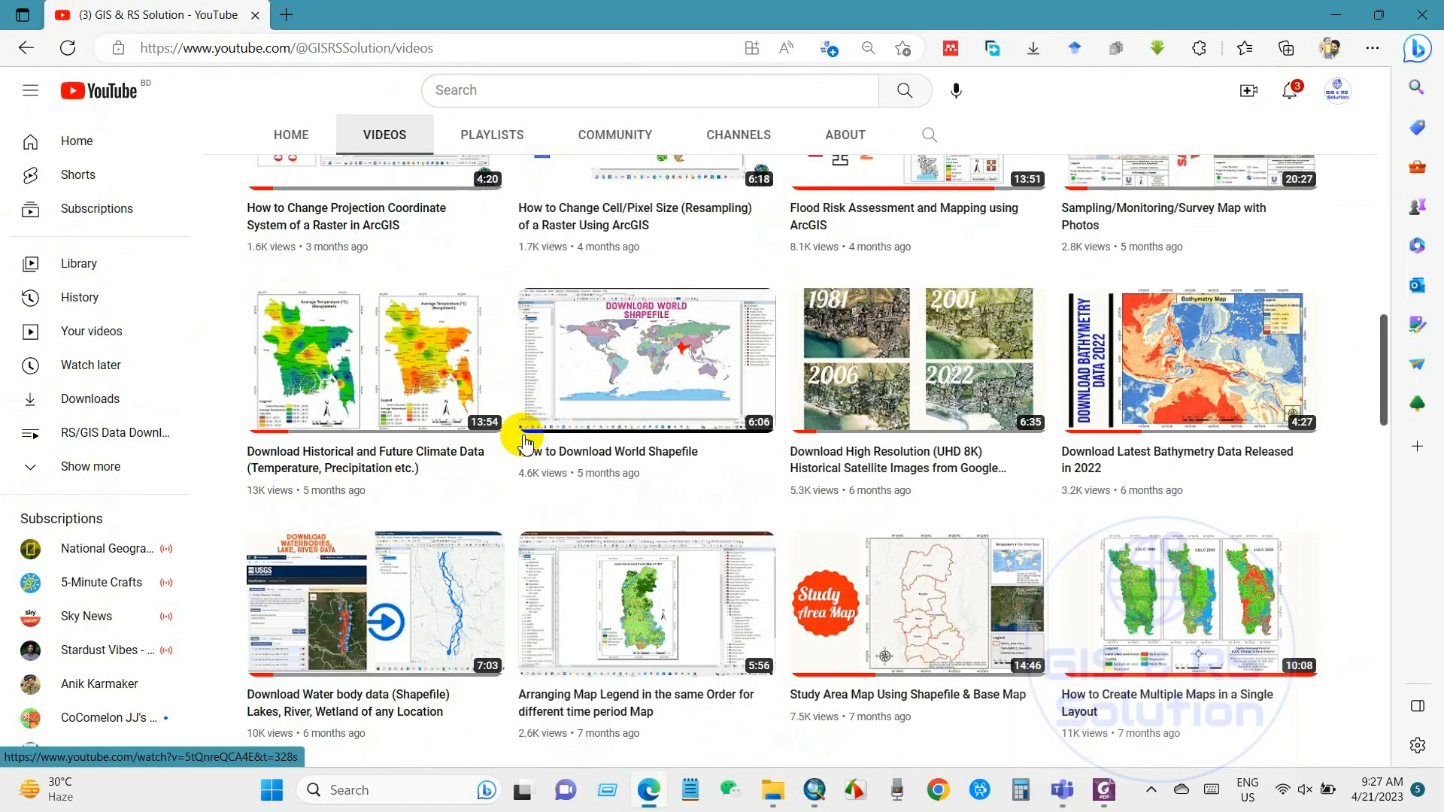
scroll(529, 434, up, 20)
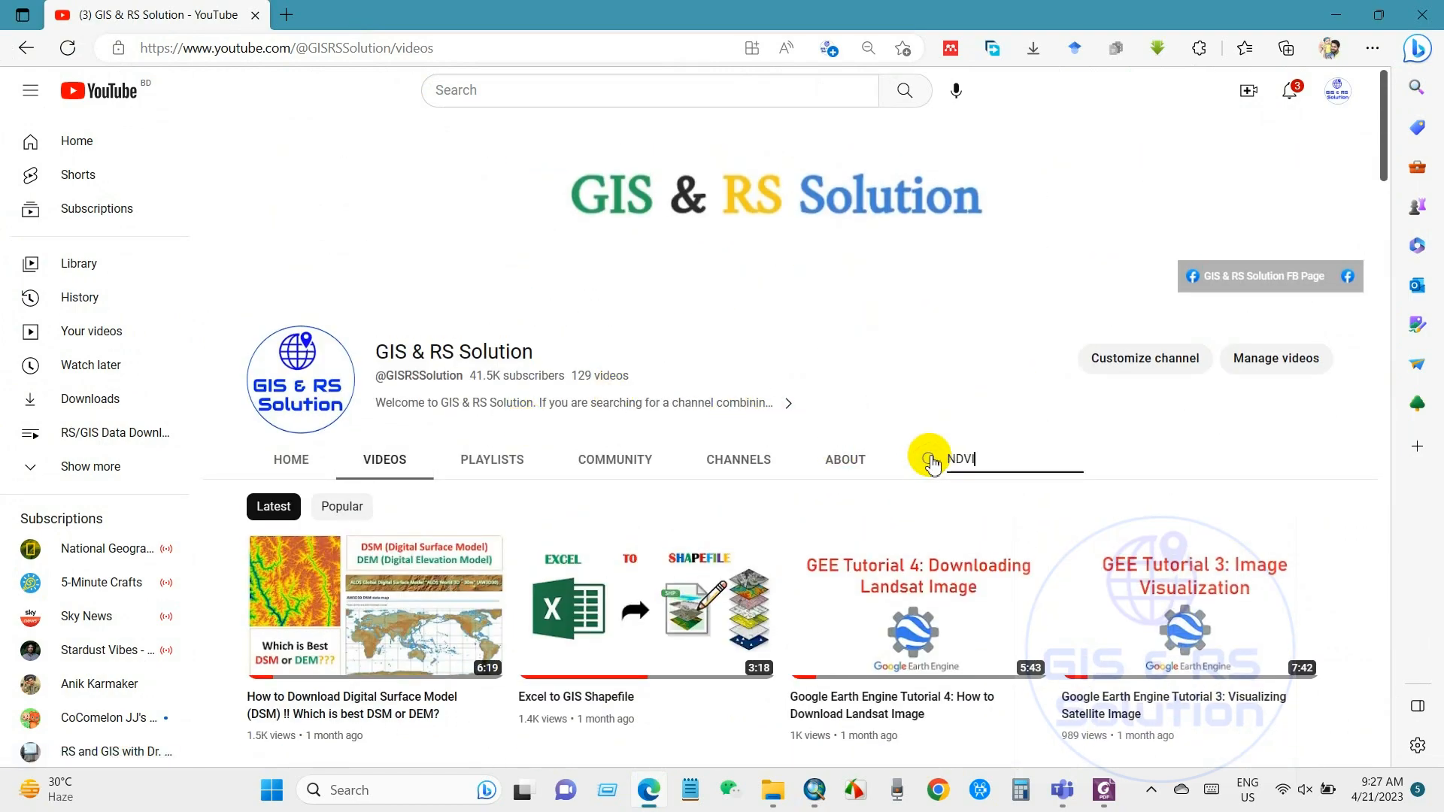
key(Return)
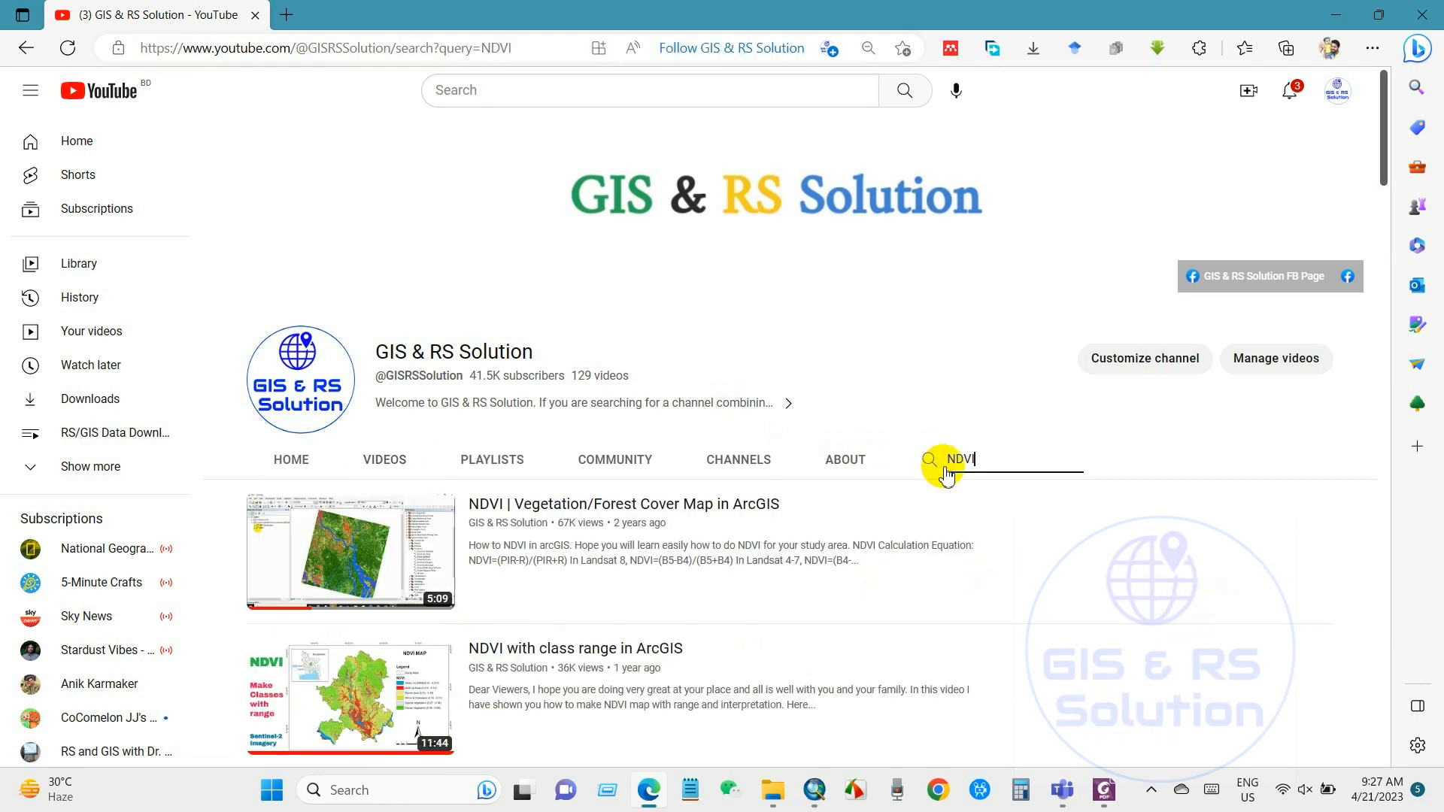
scroll(692, 515, down, 3)
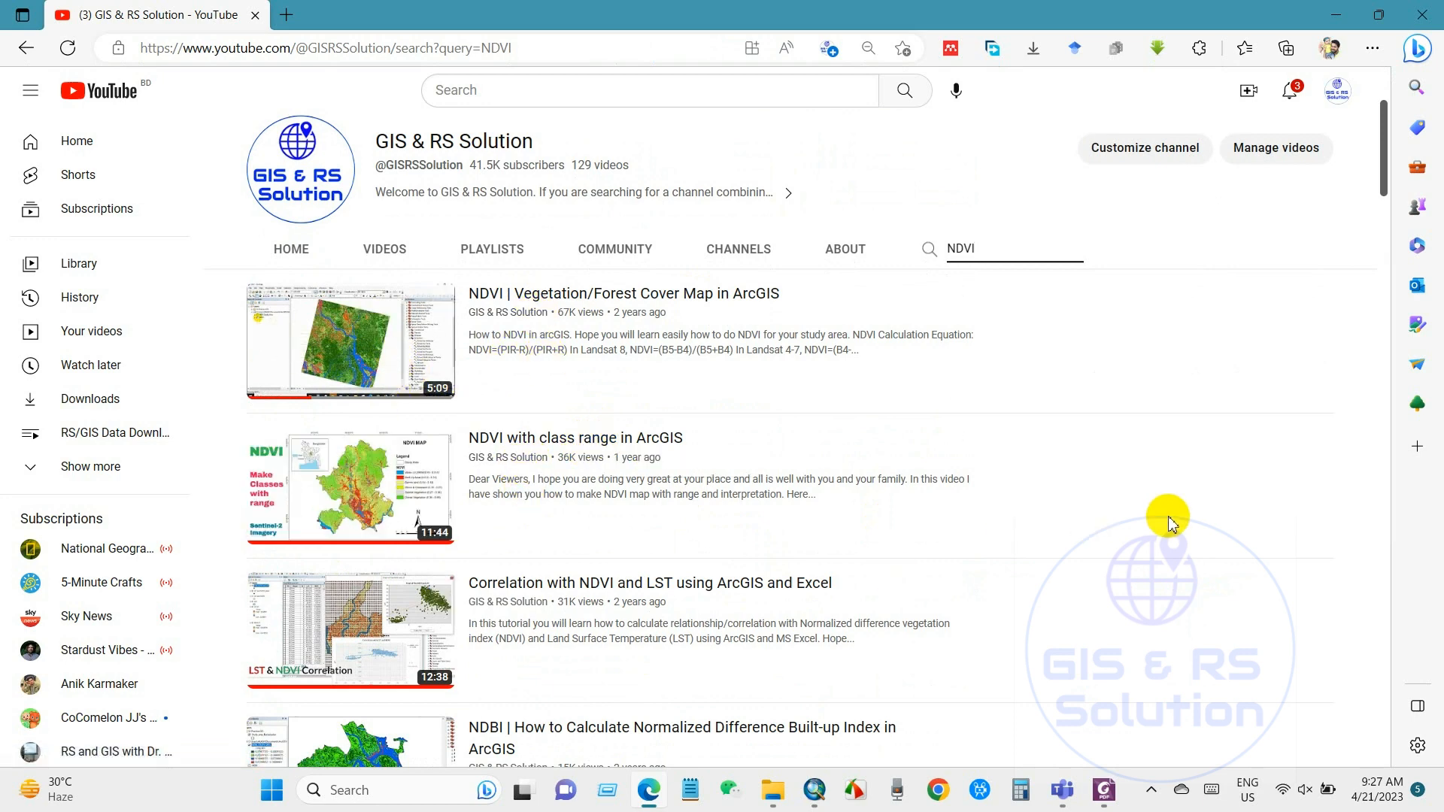
Look through the NDVI tutorial videos listed in the channel's search results
scroll(1107, 479, down, 4)
scroll(1104, 475, down, 2)
scroll(1066, 421, up, 6)
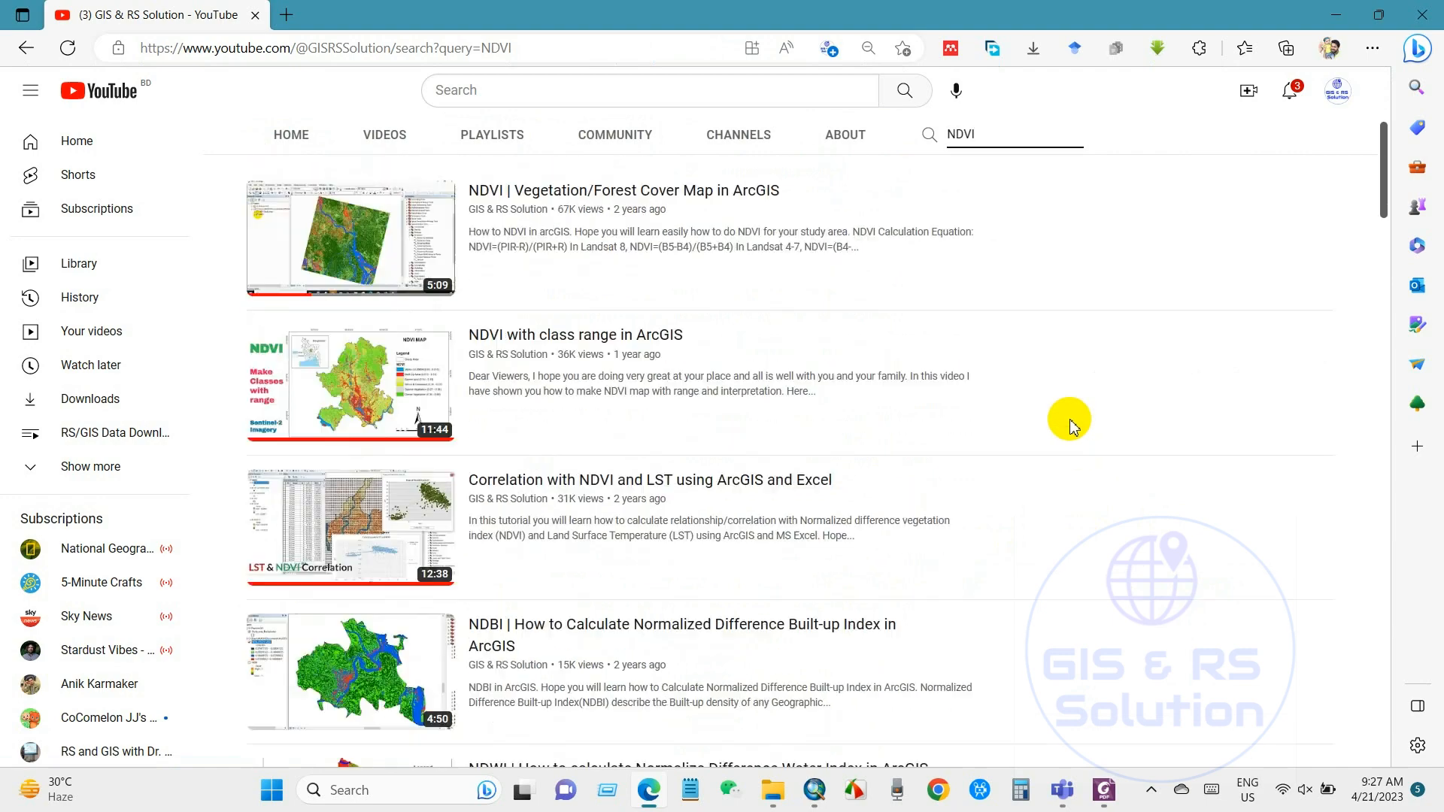
Switch back to ArcMap, and hide the Extract_2020_B5 and Extract_2020_B4 layers and collapse their legends
click(815, 790)
click(52, 191)
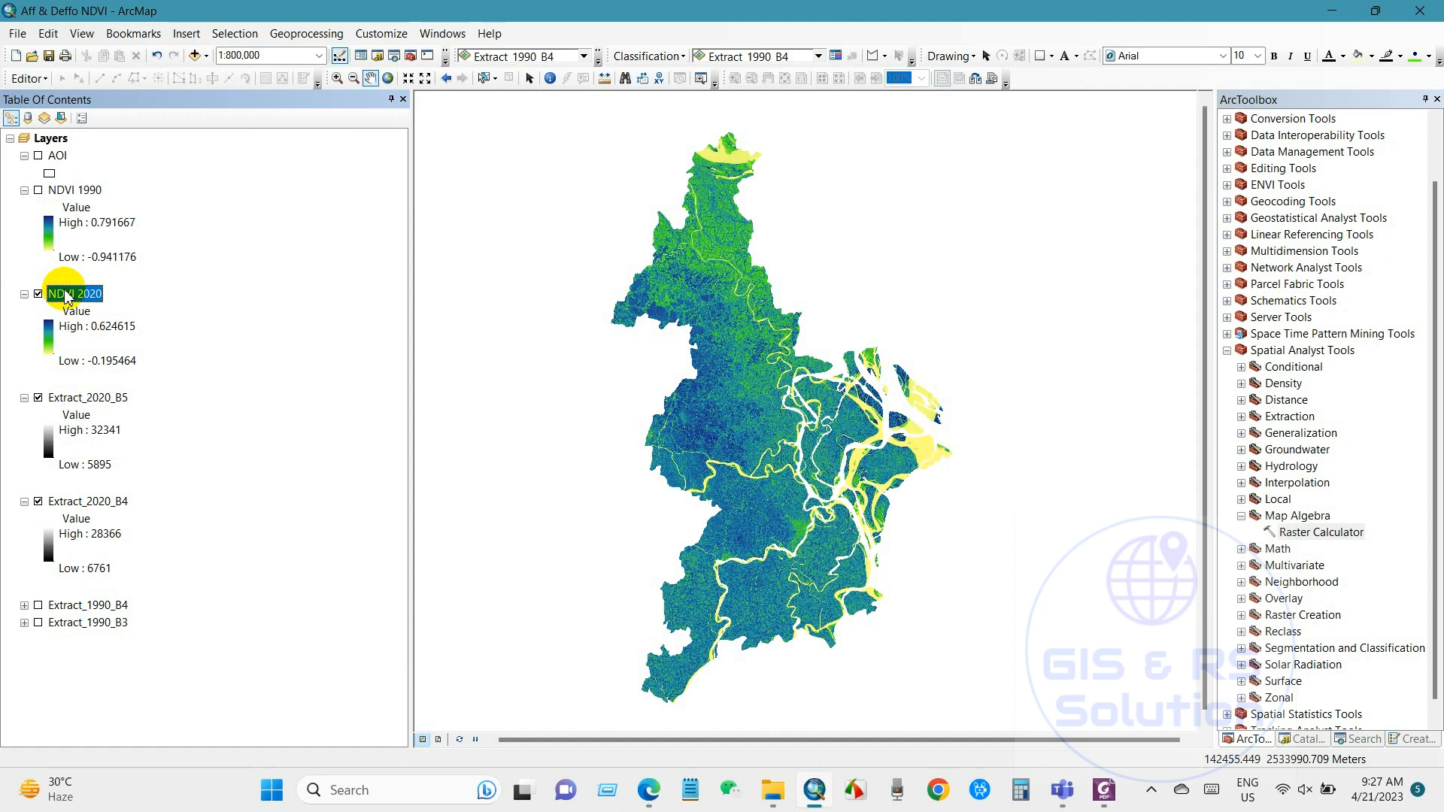
click(38, 397)
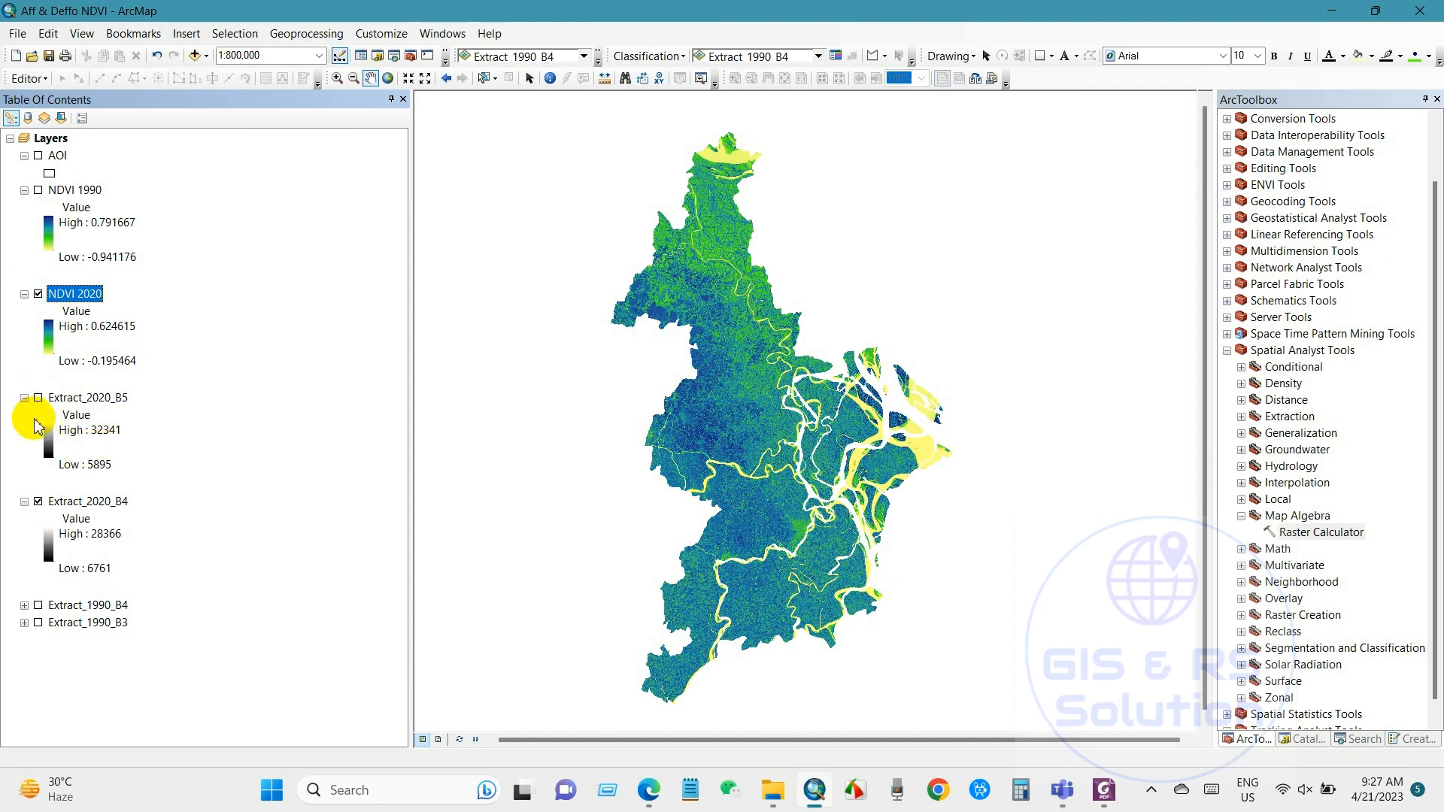
click(37, 501)
click(24, 501)
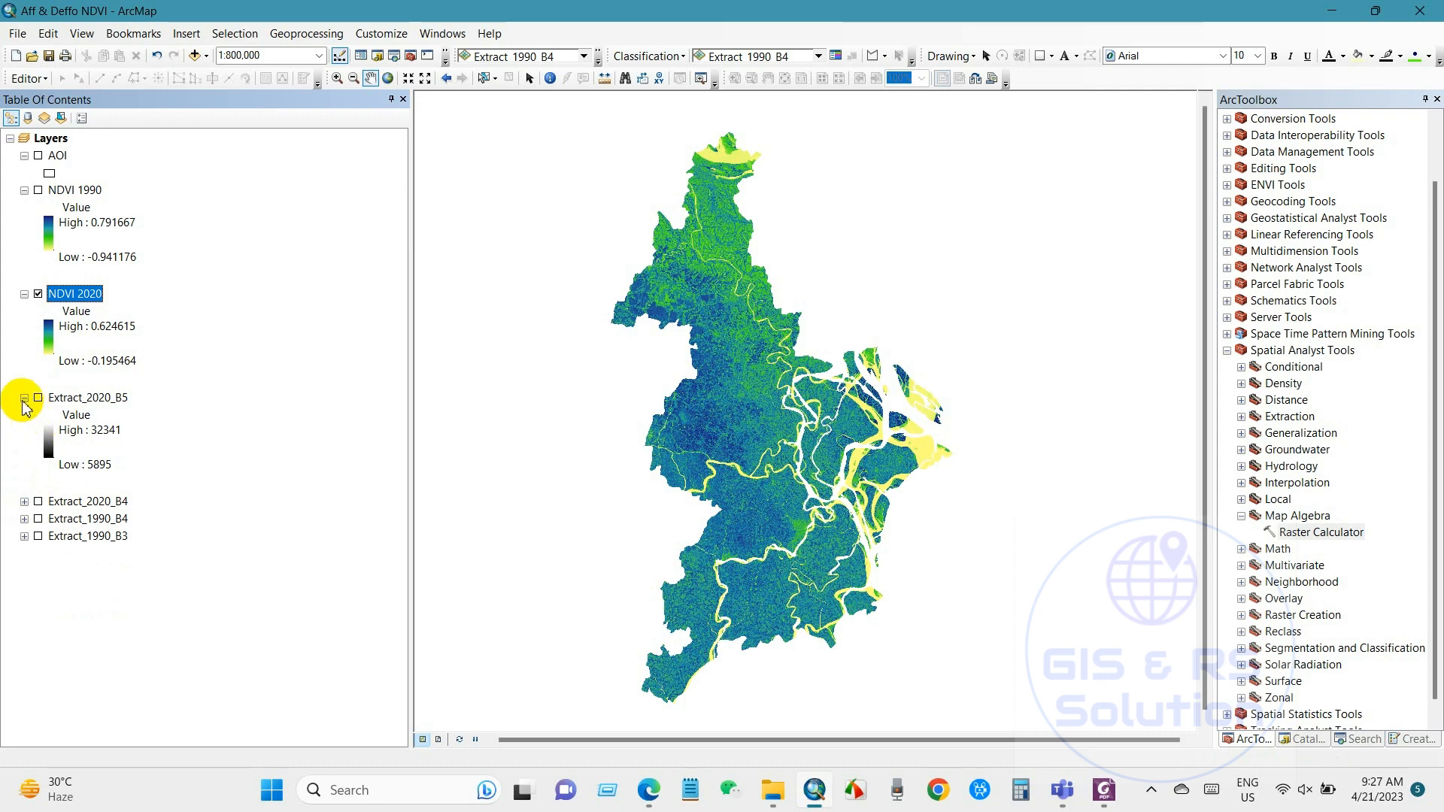
click(24, 398)
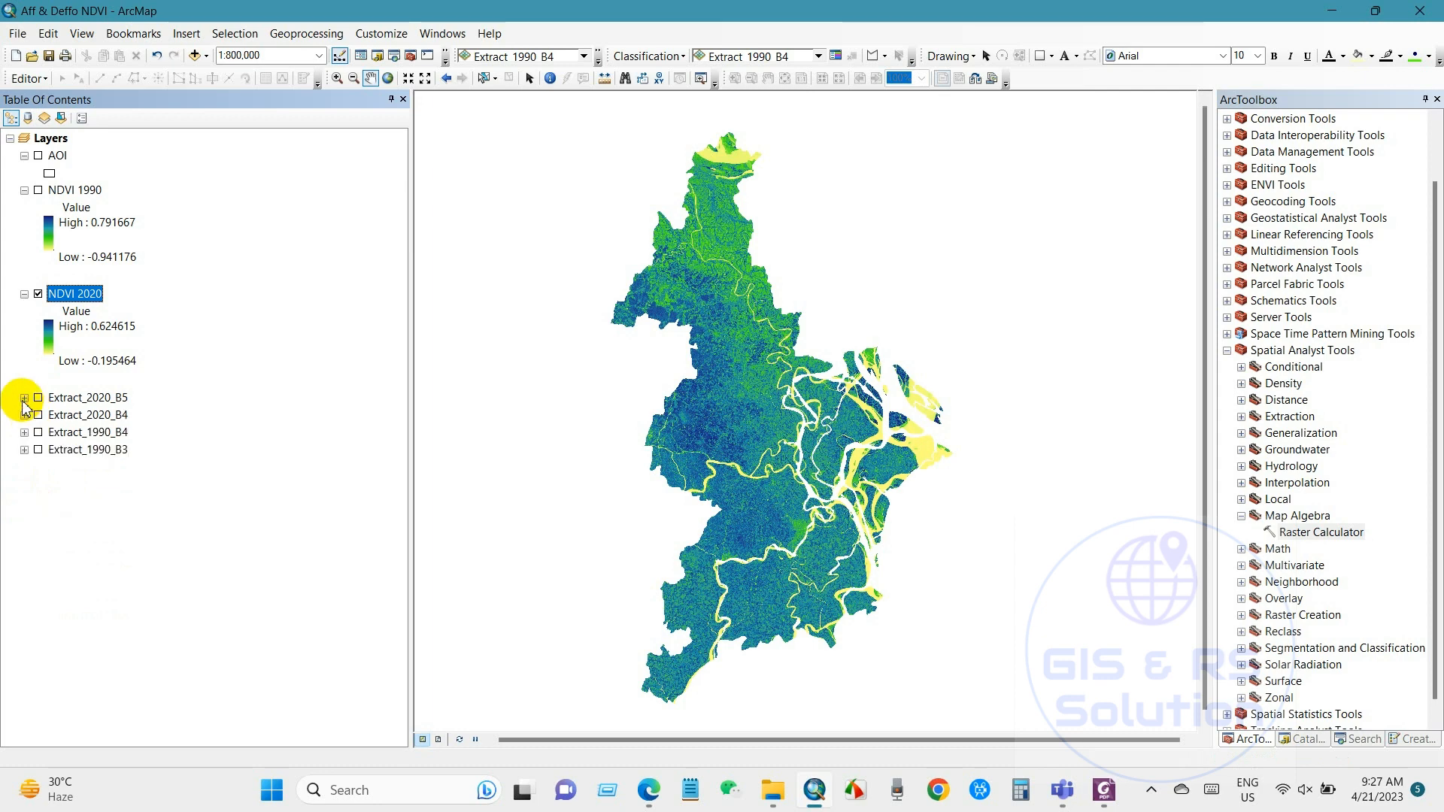
Display NDVI 1990 in place of NDVI 2020 and change its symbology to Classified with 2 classes
click(37, 295)
click(38, 191)
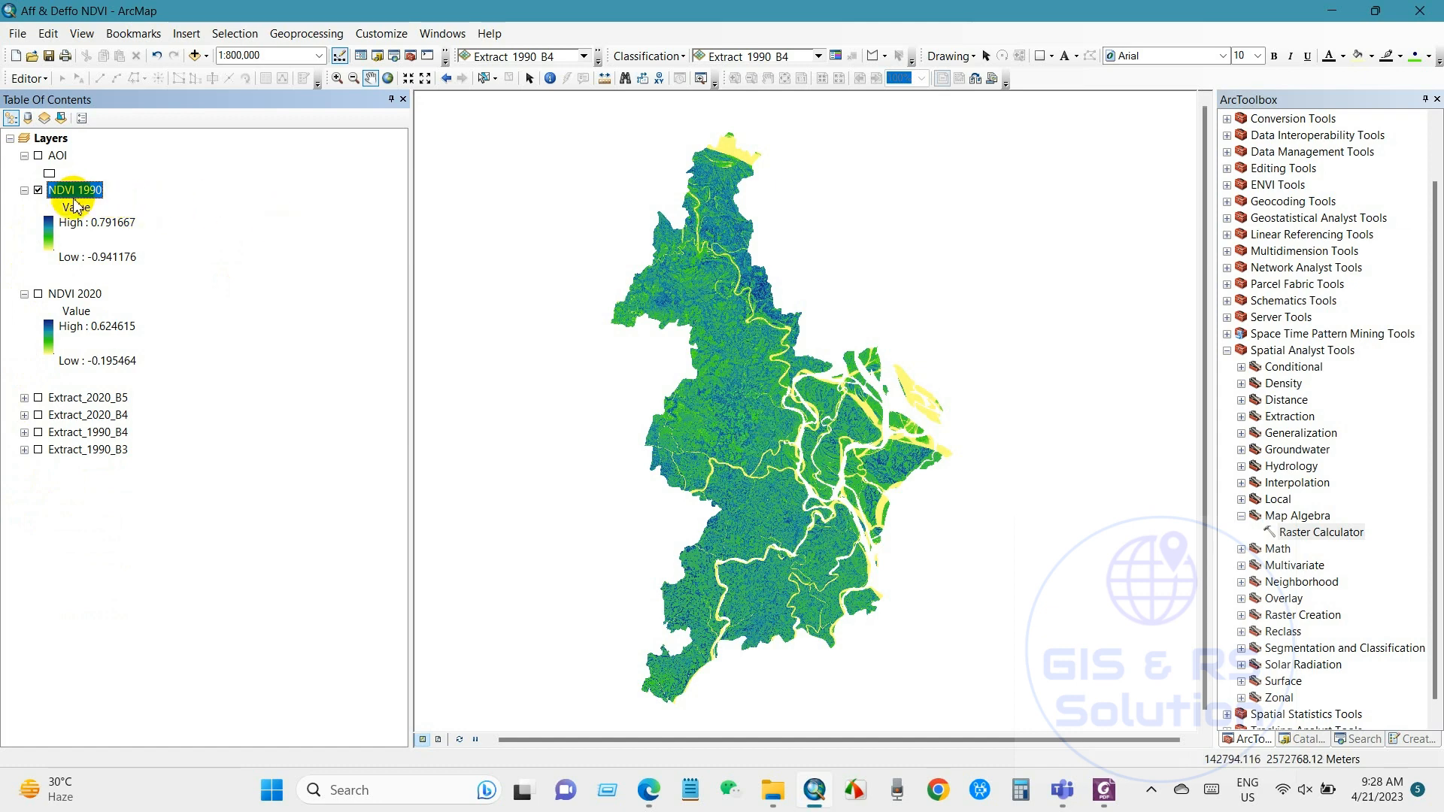
right_click(68, 197)
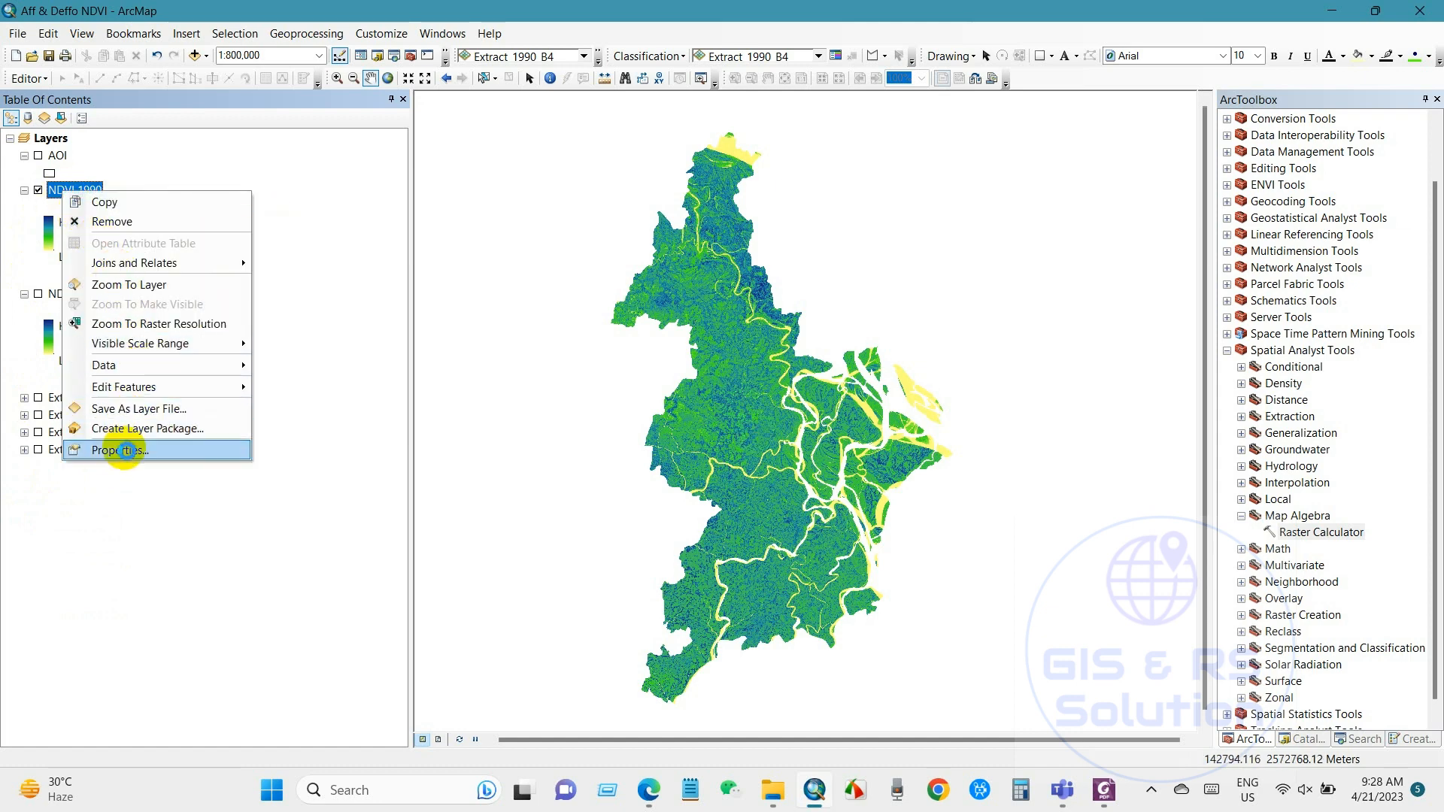
click(124, 449)
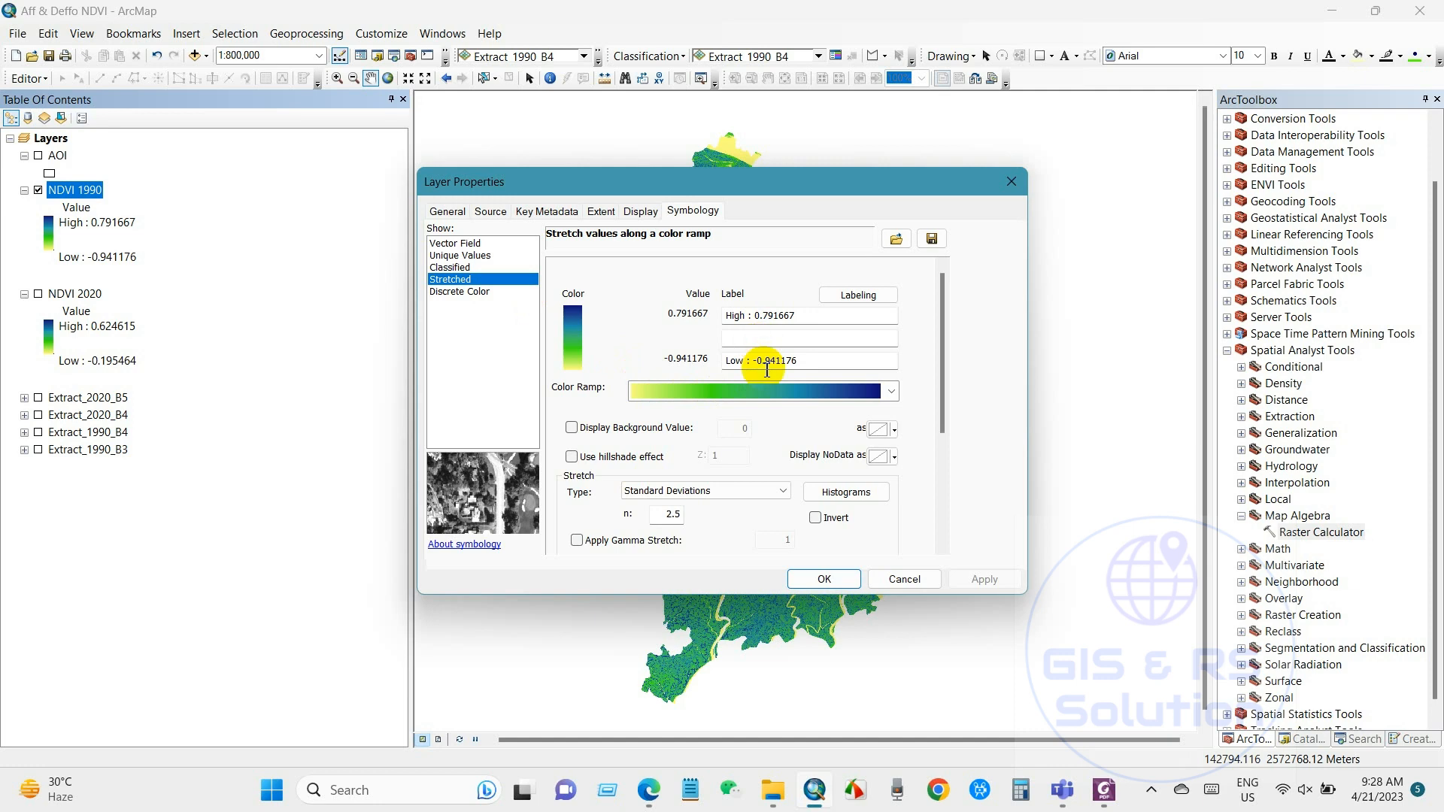
click(450, 267)
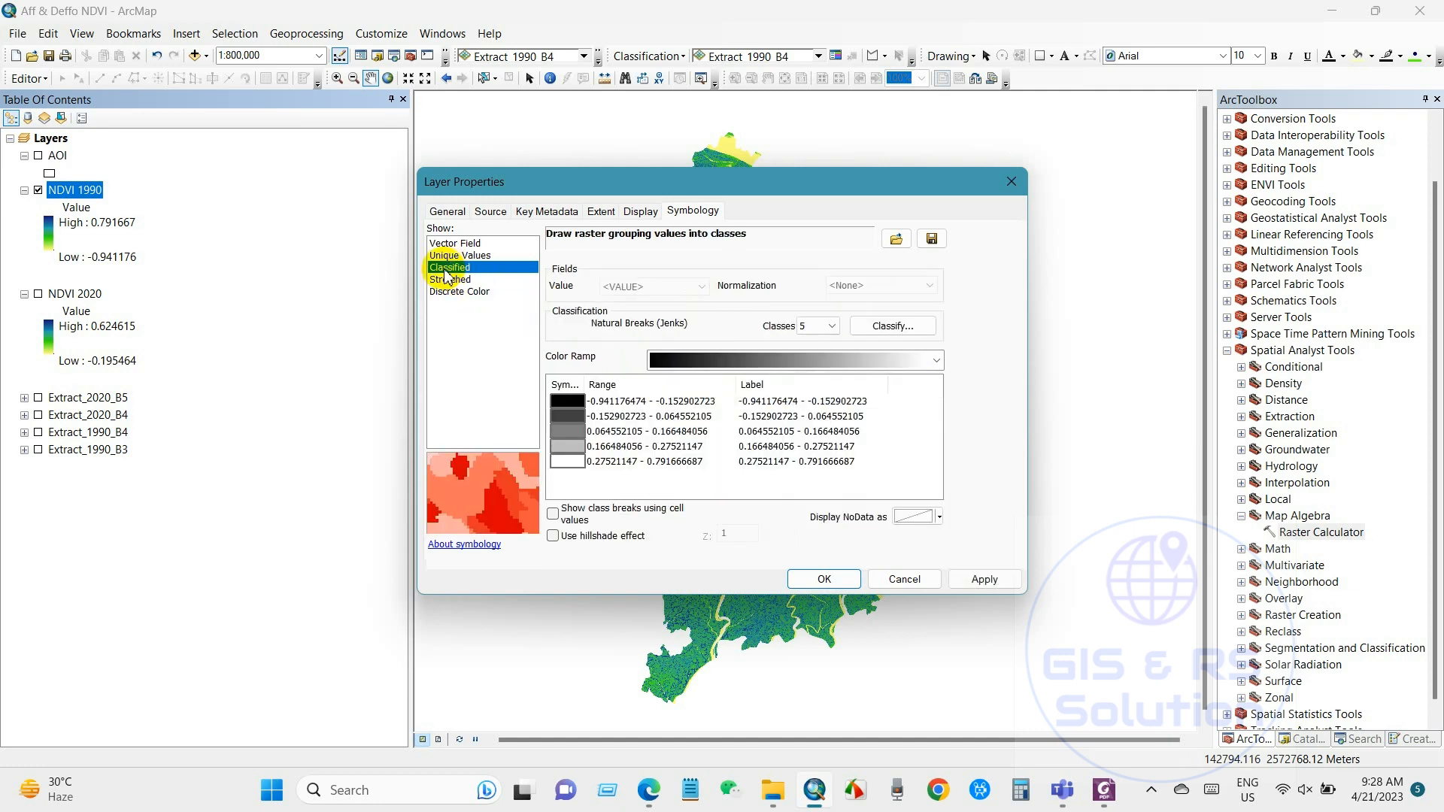
click(831, 326)
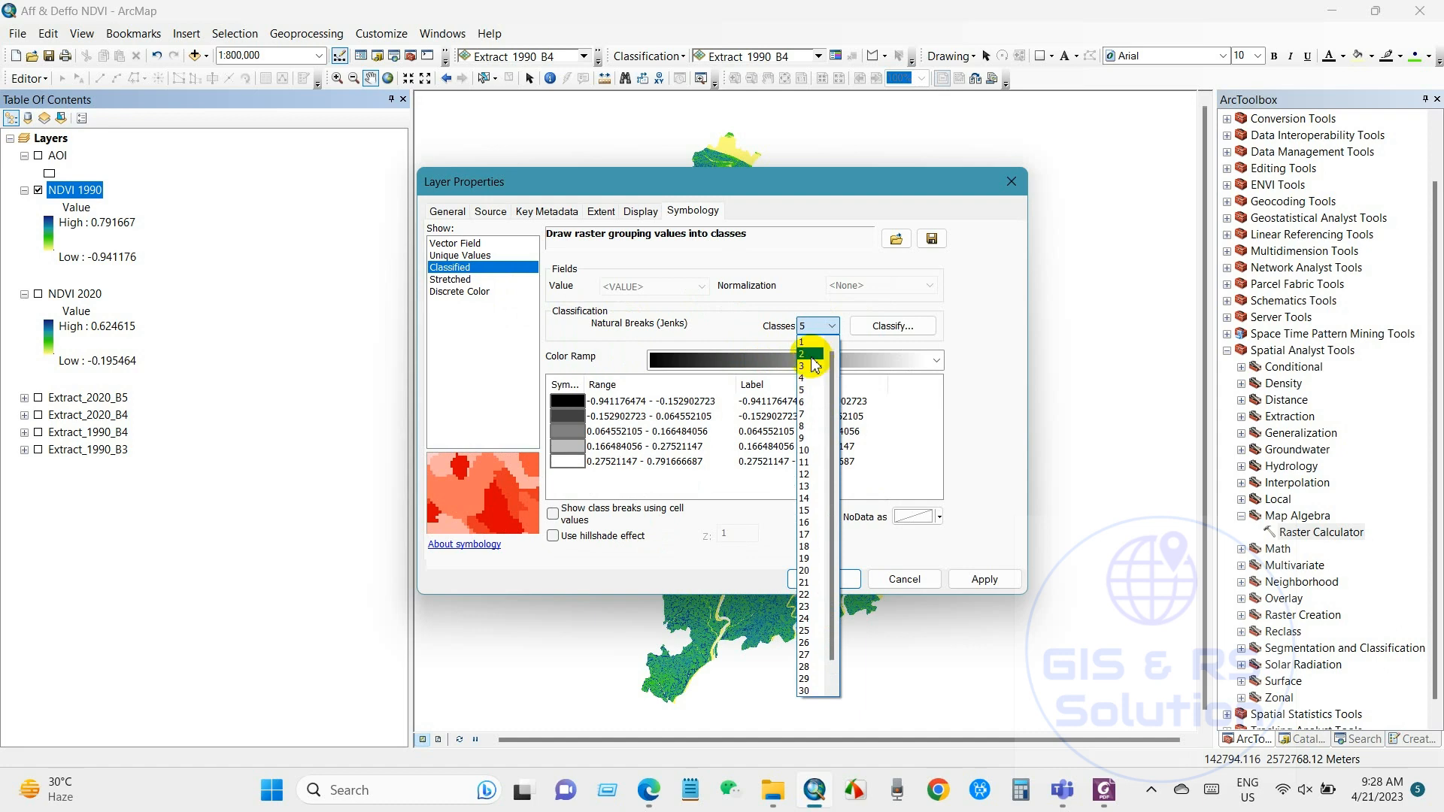
click(811, 355)
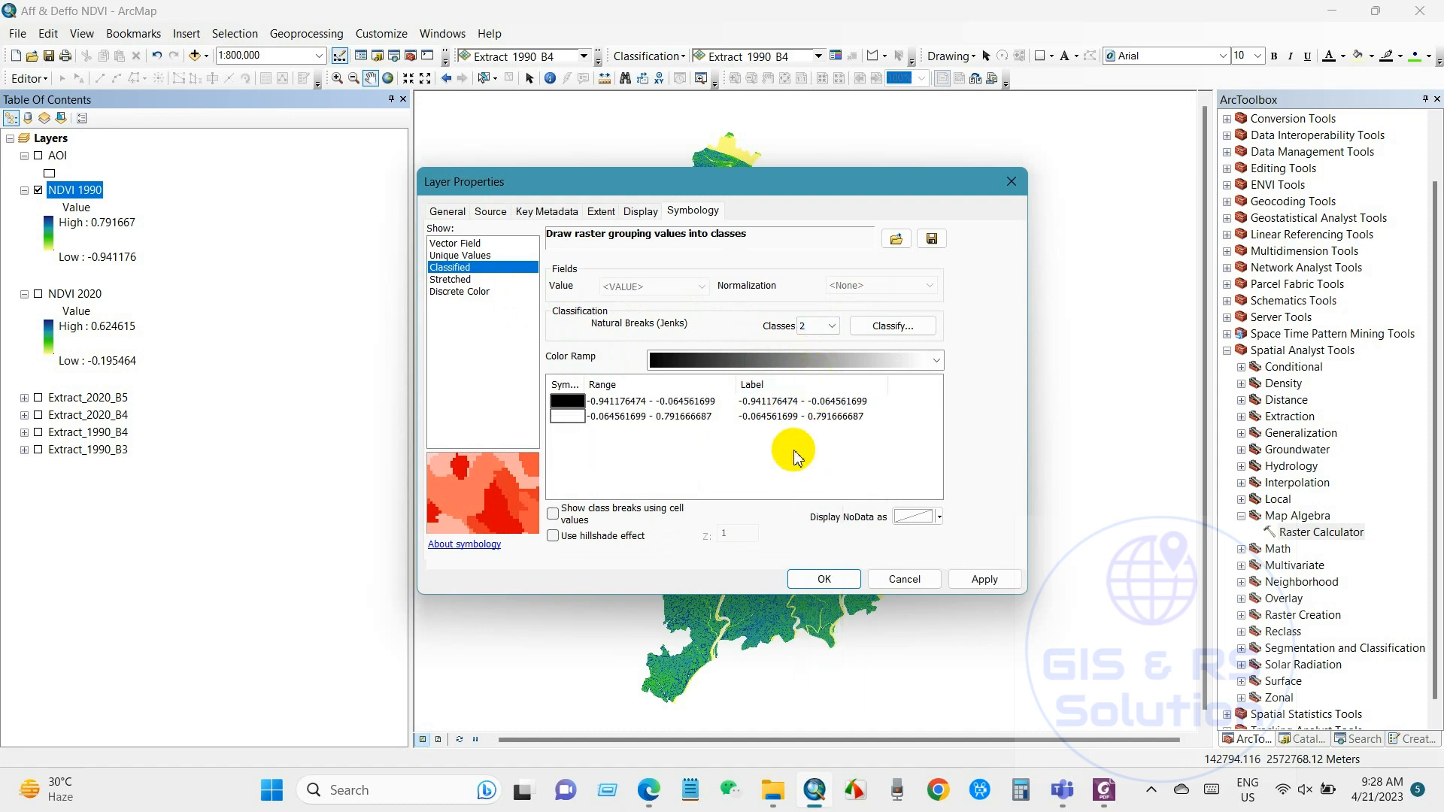
click(826, 580)
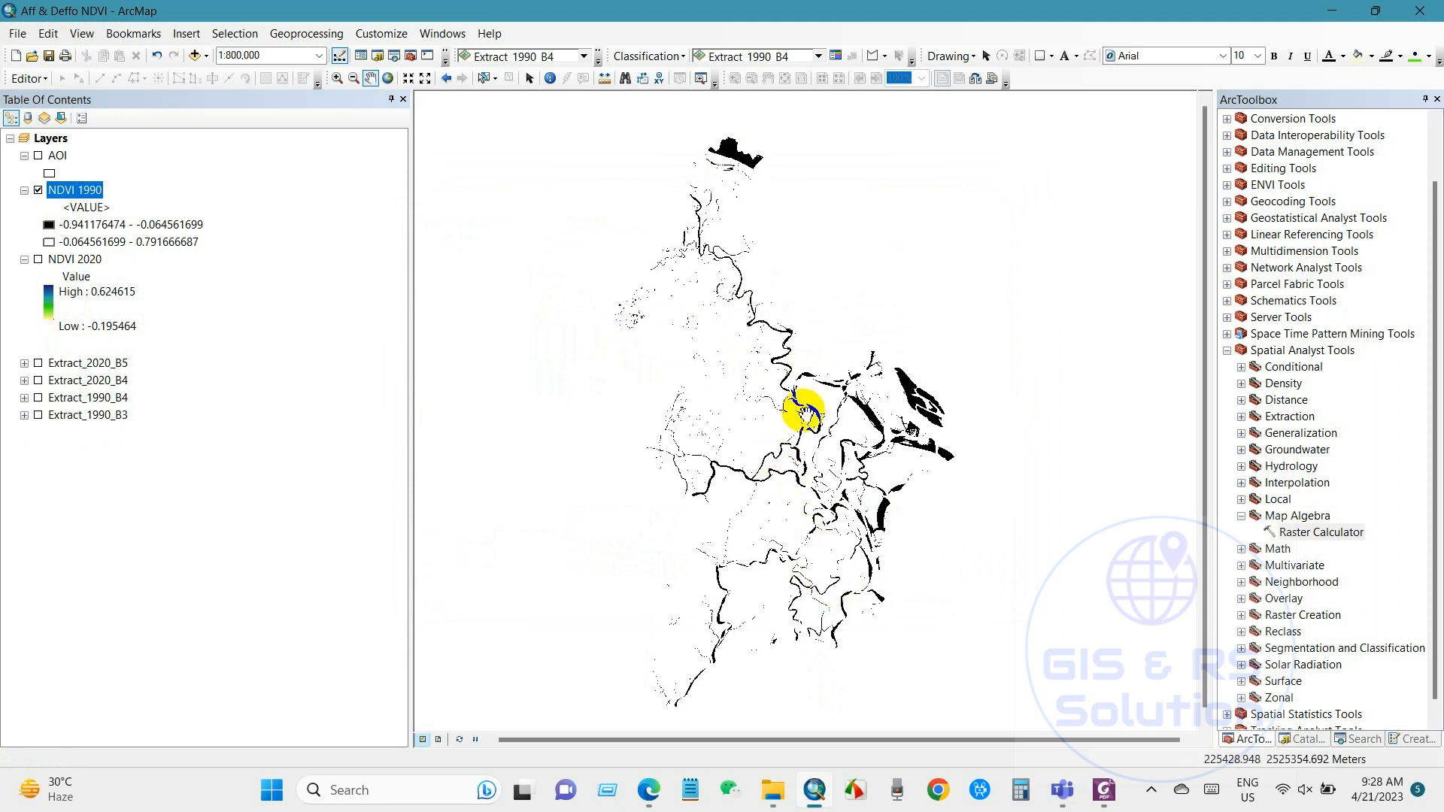
Show the AOI boundary and label the NDVI 1990 classes "No Vegetation" for the lower range and "Vegetation" for the higher one
click(38, 156)
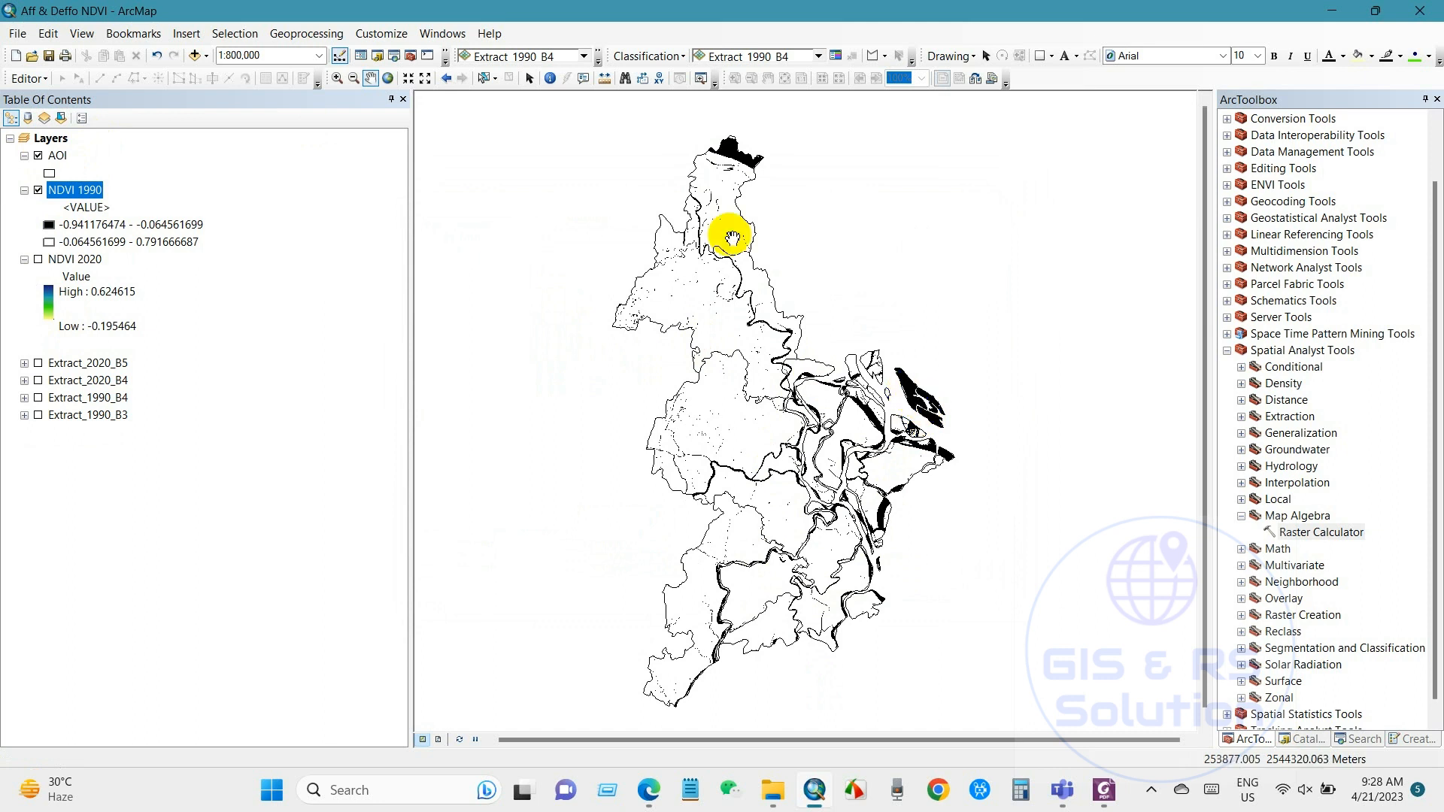
click(96, 224)
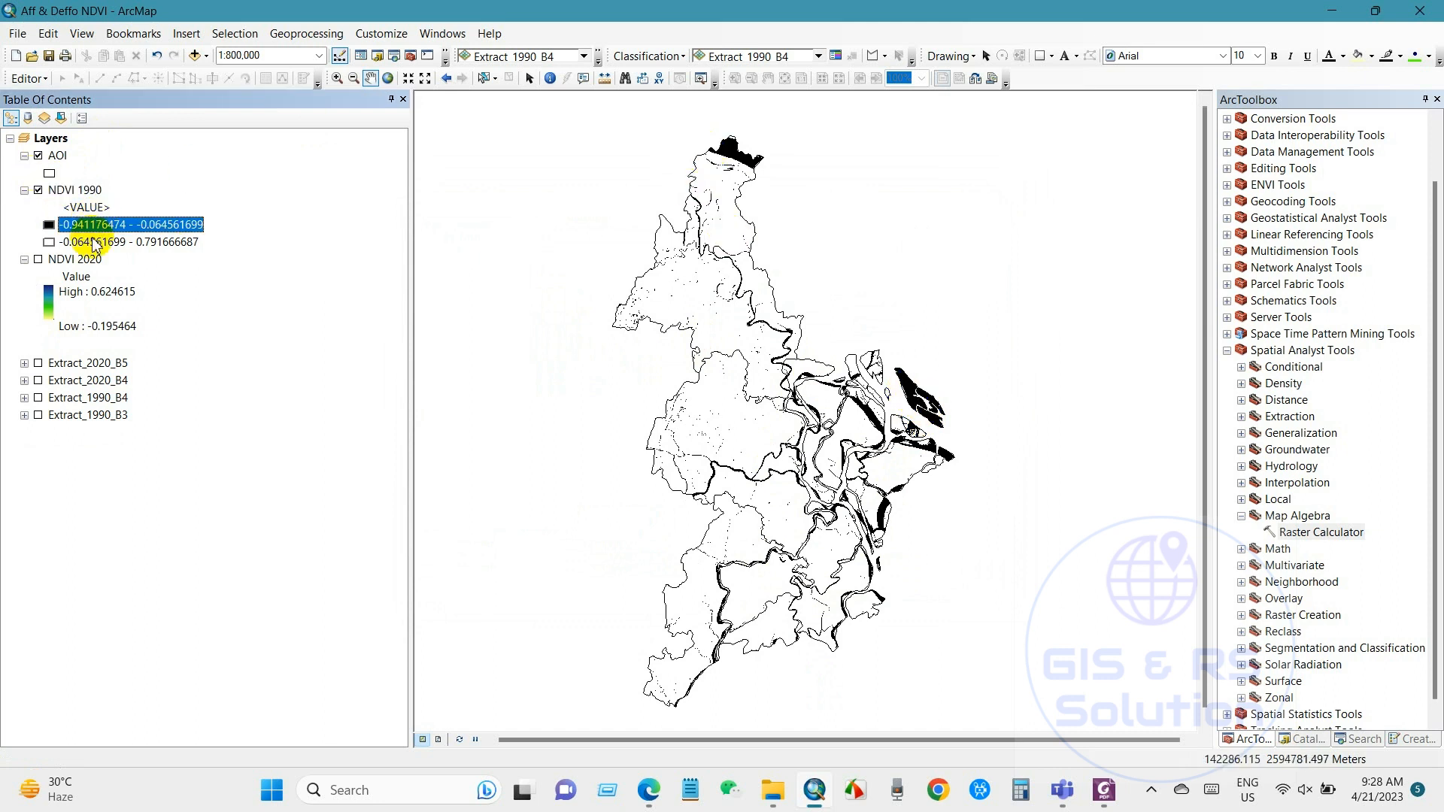
click(98, 225)
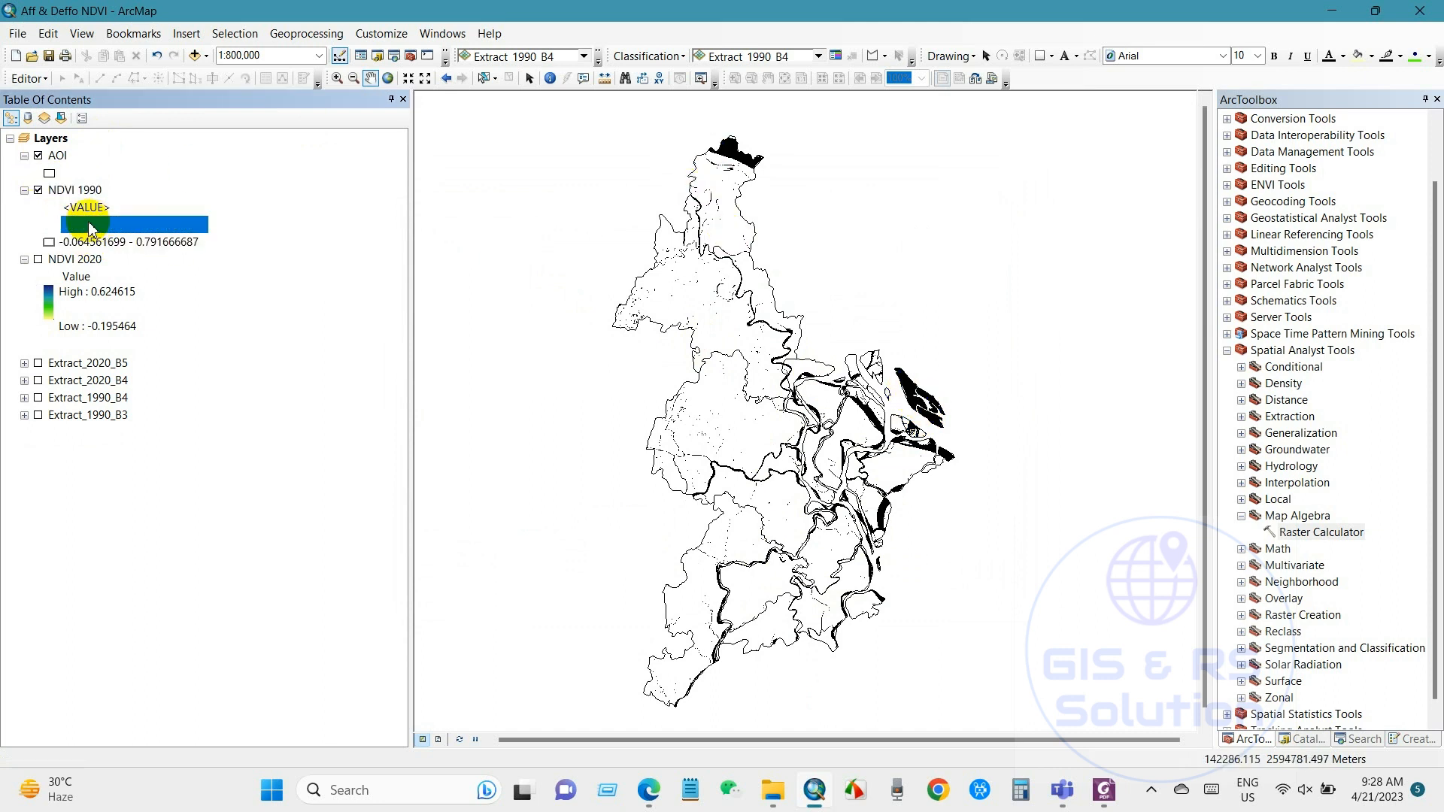
text(No Vegetation)
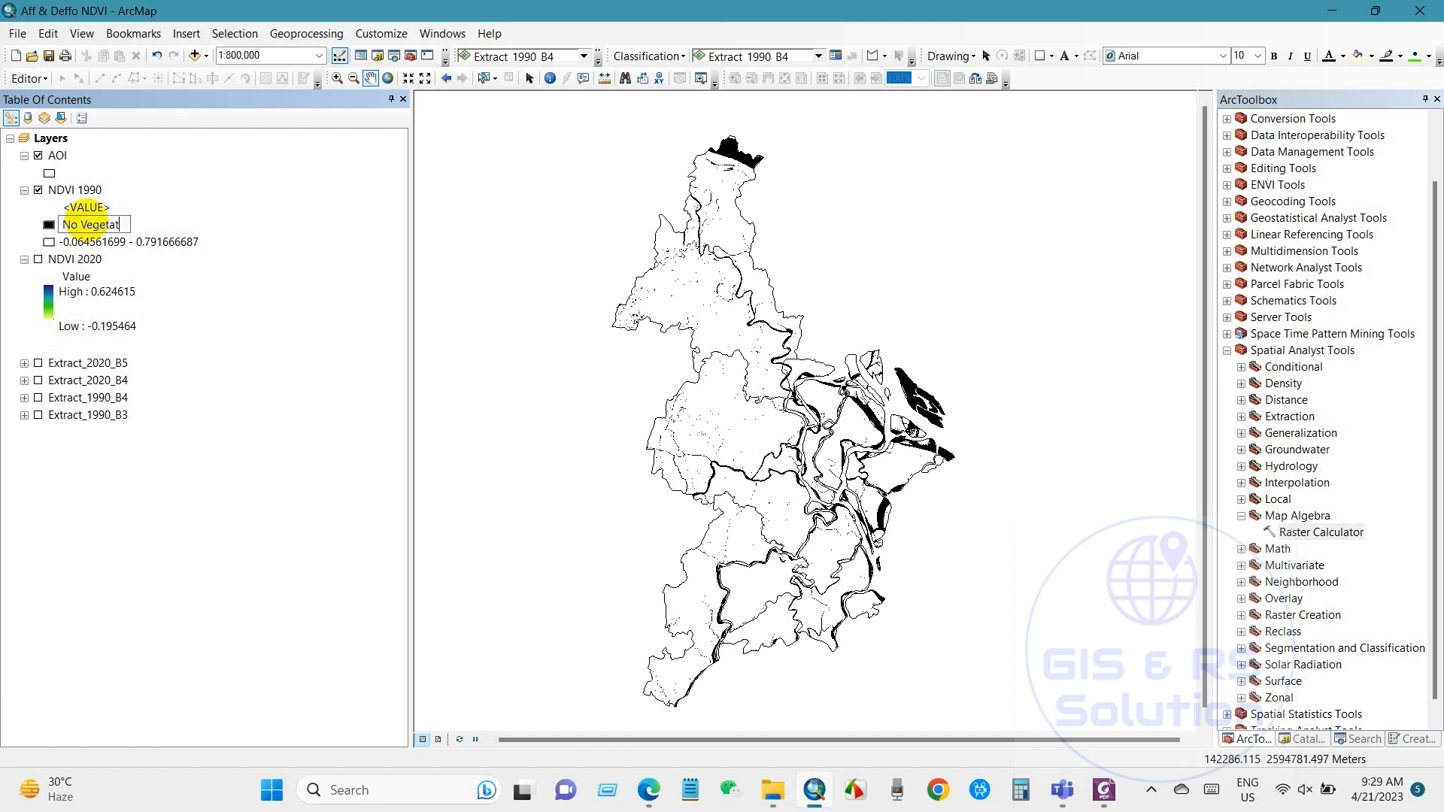
click(103, 246)
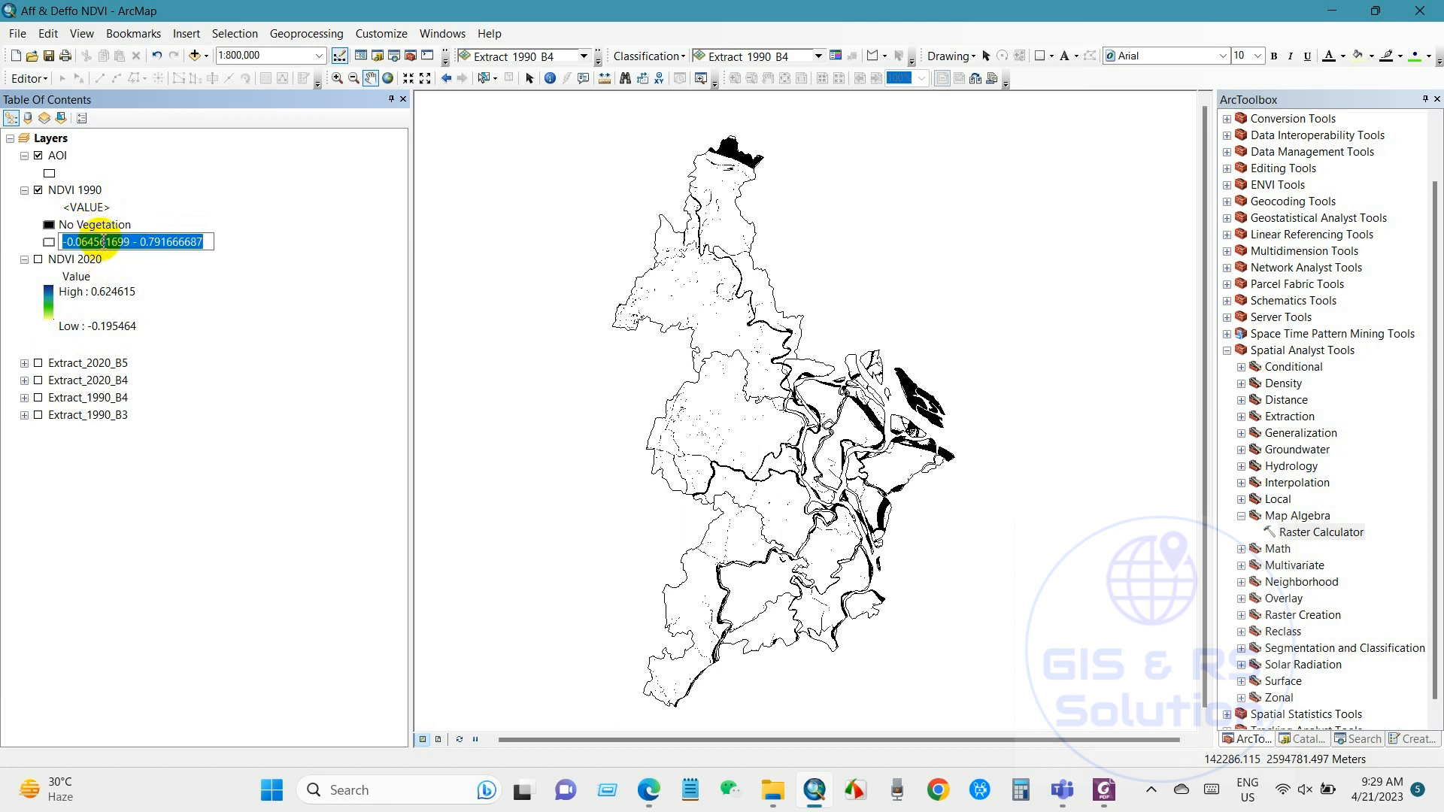
text(Vegetation)
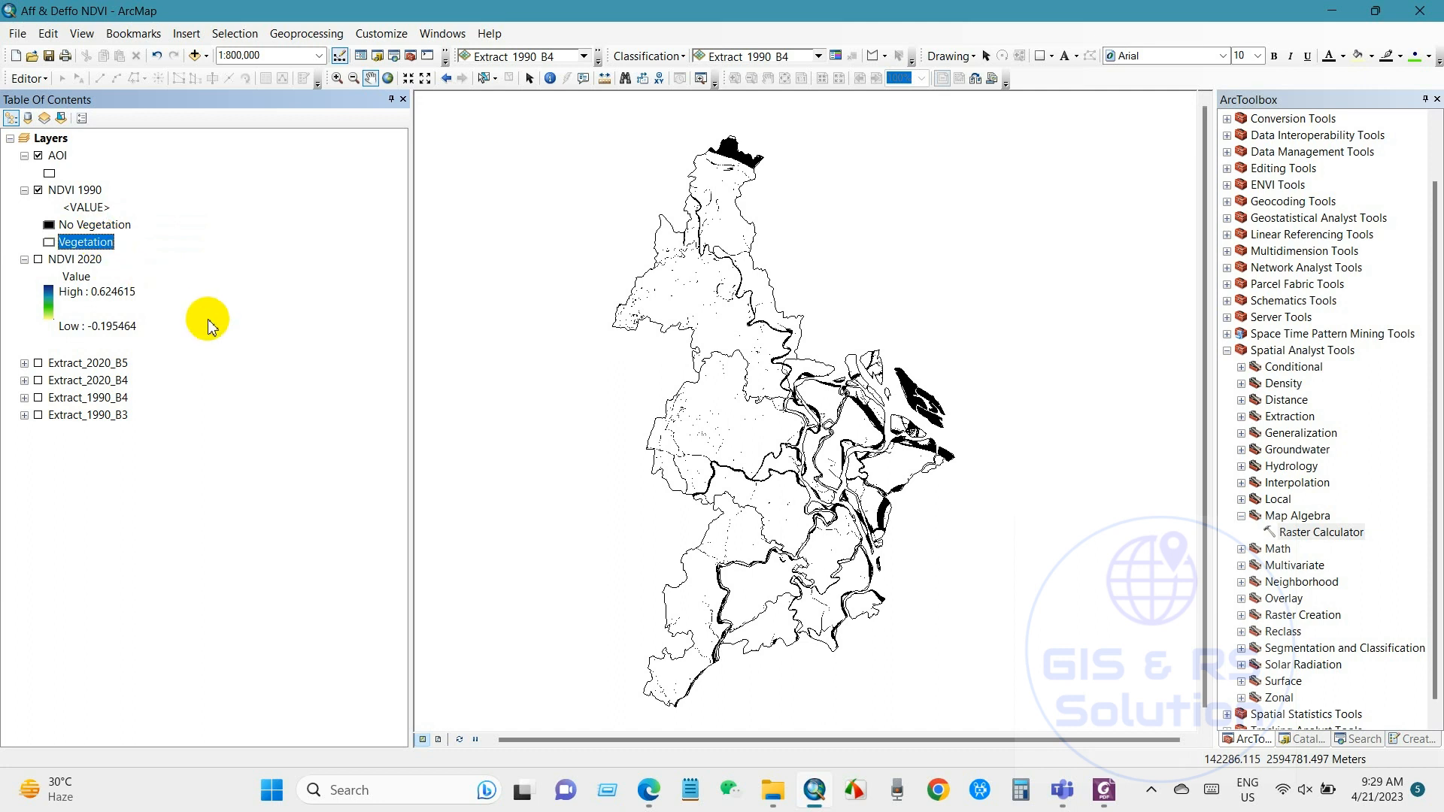
click(95, 224)
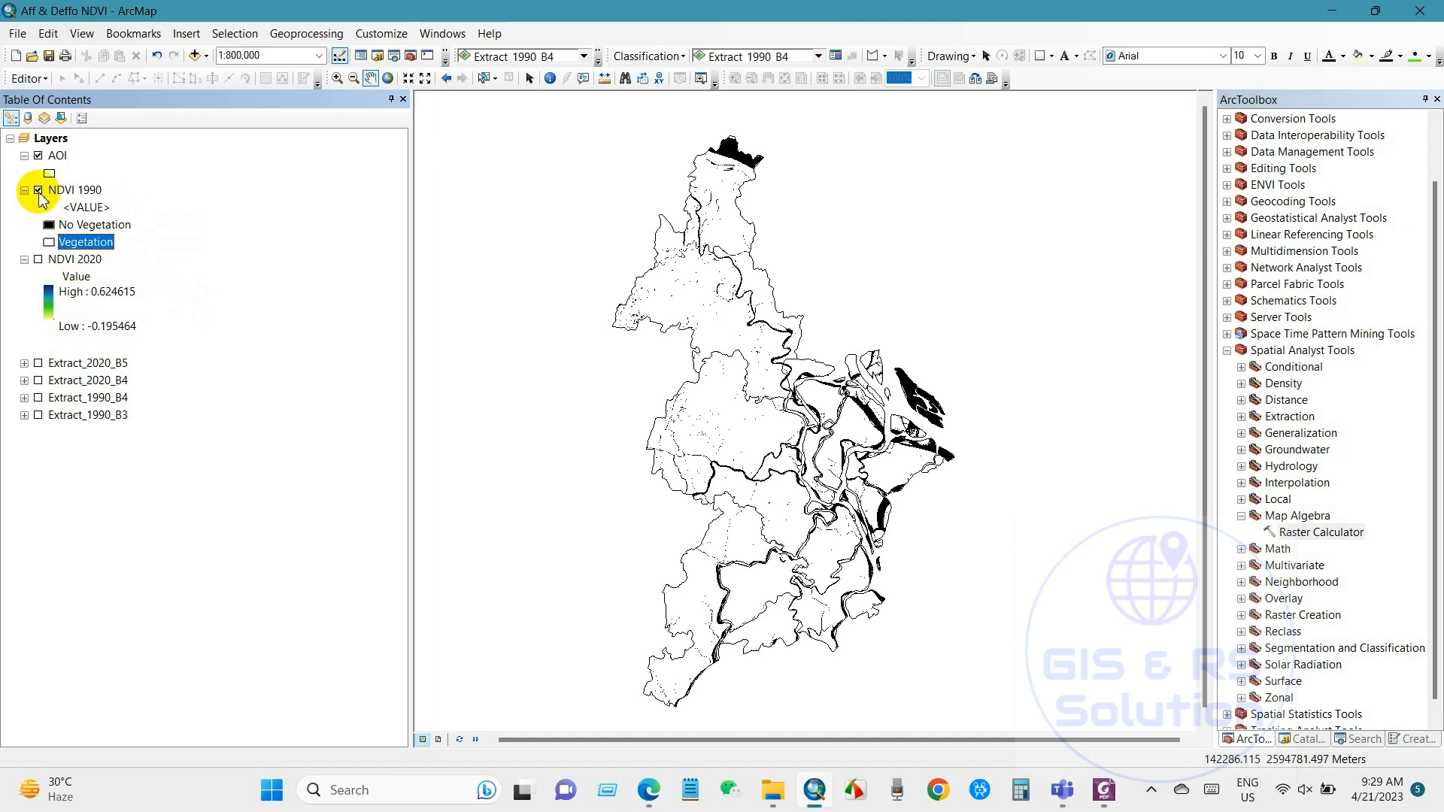
Display NDVI 2020 in place of NDVI 1990 and set its symbology to Classified with 2 classes
click(38, 191)
click(38, 259)
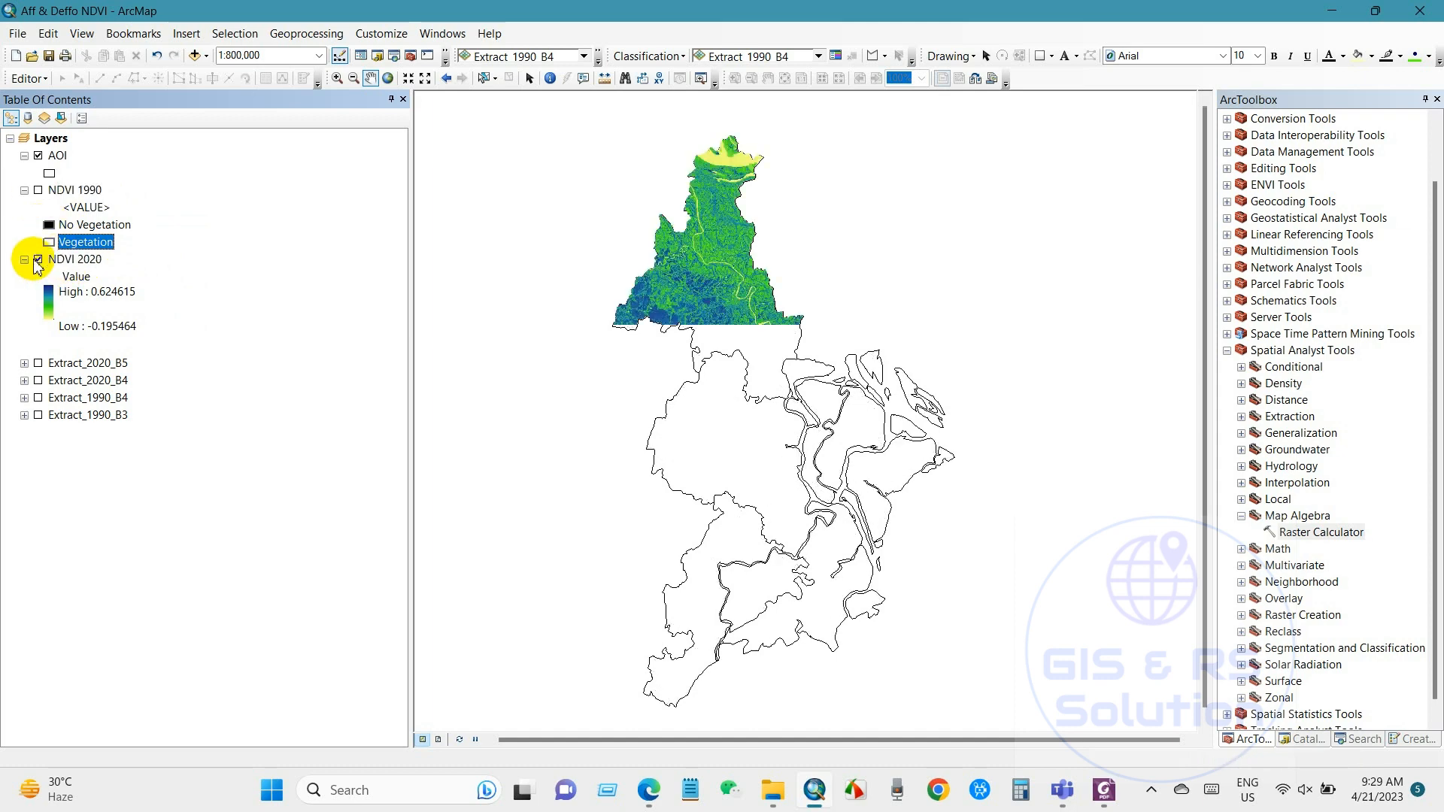
right_click(82, 265)
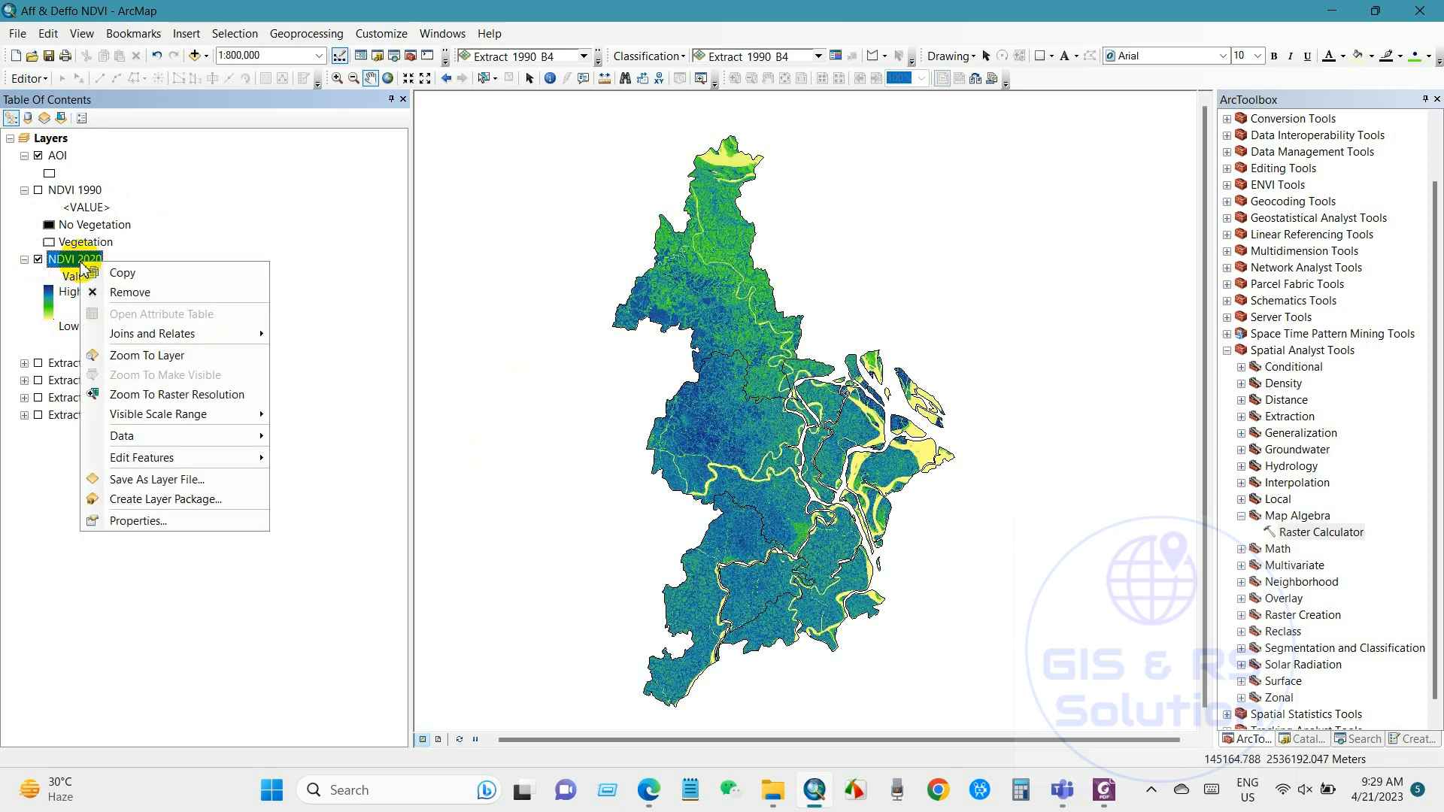
click(148, 519)
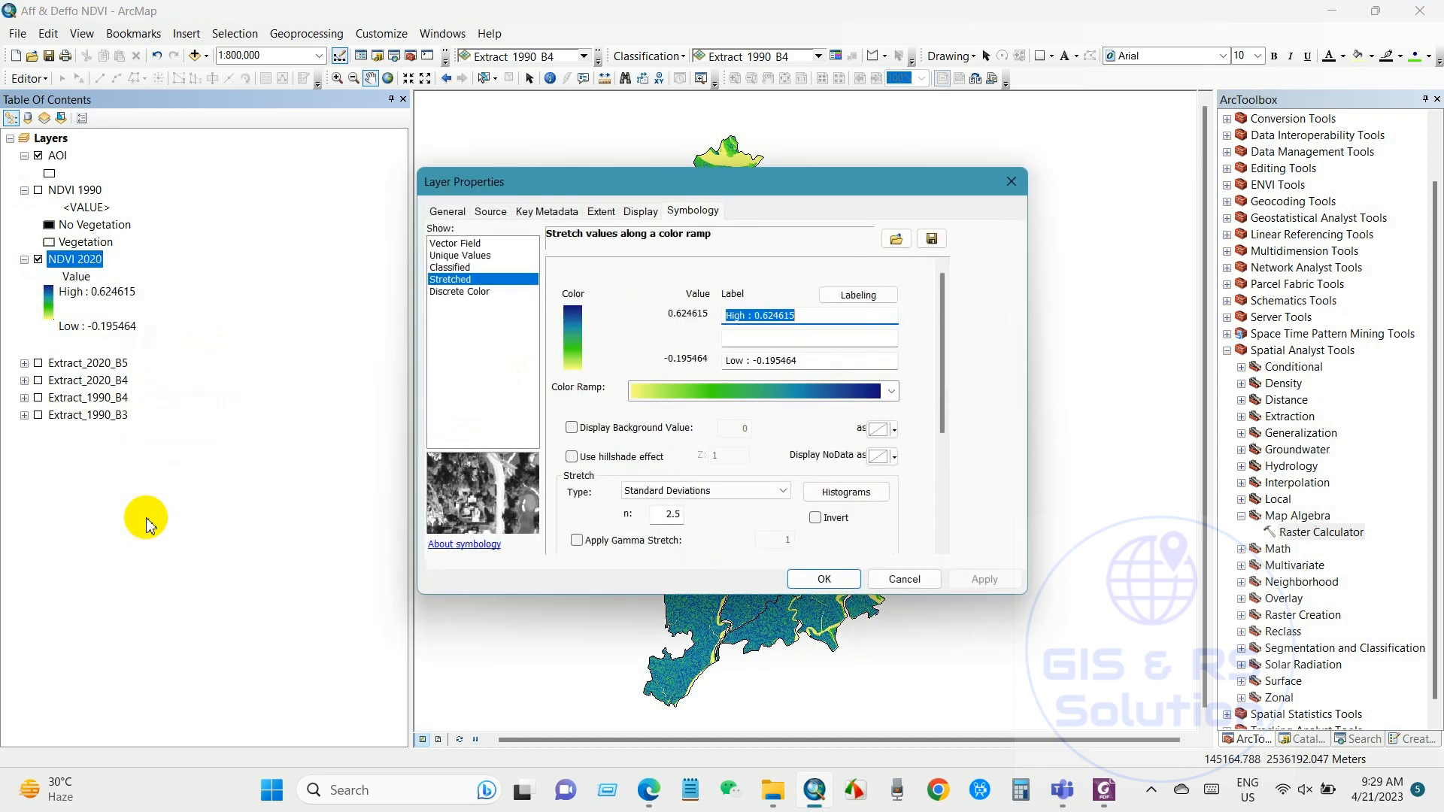
click(677, 214)
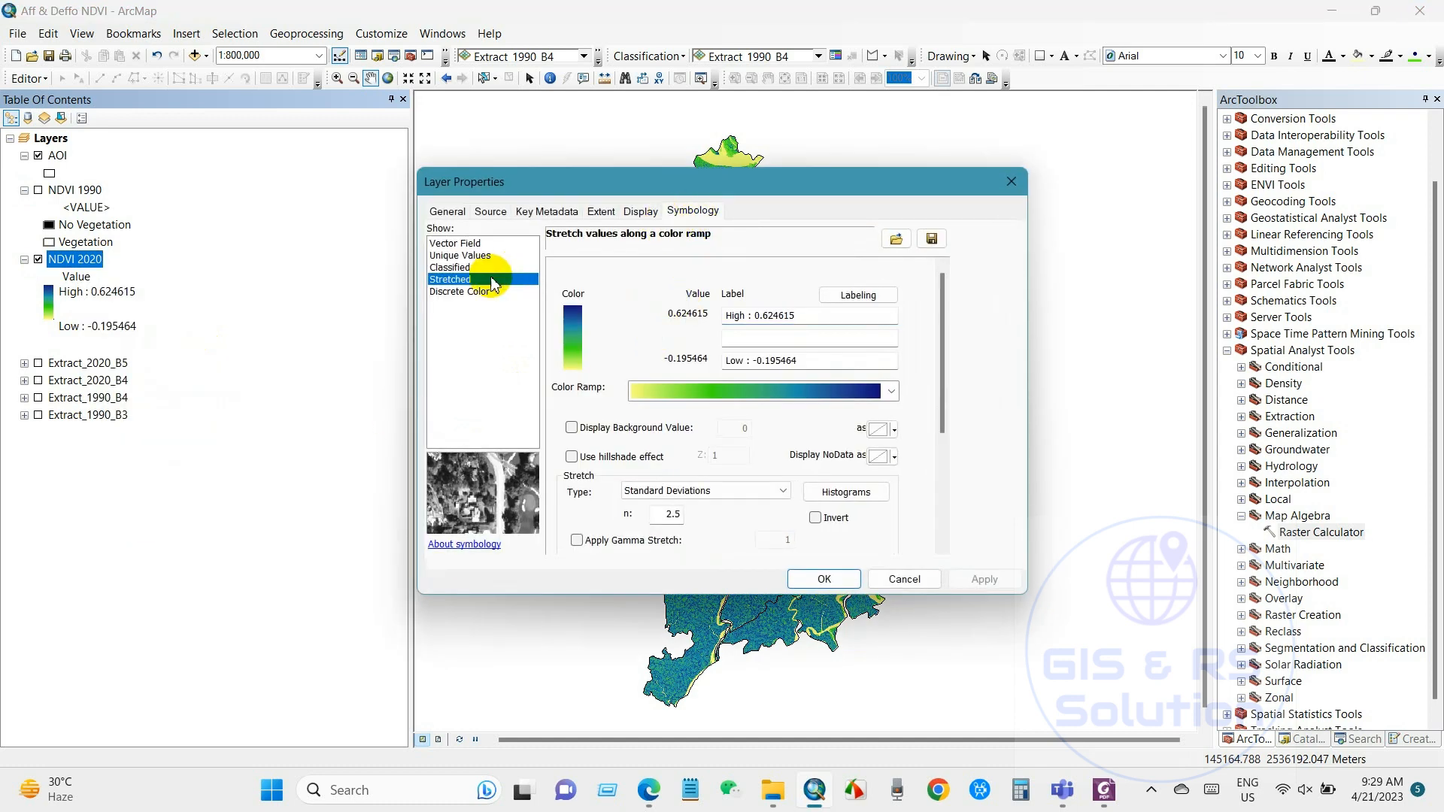
click(448, 268)
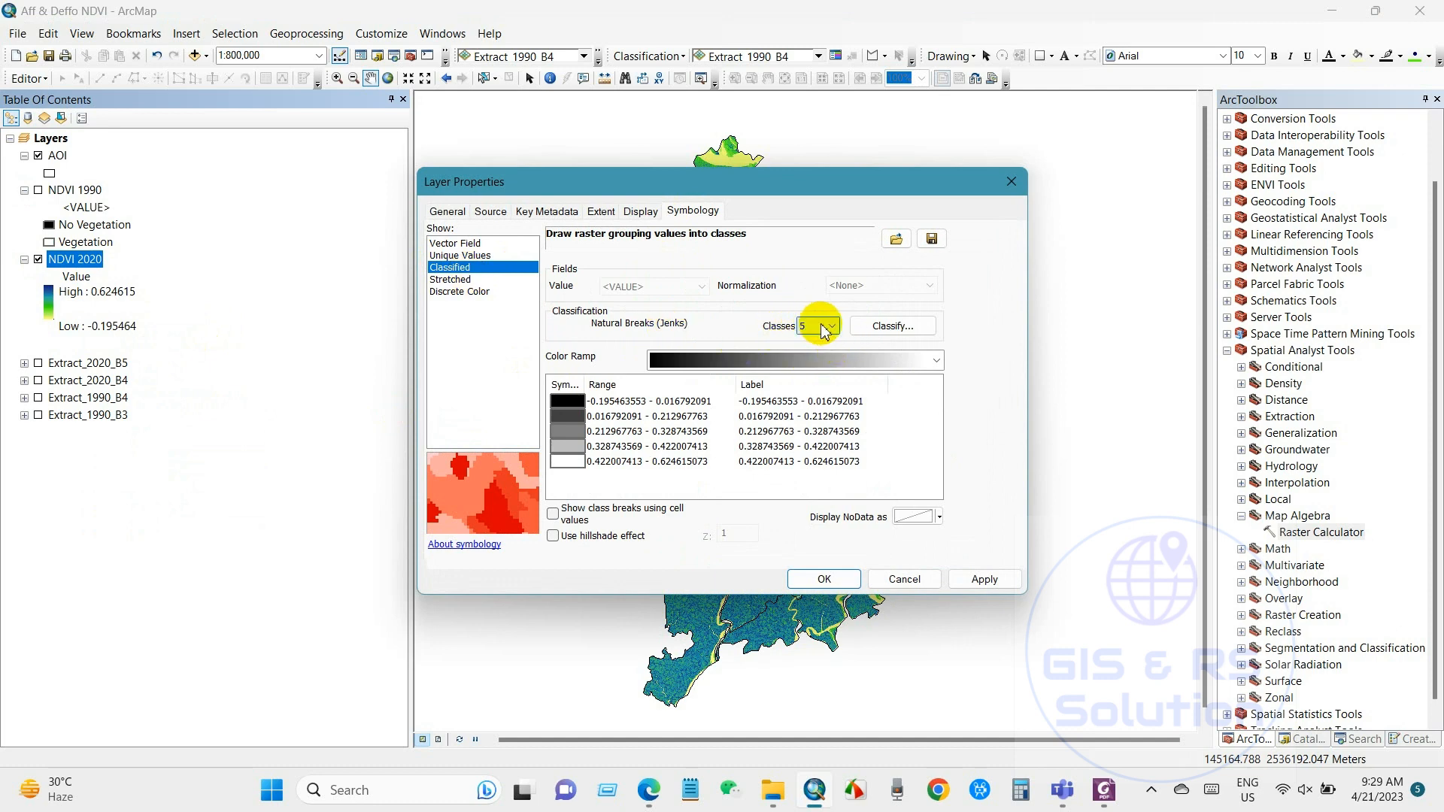
click(825, 328)
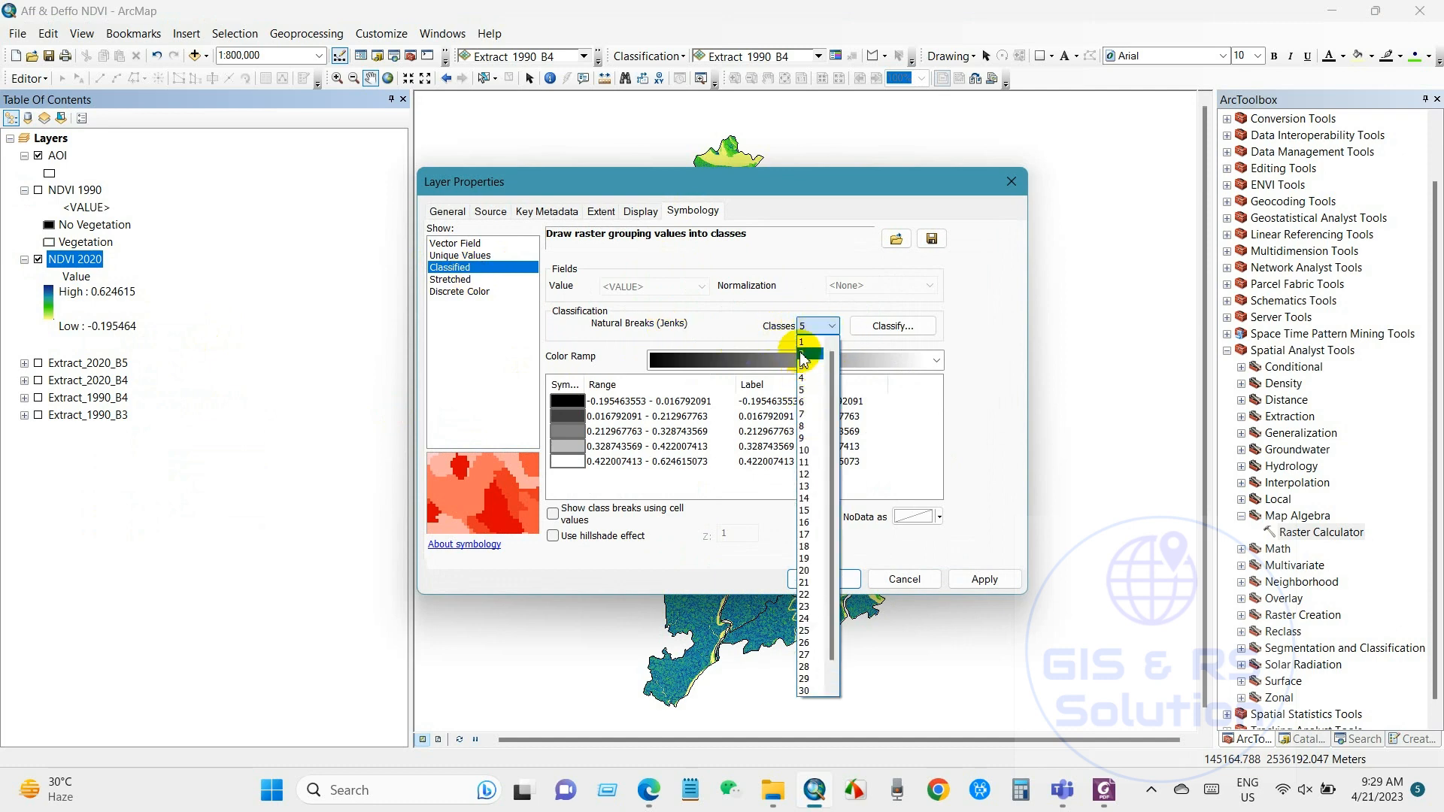
click(804, 354)
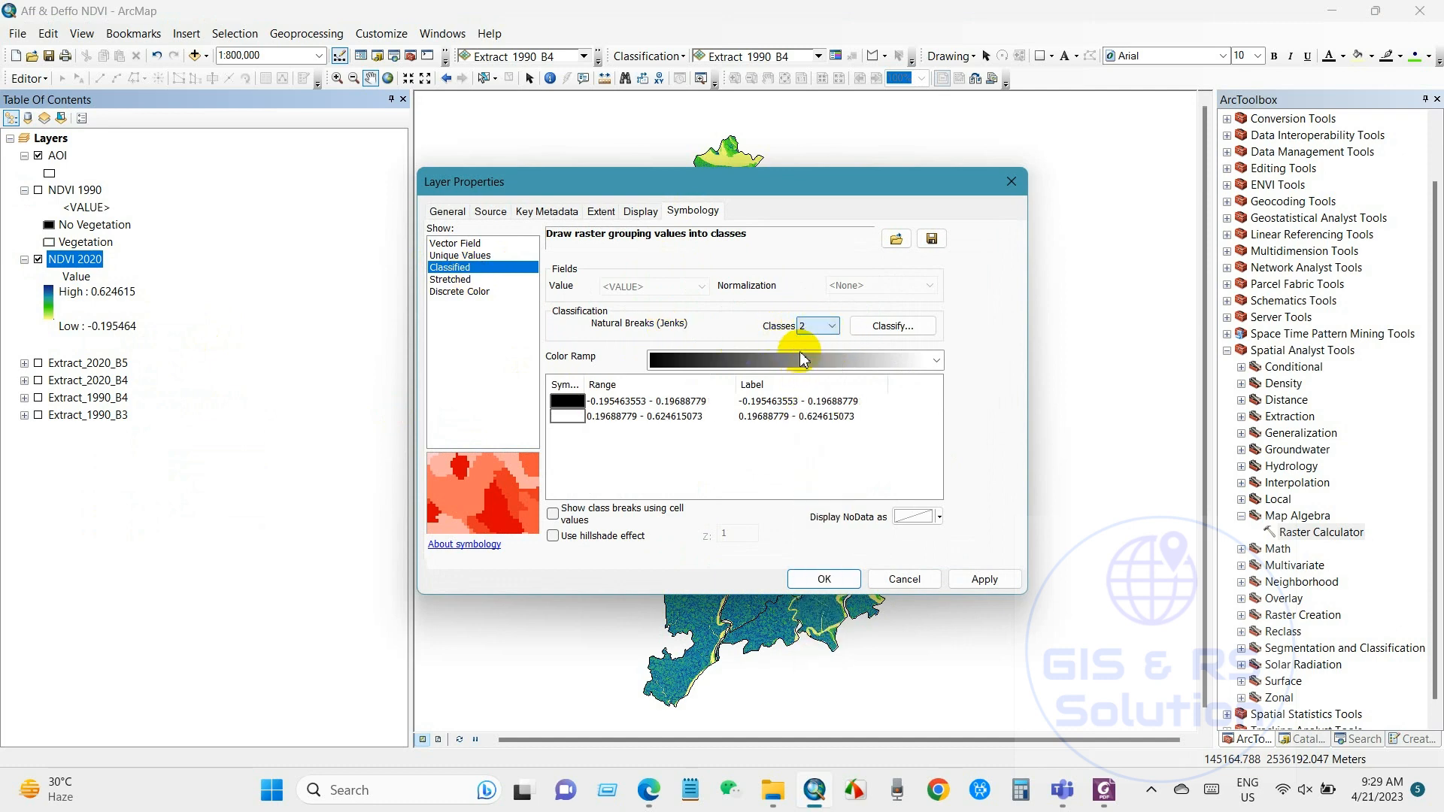
Label the lower NDVI 2020 class "No Vegetation" and the higher one "Vegetation", and accept the layer symbology
click(777, 403)
click(765, 403)
text(No Vegetation)
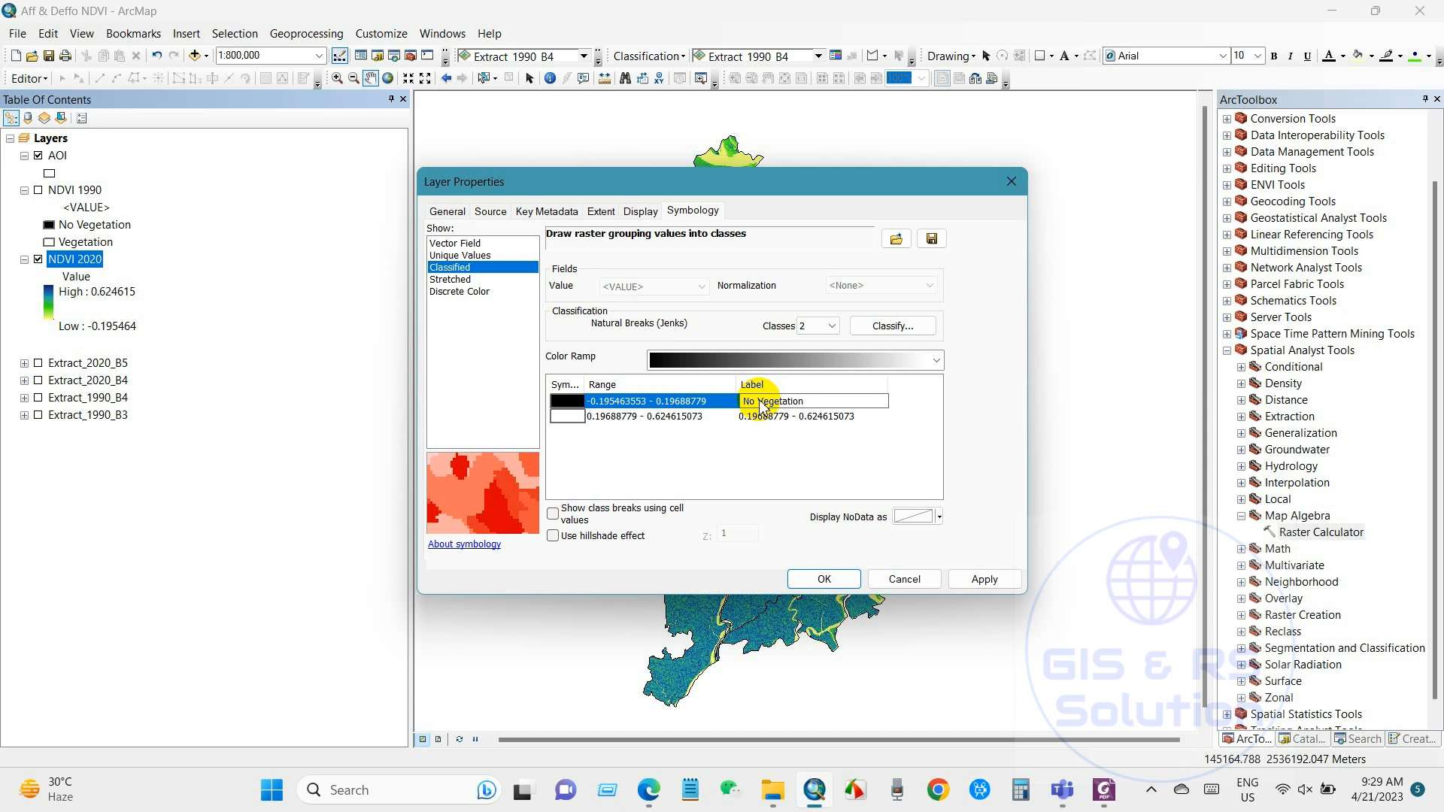
key(Return)
click(772, 418)
click(771, 419)
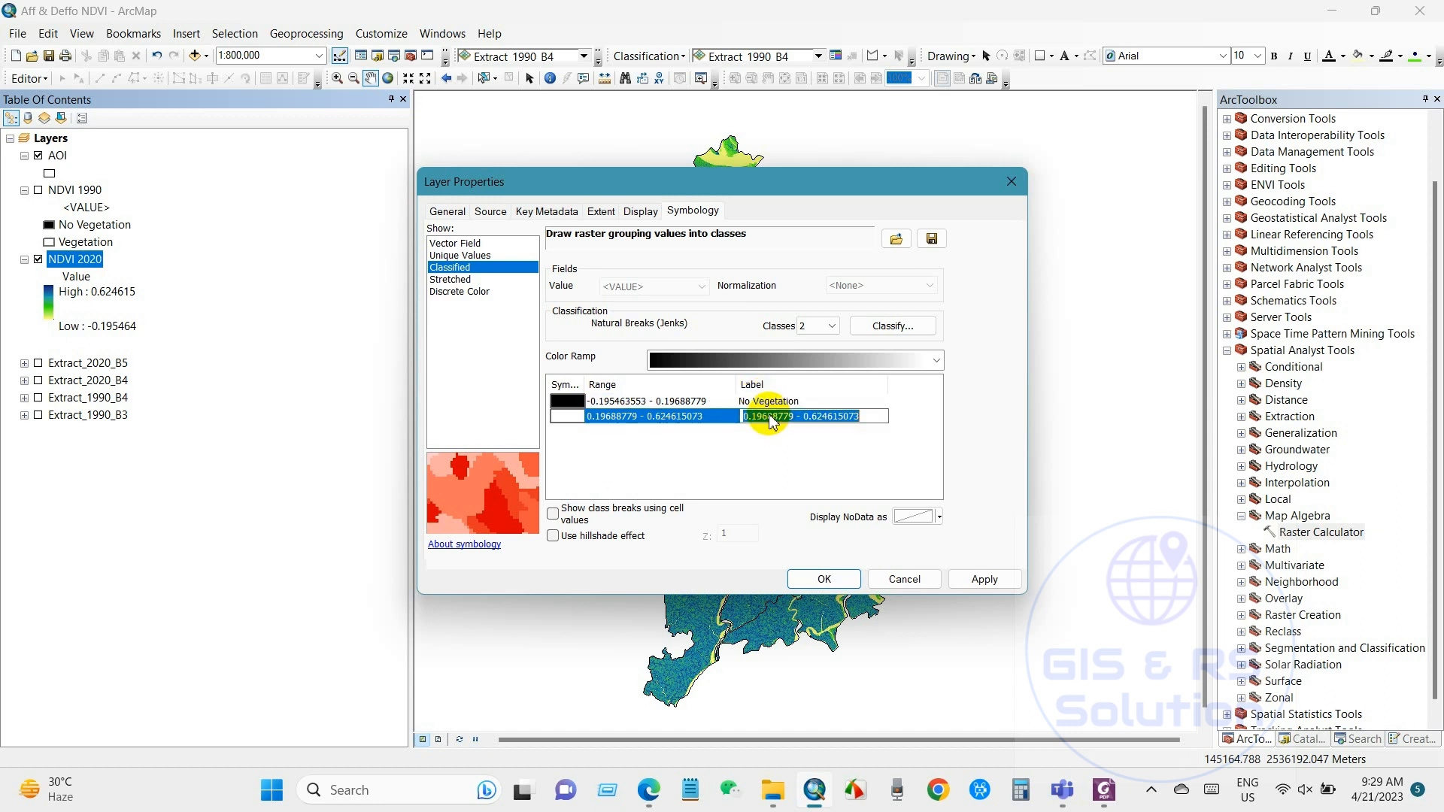
text(Vegetation)
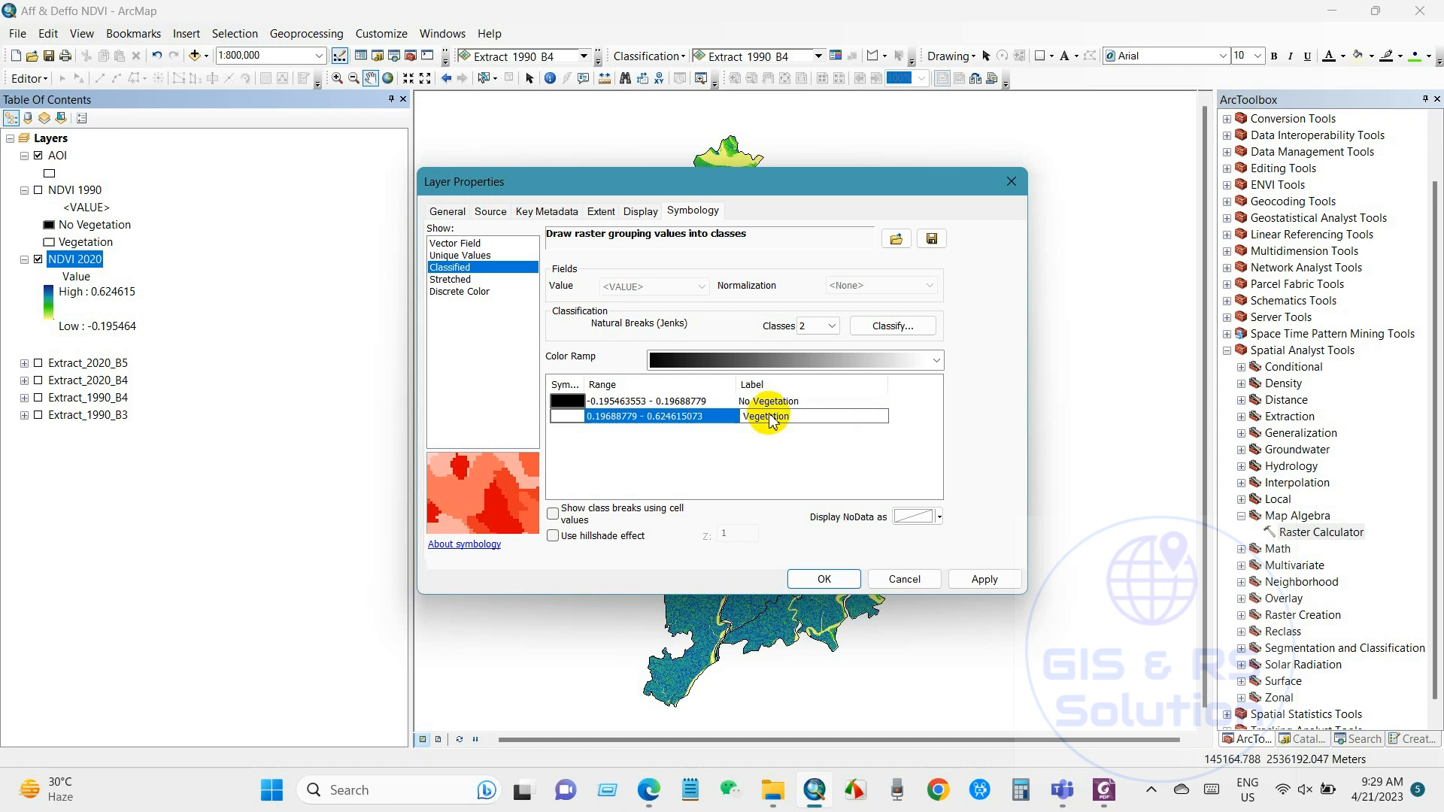
click(824, 576)
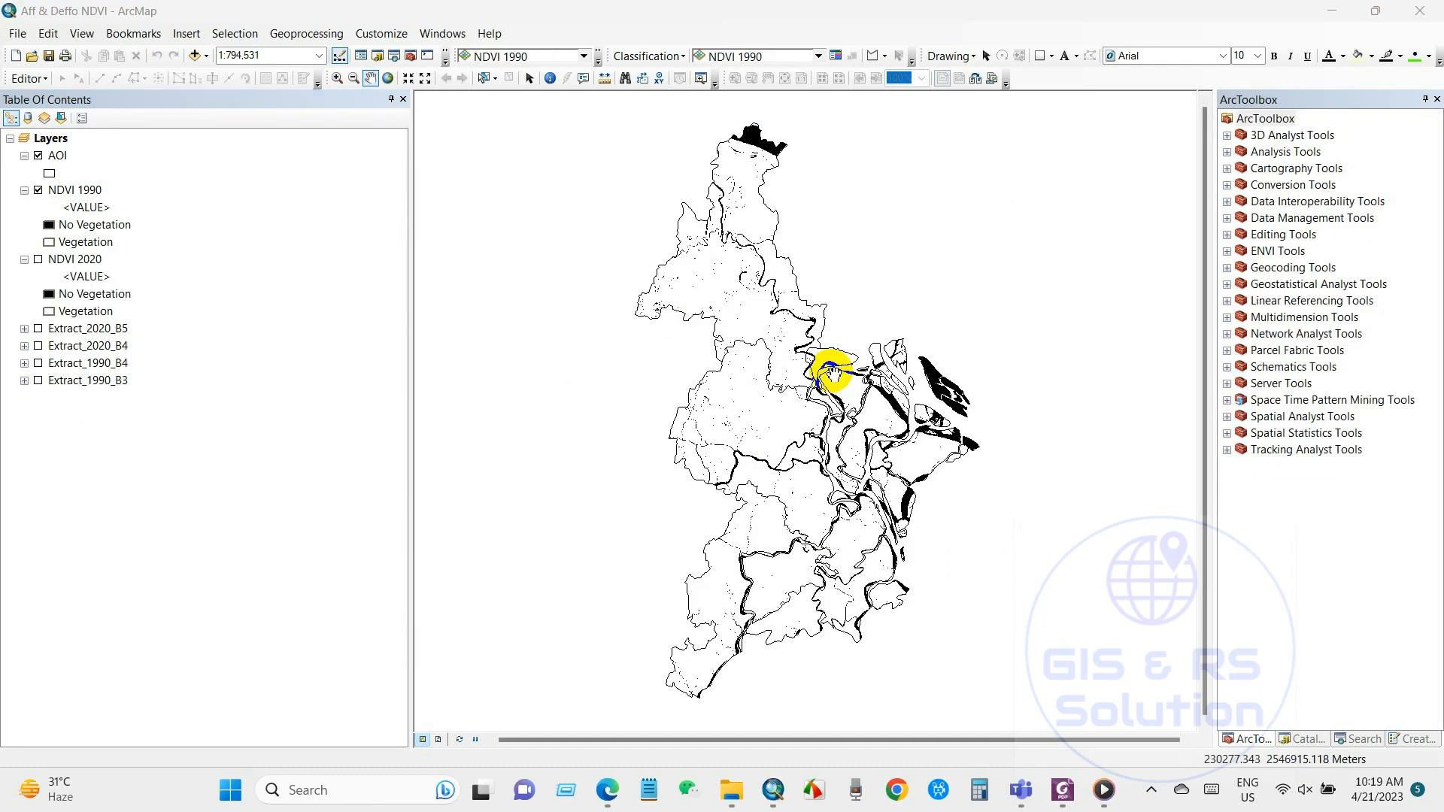
Search the local tools for "reclassify" and open the Spatial Analyst Reclassify tool
click(1363, 739)
click(1234, 160)
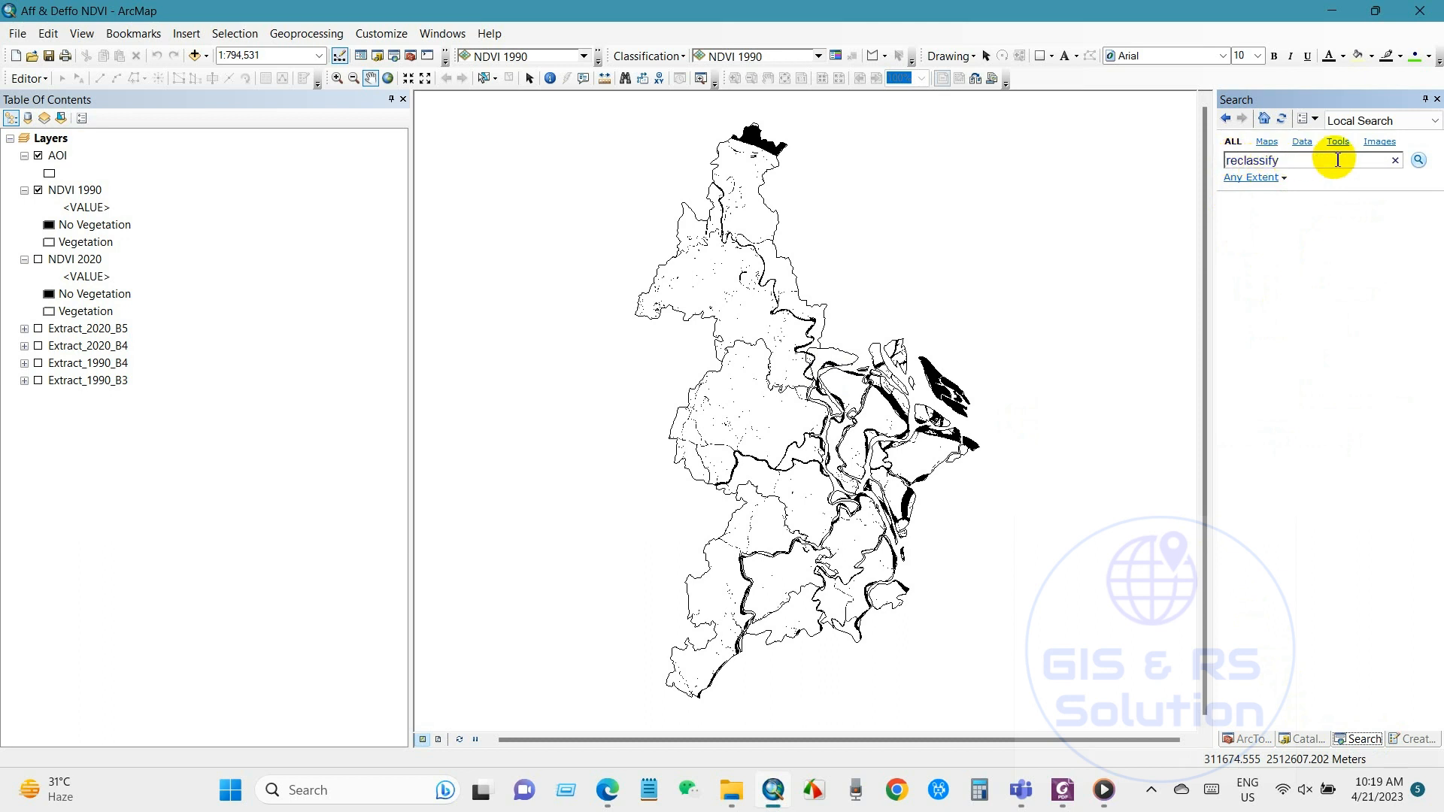
click(1418, 161)
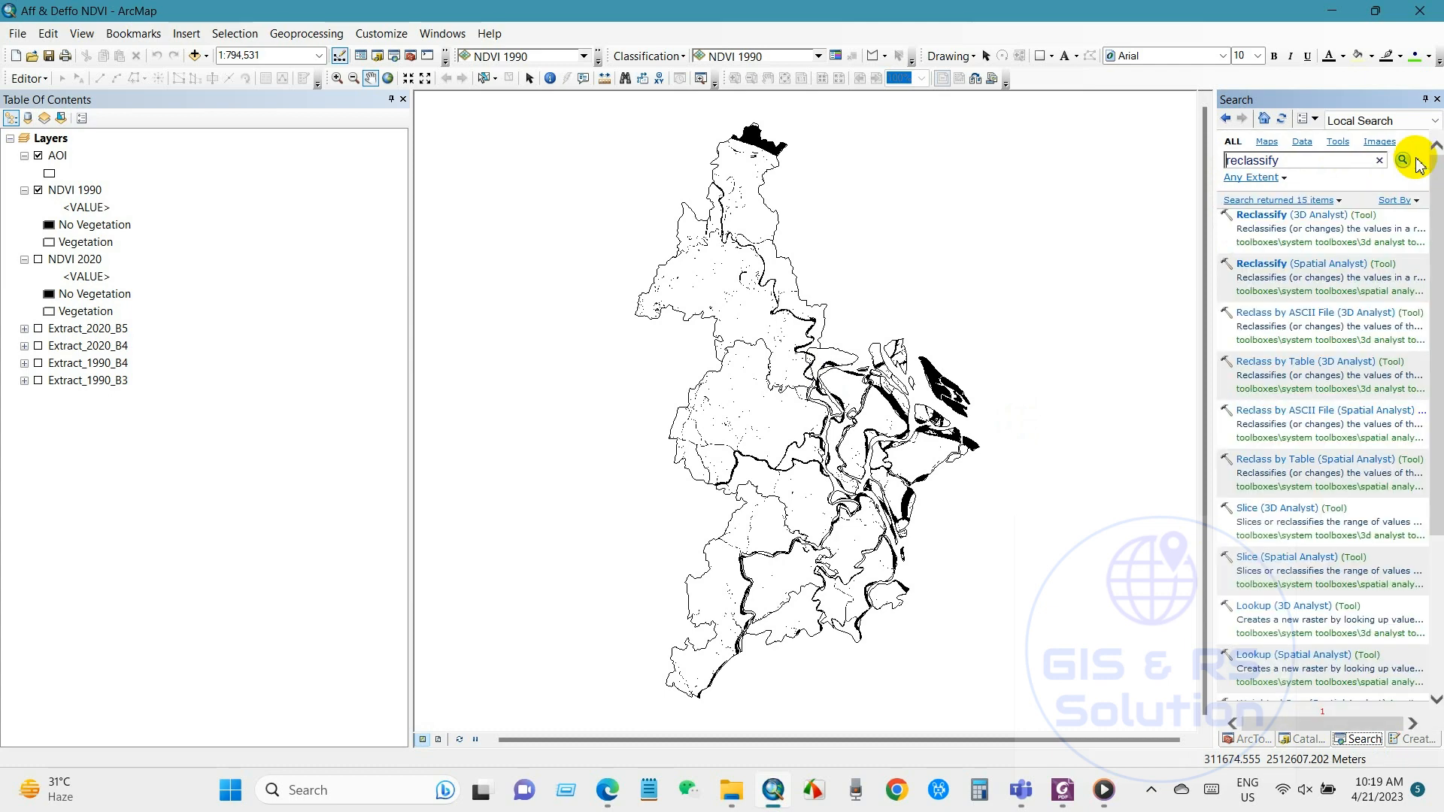
click(1303, 265)
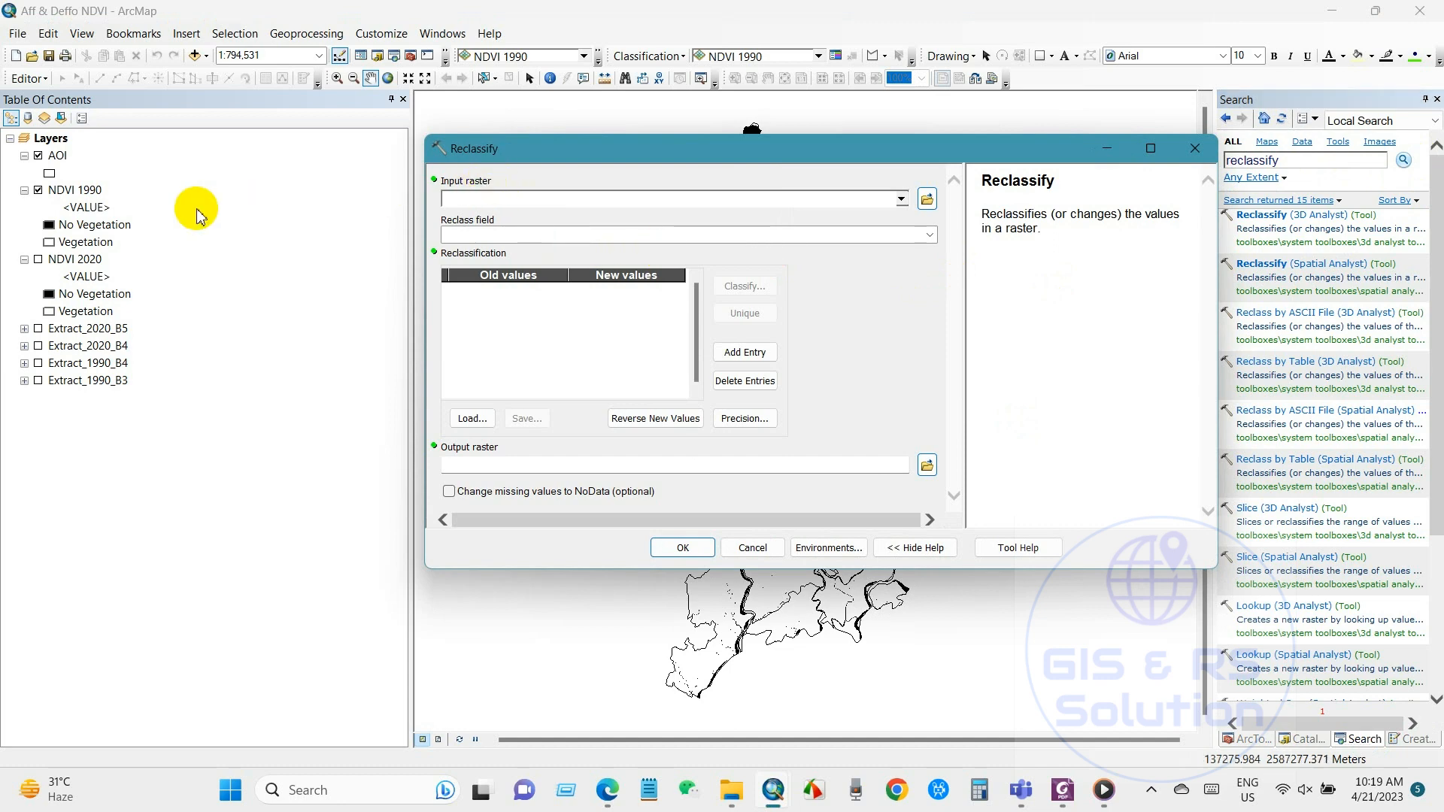
Reclassify NDVI 1990 with new value -1 for the lower range and 1 for the higher one, saving the output as Reclass_1990
click(897, 200)
click(506, 219)
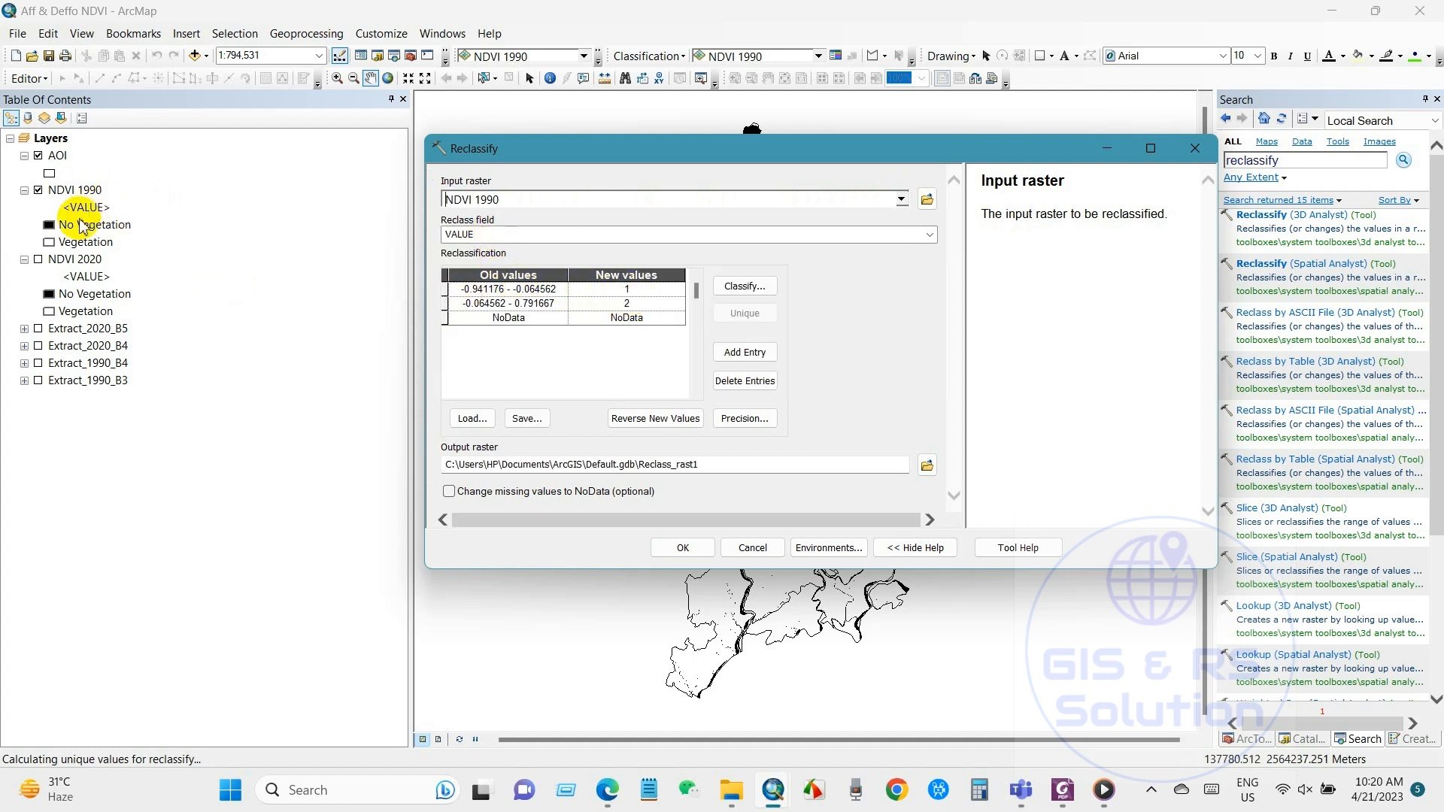
click(621, 290)
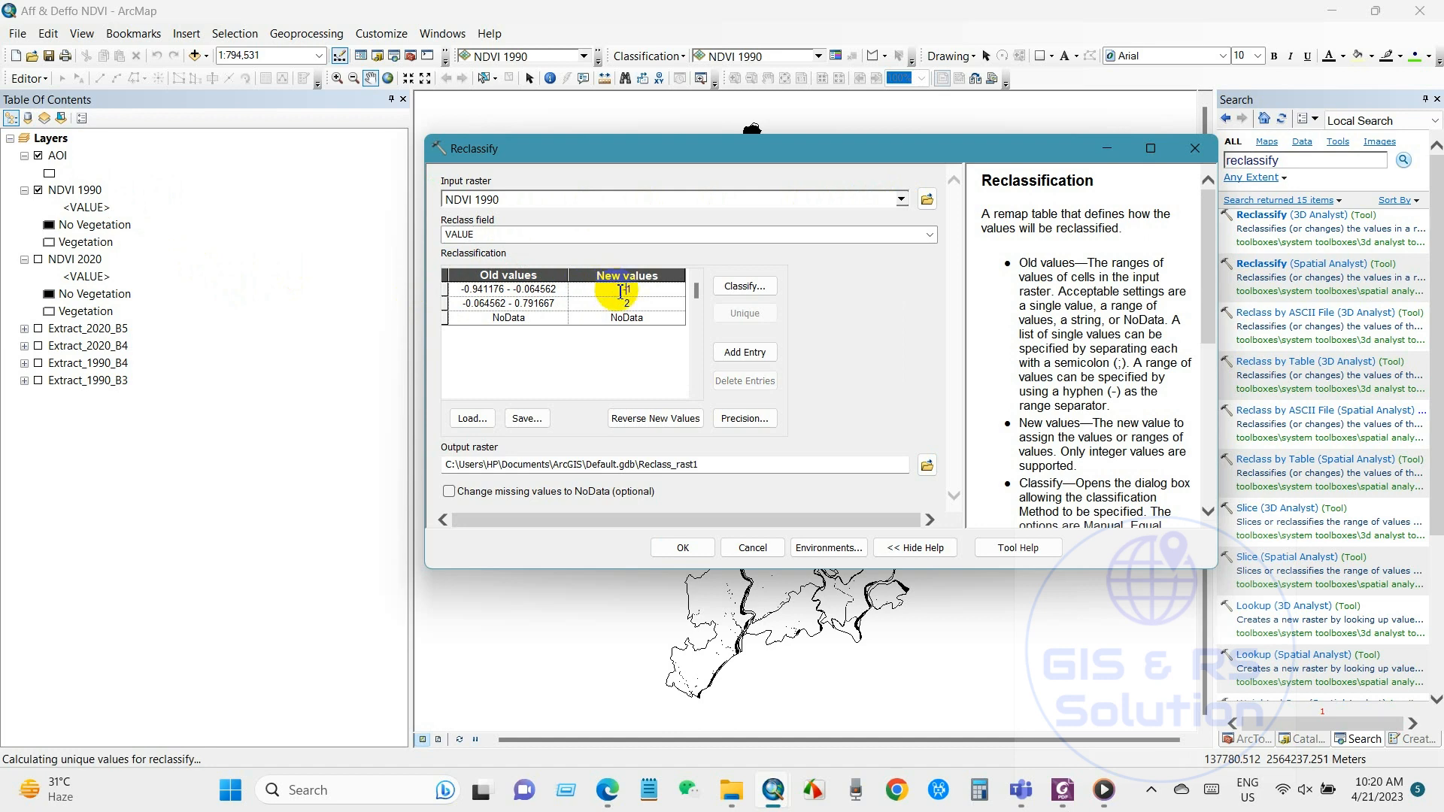
click(624, 305)
double_click(618, 301)
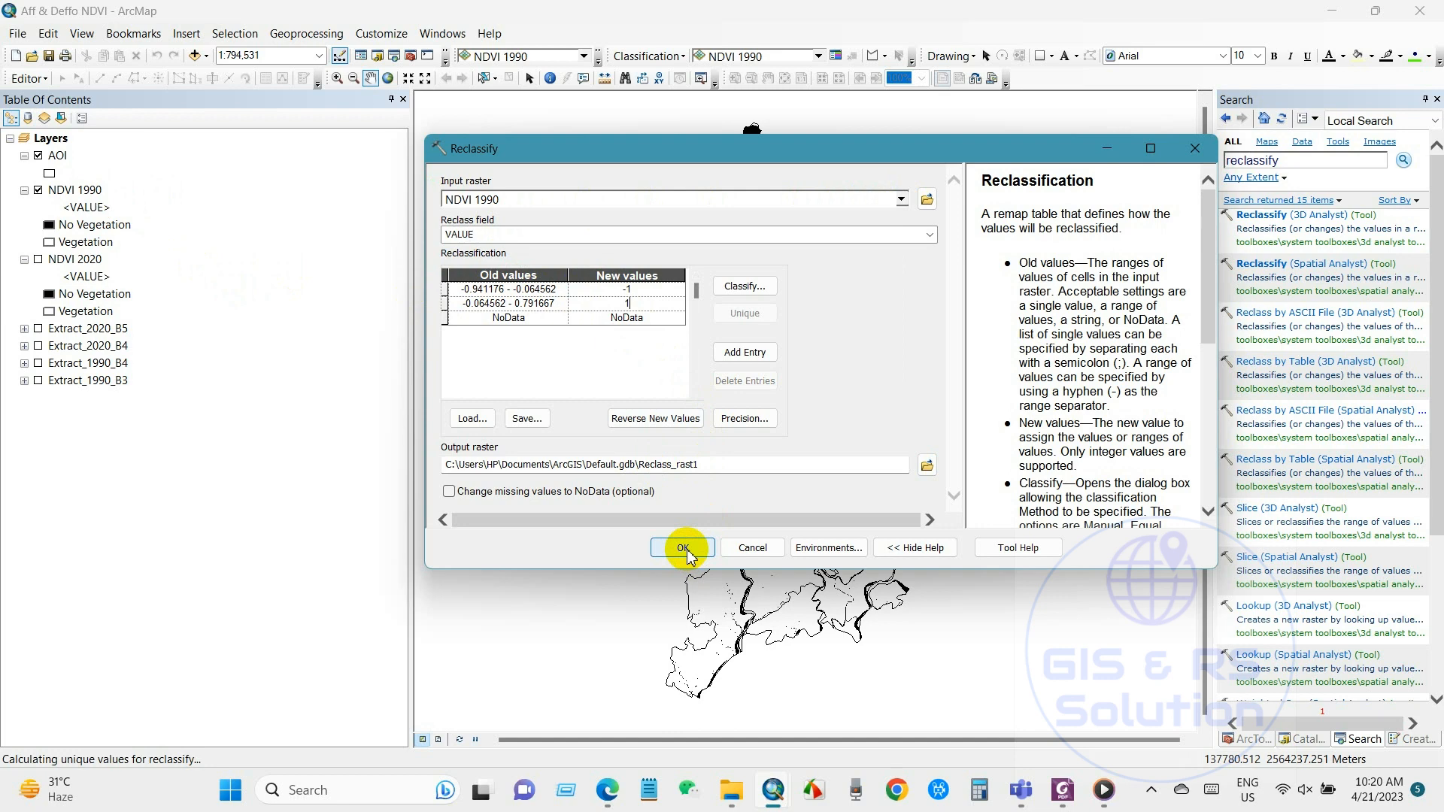
drag(699, 464, 680, 464)
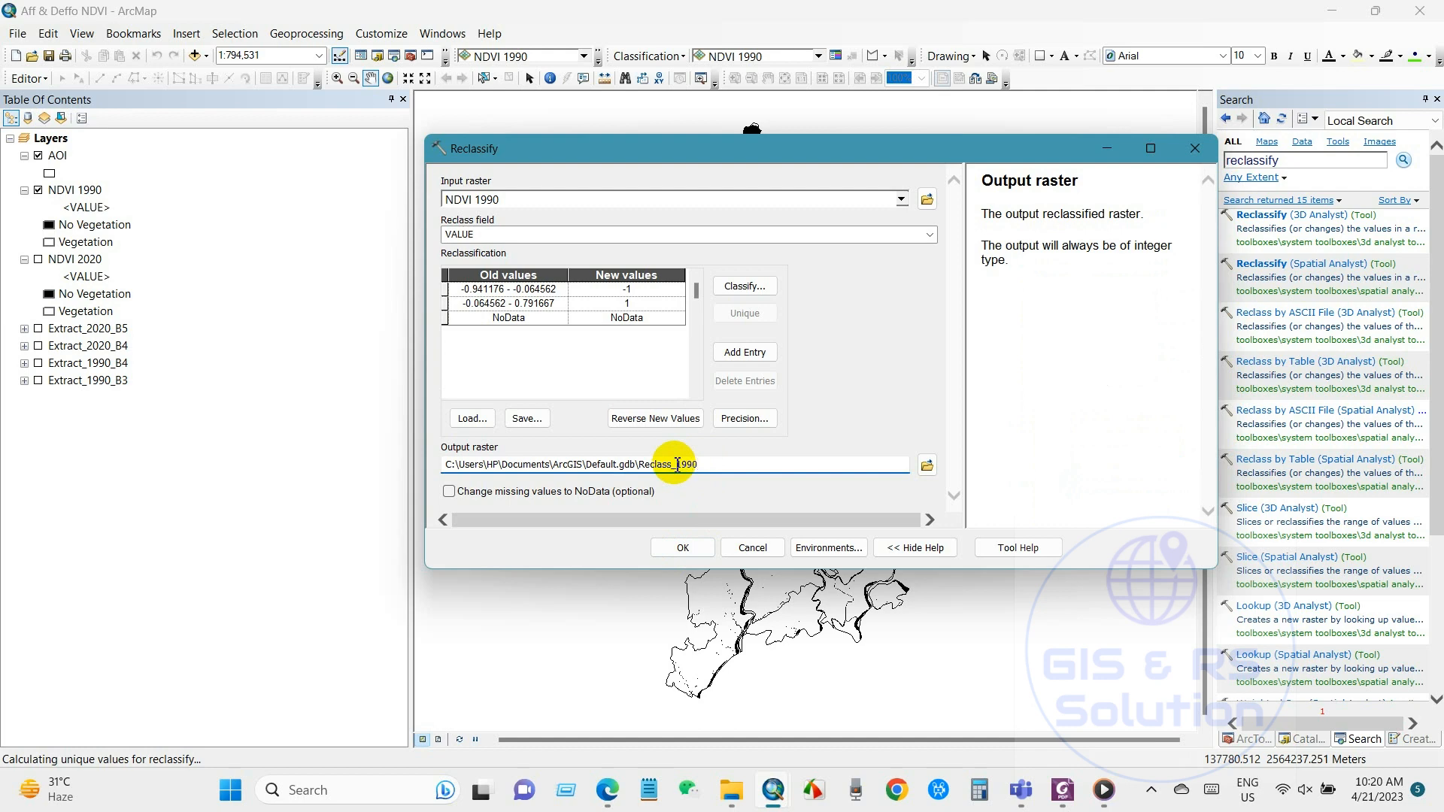
click(684, 548)
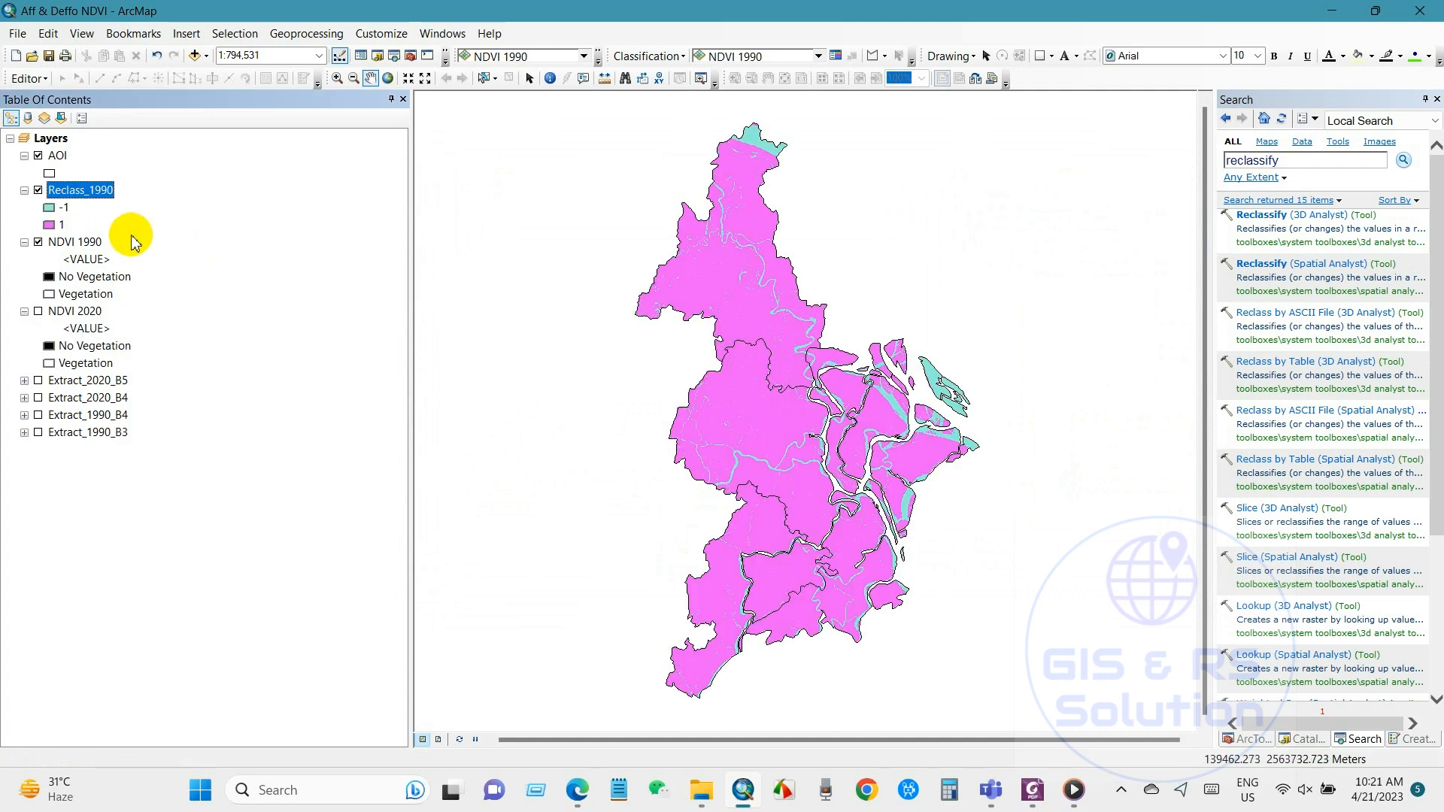
Set the unique value colours of Reclass_1990 to dark gray for -1 and green for 1
click(48, 208)
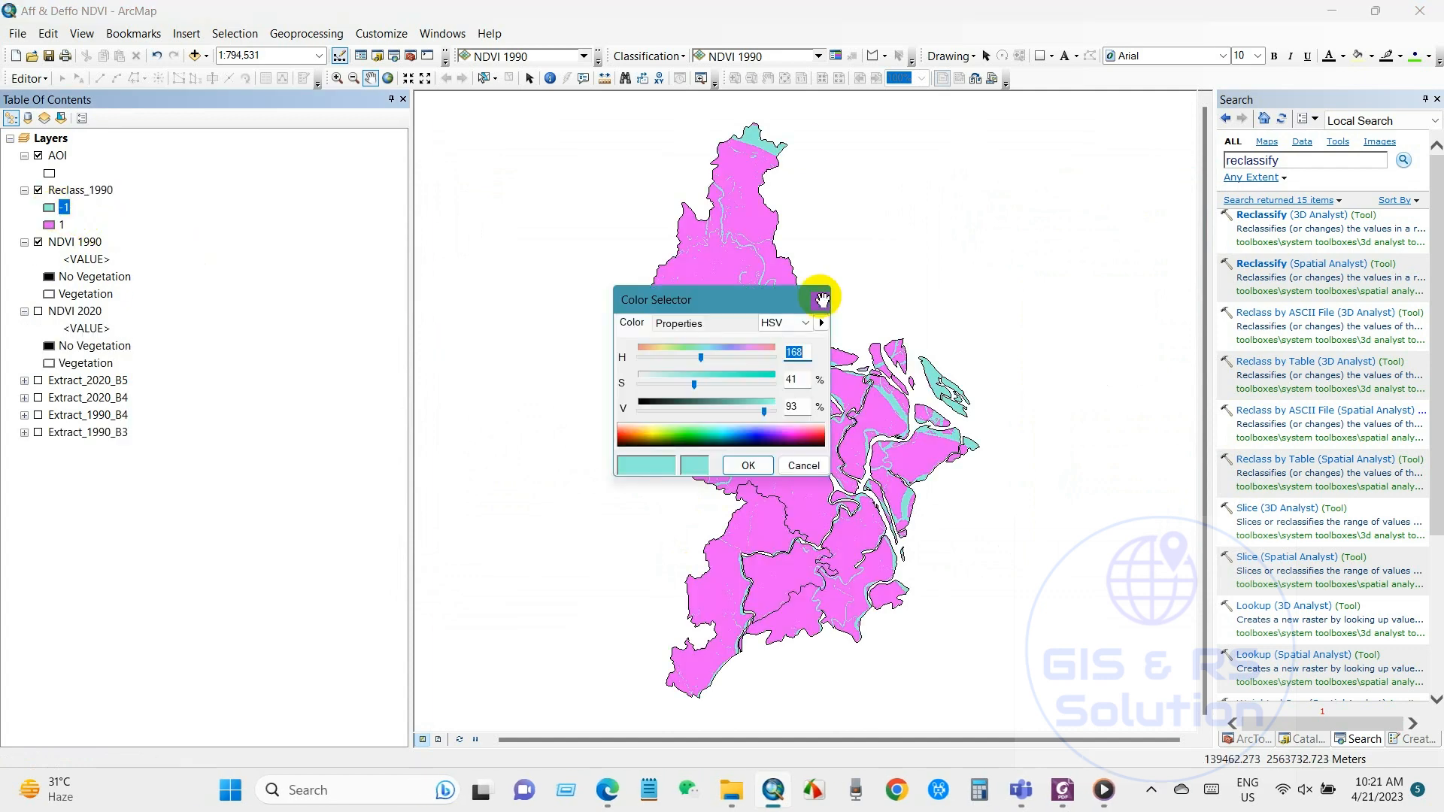
click(822, 292)
right_click(72, 191)
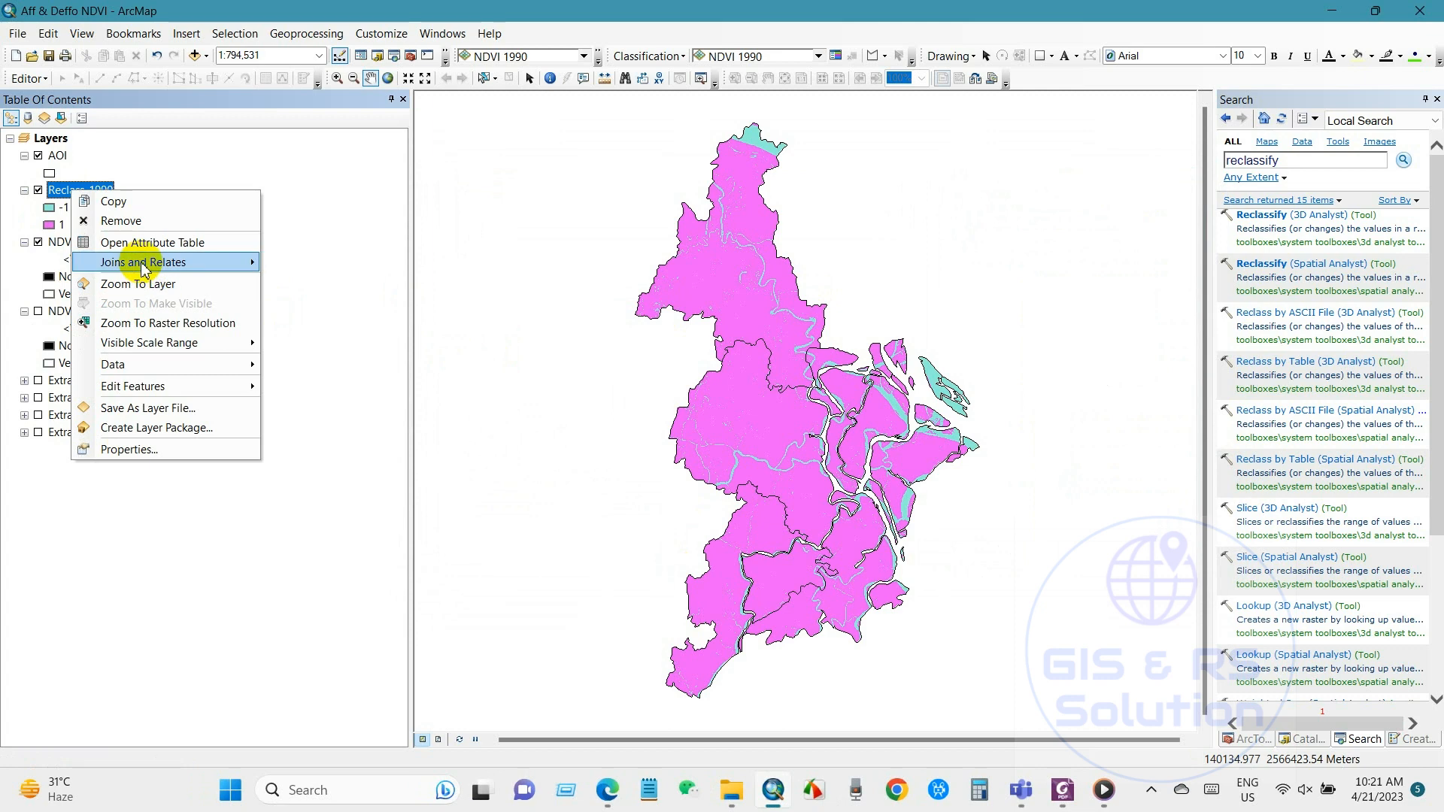
click(130, 449)
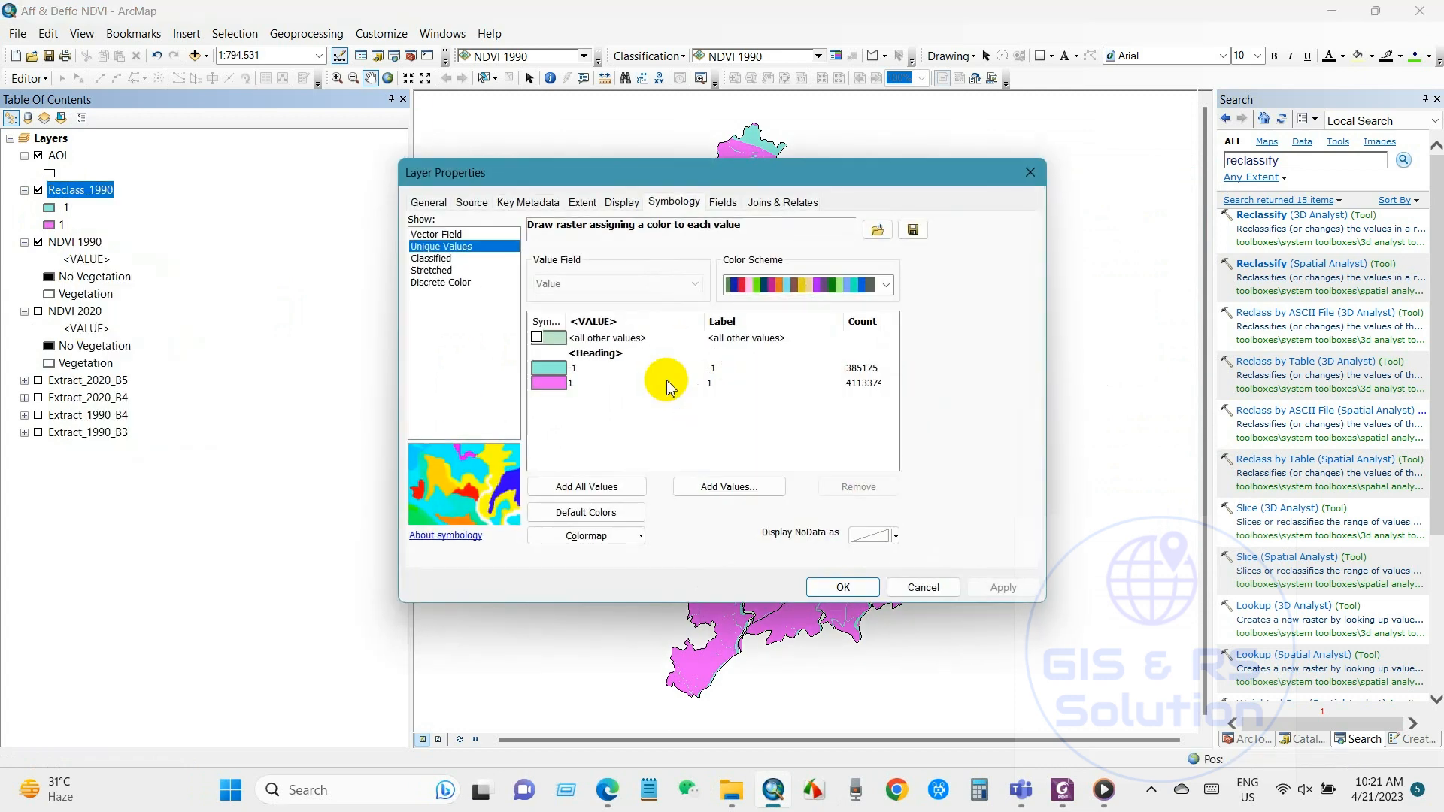
click(546, 372)
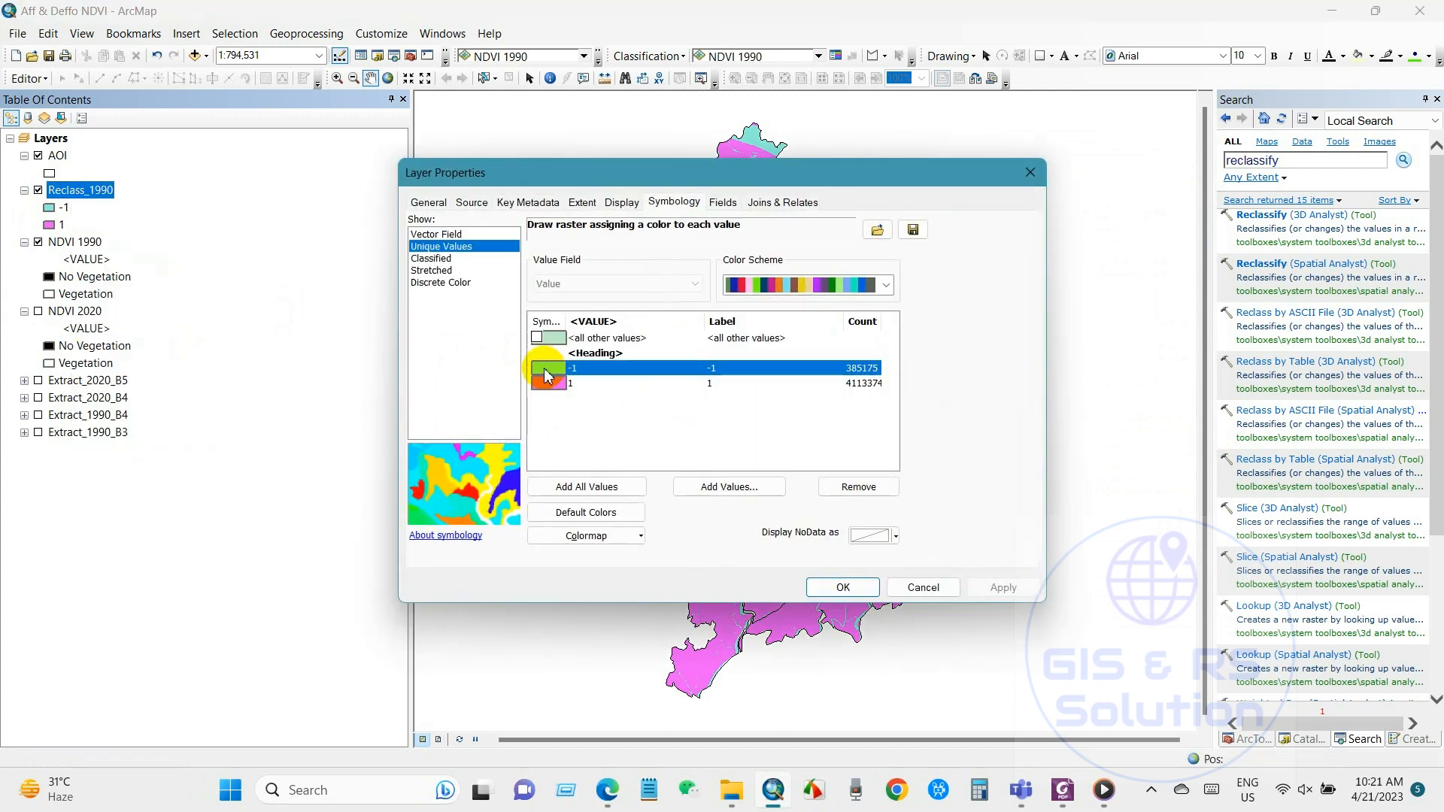
click(546, 372)
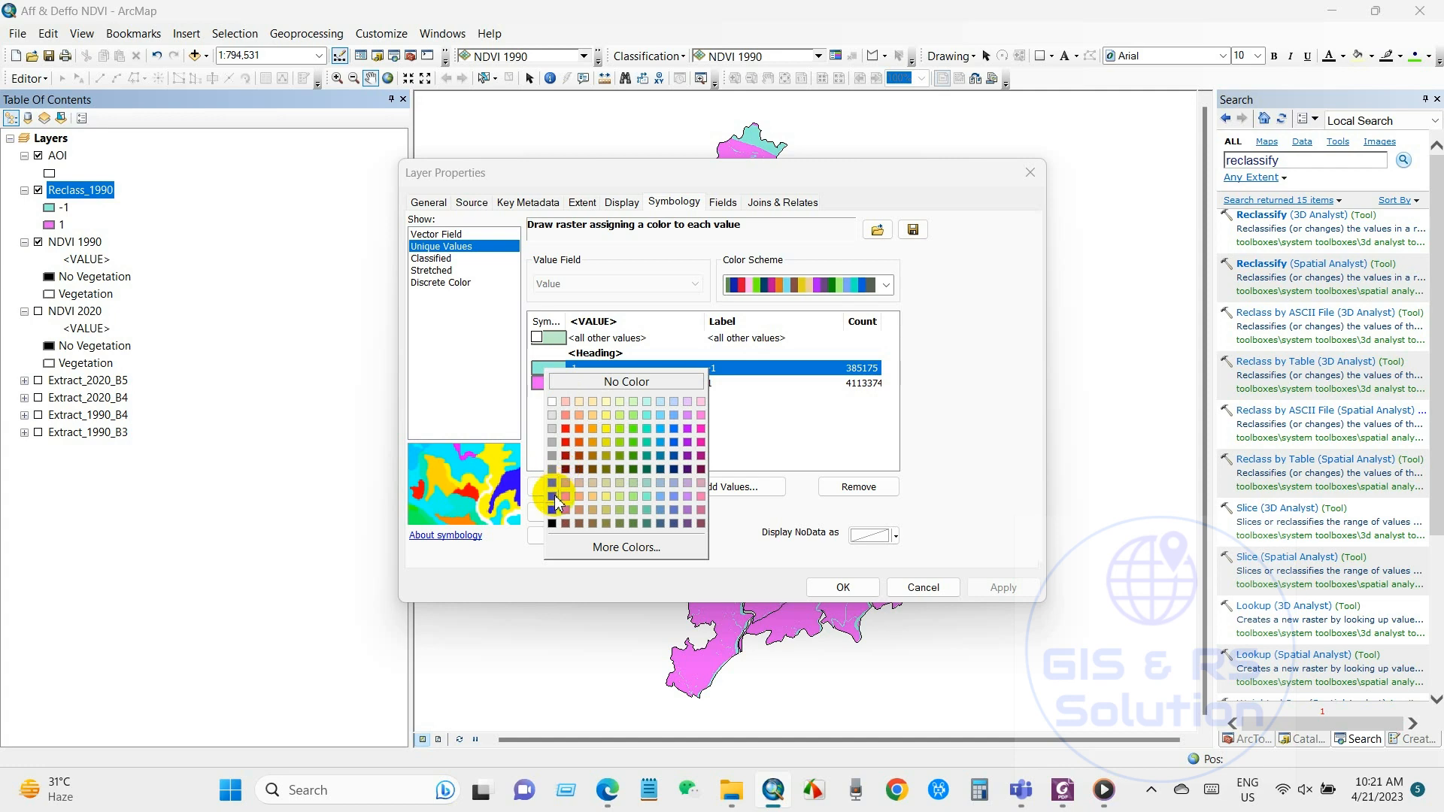
click(553, 497)
click(546, 383)
click(546, 383)
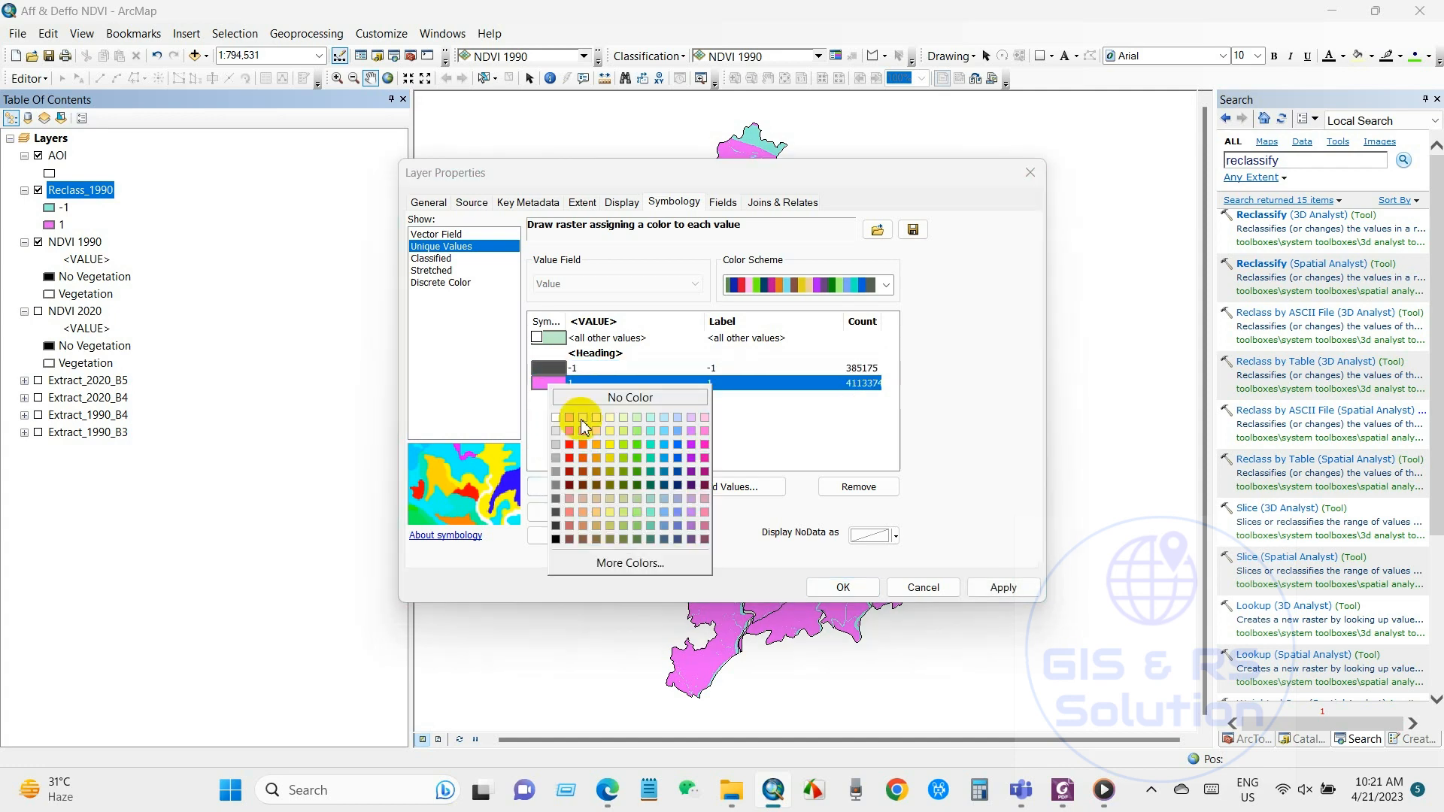
click(637, 449)
key(Return)
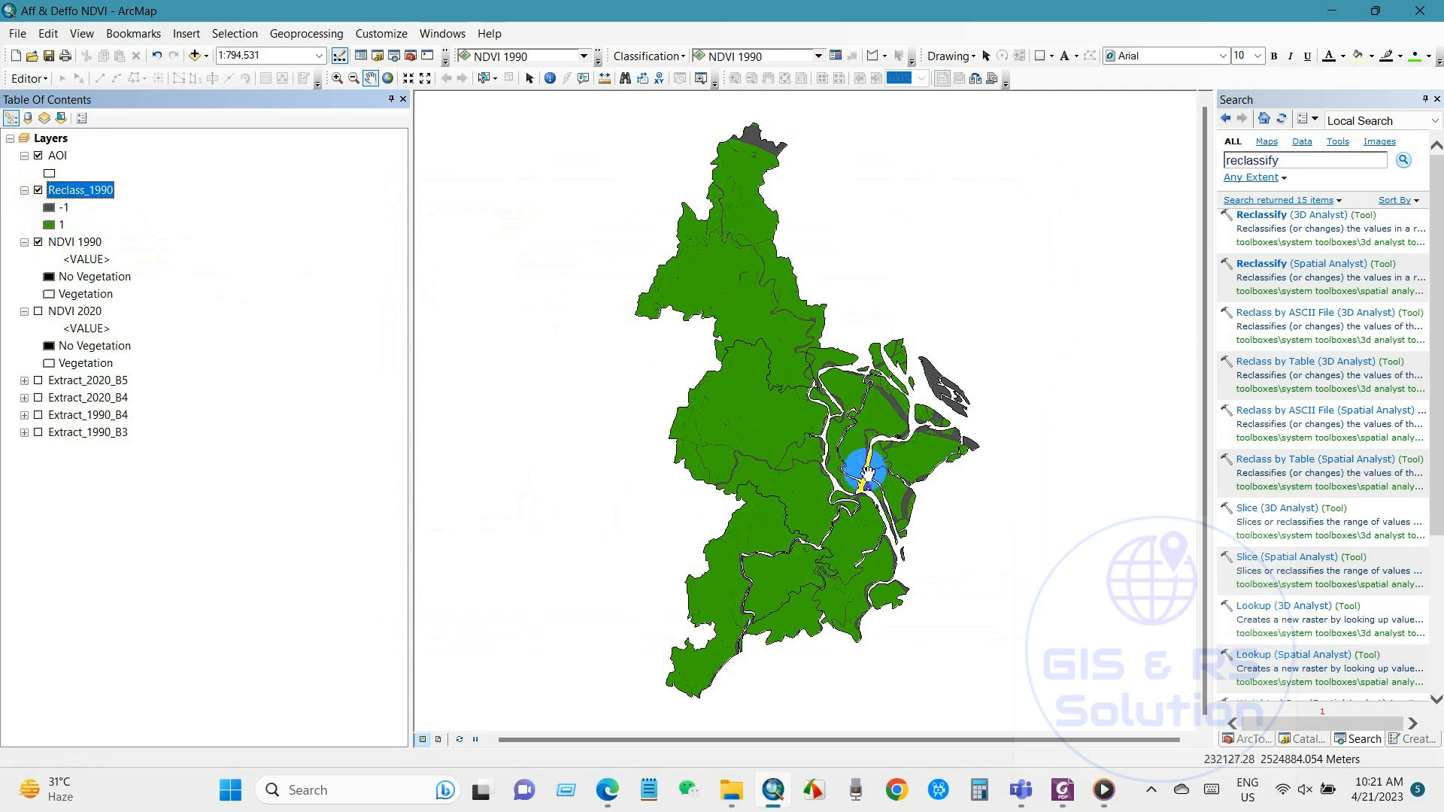
Hide the Reclass_1990 and NDVI 1990 layers and display NDVI 2020 instead
scroll(756, 461, up, 3)
scroll(640, 404, down, 2)
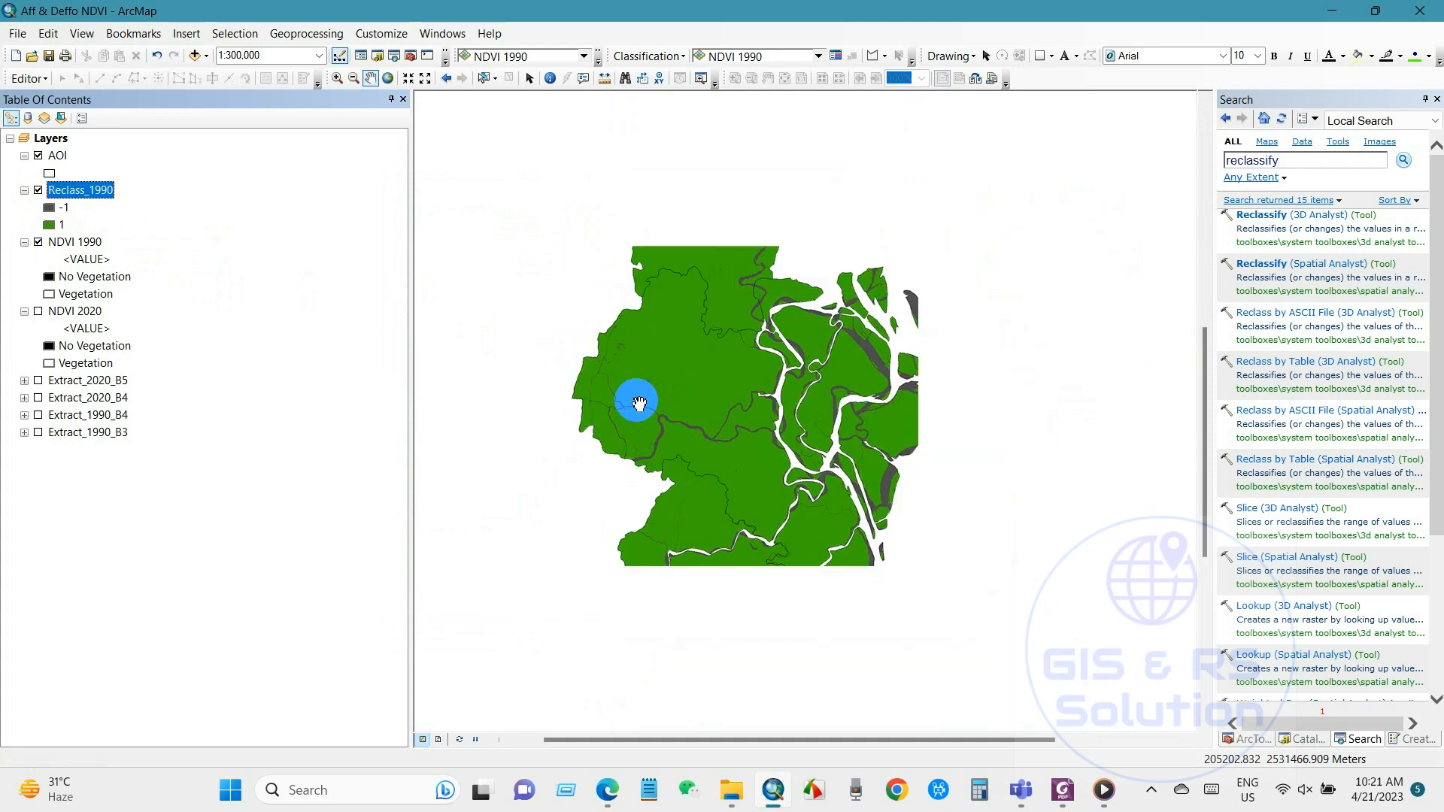
scroll(639, 403, down, 3)
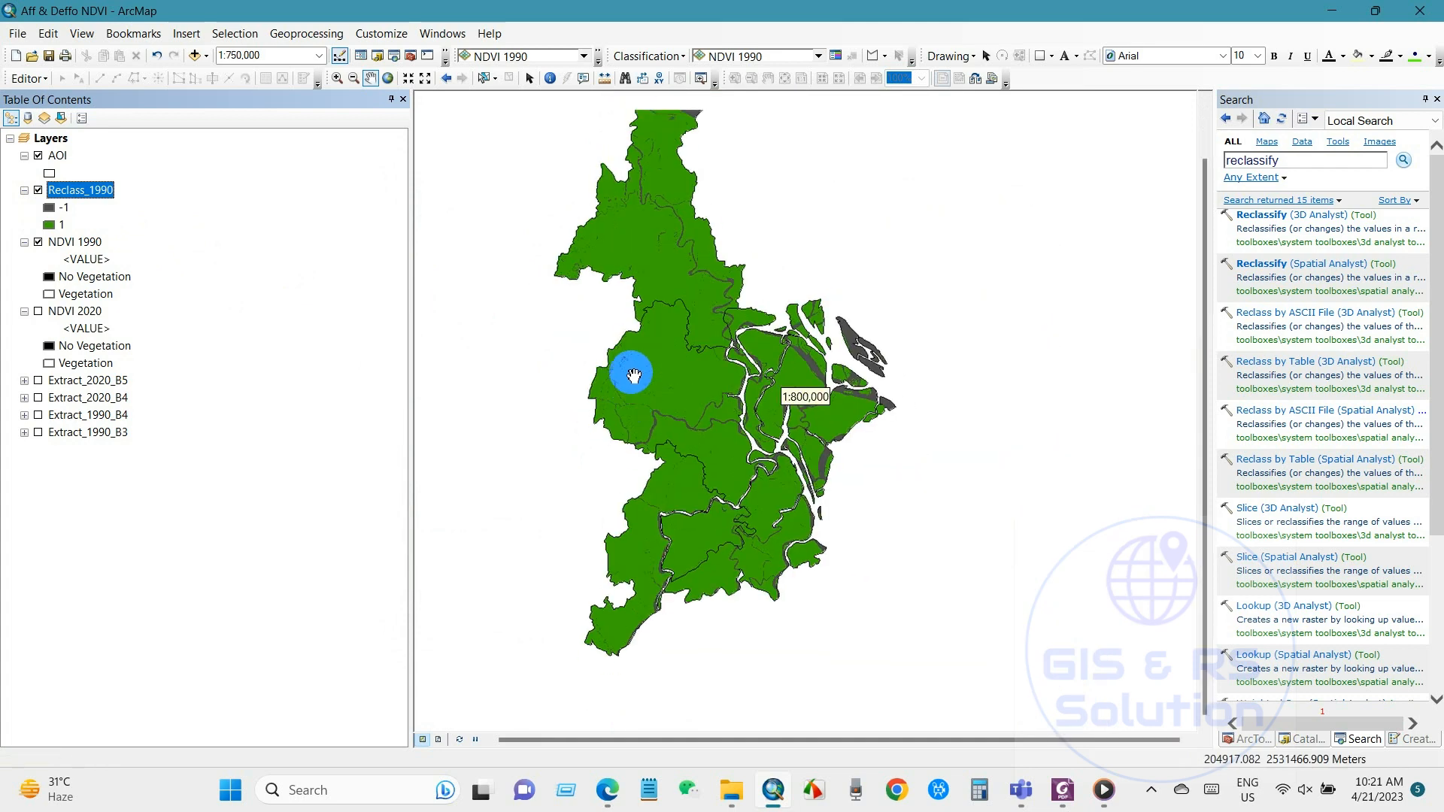
click(35, 191)
click(88, 242)
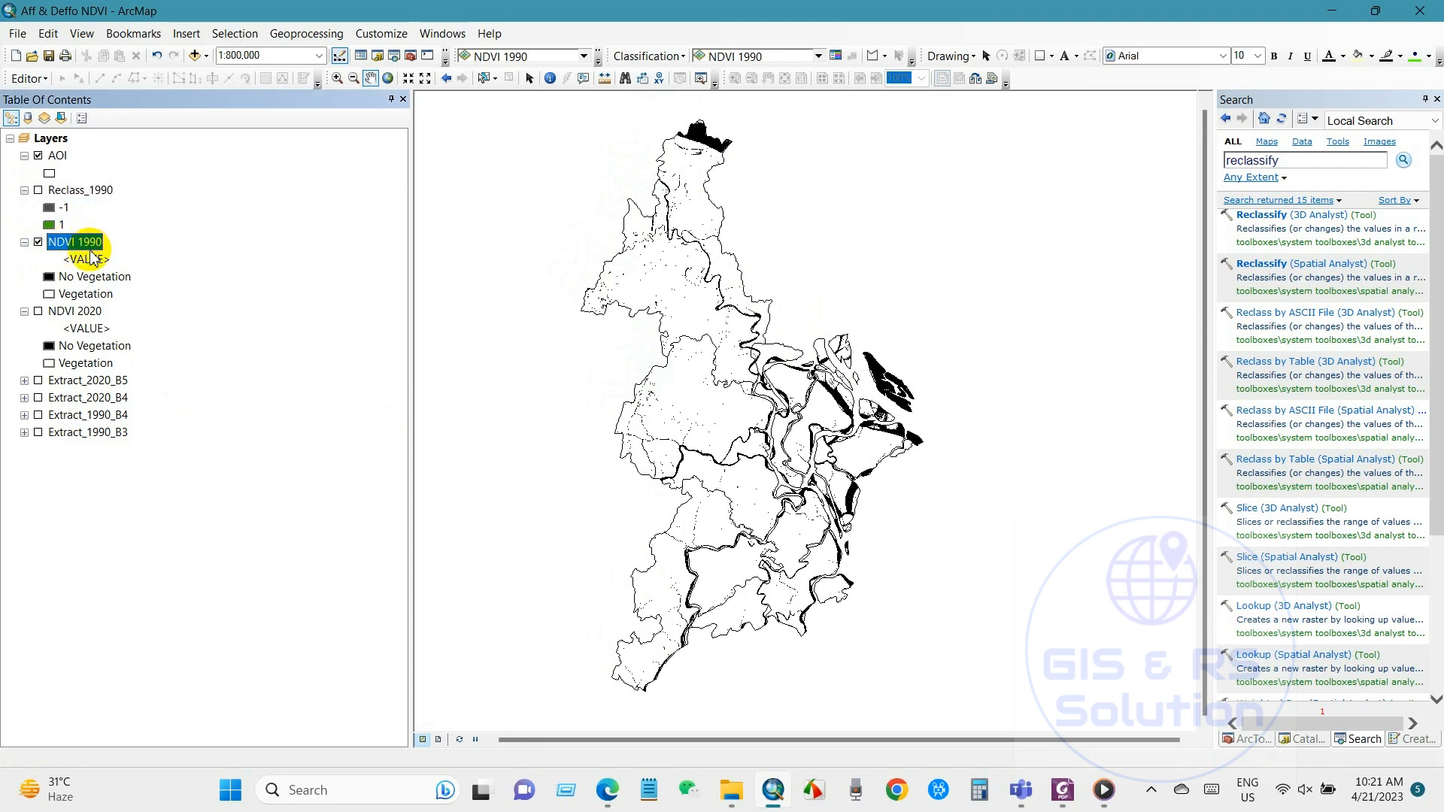
click(37, 242)
click(40, 315)
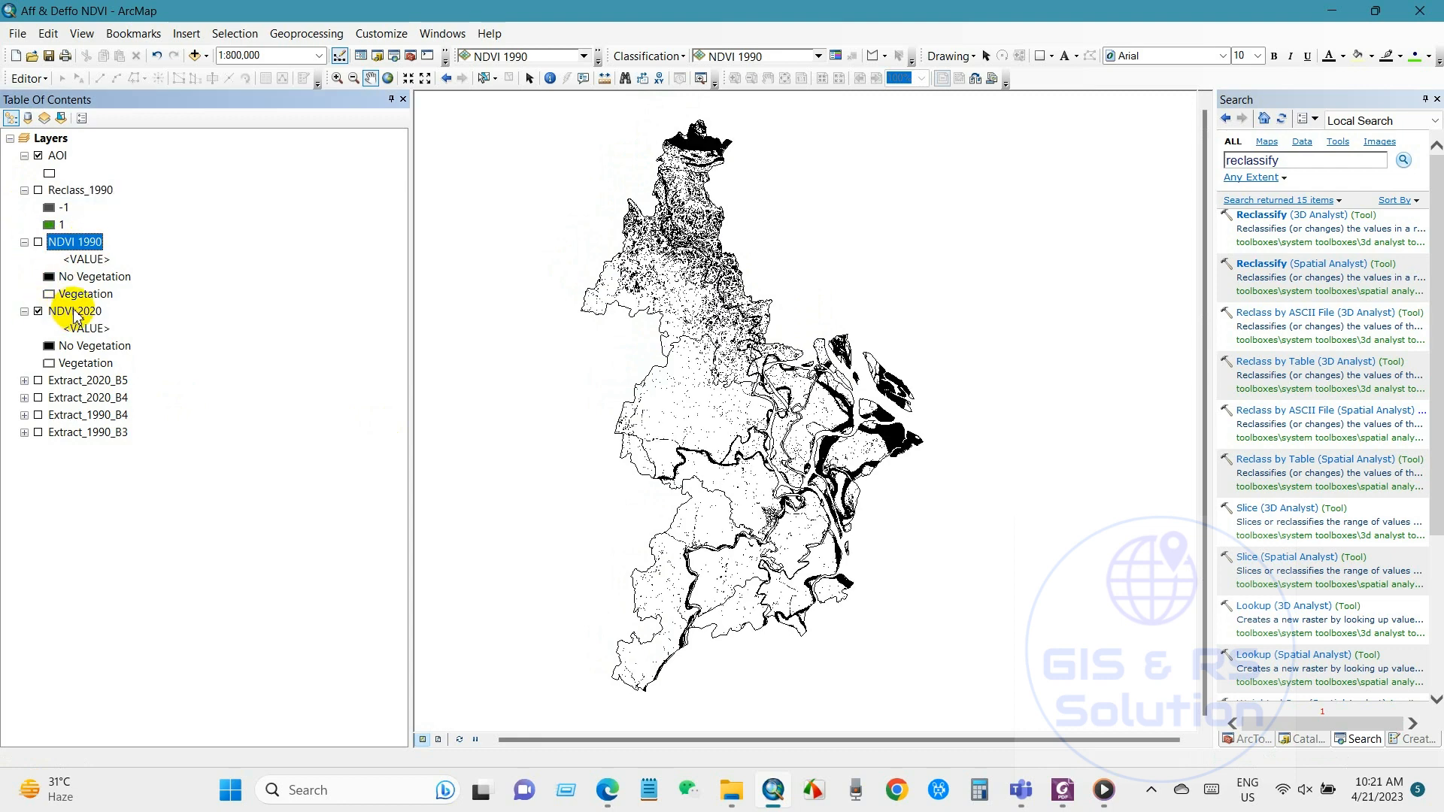
click(73, 311)
Reclassify NDVI 2020 with Spatial Analyst, assigning -1 to the lower range and 1 to the higher one, with output Reclass_2020
click(1273, 269)
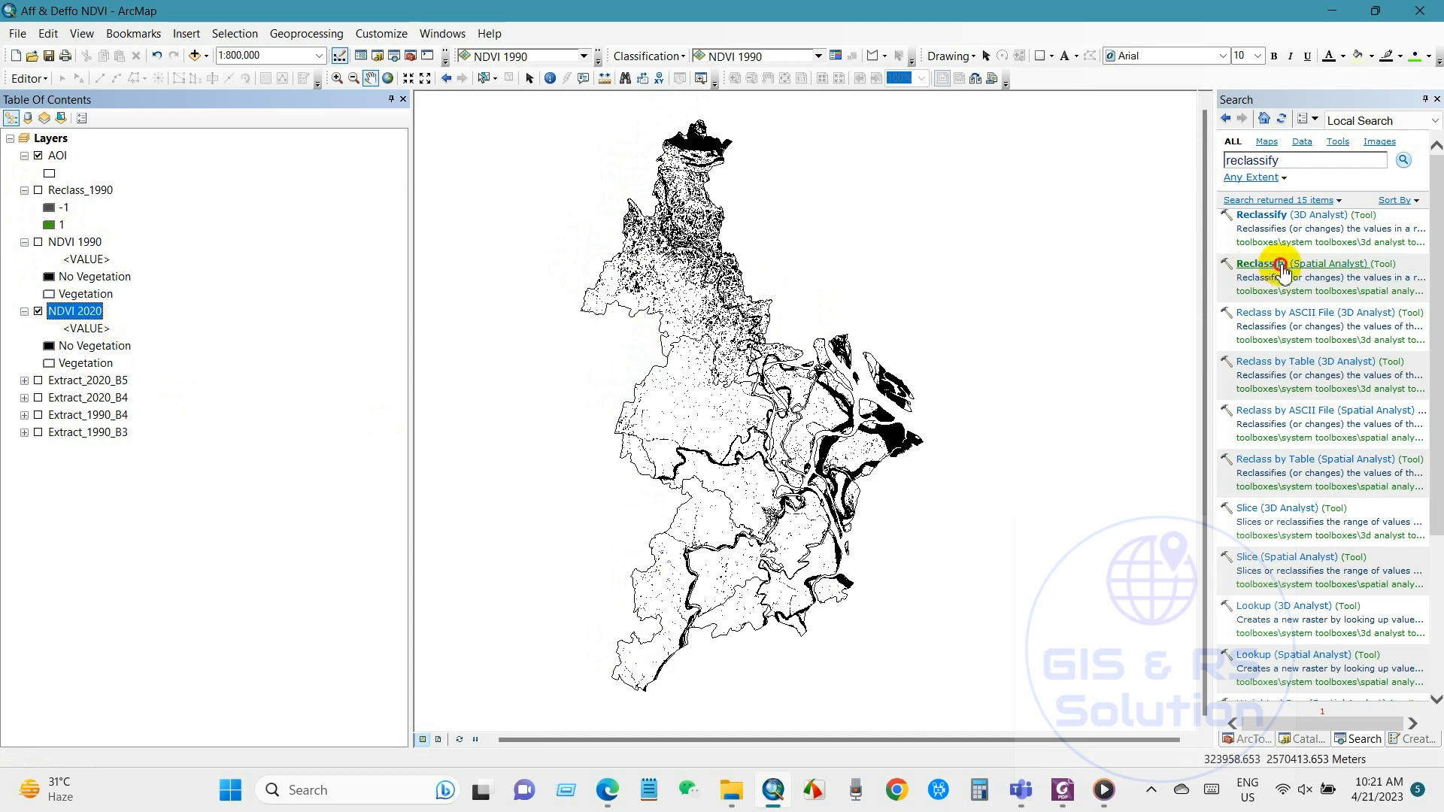
click(901, 200)
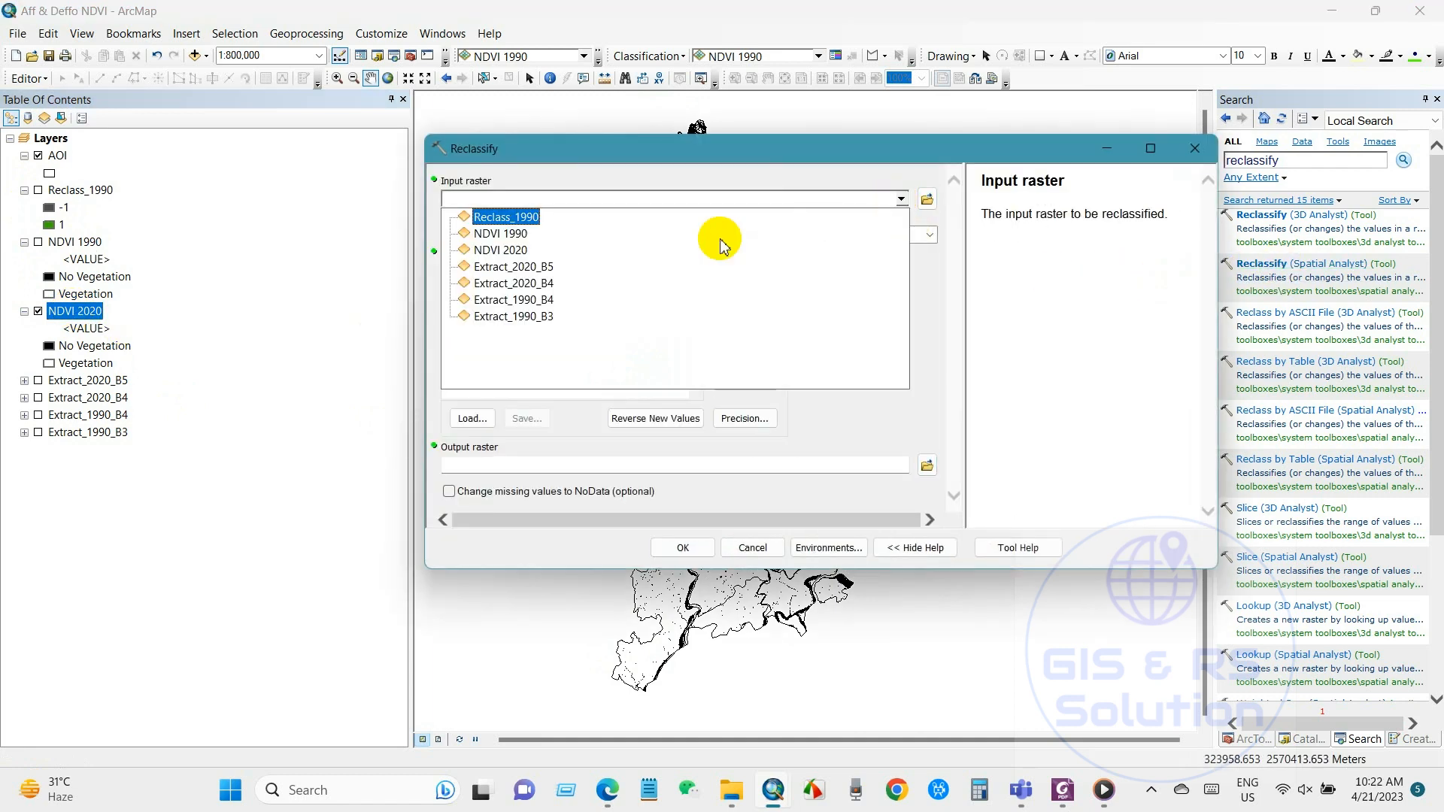
click(512, 251)
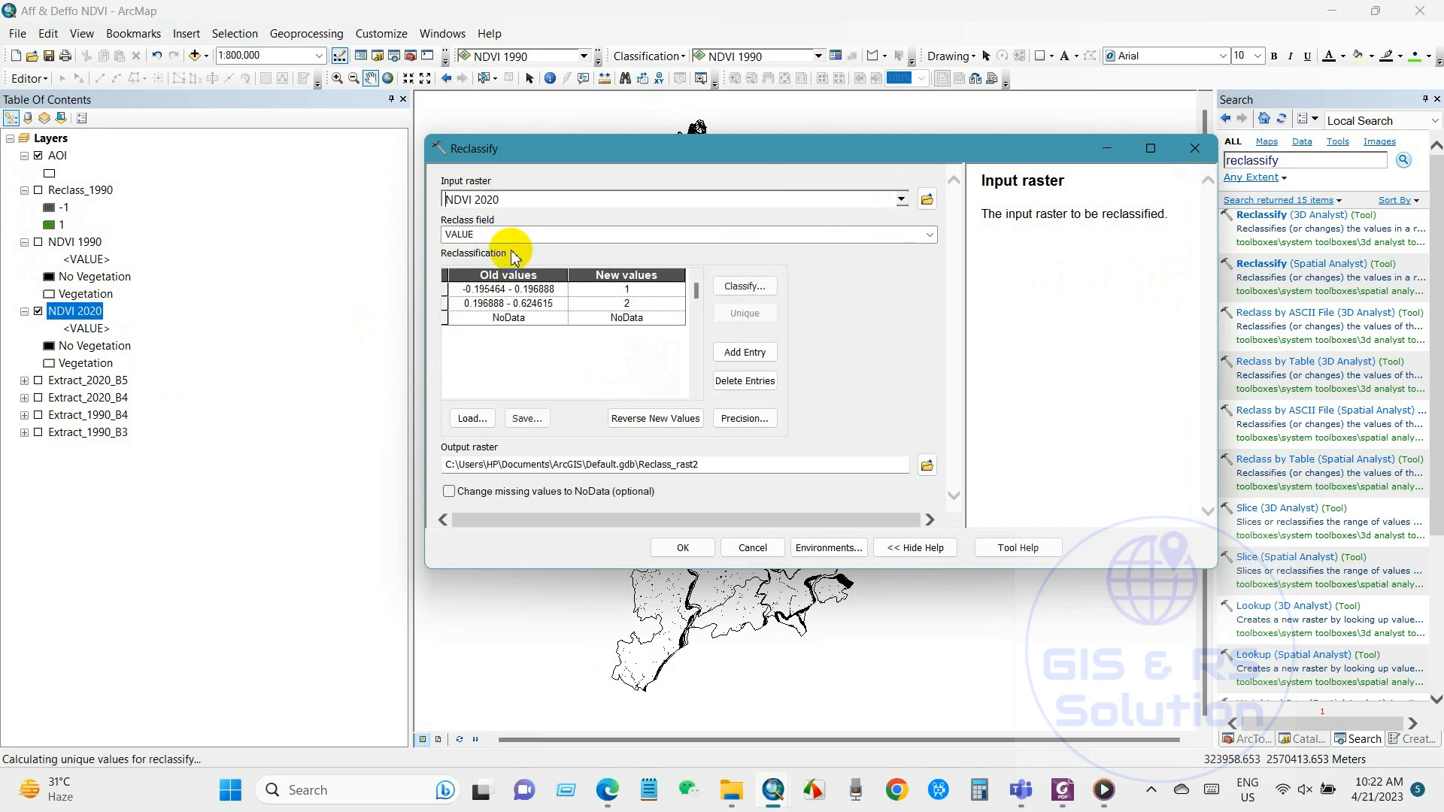
click(631, 290)
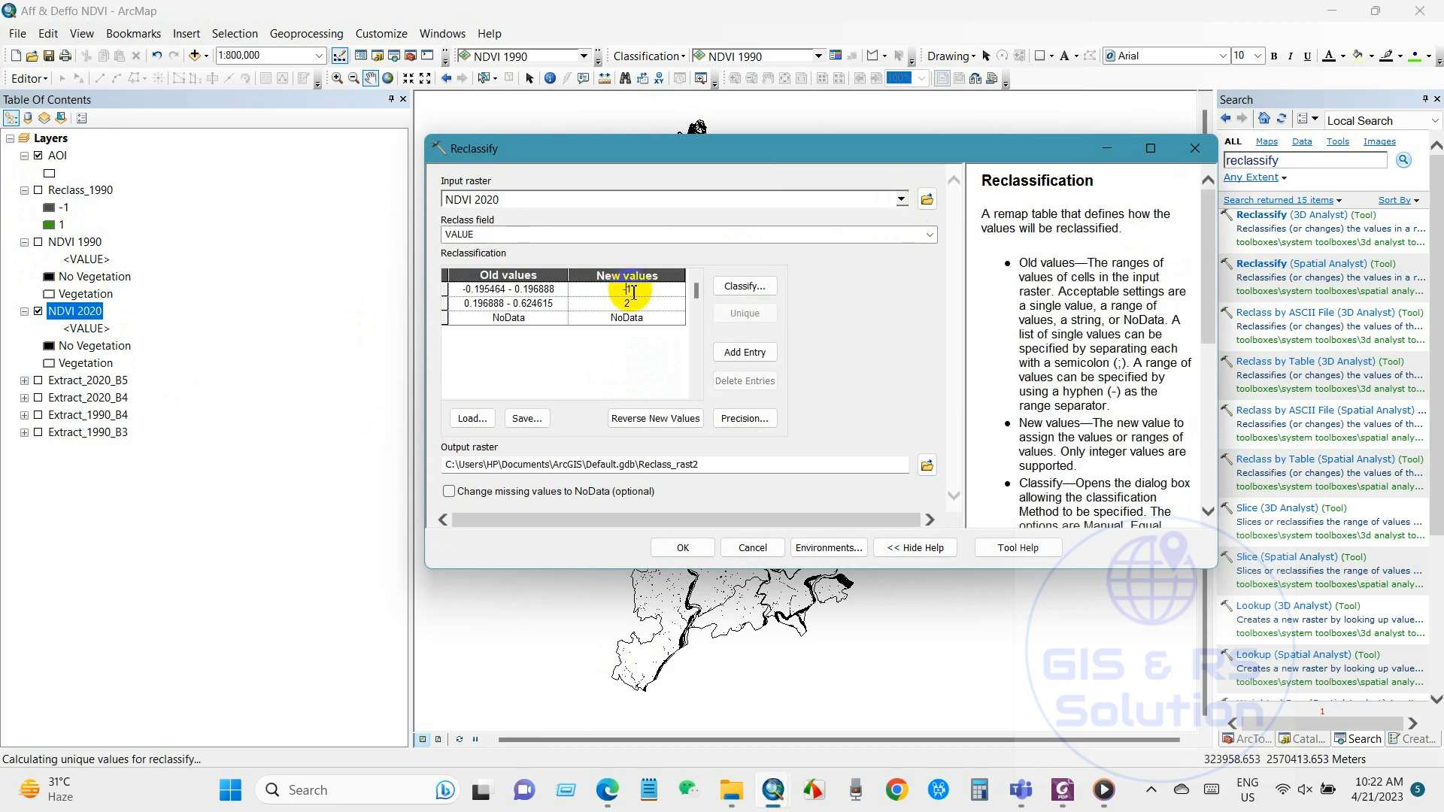
click(608, 305)
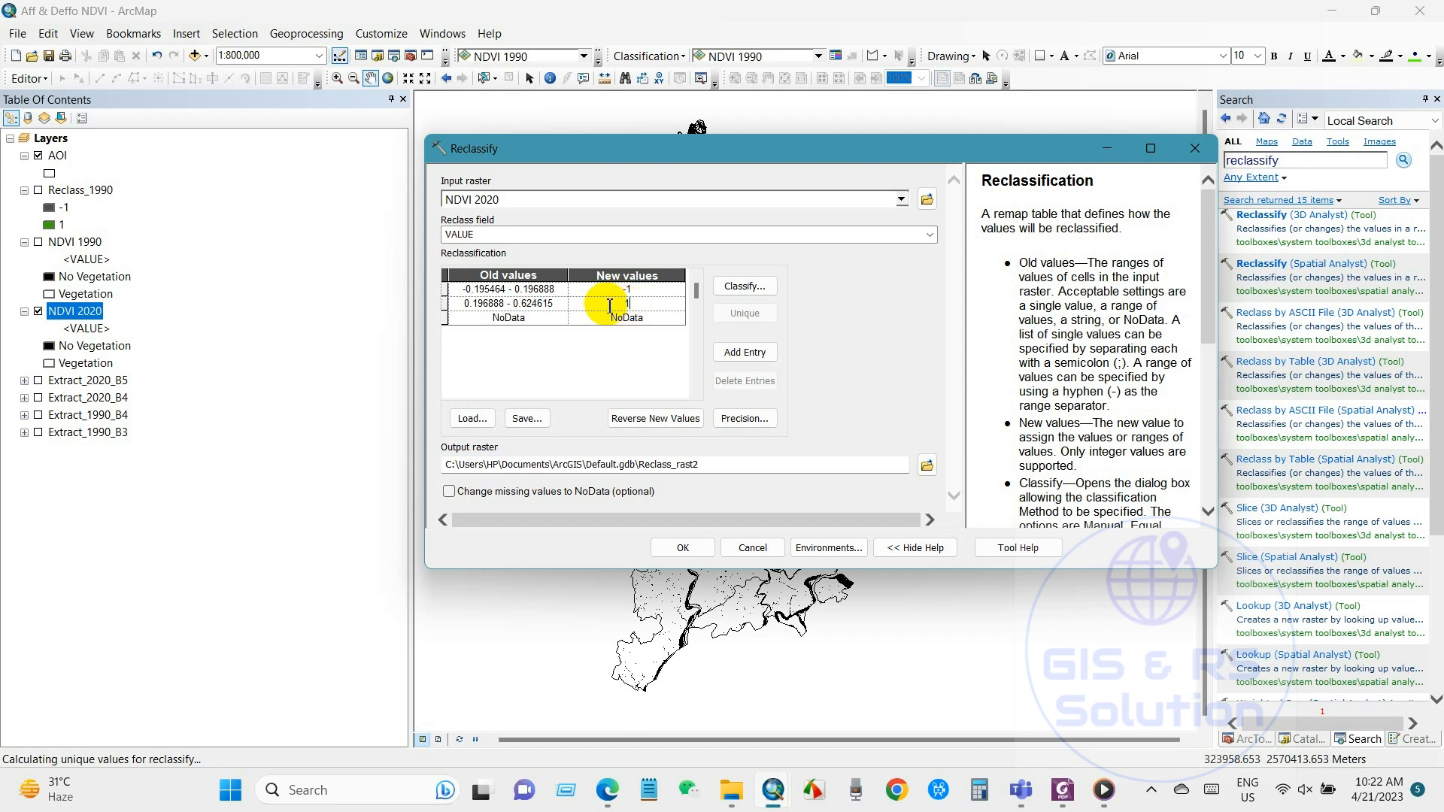
text(1)
click(713, 464)
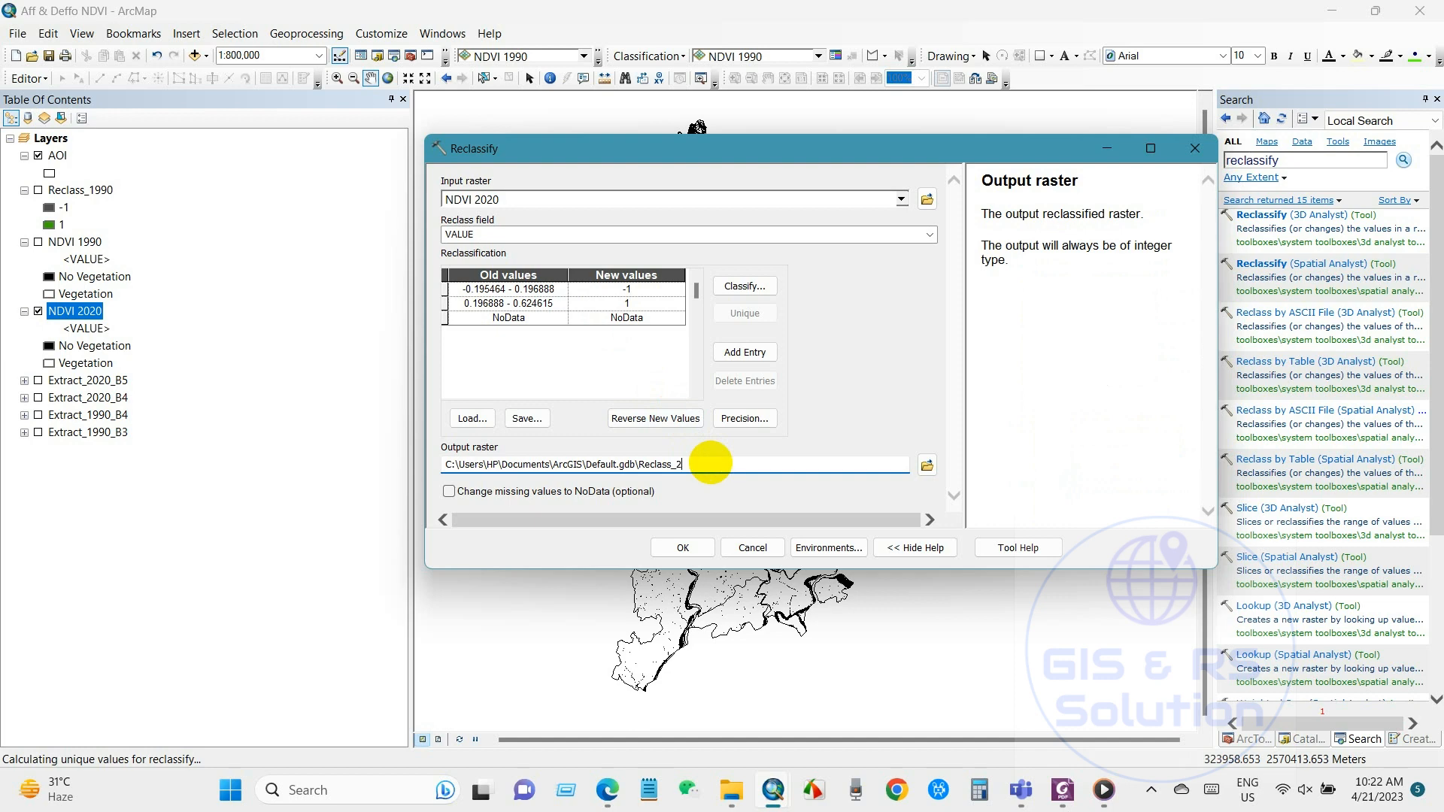
click(683, 548)
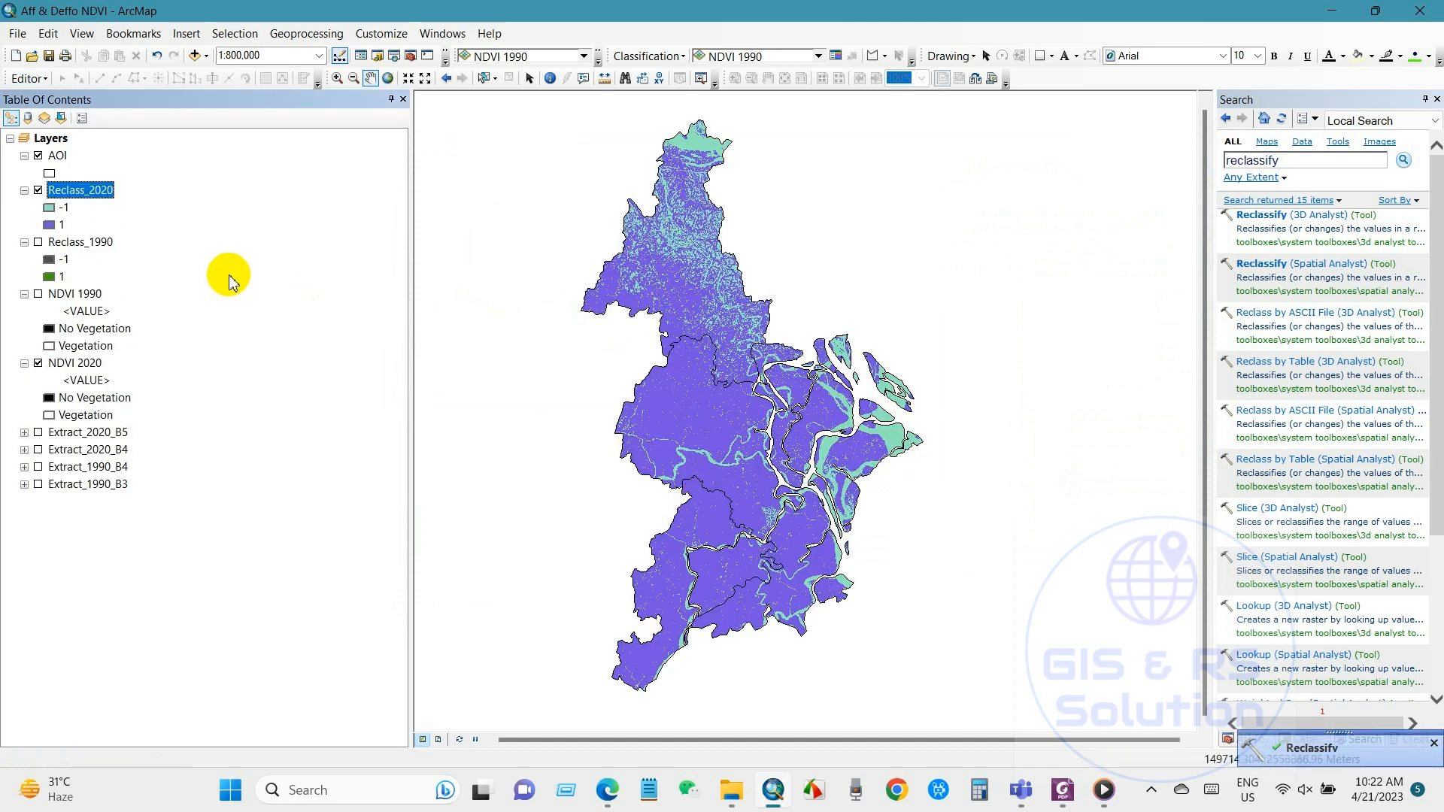
Hide the AOI boundary and colour the Reclass_2020 values dark gray for -1 and green for 1
click(39, 155)
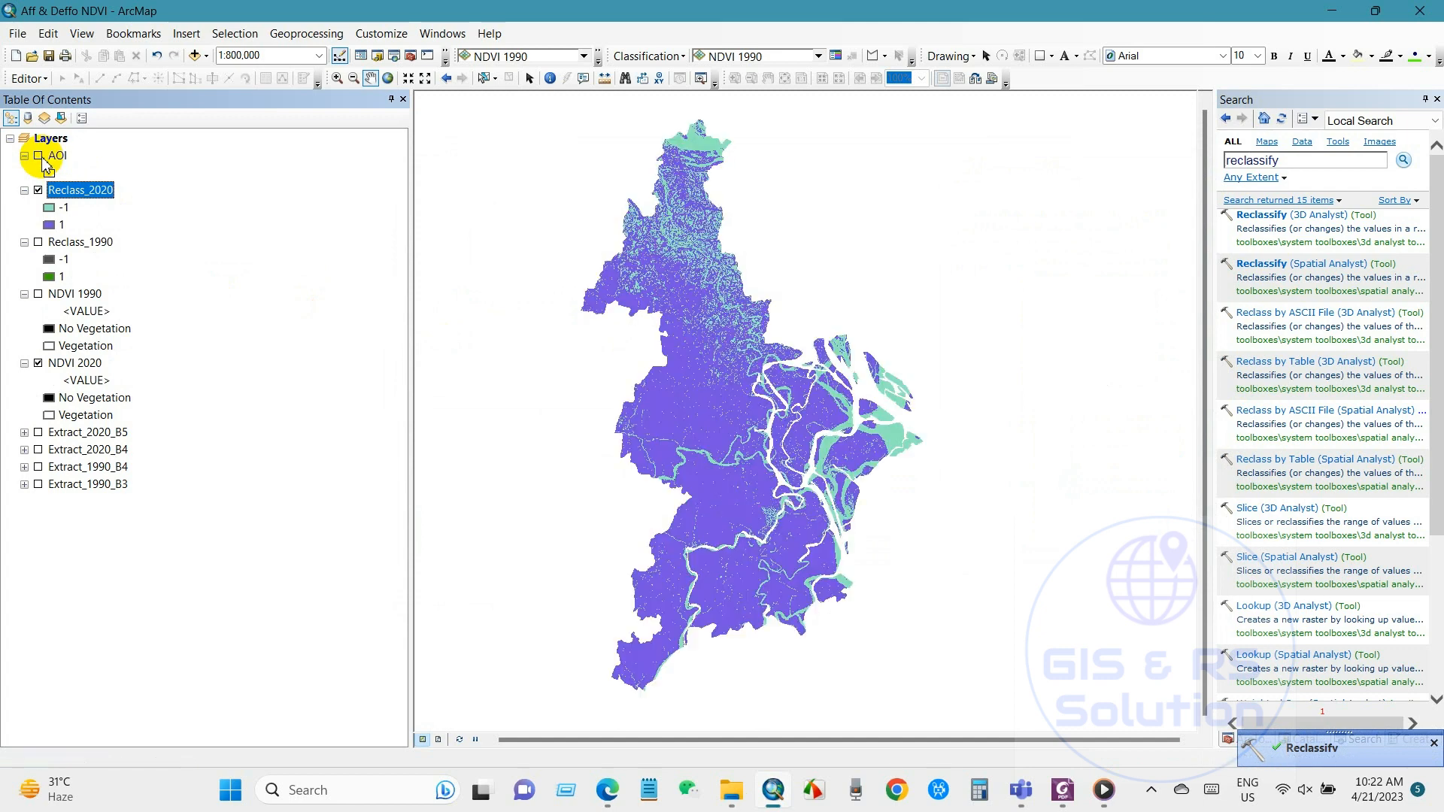
click(50, 328)
click(82, 193)
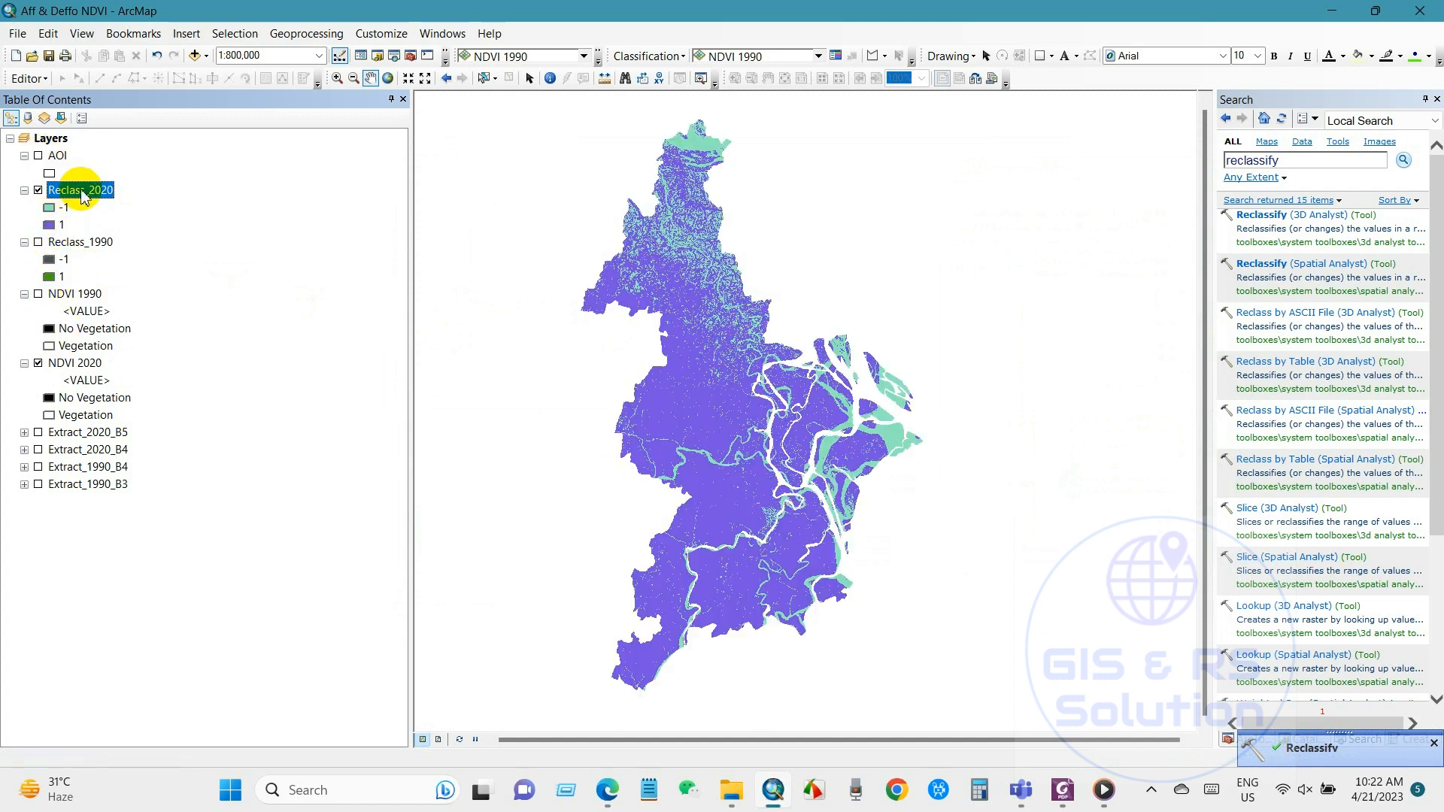
right_click(64, 197)
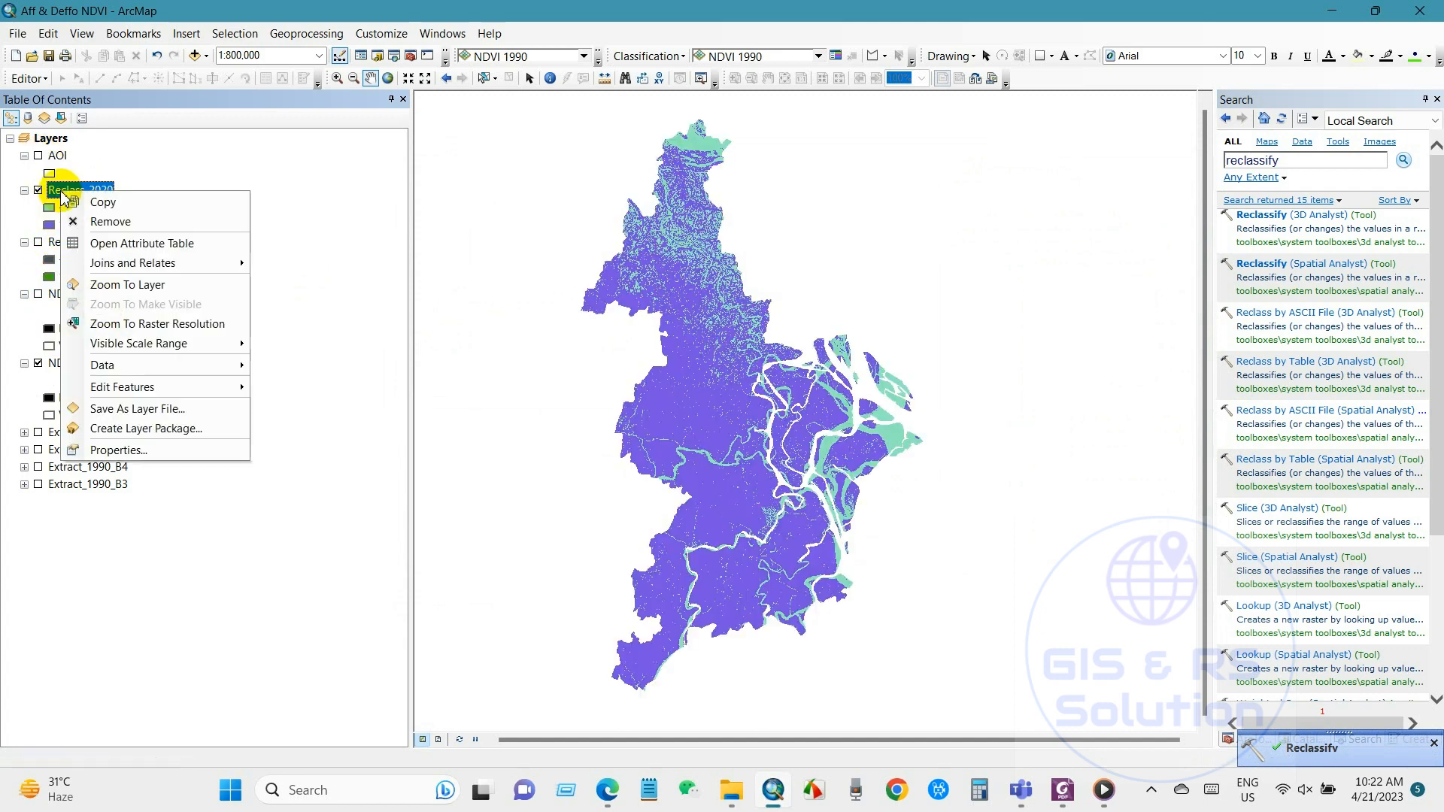
click(126, 444)
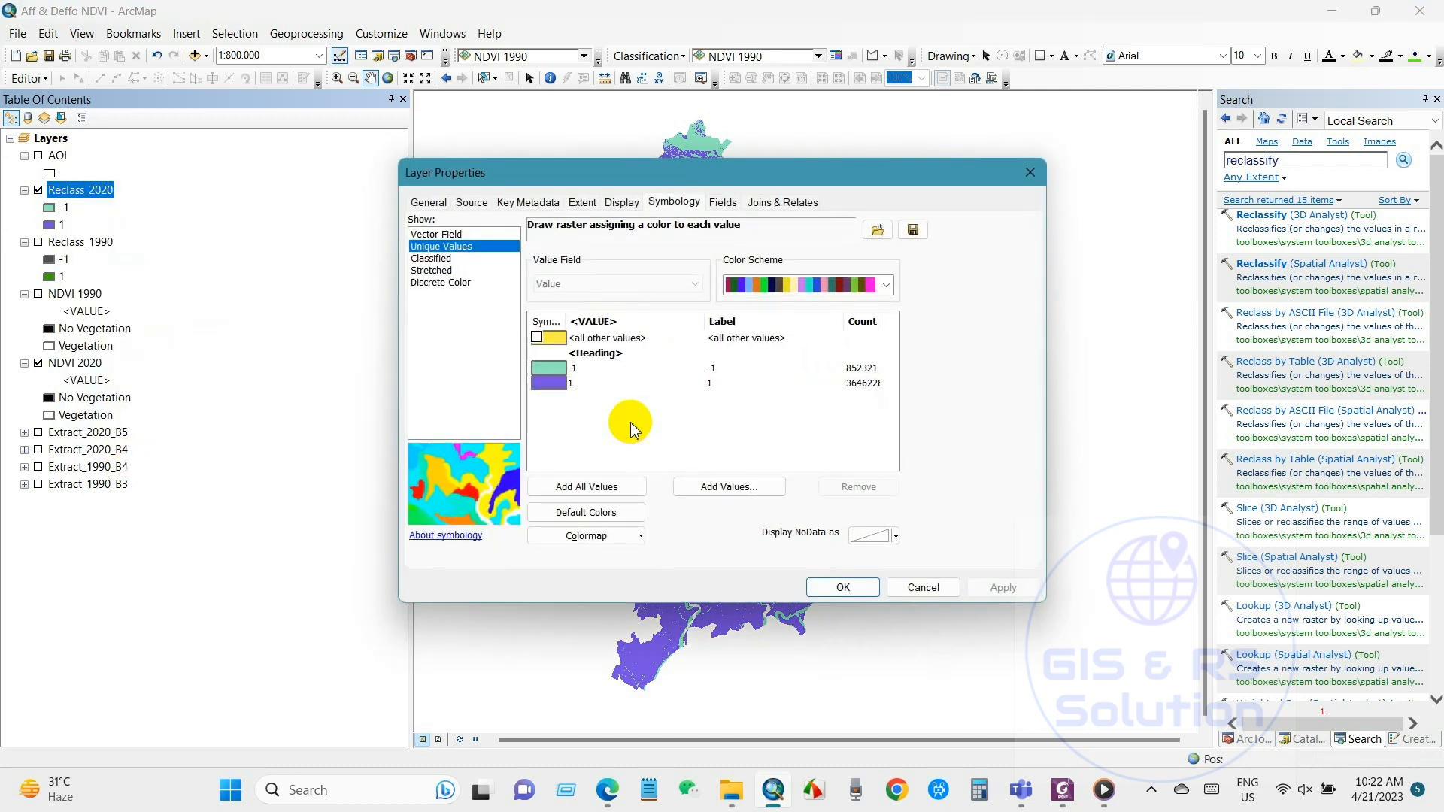
click(548, 367)
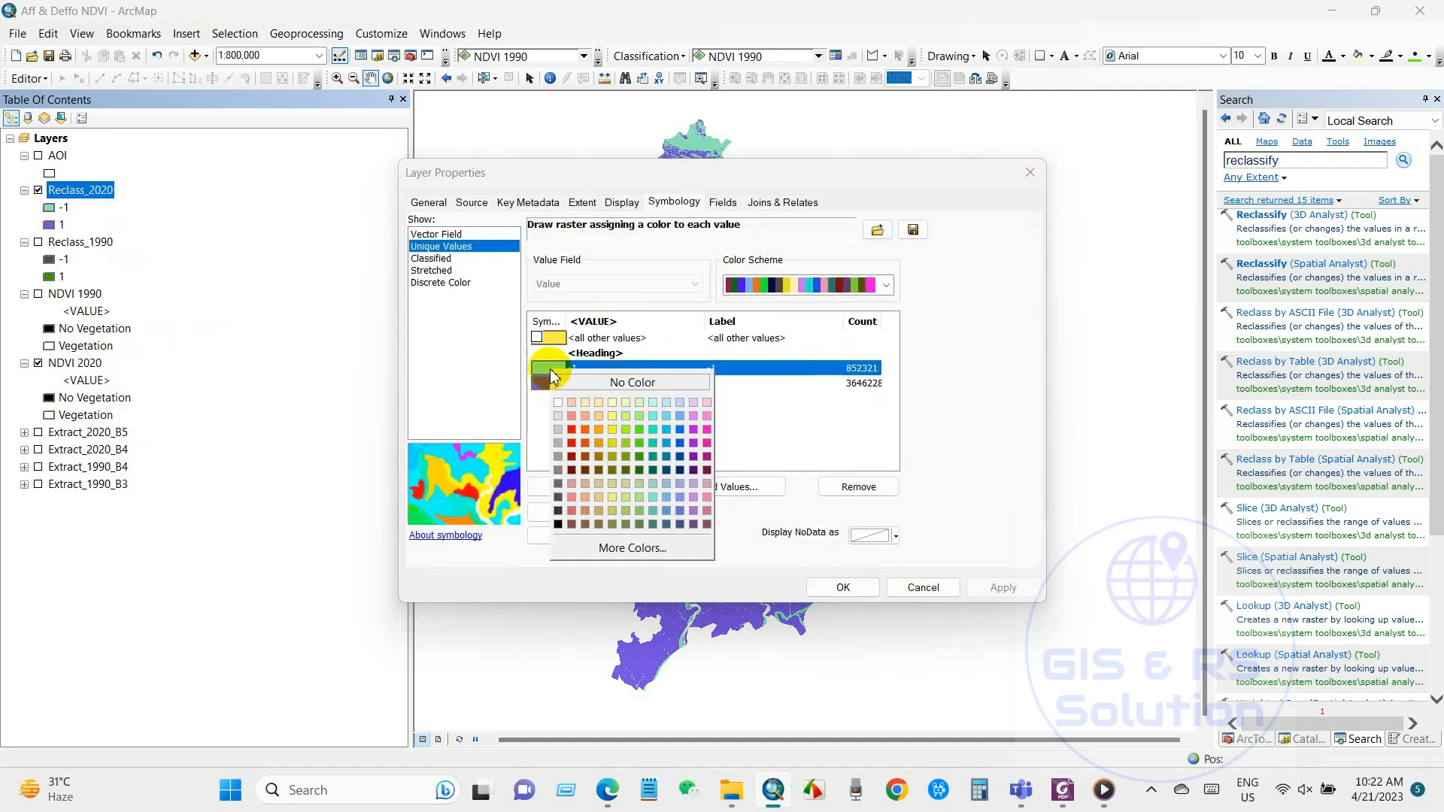
click(557, 497)
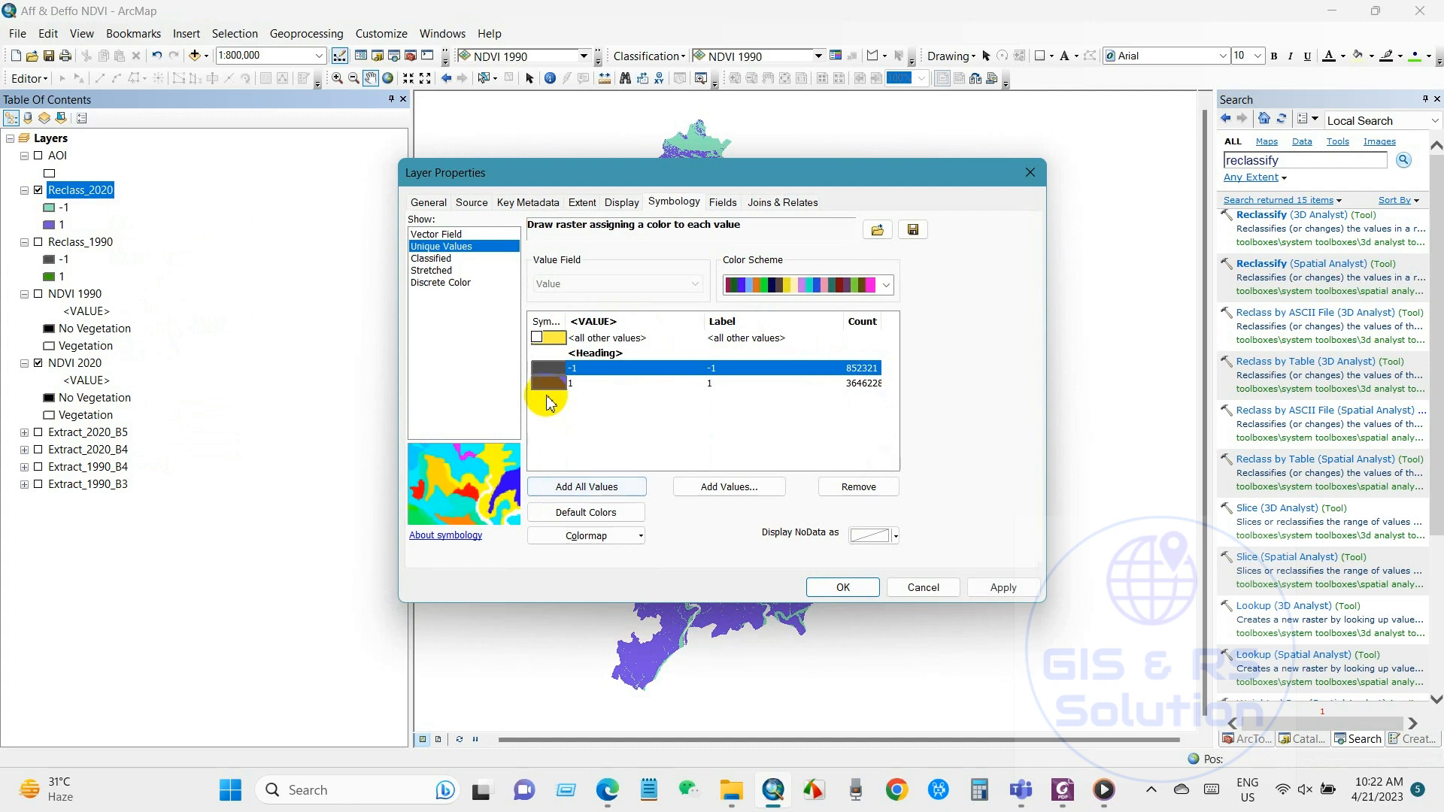
click(548, 383)
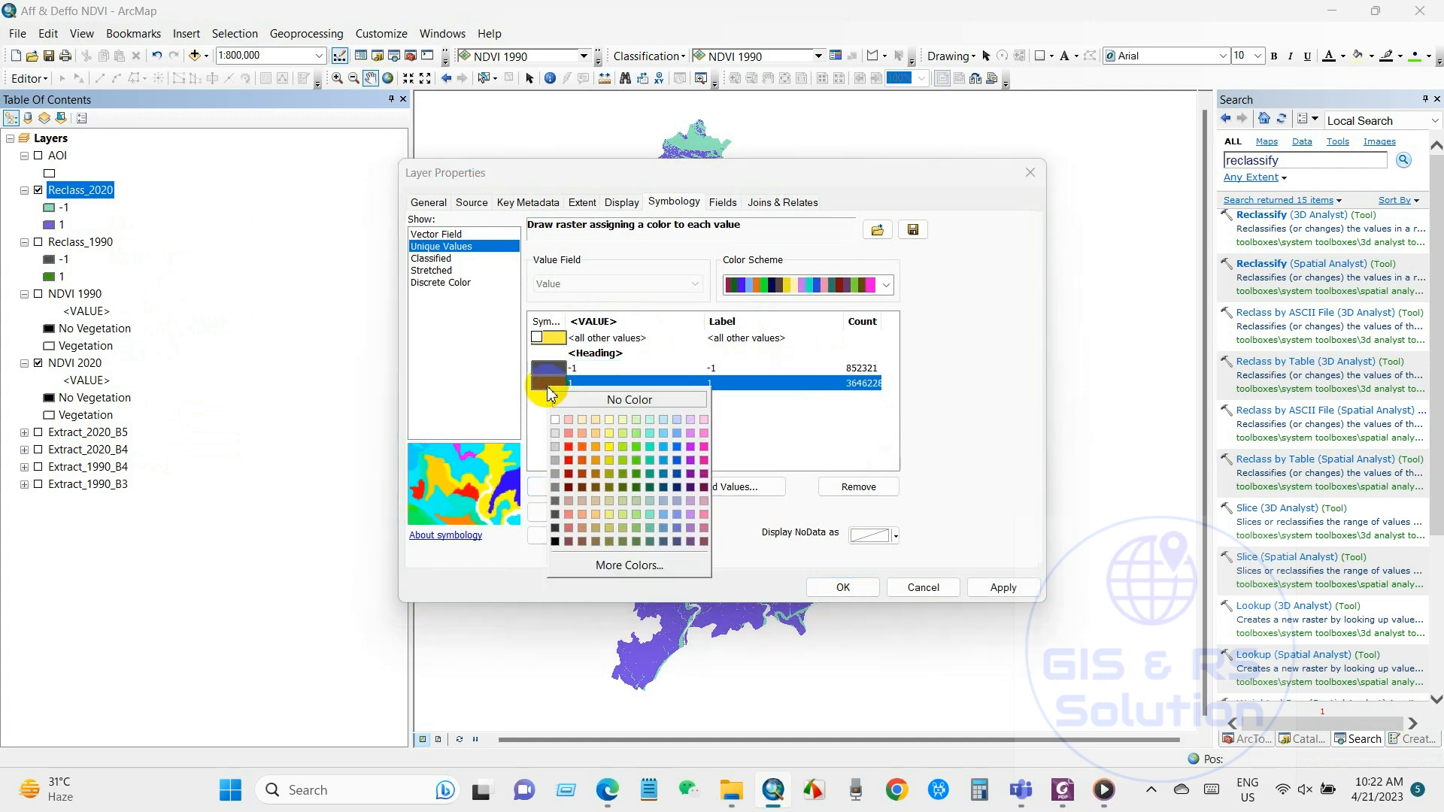
click(638, 472)
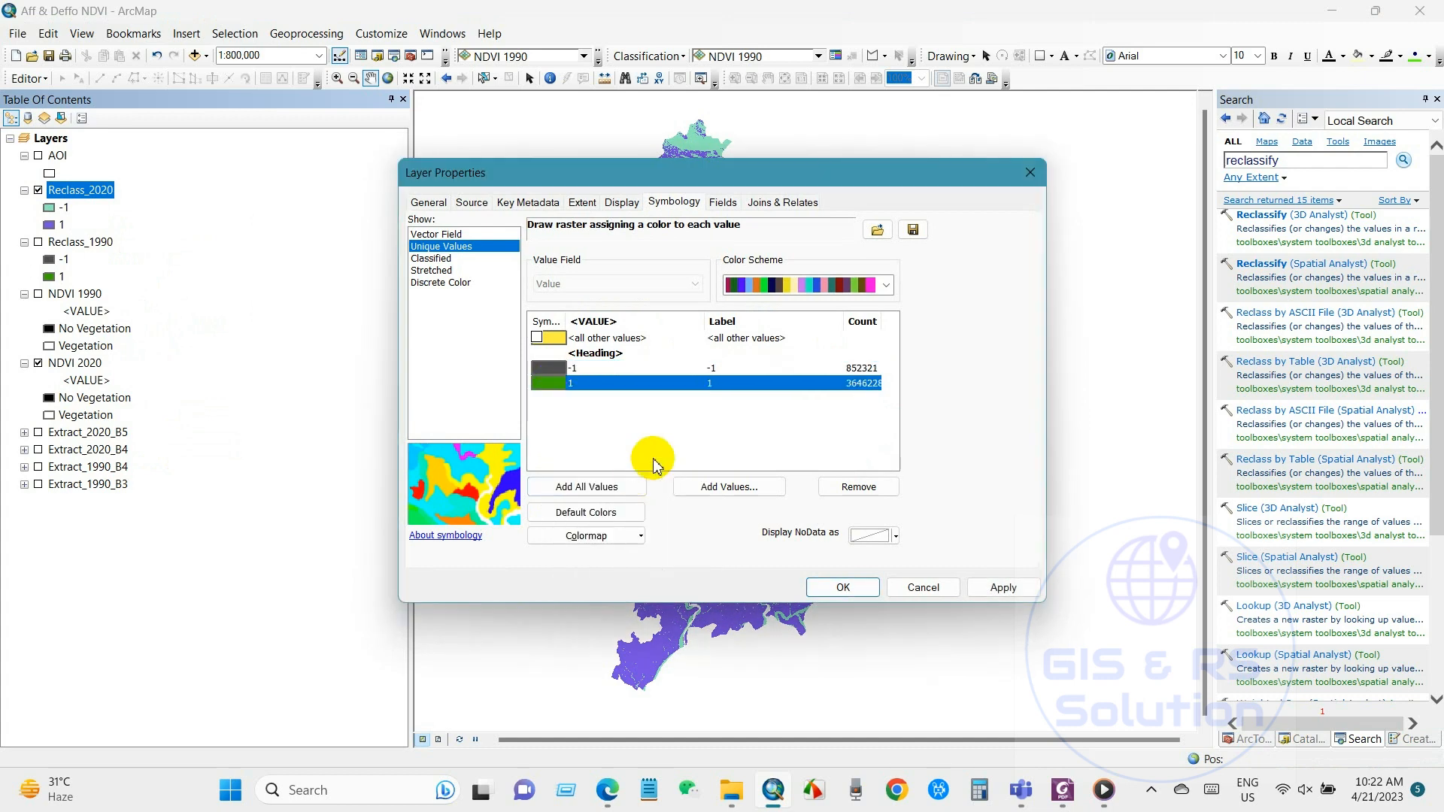
click(825, 587)
drag(754, 473, 755, 479)
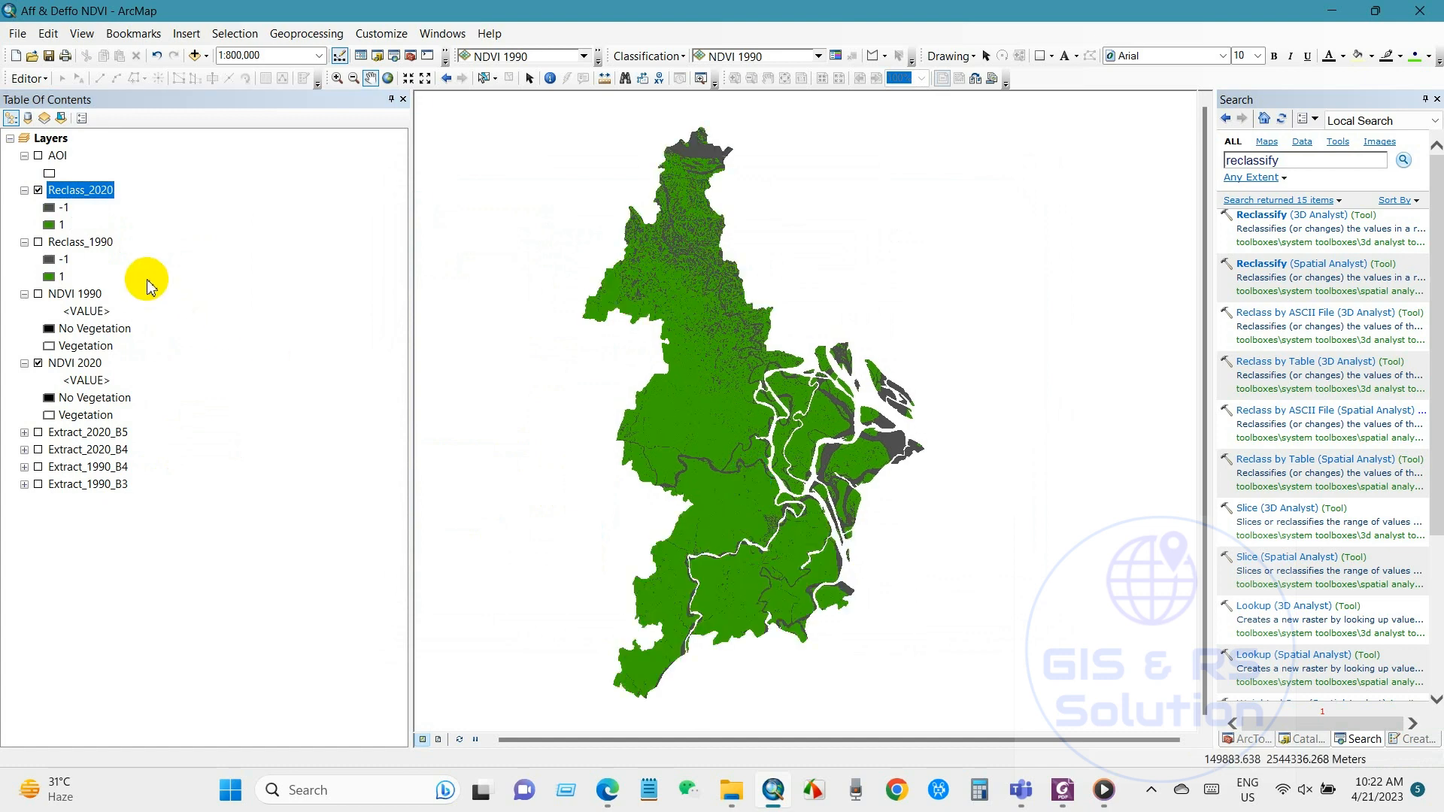
Collapse the legends of the NDVI 1990 and NDVI 2020 layers and select the Reclass_1990 layer
click(83, 243)
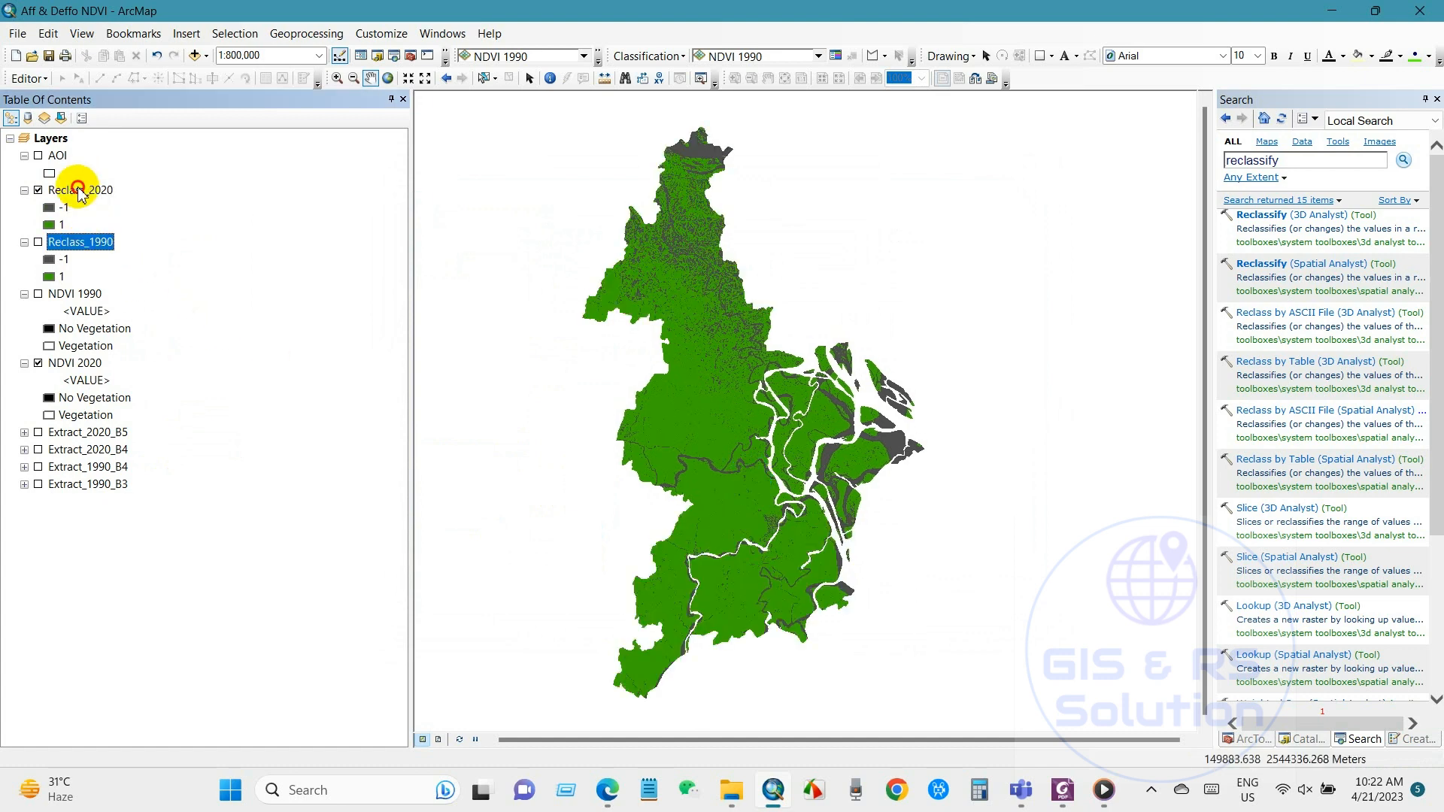
click(80, 190)
click(24, 294)
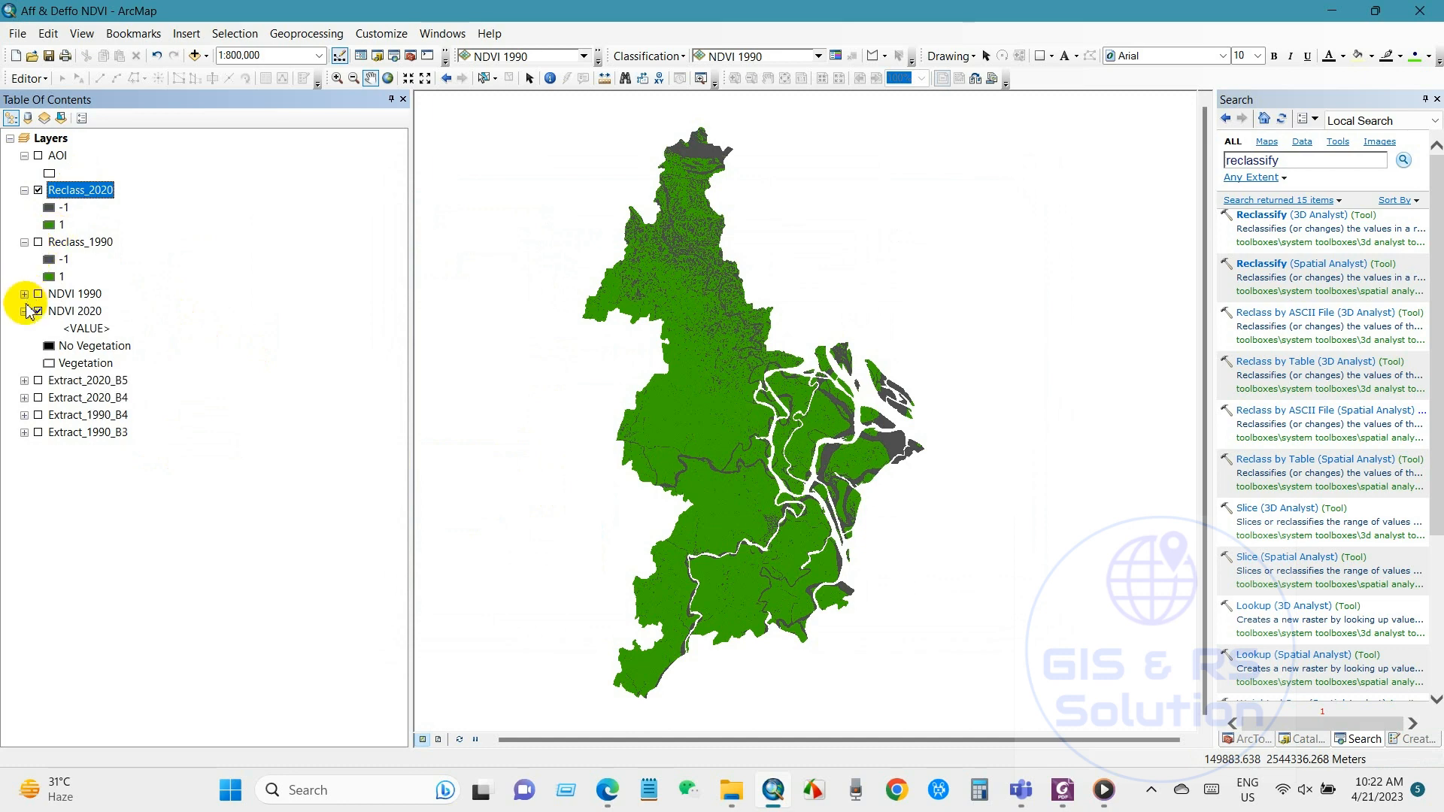
click(24, 312)
click(43, 278)
click(65, 243)
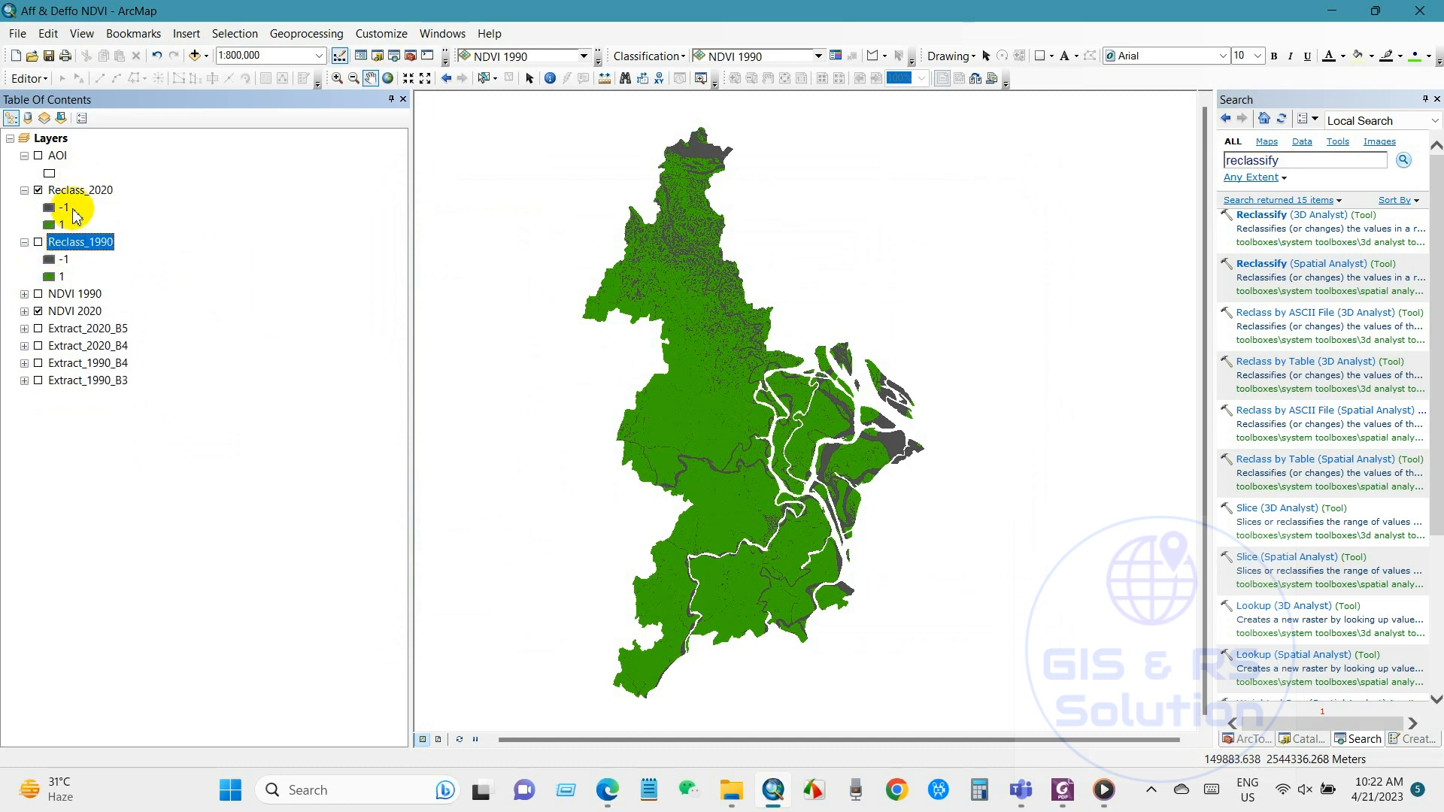
Convert the Reclass_2020 raster to polygons on the Value field with Raster to Polygon, naming the output RasterT_Reclas2020
click(66, 193)
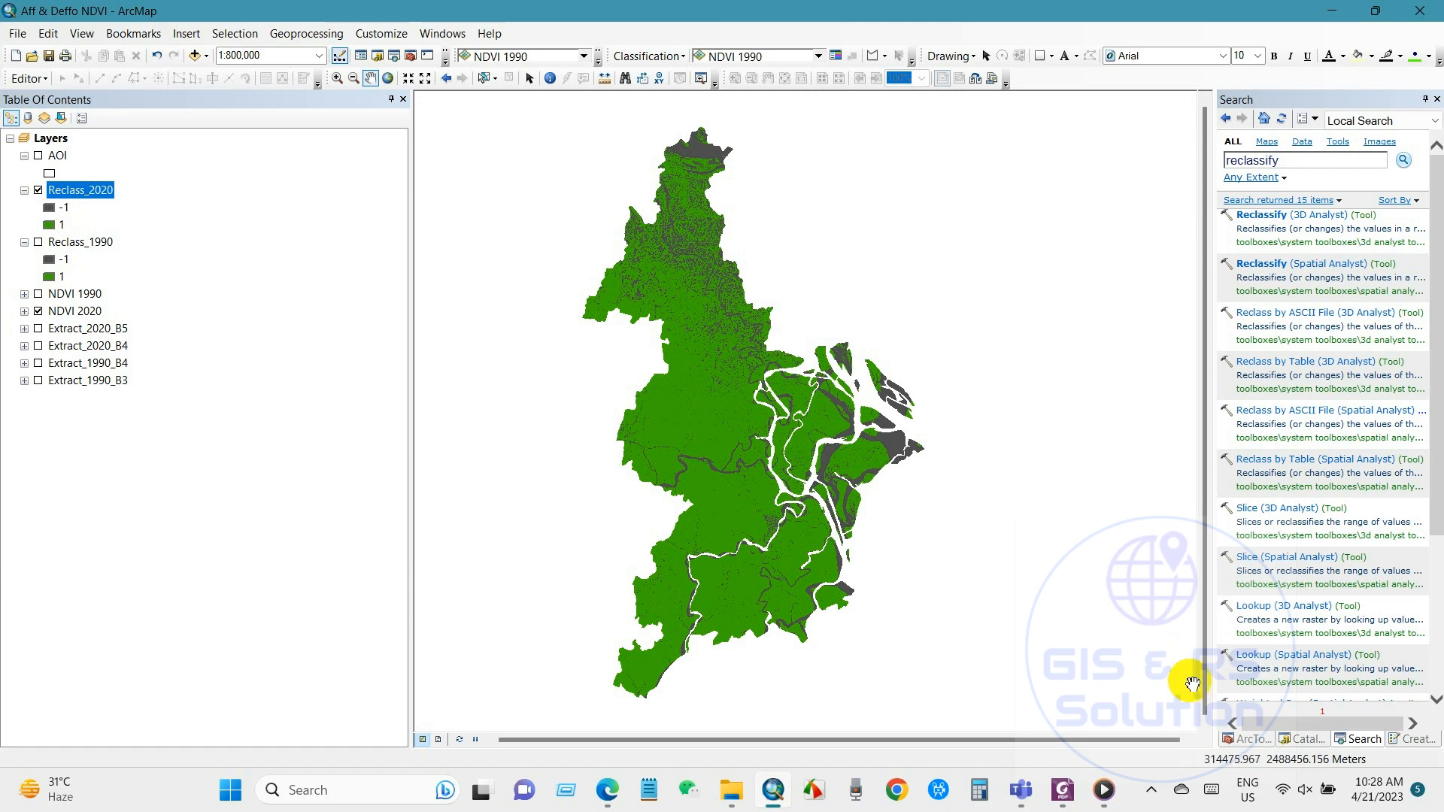
click(1246, 739)
click(1292, 185)
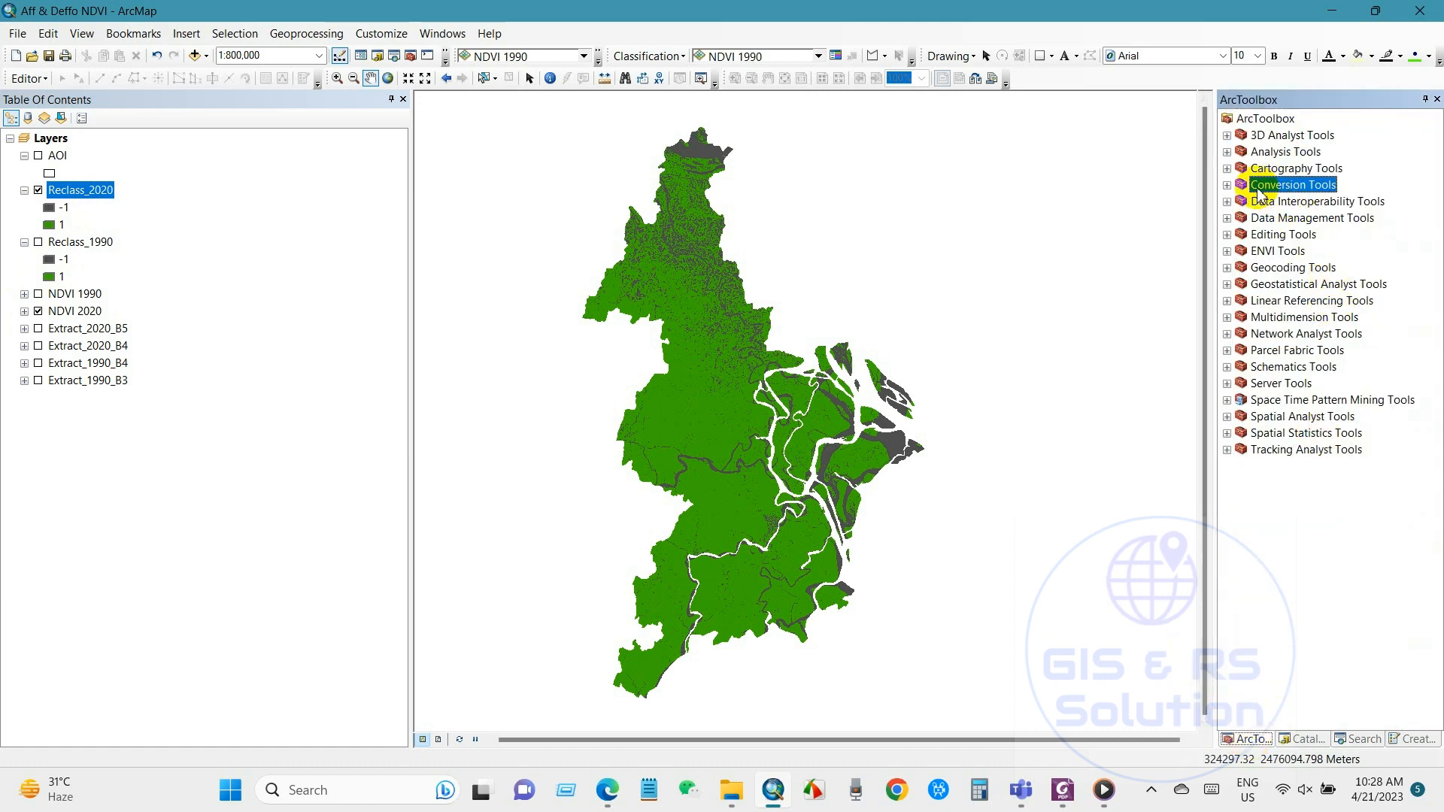
click(1226, 185)
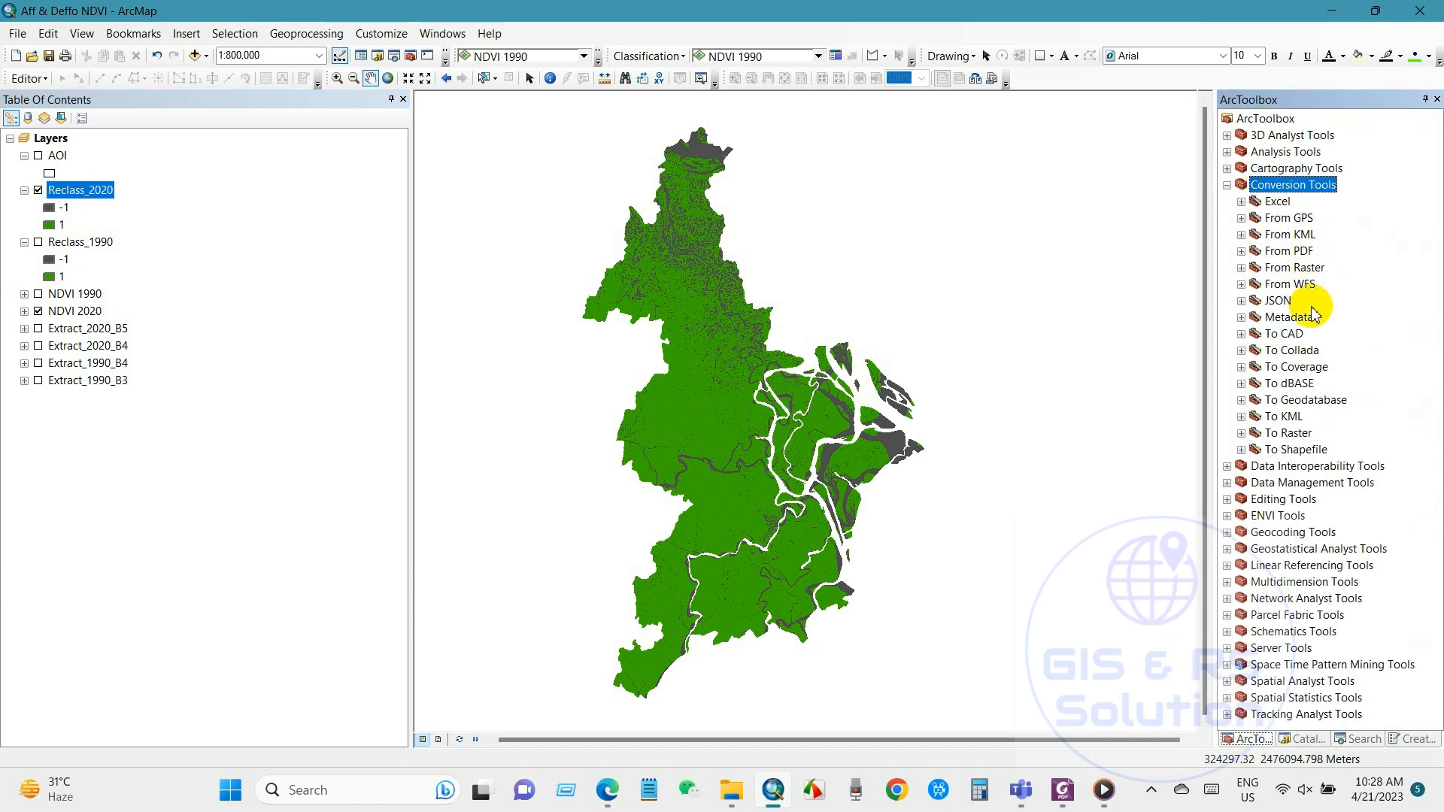
click(1294, 269)
click(1241, 268)
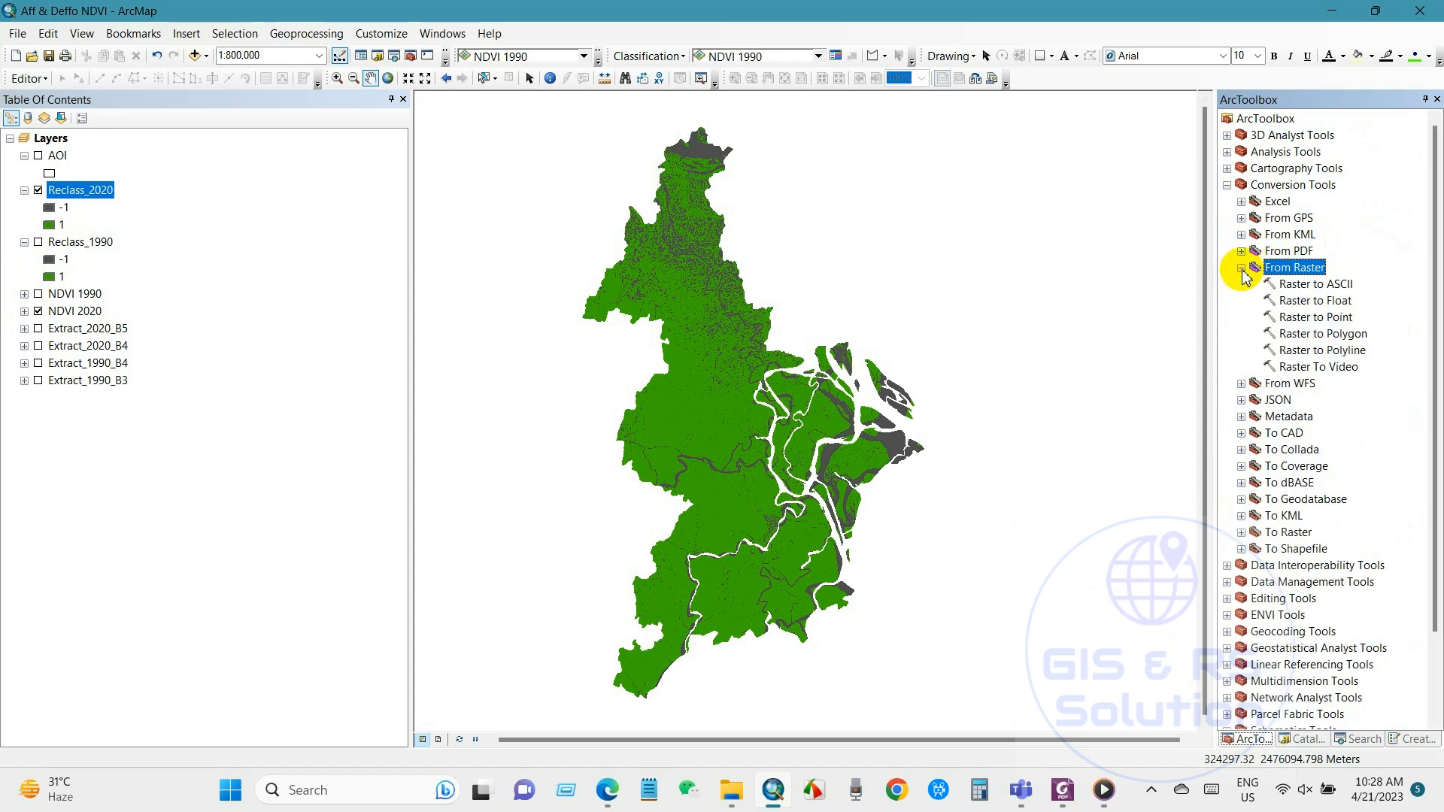
double_click(1320, 333)
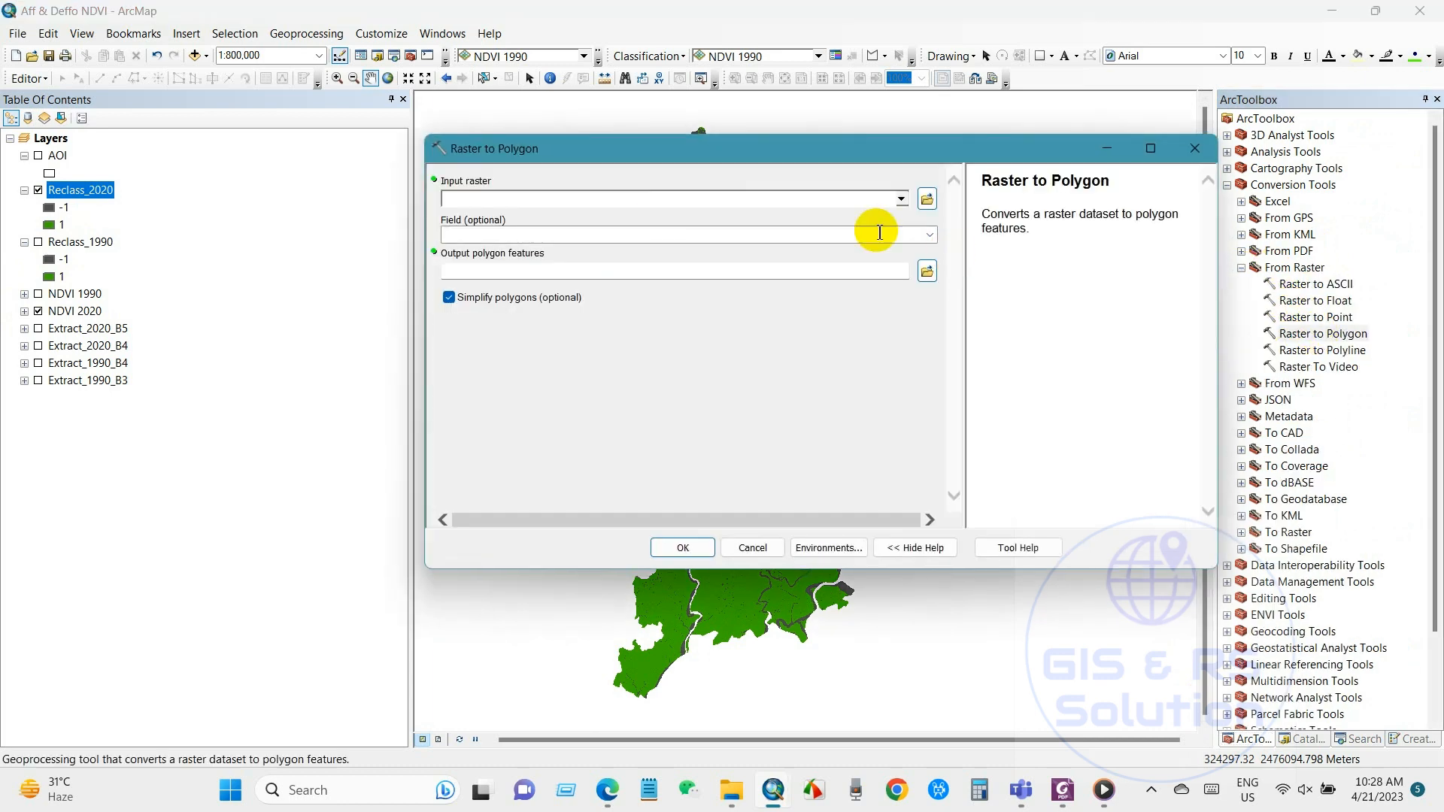
click(901, 199)
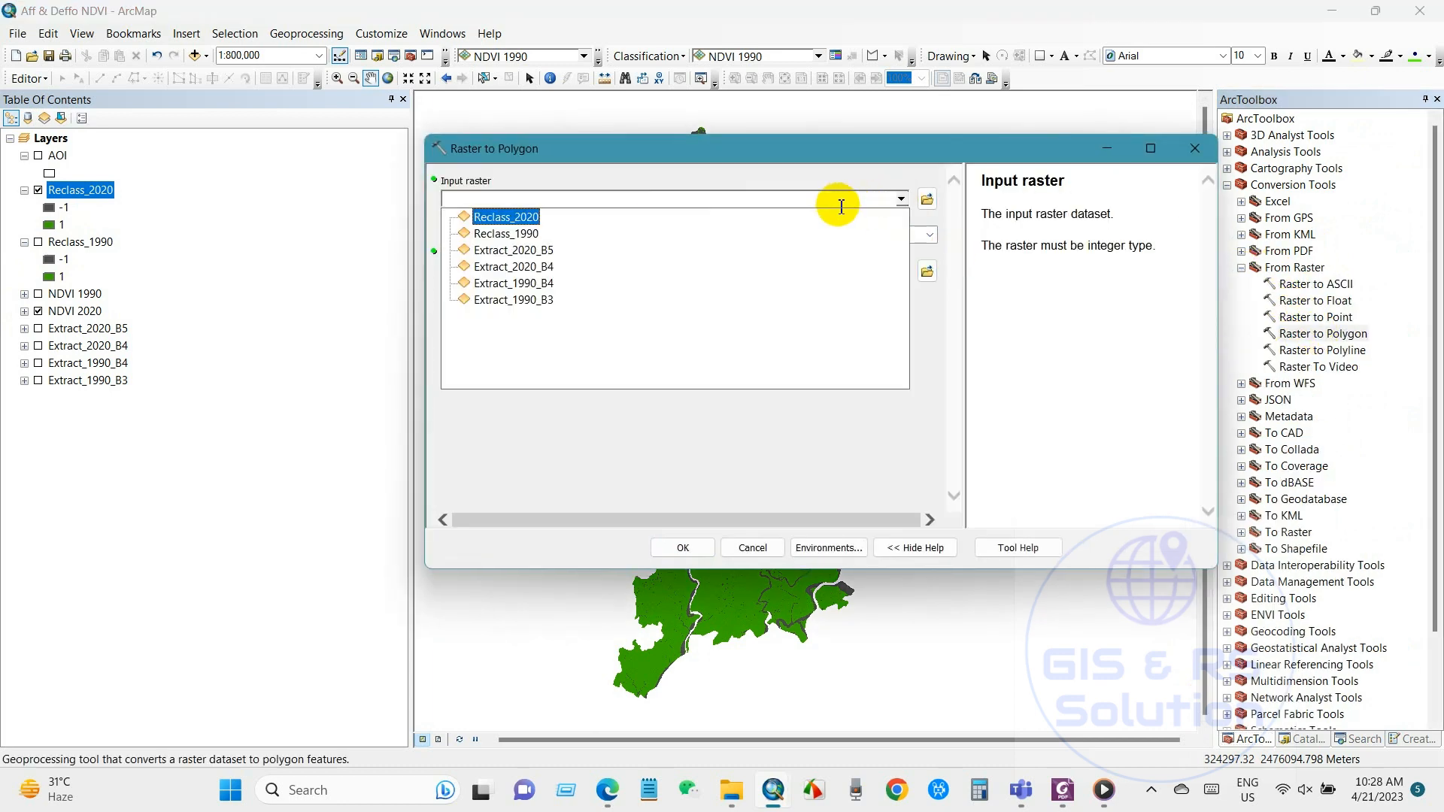
click(528, 220)
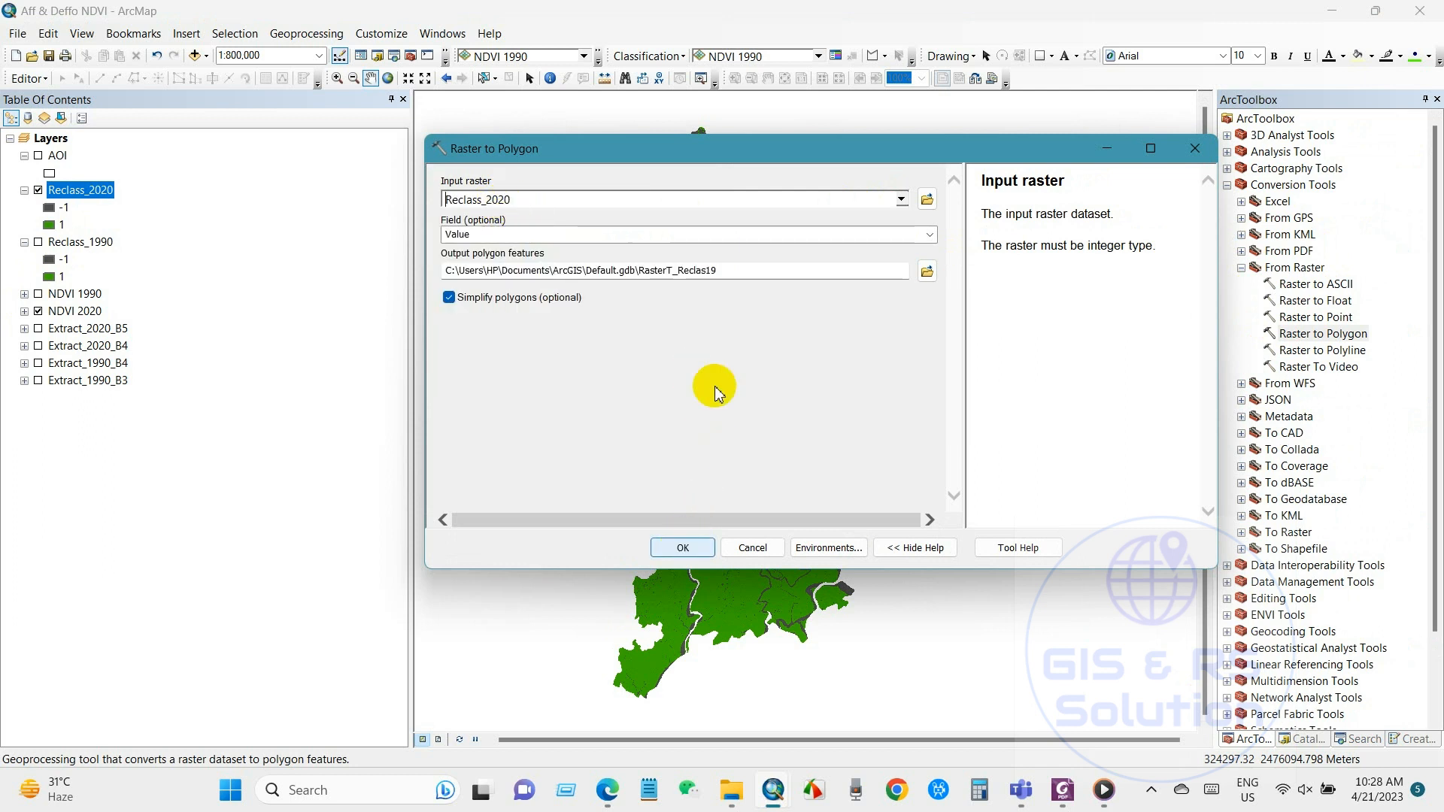
click(726, 270)
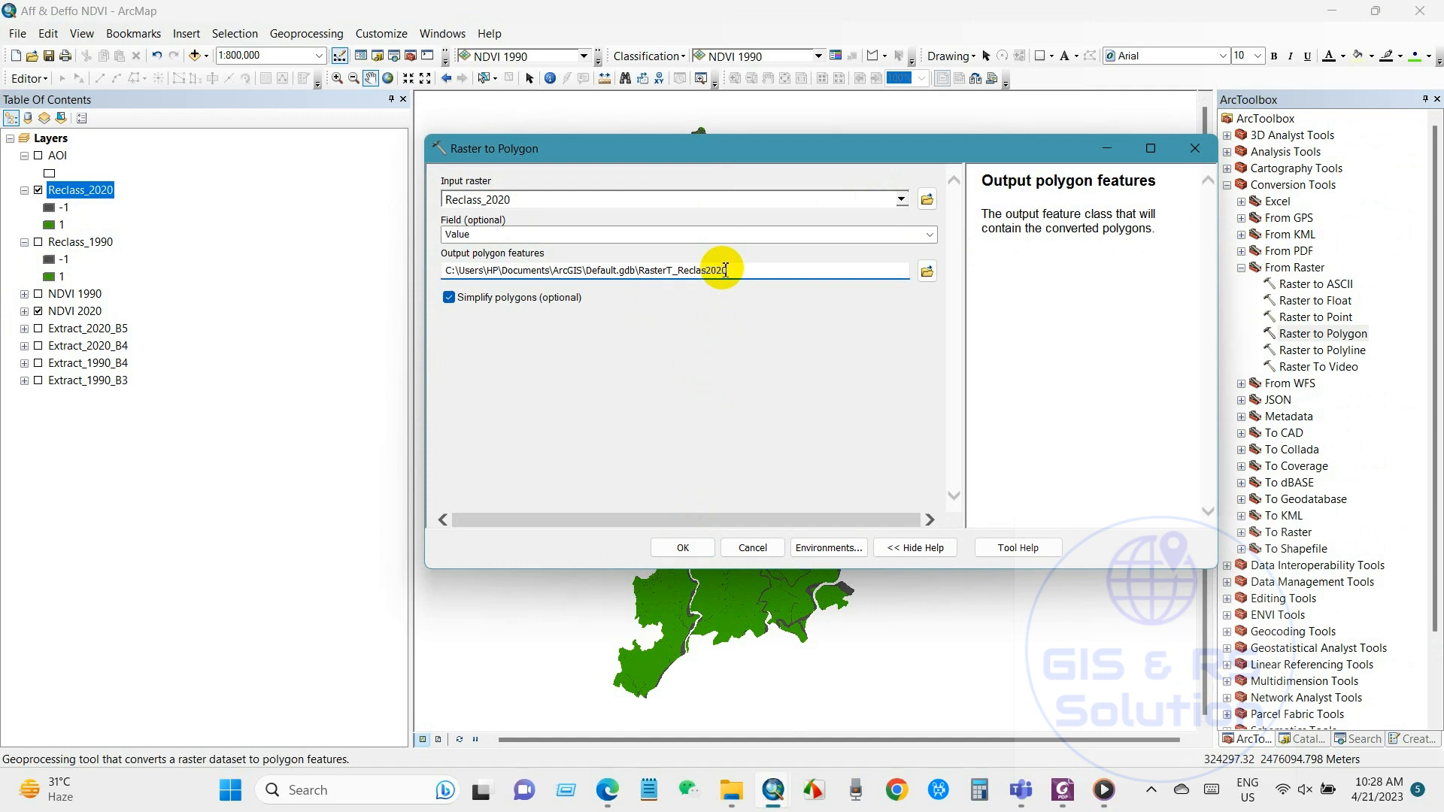
click(672, 546)
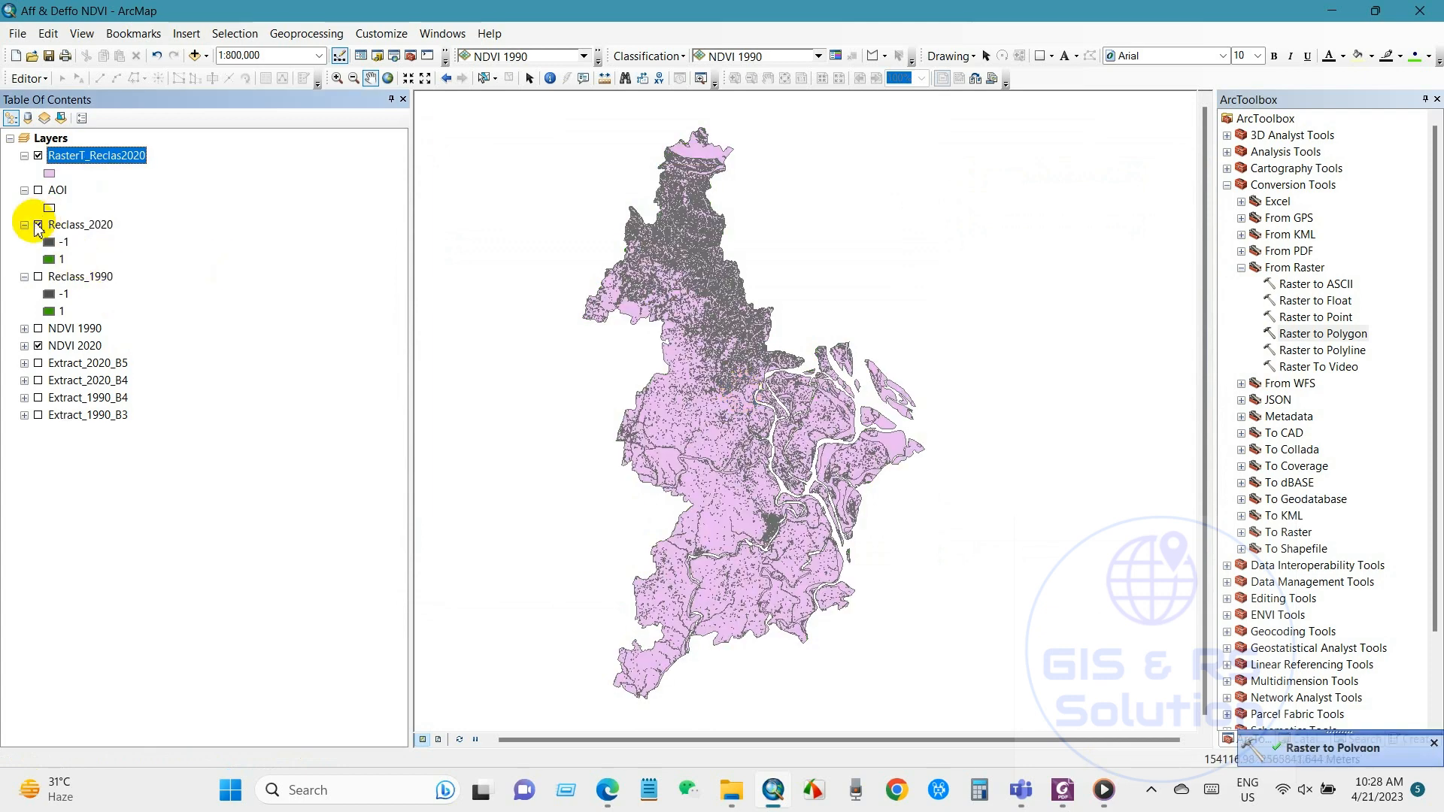
Examine the attribute table of RasterT_Reclas2020, looking at the gridcode values of its polygons
right_click(75, 157)
click(128, 206)
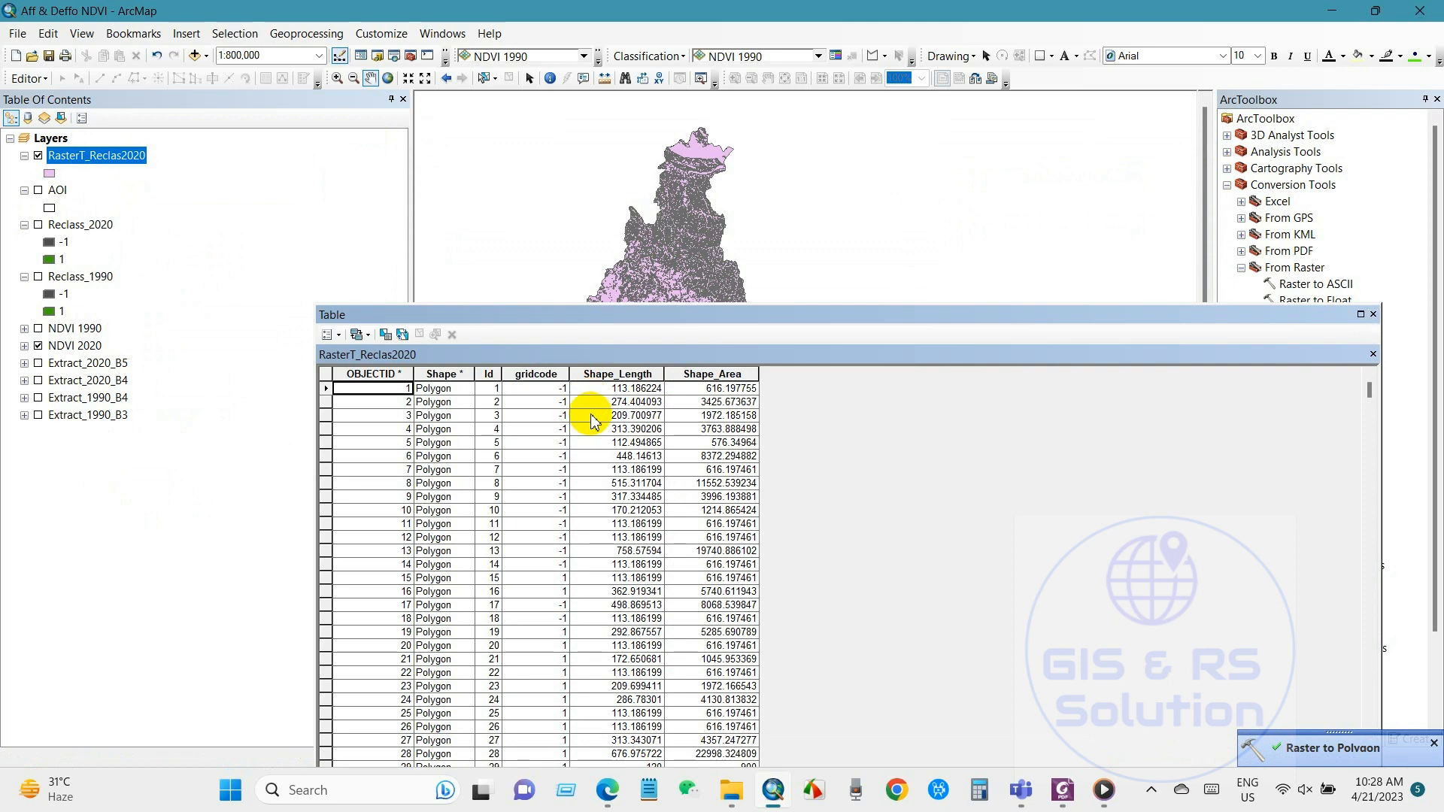
drag(573, 324, 595, 124)
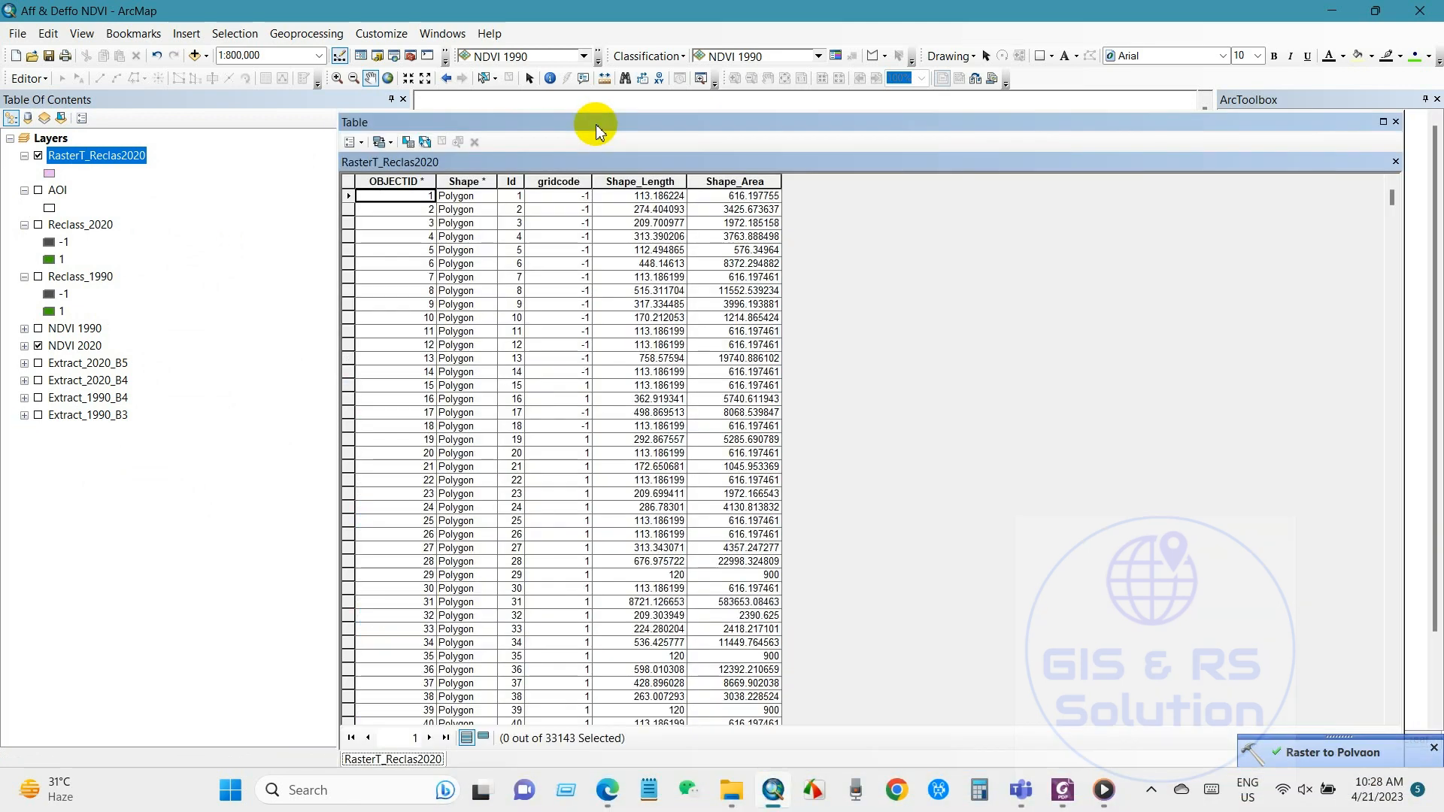
scroll(609, 240, down, 10)
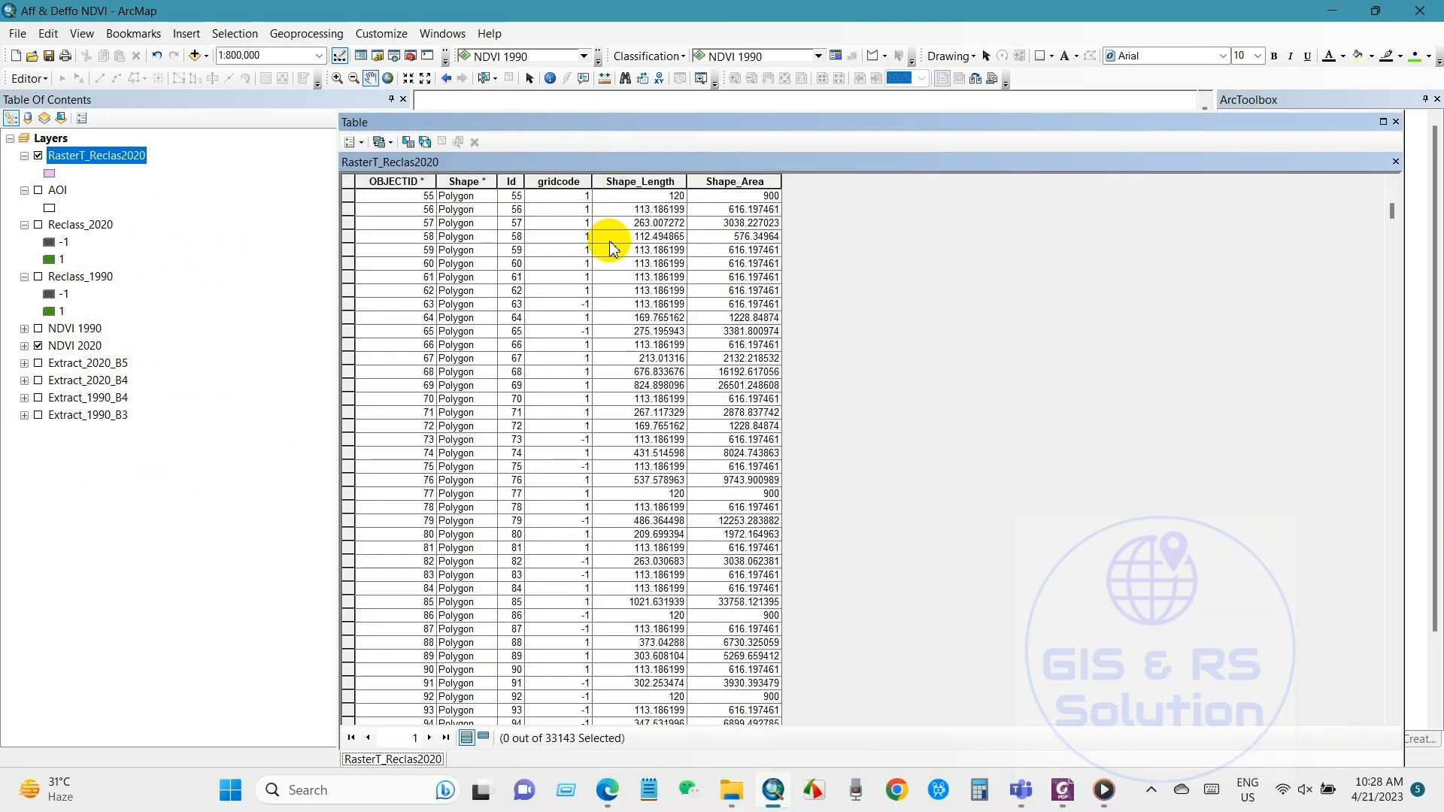
scroll(609, 241, up, 10)
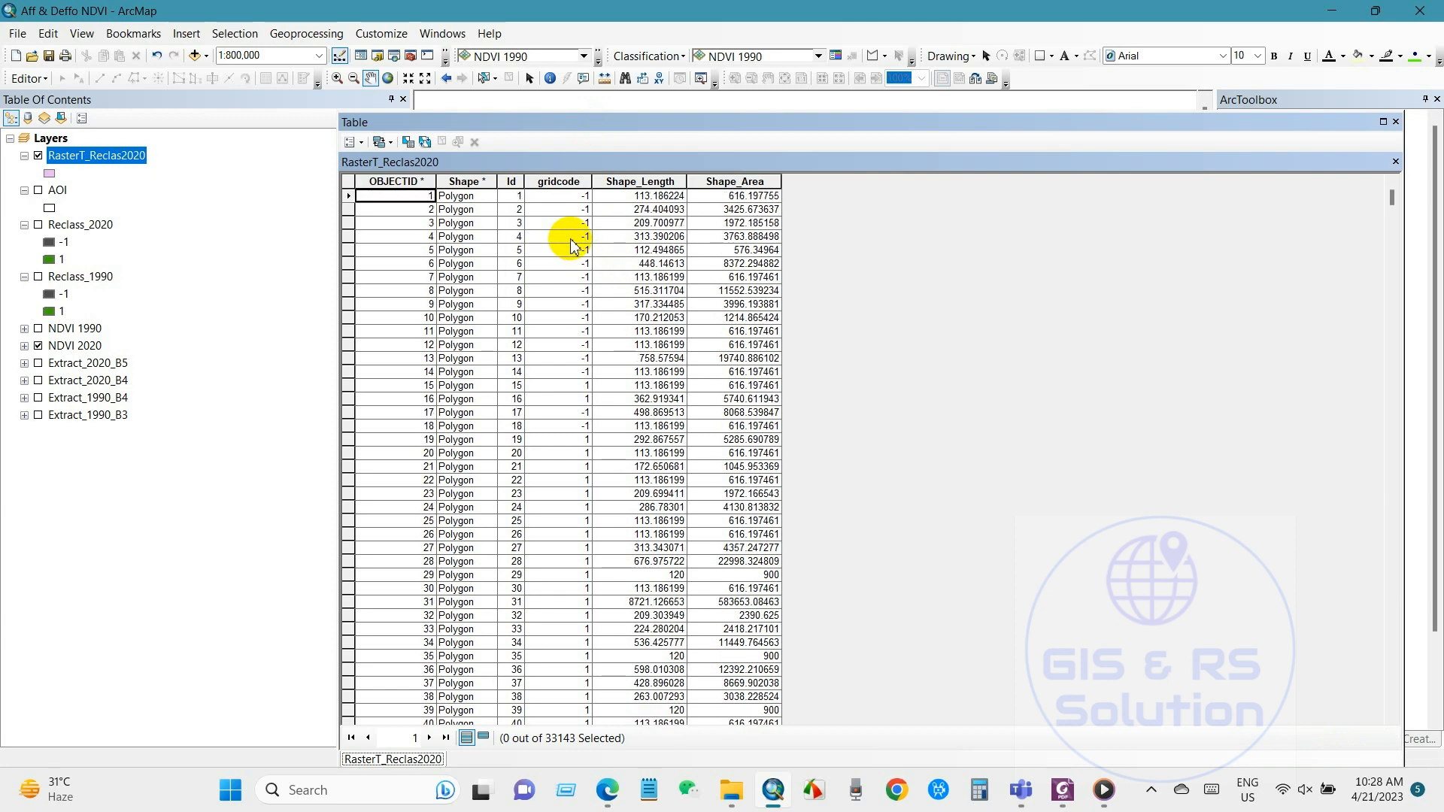
drag(1388, 198, 1347, 177)
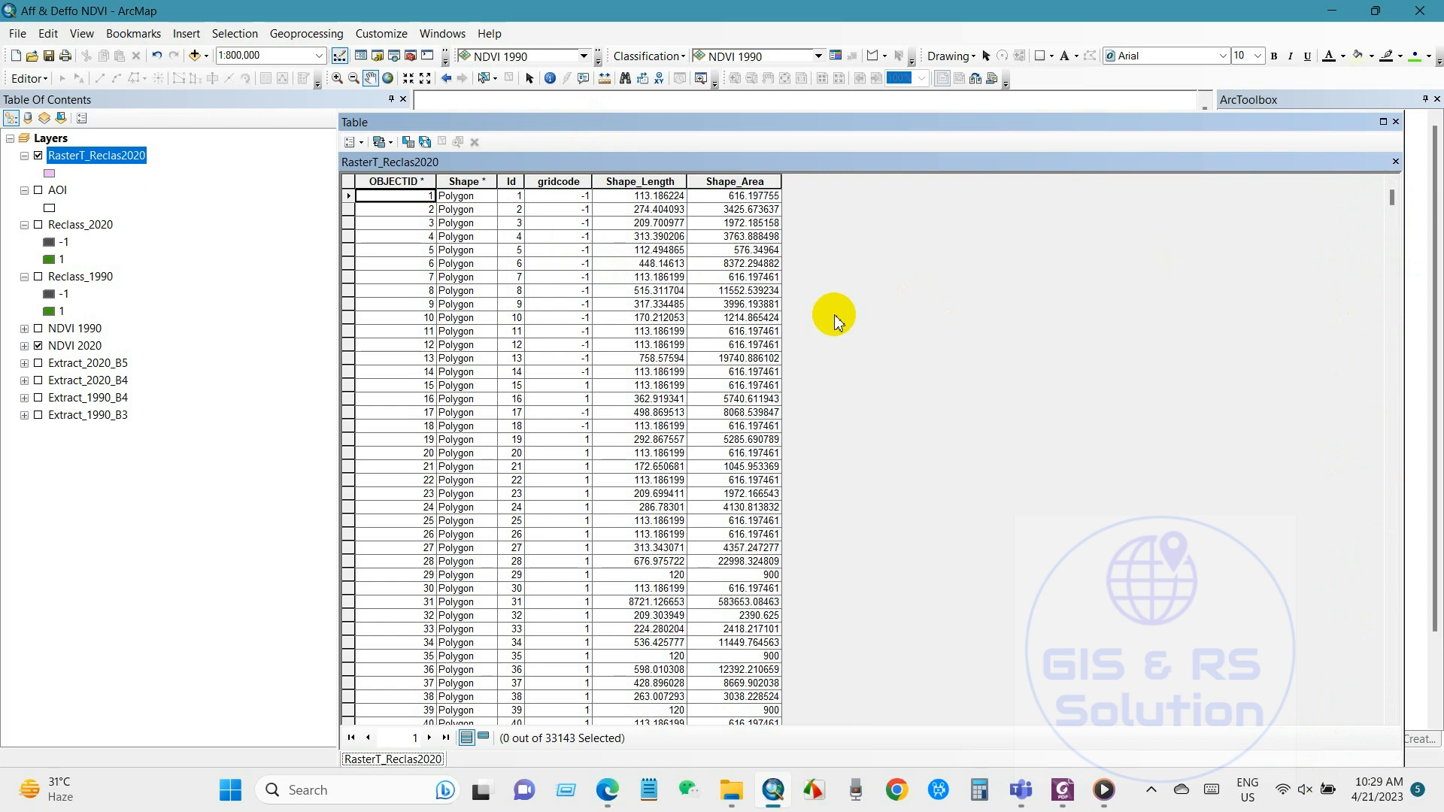
click(1394, 122)
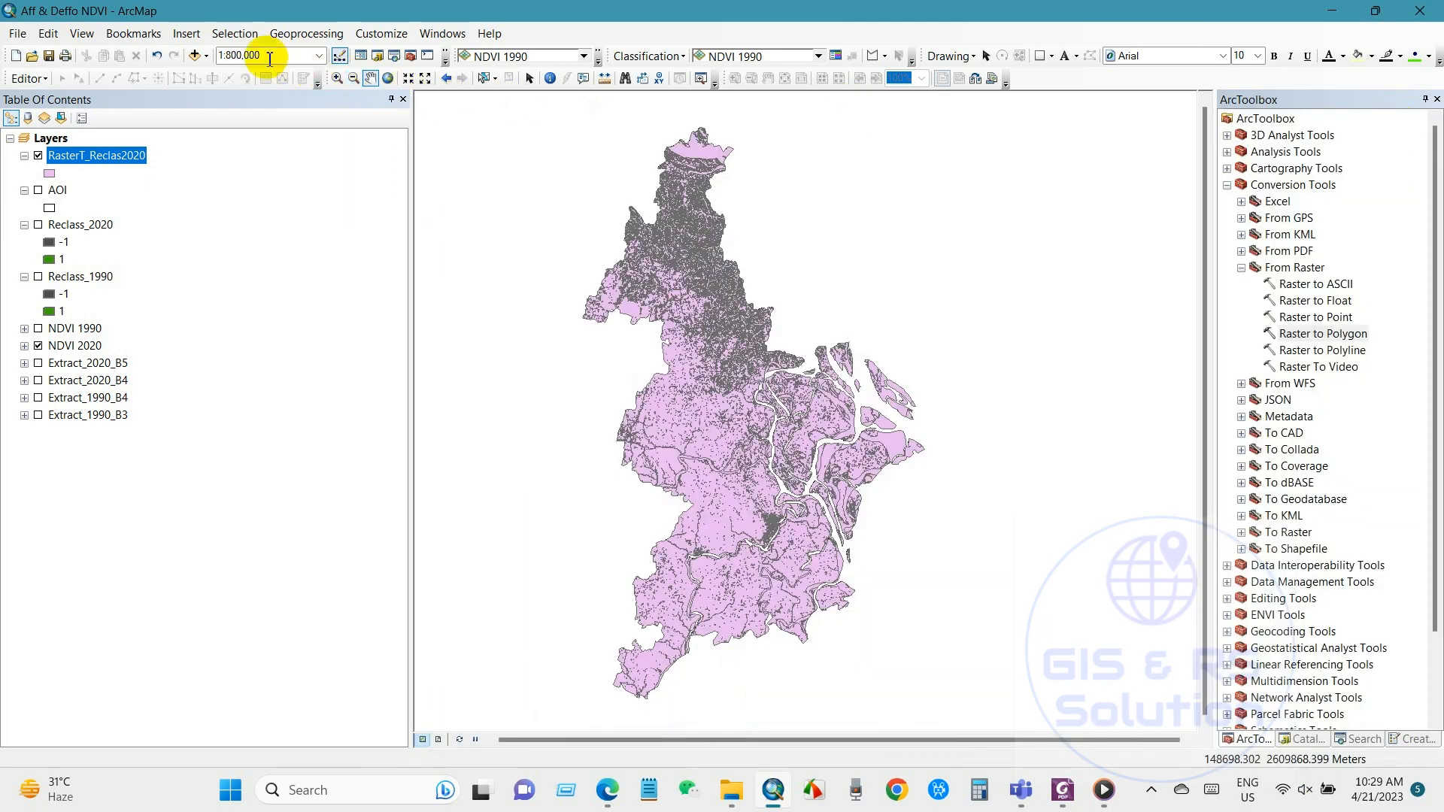
Dissolve RasterT_Reclas2020 by gridcode into RasterT_Reclas2020_Dissolve and hide the undissolved RasterT_Reclas2020 layer
click(300, 33)
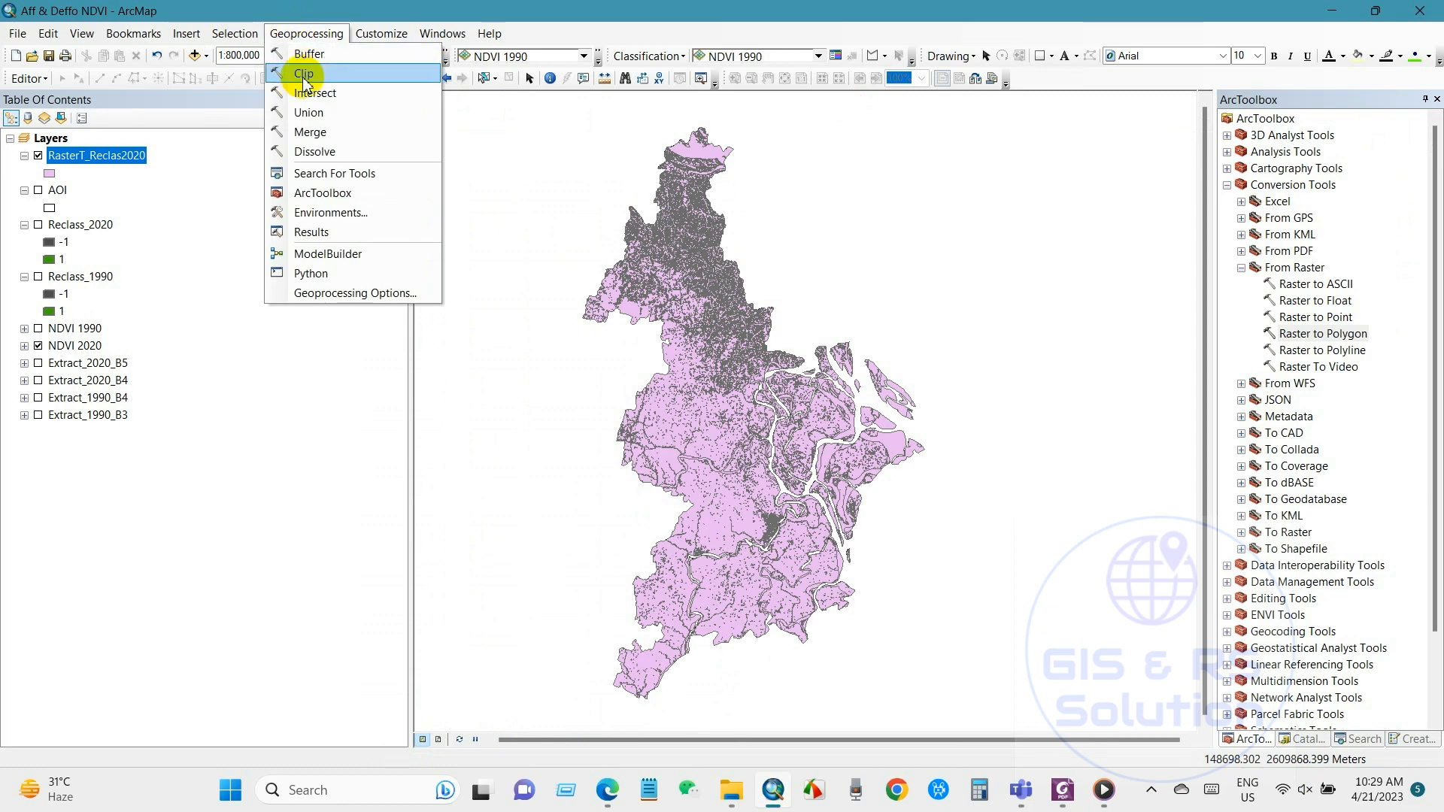
click(310, 151)
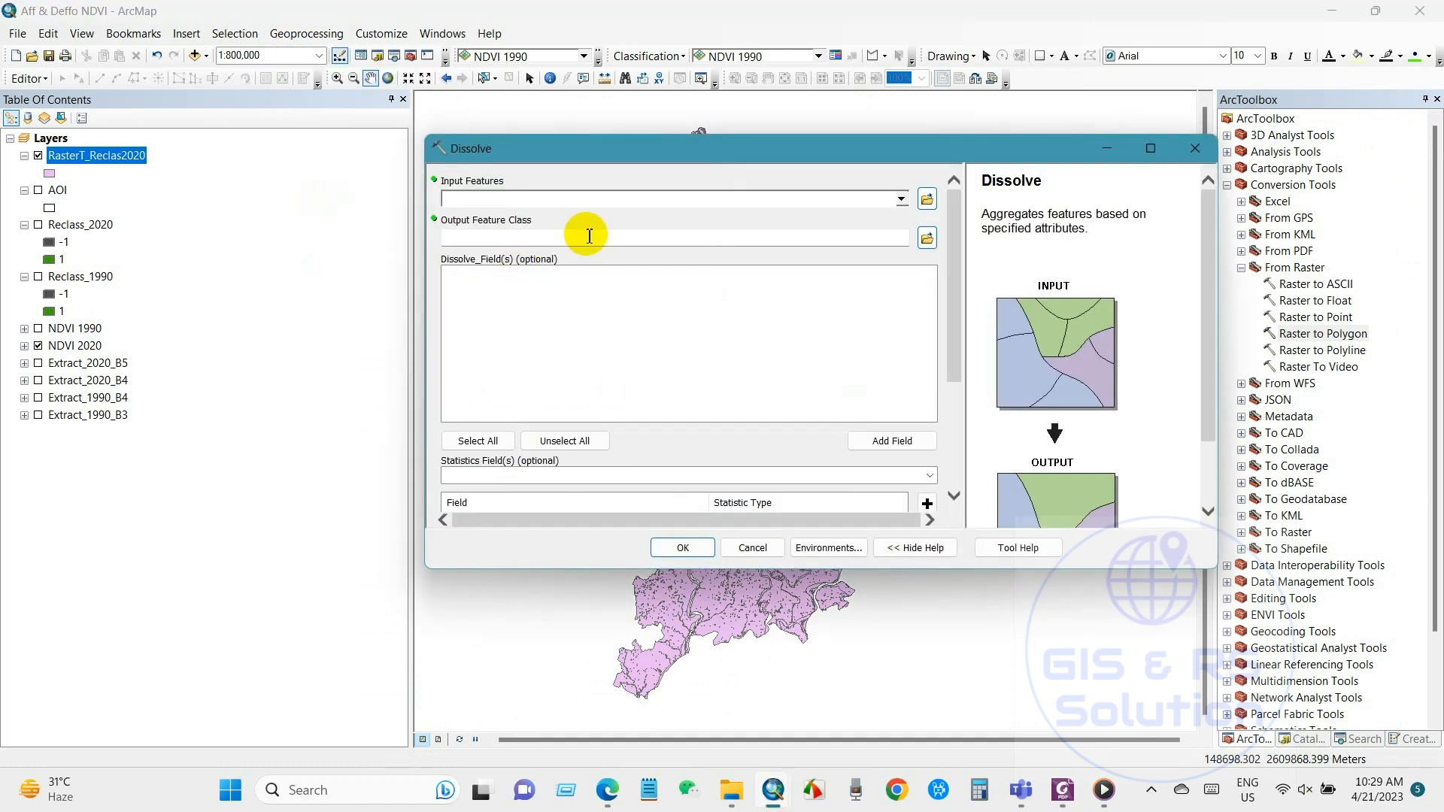
click(900, 199)
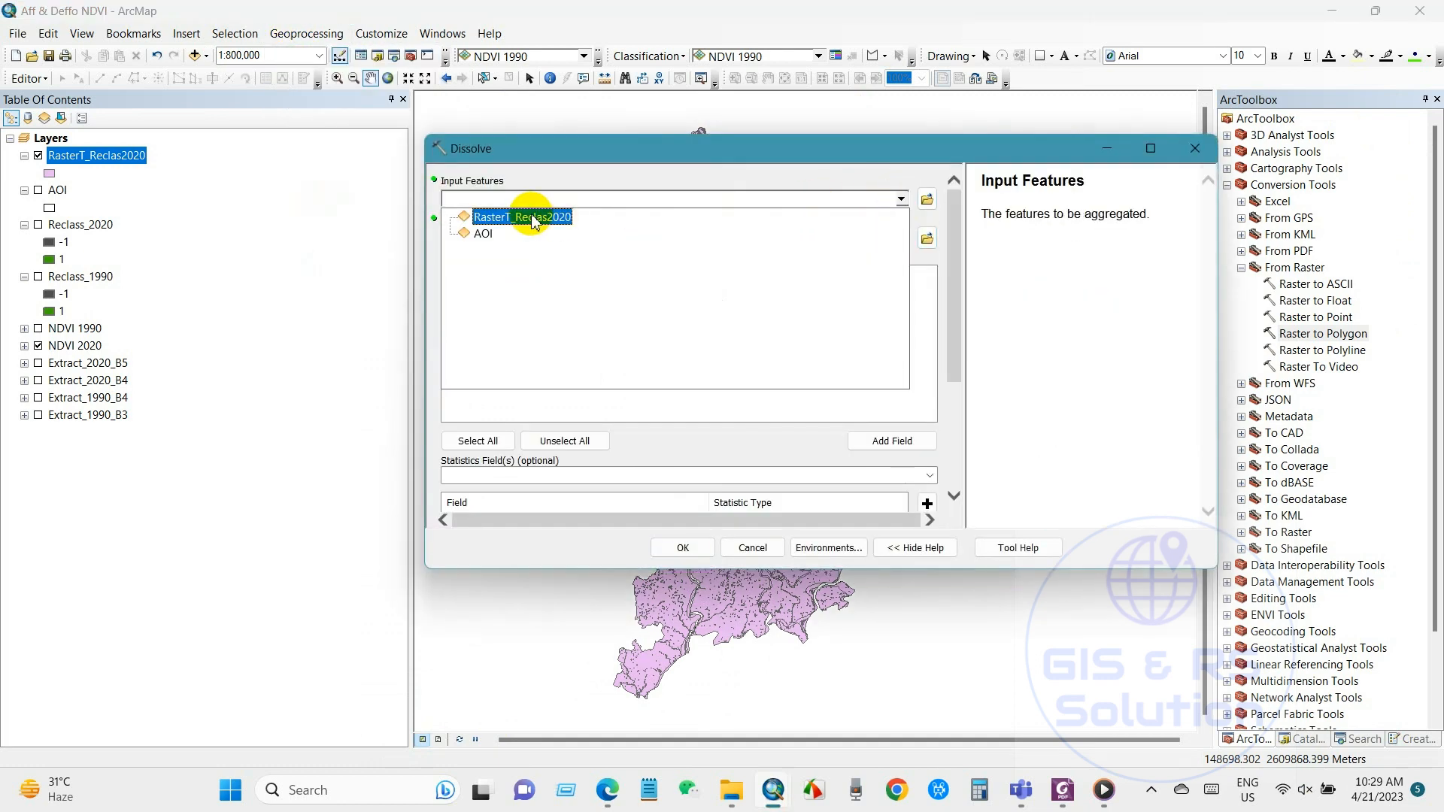
click(512, 219)
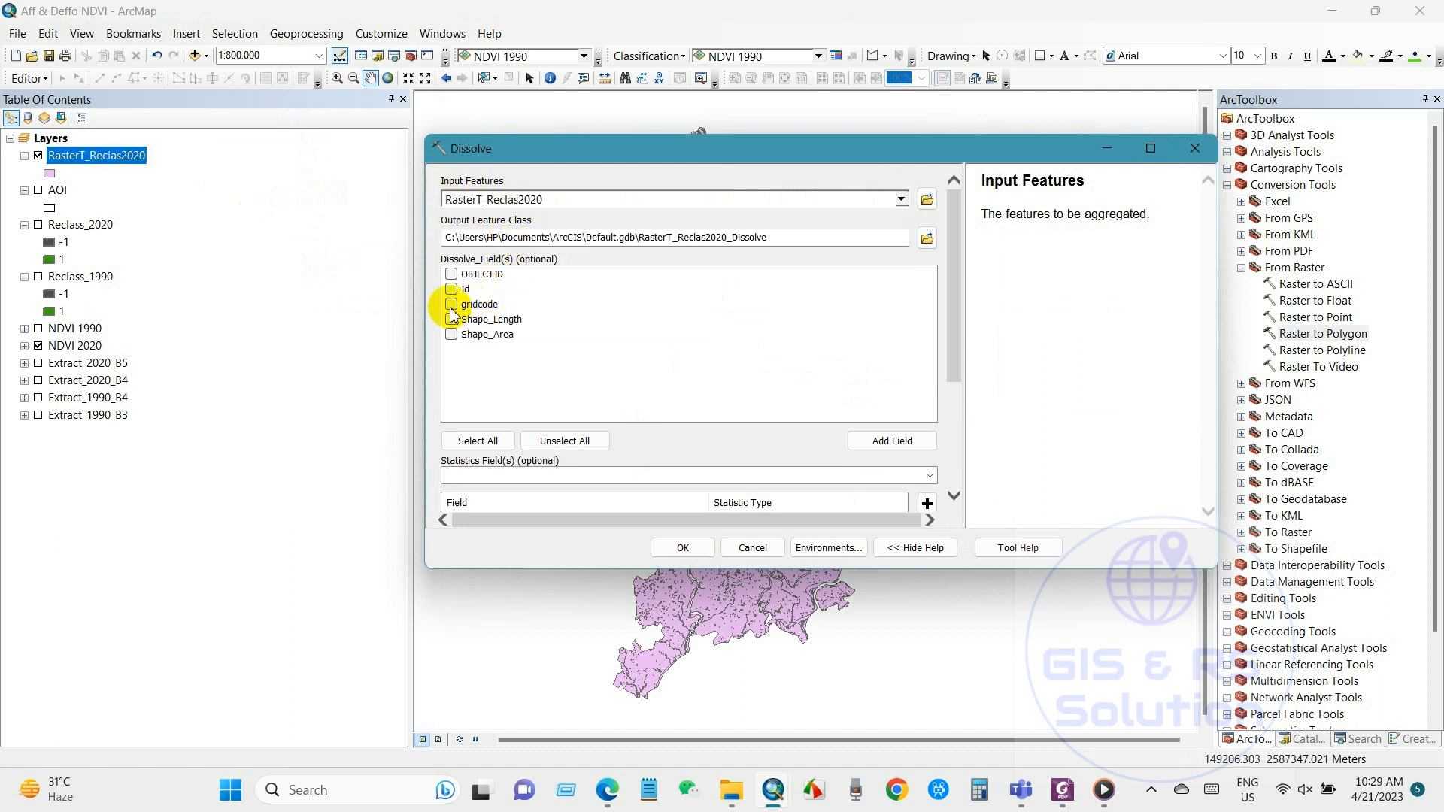
click(451, 303)
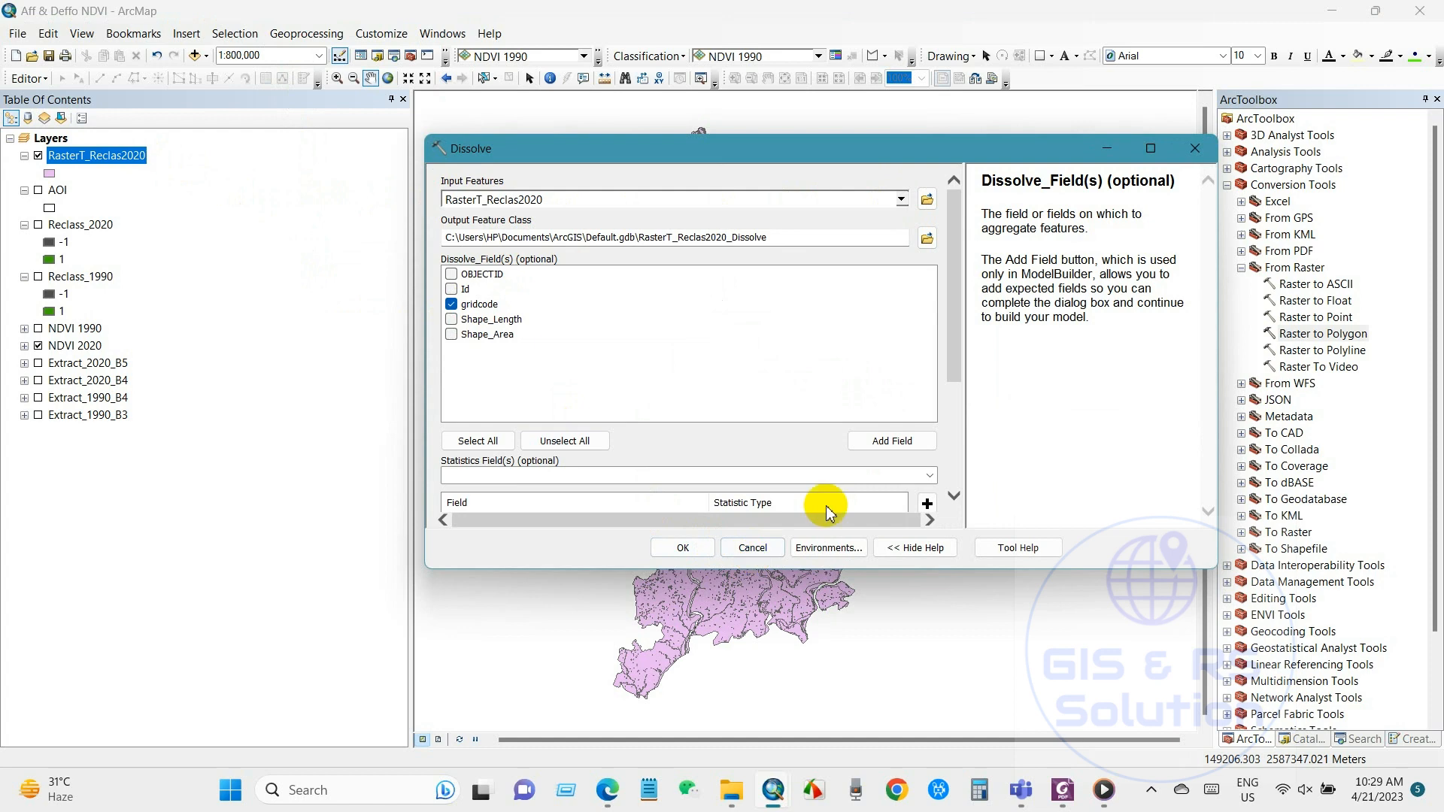
drag(959, 347, 935, 467)
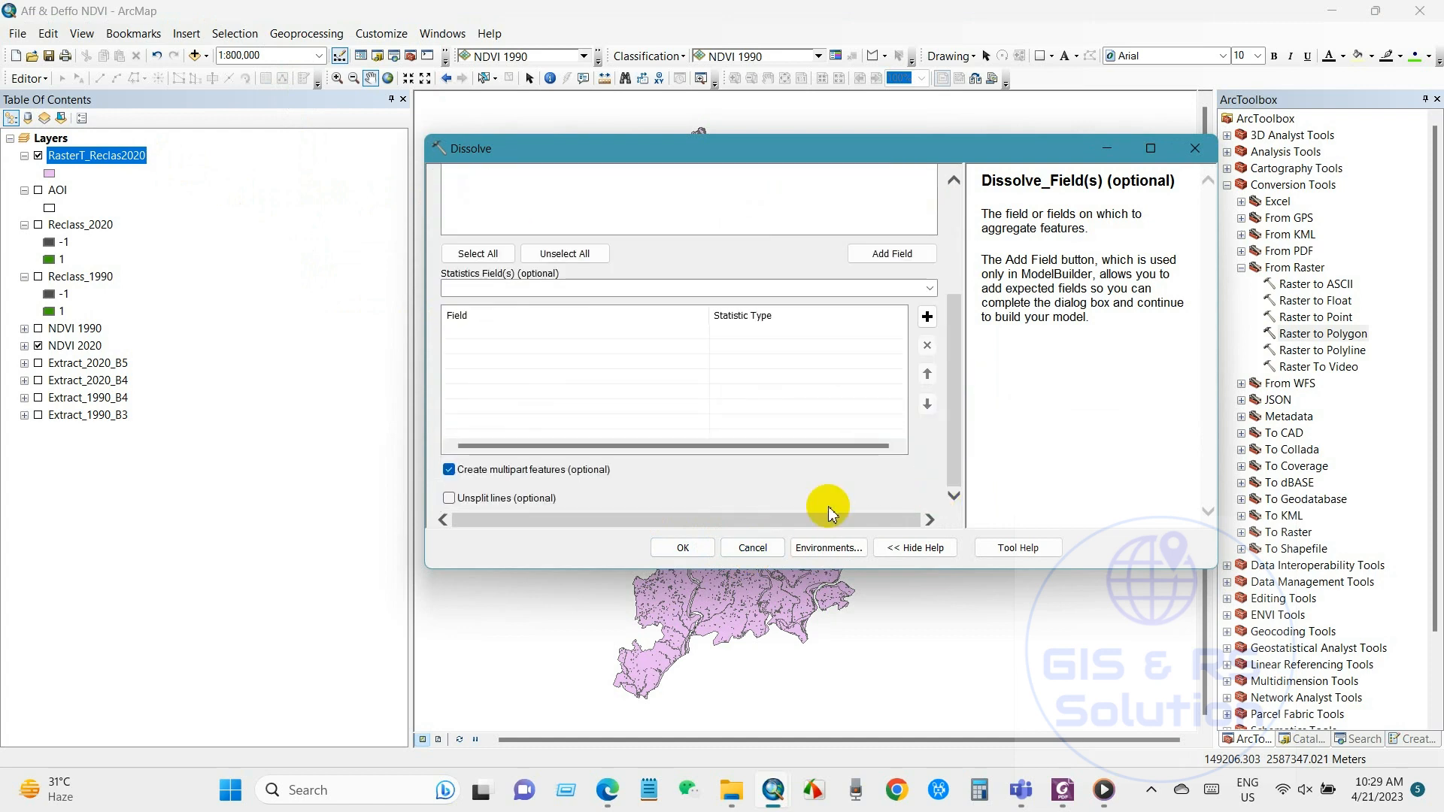
click(685, 546)
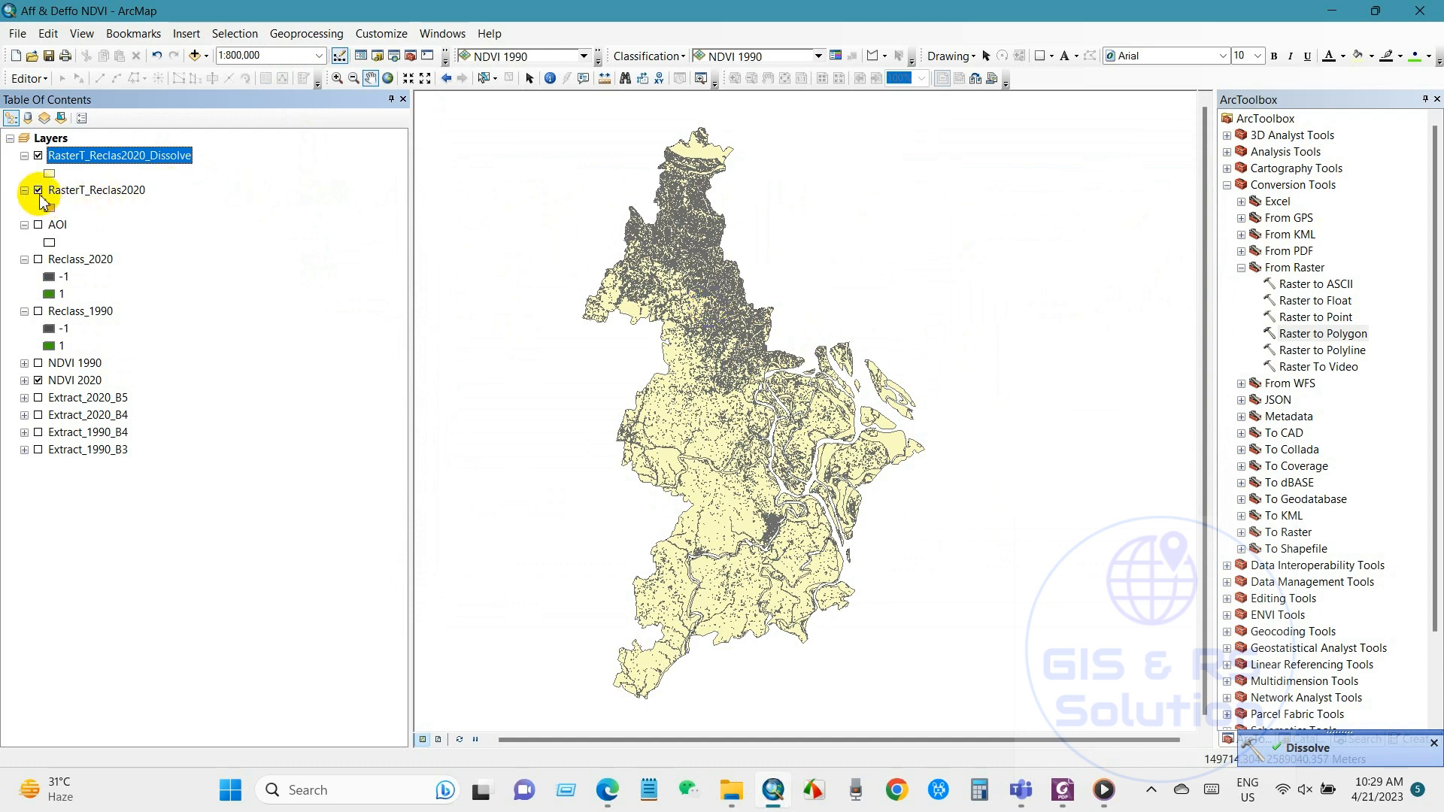
click(38, 191)
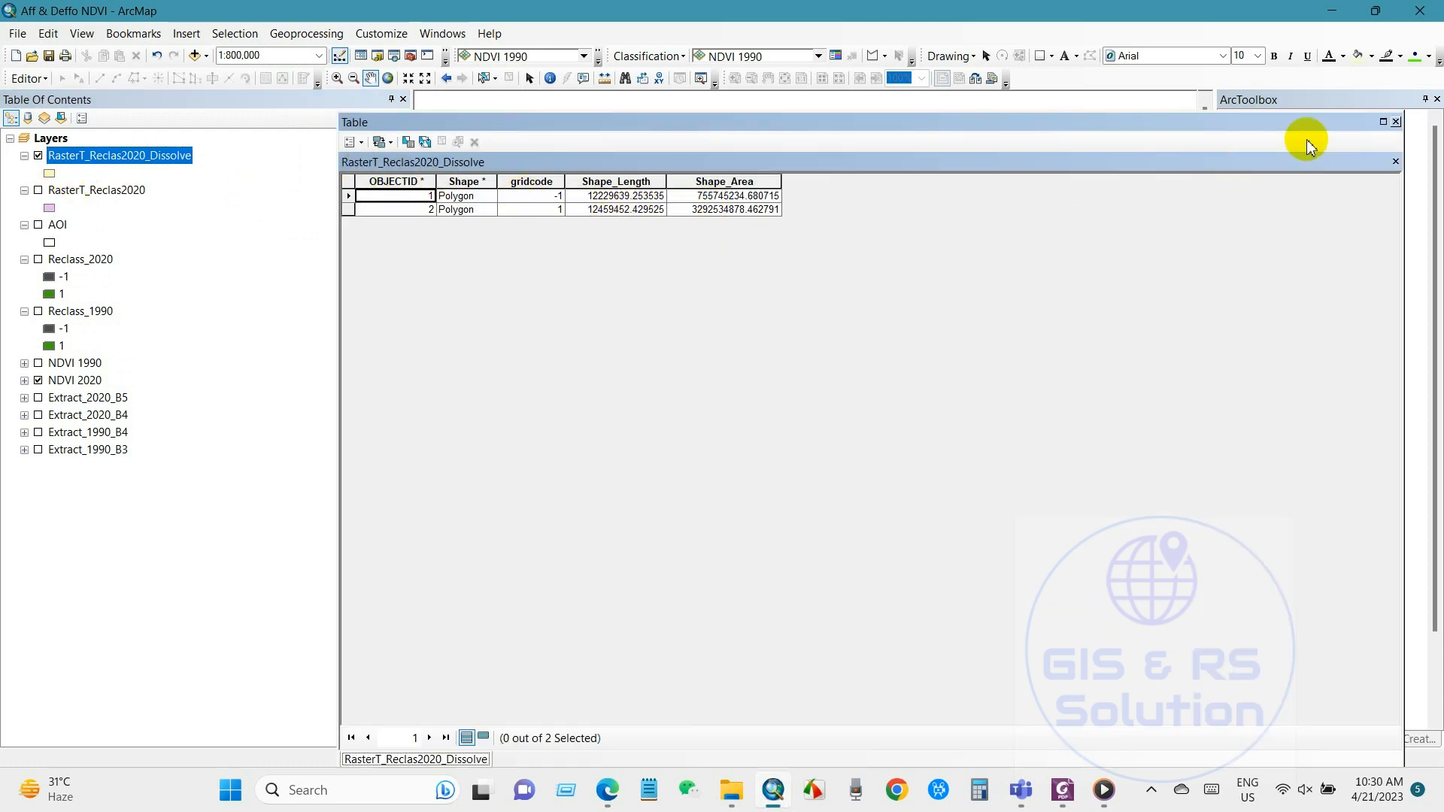
click(1394, 122)
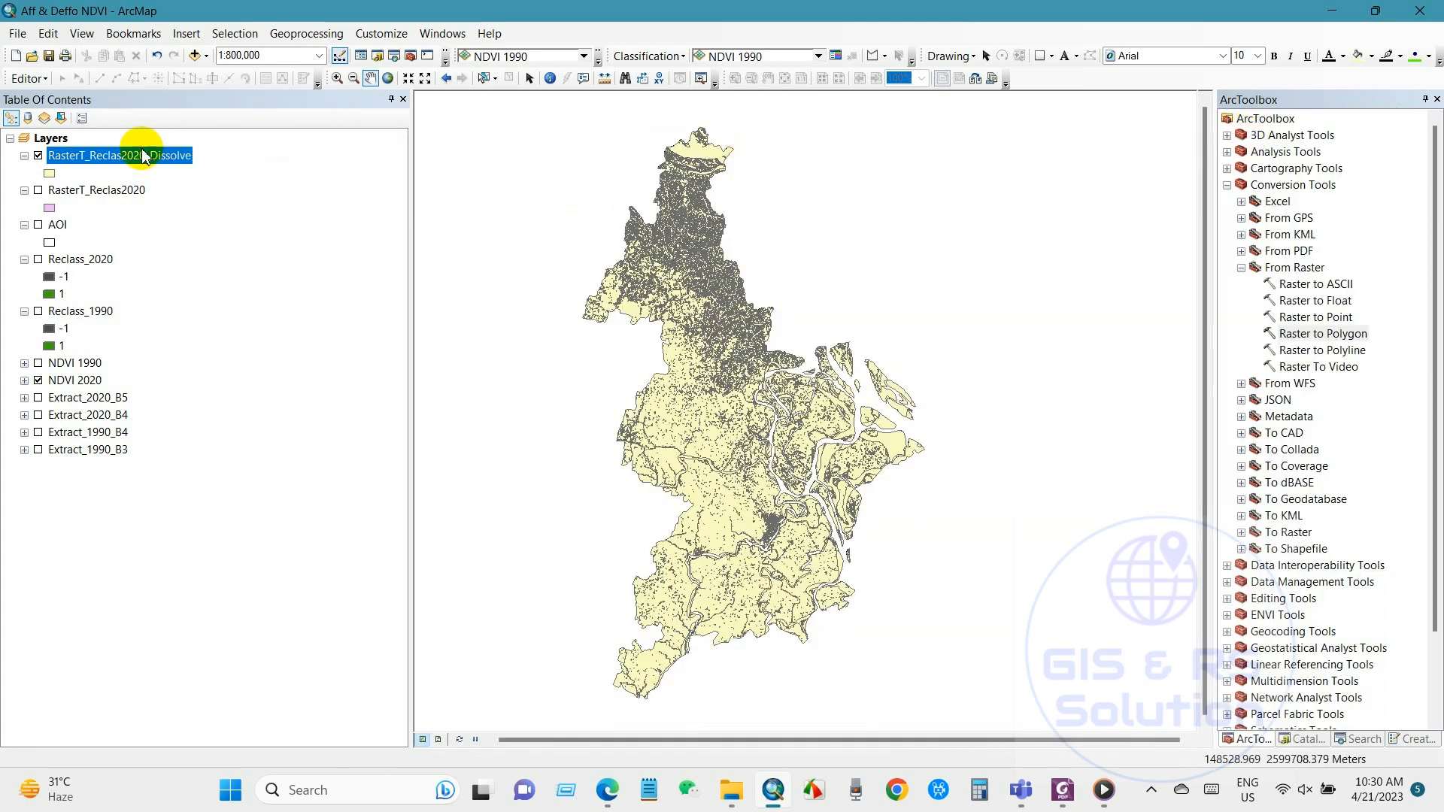
Add a text field named Class_2020 with length 50 to the attribute table of RasterT_Reclas2020_Dissolve
right_click(144, 156)
click(194, 204)
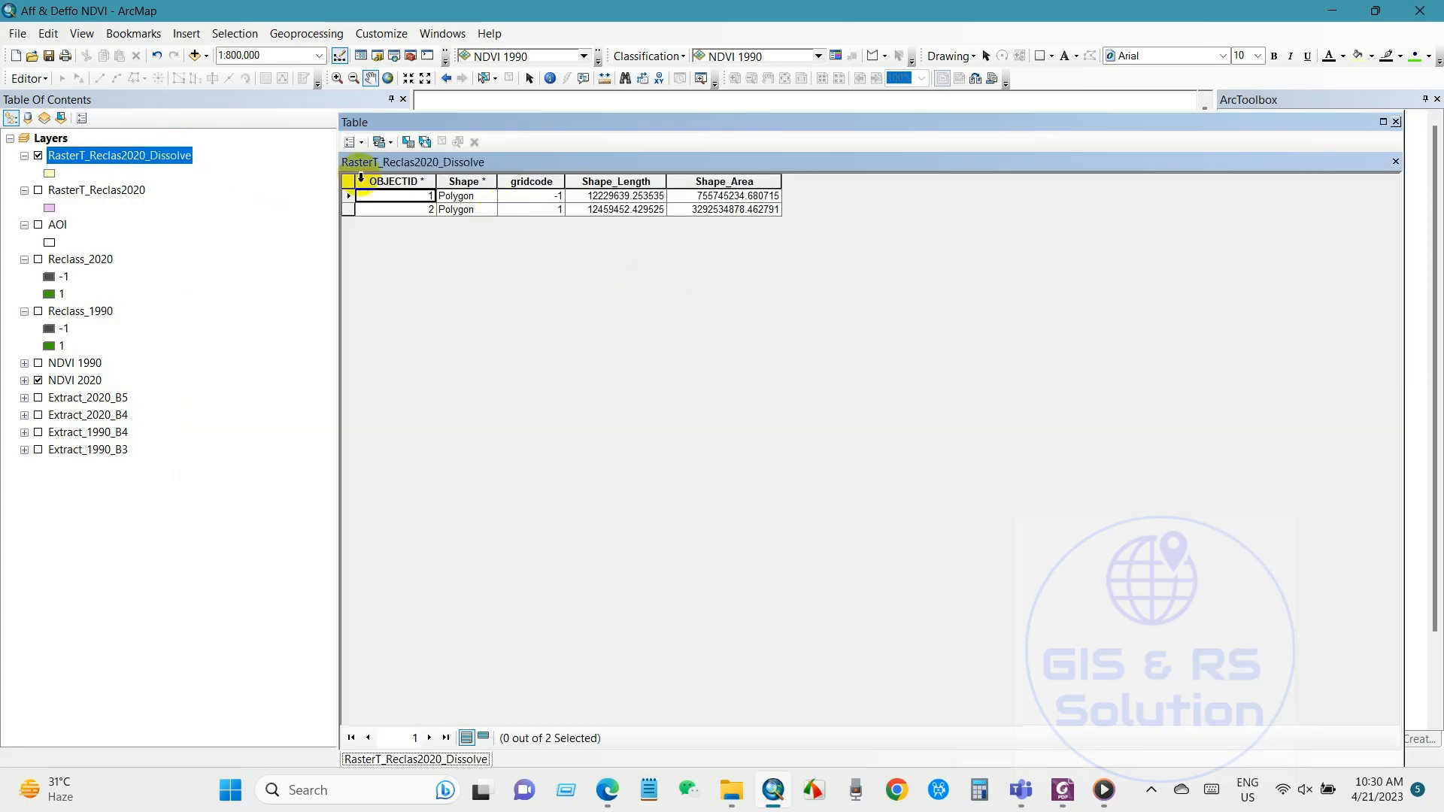
click(361, 144)
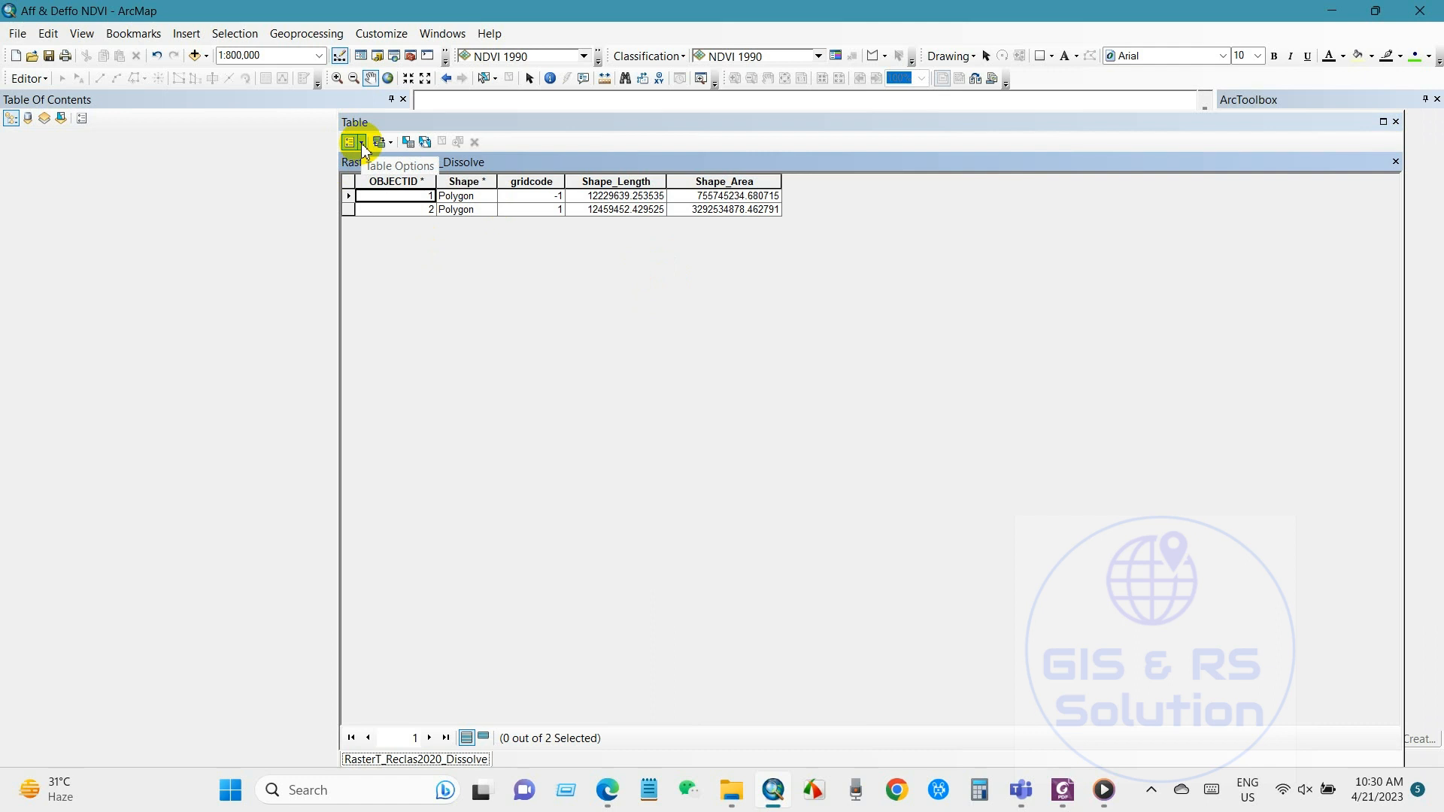
click(398, 264)
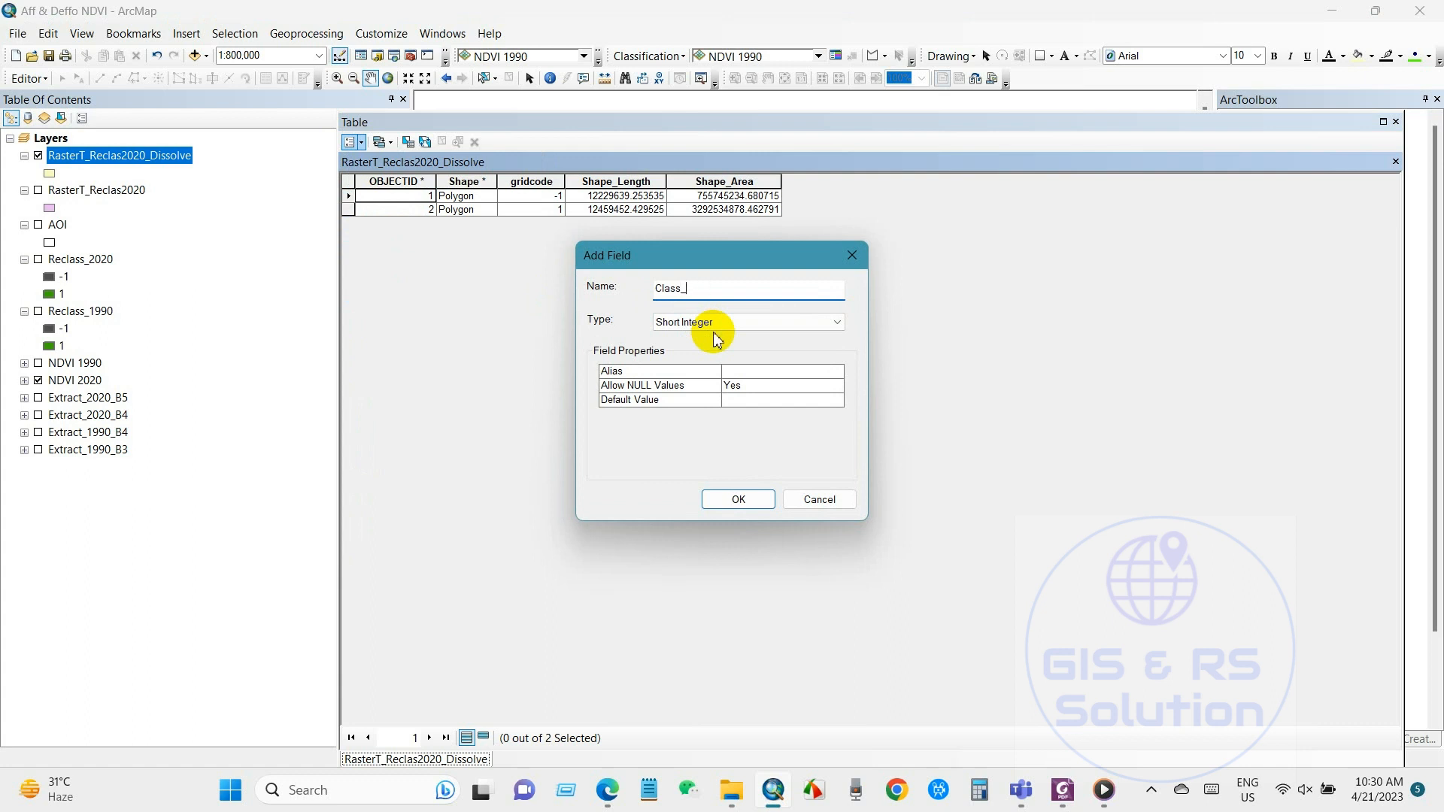
click(691, 323)
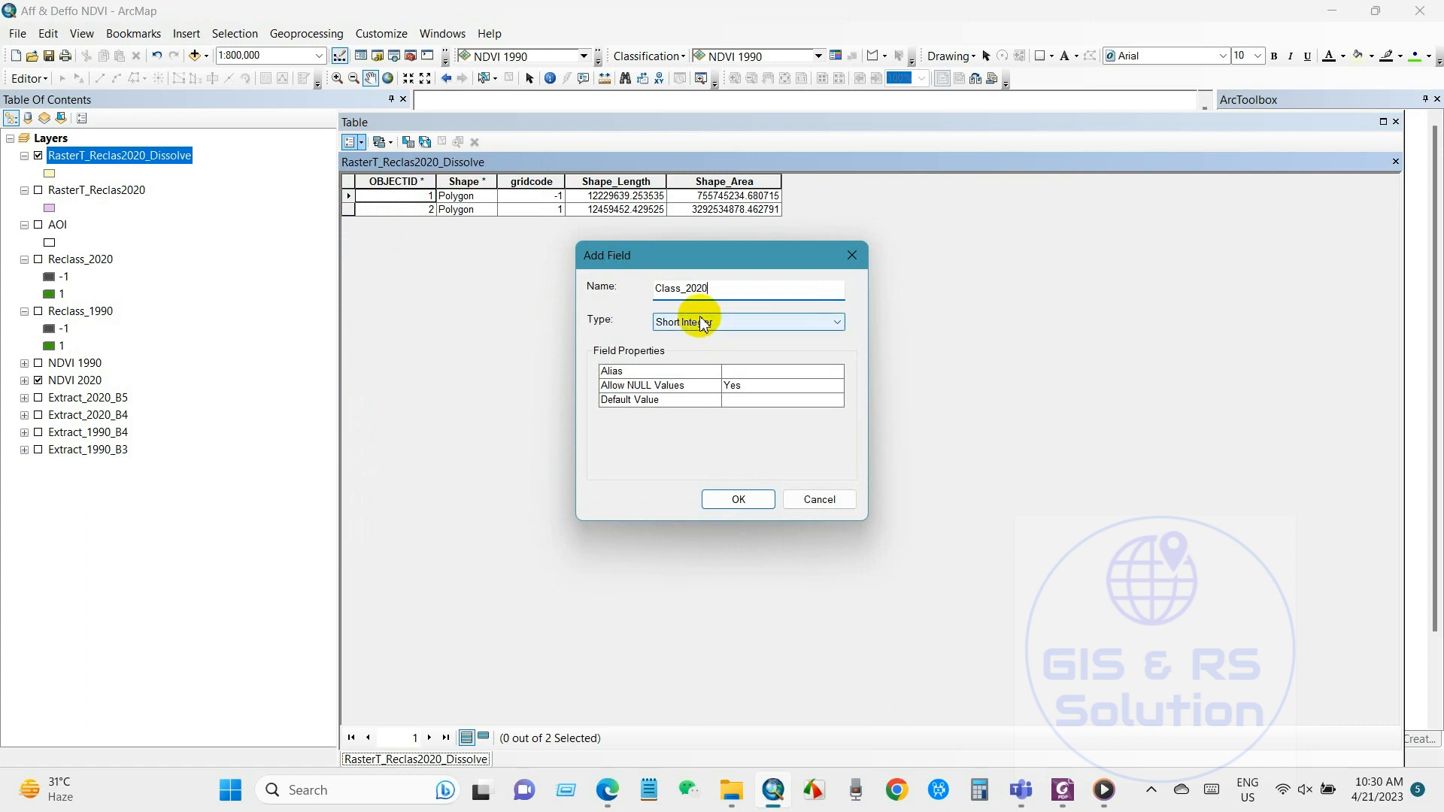
click(674, 388)
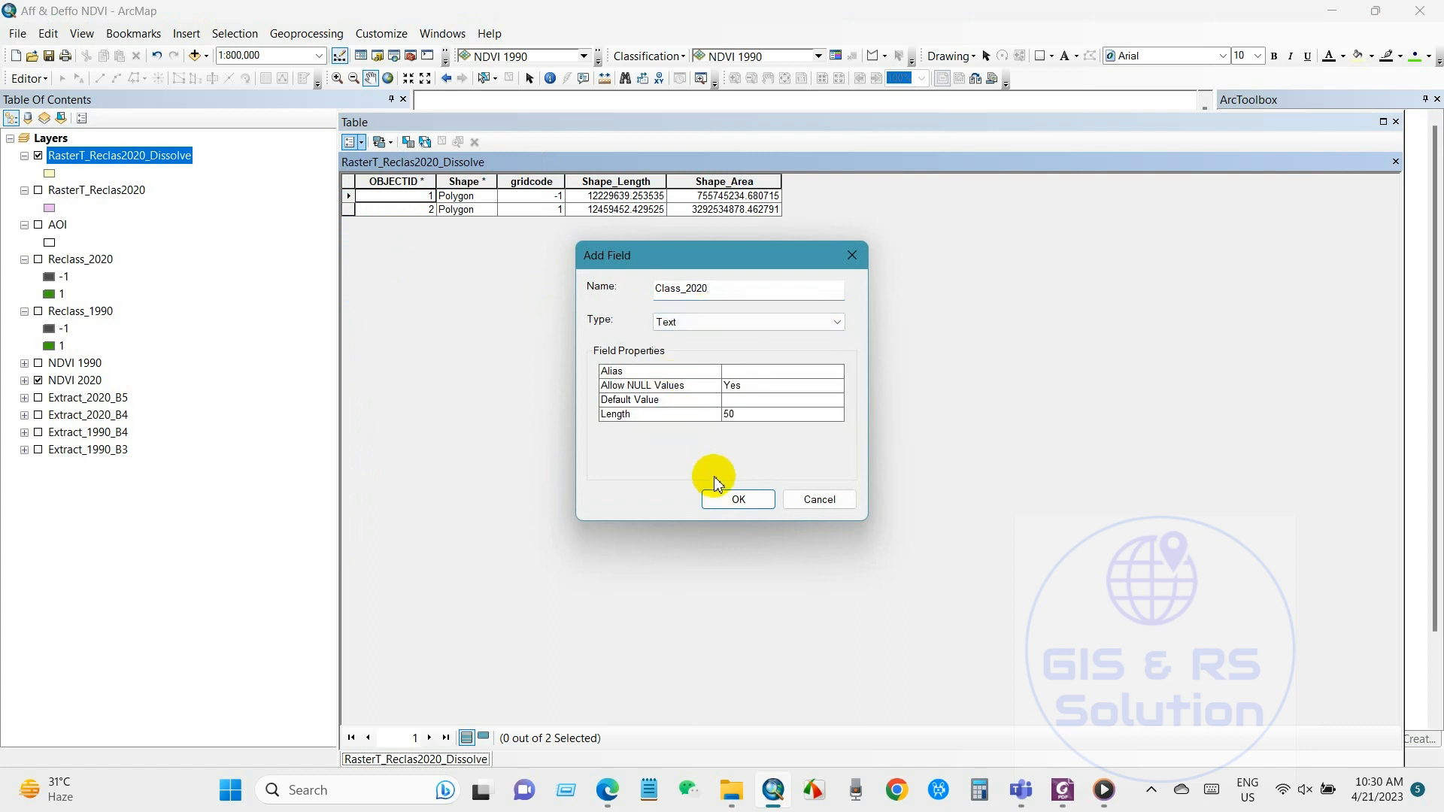
click(733, 499)
Start an edit session on the RasterT_Reclas2020_Dissolve layer and continue past the spatial reference notice
click(815, 198)
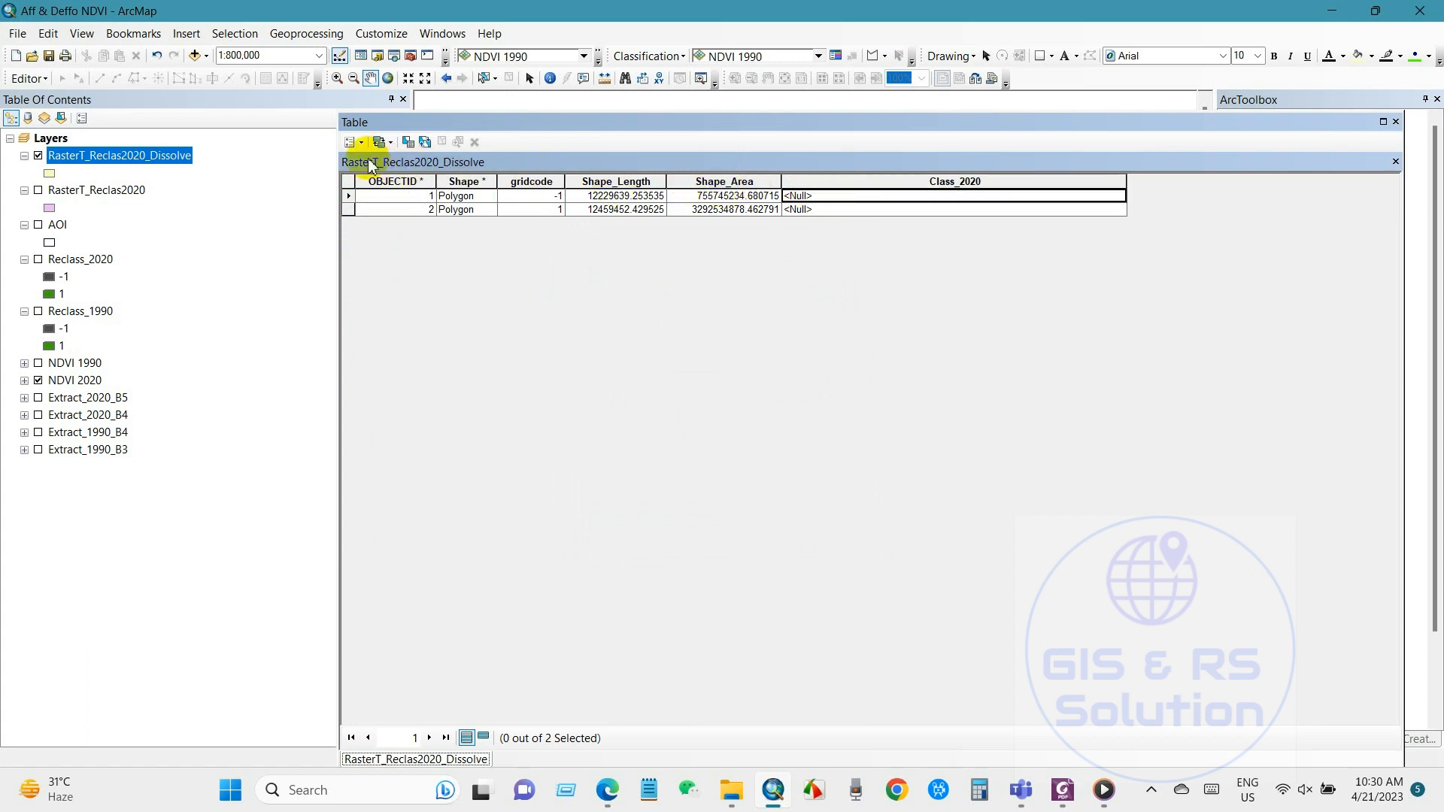
click(27, 81)
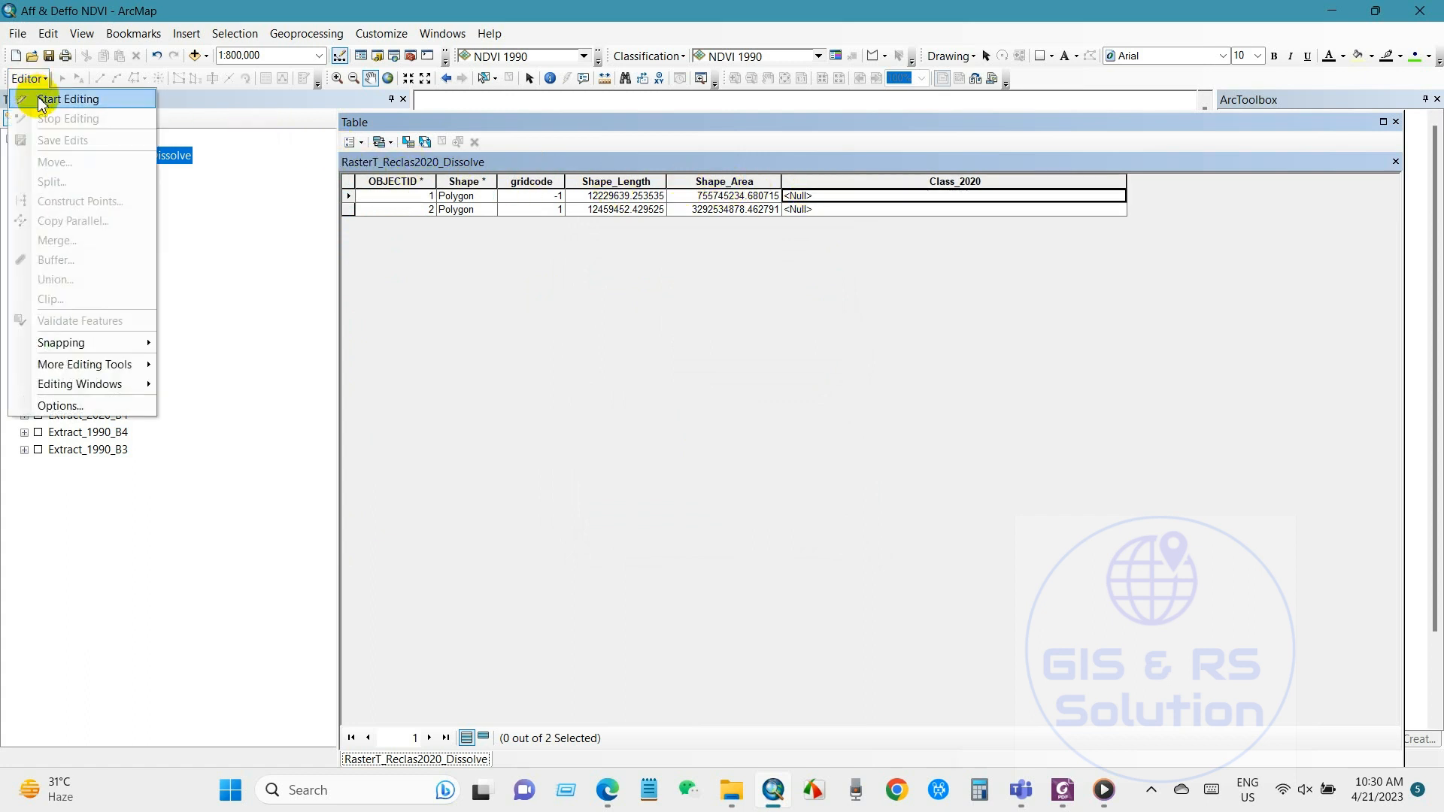
click(40, 101)
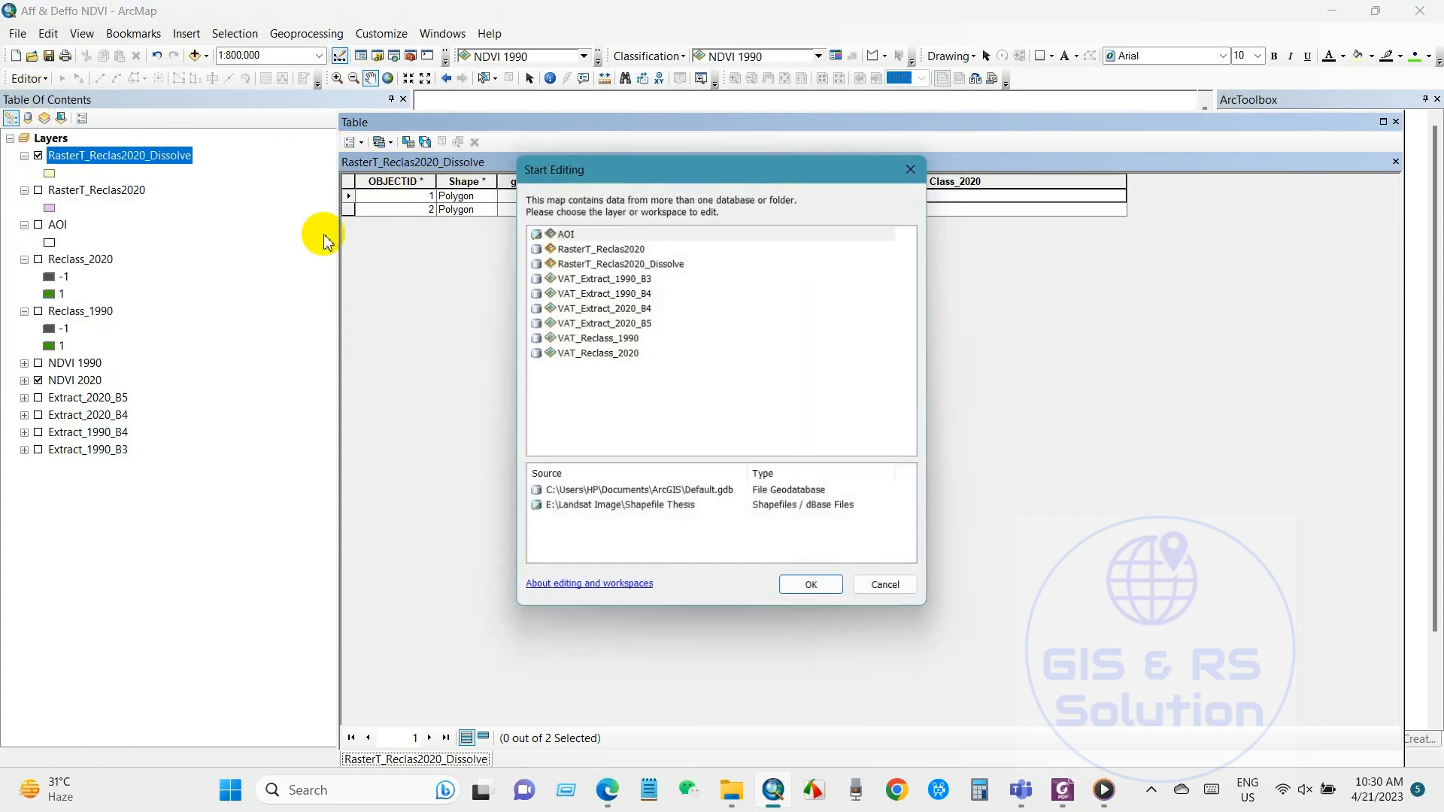
click(594, 250)
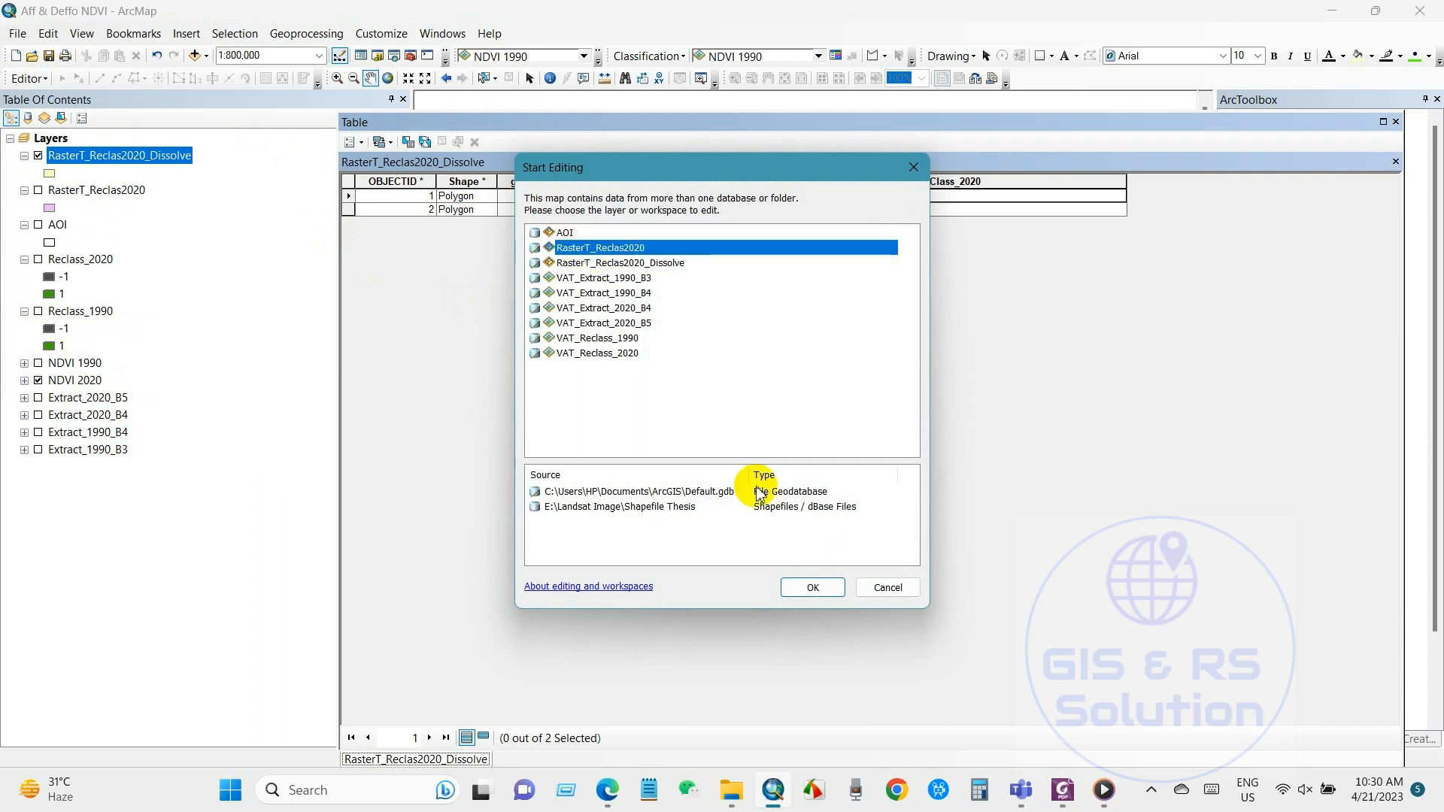
click(646, 277)
click(648, 262)
click(807, 586)
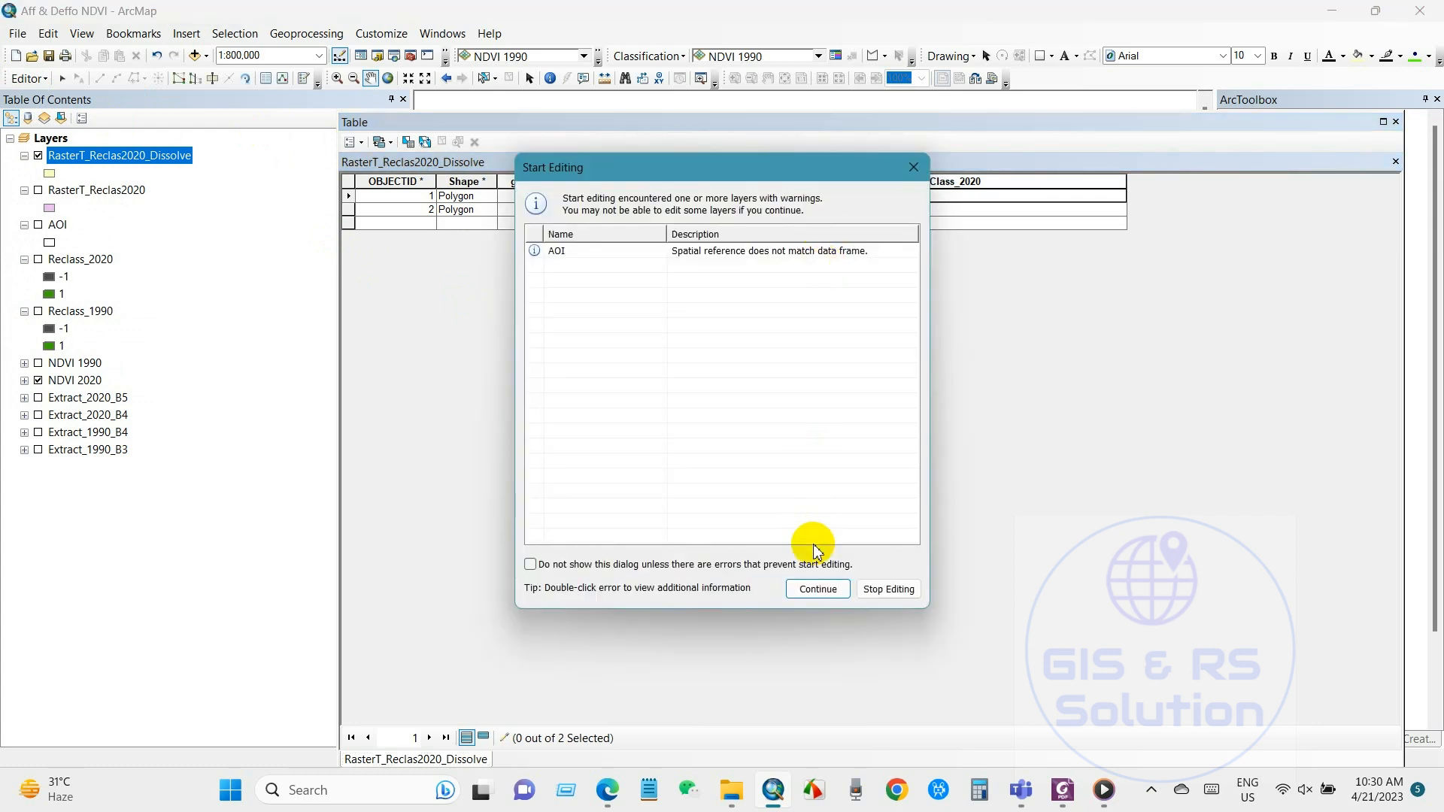
click(818, 587)
Fill in Class_2020 with No Vegetation for gridcode -1 and Vegetation for gridcode 1
click(817, 197)
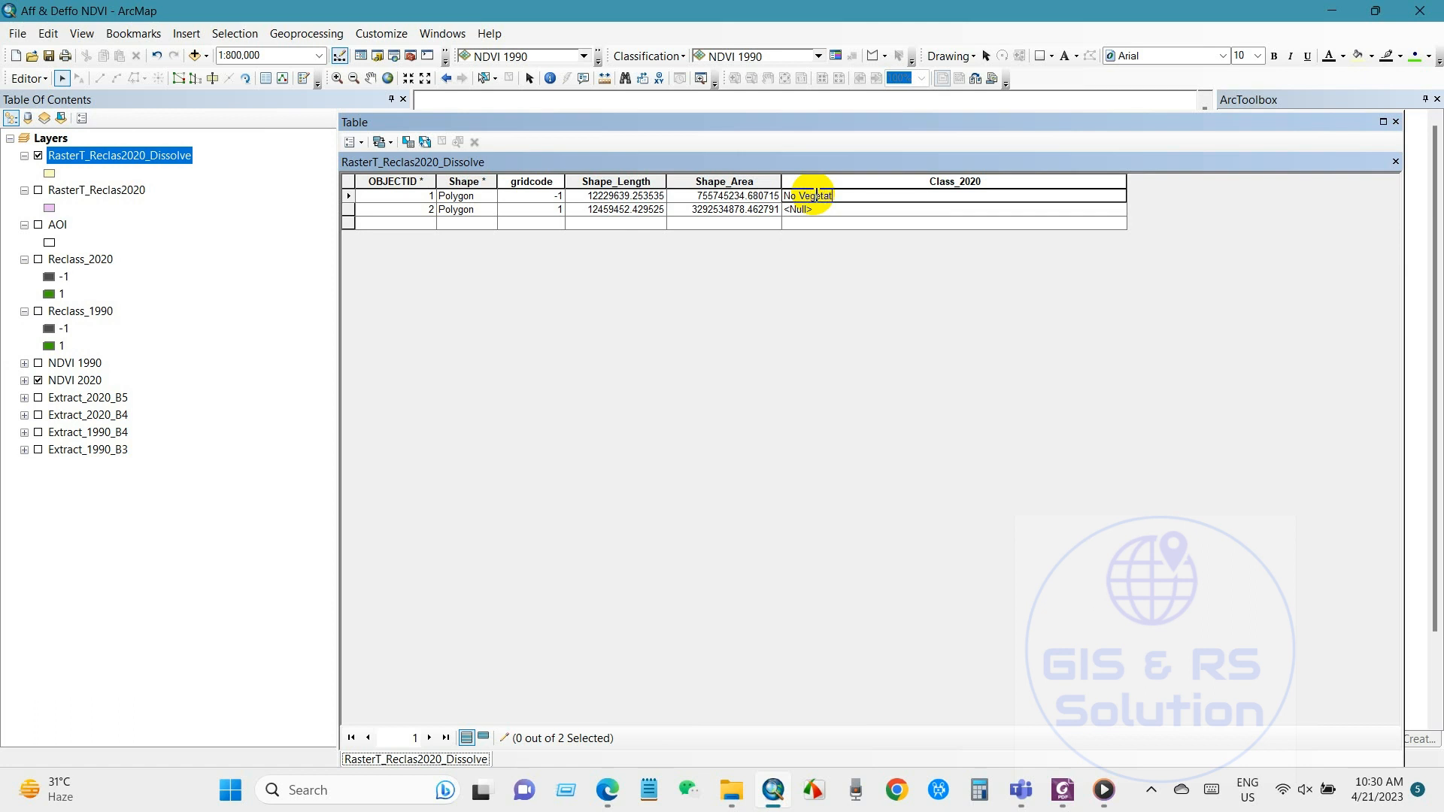
click(815, 207)
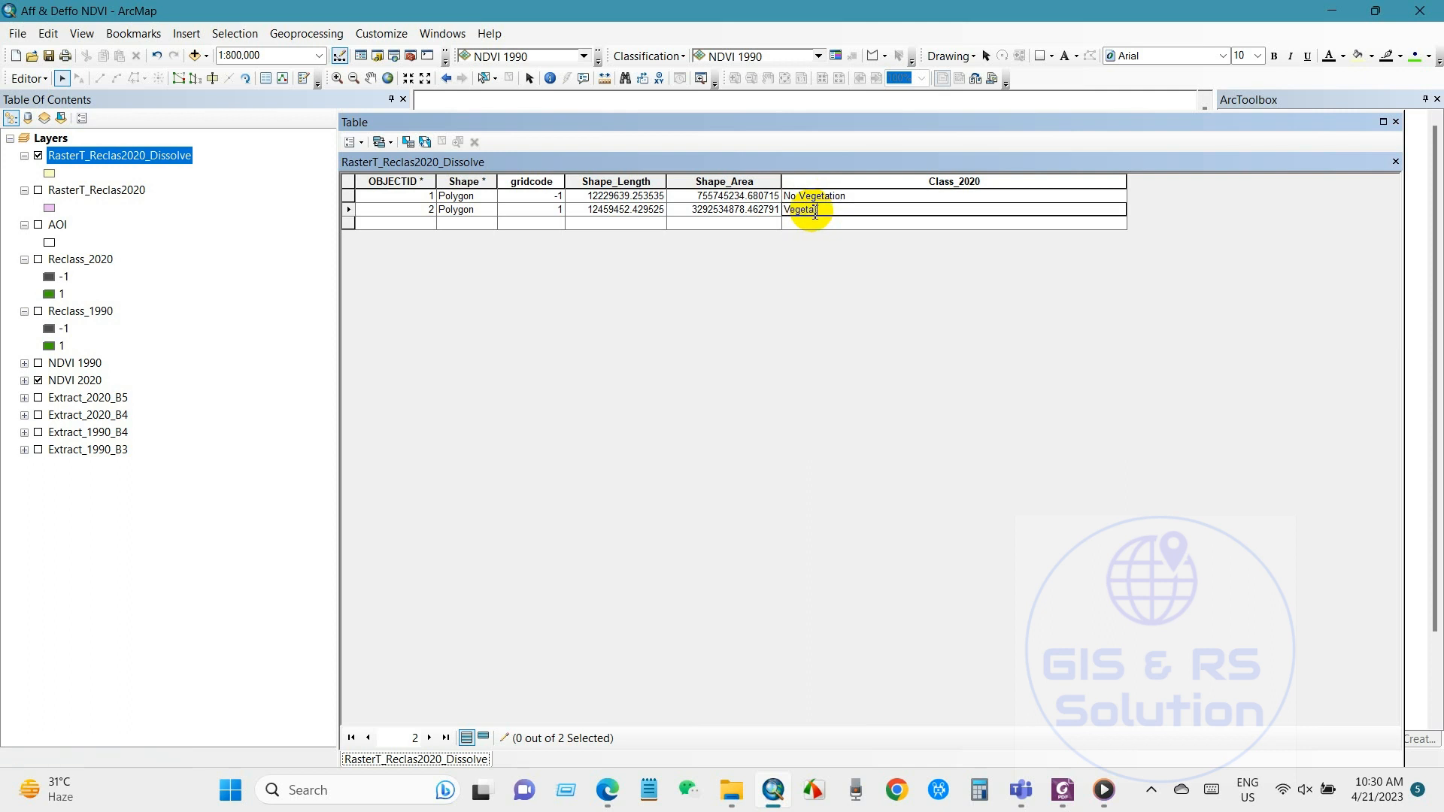
key(Return)
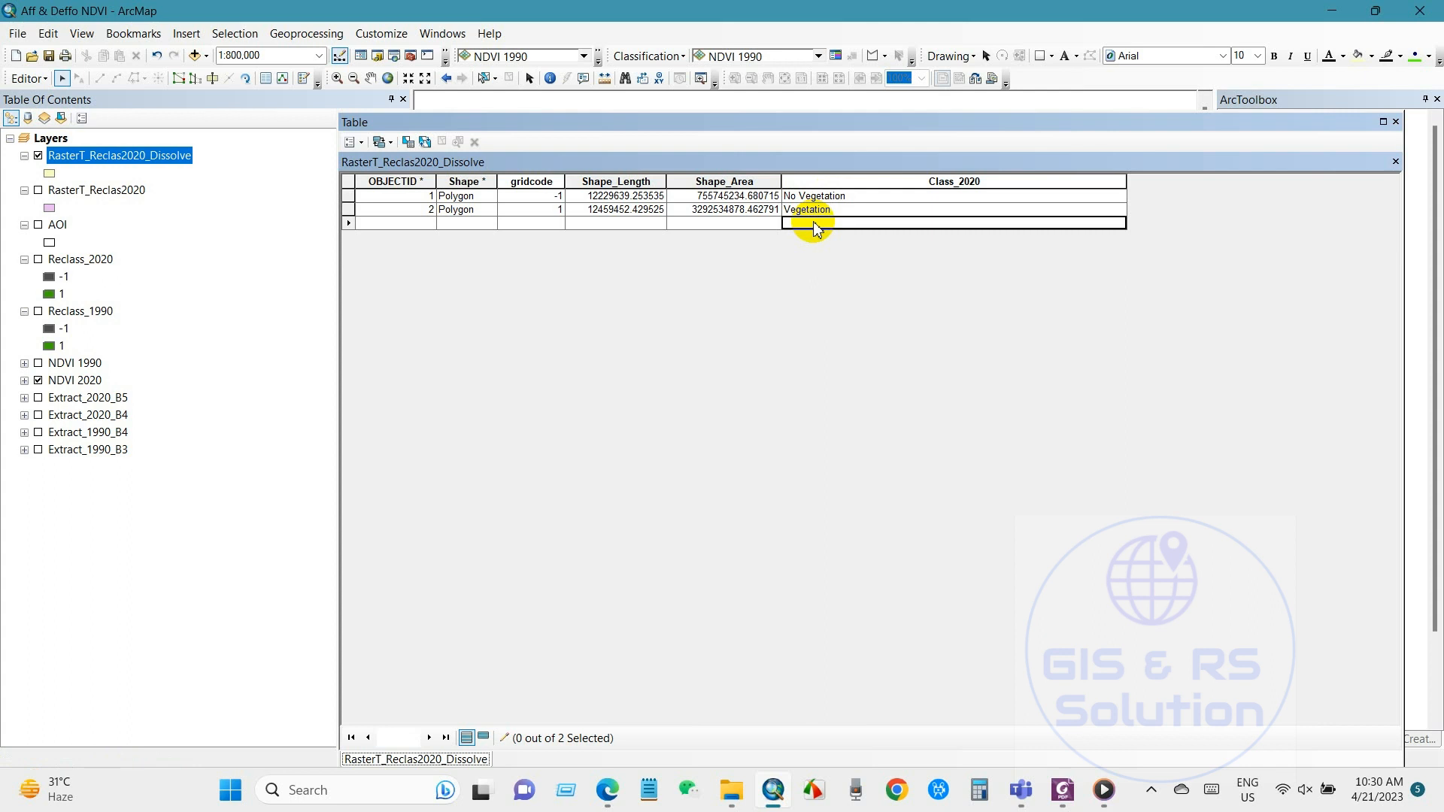
Save the map document and end the edit session, keeping the Class_2020 edits
click(362, 142)
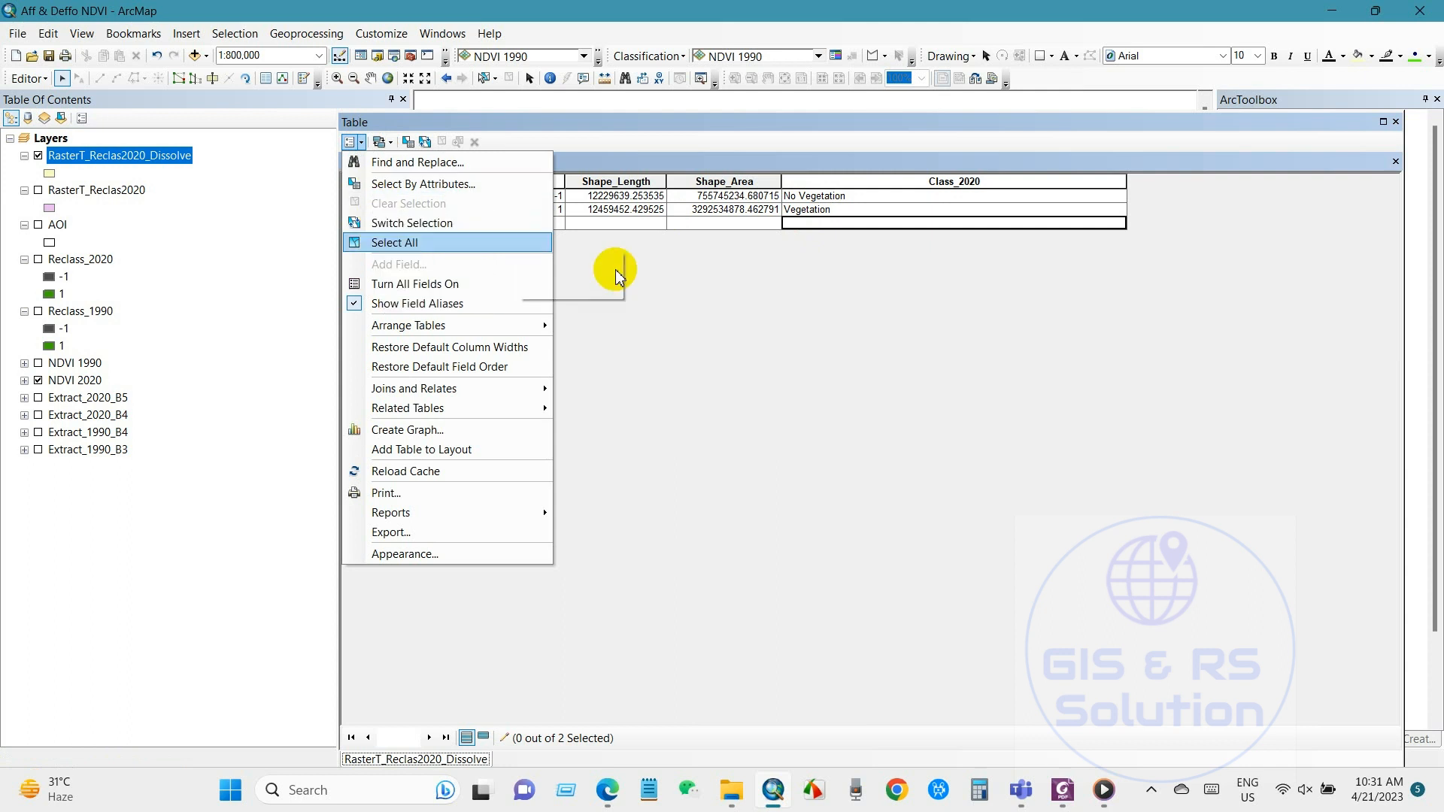
click(724, 294)
click(50, 59)
click(27, 78)
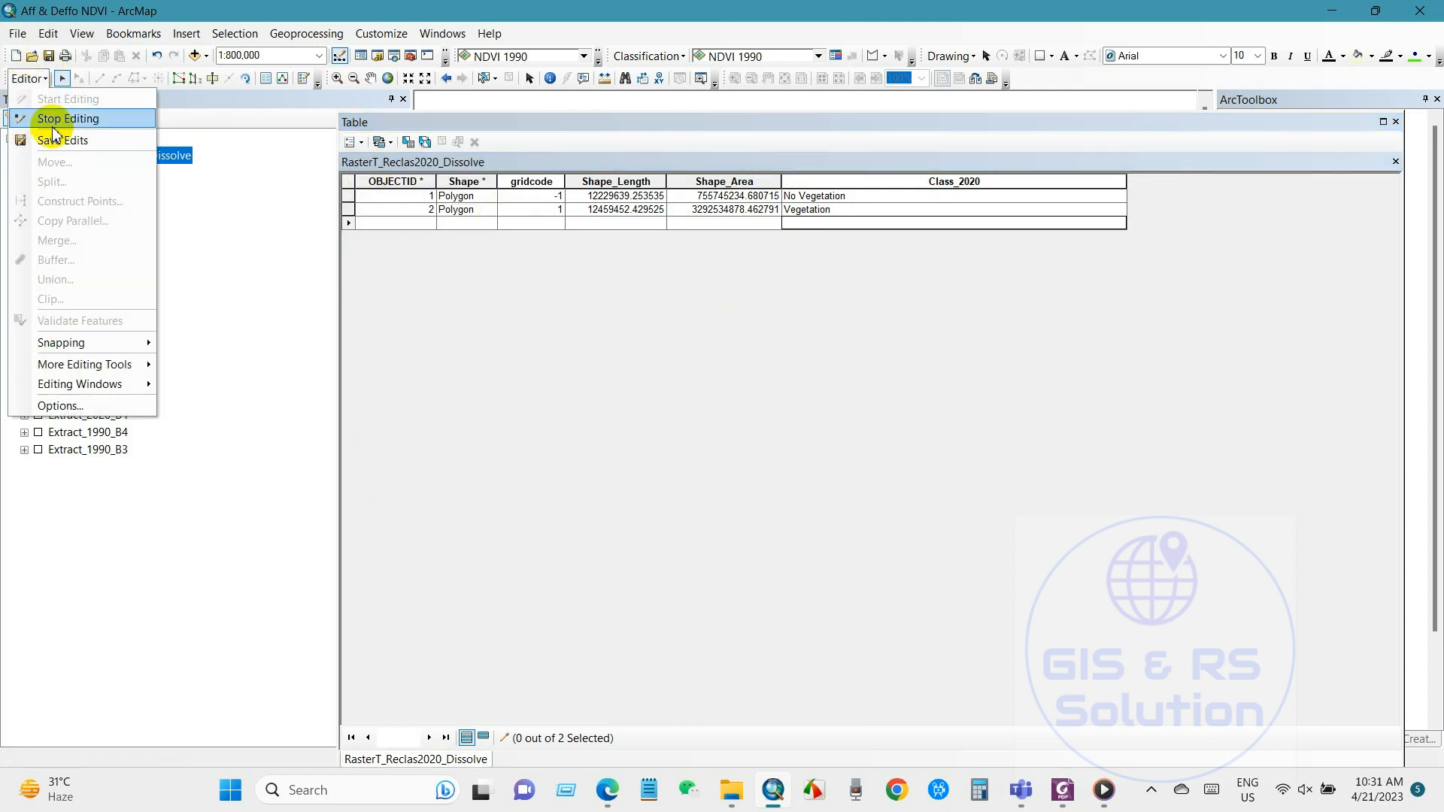
click(56, 117)
click(631, 453)
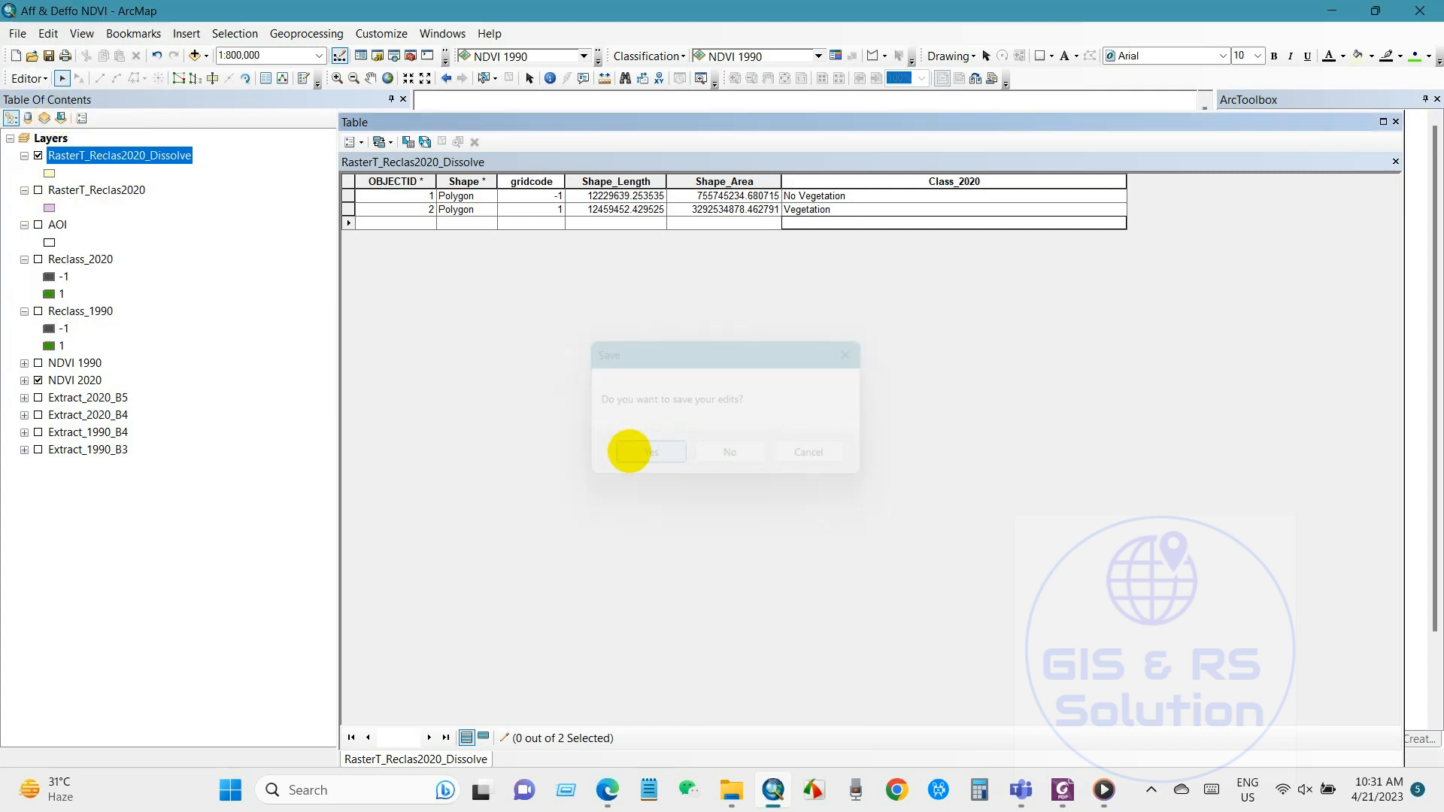
Add a Double field named Area_2020 to the attribute table of RasterT_Reclas2020_Dissolve
click(364, 147)
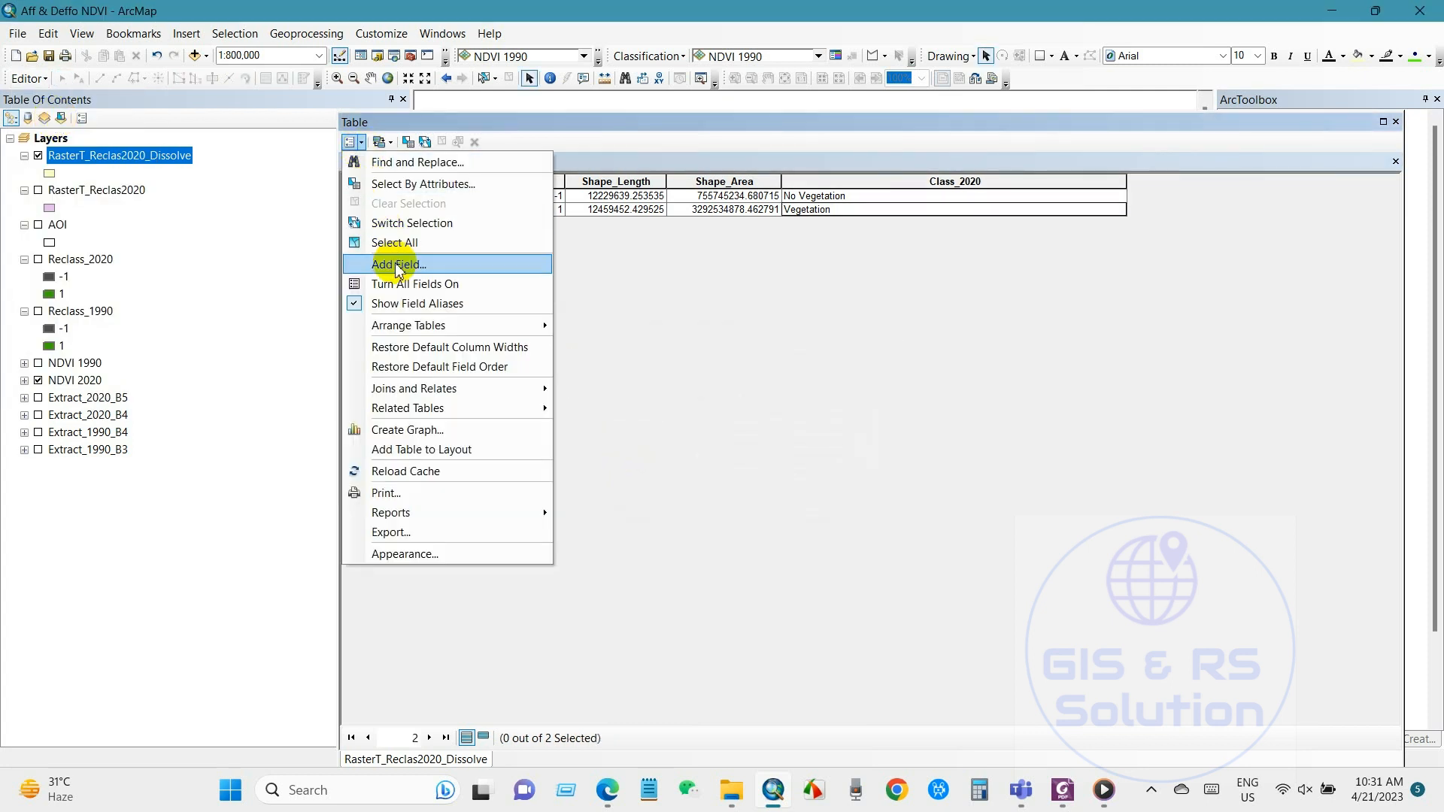
click(422, 266)
text(Area_2020)
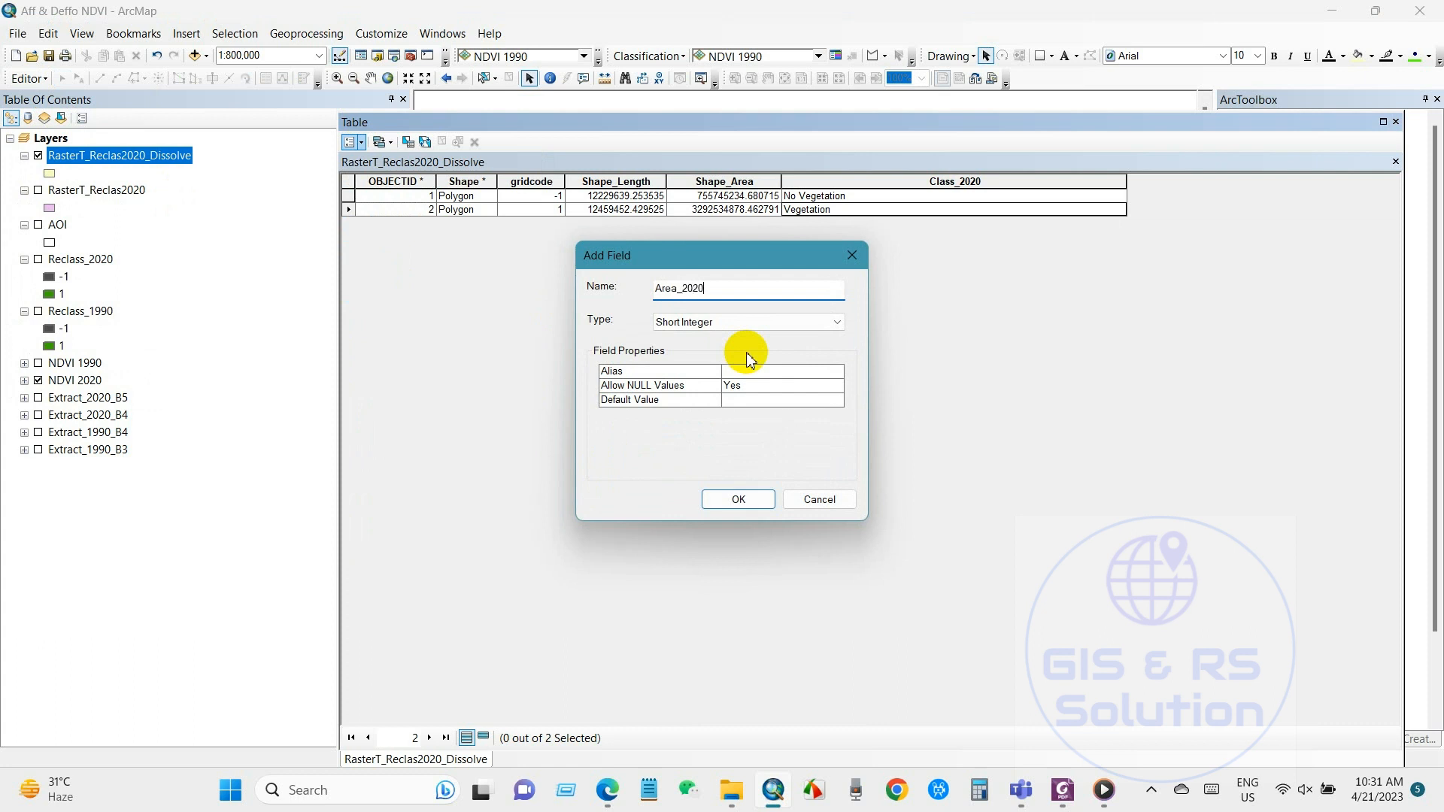
click(715, 320)
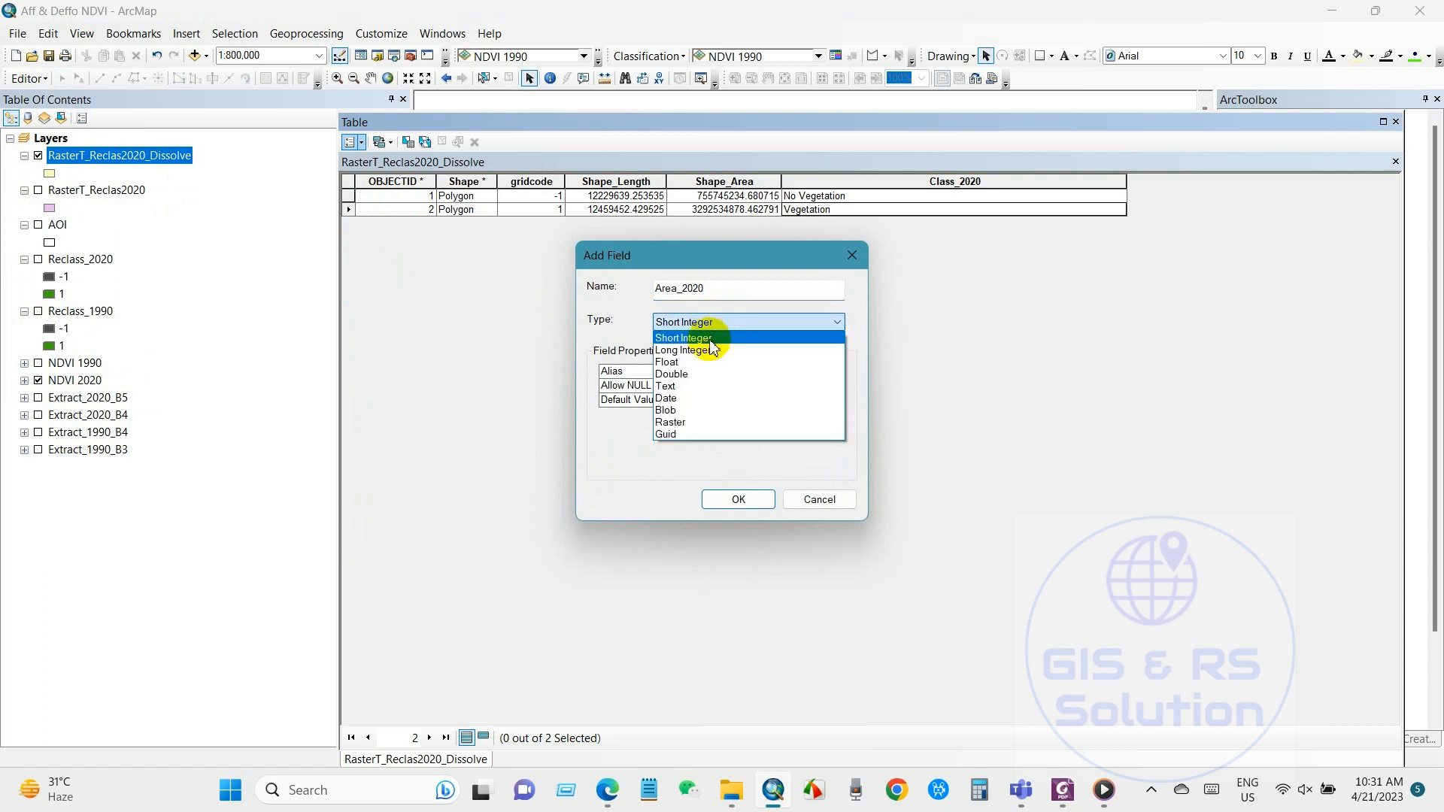
click(690, 375)
click(735, 499)
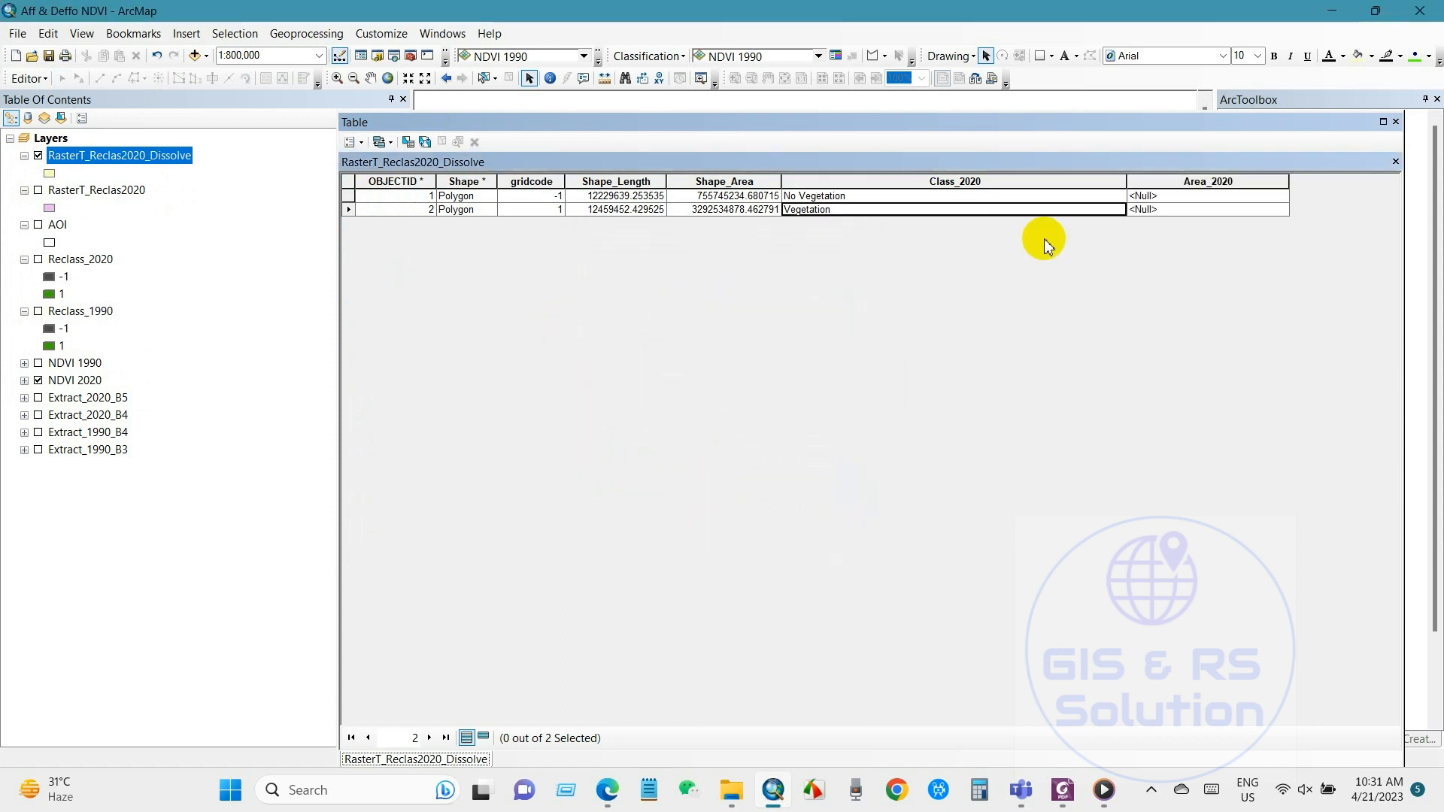
Calculate the Area_2020 field as polygon area in square kilometers using the data source's coordinate system, and close the table
right_click(1190, 183)
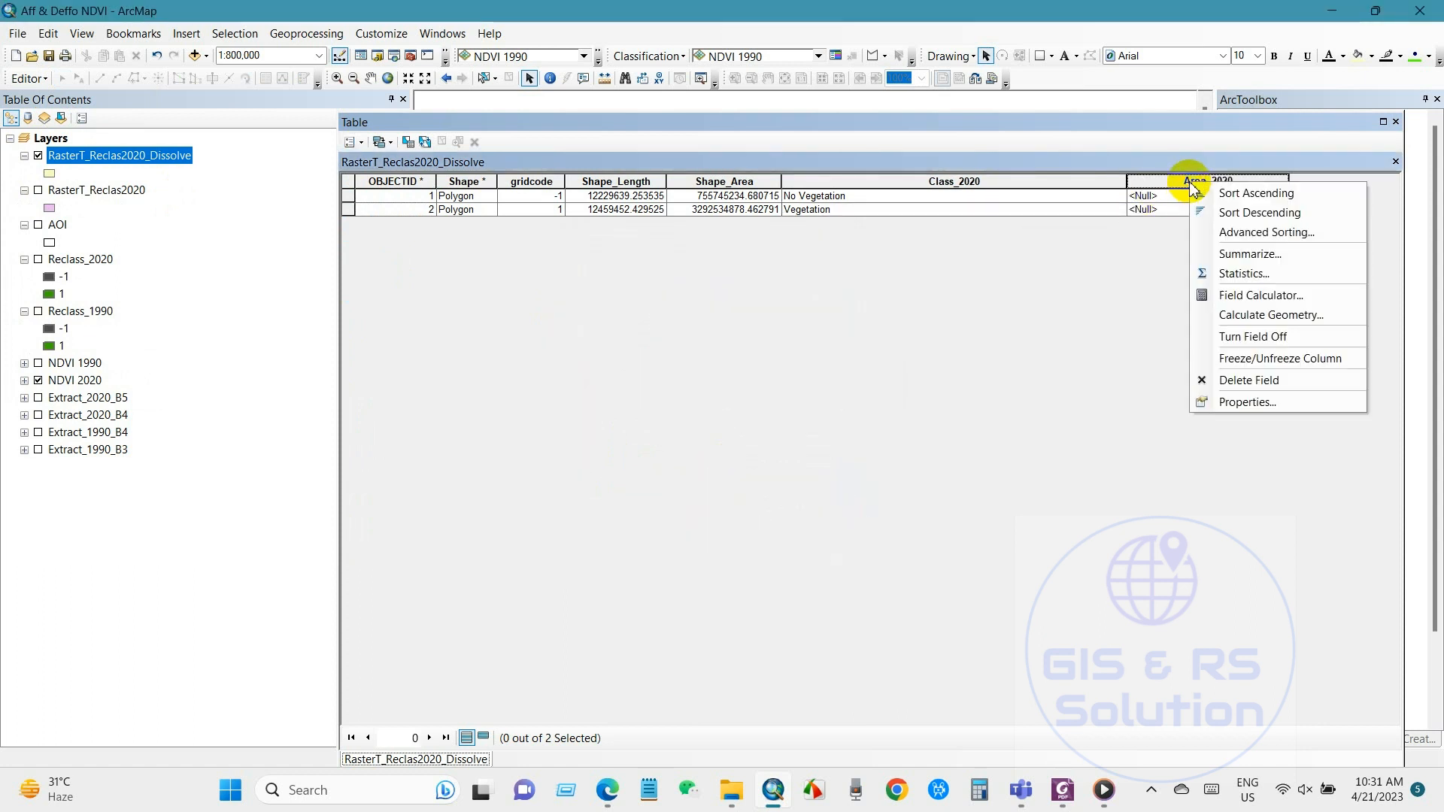
click(1252, 314)
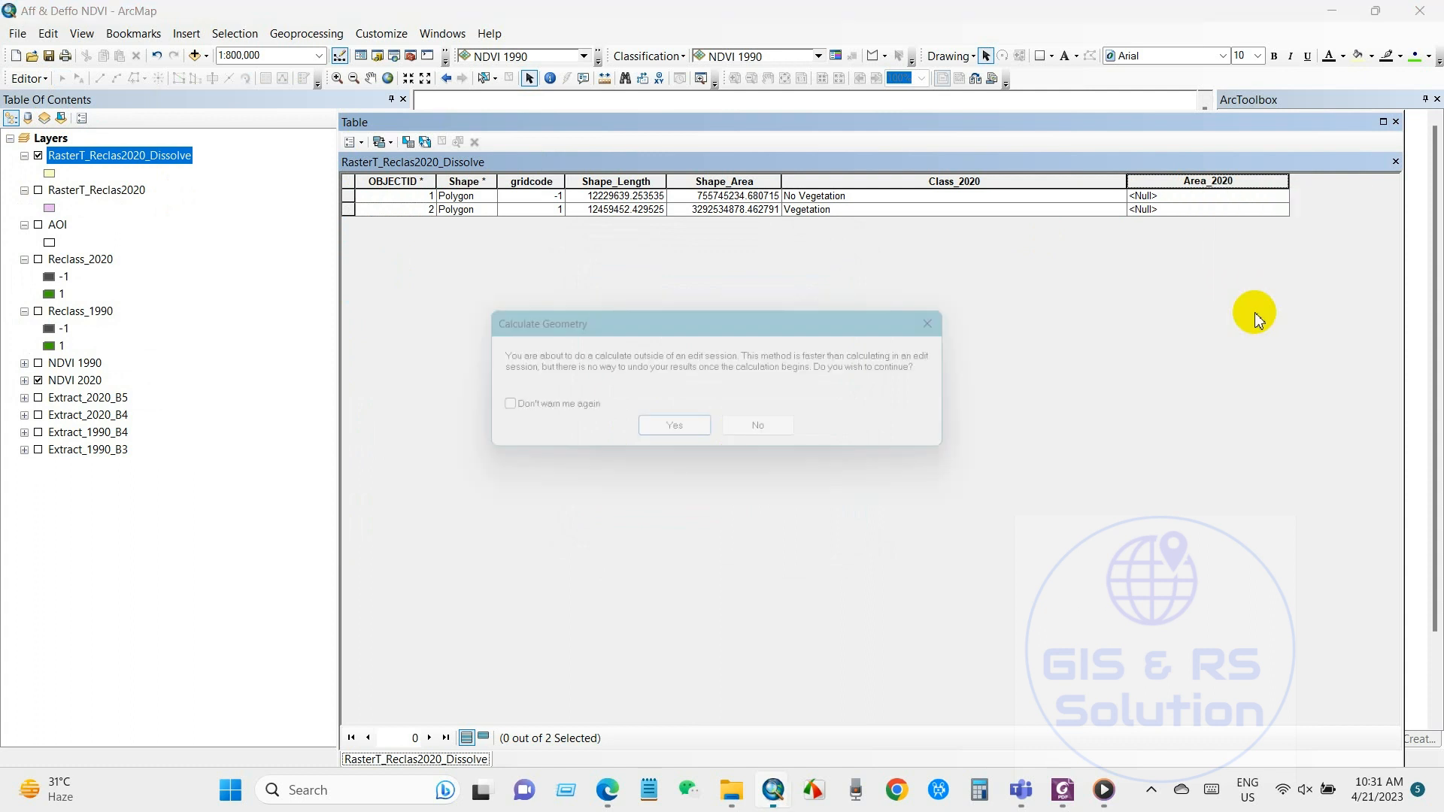
click(676, 436)
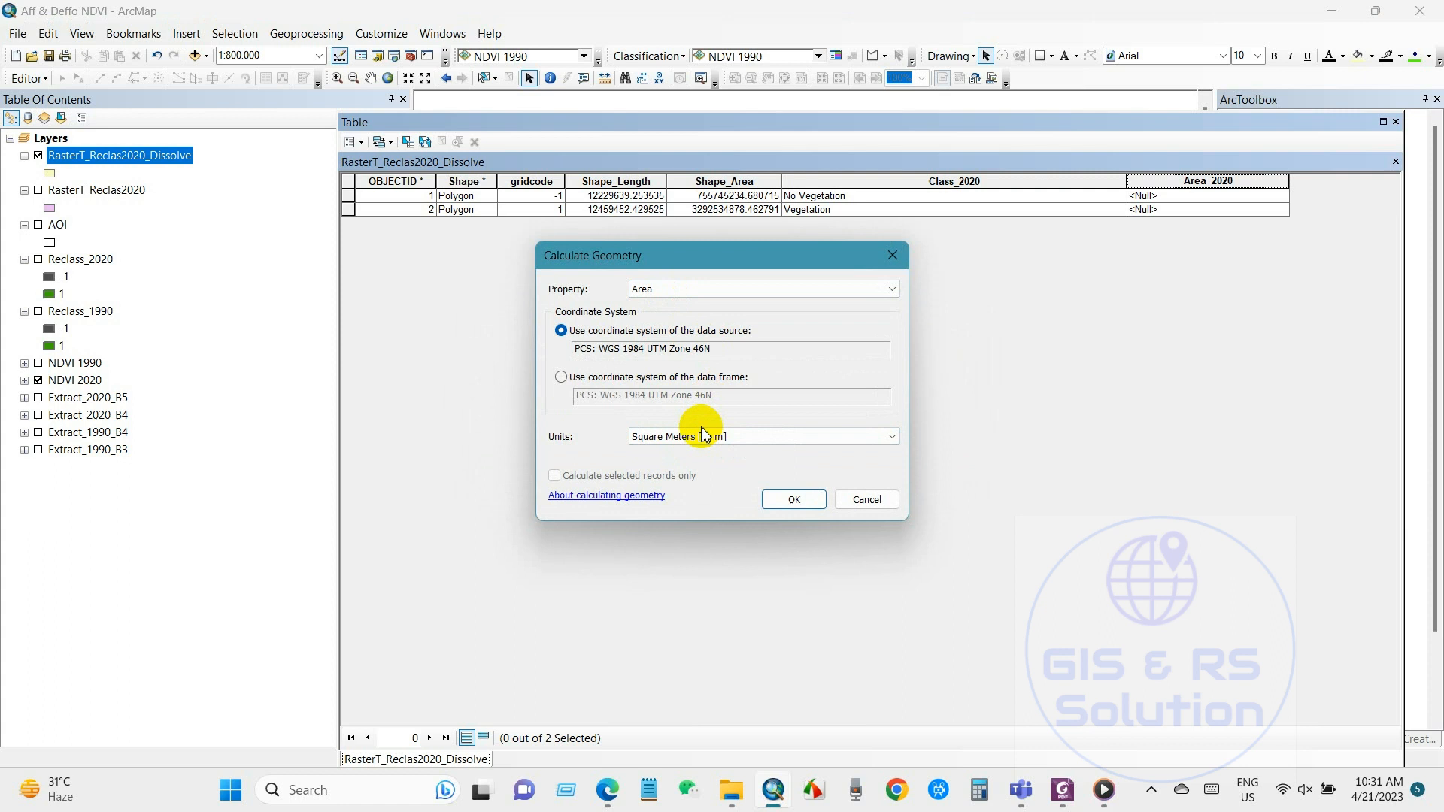
click(710, 438)
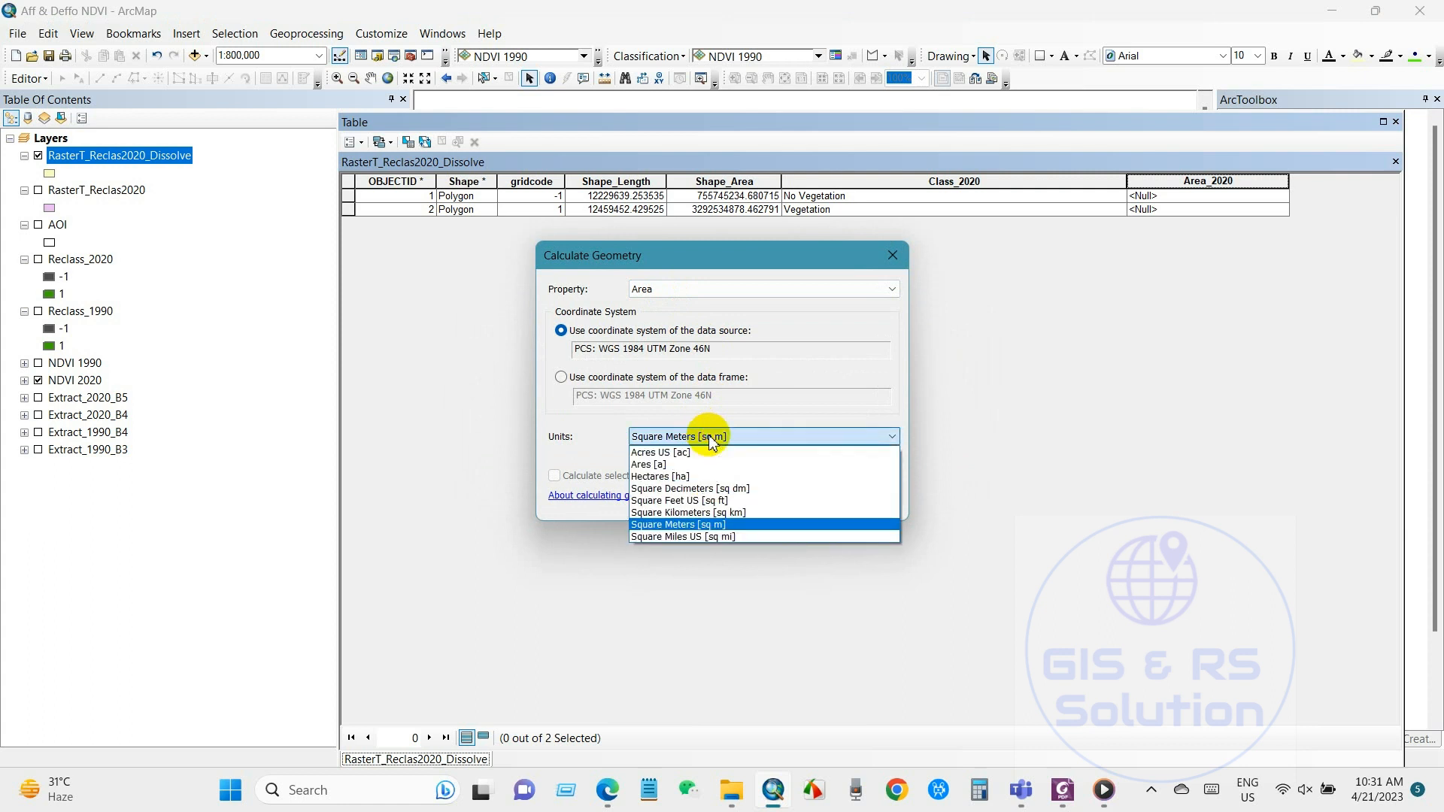
click(688, 512)
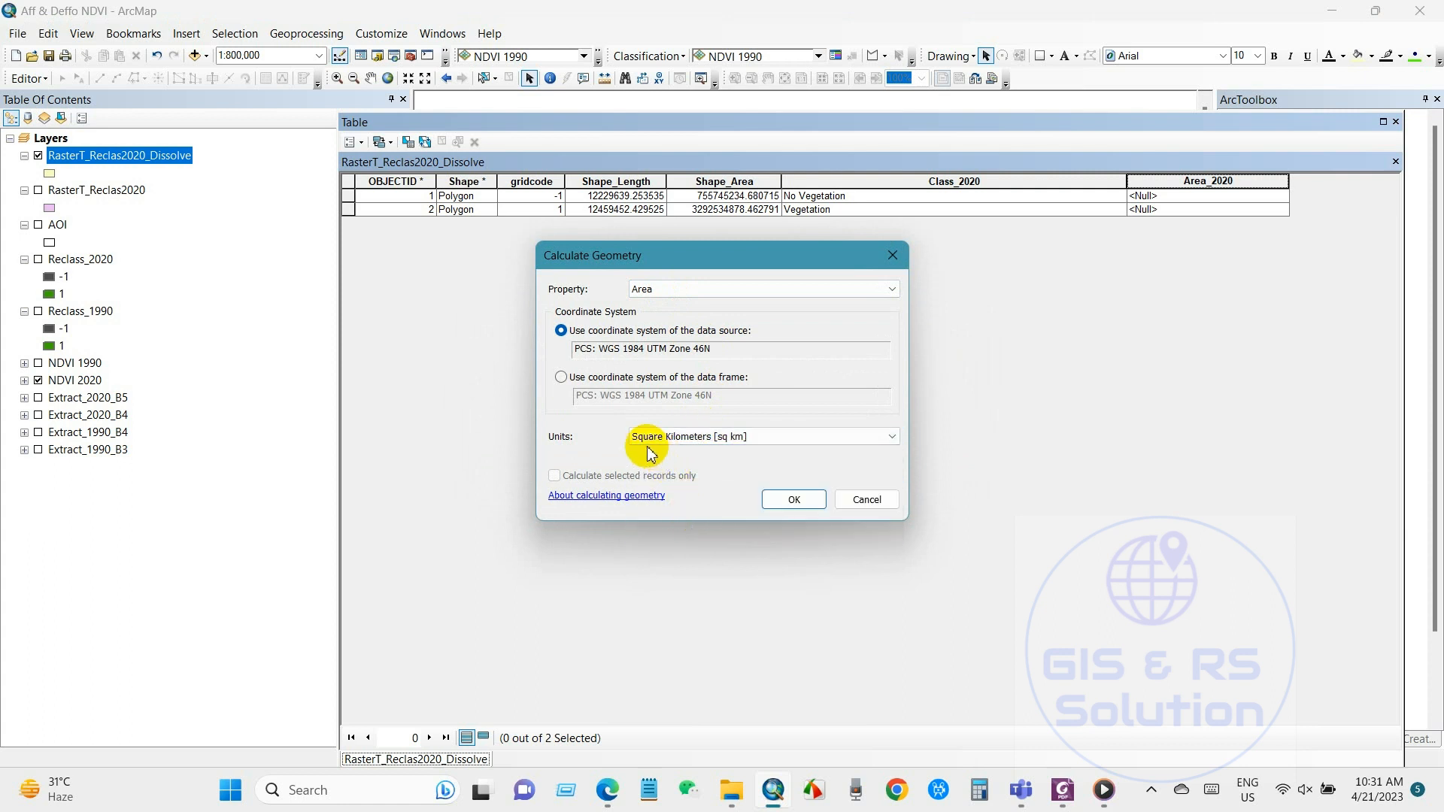
click(792, 501)
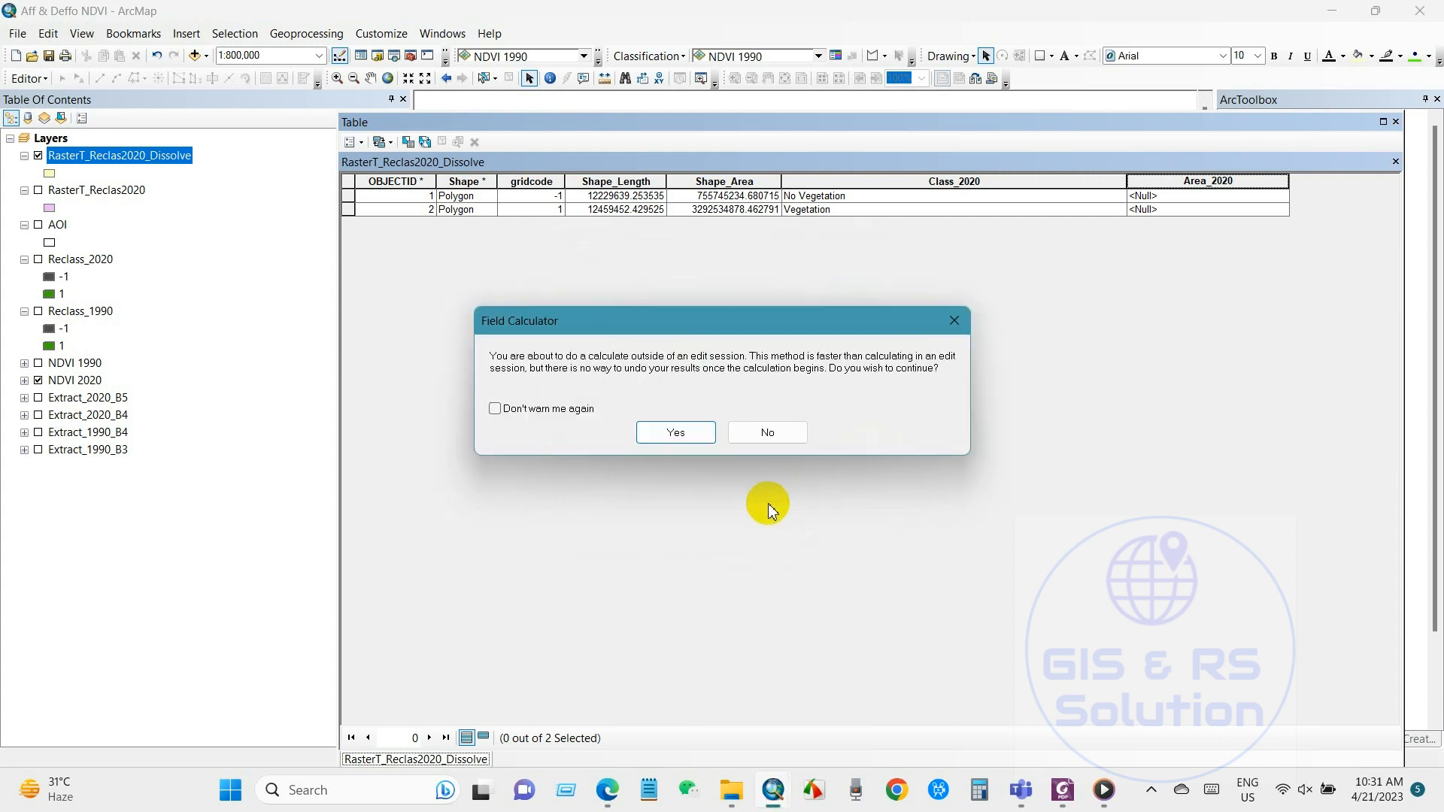
click(664, 435)
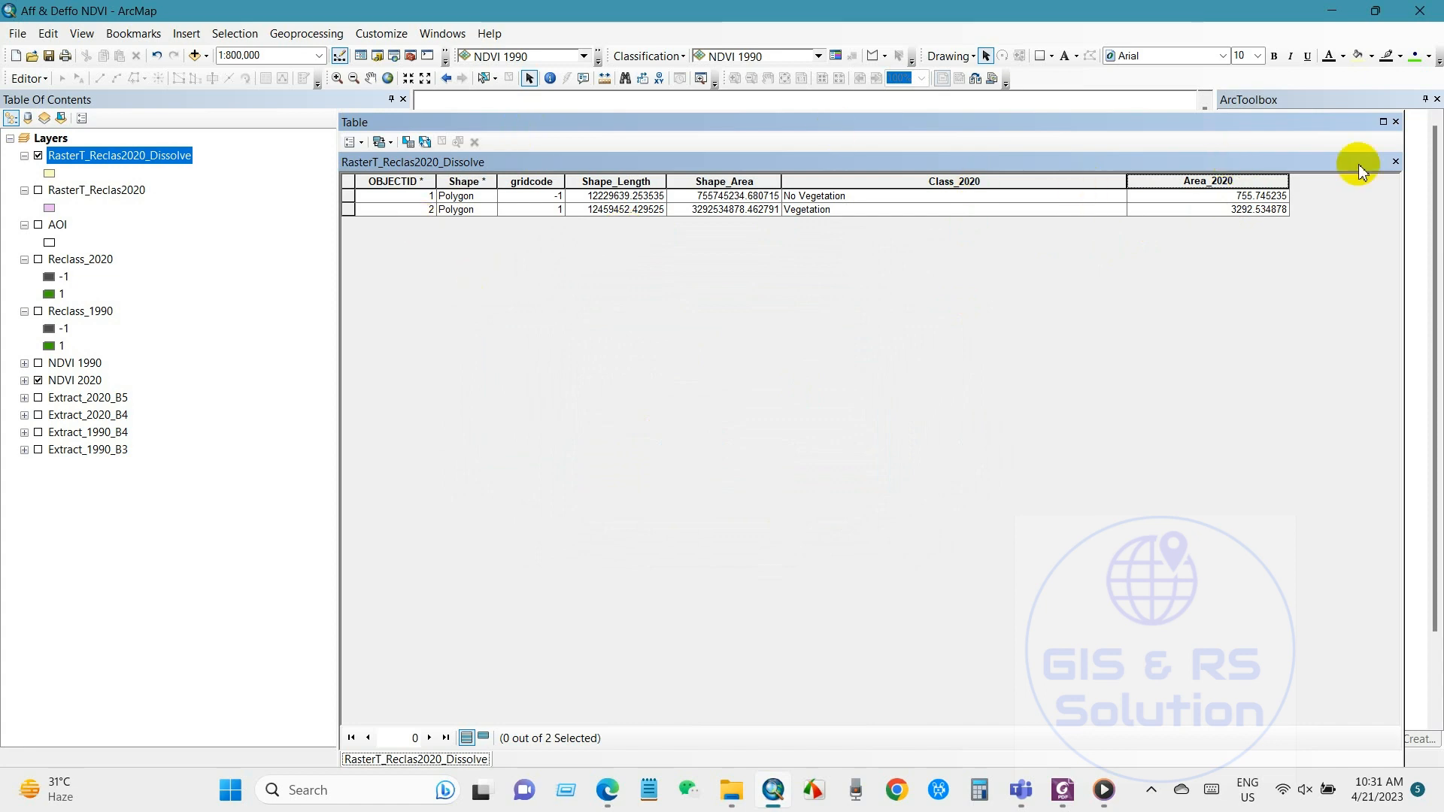
click(1395, 122)
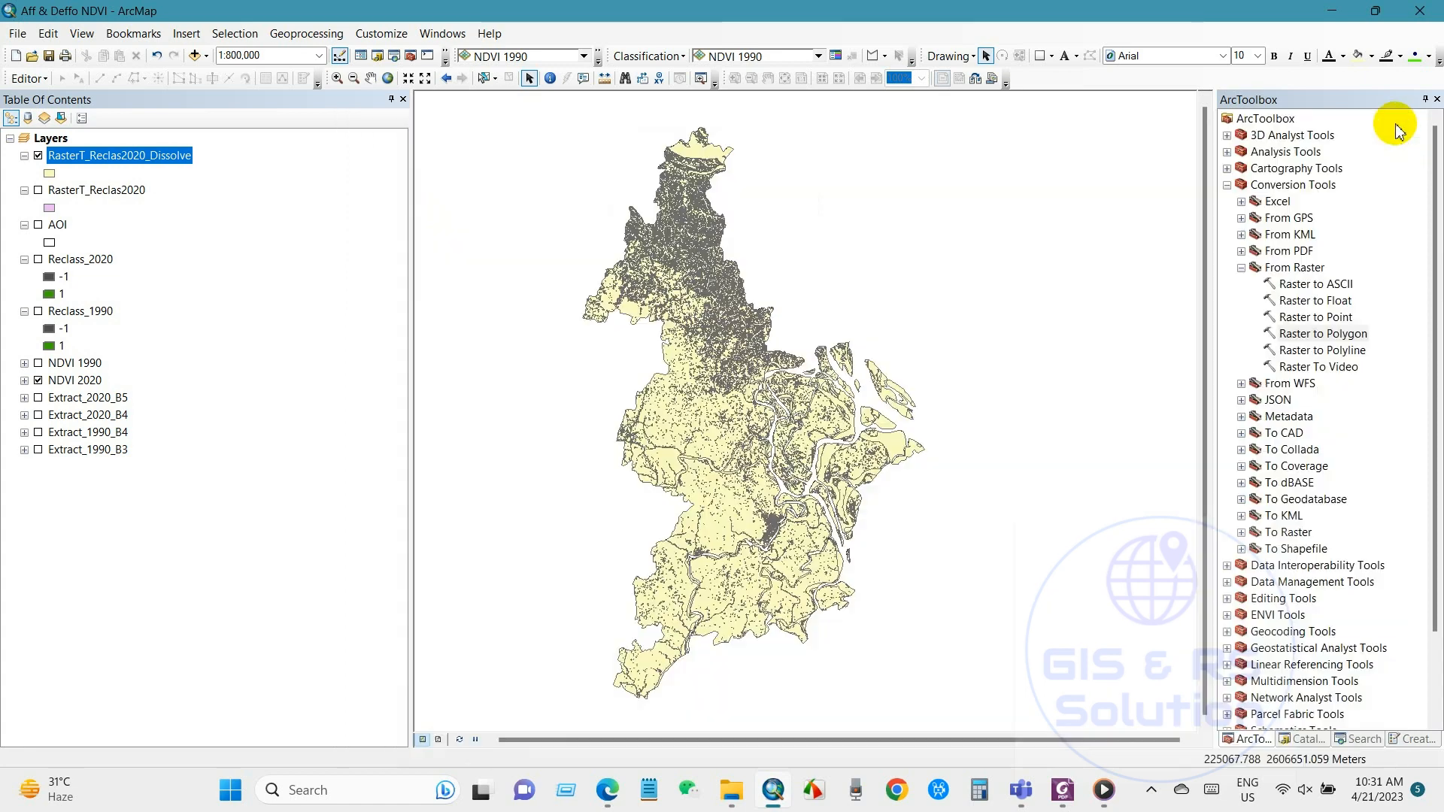
Collapse the RasterT_Reclas2020 and Reclass_2020 legends, and show Reclass_1990 in place of RasterT_Reclas2020_Dissolve
click(24, 191)
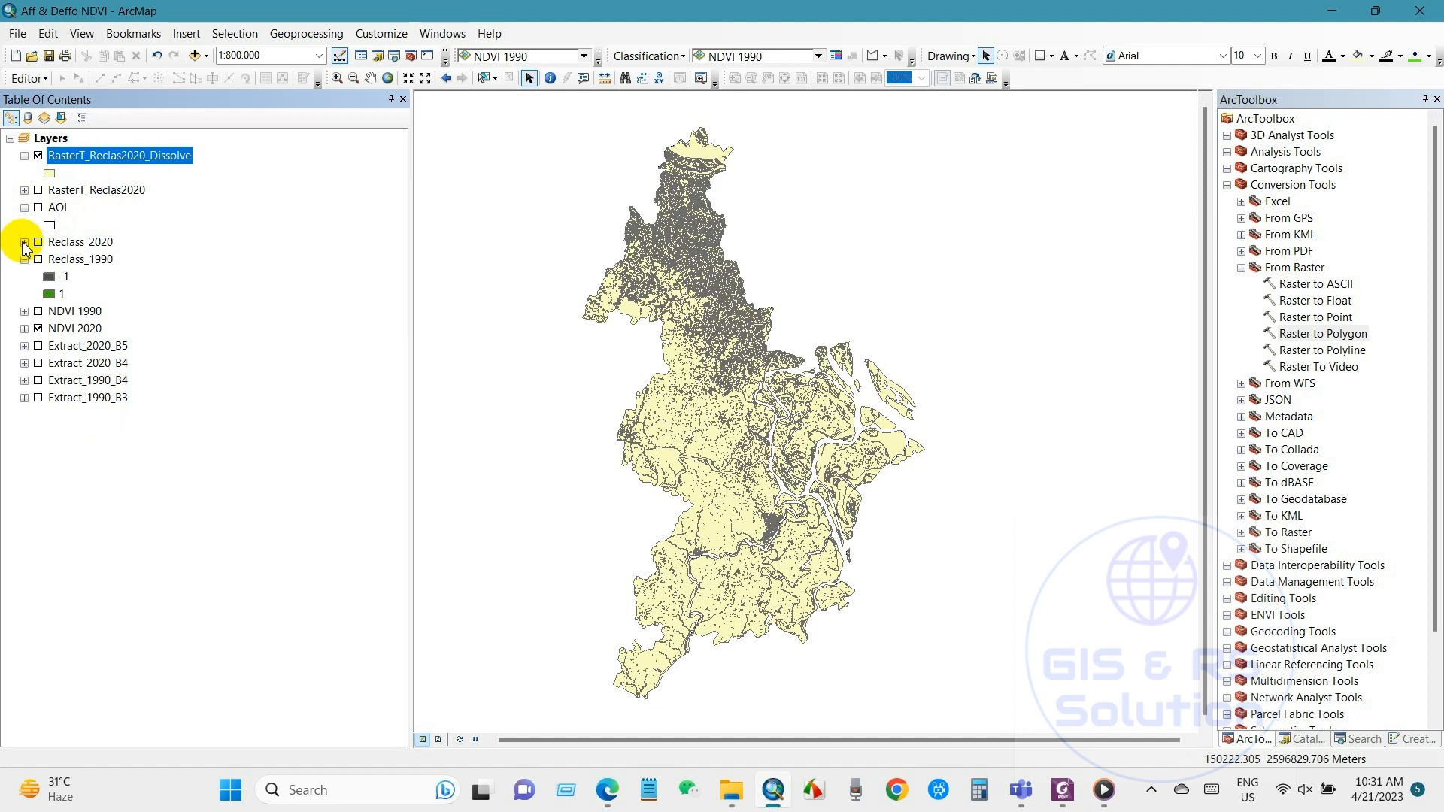
click(21, 242)
click(78, 259)
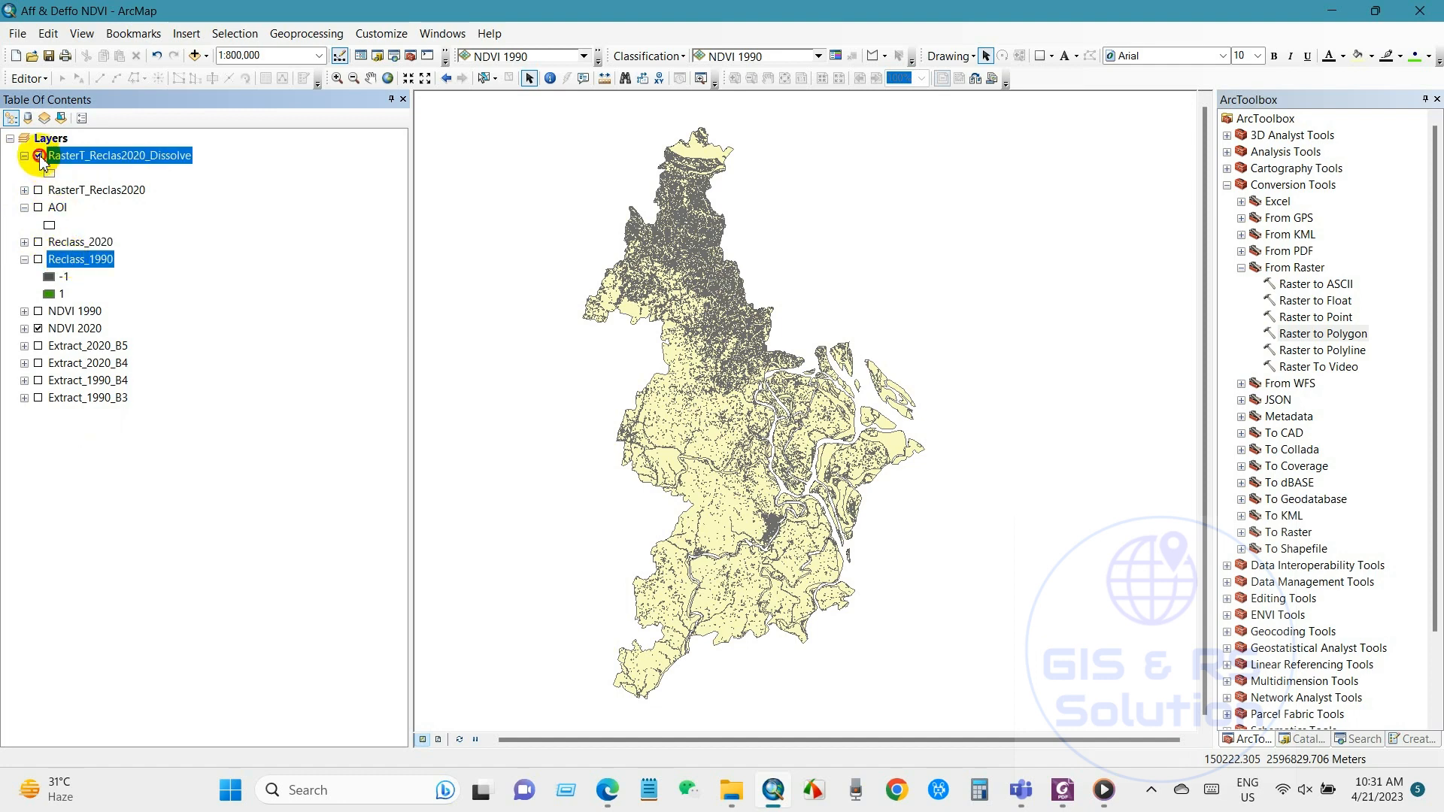
click(38, 156)
click(38, 259)
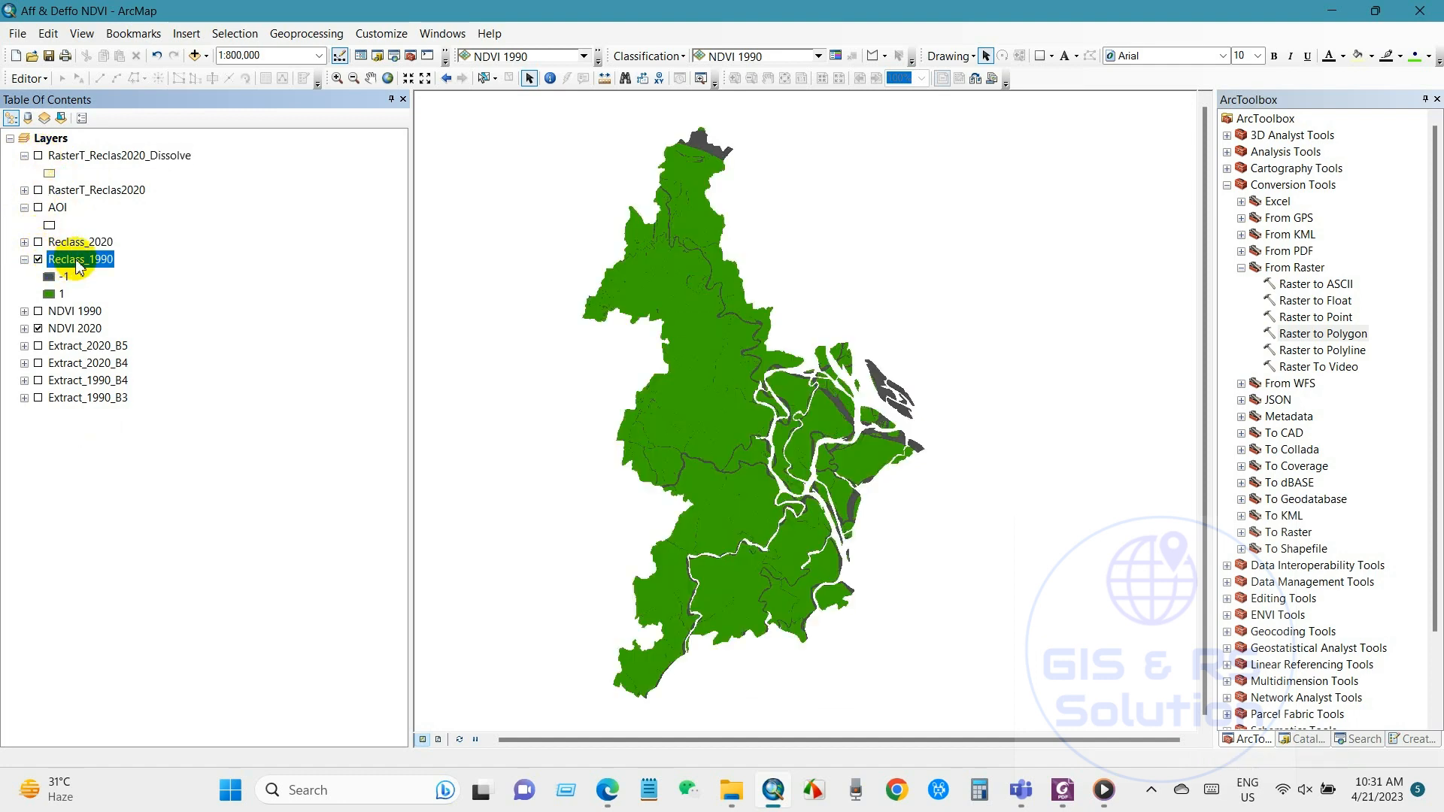
Convert Reclass_1990 to simplified polygons on the Value field, naming the output RasterT_Reclas1990, and hide the source raster
double_click(1303, 335)
click(900, 199)
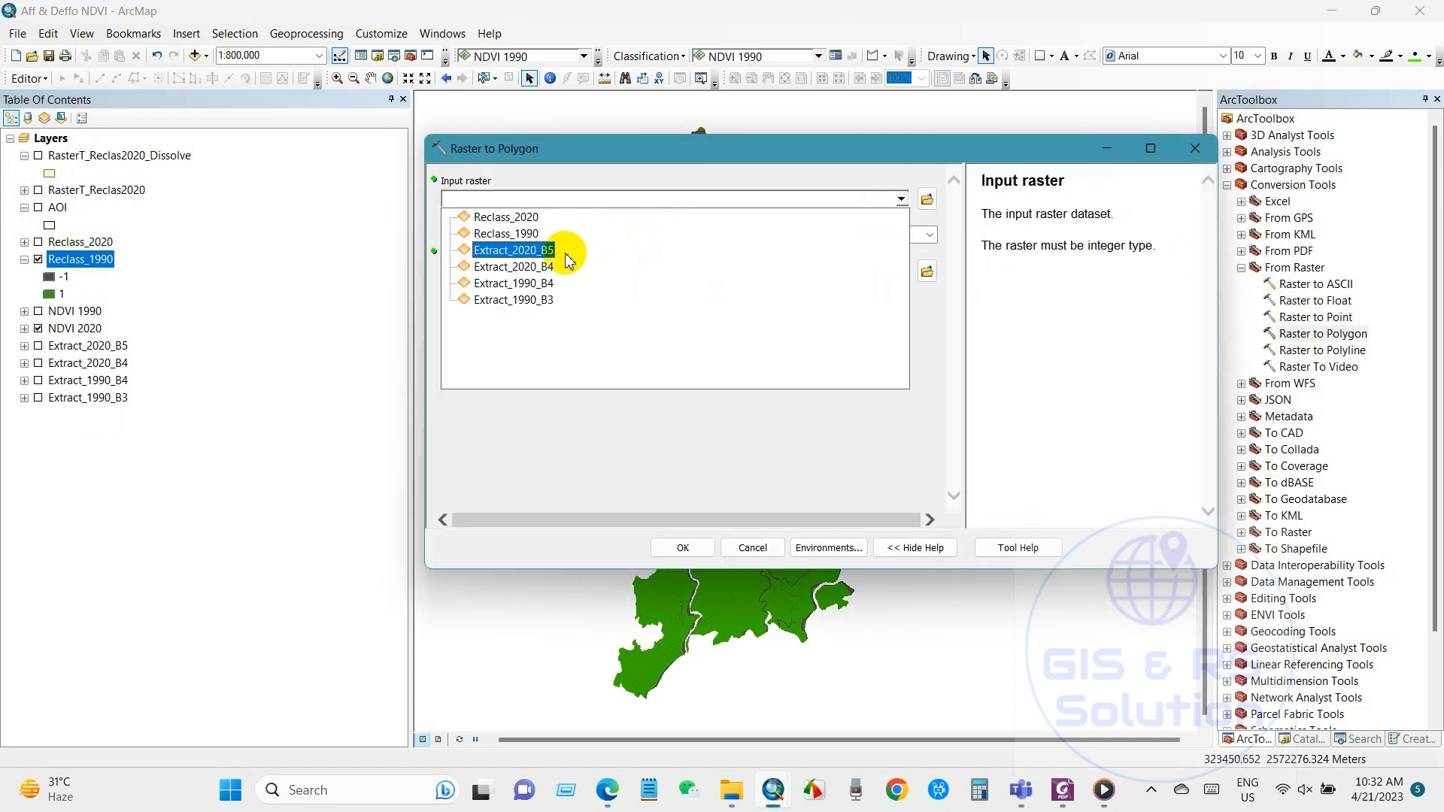
click(500, 233)
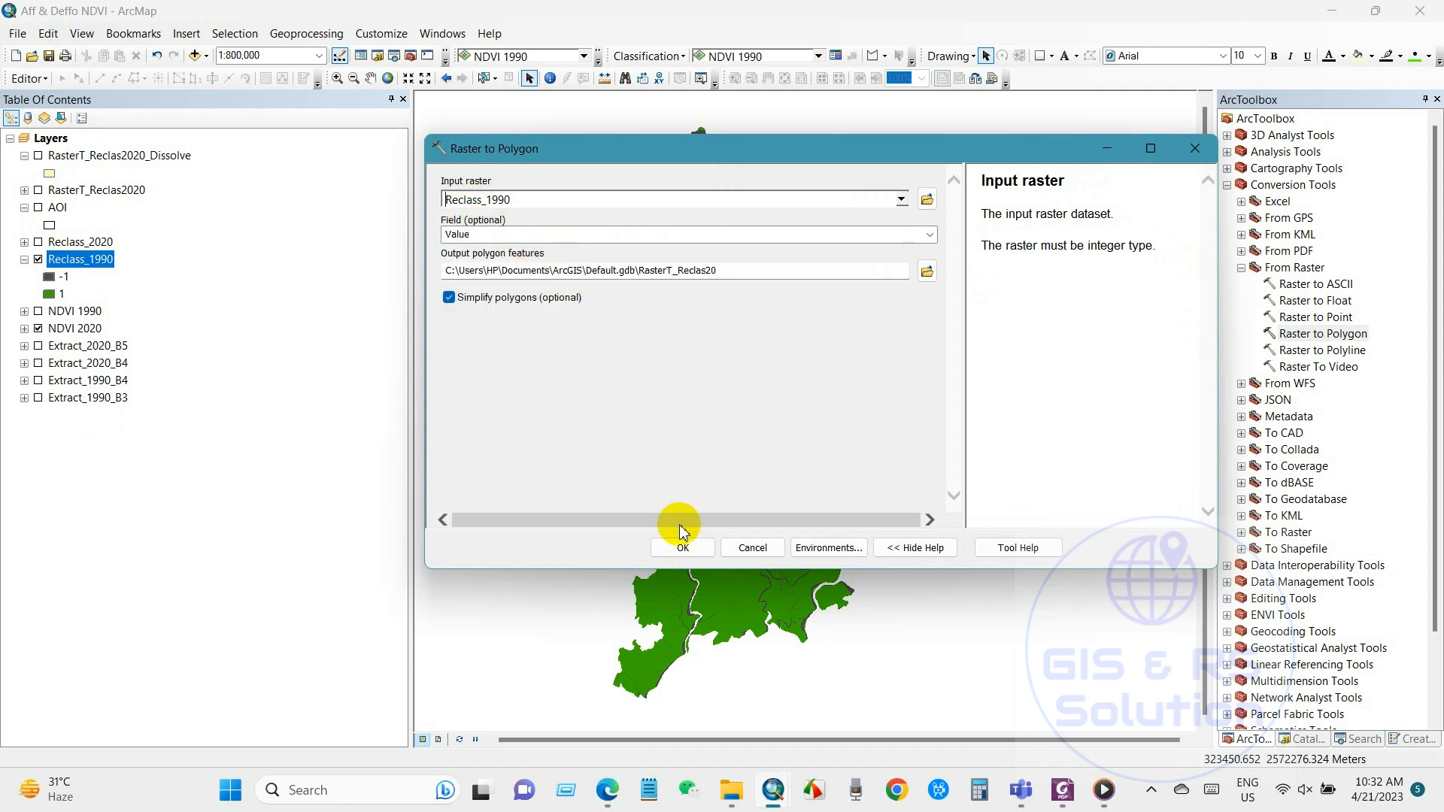
click(720, 272)
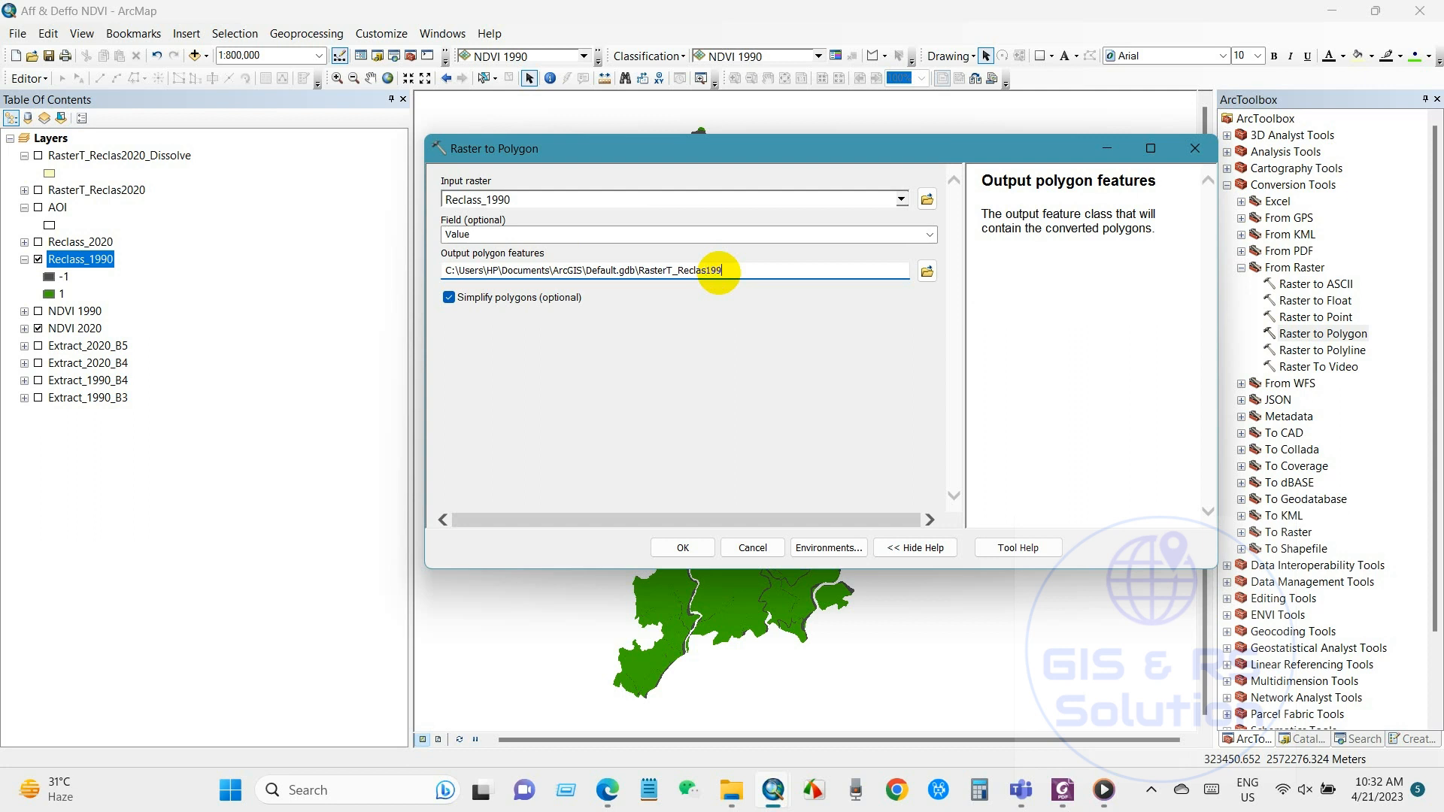
click(686, 548)
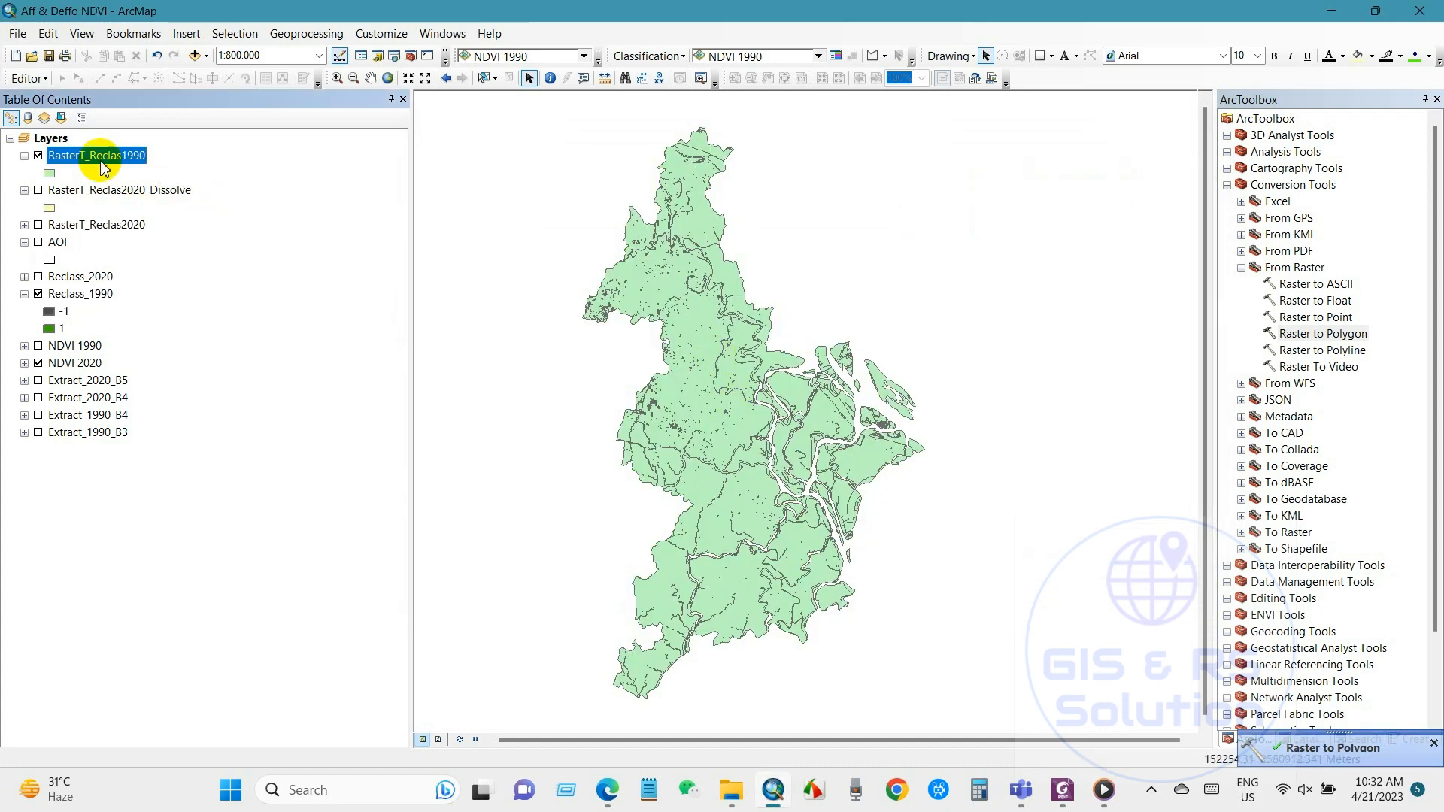
click(38, 295)
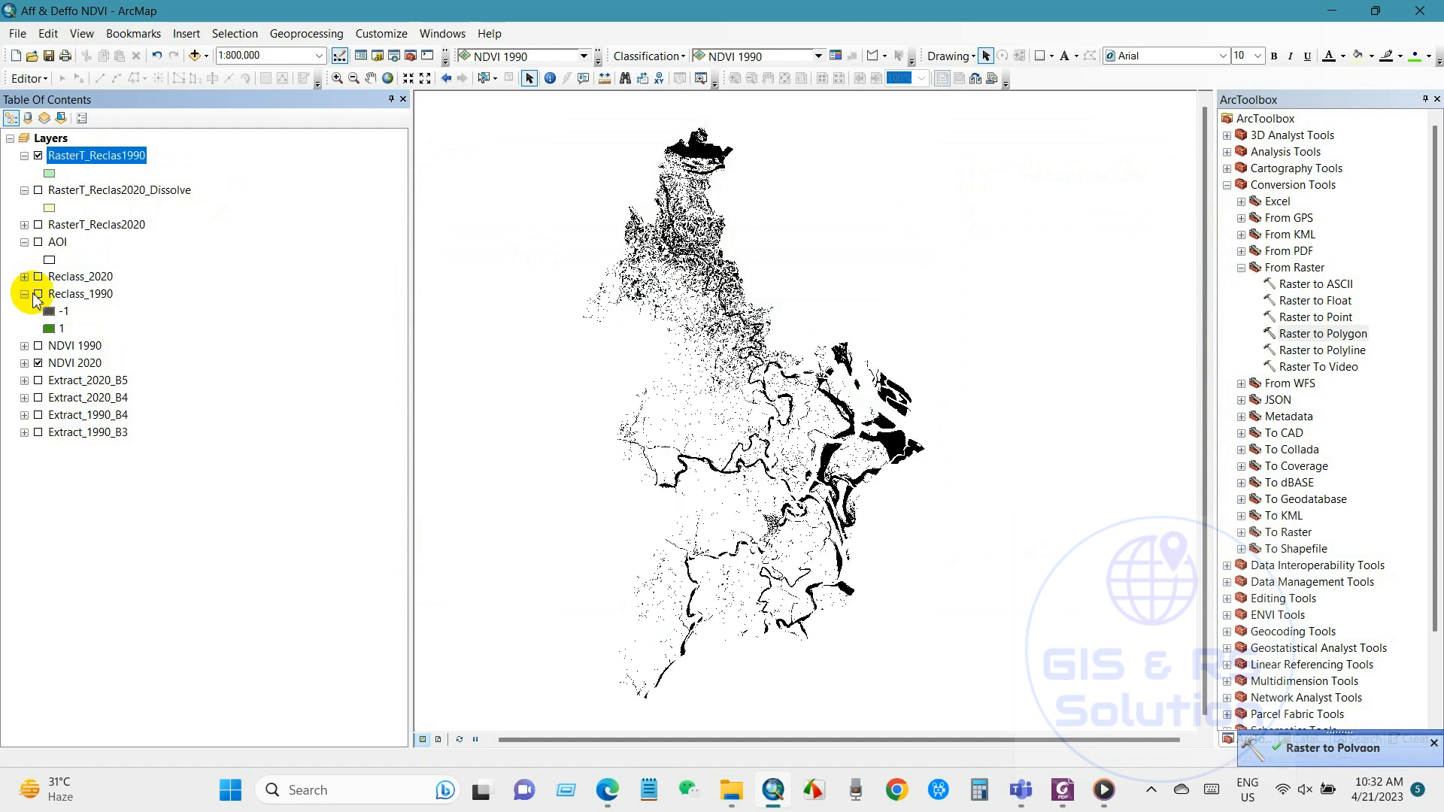
Examine the gridcode values in the attribute table of RasterT_Reclas1990
right_click(106, 154)
click(163, 205)
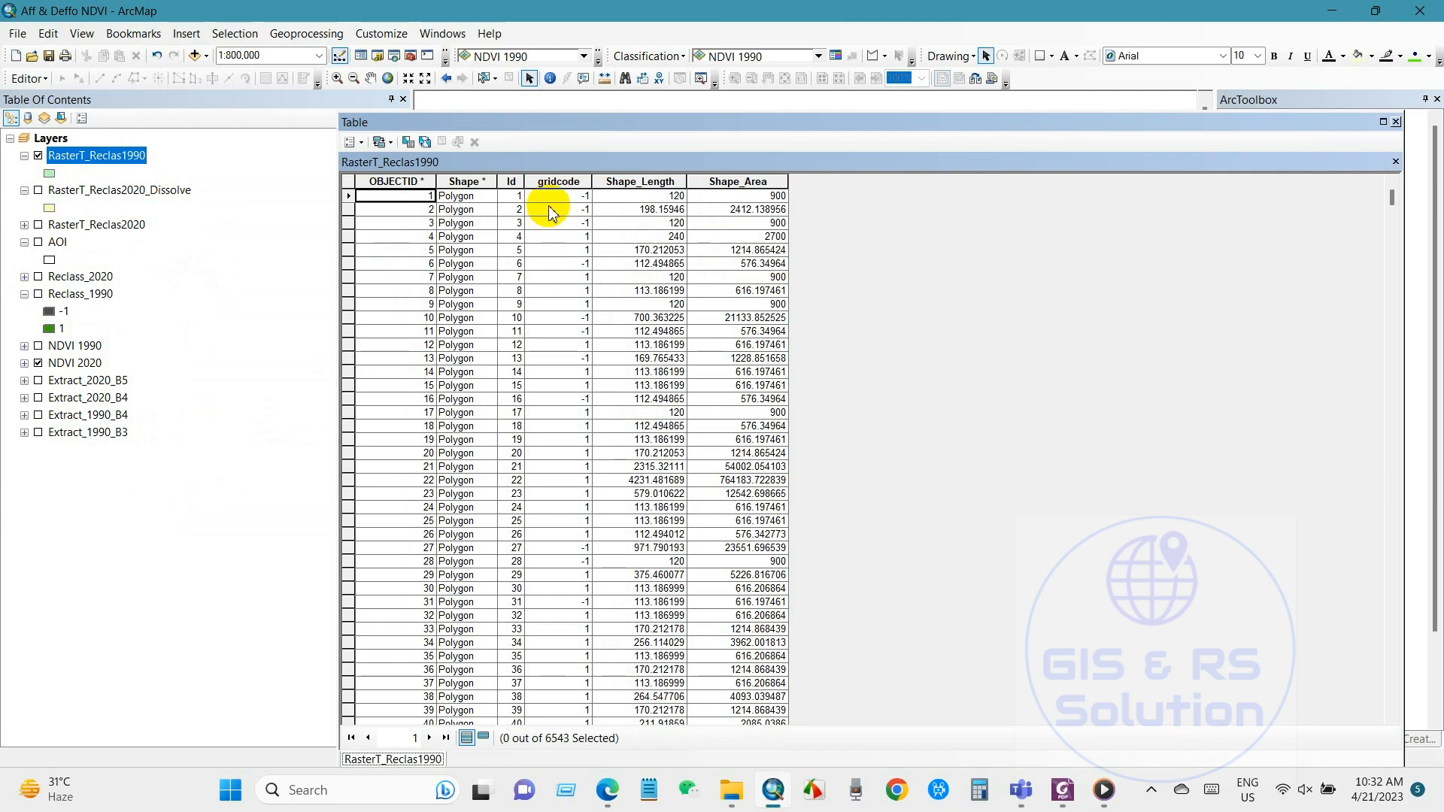
click(556, 183)
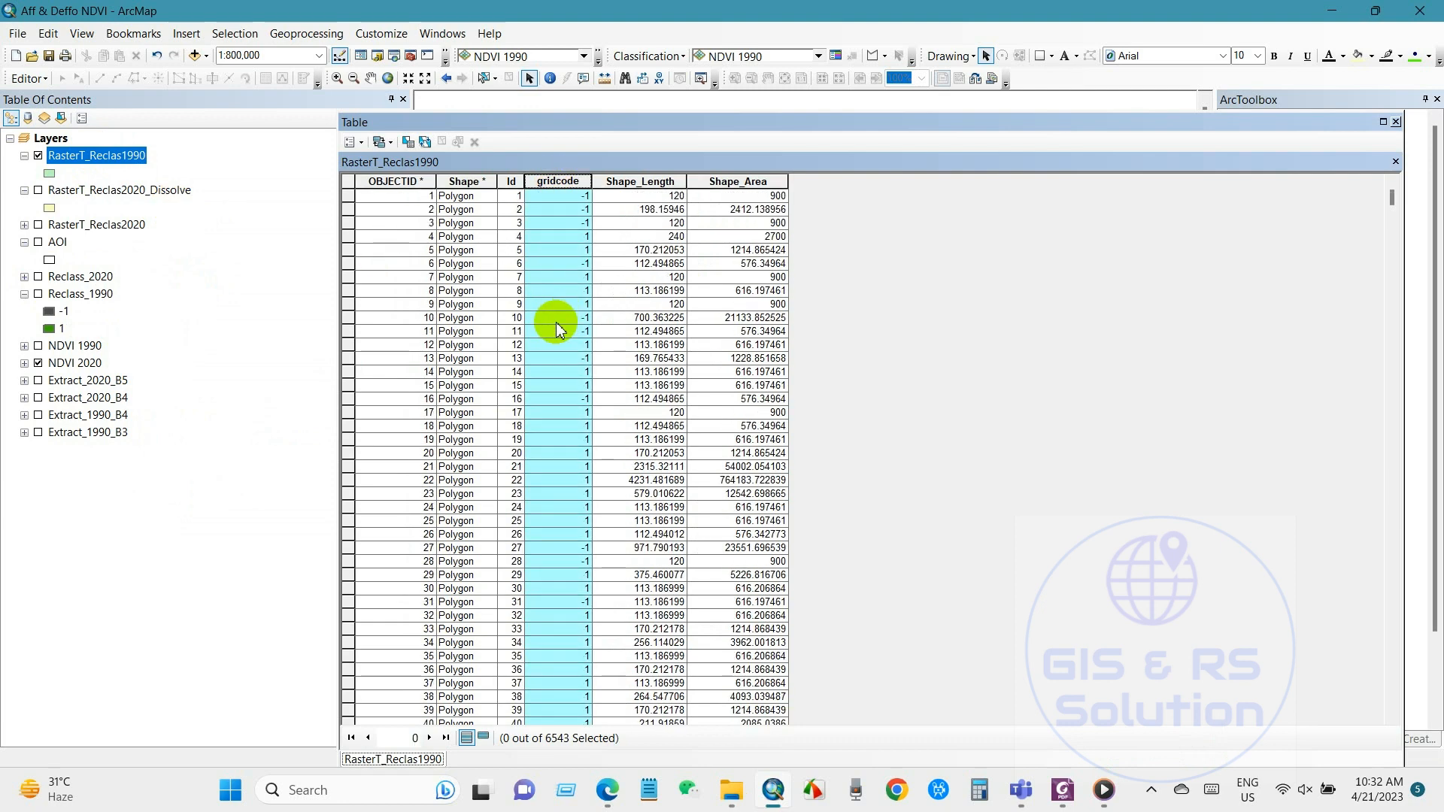
click(1397, 122)
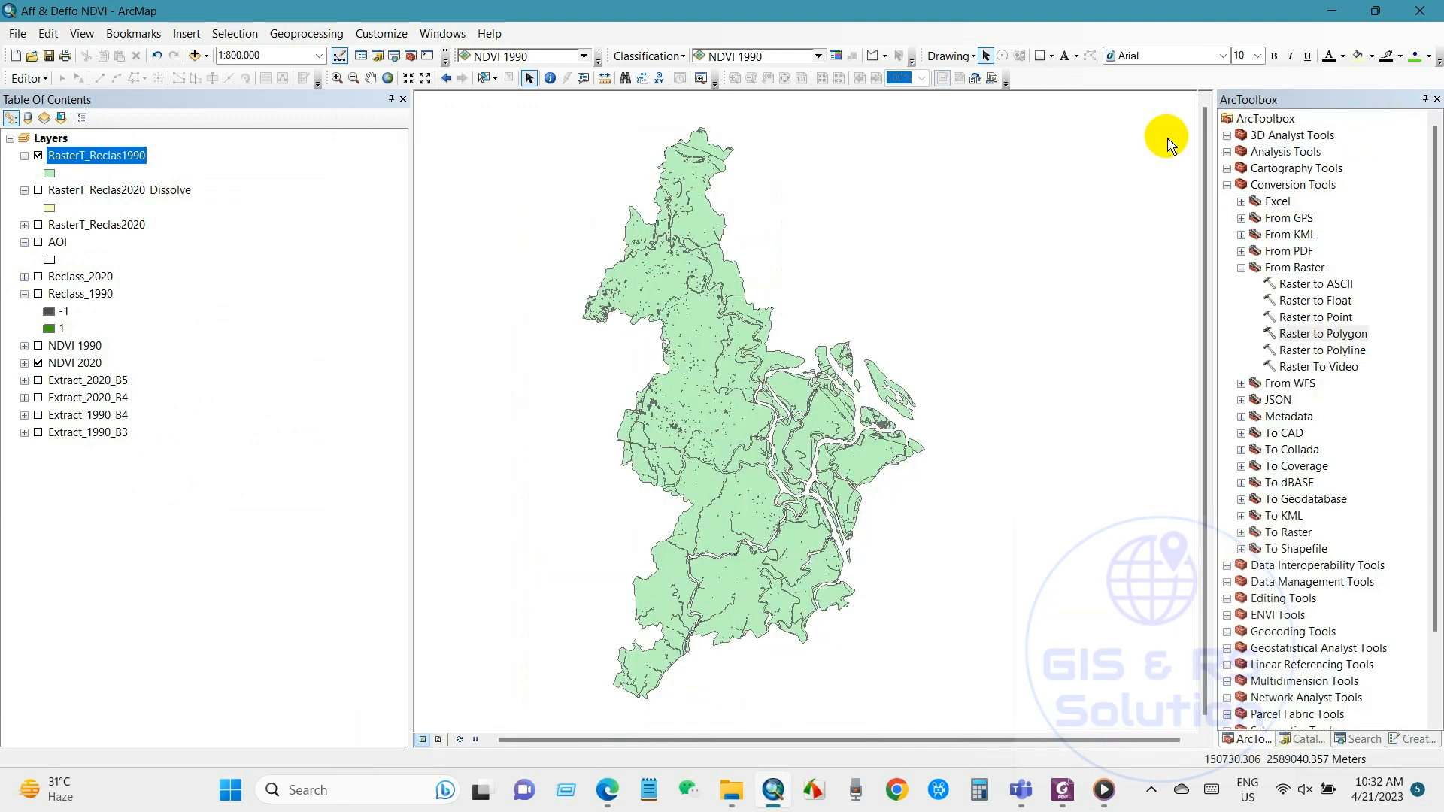
Dissolve RasterT_Reclas1990 on the gridcode field into RasterT_Reclas1990_Dissolve, and hide the undissolved RasterT_Reclas1990 layer
click(310, 34)
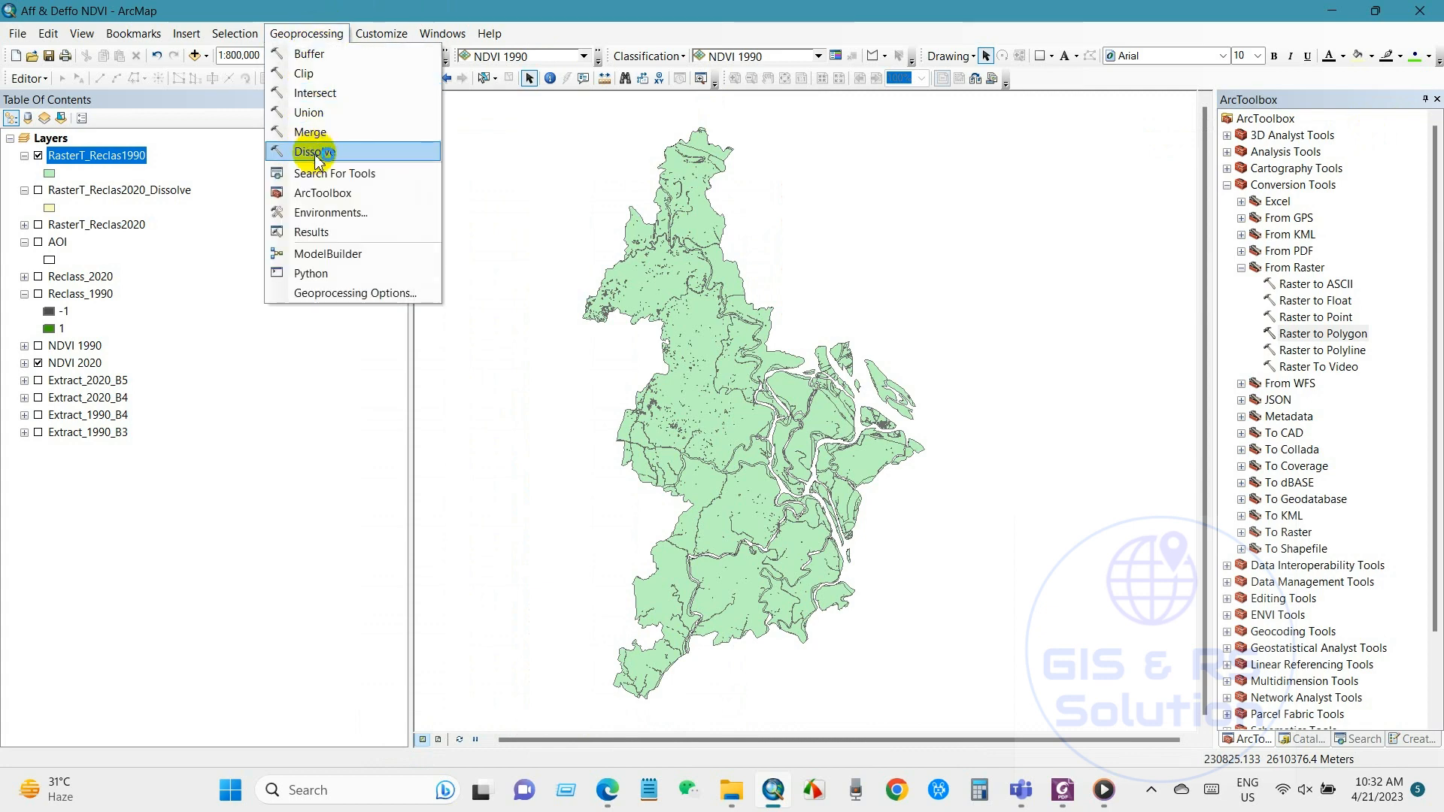
click(315, 153)
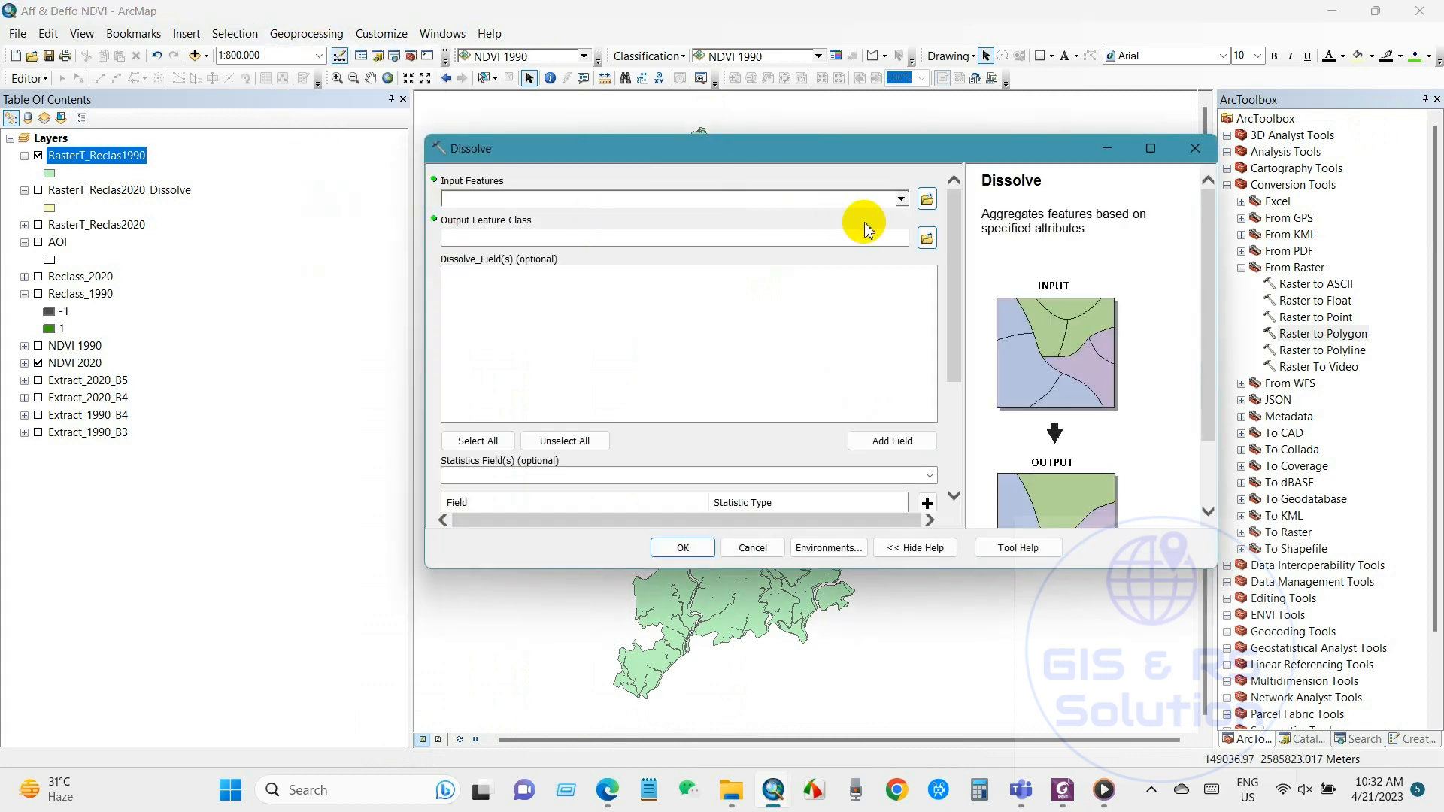
click(900, 201)
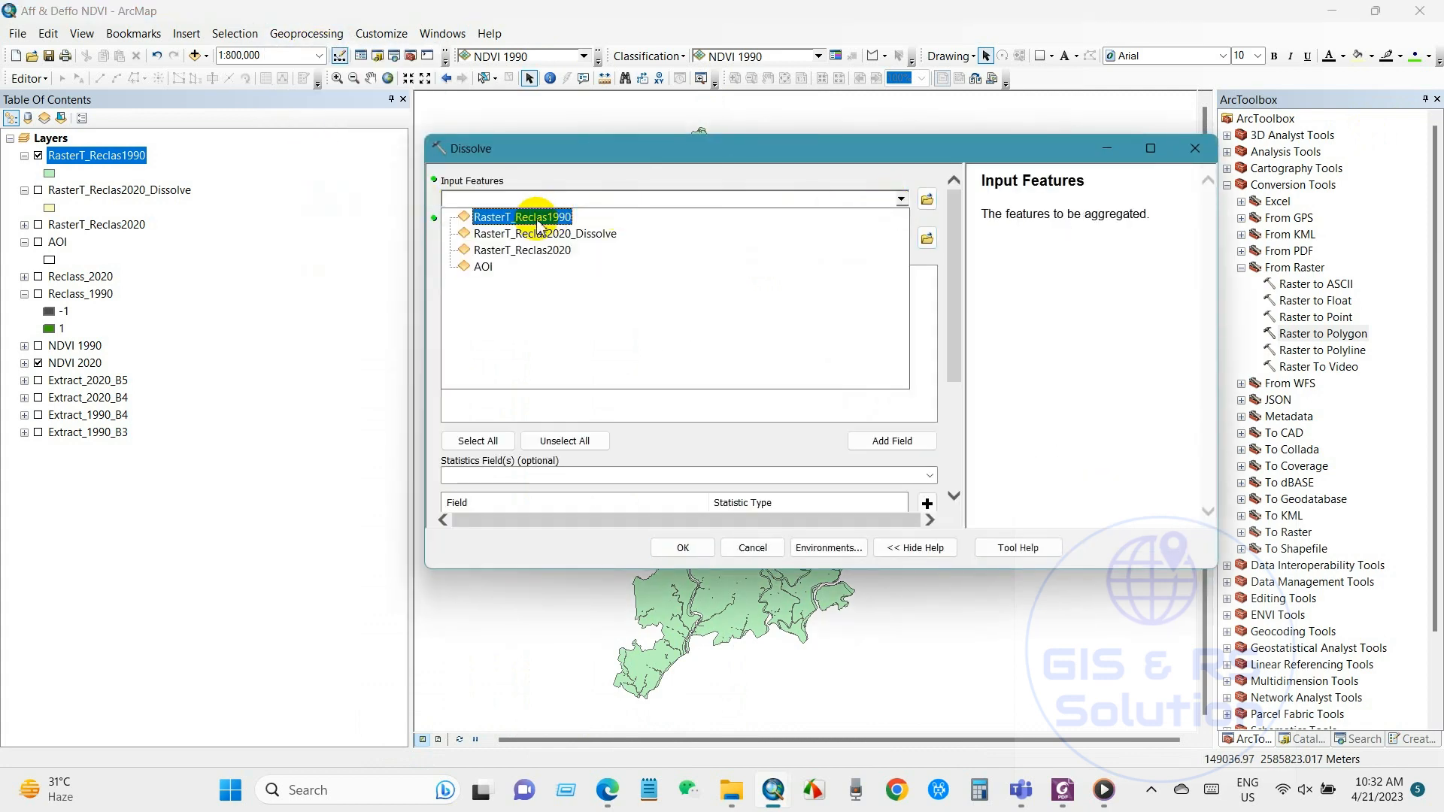
click(523, 216)
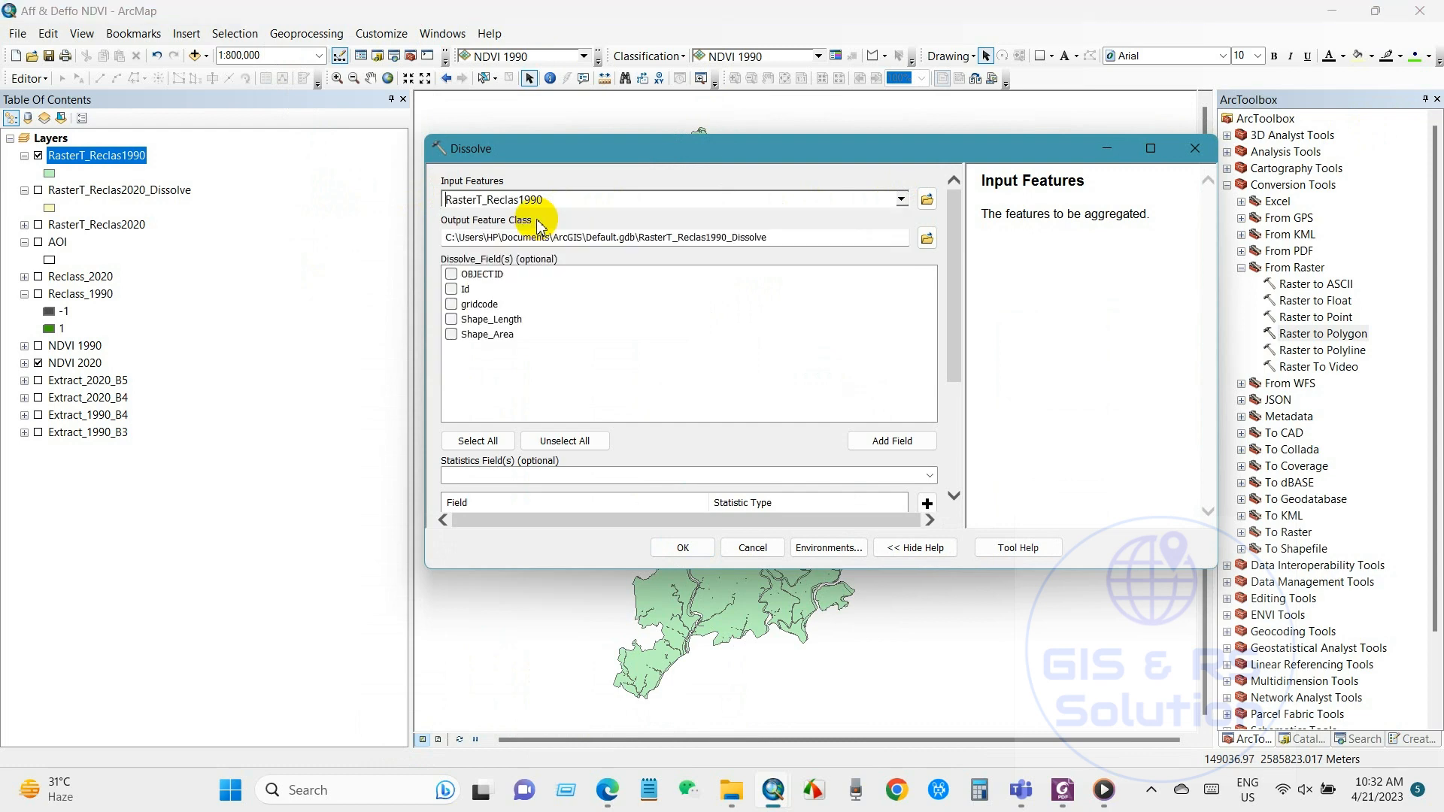
click(452, 305)
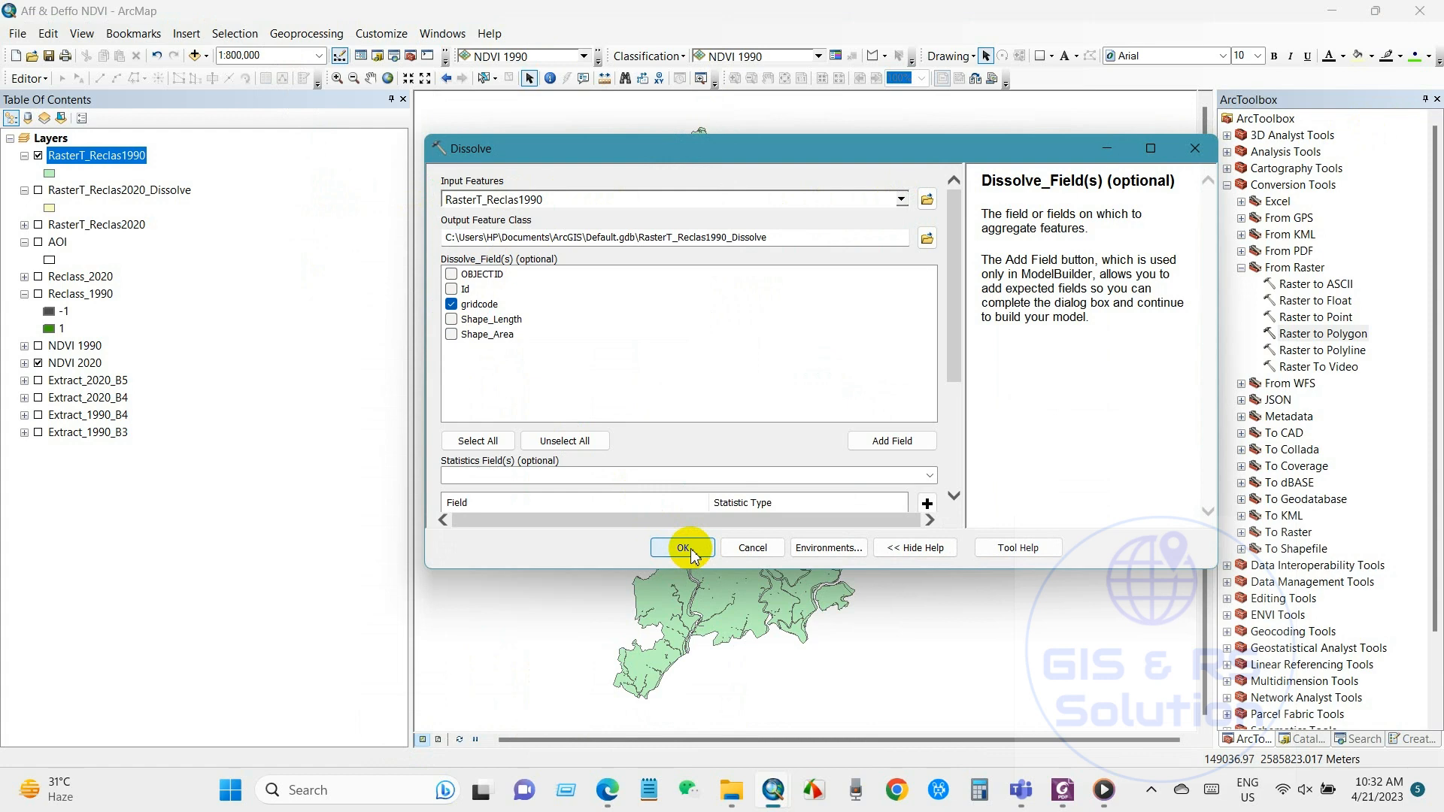
mouse_move(964, 326)
mouse_down()
mouse_move(933, 387)
mouse_move(953, 467)
mouse_move(937, 329)
mouse_up()
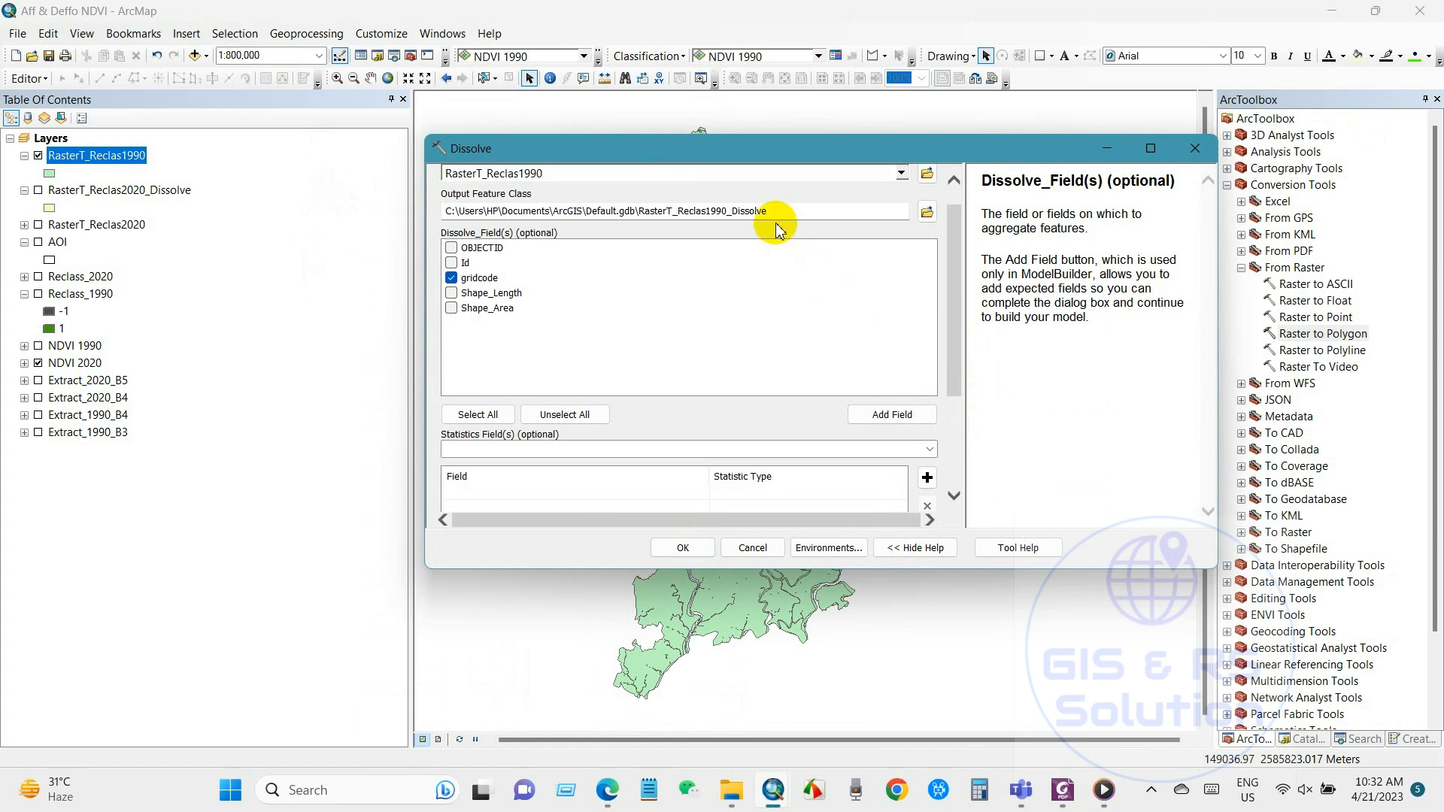
click(682, 547)
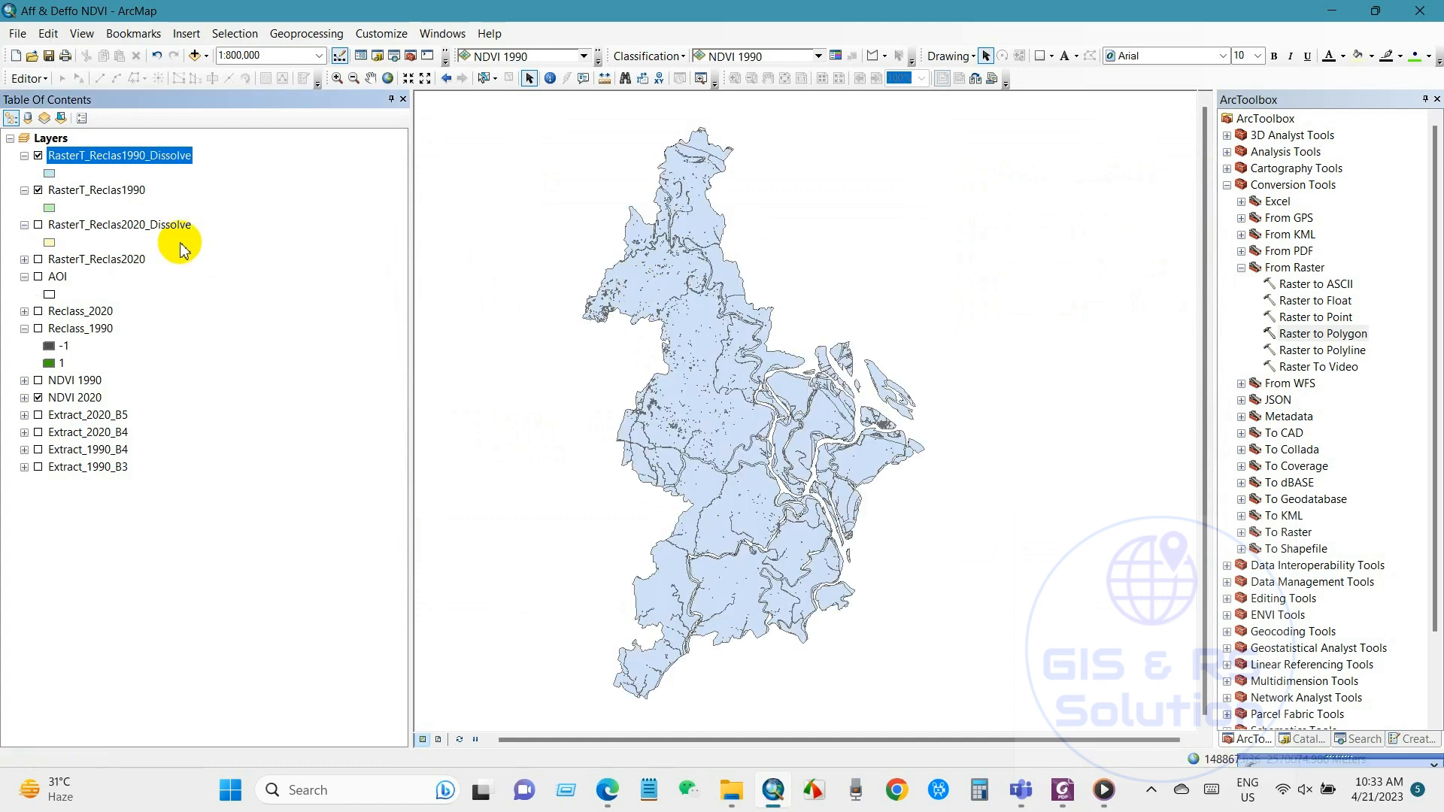
click(38, 190)
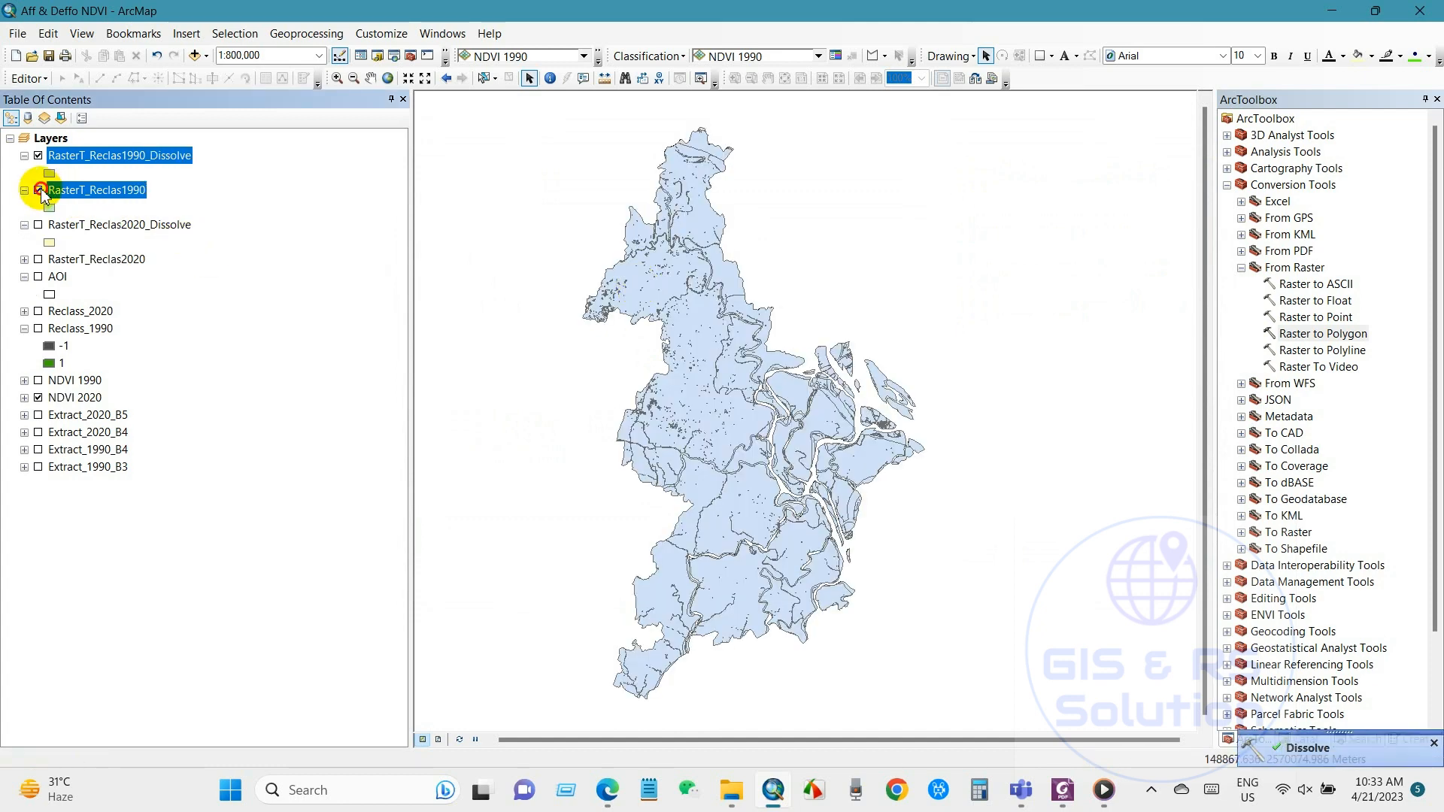
Add a text field named class_1990 to the attribute table of RasterT_Reclas1990_Dissolve
right_click(73, 157)
click(128, 214)
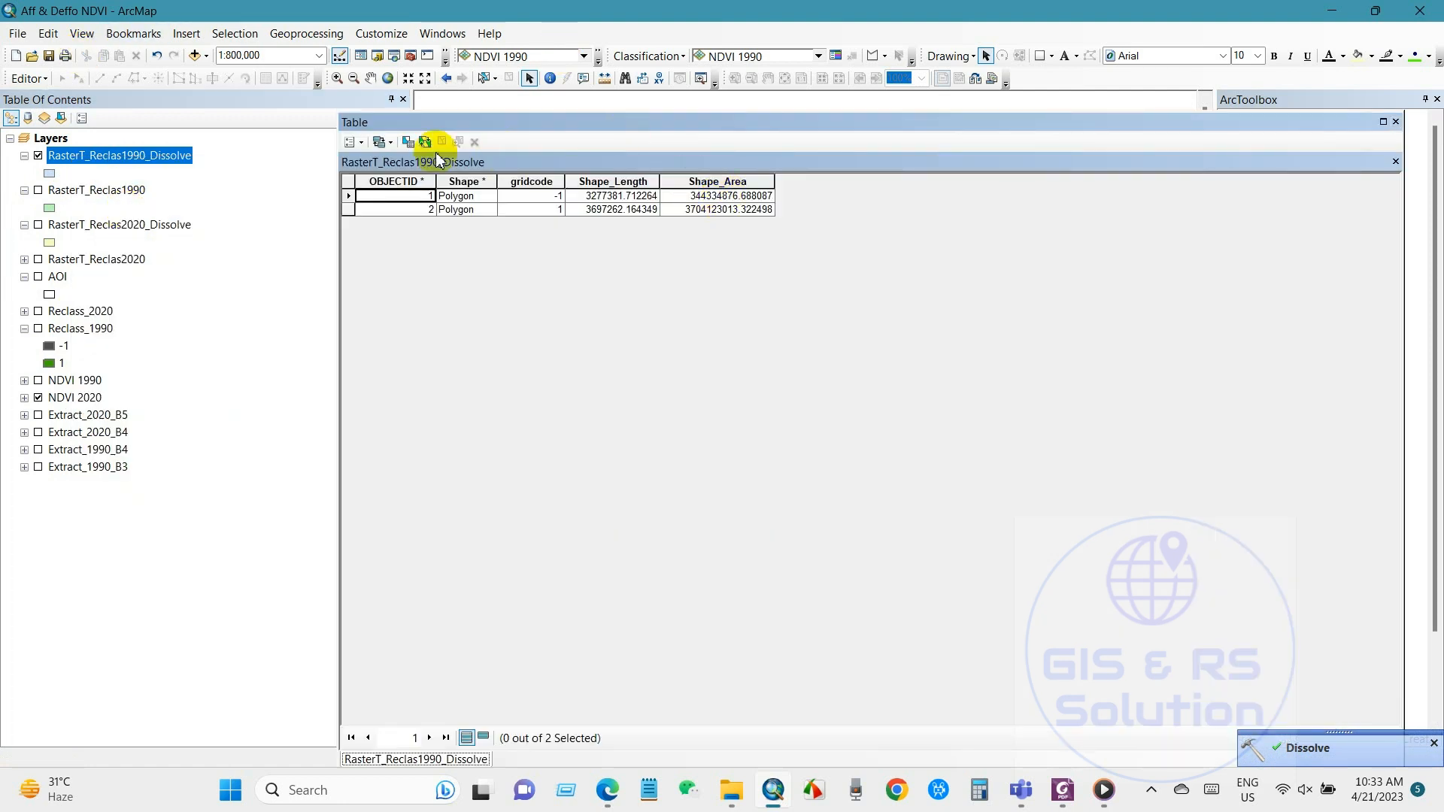
click(363, 144)
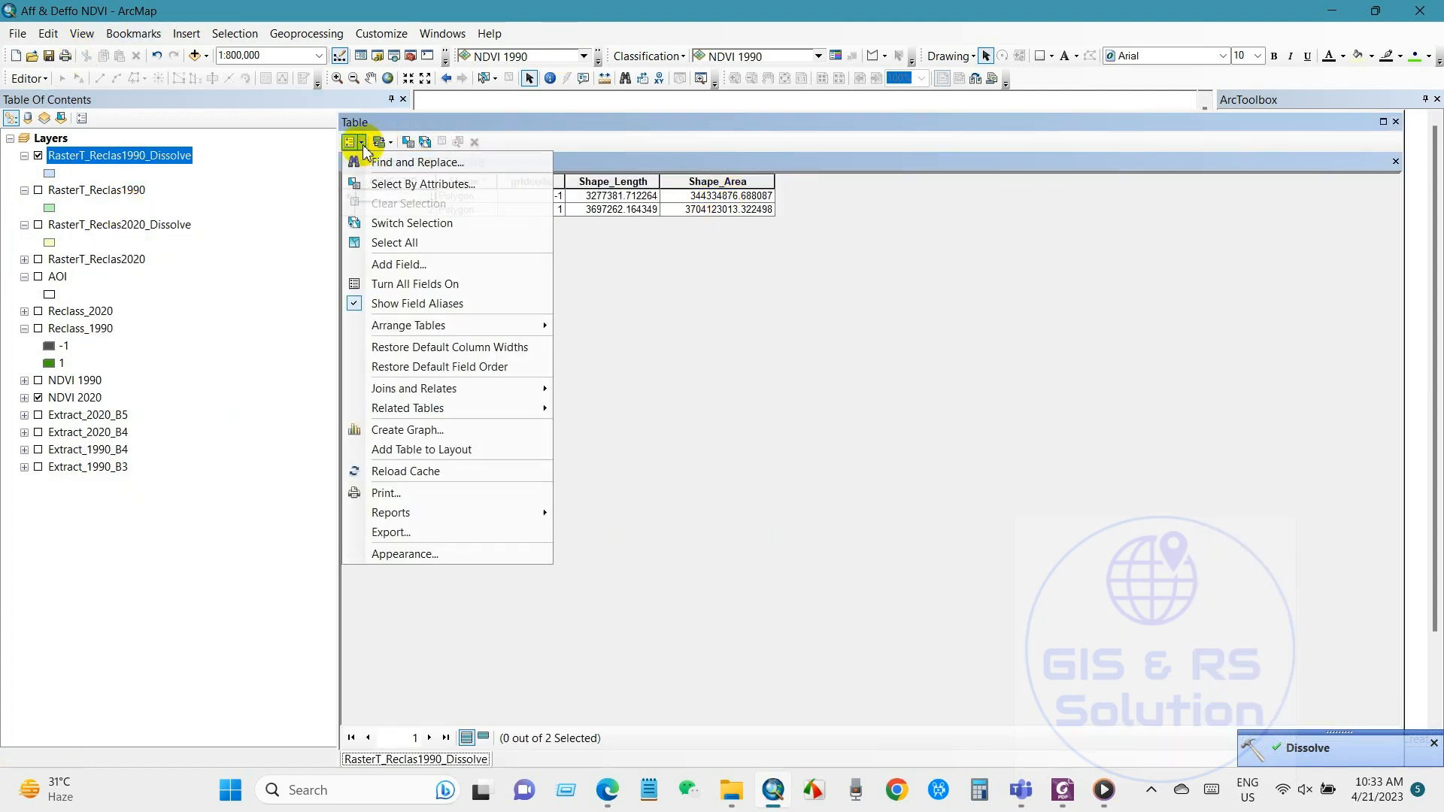
click(393, 267)
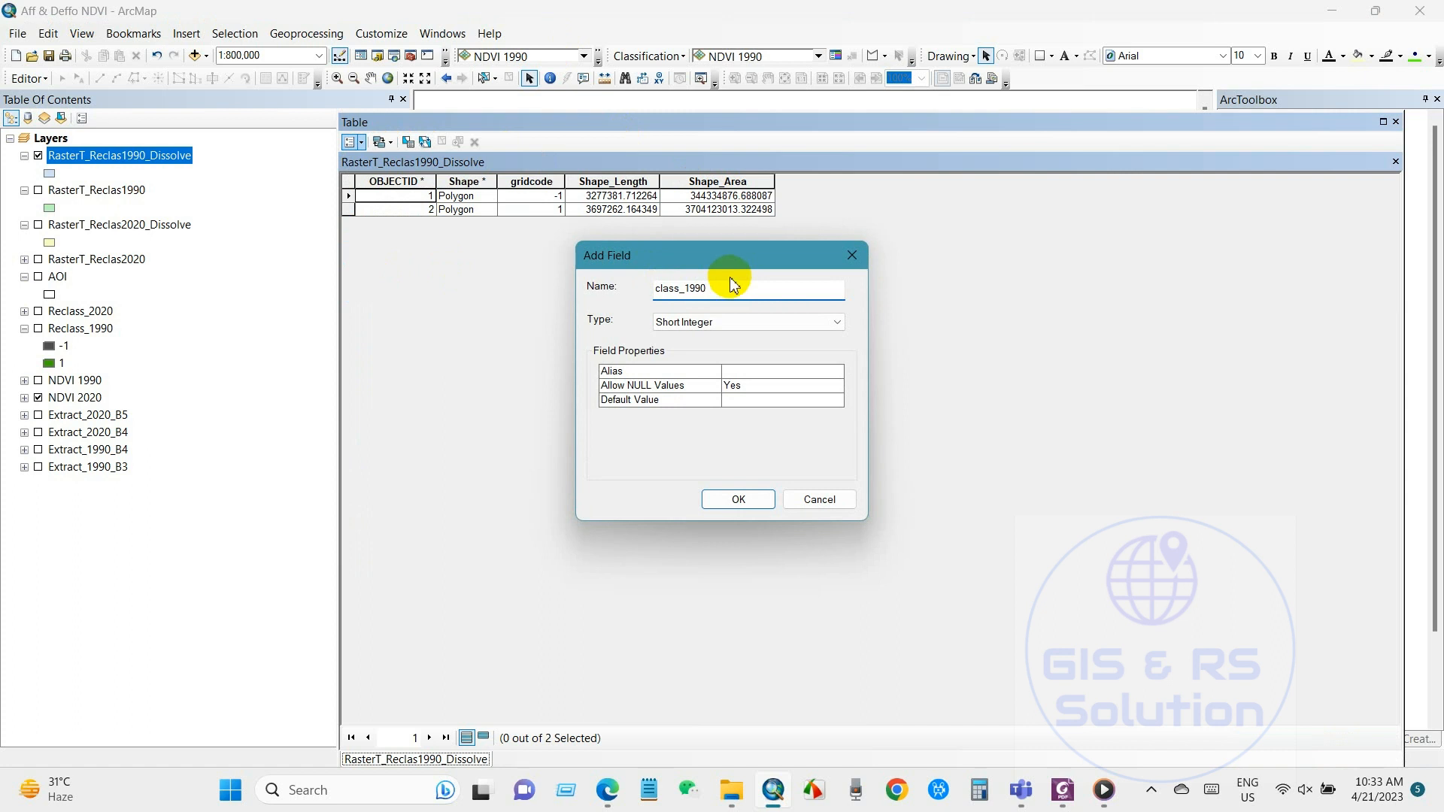
click(700, 322)
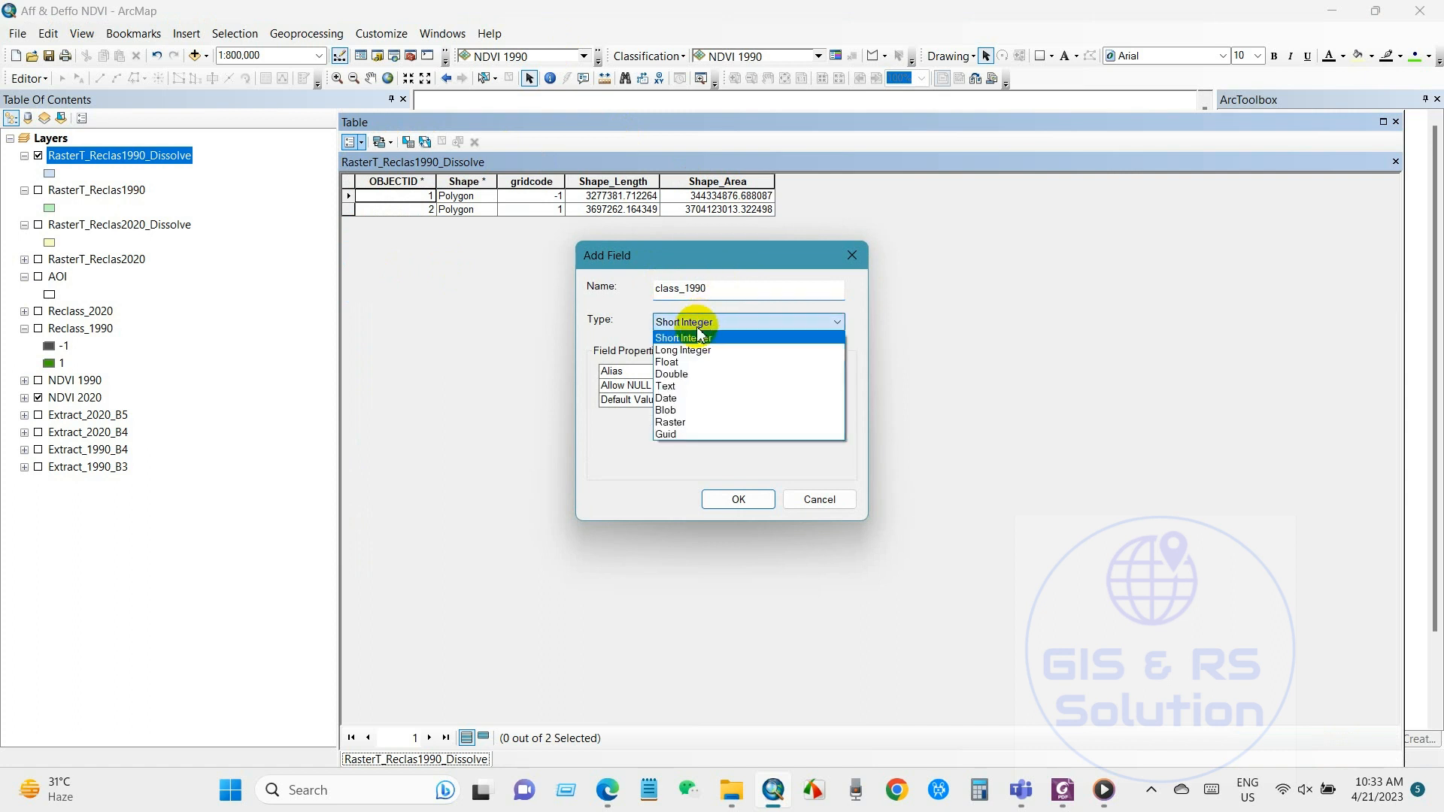
click(687, 392)
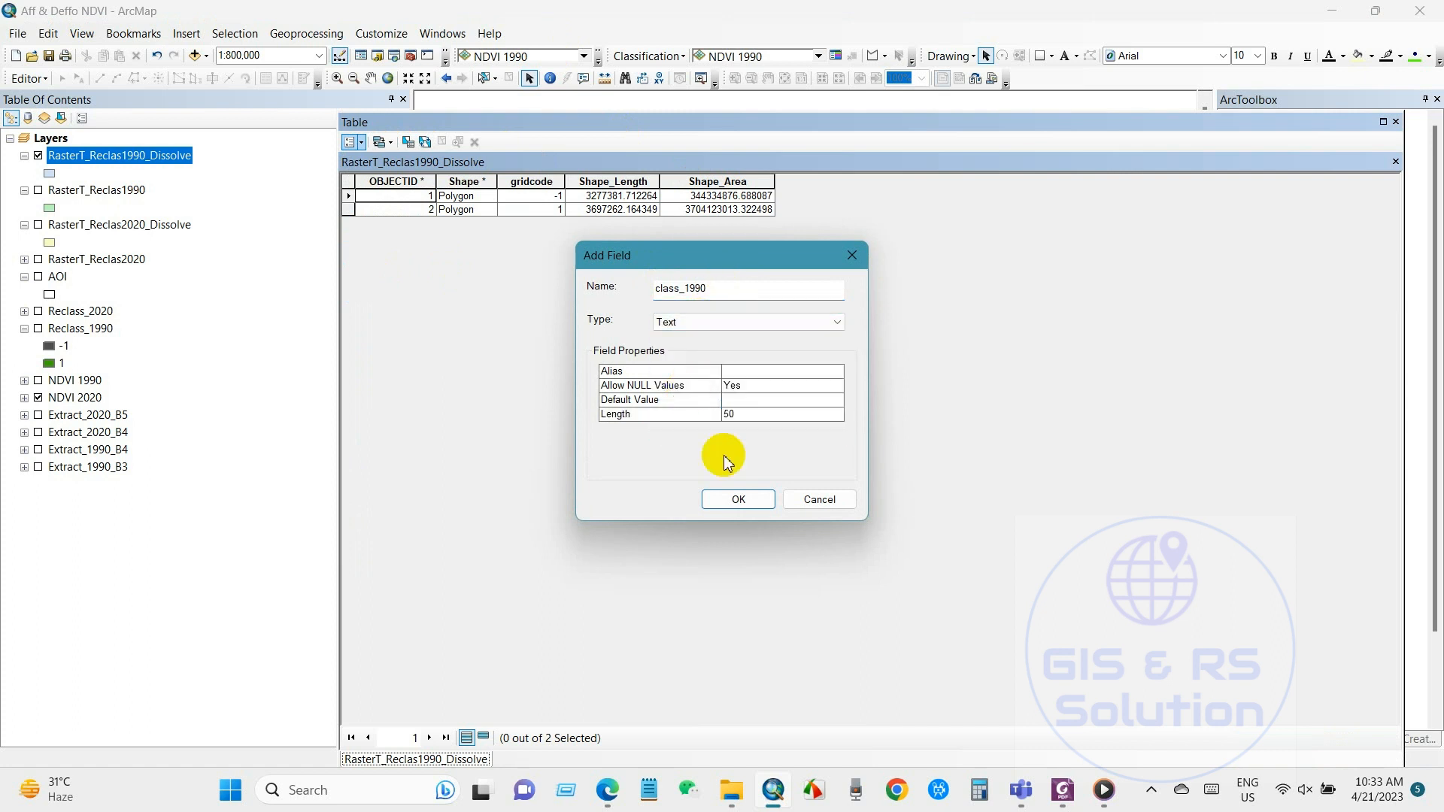
click(736, 497)
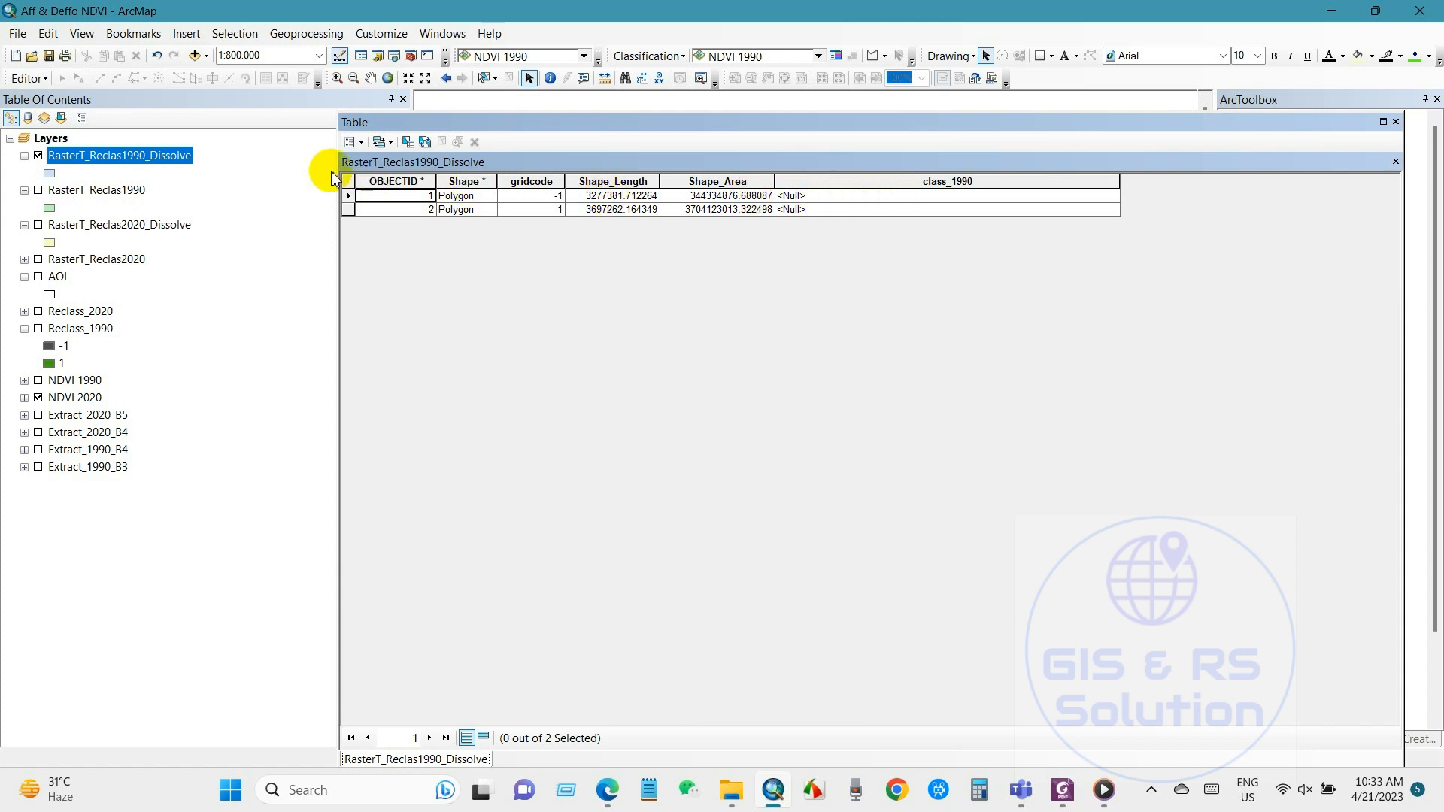
Add a Double field named Area_1990 to the RasterT_Reclas1990_Dissolve attribute table
click(352, 142)
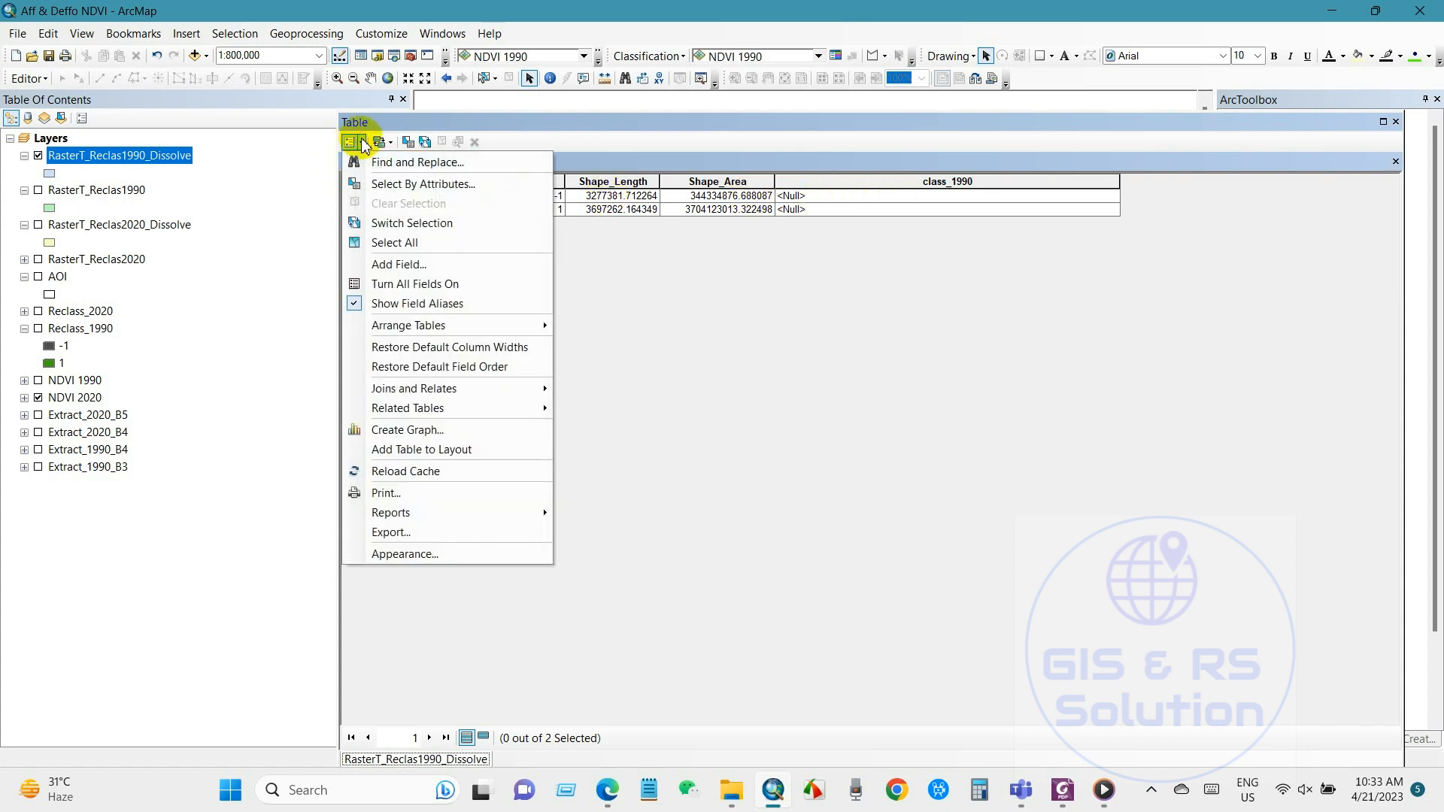
click(390, 267)
text(Area_1990)
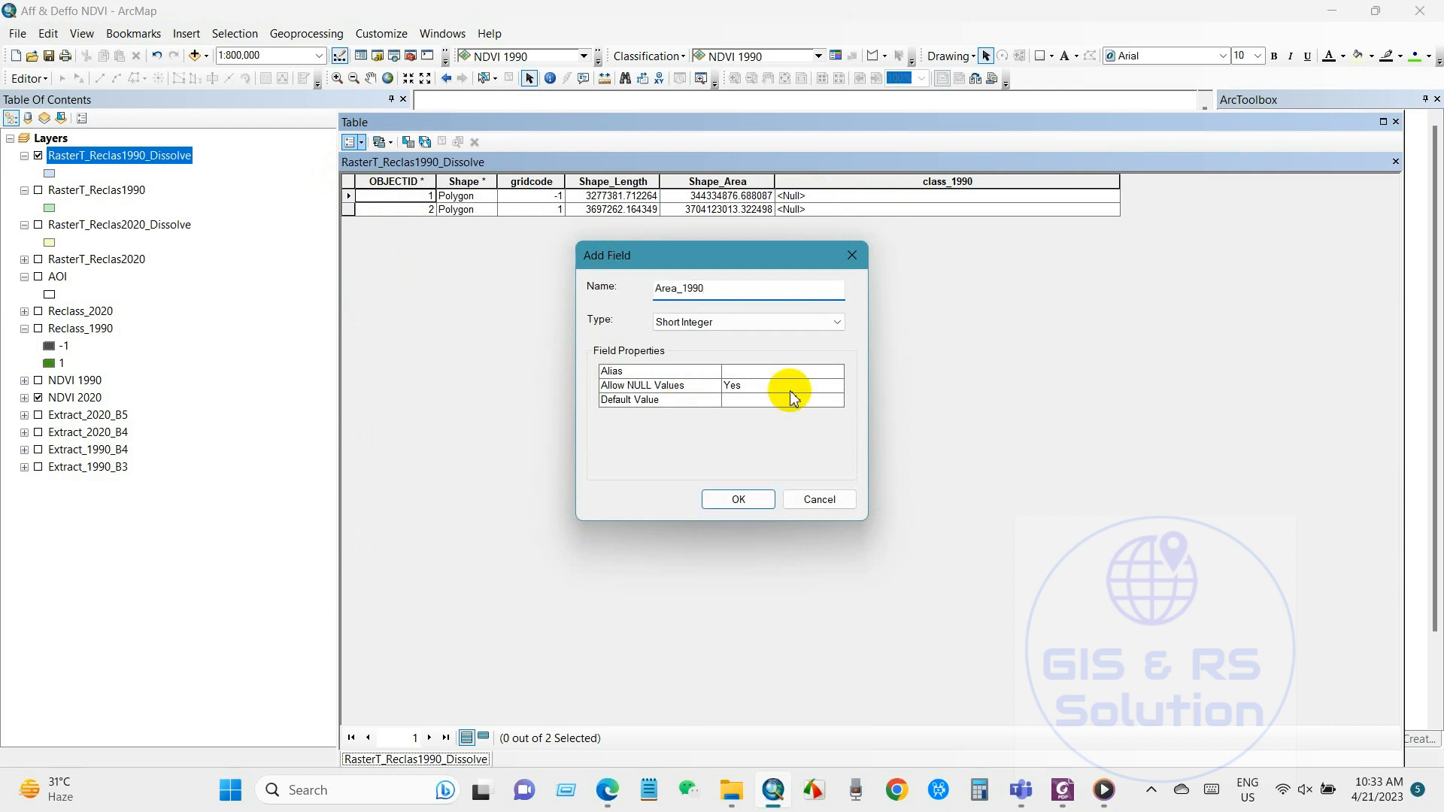
click(735, 321)
click(705, 374)
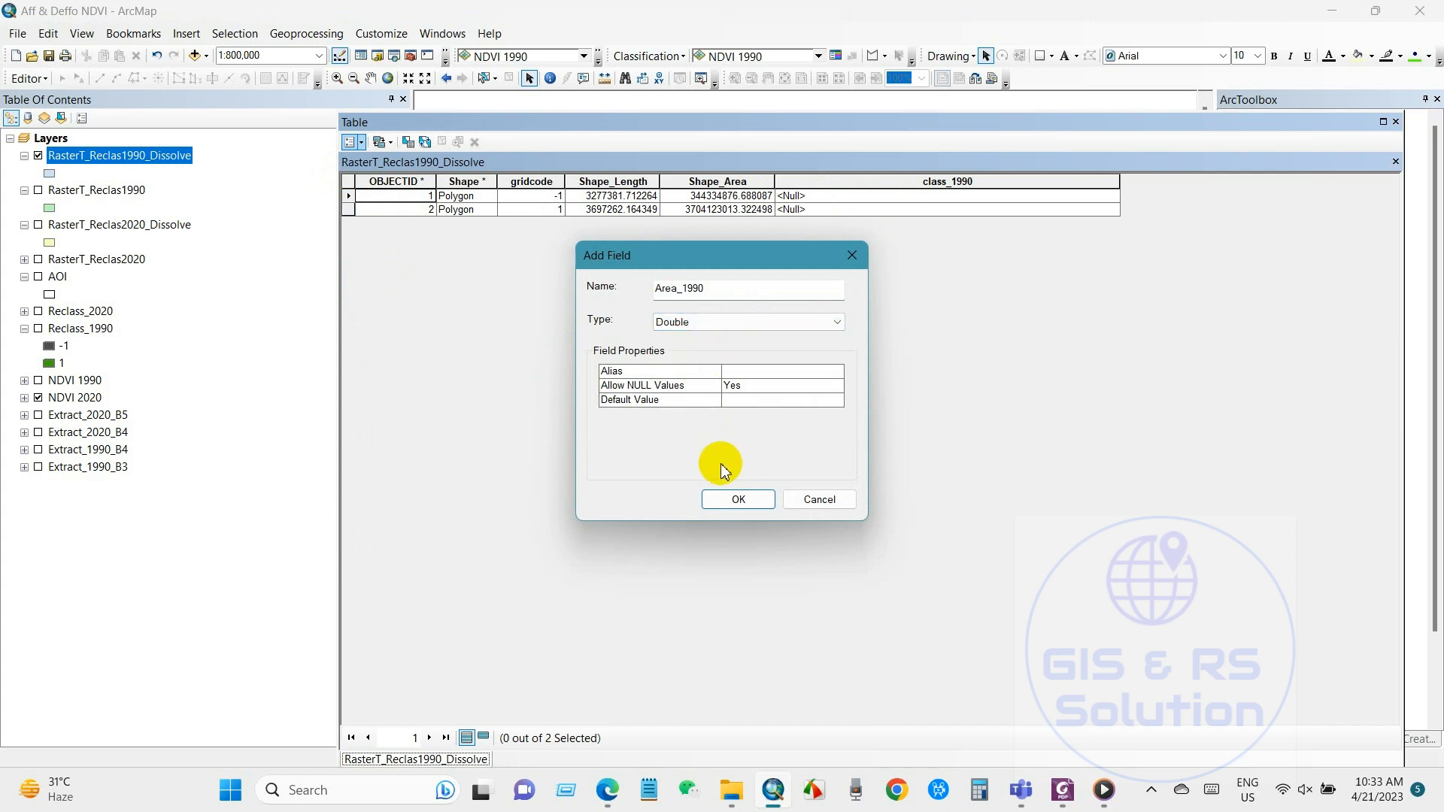
click(736, 499)
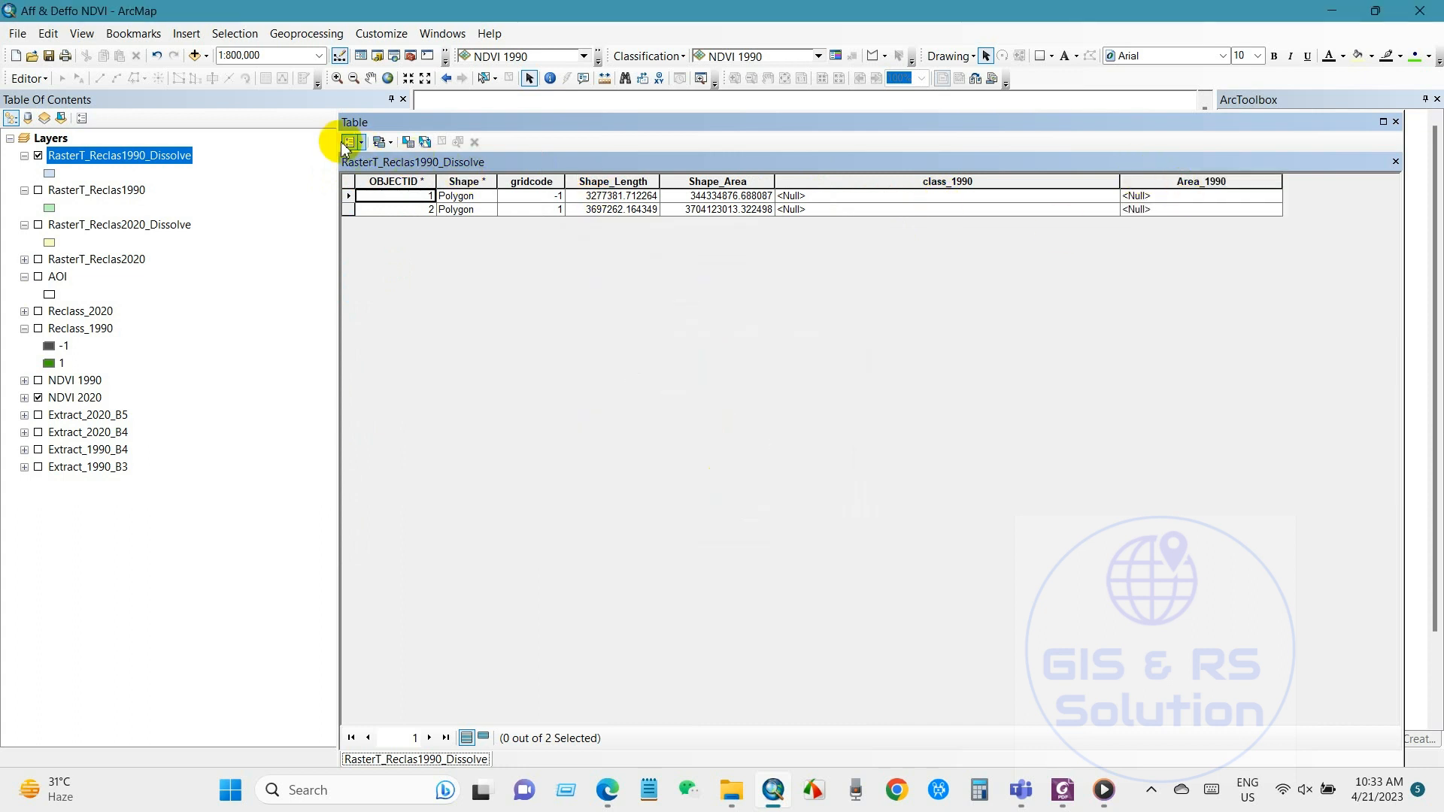
Start an edit session on RasterT_Reclas1990_Dissolve, continuing past the spatial reference warning
click(364, 143)
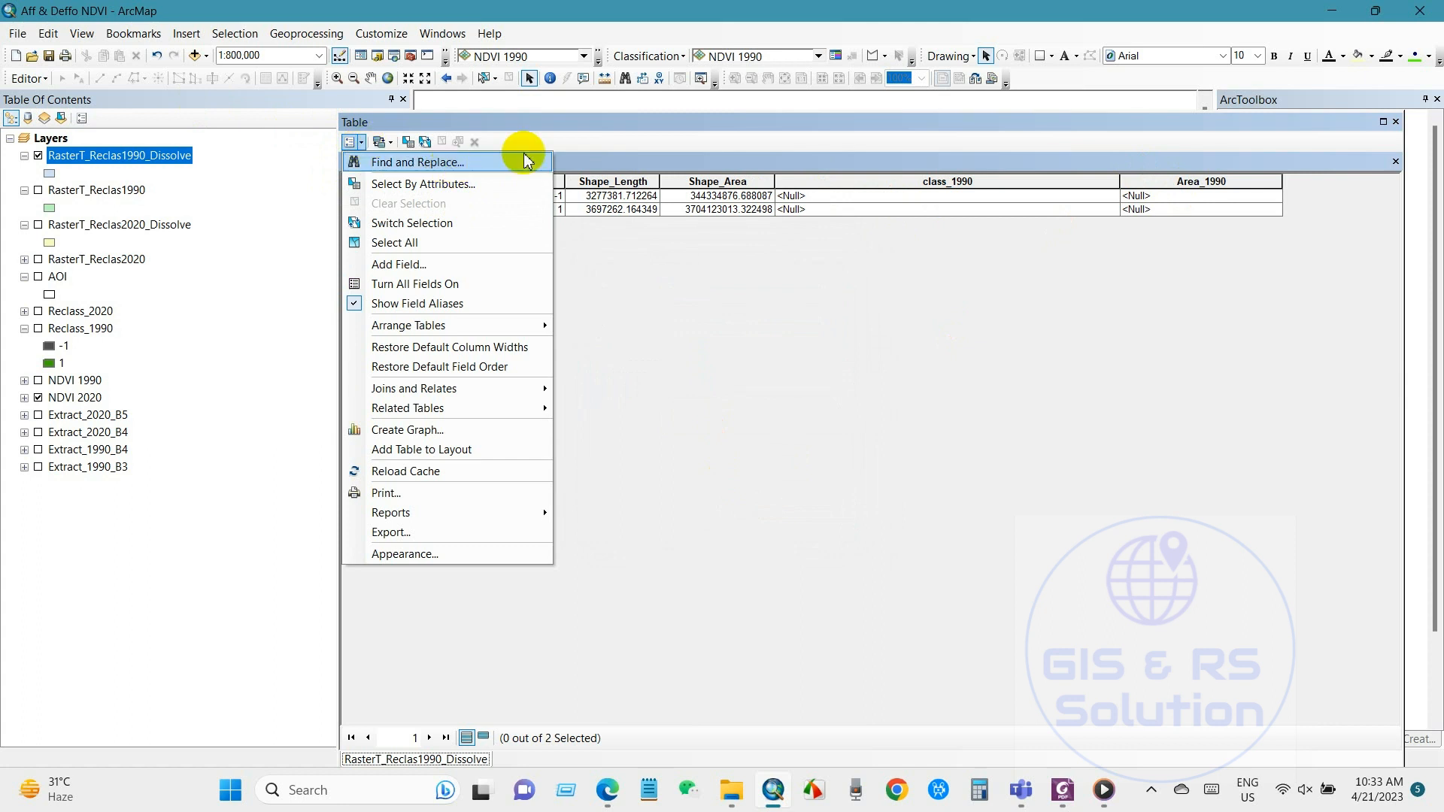
click(580, 129)
click(30, 79)
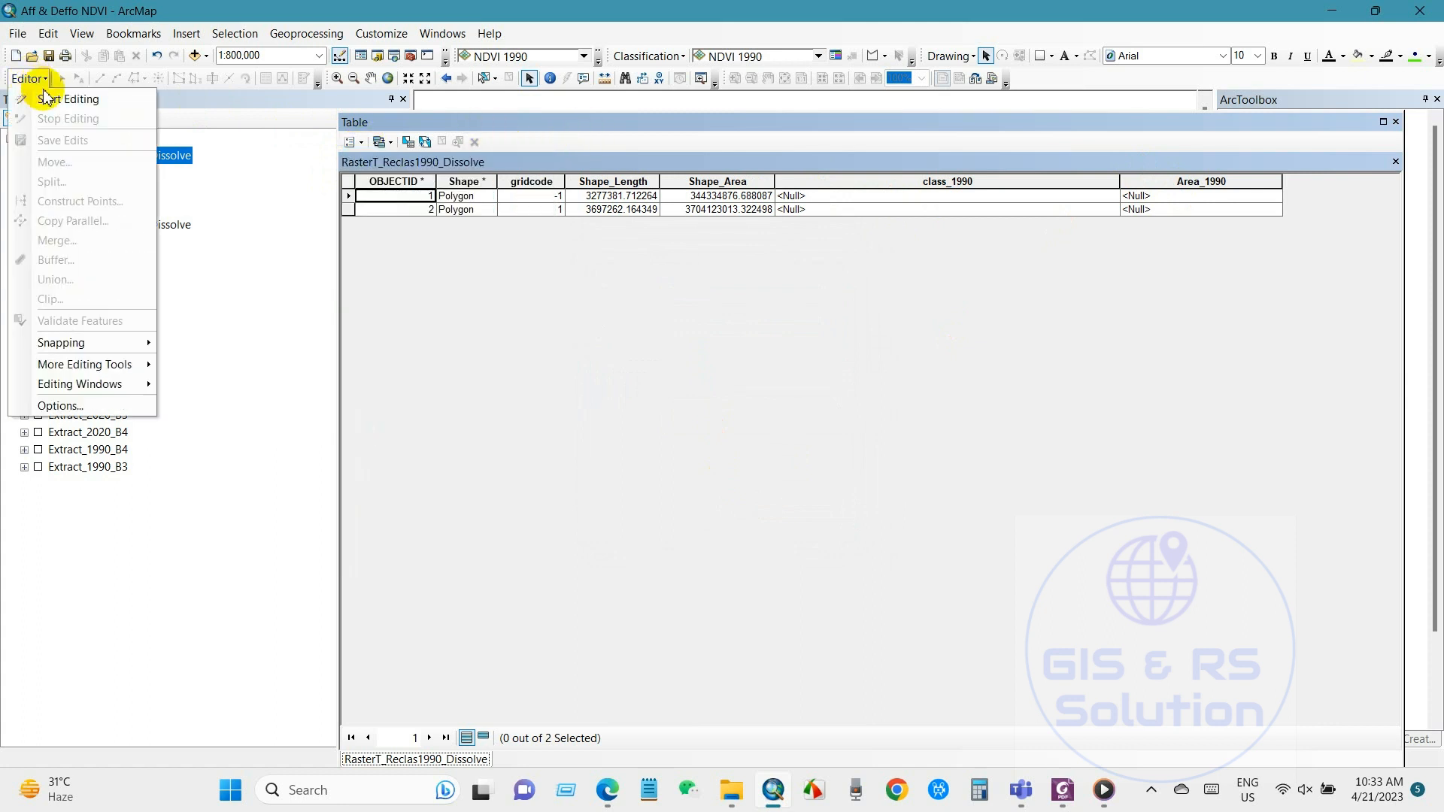
click(52, 98)
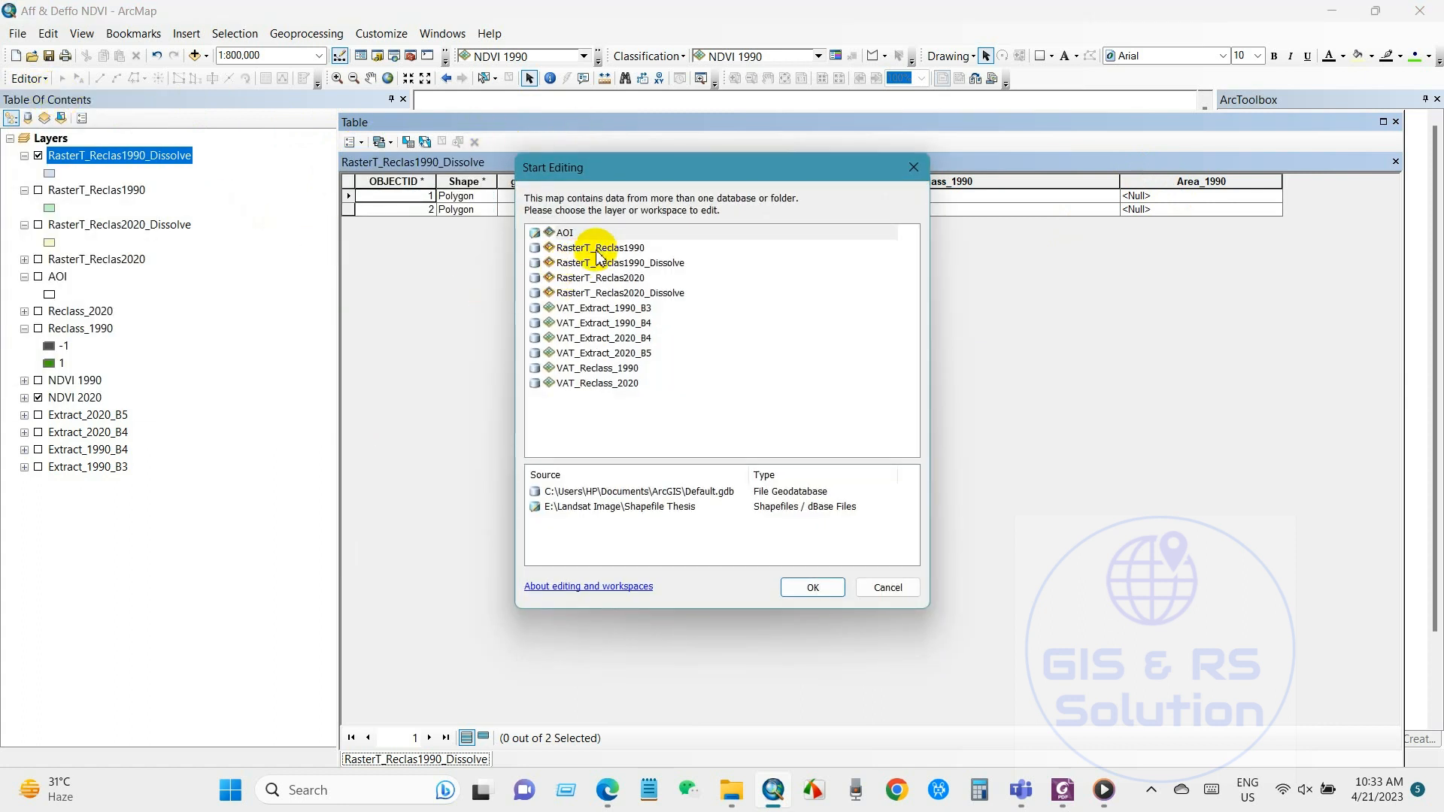
click(605, 262)
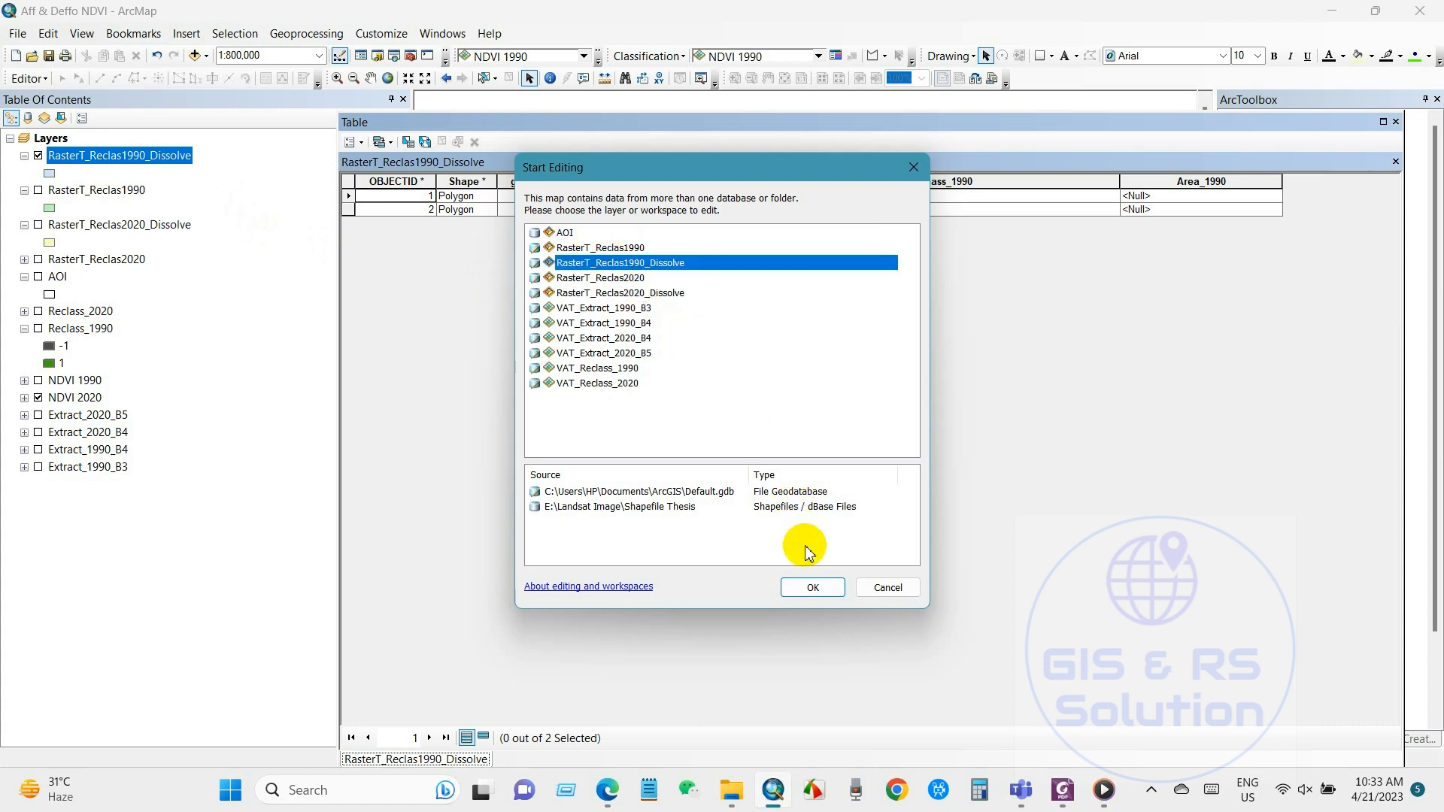
click(808, 584)
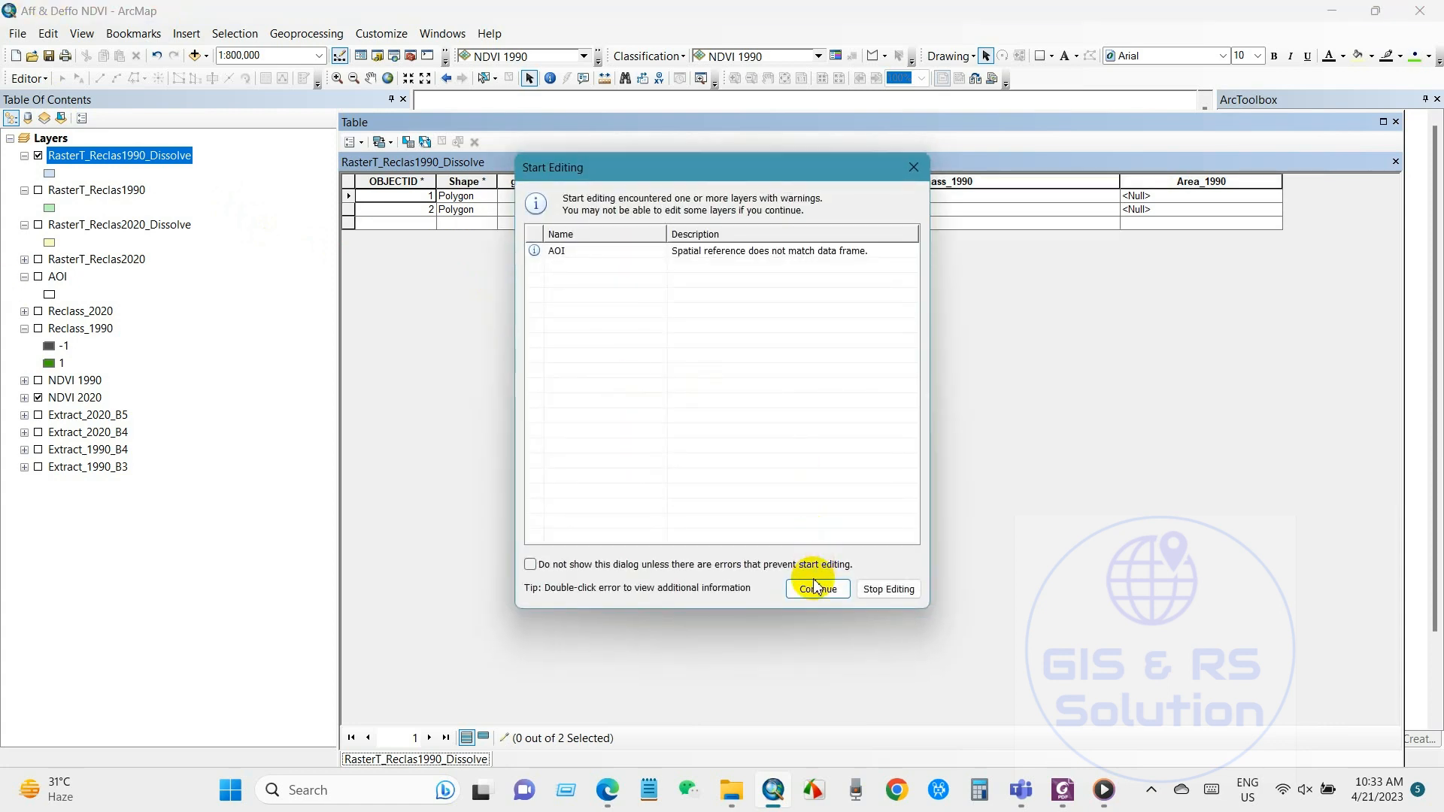
click(811, 577)
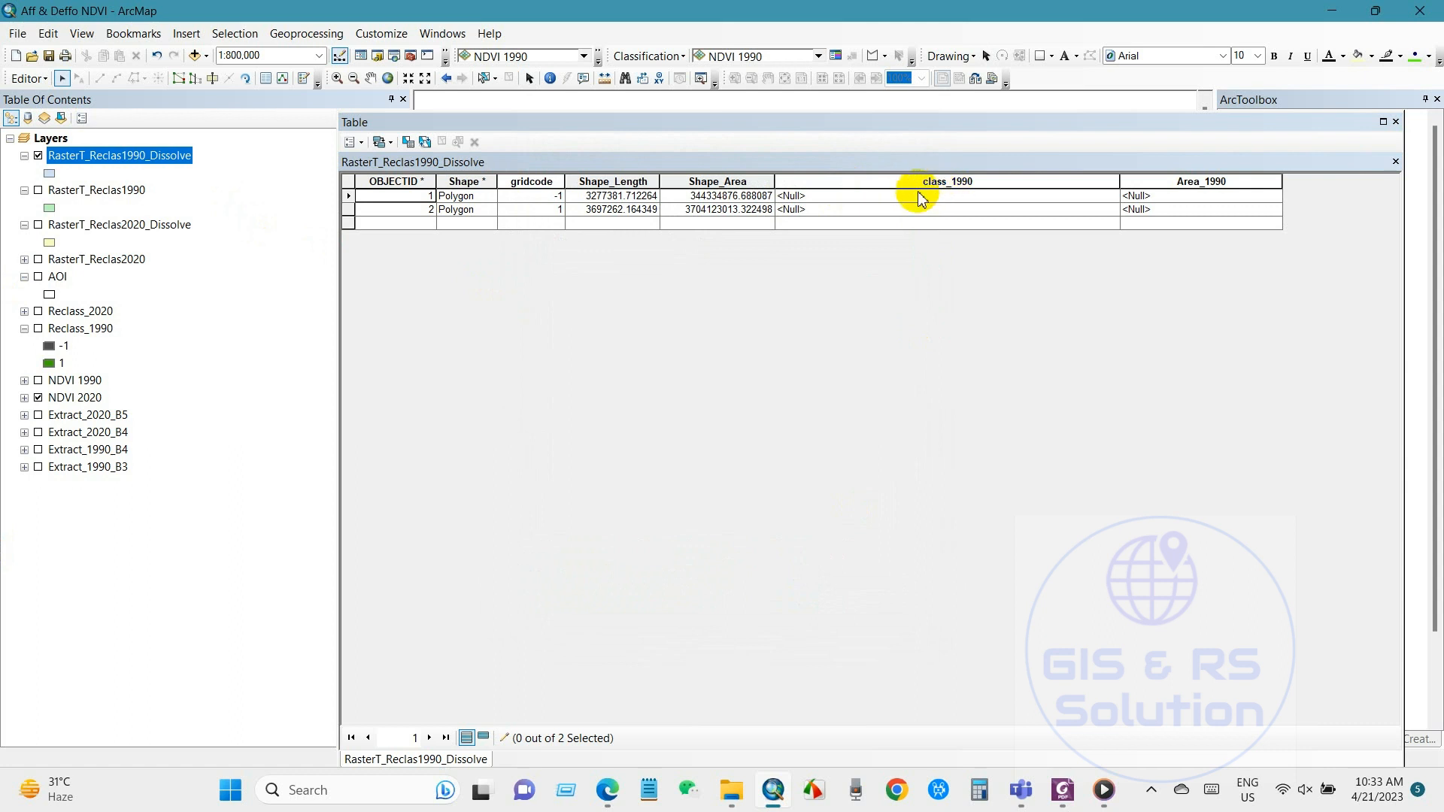
Fill in class_1990 with No Vegetation for gridcode -1 and Vegetation for gridcode 1
click(807, 198)
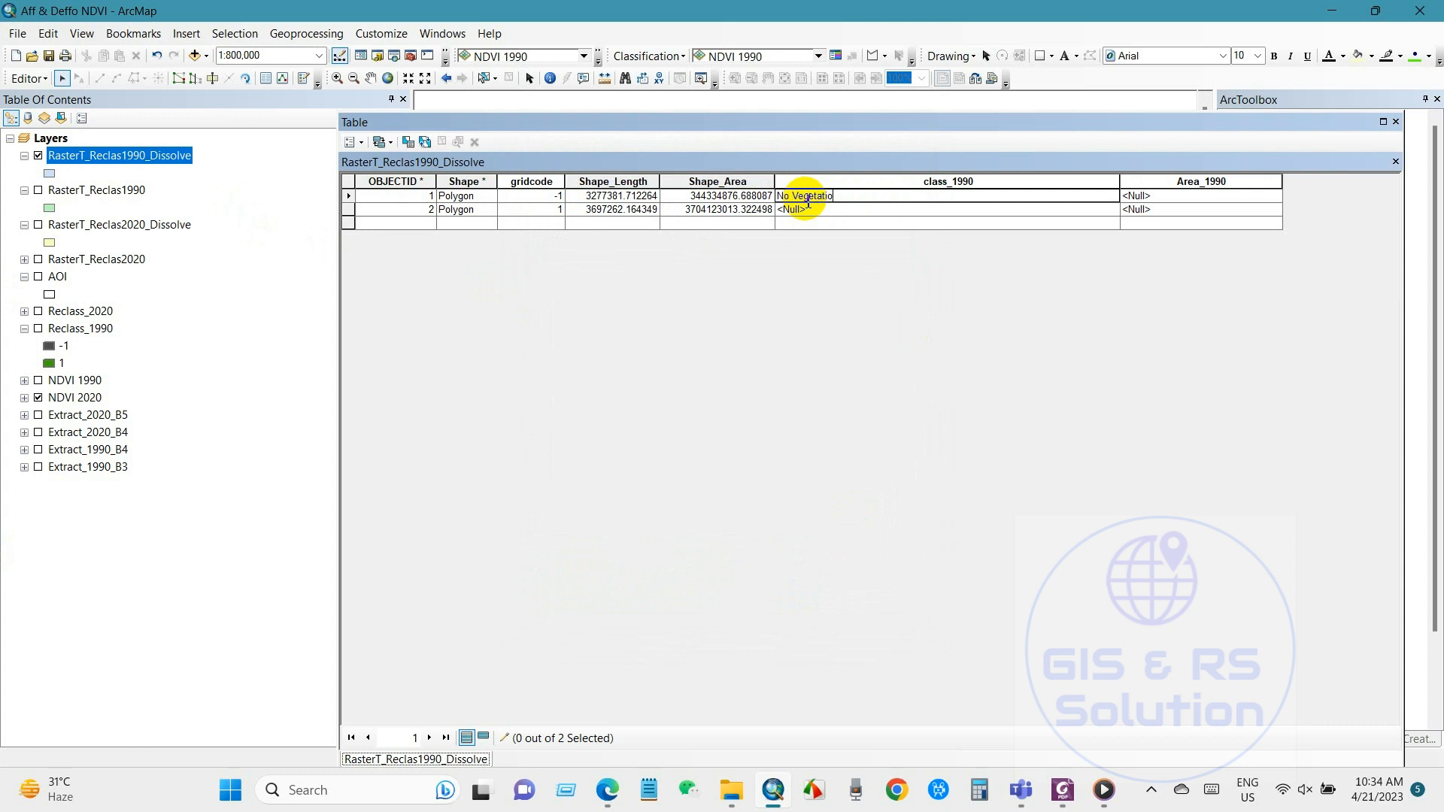
click(801, 217)
click(797, 216)
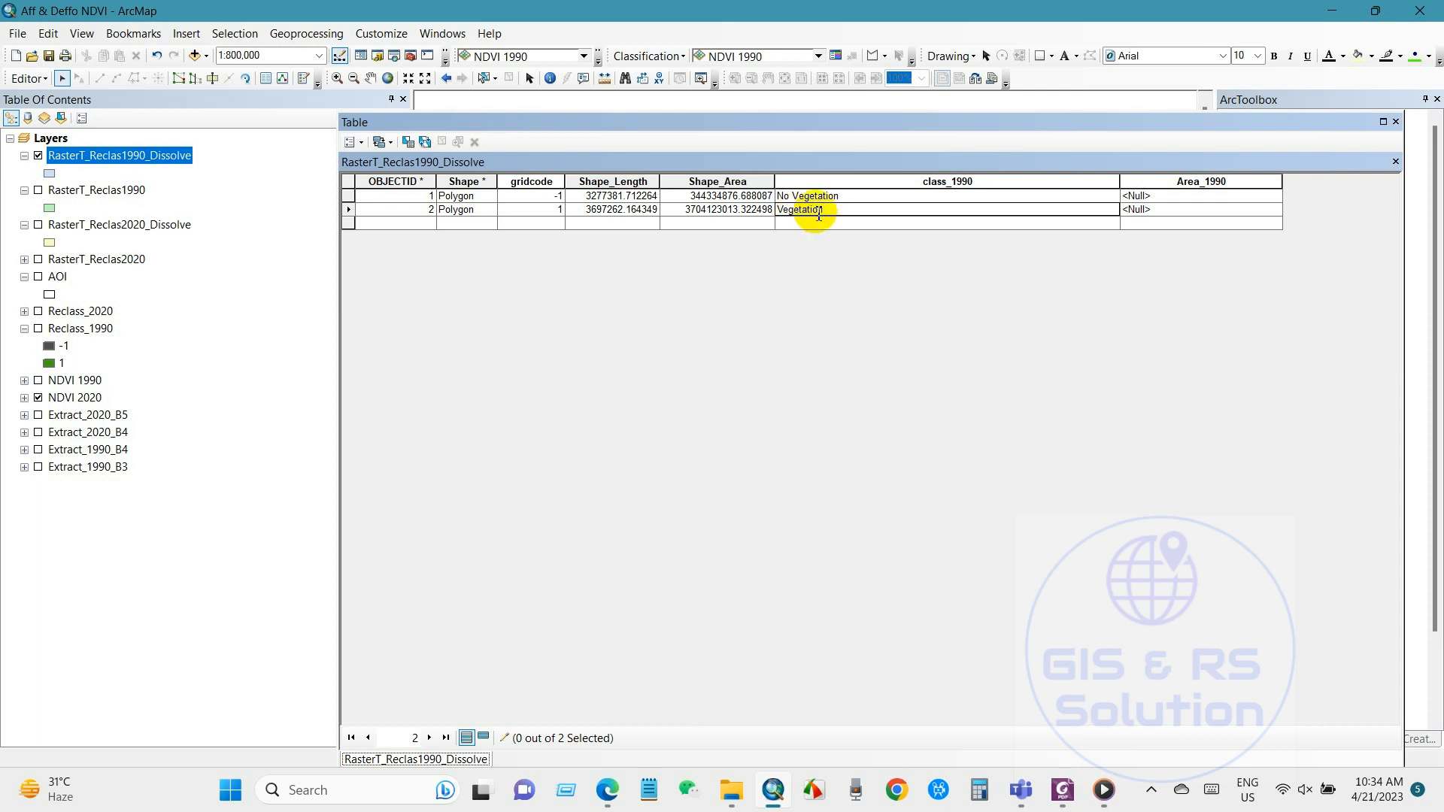
click(905, 183)
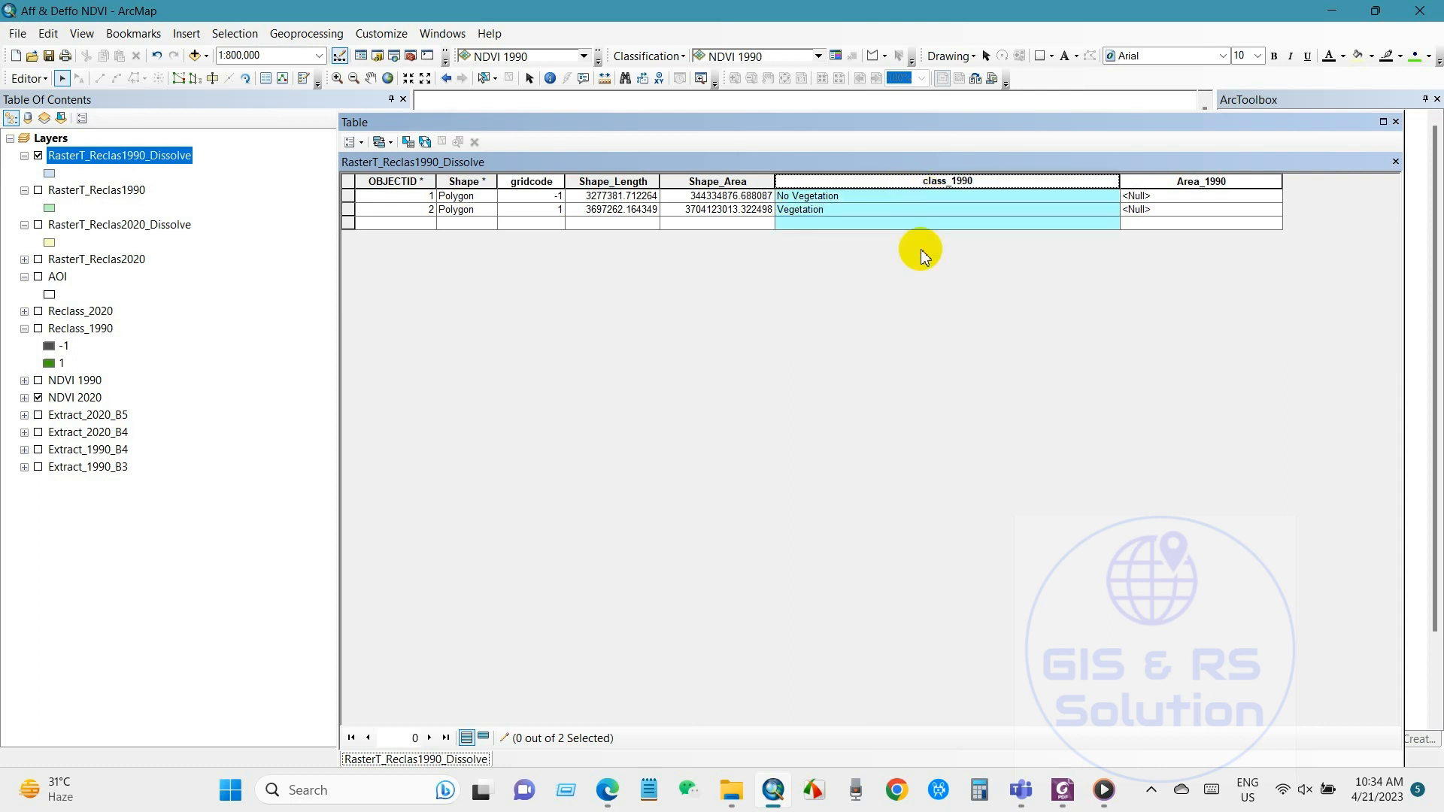
Calculate the Area_1990 field as polygon area in square kilometers using the data source's coordinate system, and close the table
click(1178, 182)
right_click(1178, 184)
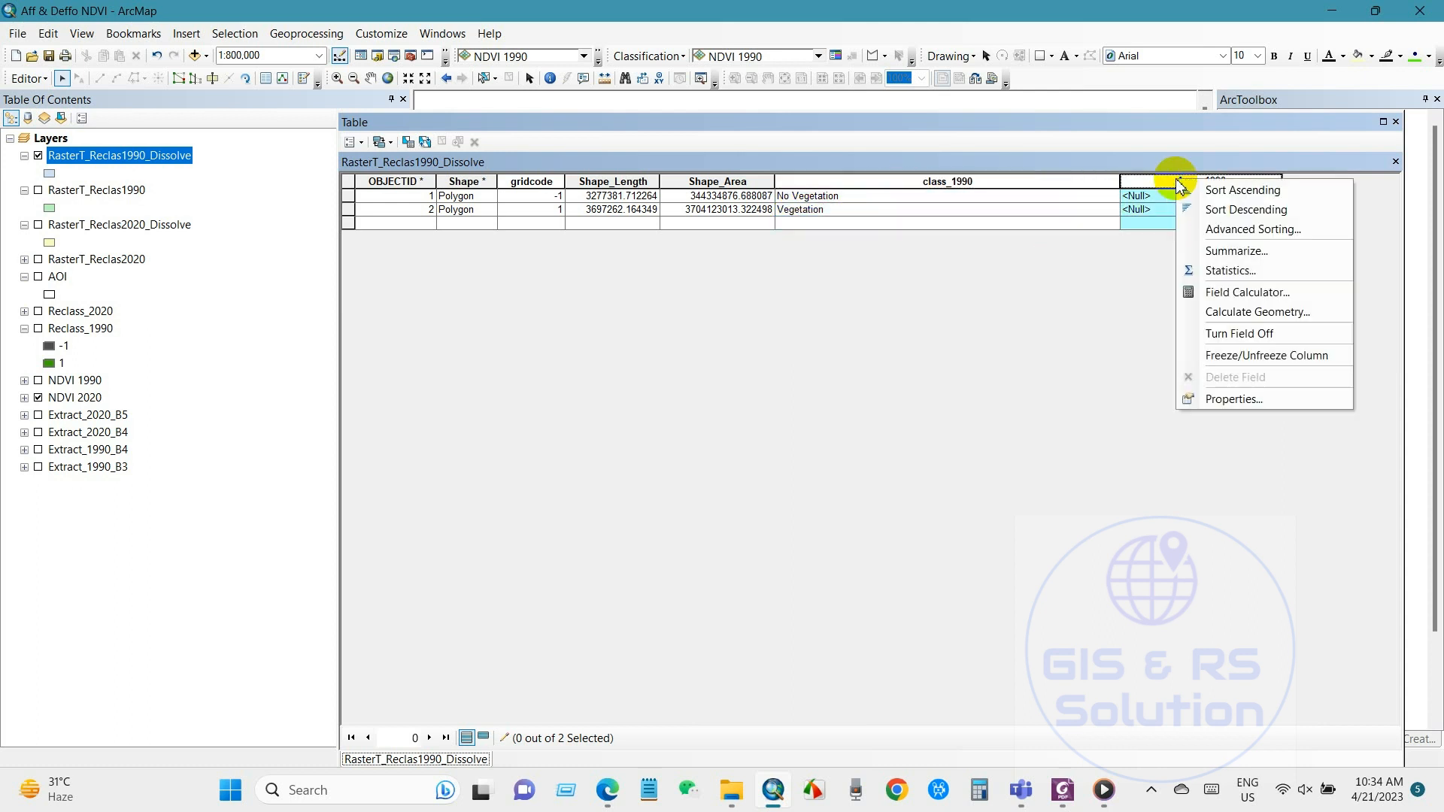
click(1248, 312)
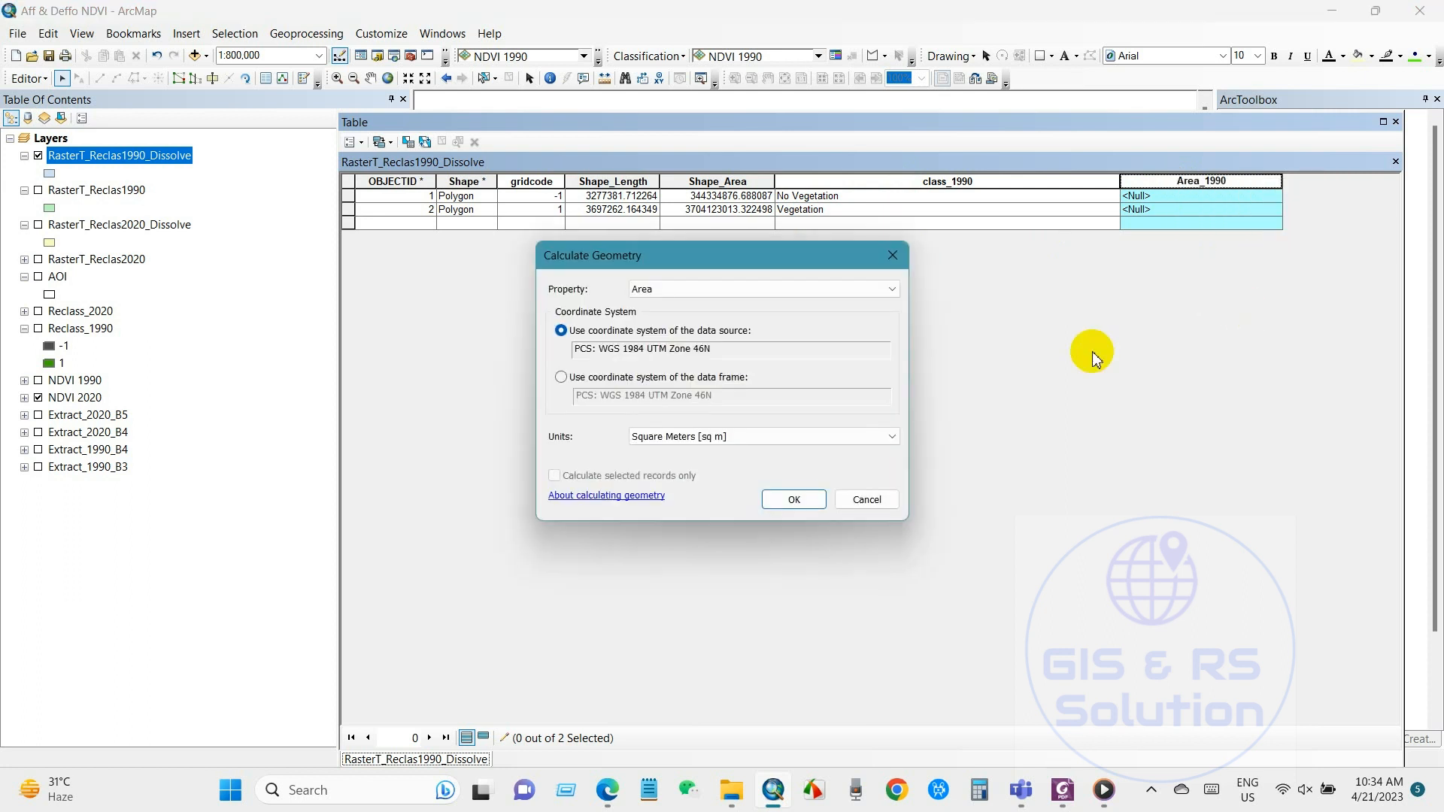
click(715, 434)
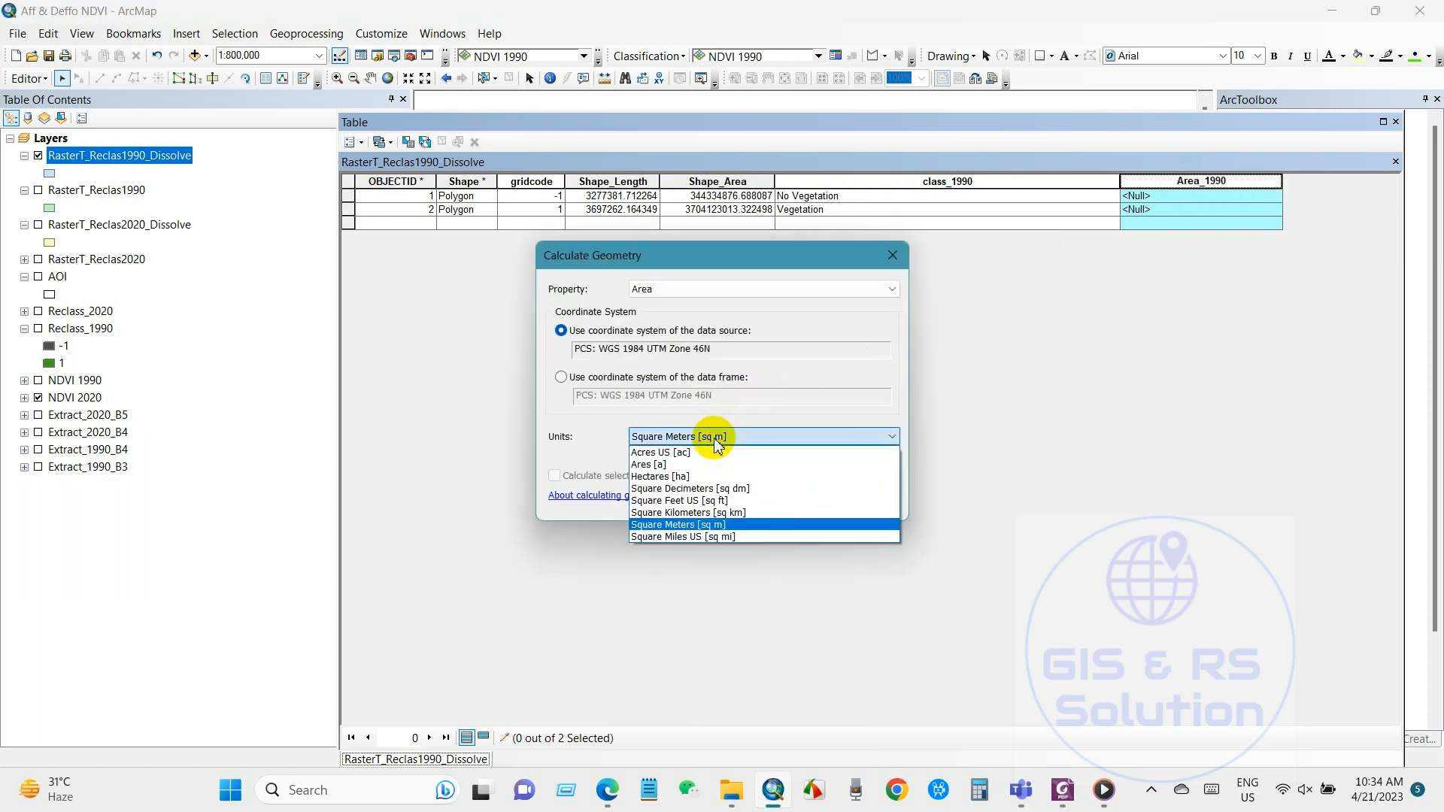
click(695, 514)
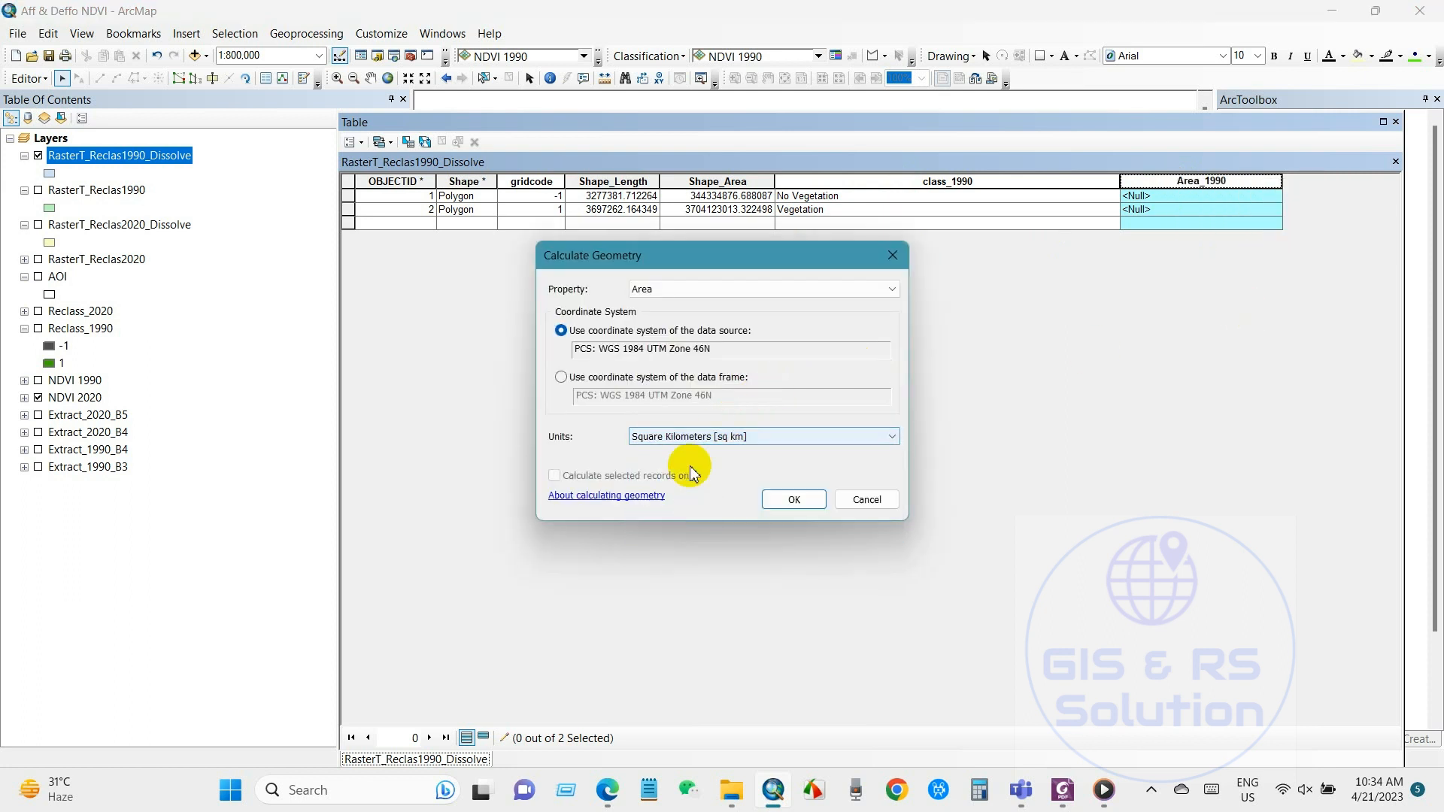
click(778, 496)
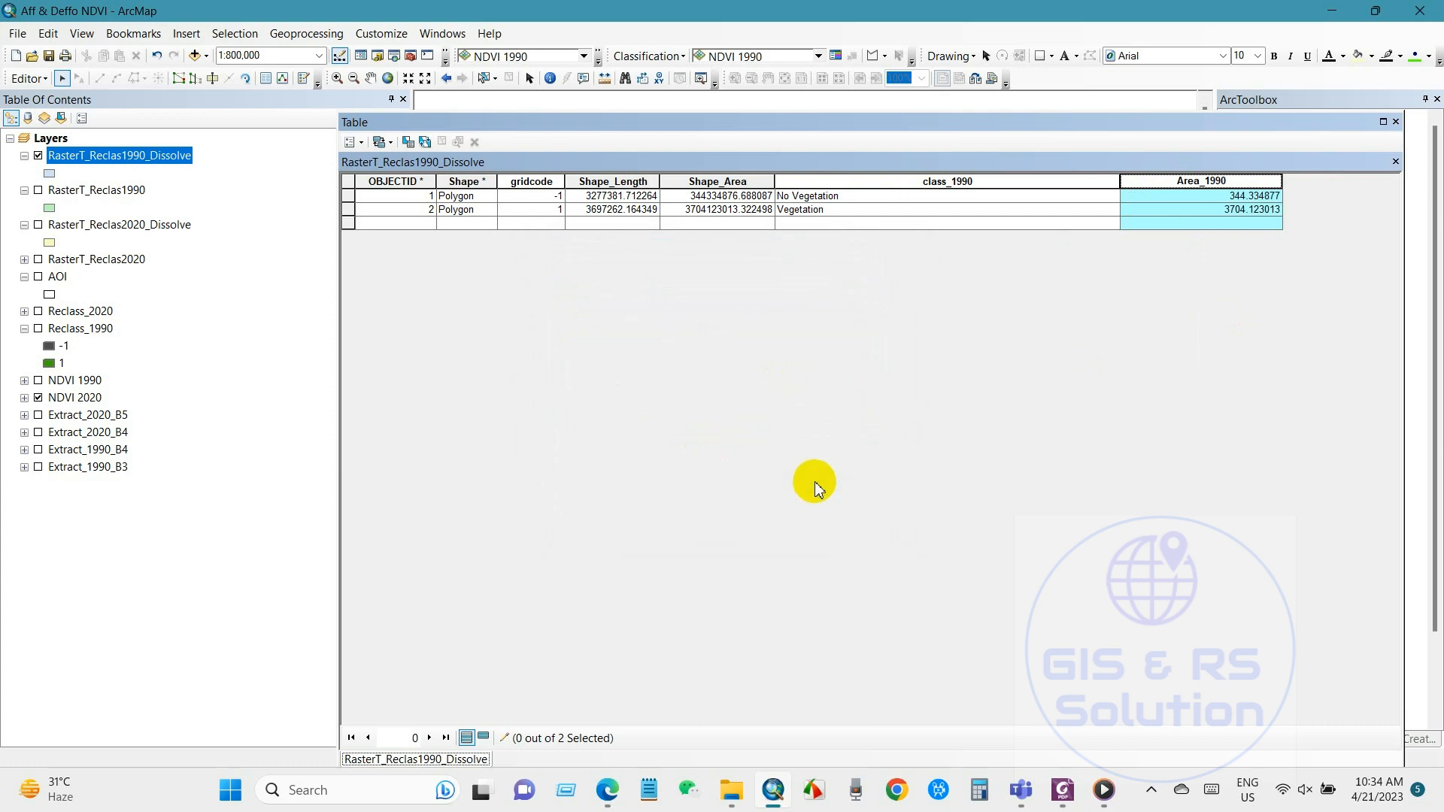
click(1396, 123)
Move RasterT_Reclas2020_Dissolve directly below RasterT_Reclas1990_Dissolve, and collapse the RasterT_Reclas1990, AOI and Reclass_1990 legends
drag(111, 226, 108, 180)
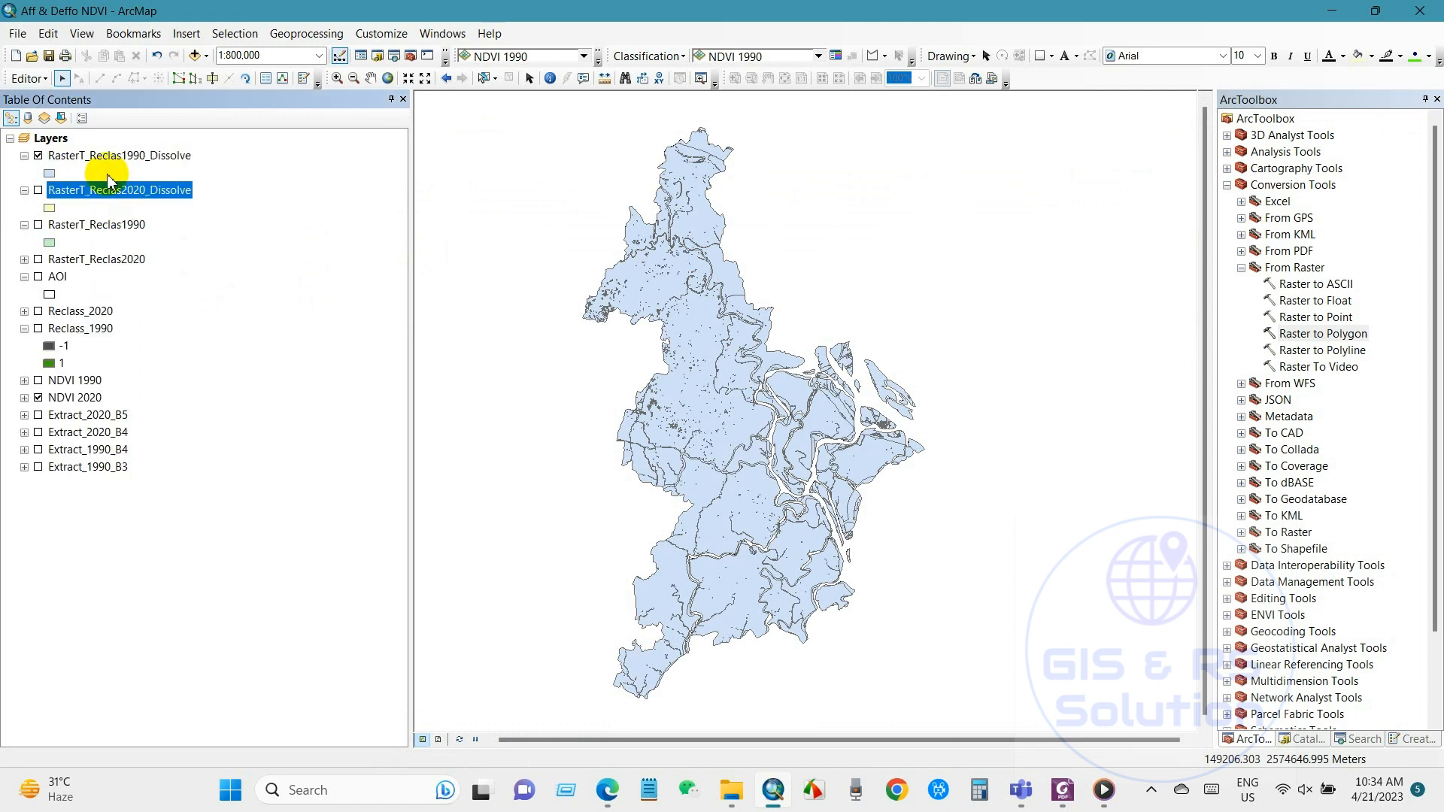
click(24, 224)
click(24, 259)
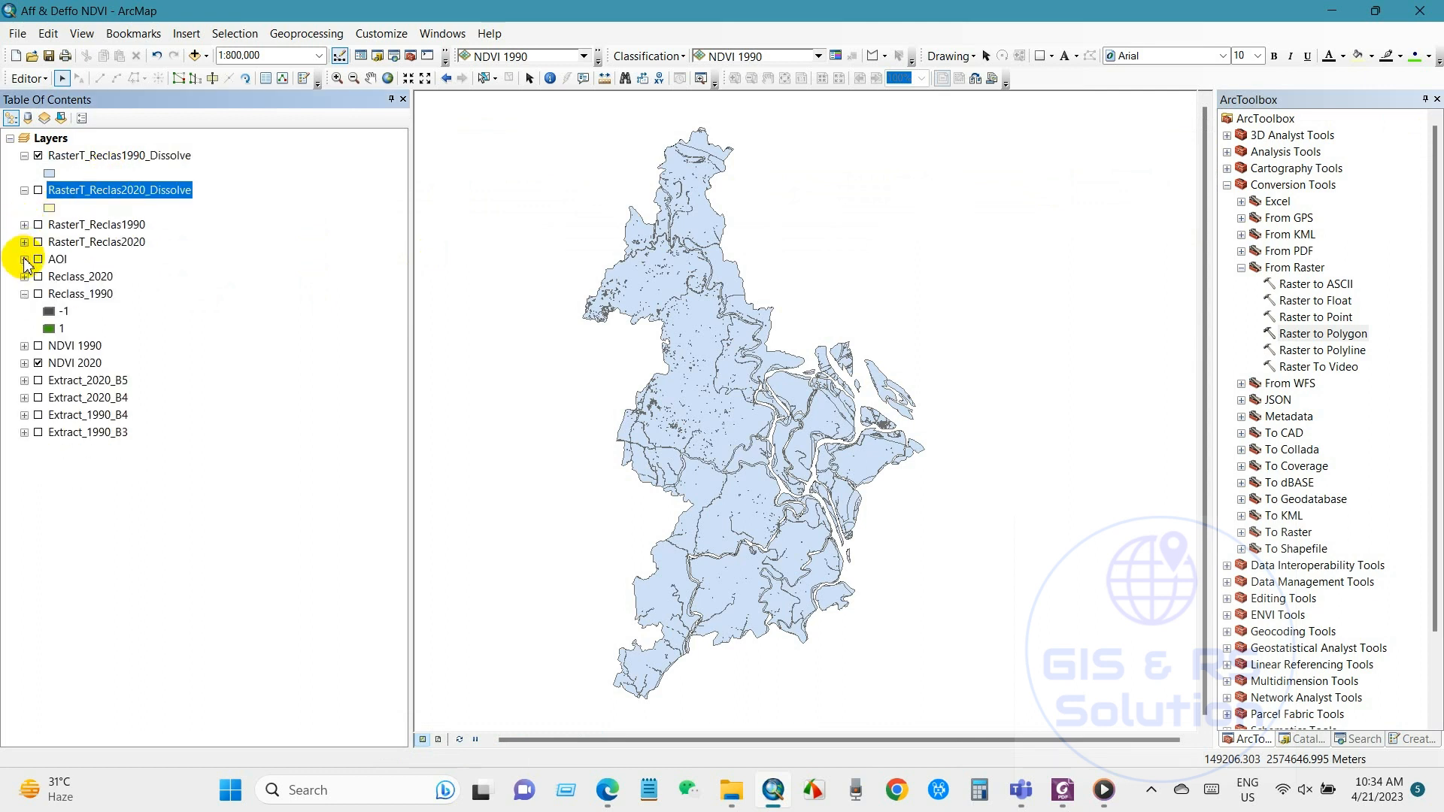
click(24, 294)
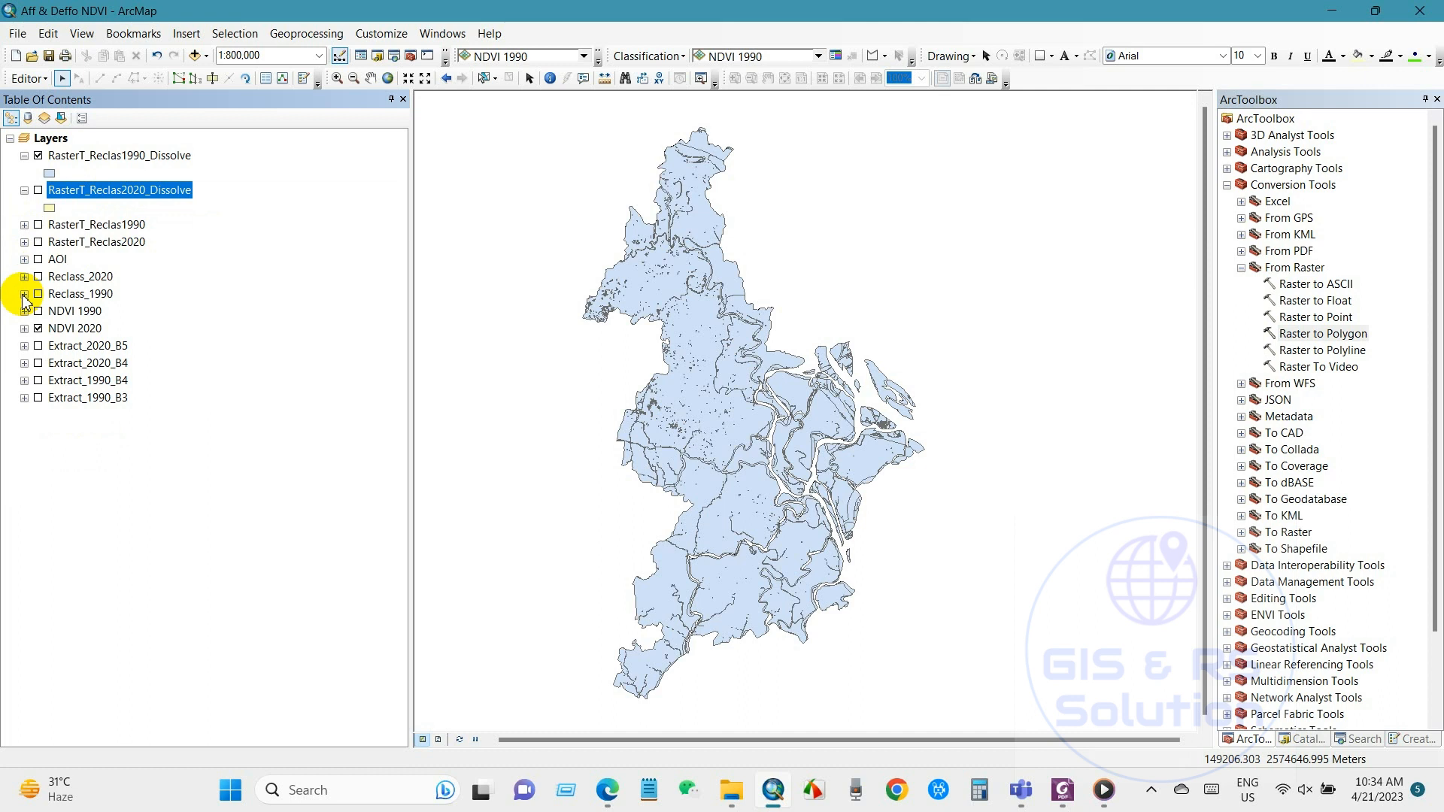
Intersect RasterT_Reclas1990_Dissolve with RasterT_Reclas2020_Dissolve, joining all attributes and keeping the default output feature class
click(94, 160)
click(113, 193)
click(109, 158)
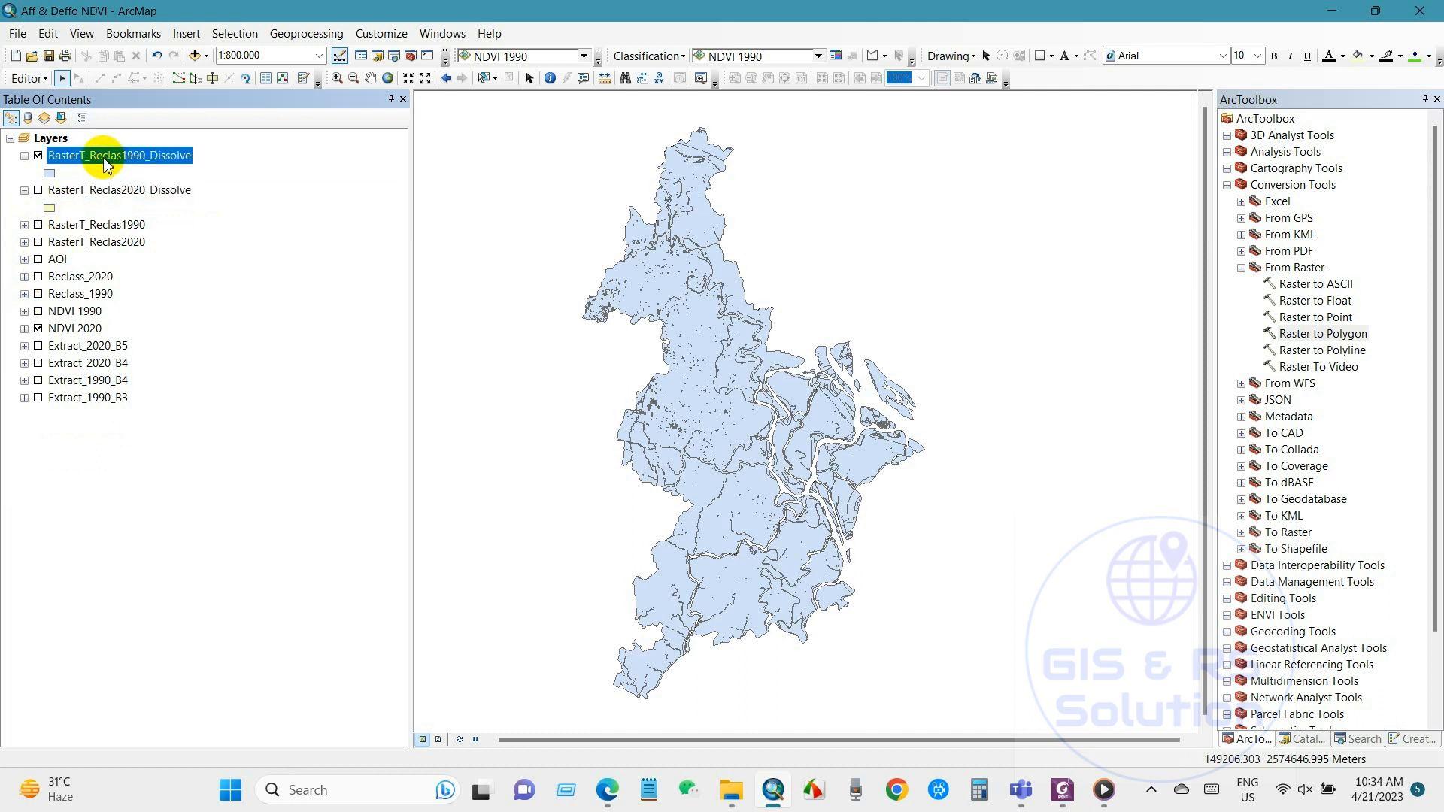
click(314, 38)
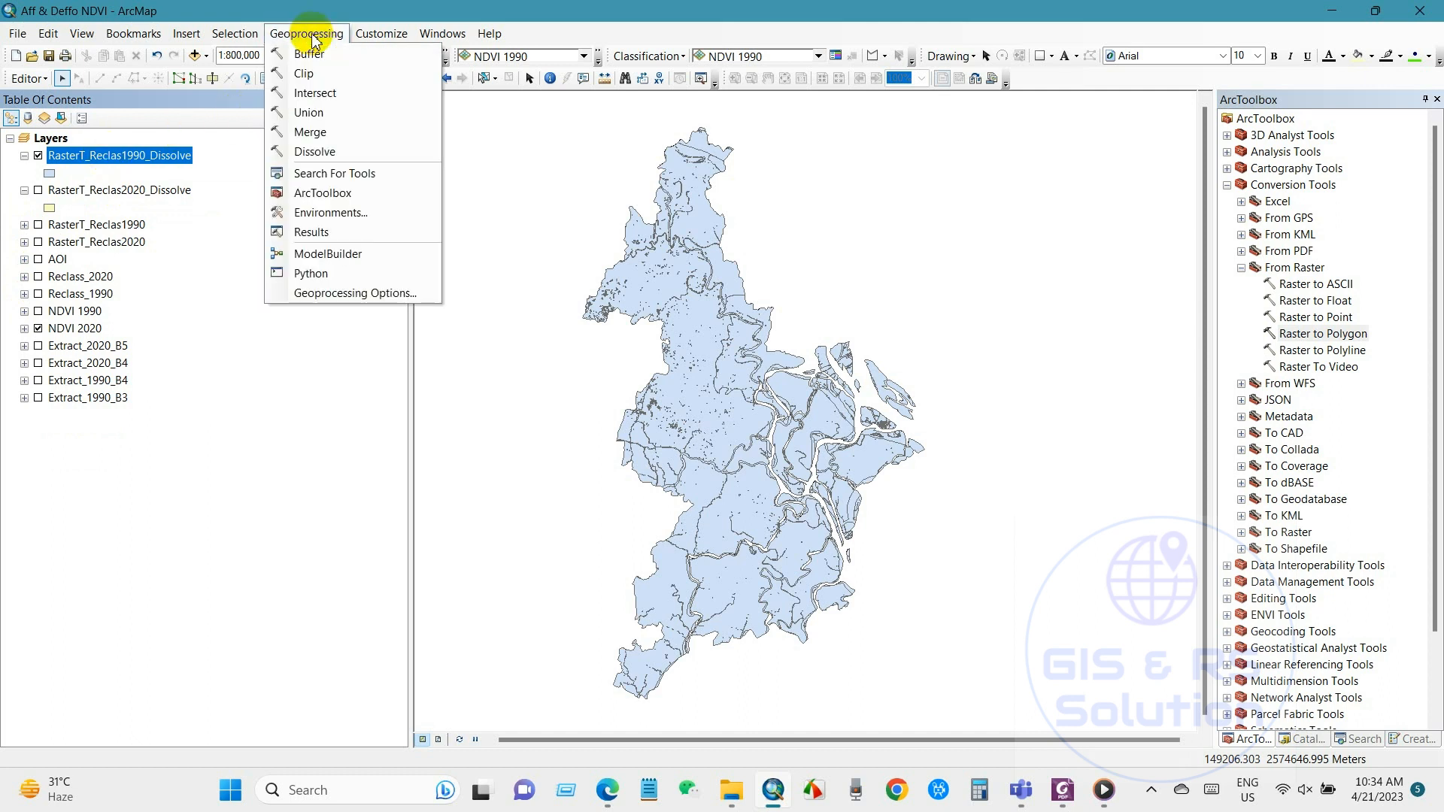
click(314, 93)
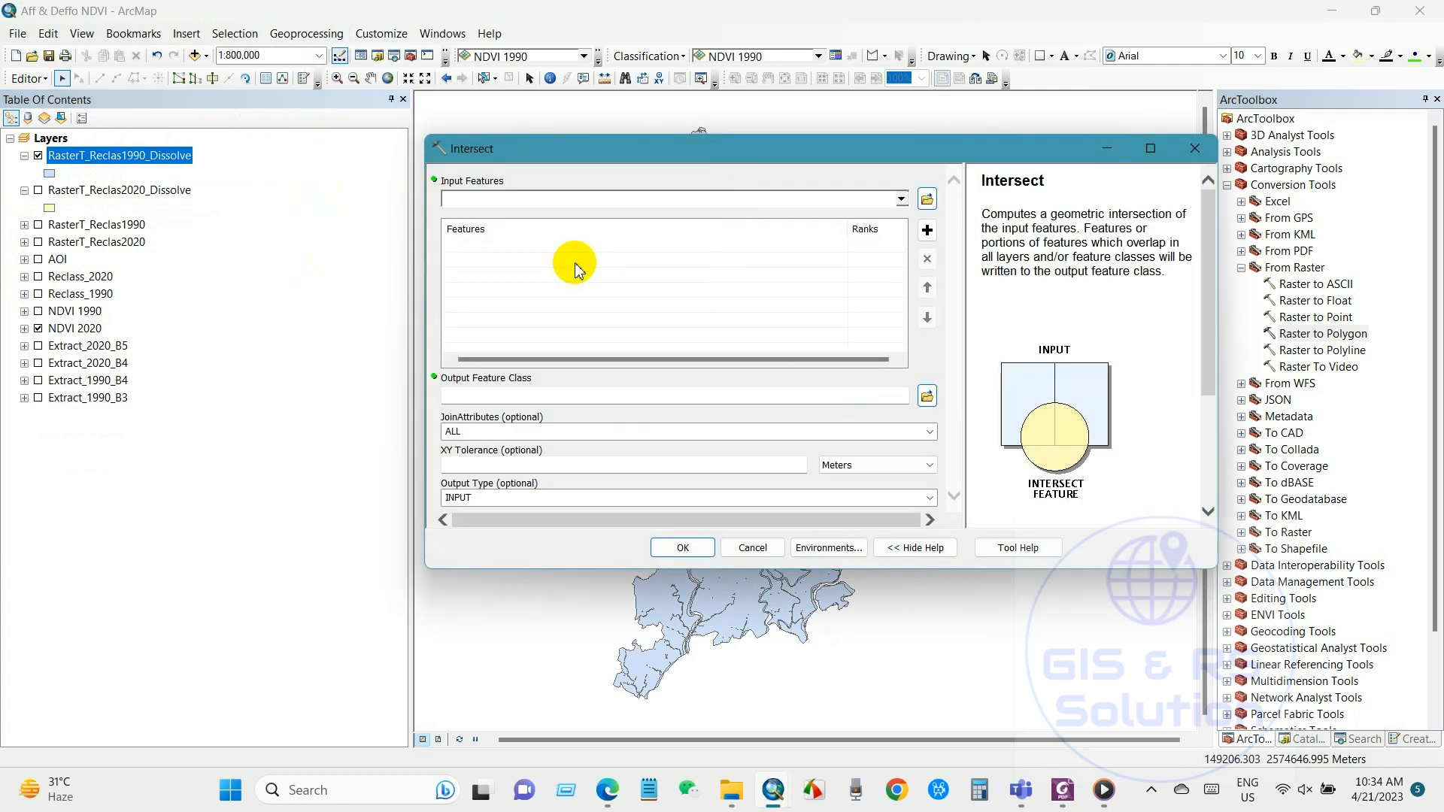
click(900, 199)
click(583, 217)
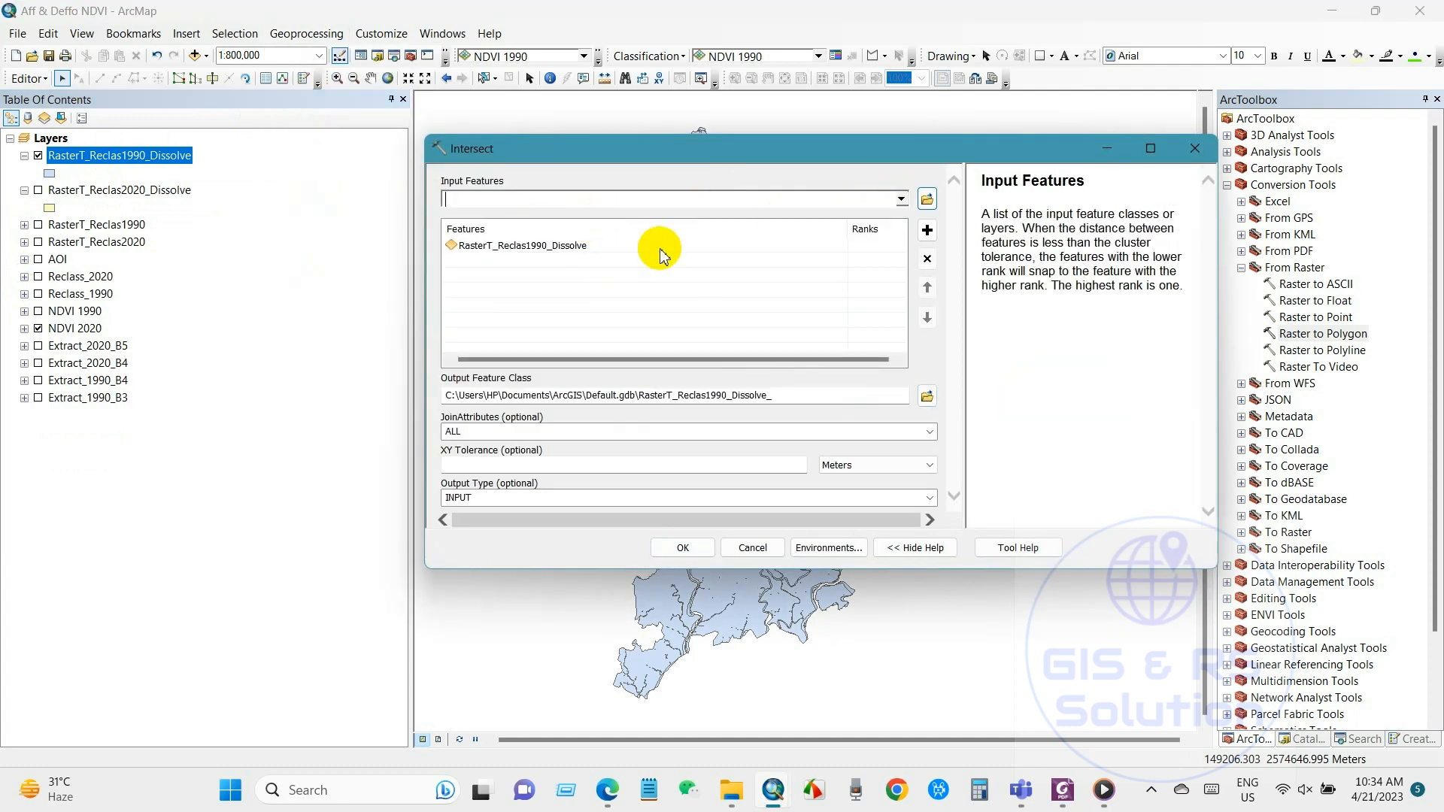
click(902, 200)
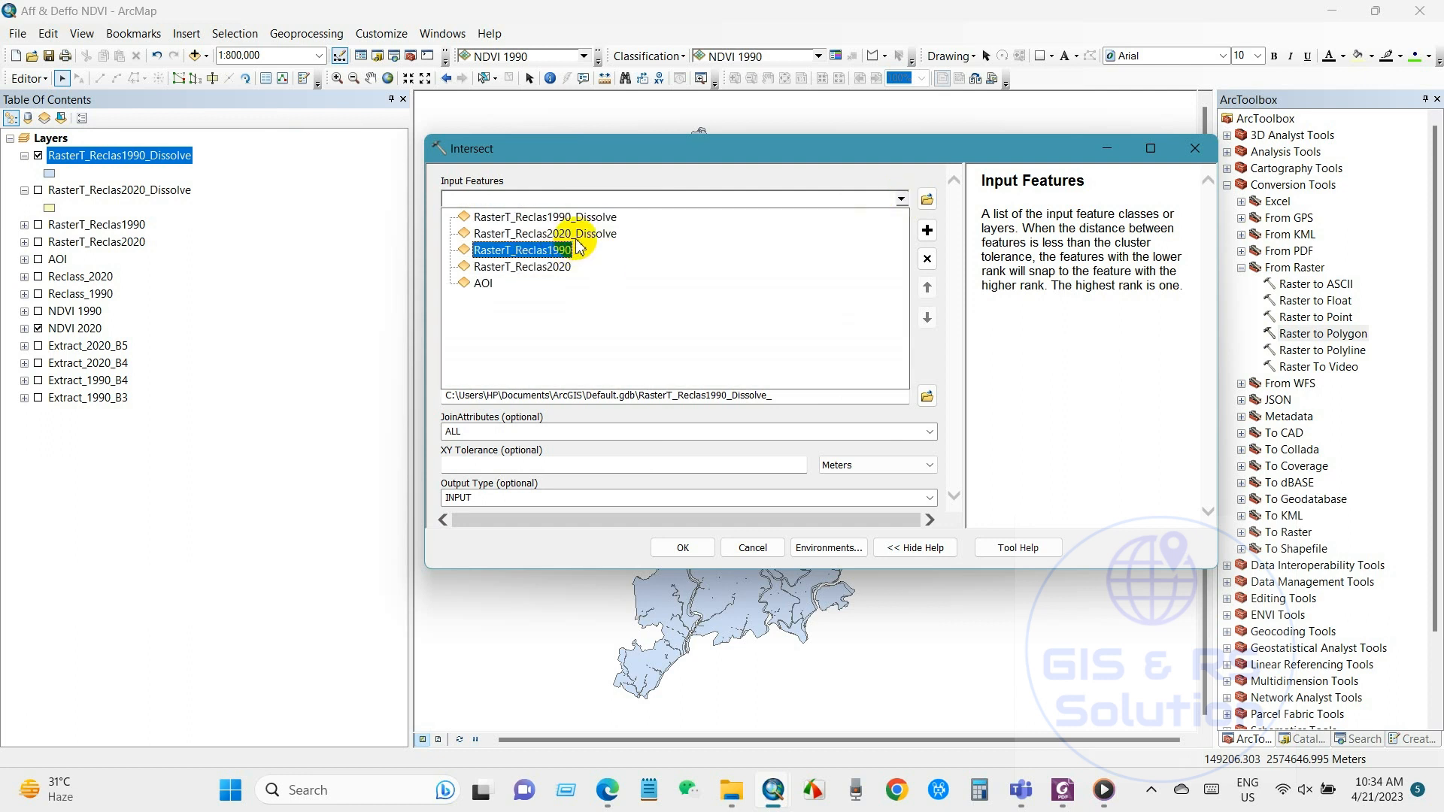
click(546, 234)
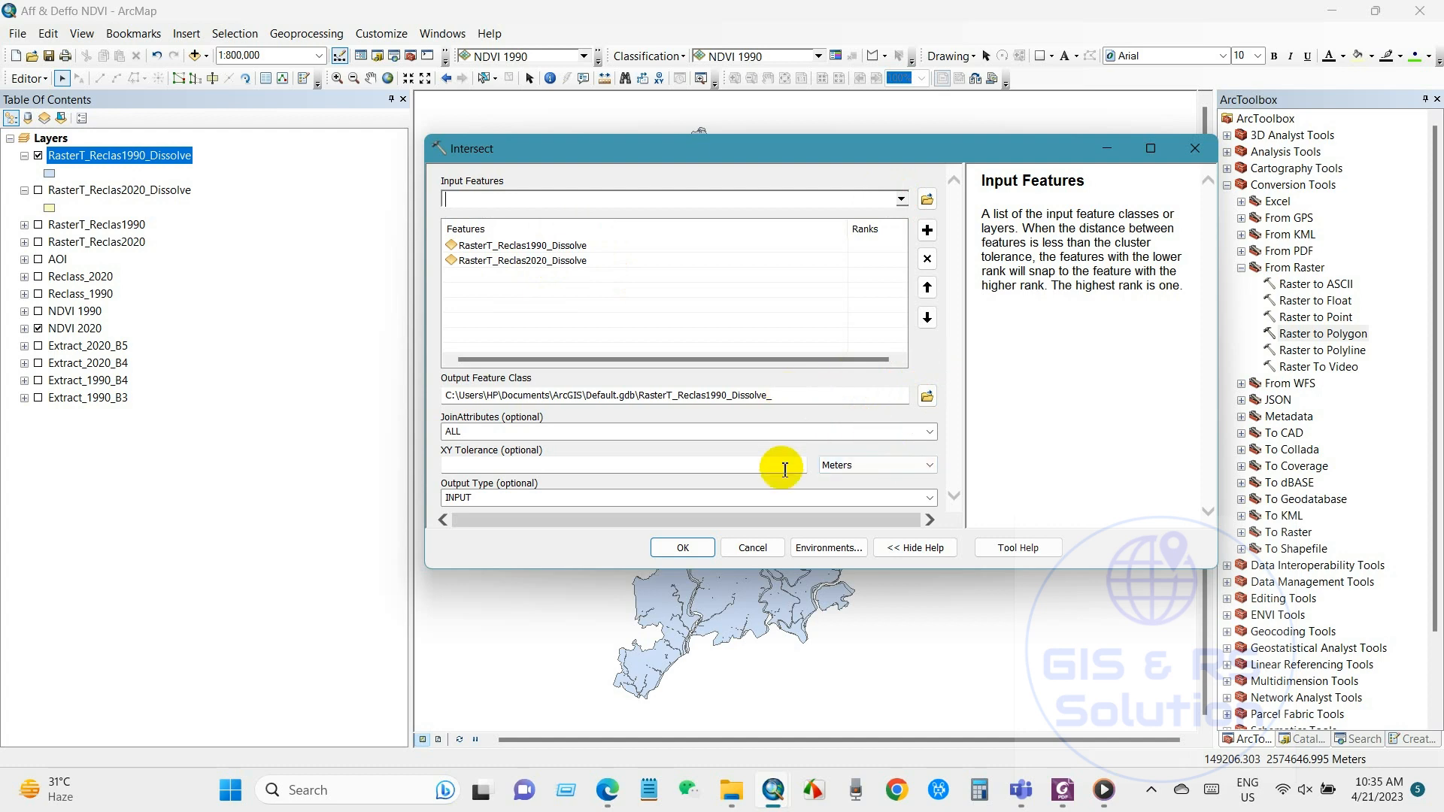
click(696, 548)
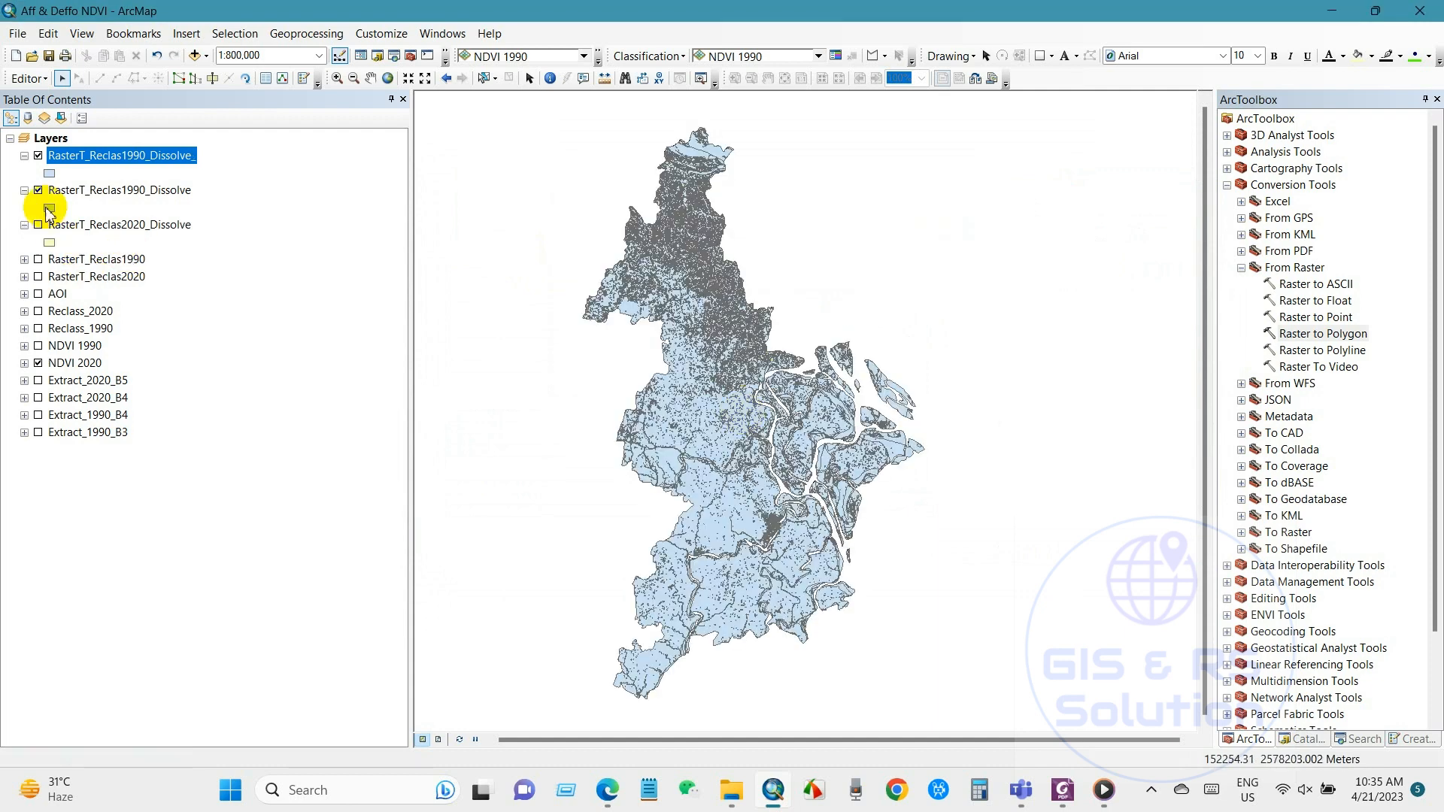
Hide RasterT_Reclas1990_Dissolve and rename the new intersect output layer as Change
click(38, 189)
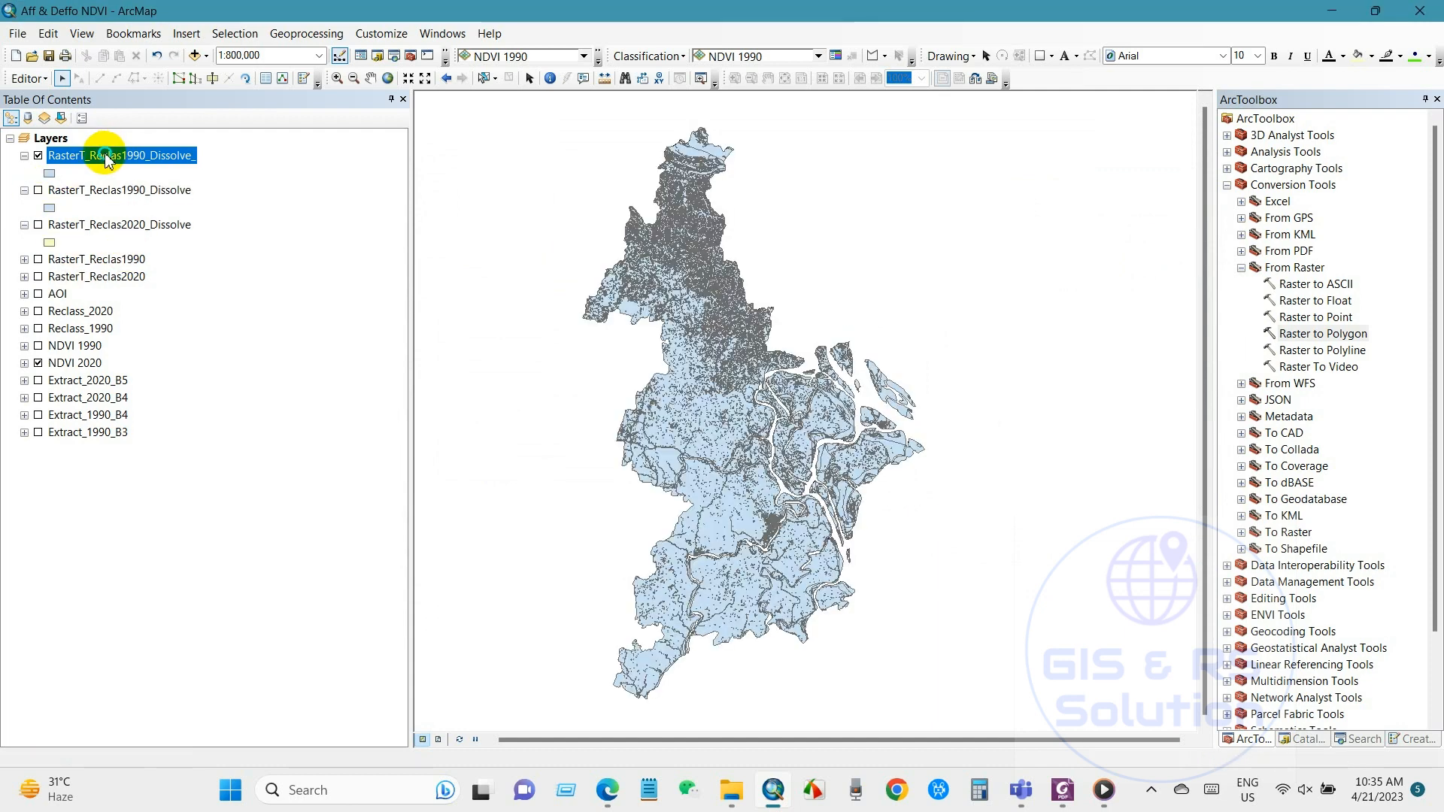
right_click(106, 154)
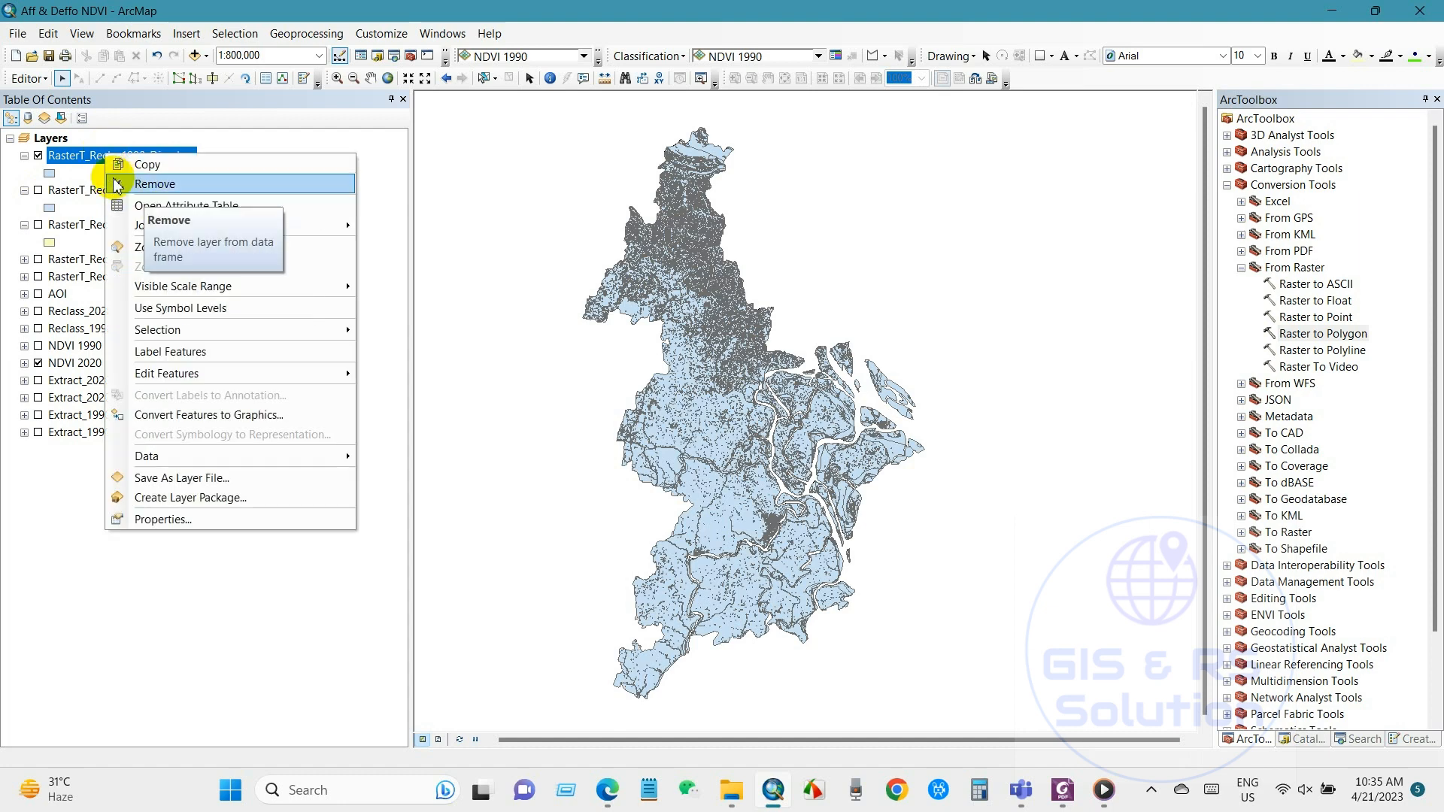
click(86, 157)
click(222, 187)
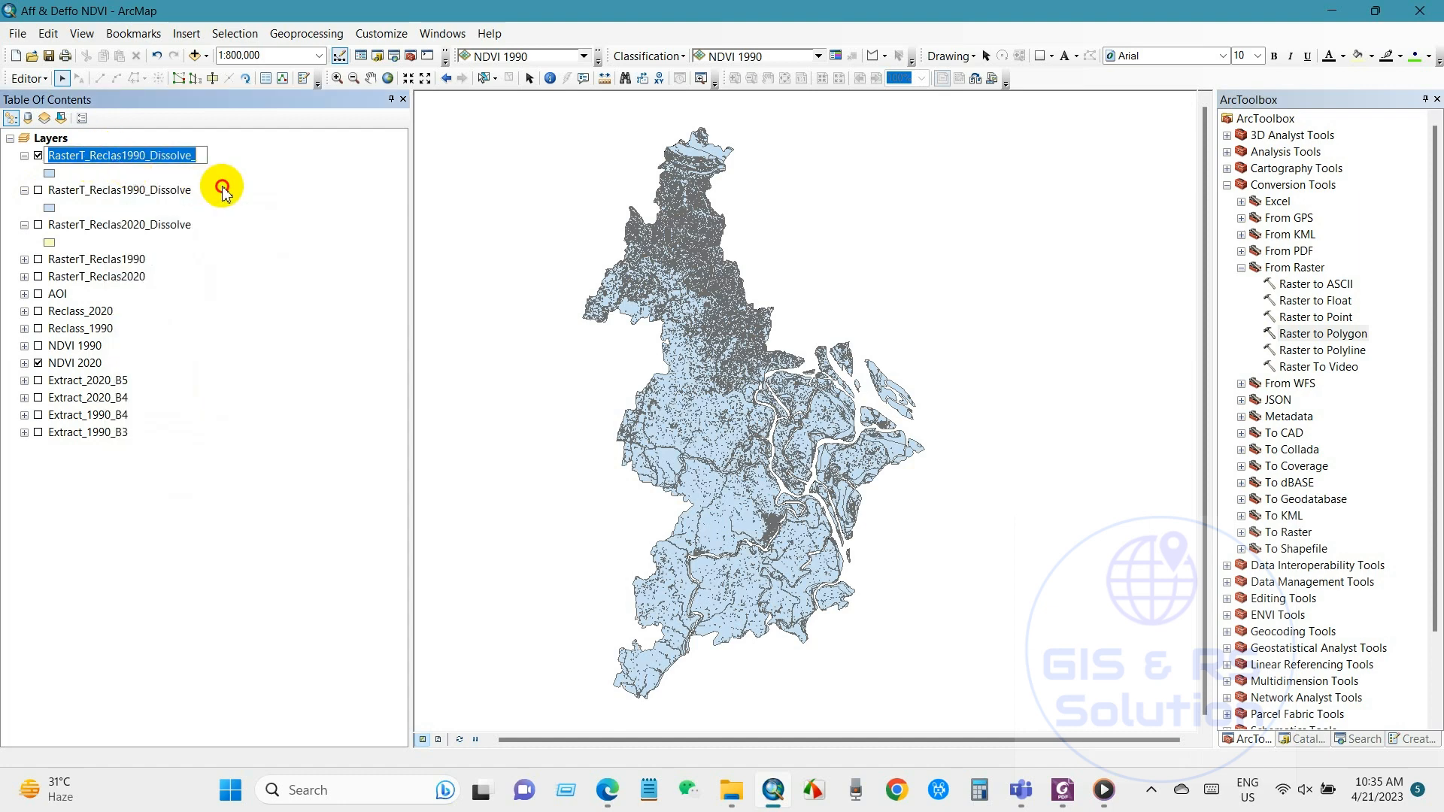
right_click(108, 155)
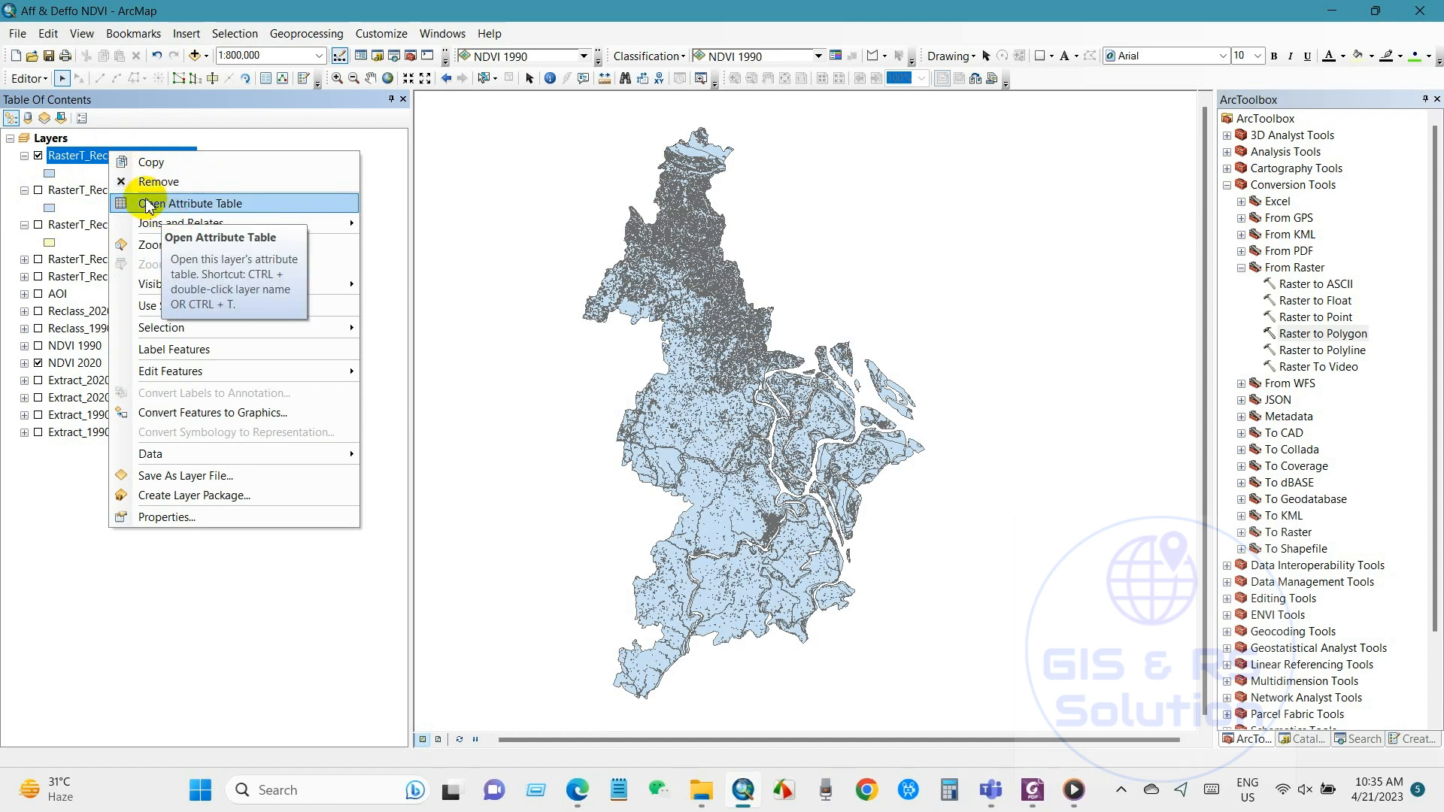
click(85, 156)
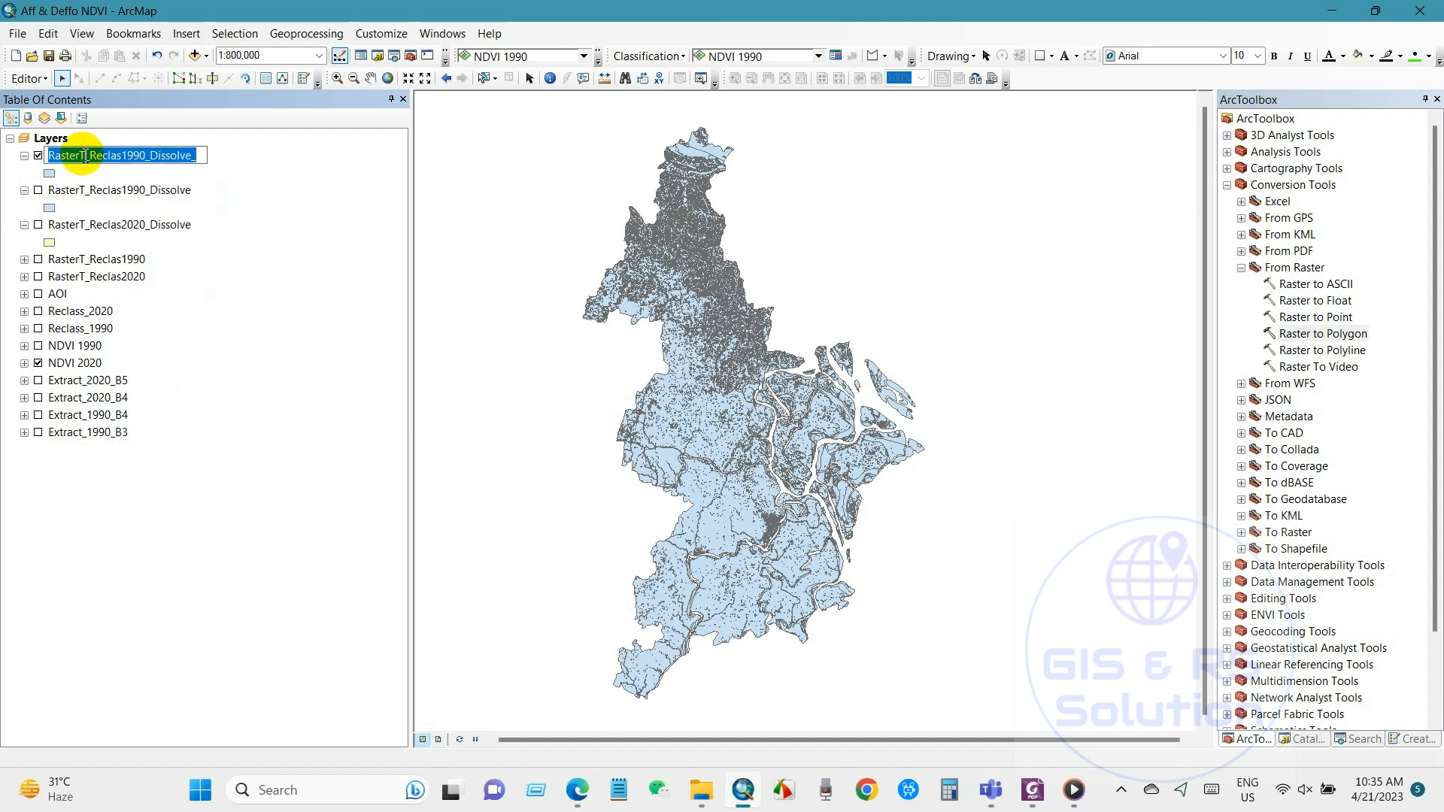
text(Change)
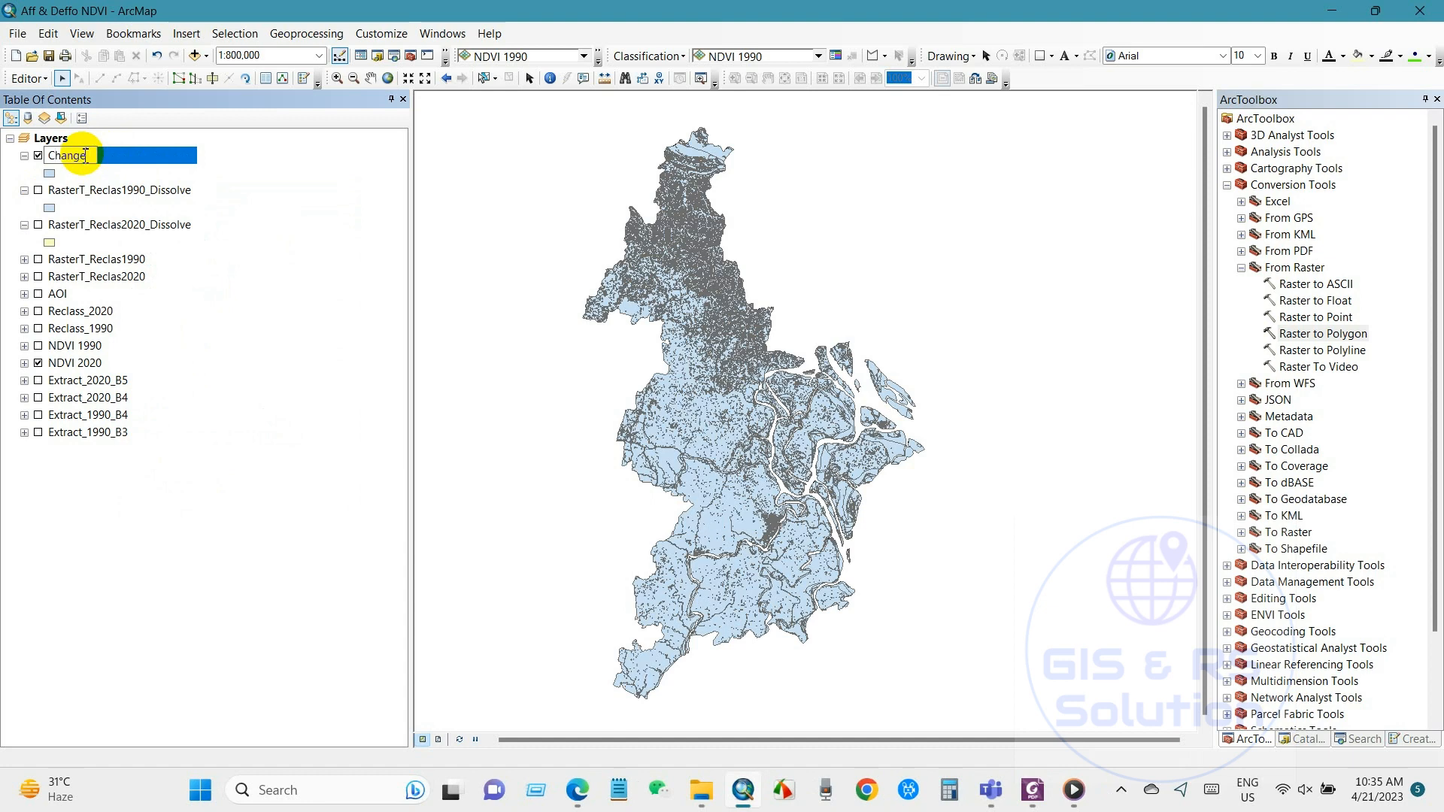
key(Return)
Open the attribute table of the Change layer
right_click(72, 159)
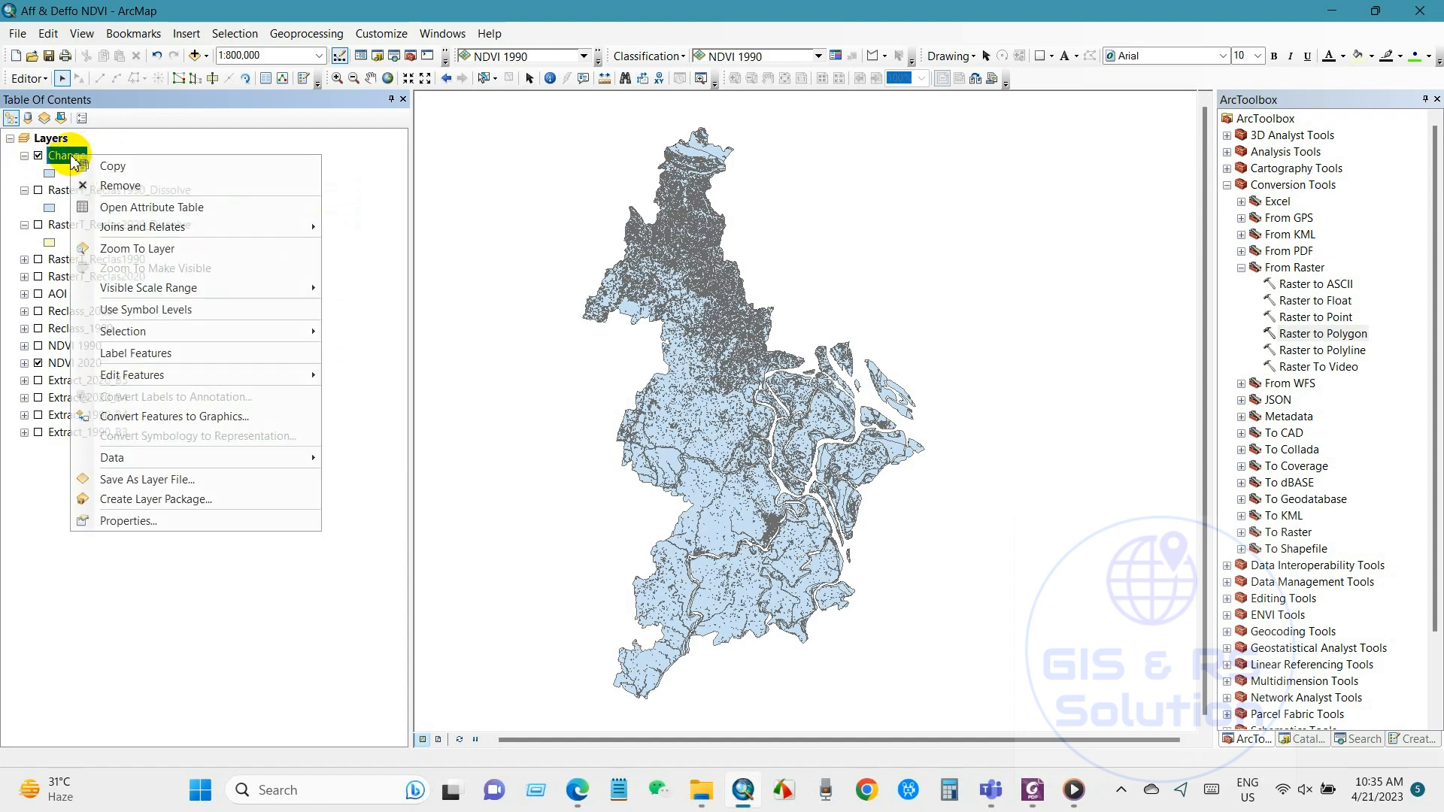
click(113, 207)
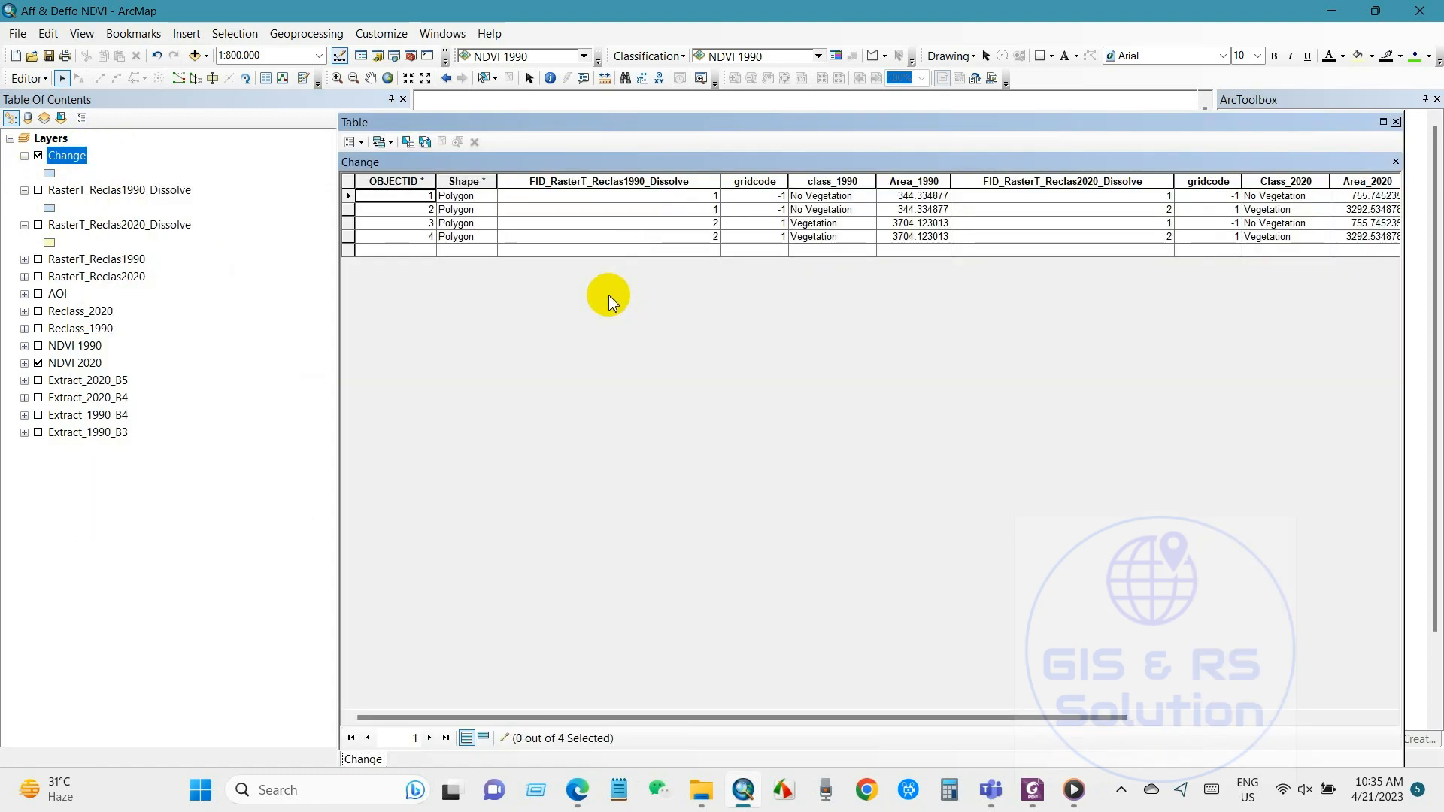
Enlarge the Change attribute table to full screen and examine its Area_1990 and Area_2020 columns
drag(598, 125, 440, 98)
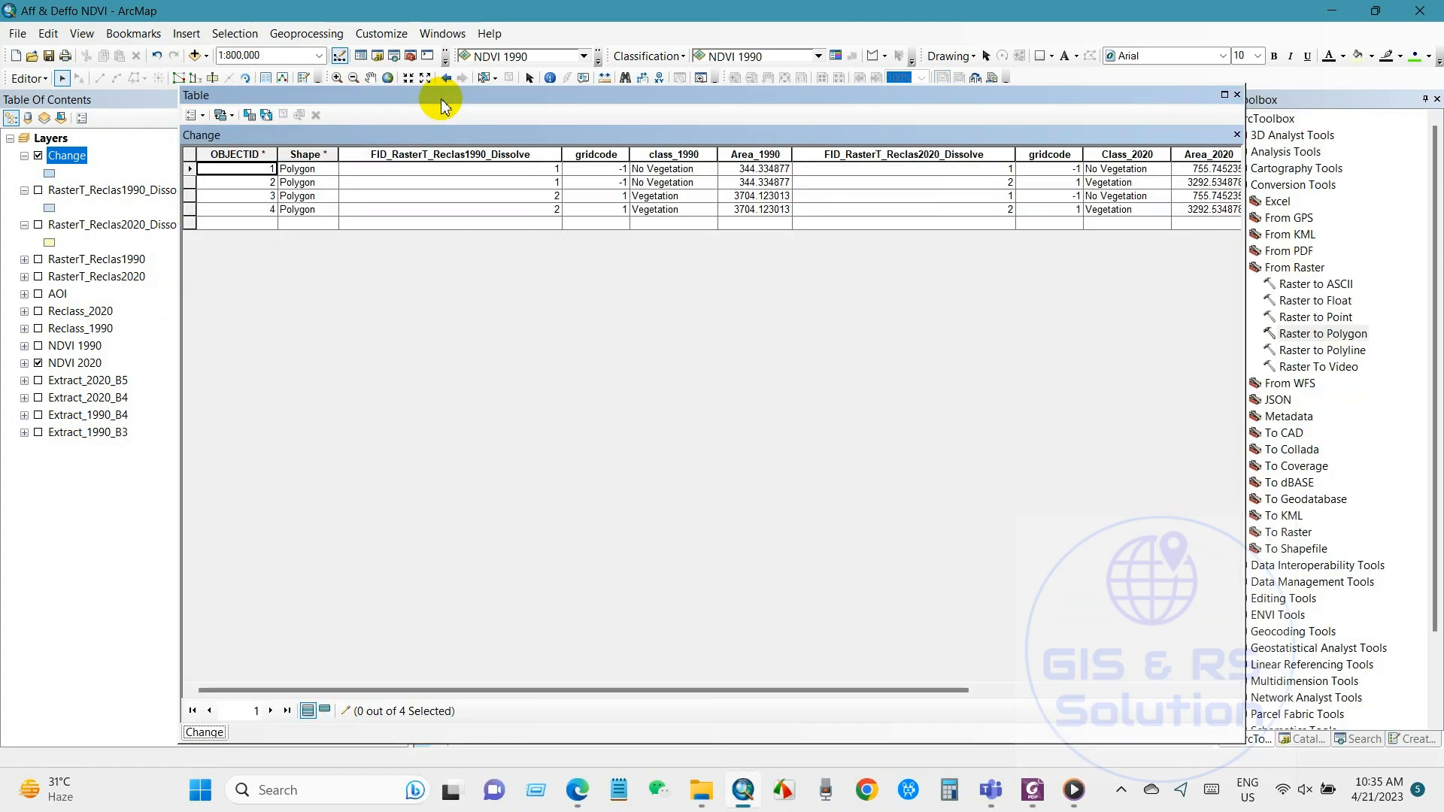
click(1223, 94)
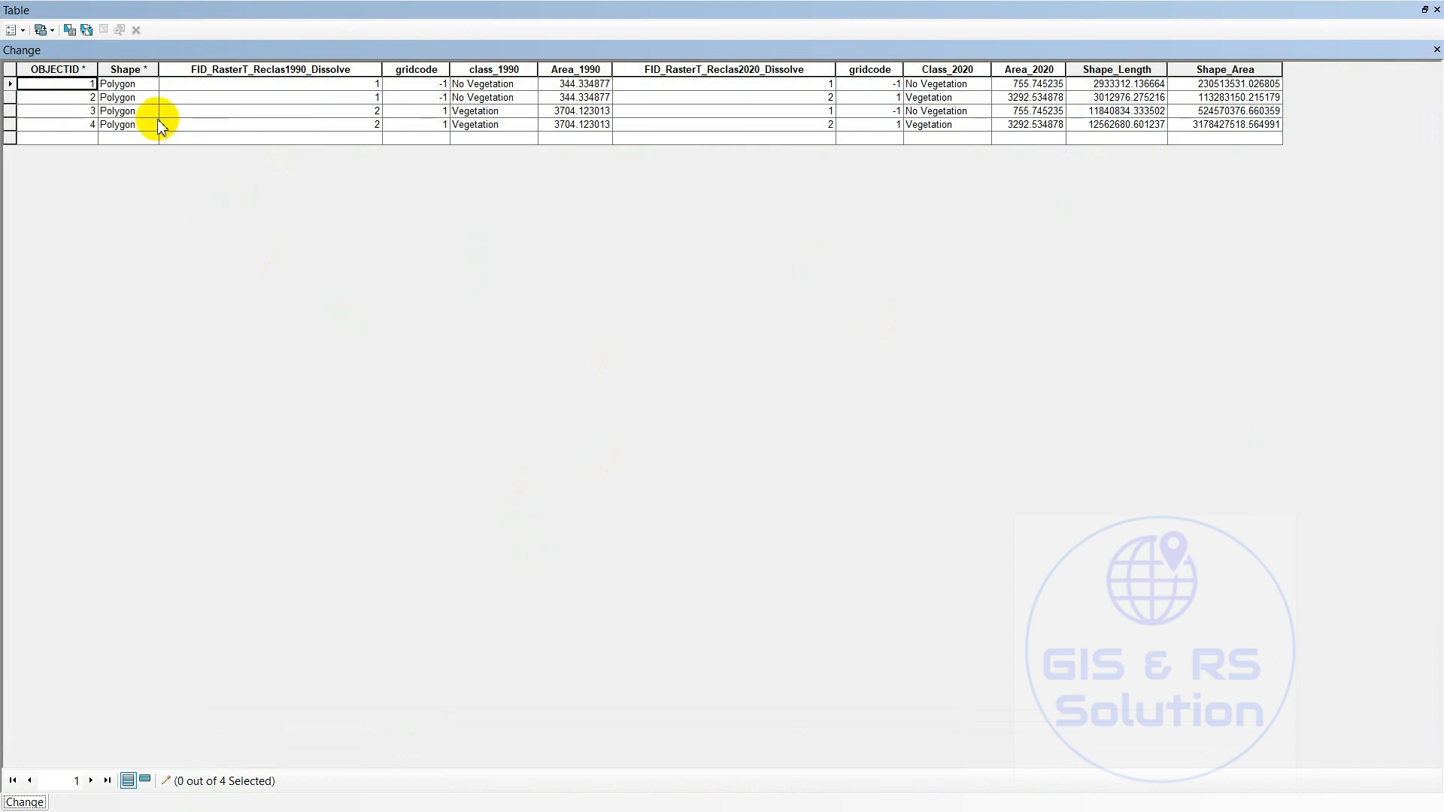
click(572, 70)
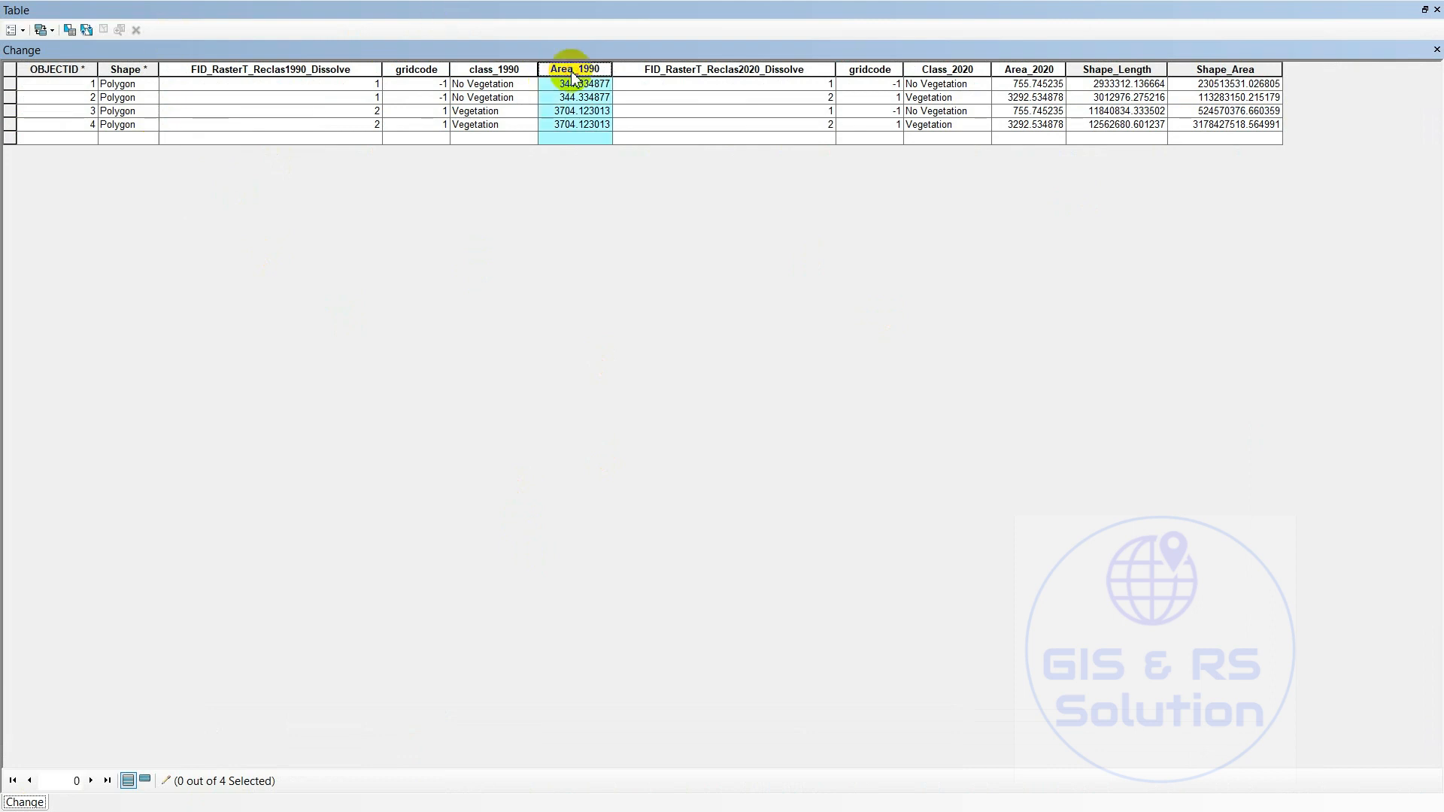
click(1045, 70)
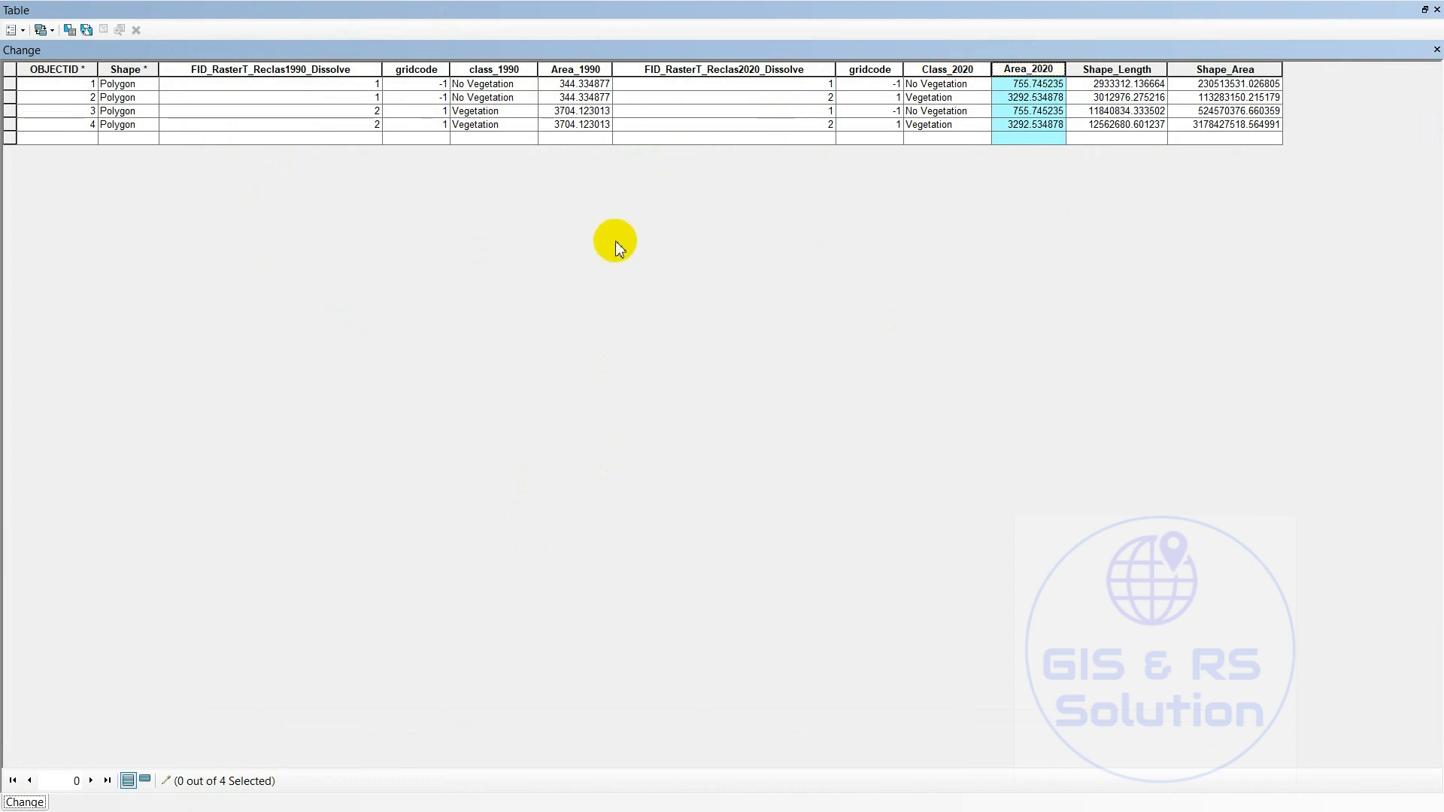
click(1425, 11)
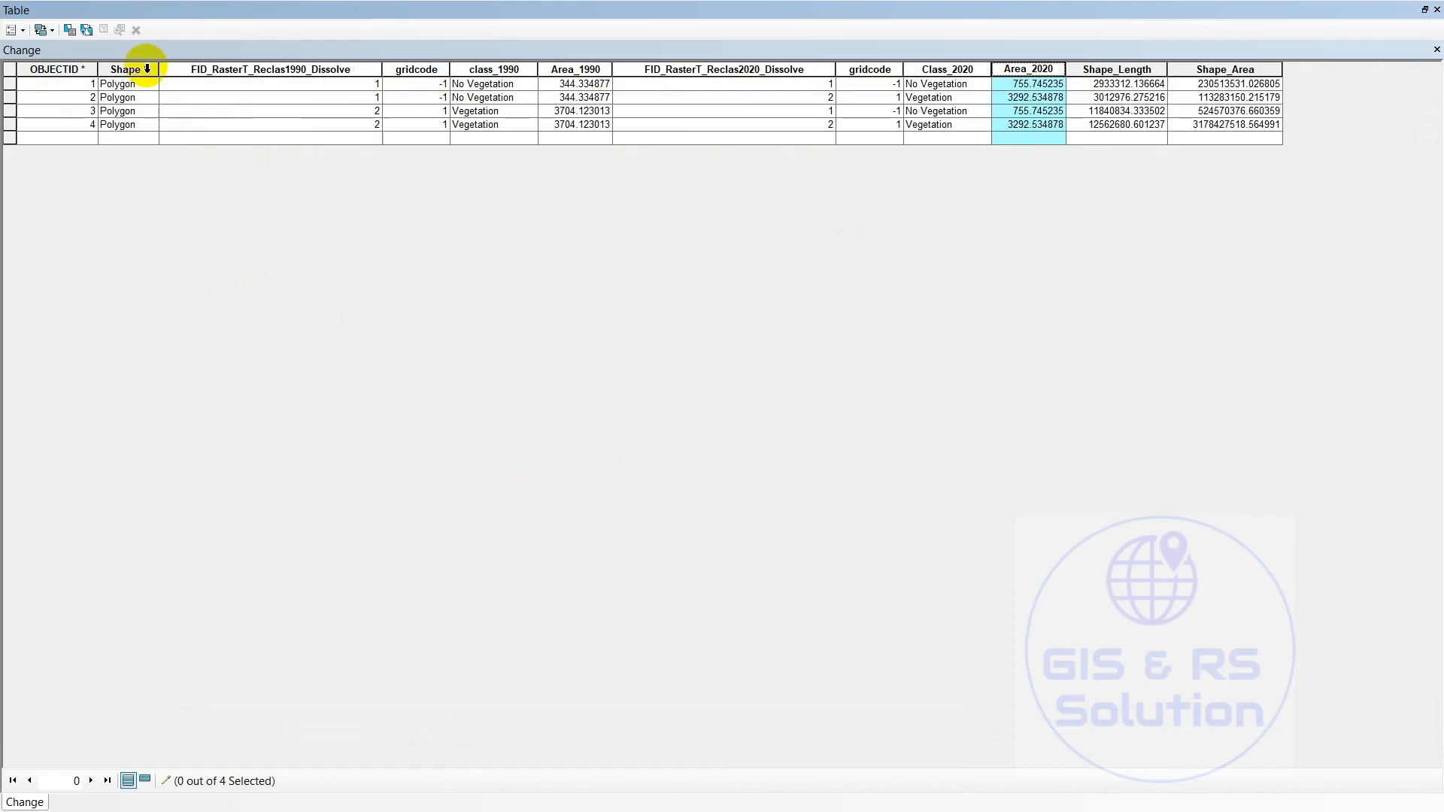
Restore the attribute table to its smaller window and stop the edit session so that fields can be added
click(18, 30)
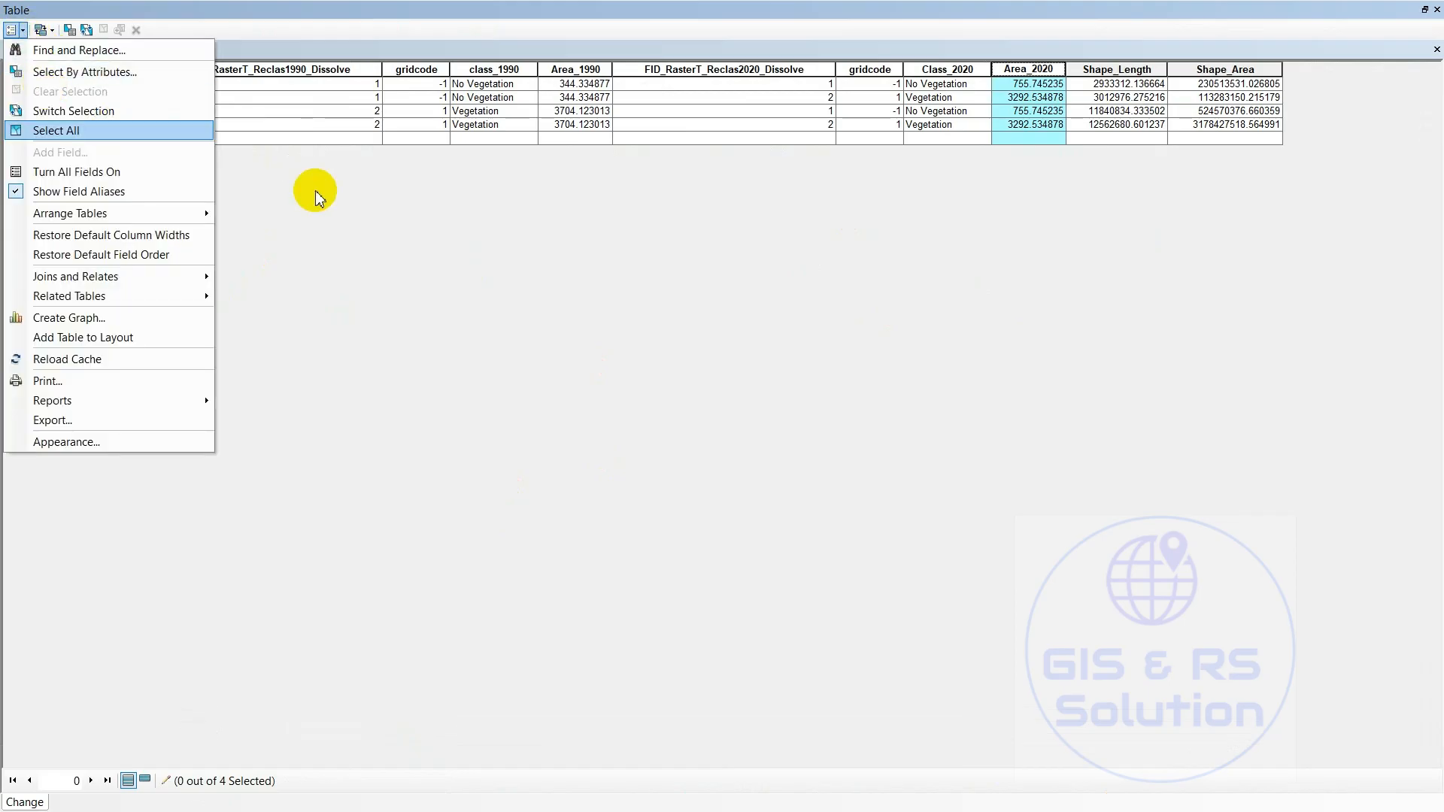
click(481, 240)
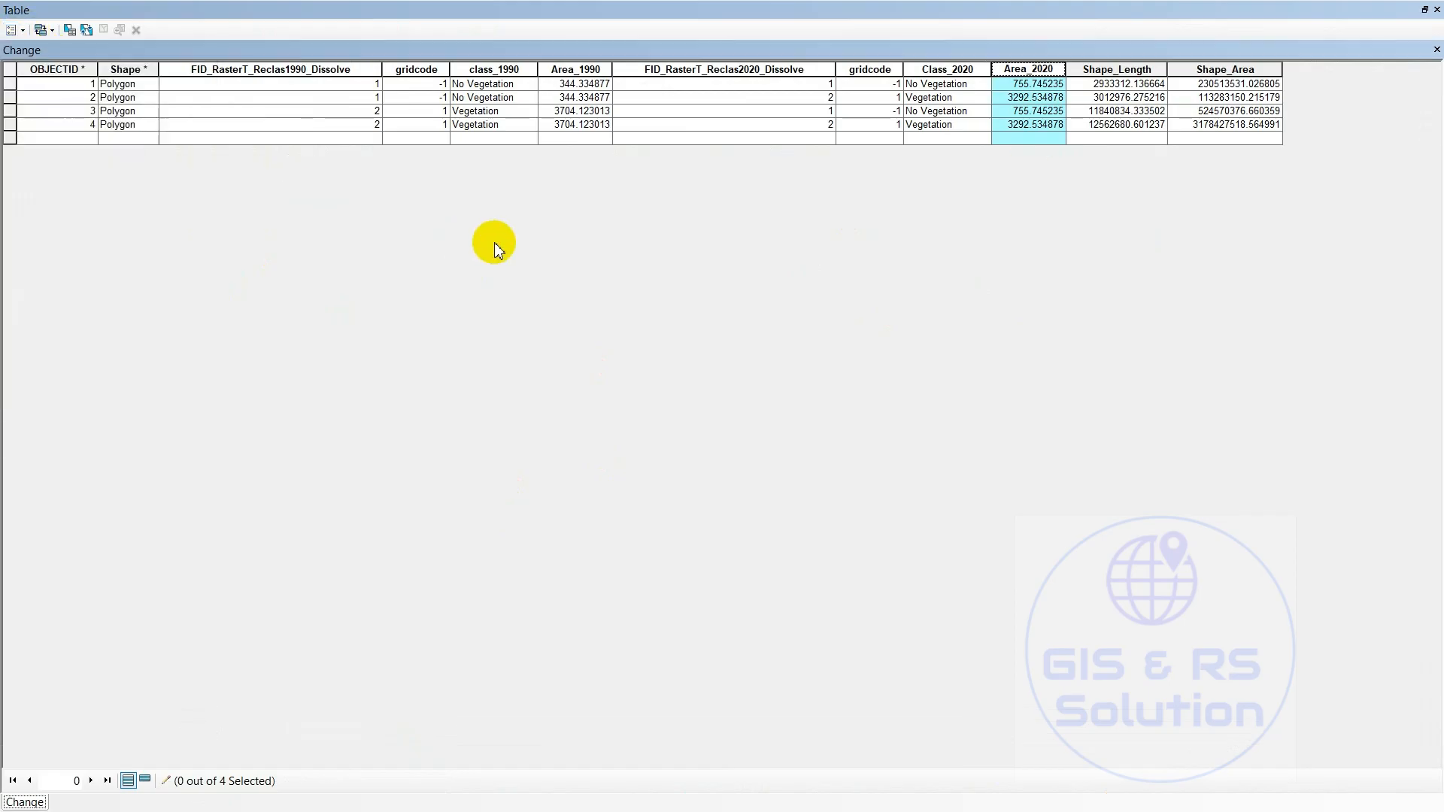
click(1422, 12)
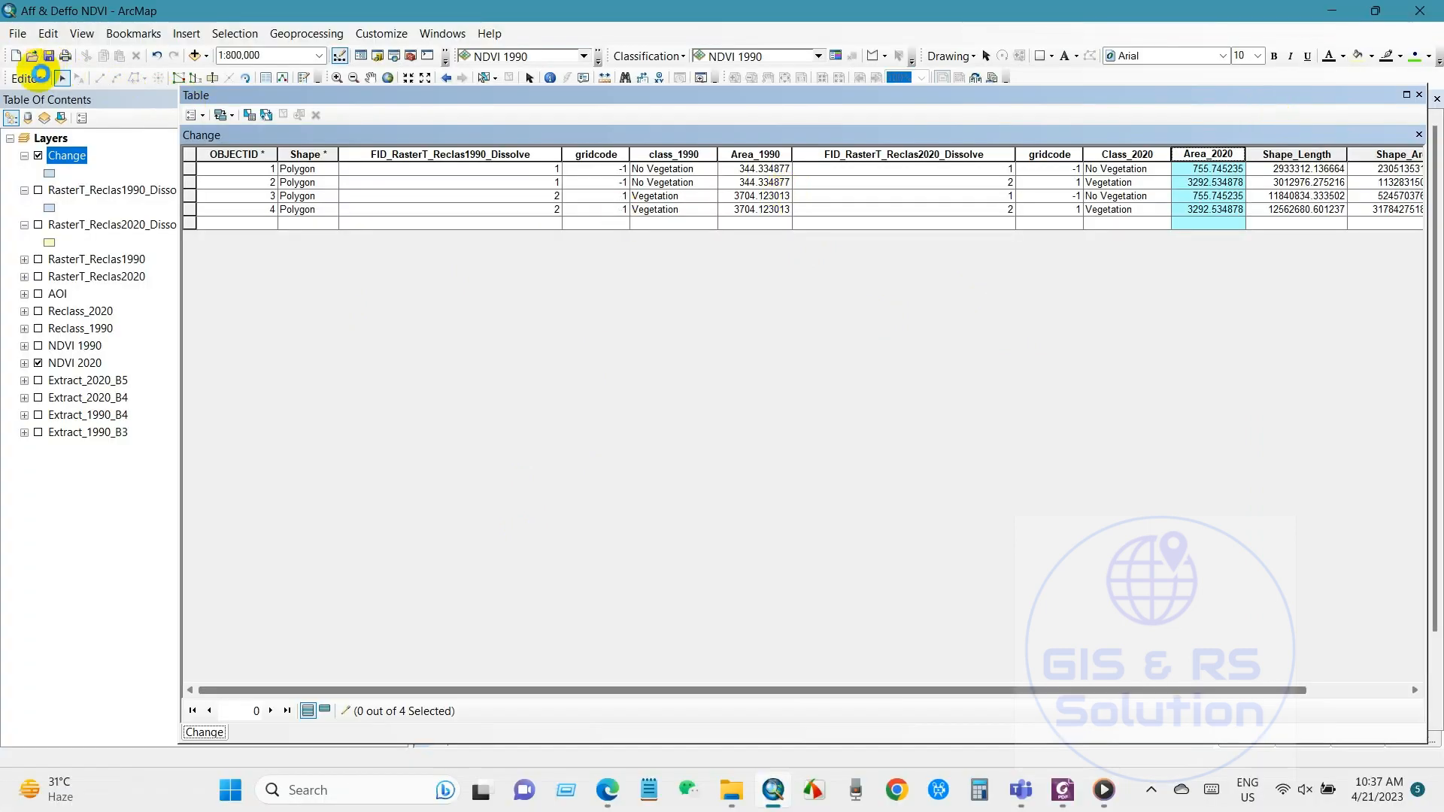
click(28, 78)
click(48, 118)
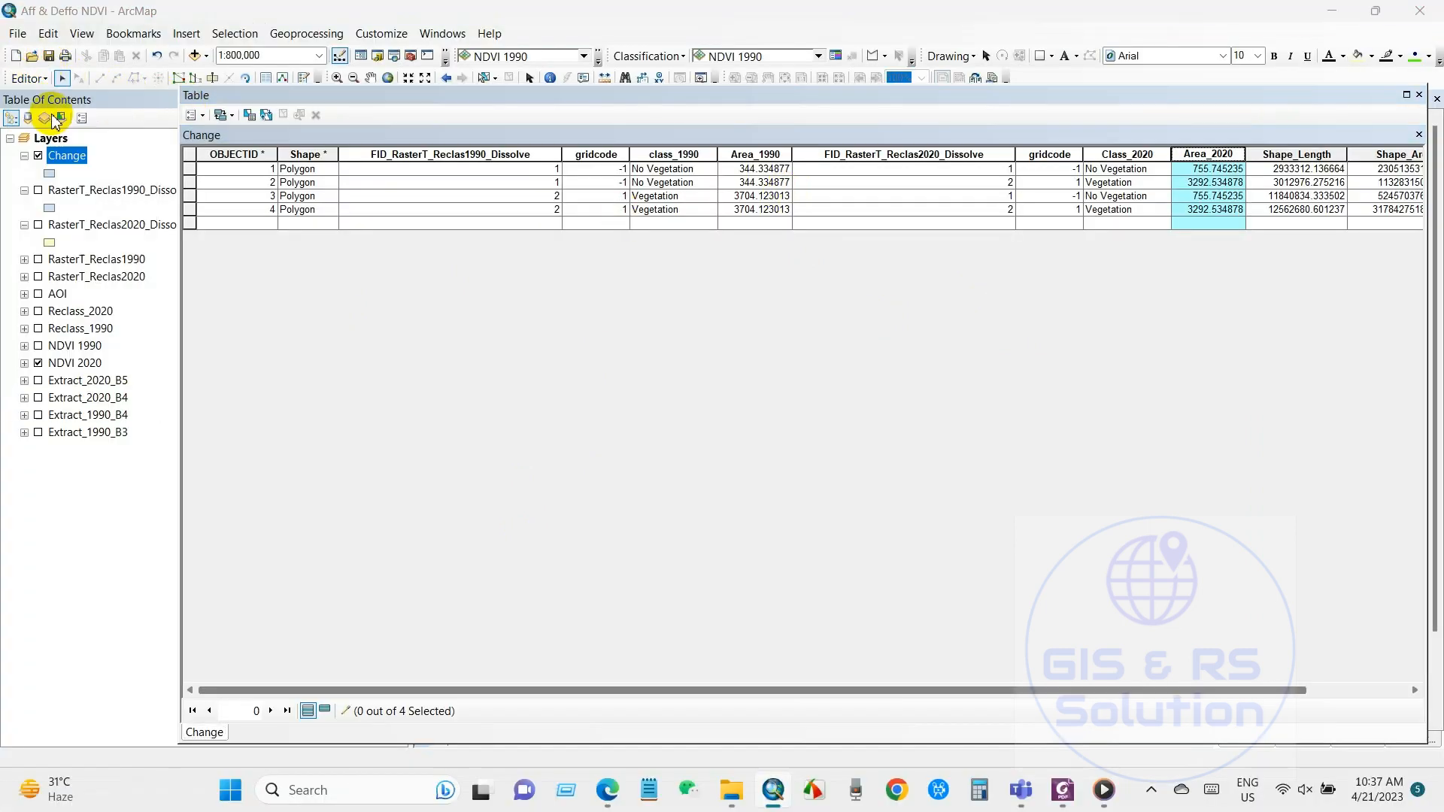
click(651, 454)
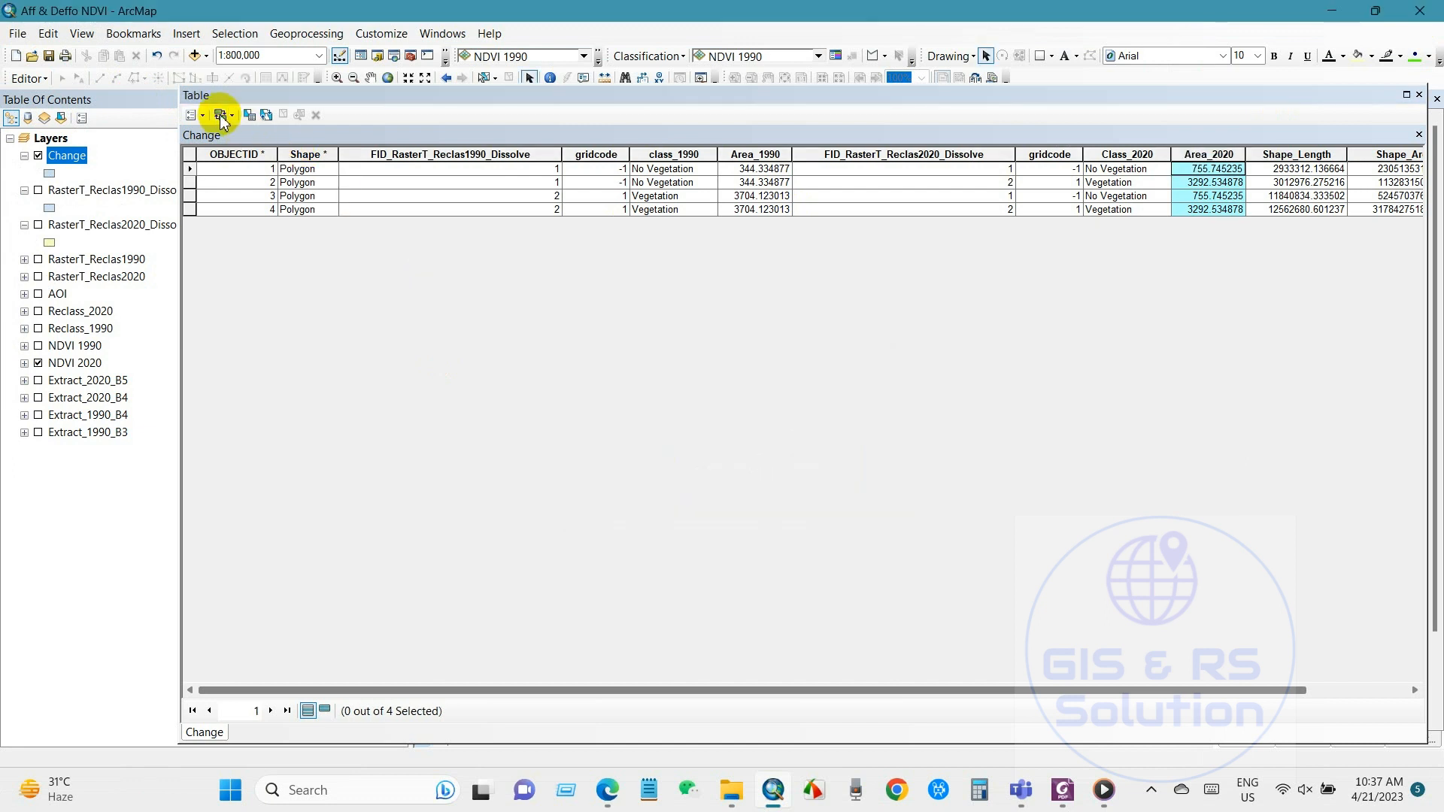
Add a Text field named Change with length 50 to the Change attribute table
click(193, 114)
click(240, 238)
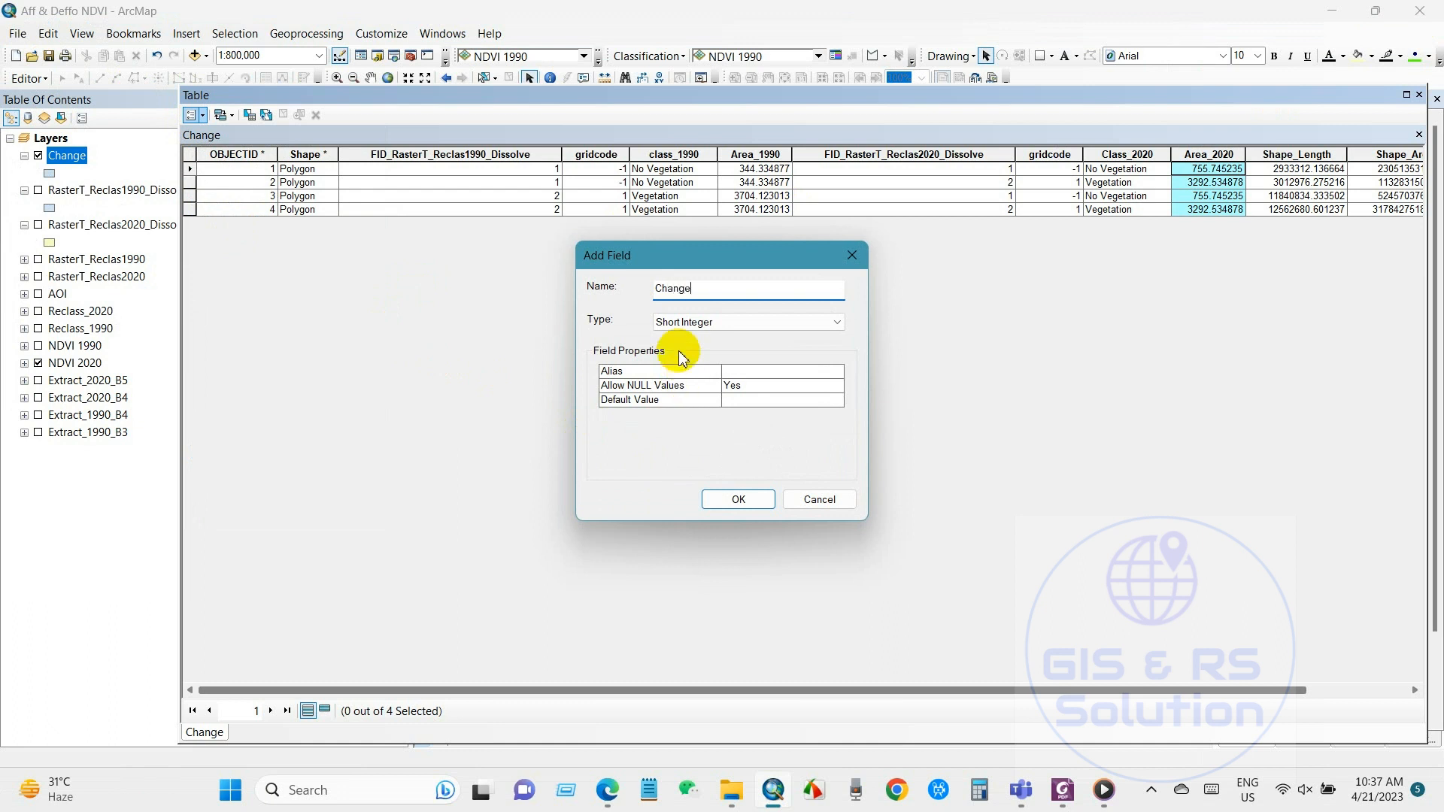
click(679, 321)
click(673, 387)
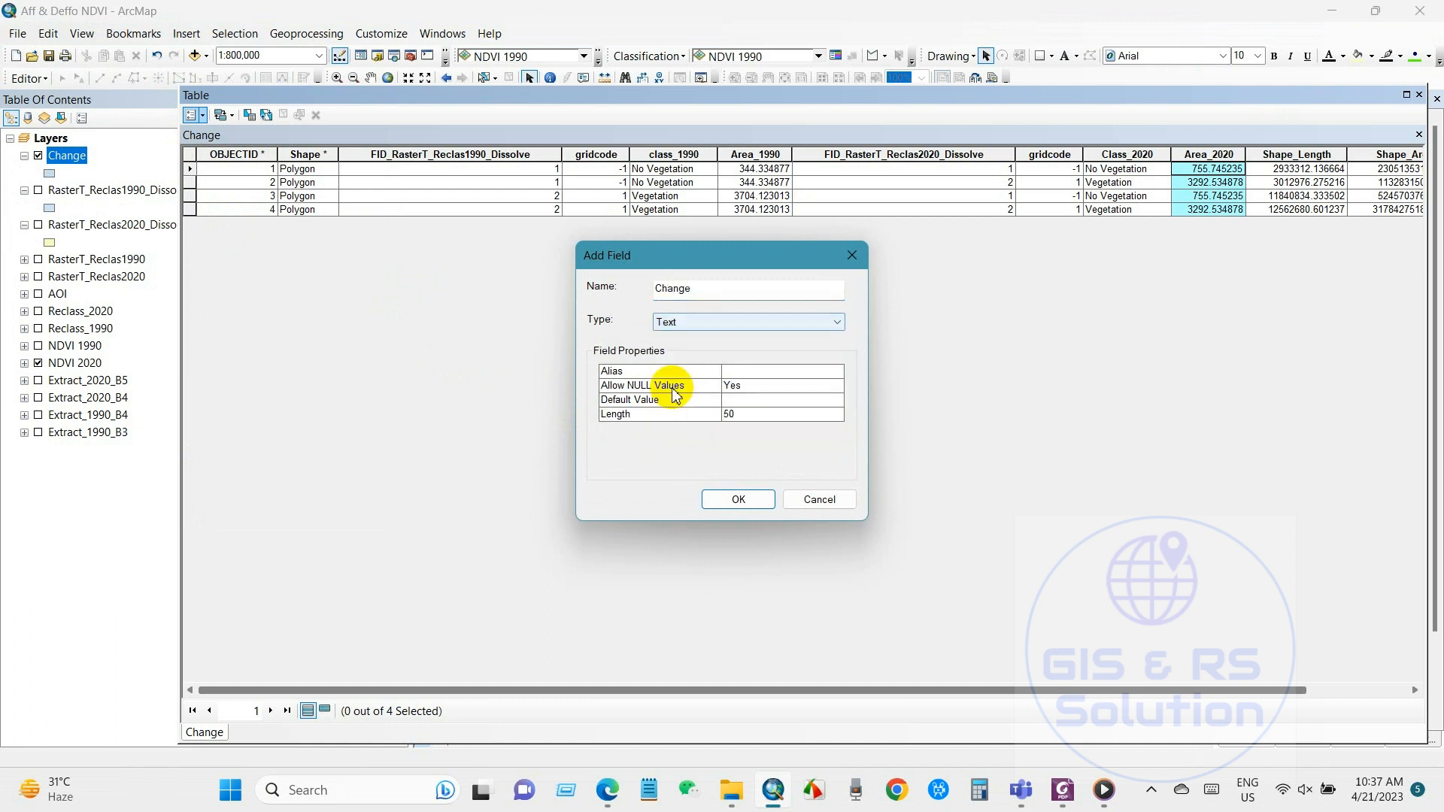
click(718, 500)
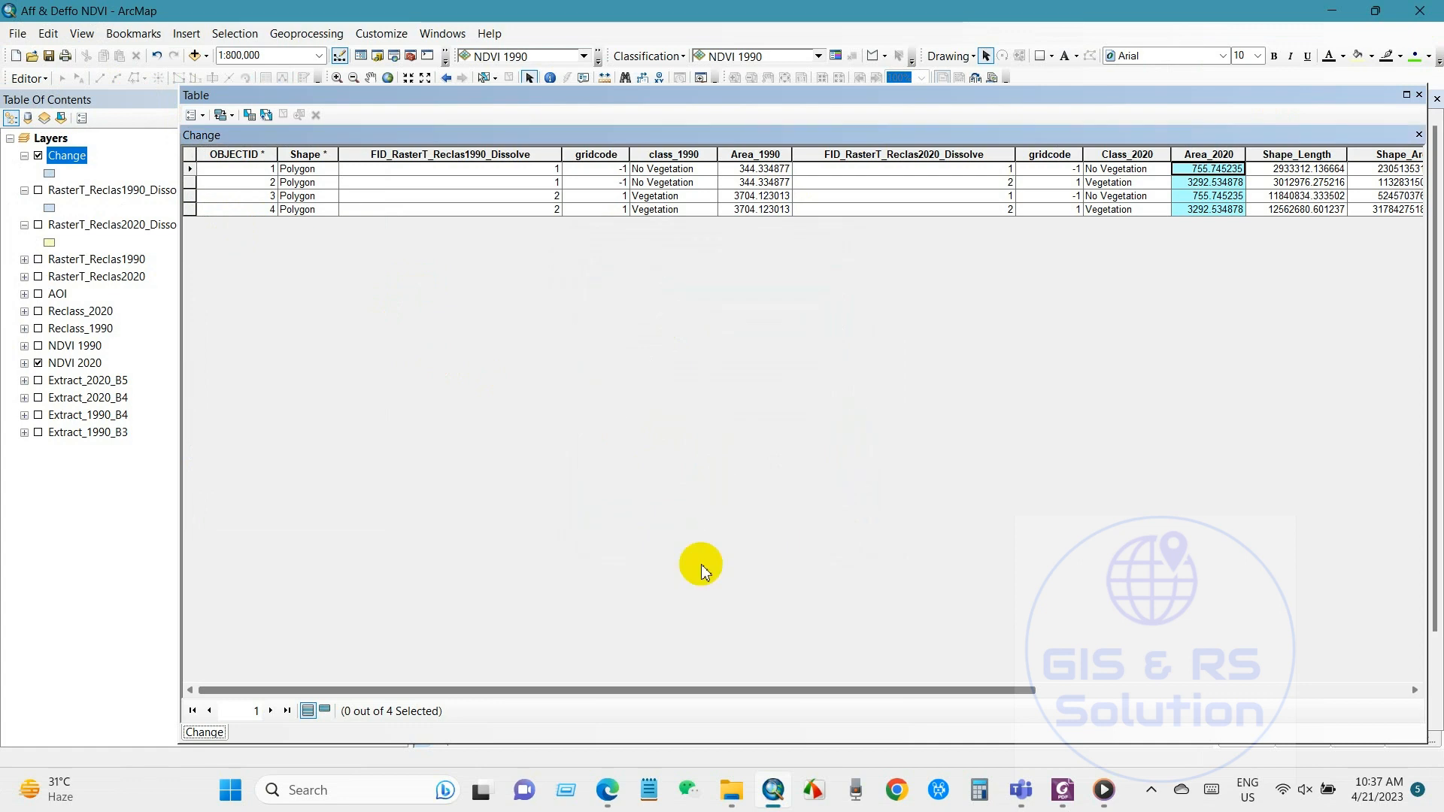
Calculate the Change field outside an edit session with the VB Script expression [class_1990] + " to " + [Class_2020]
drag(772, 691, 1070, 701)
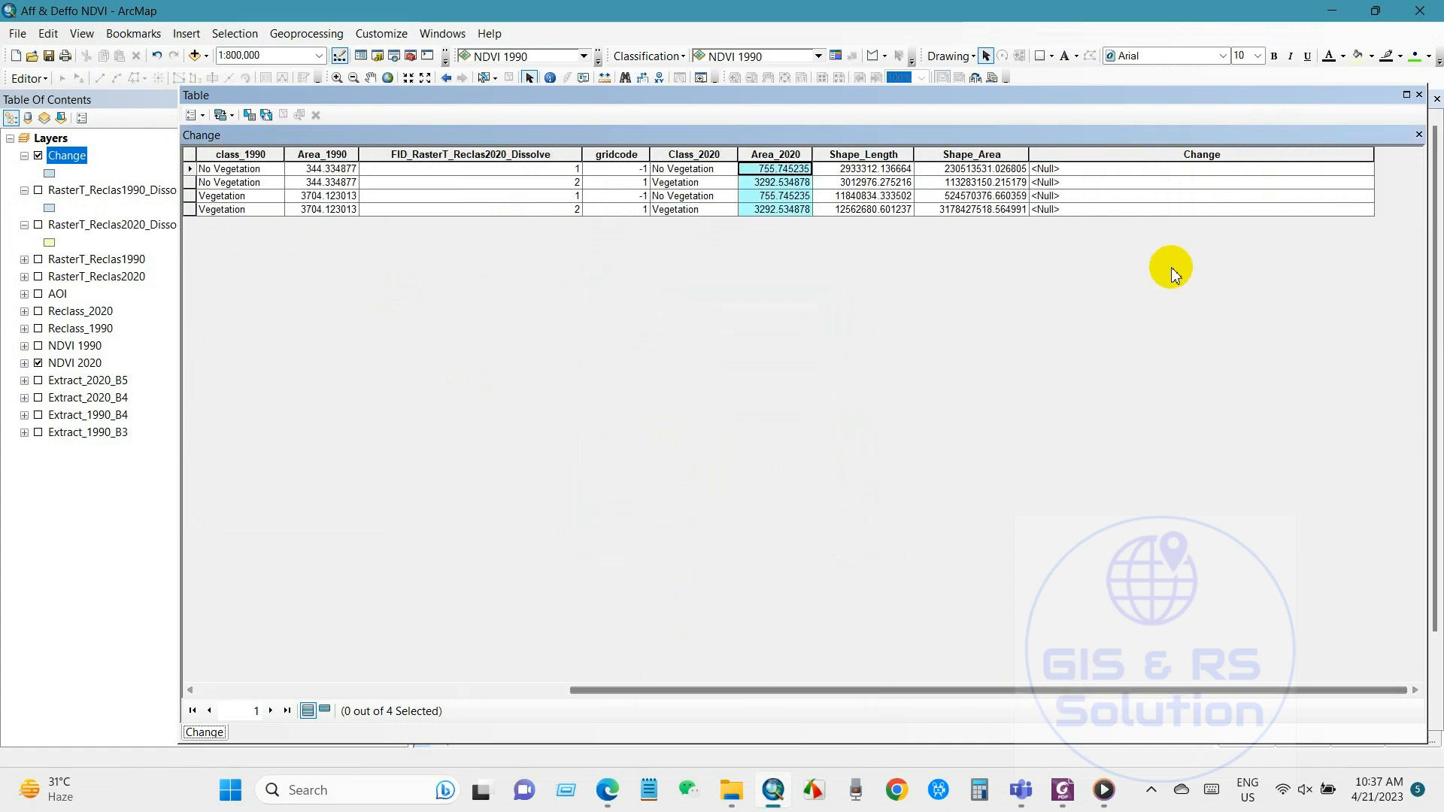
right_click(1198, 157)
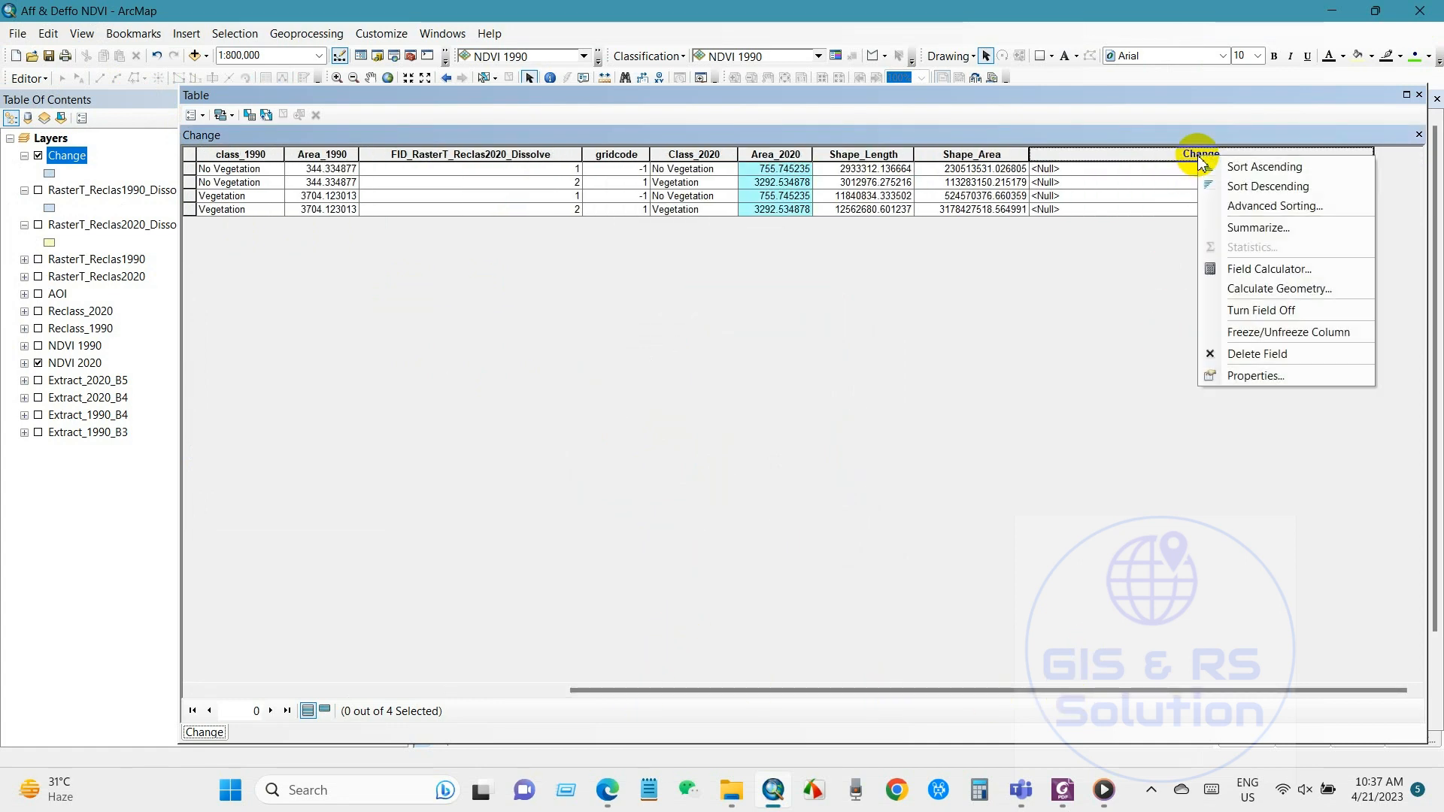
click(1238, 271)
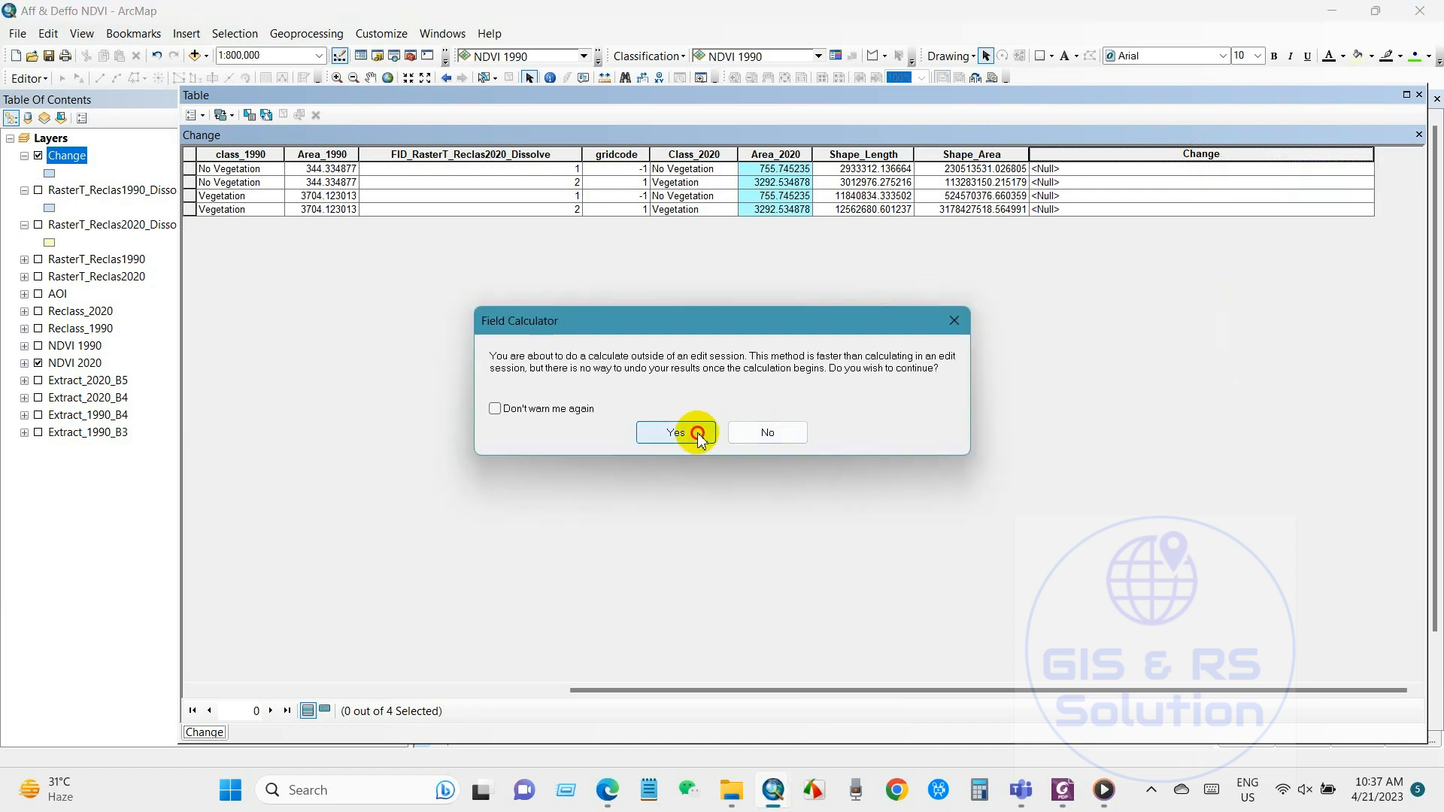
click(690, 431)
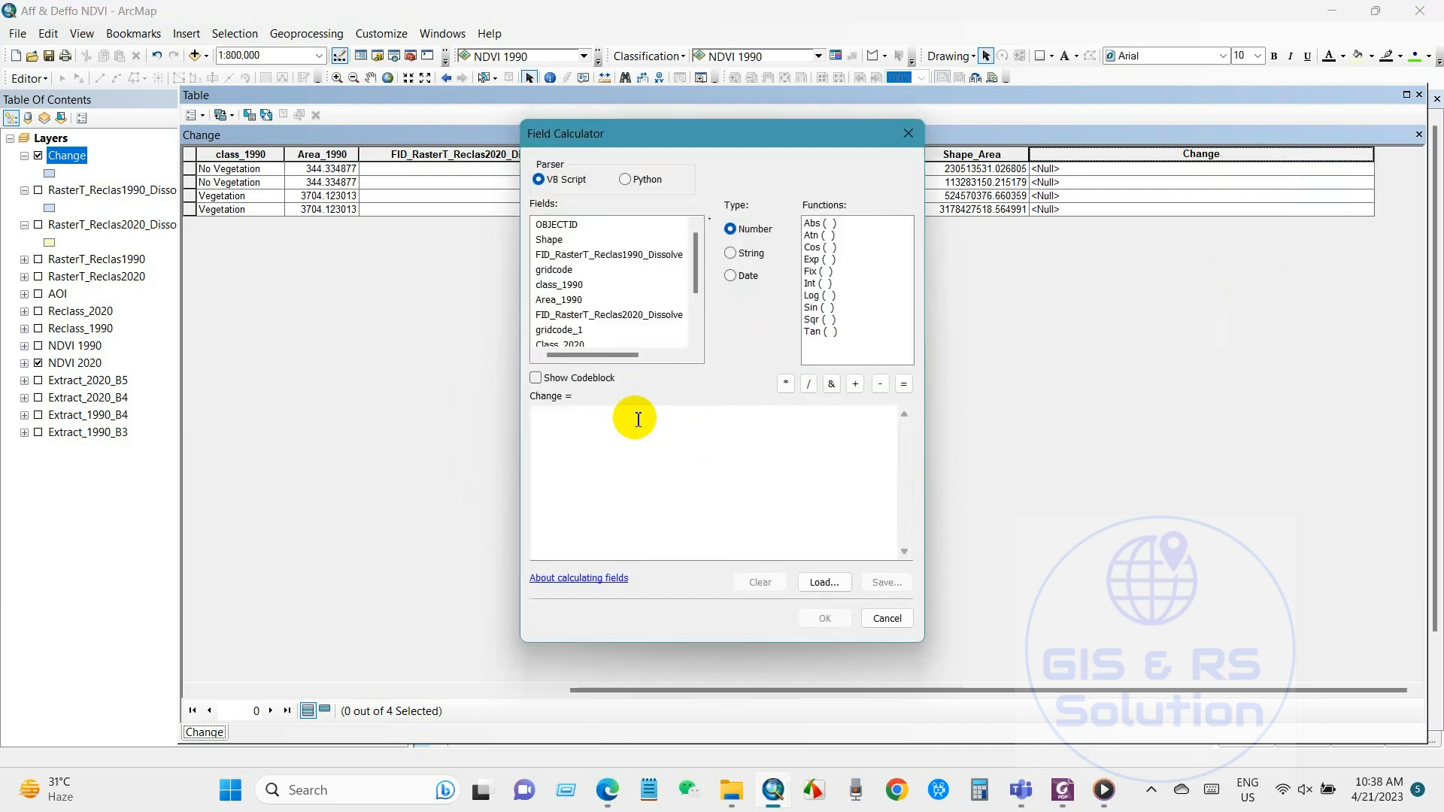
double_click(575, 287)
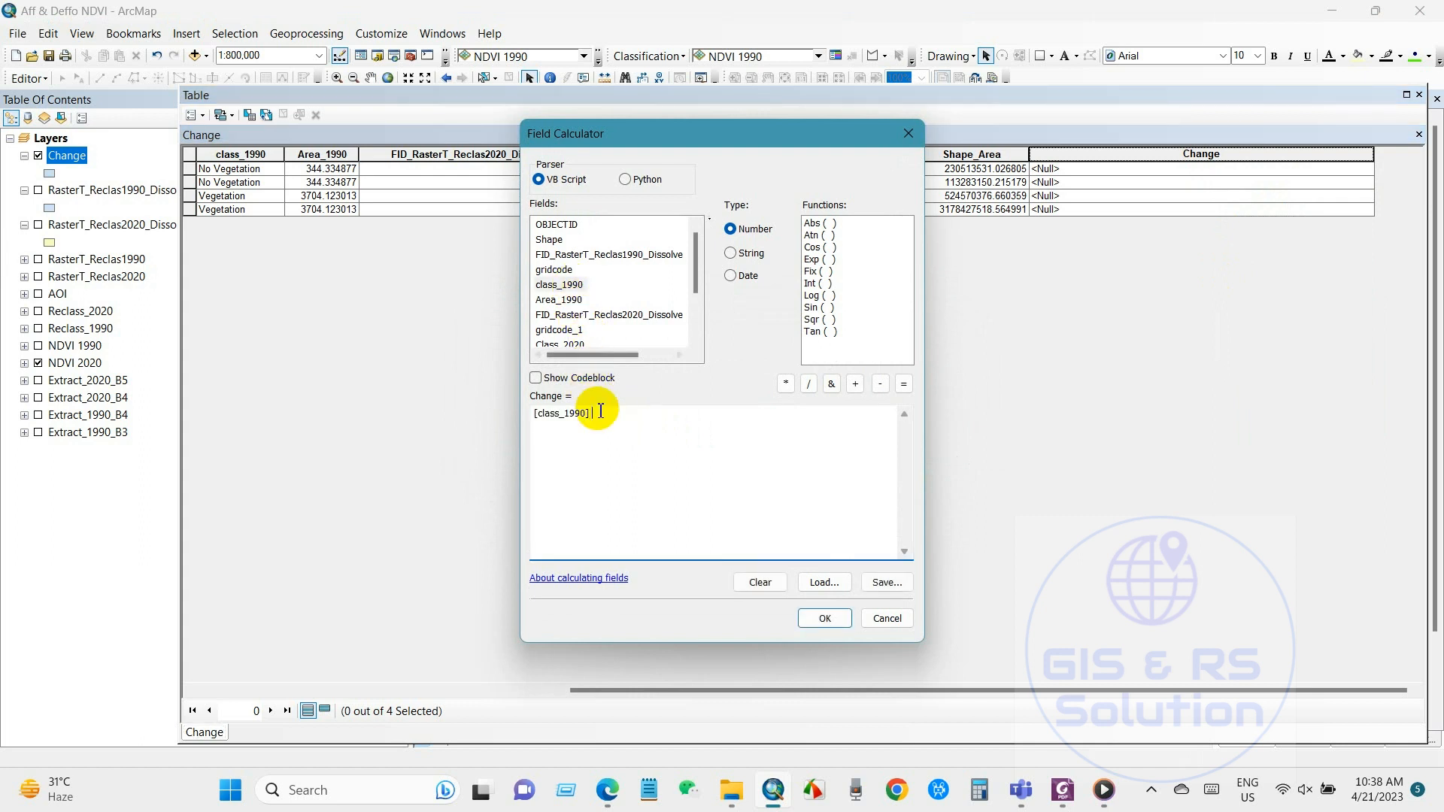
click(855, 384)
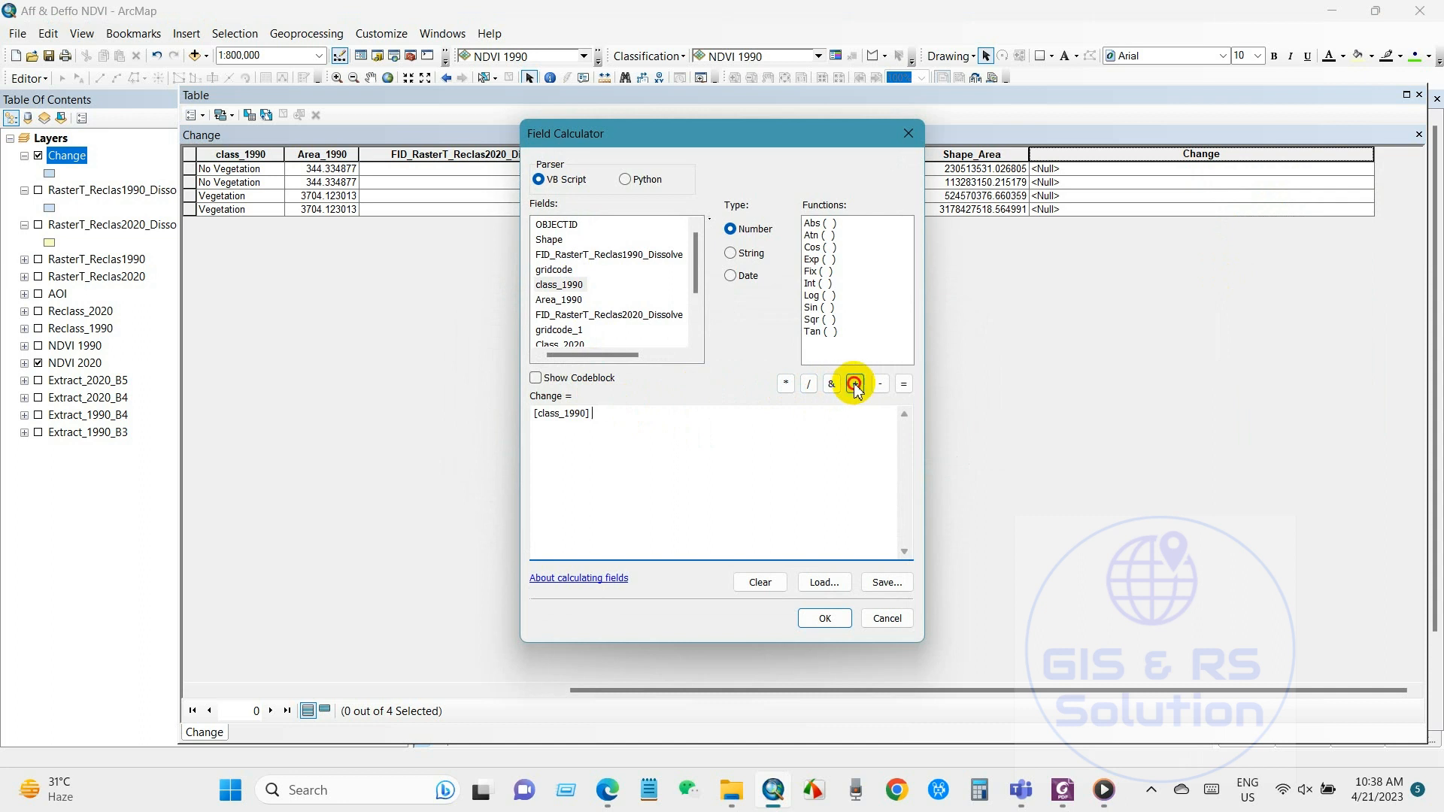
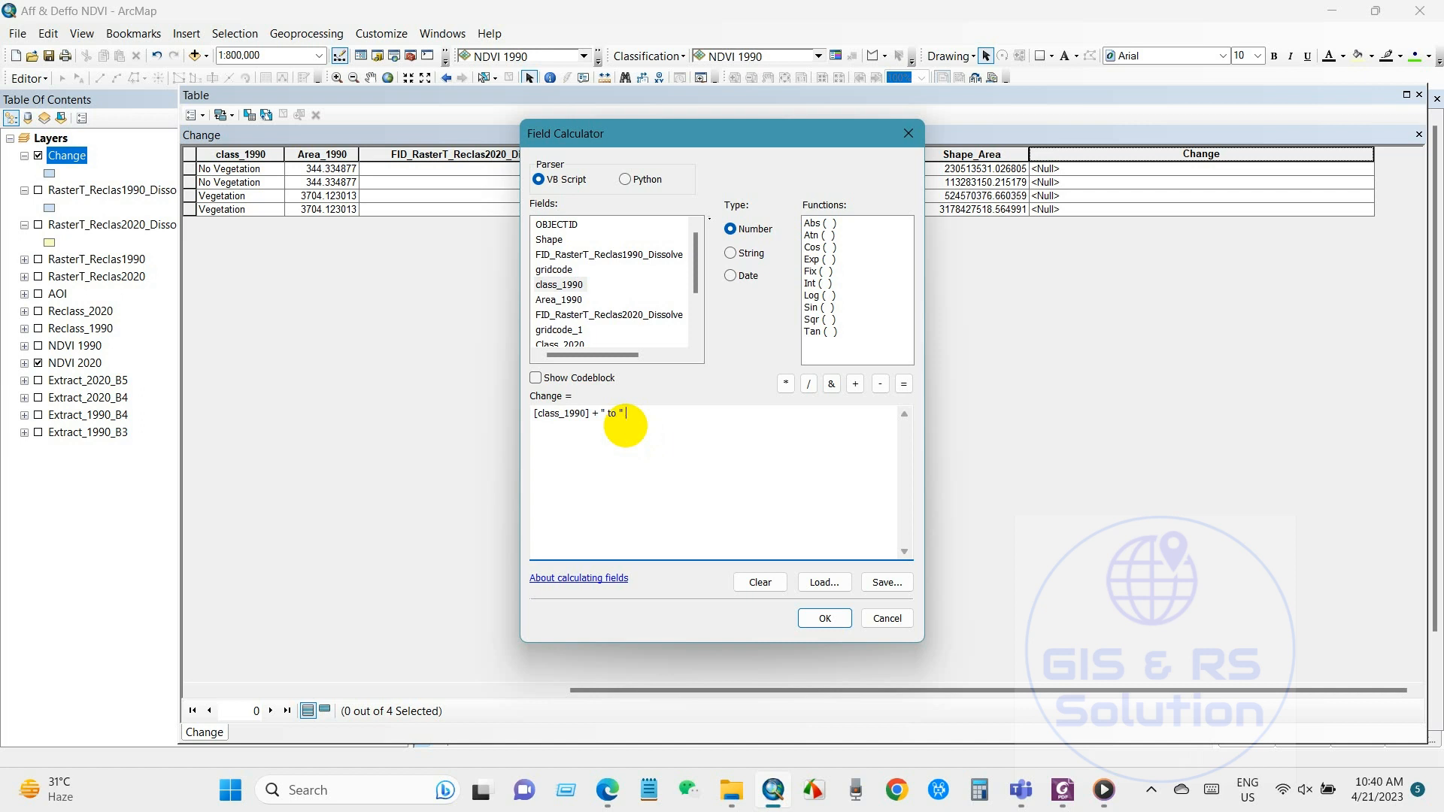
click(855, 383)
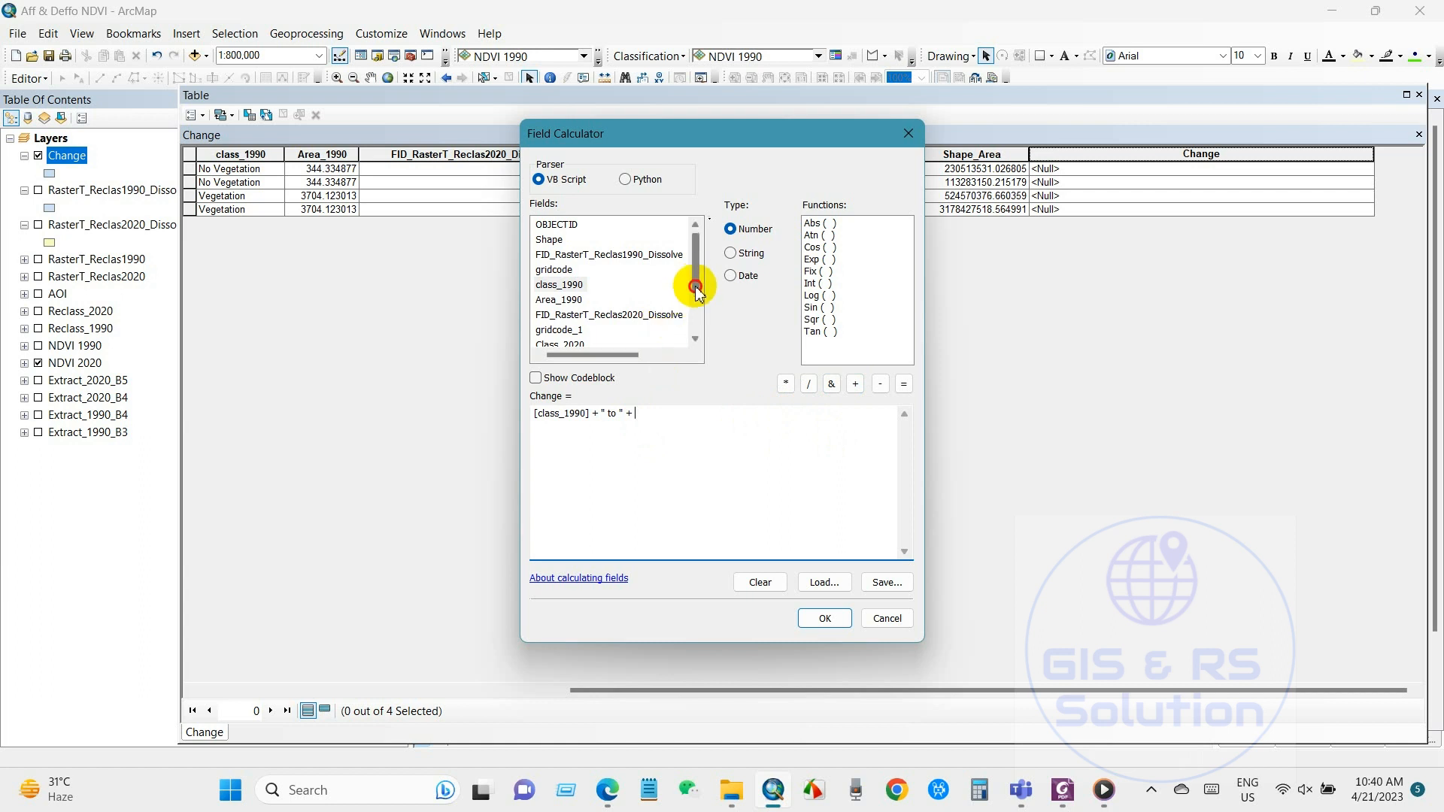
scroll(695, 289, down, 1)
double_click(579, 316)
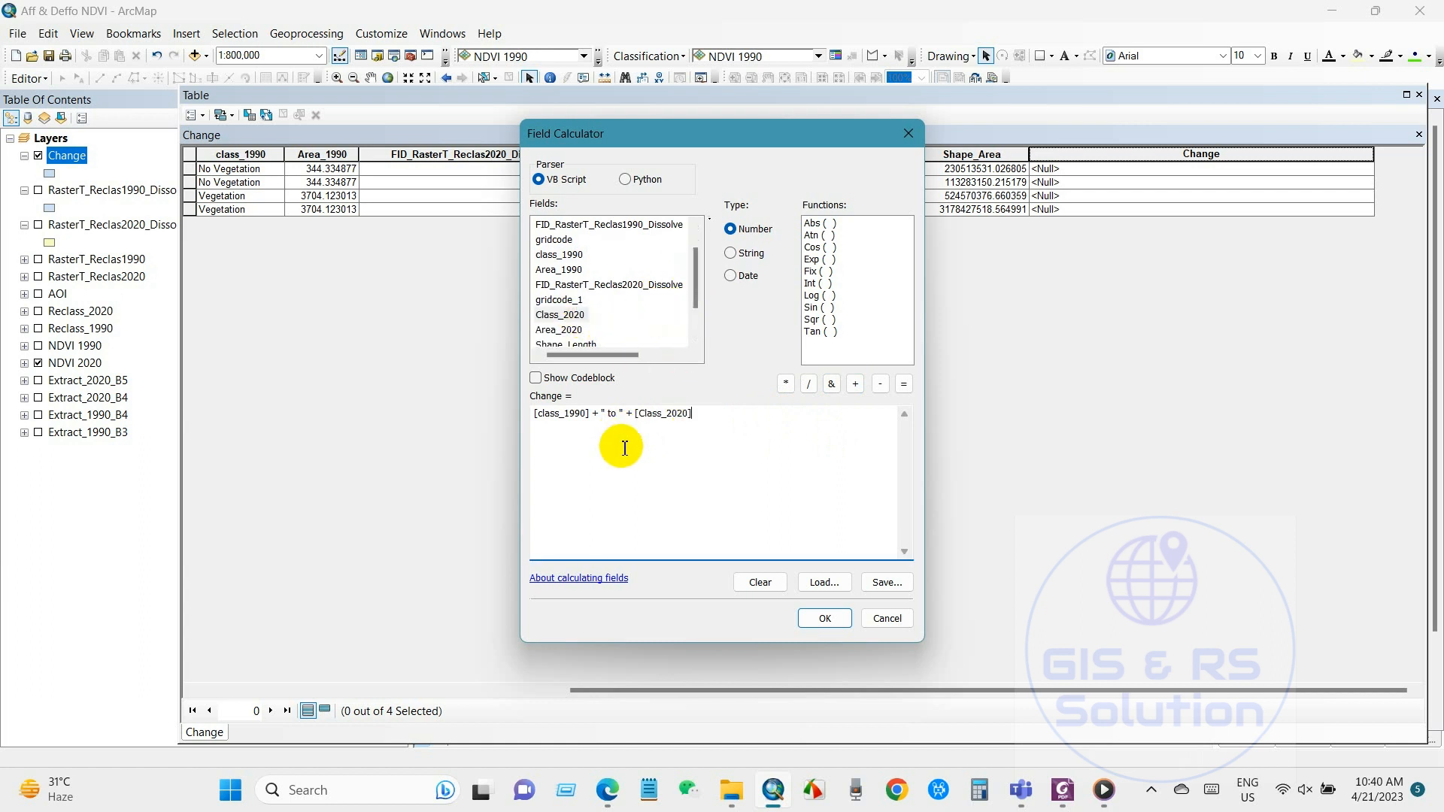
click(824, 618)
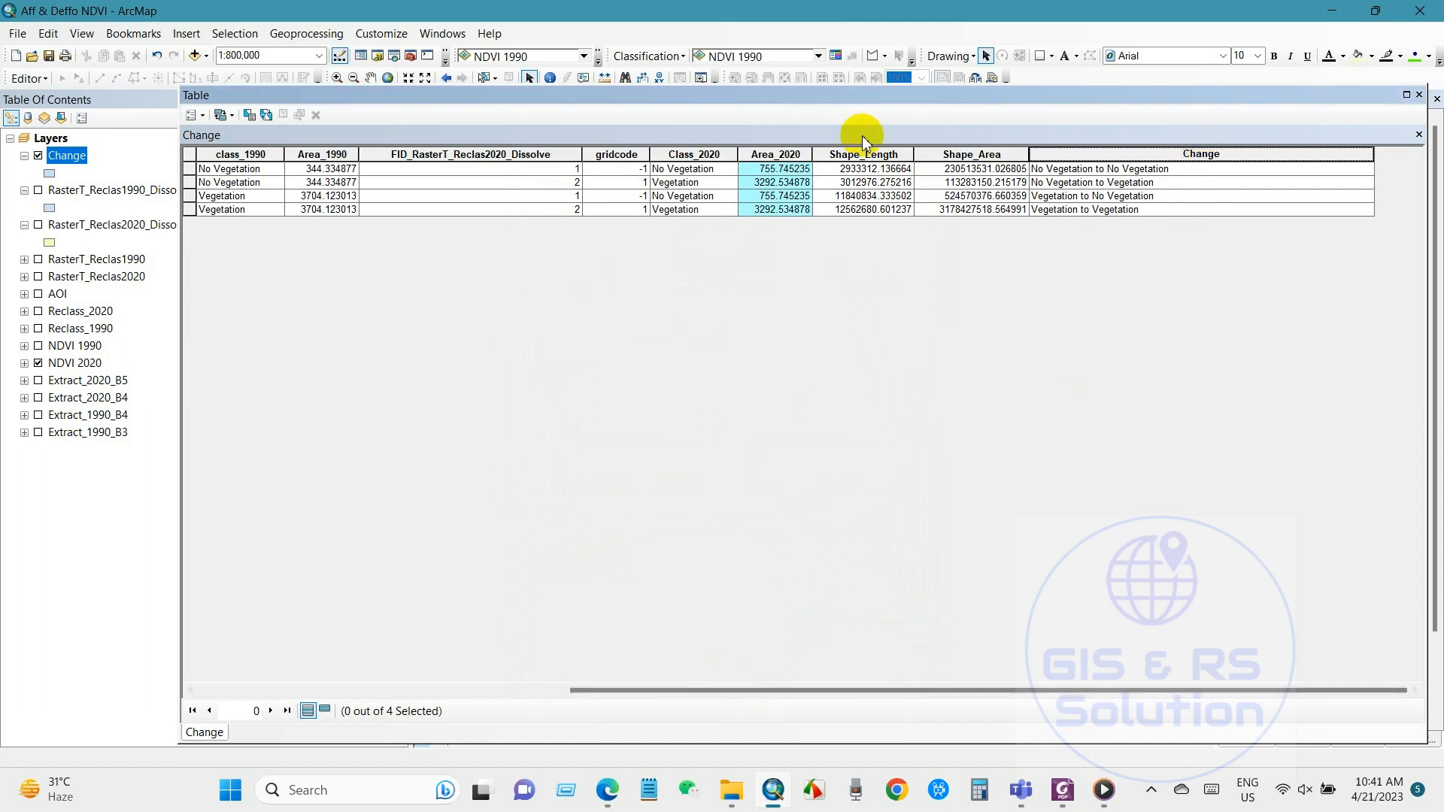
Add a field of type Double named Area_change to the Change attribute table
click(202, 116)
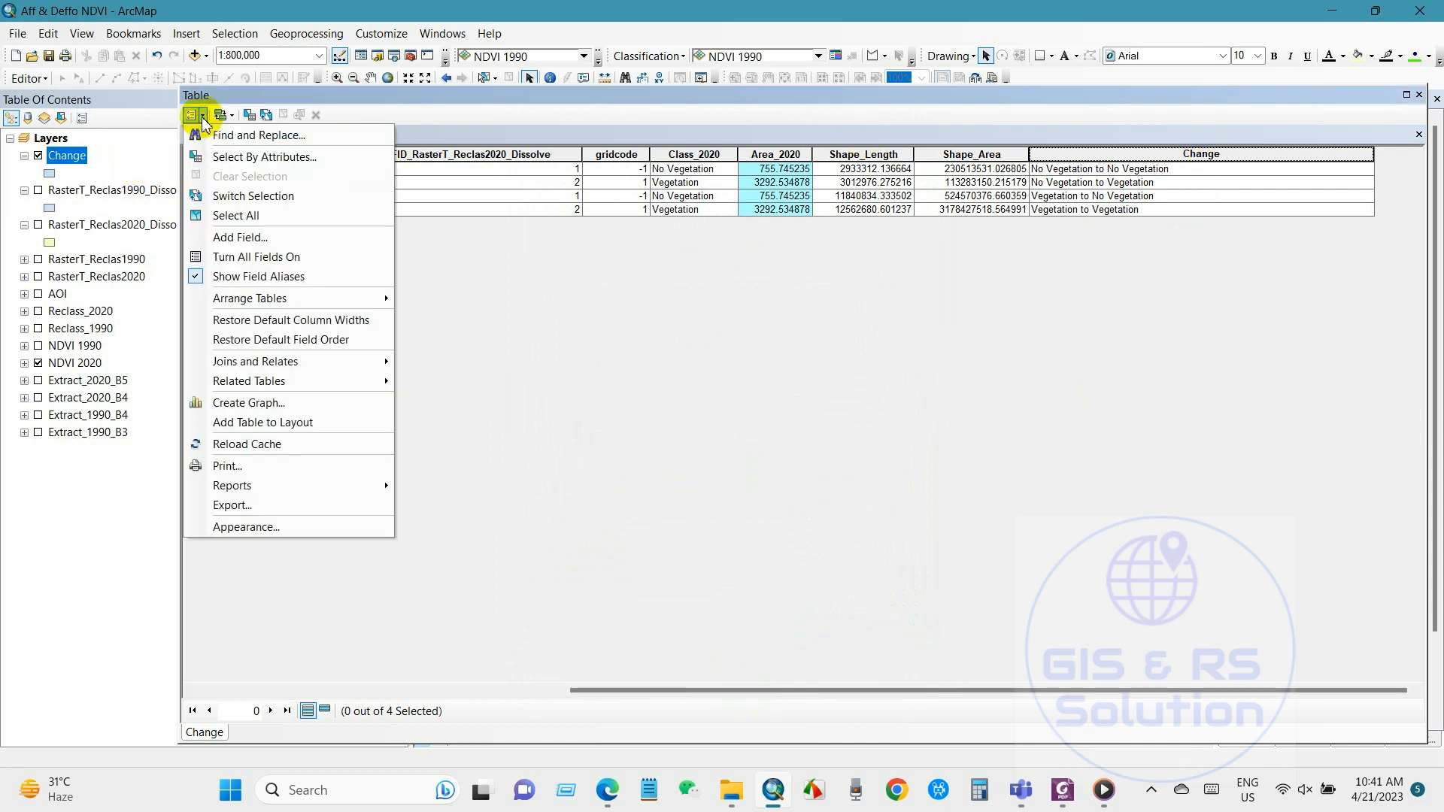
click(222, 237)
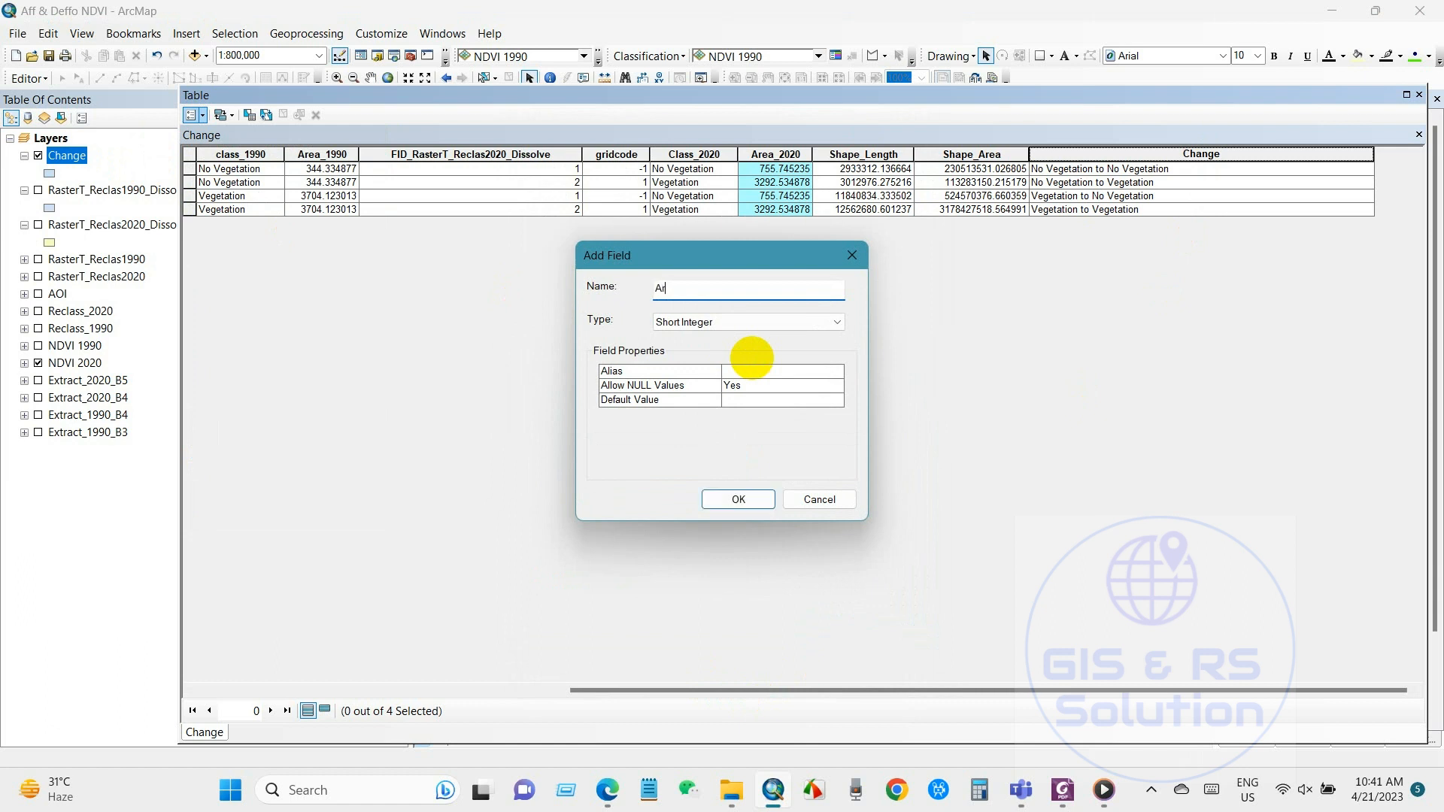
text(Area_change)
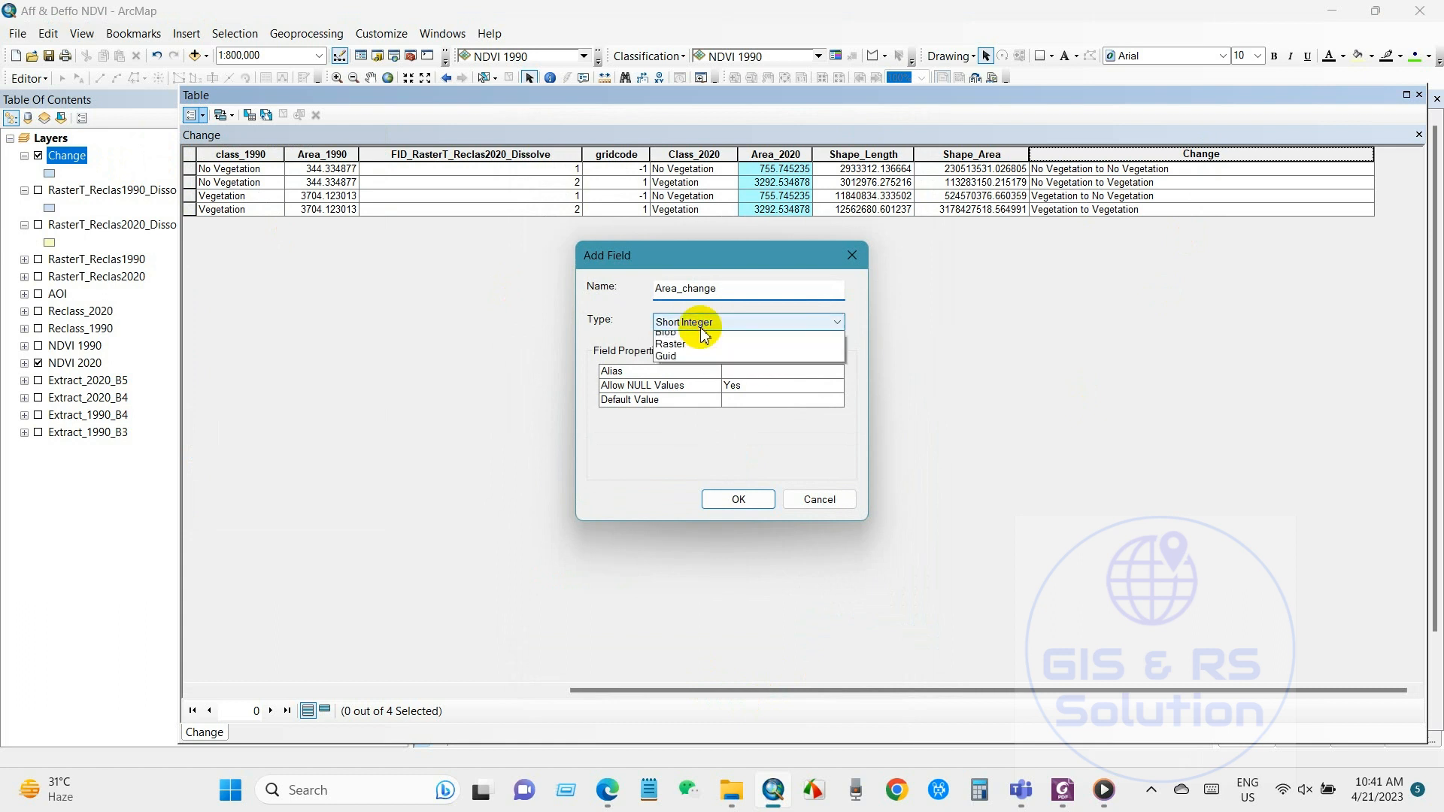
click(699, 322)
click(671, 374)
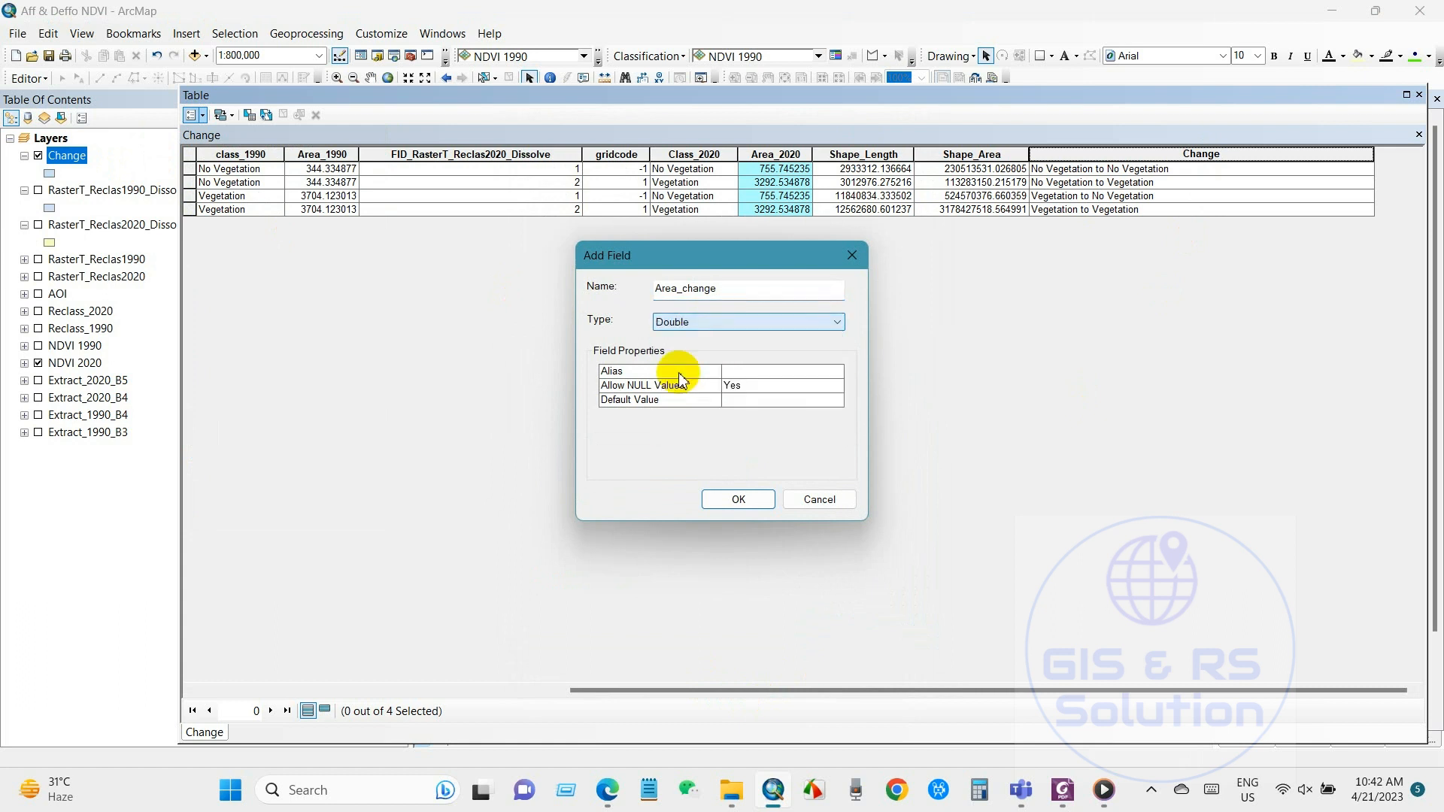
click(738, 499)
Calculate the polygon areas into the Area_change field in square kilometers, using the data source's coordinate system
drag(703, 689, 947, 687)
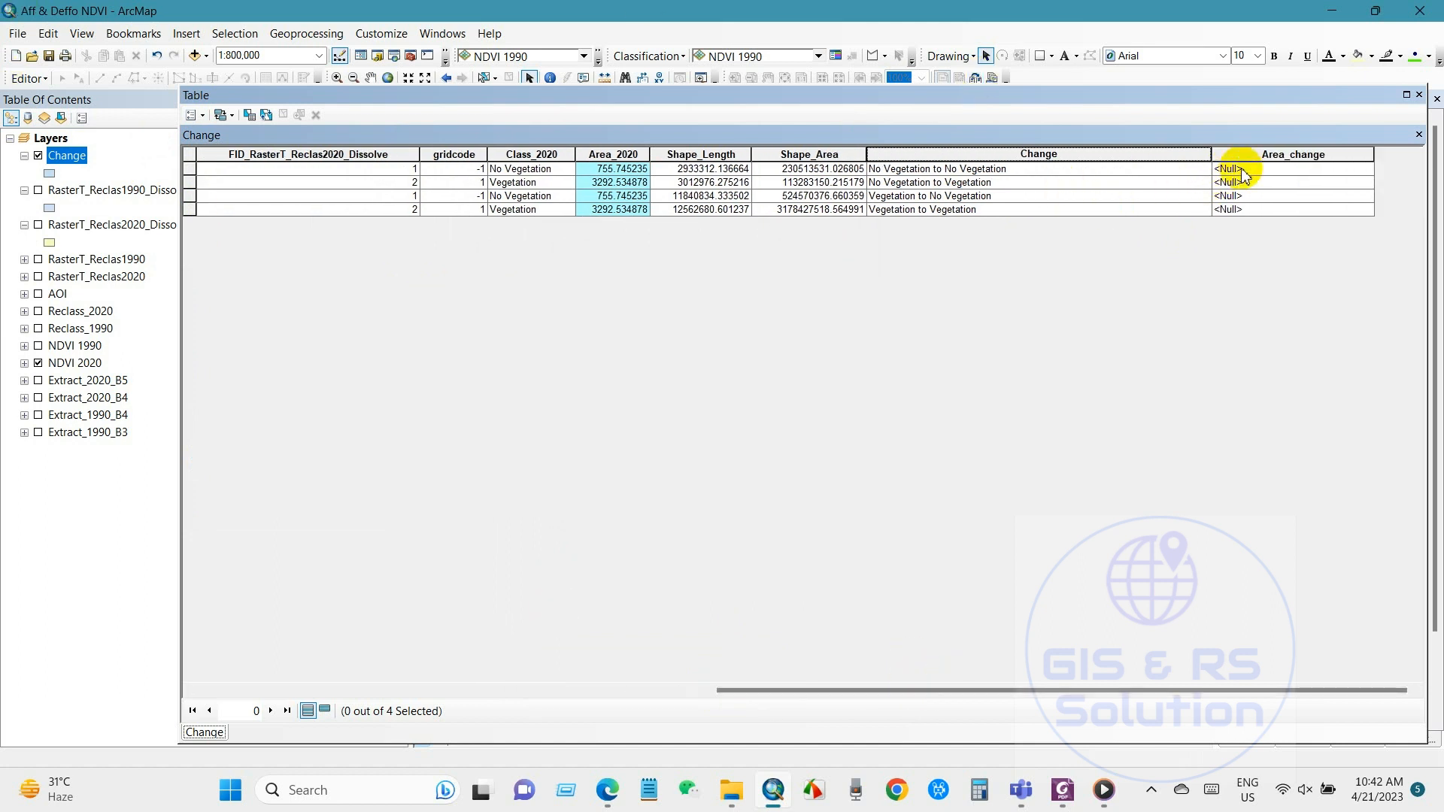
click(1275, 156)
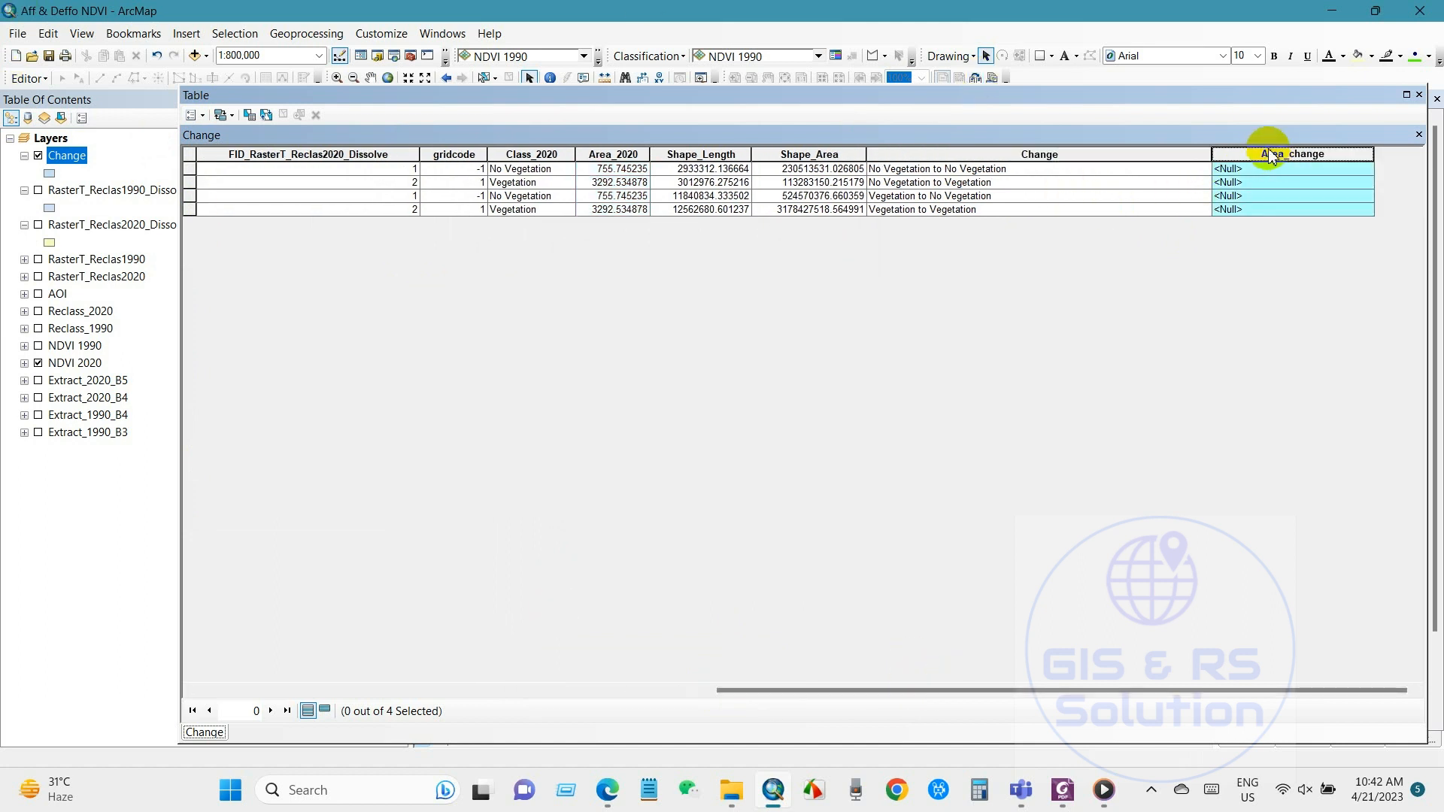
right_click(1271, 154)
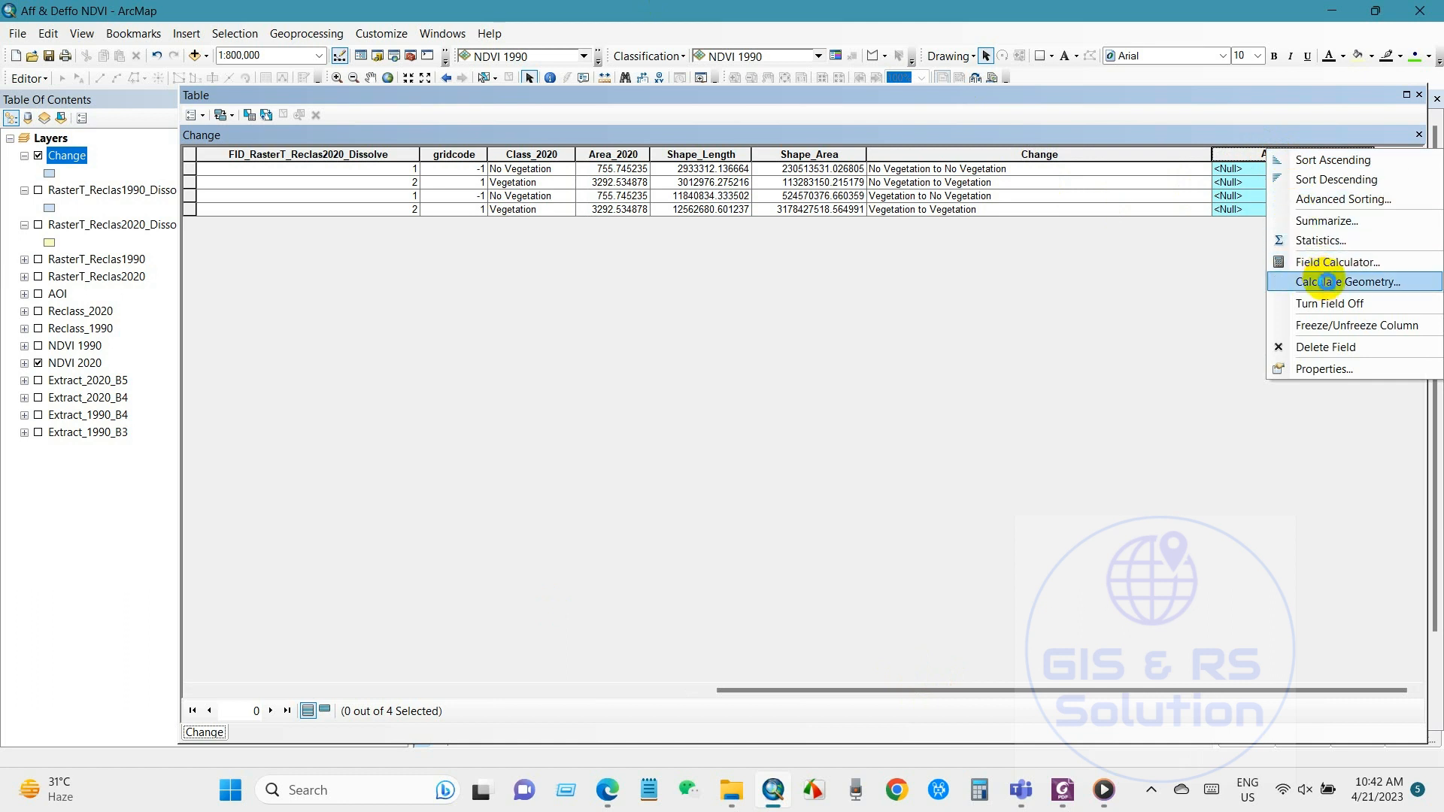
click(1322, 281)
click(678, 433)
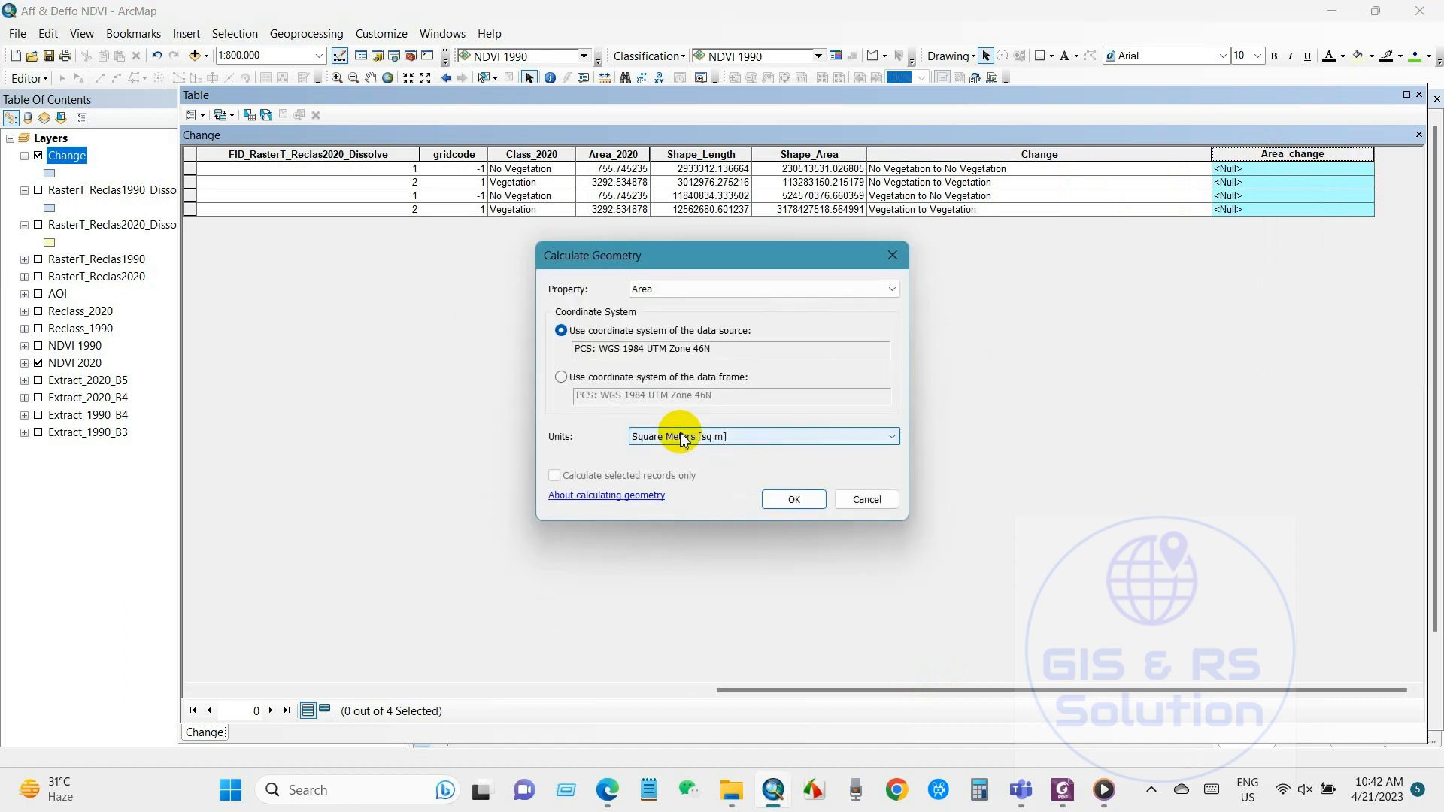
click(681, 439)
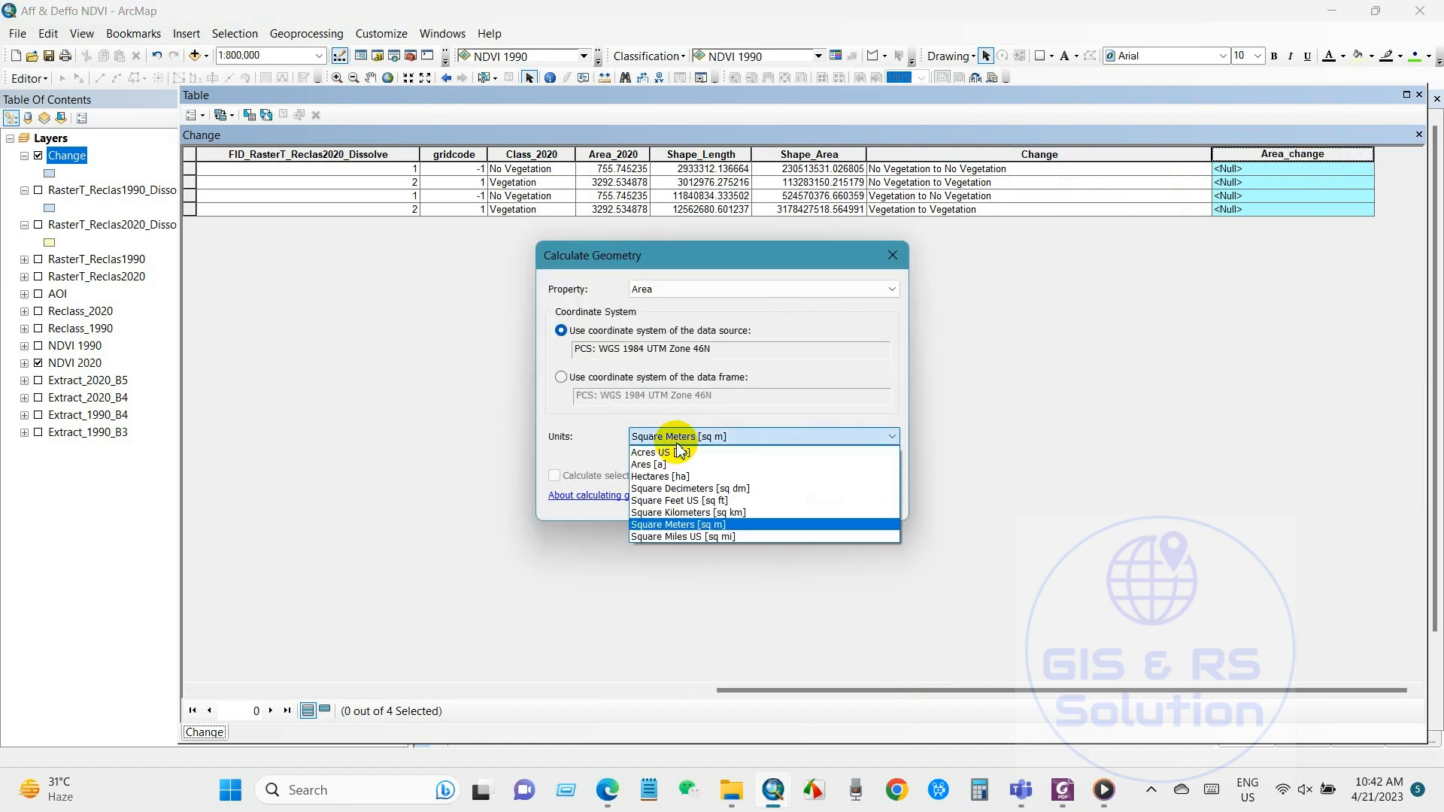
click(686, 514)
click(779, 497)
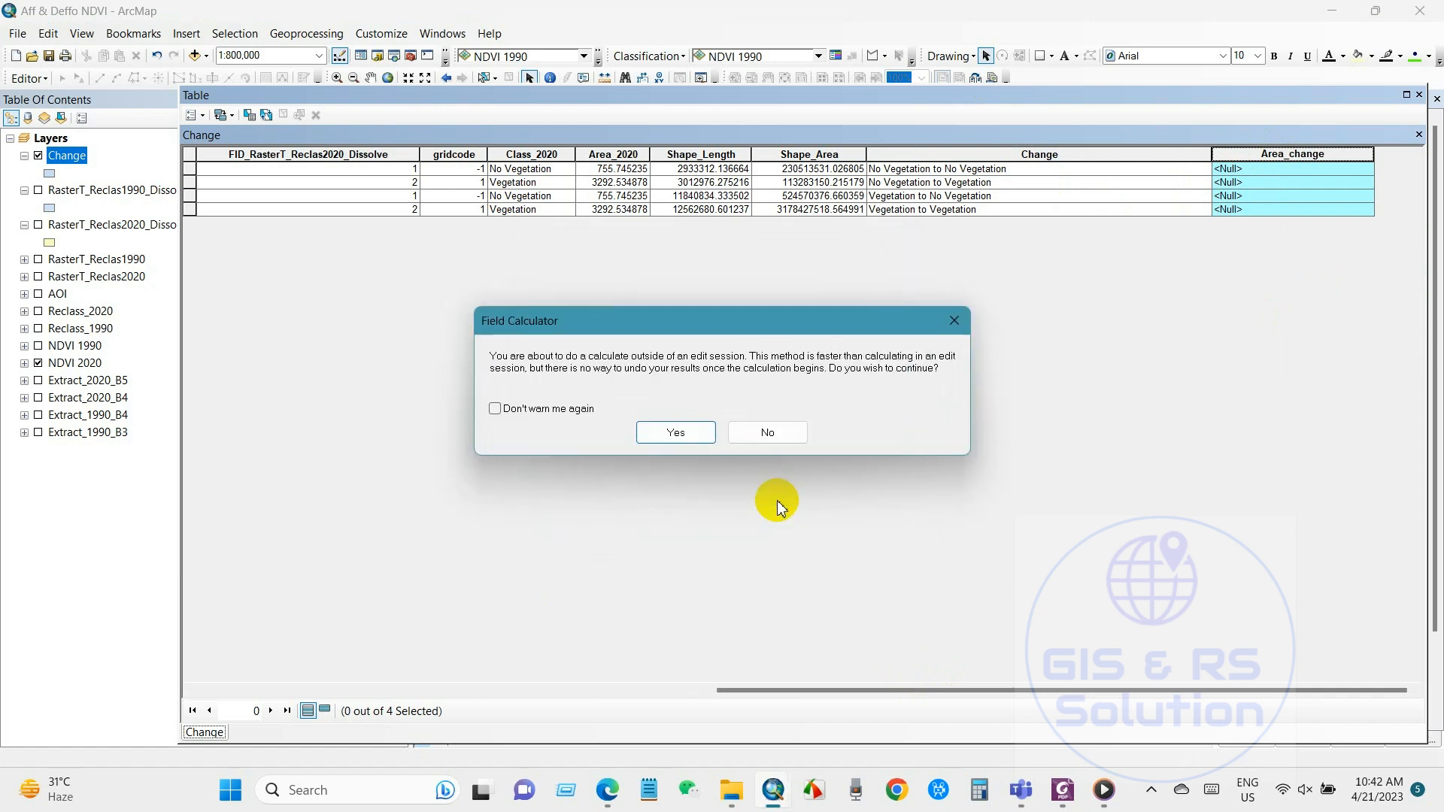
click(678, 432)
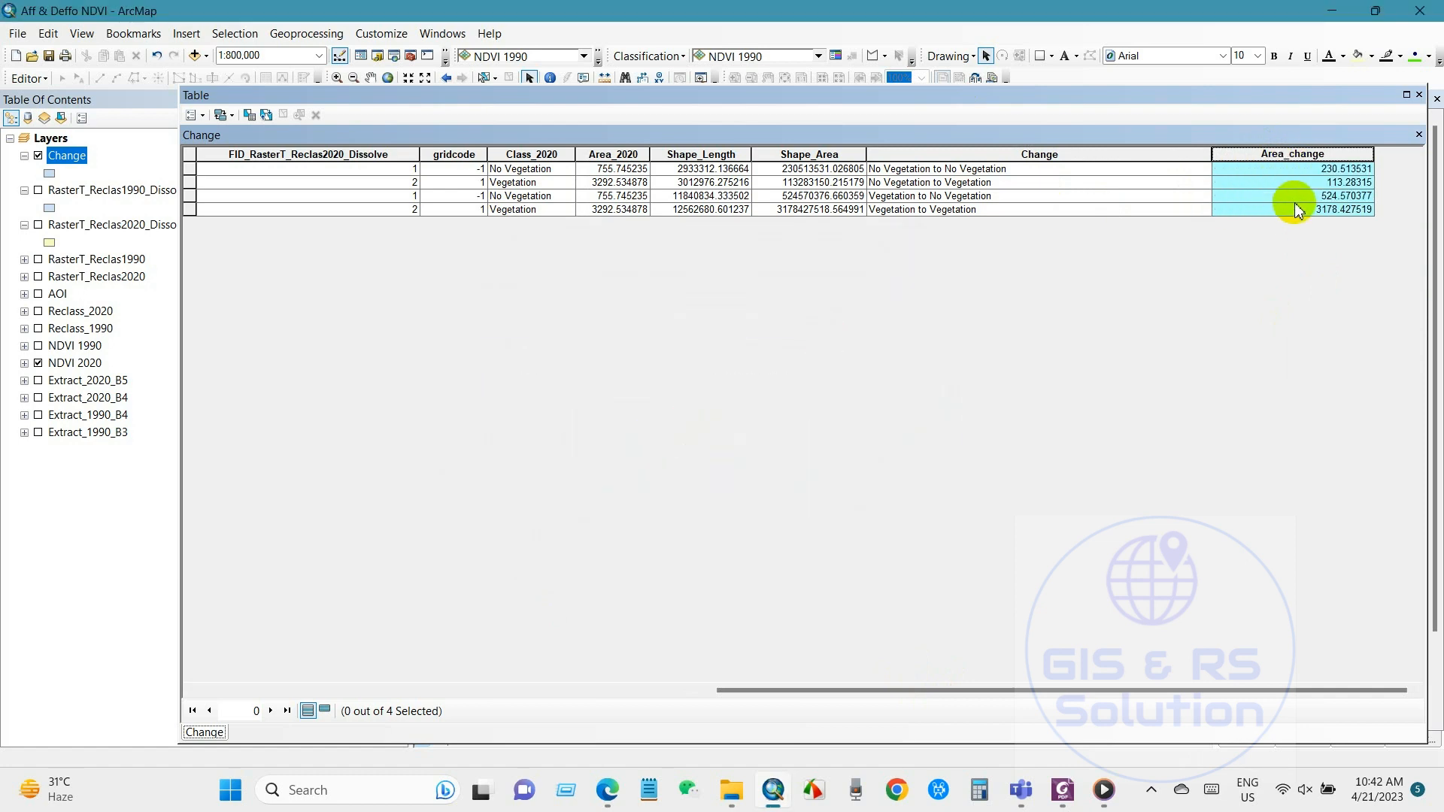
drag(878, 685, 878, 684)
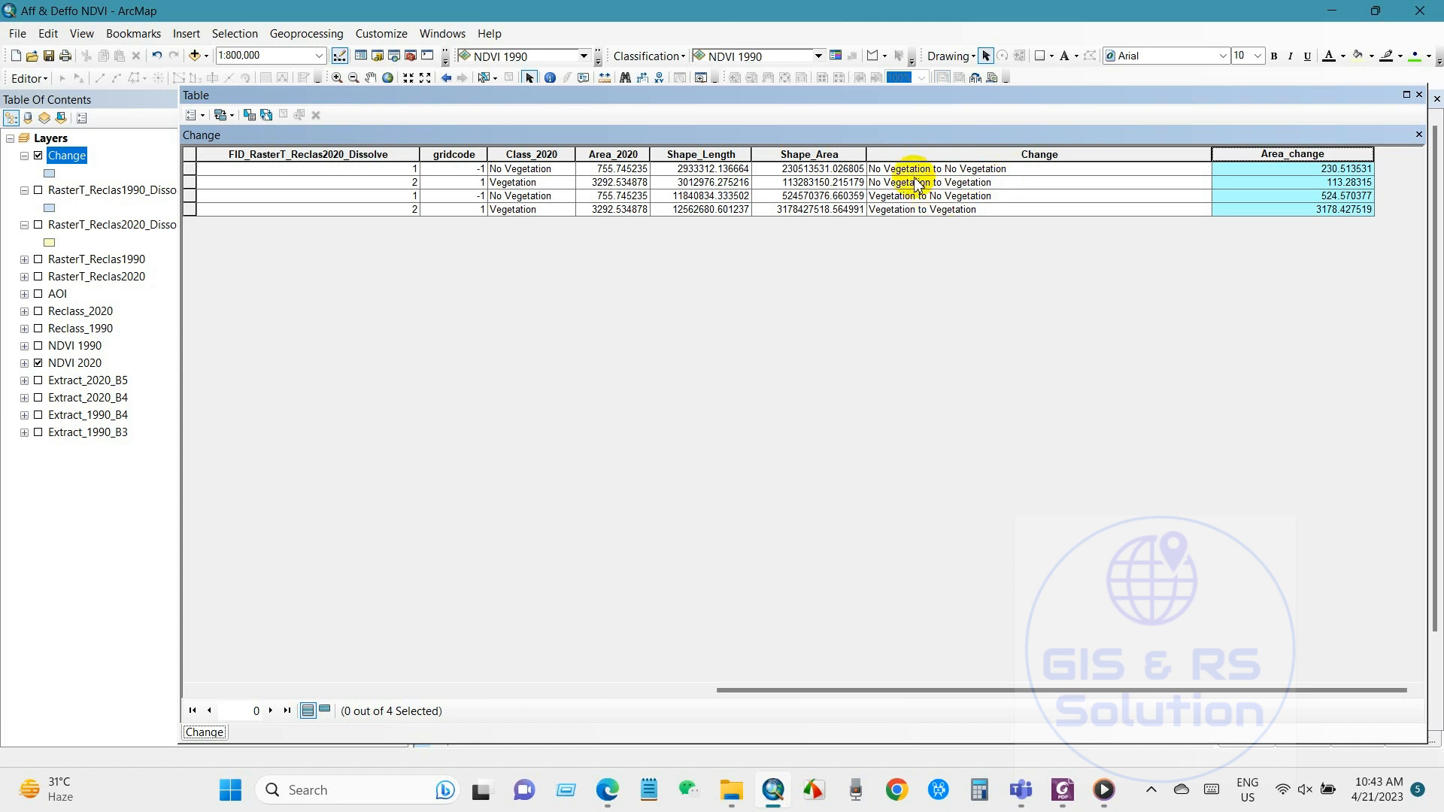
Examine the Area_change value recorded for each class transition in the Change attribute table
click(1094, 172)
click(1292, 180)
click(1294, 169)
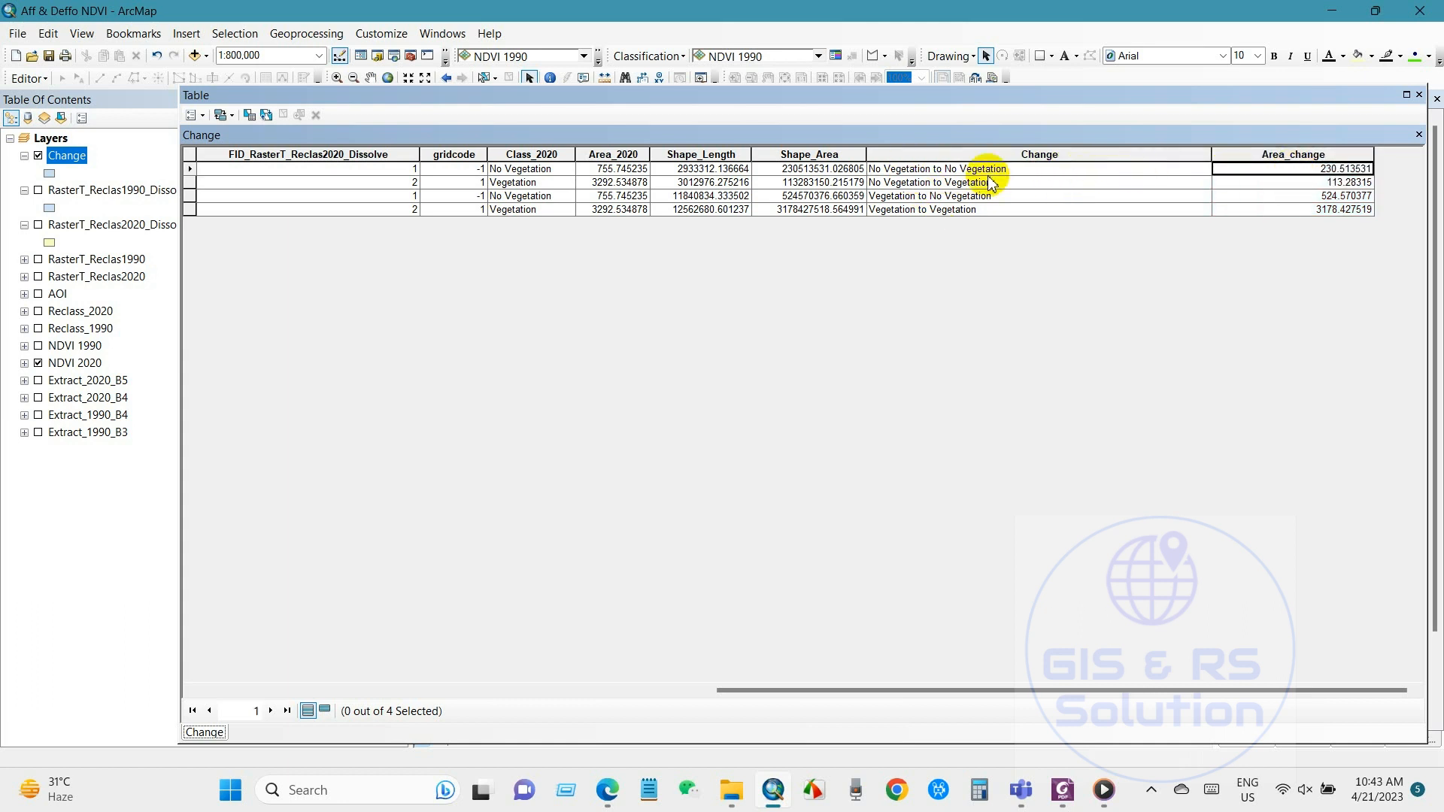
click(911, 182)
click(1250, 184)
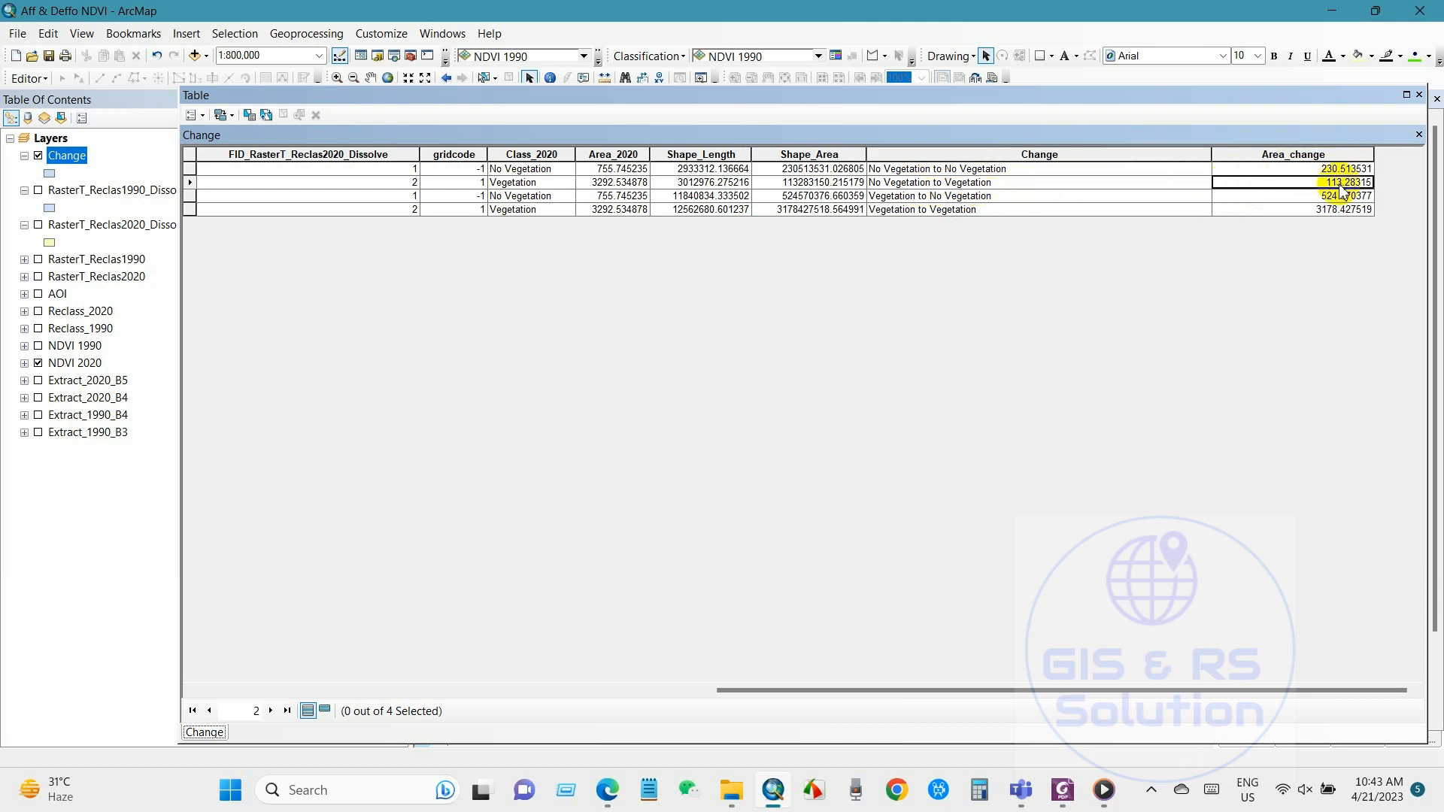
click(964, 196)
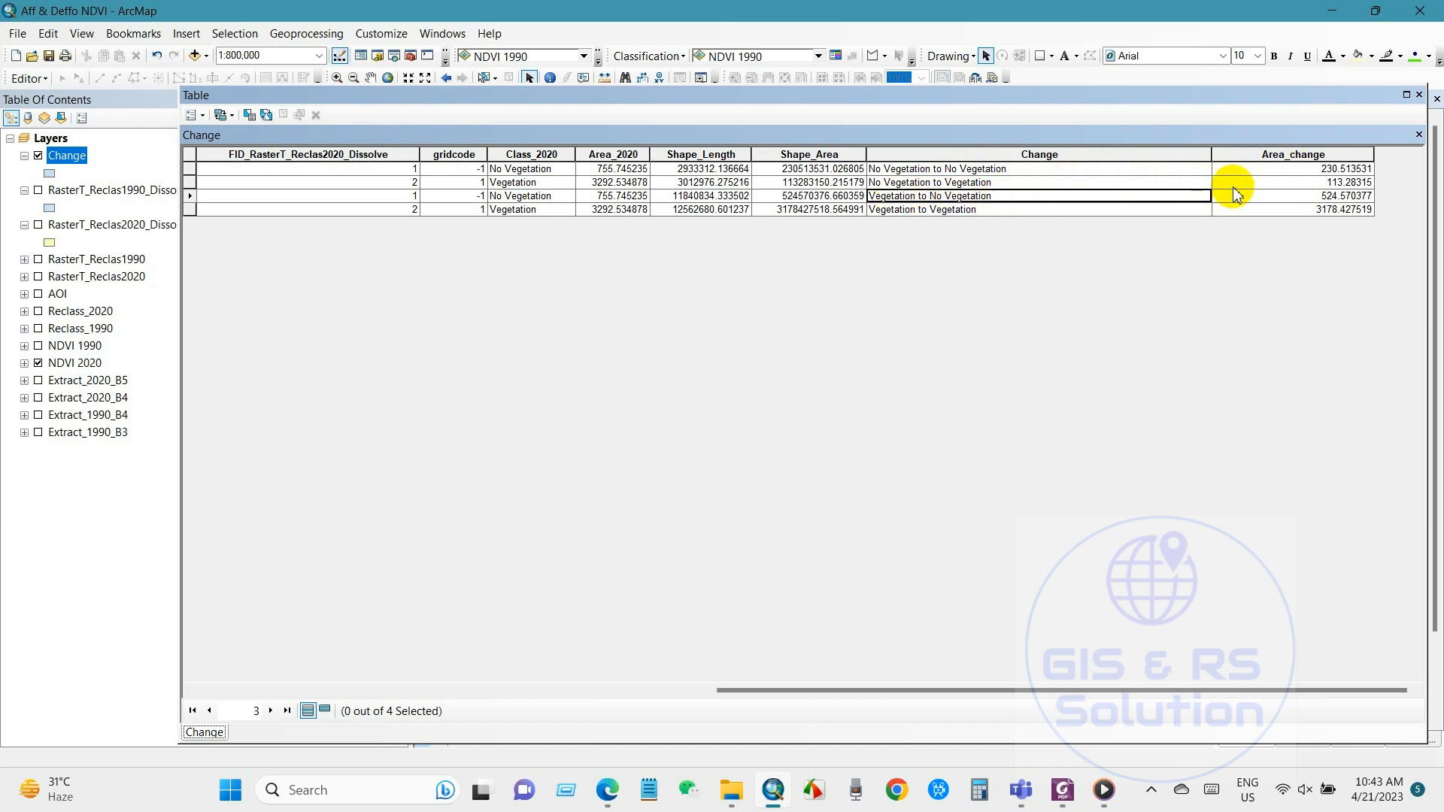
click(944, 209)
click(1279, 209)
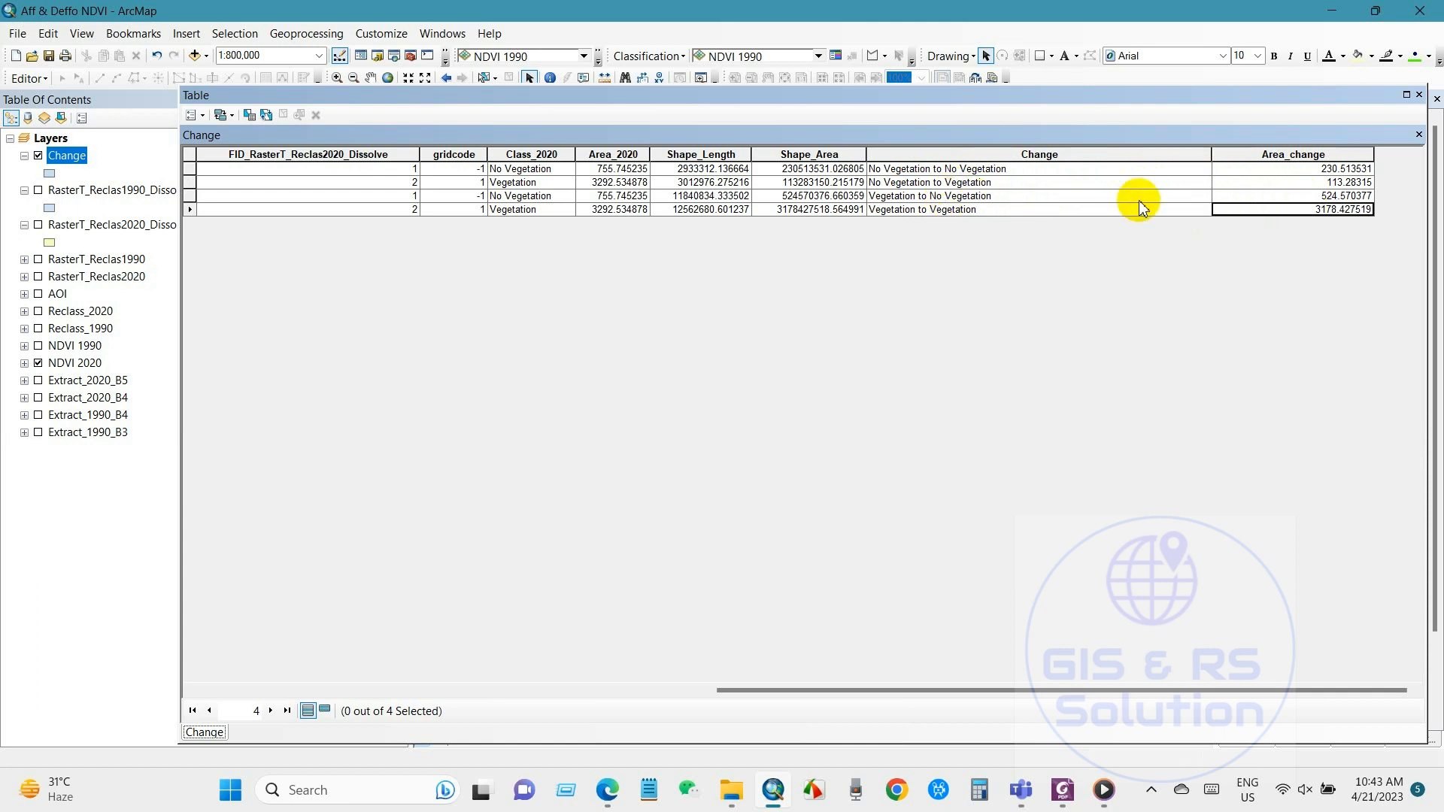
Close the attribute table and collapse the legends of the 1990 and 2020 Dissolve layers
click(1418, 94)
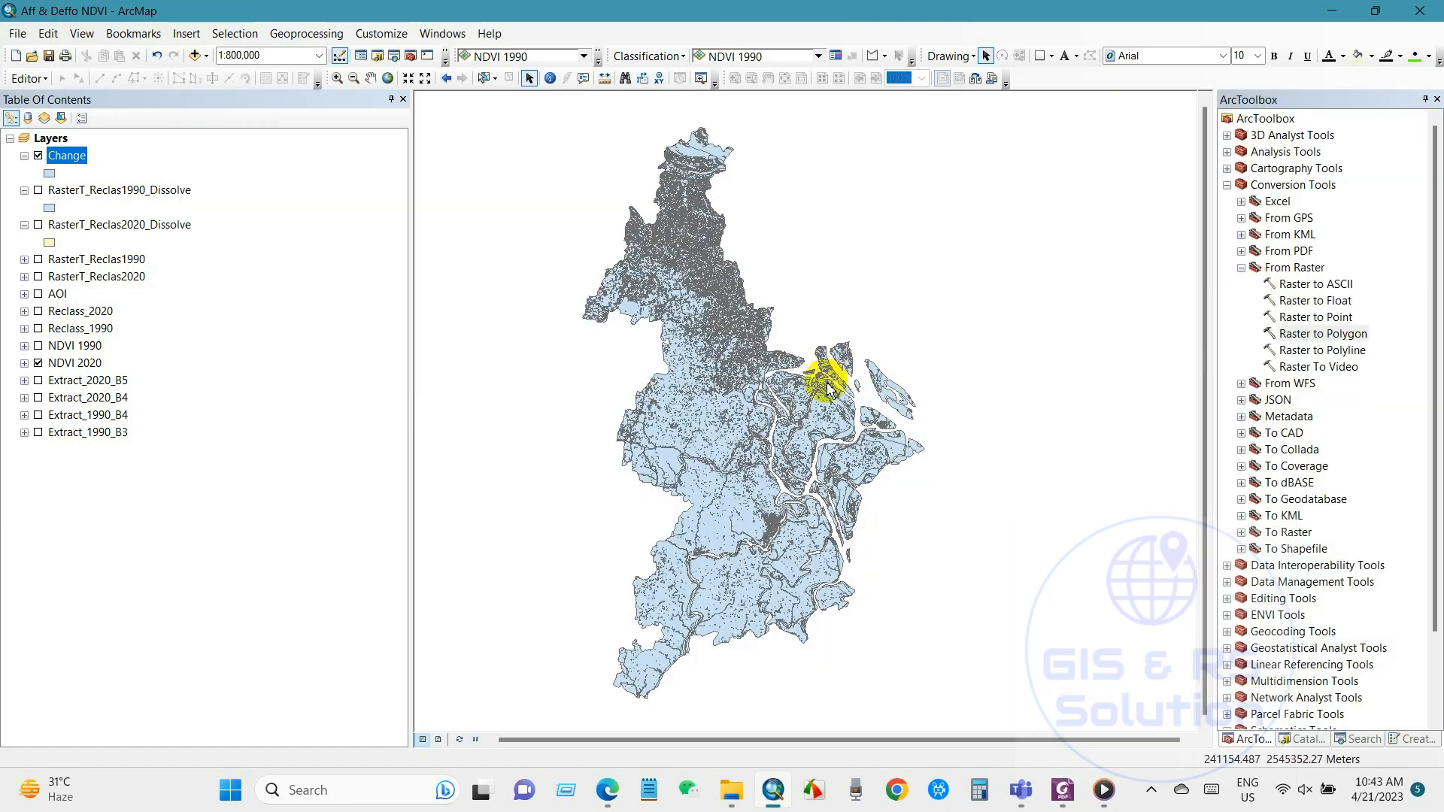
click(24, 225)
click(24, 190)
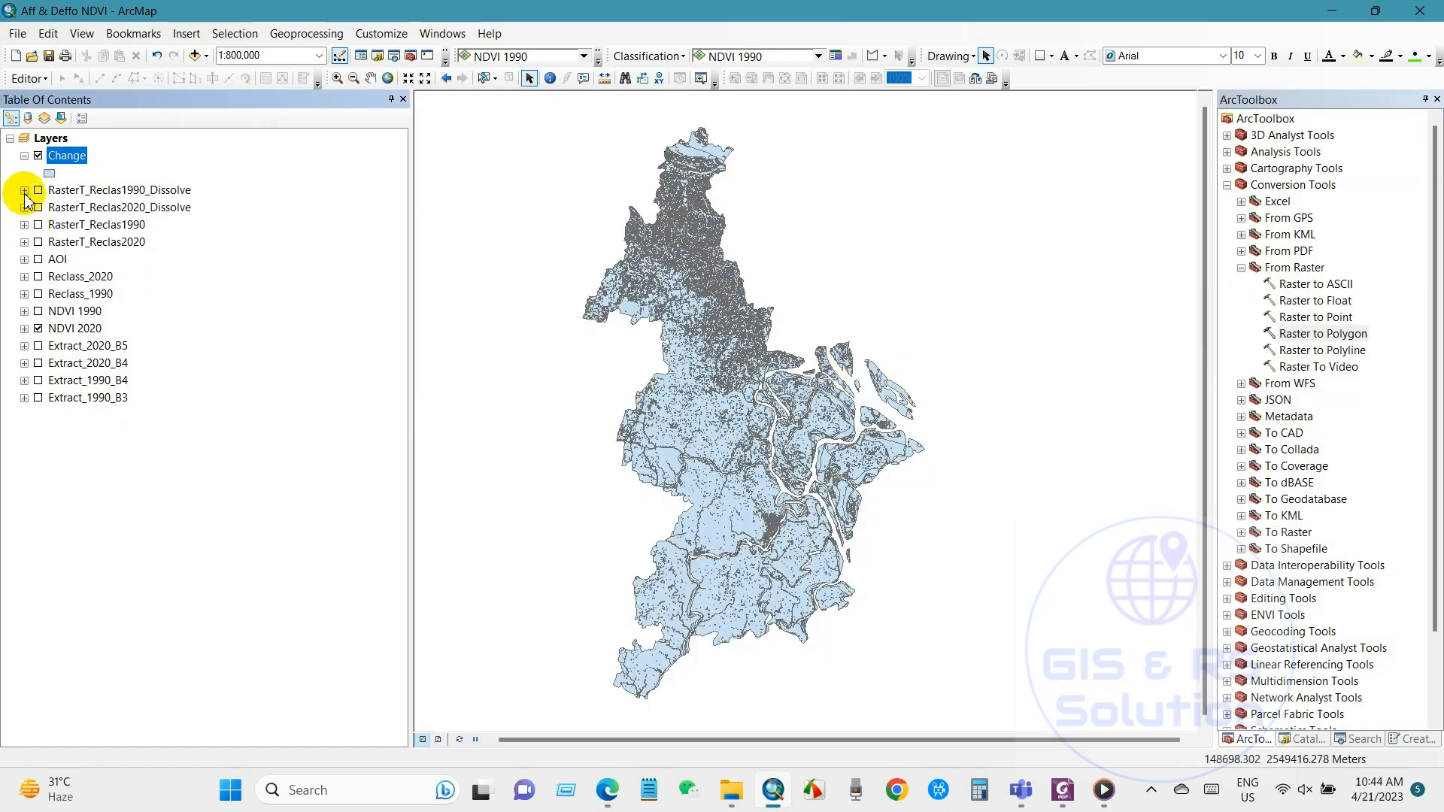
Symbolize the Change layer by unique values of the Change field, adding all values and excluding all other values
click(67, 156)
right_click(67, 158)
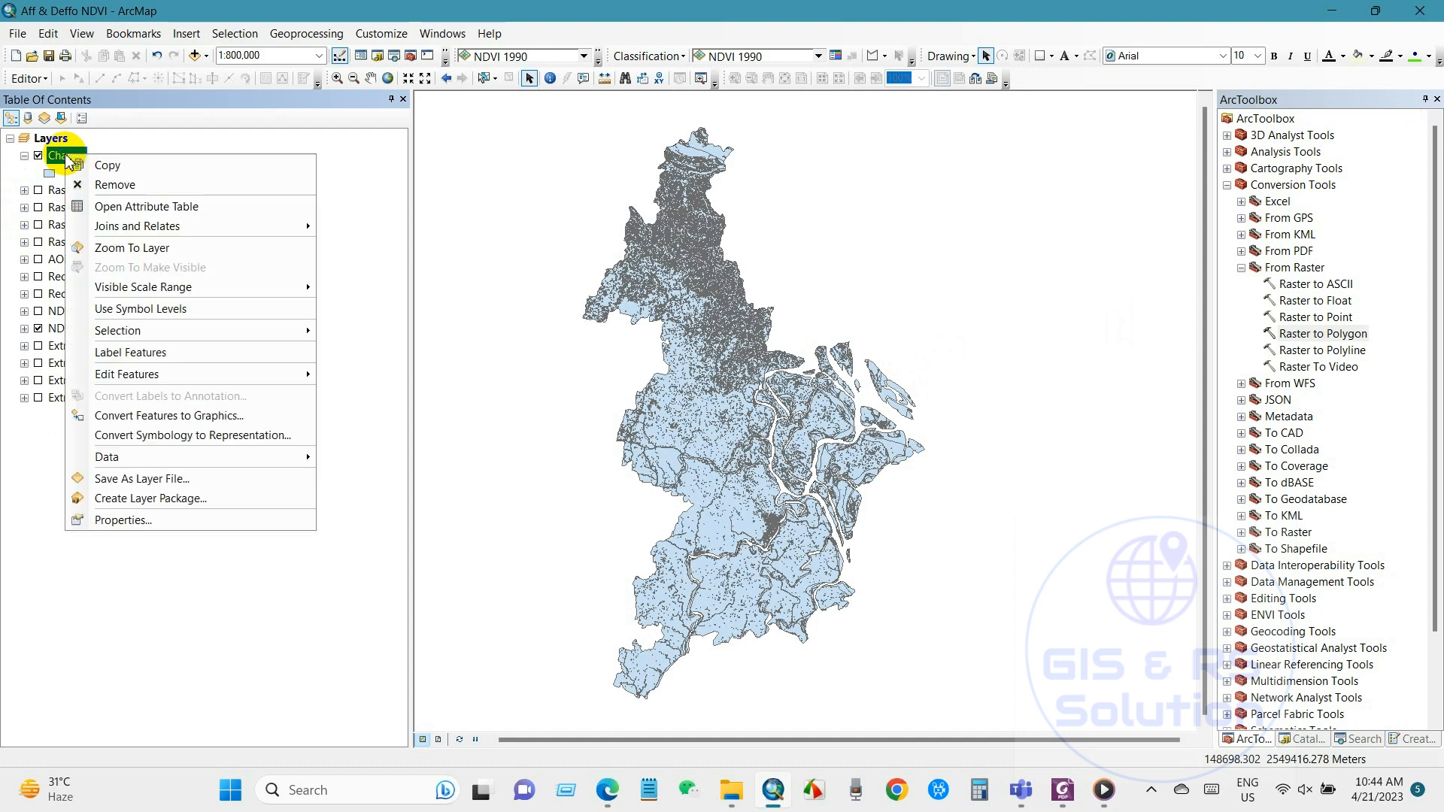
click(120, 520)
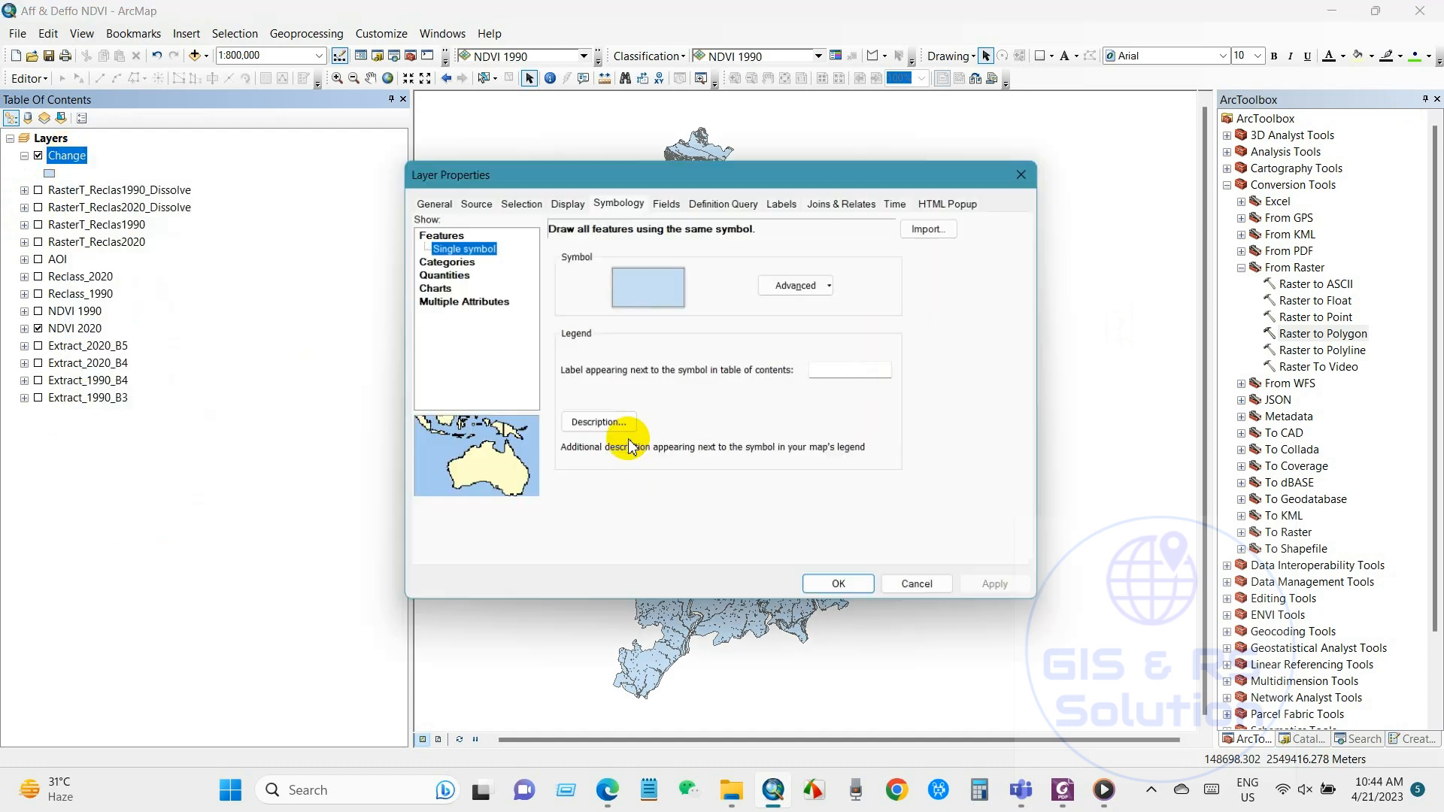
click(615, 203)
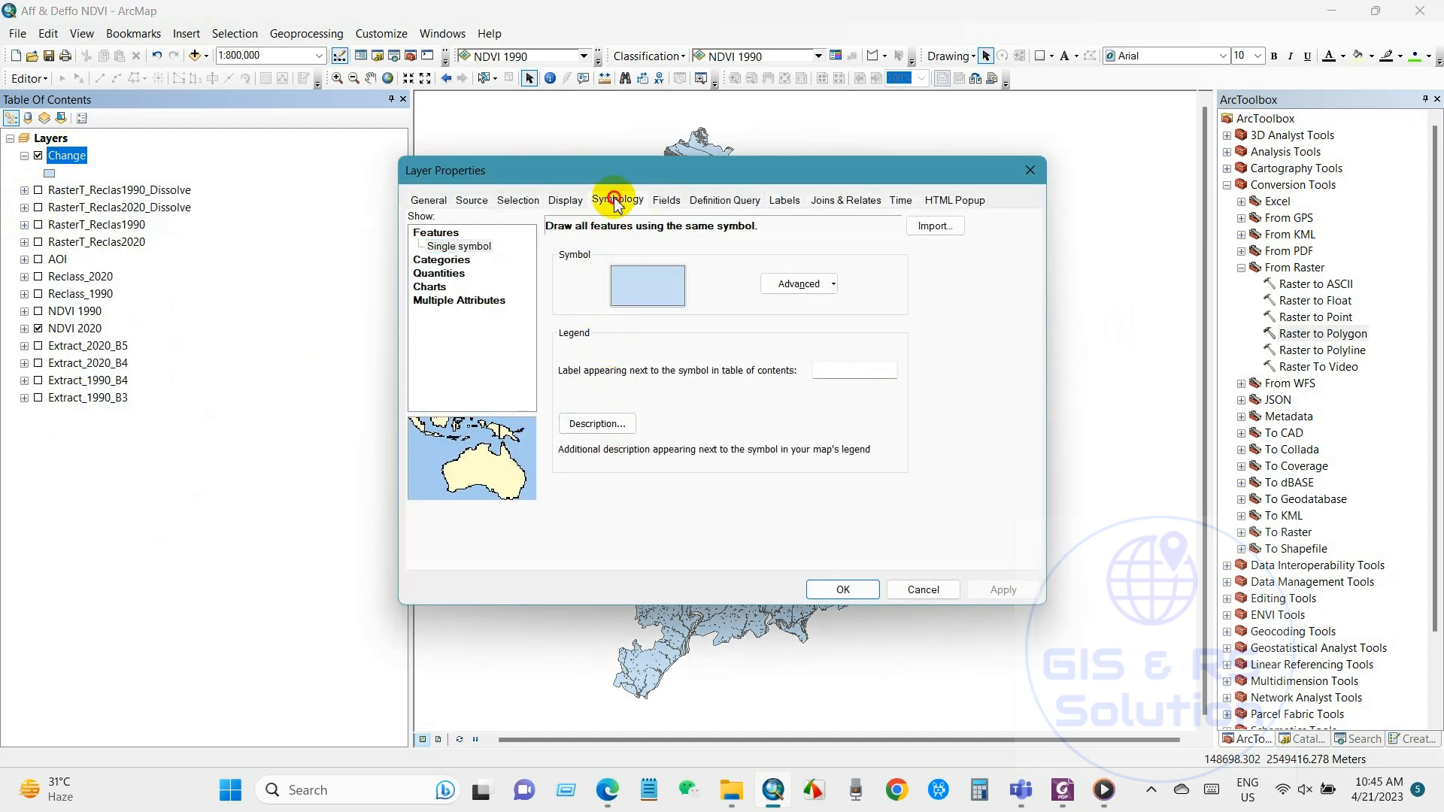
click(441, 248)
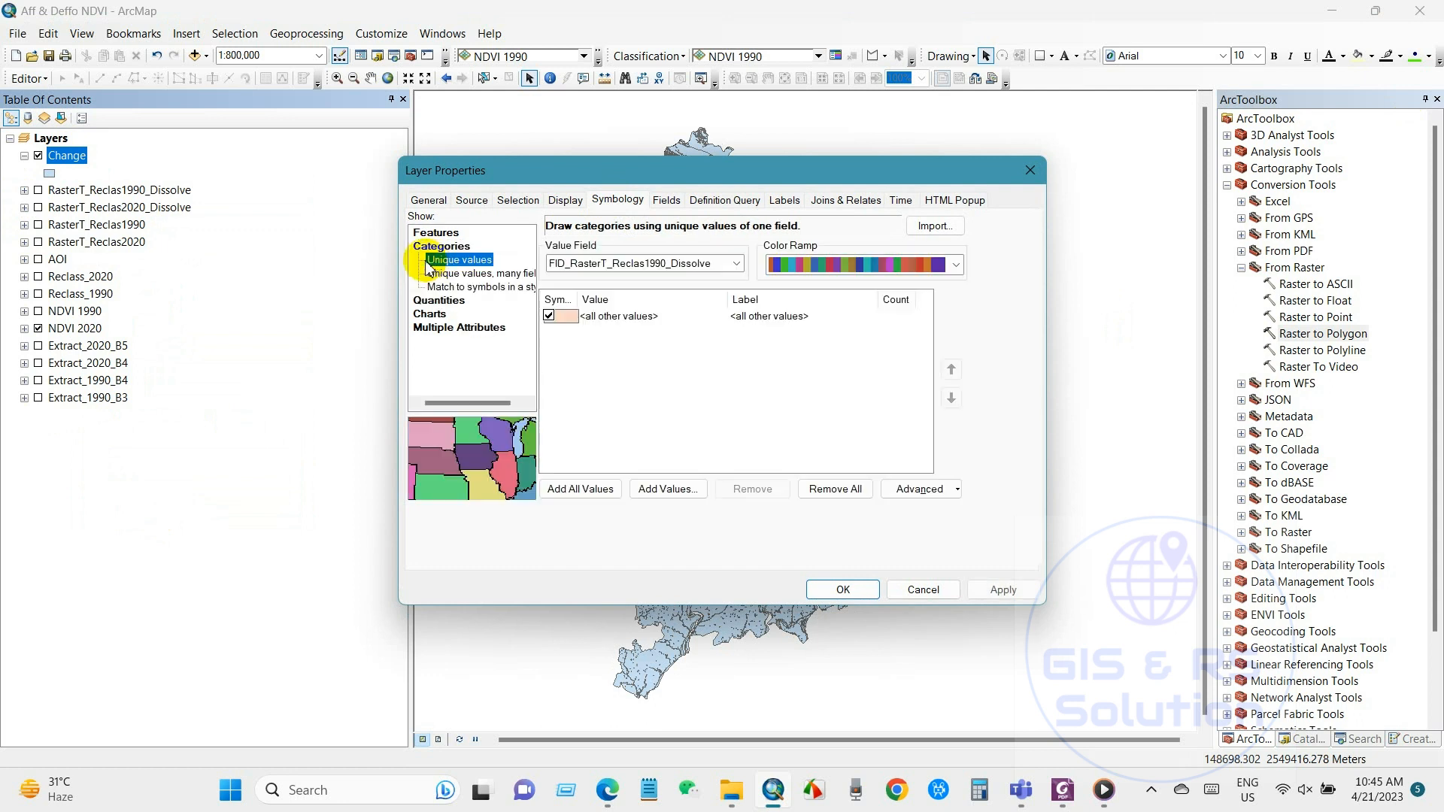
click(549, 316)
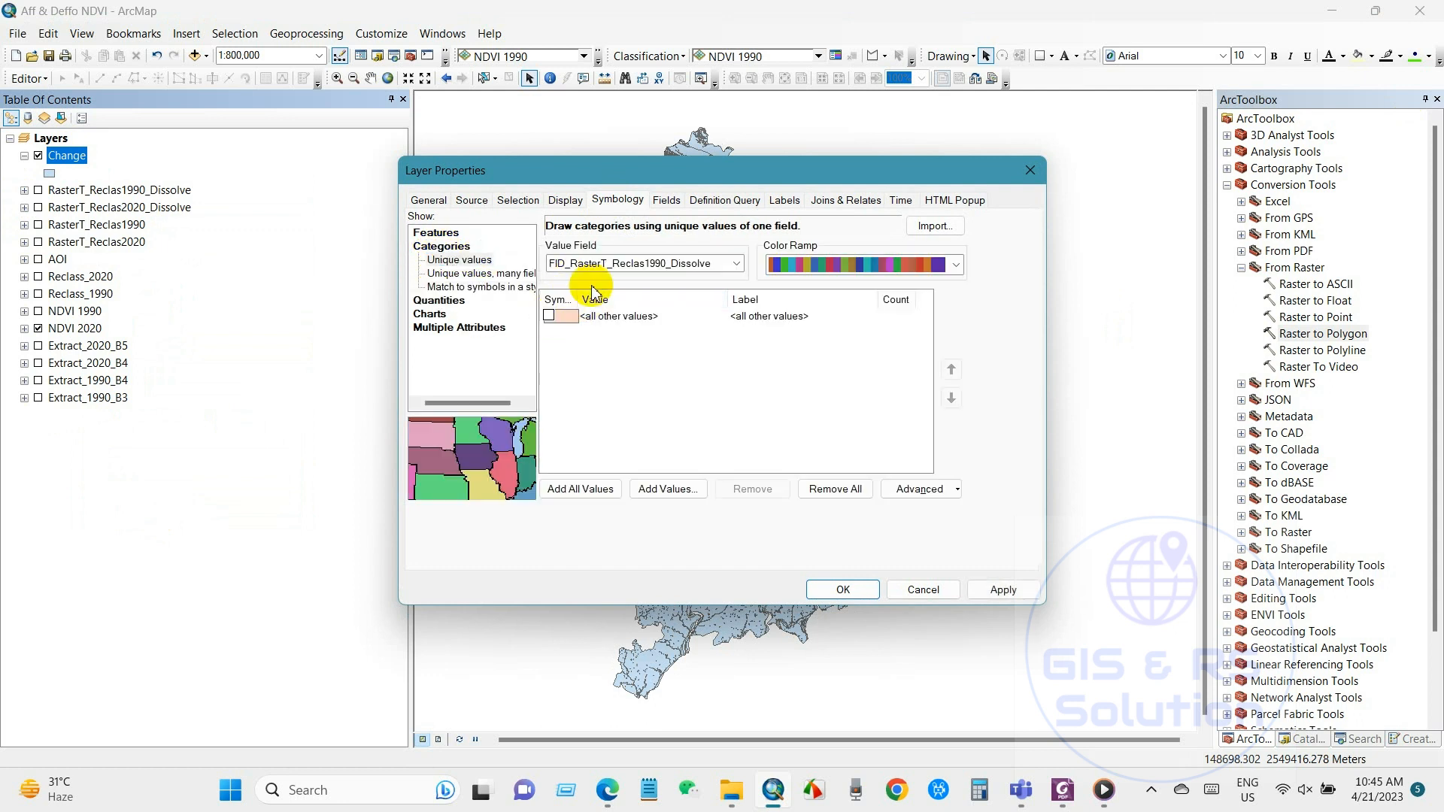
click(611, 265)
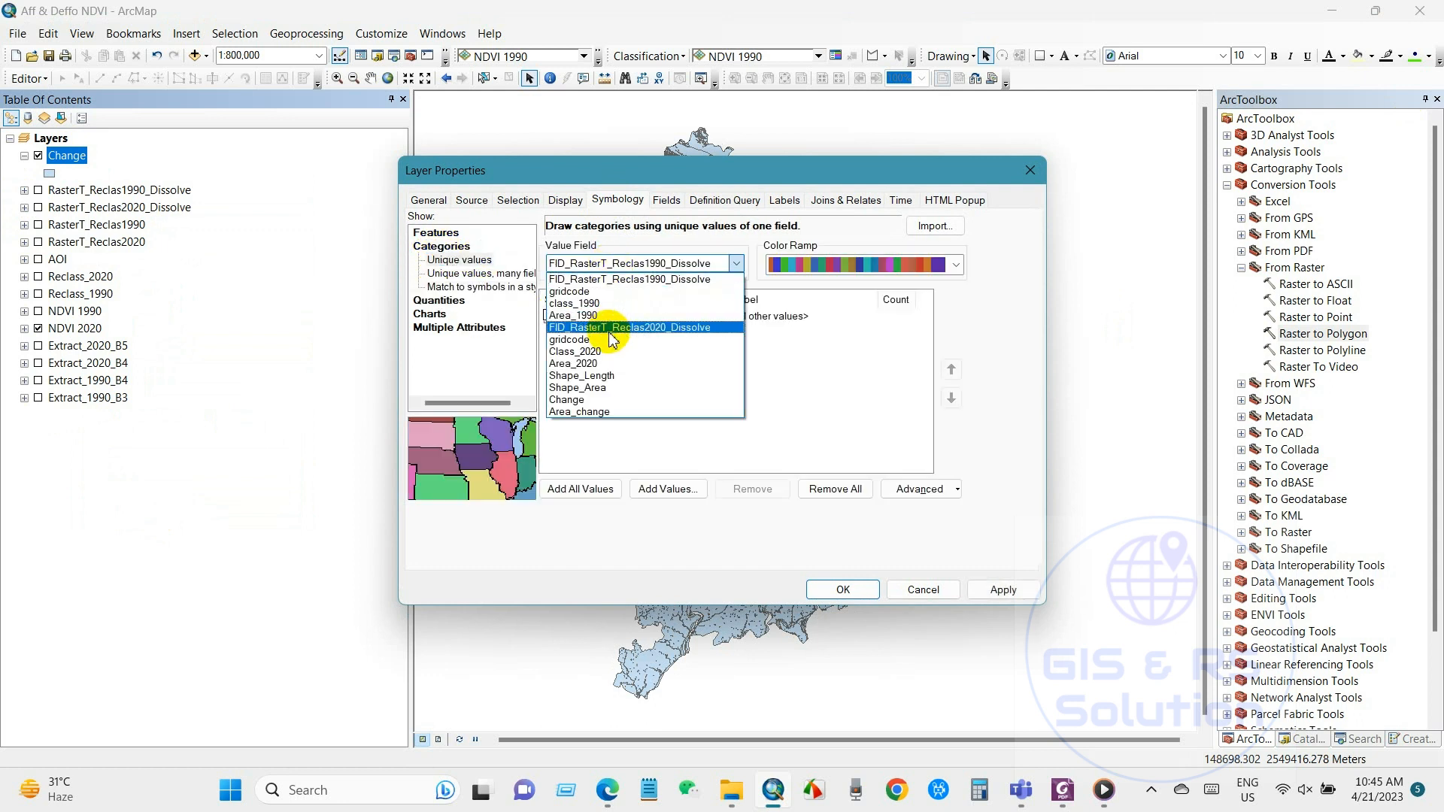
click(572, 400)
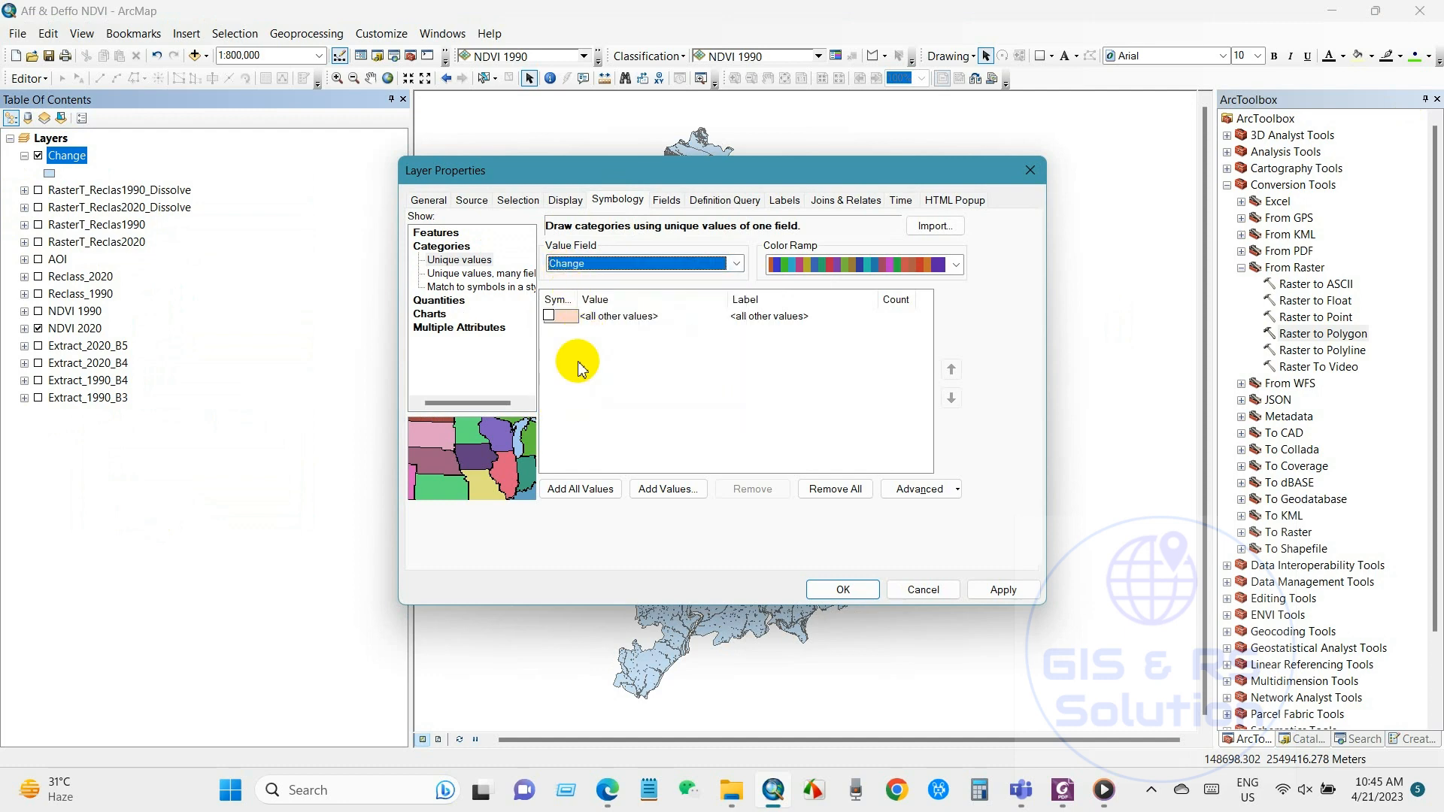
click(572, 488)
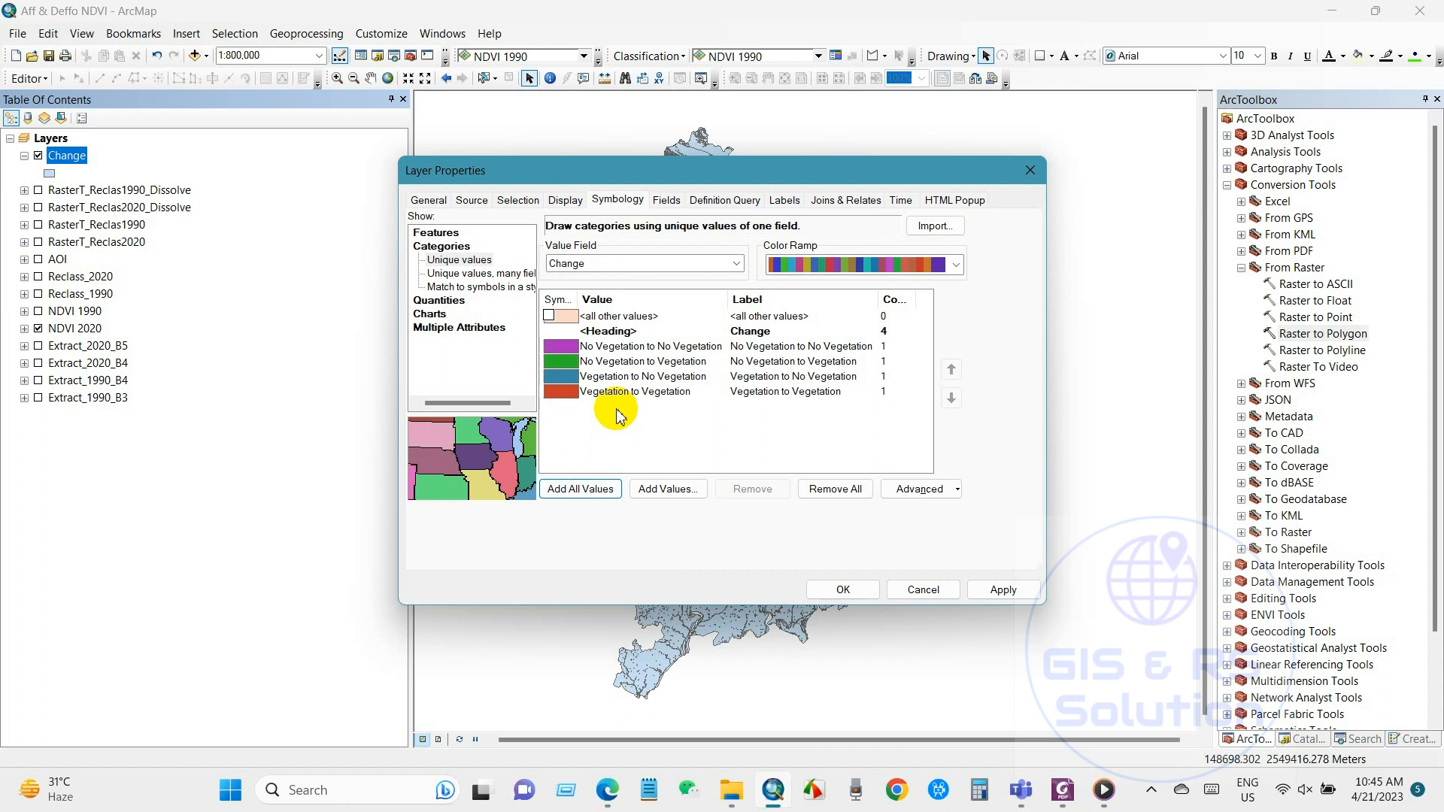
Relabel the No Vegetation to No Vegetation class as No Vegetation (Unchanged)
click(795, 347)
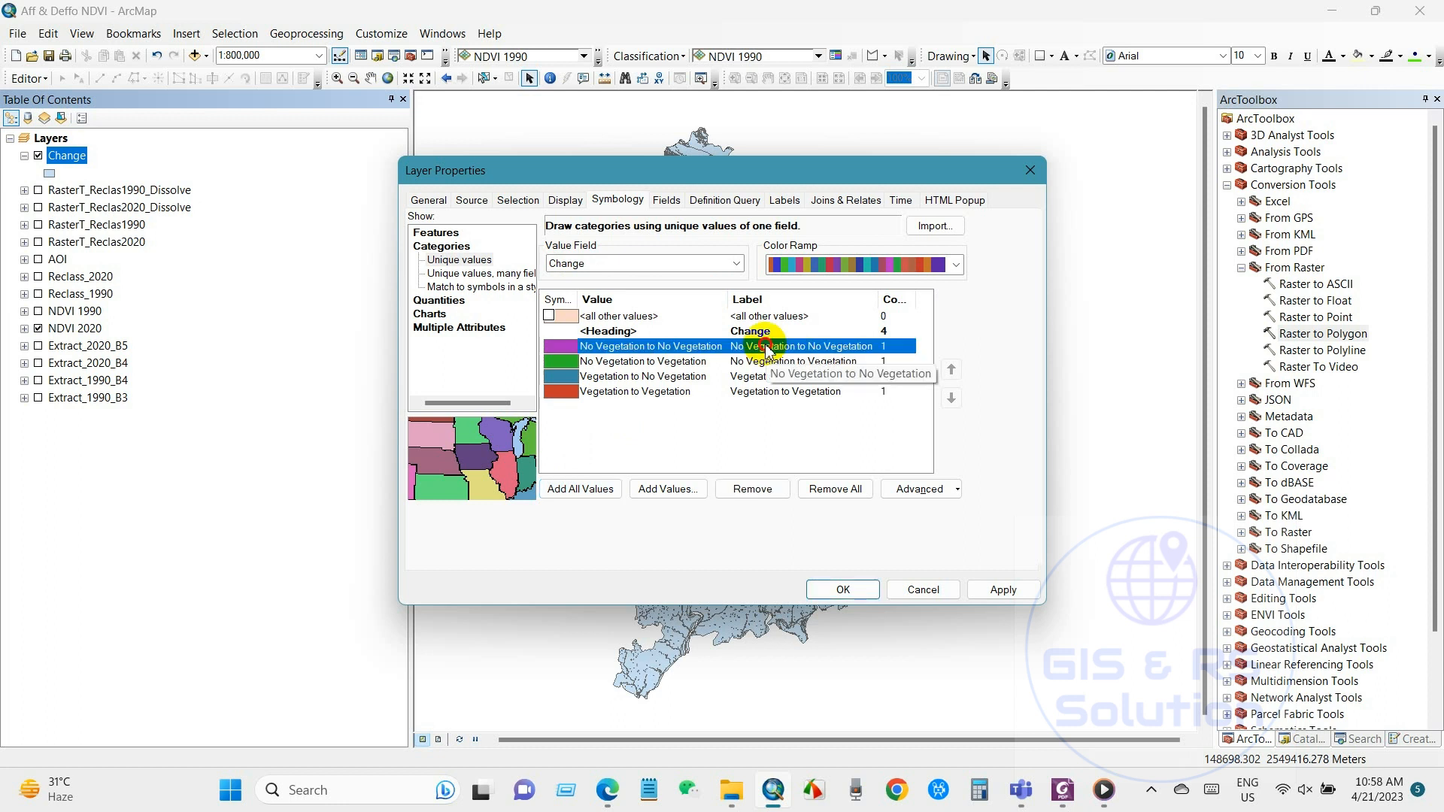
click(795, 347)
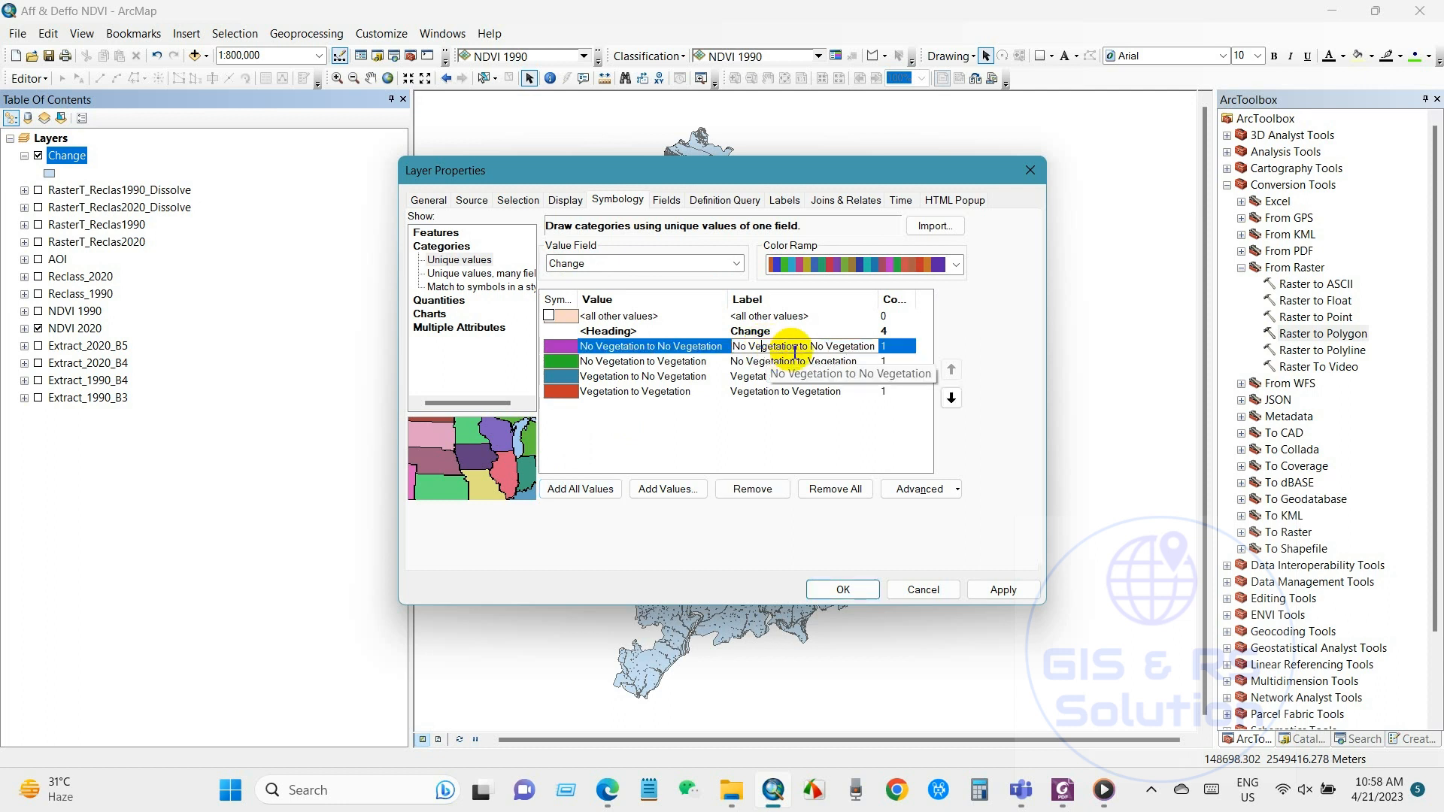
drag(802, 347, 880, 347)
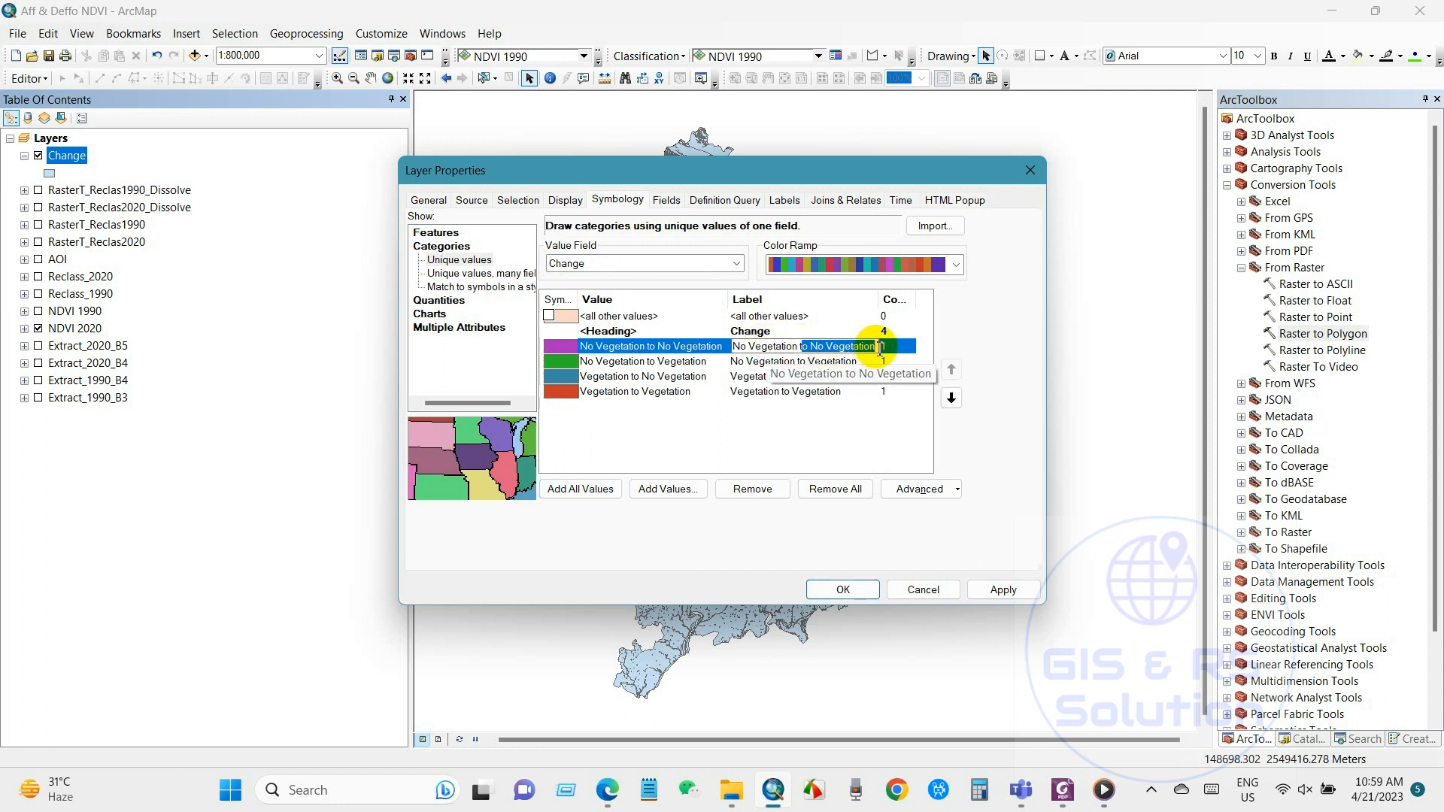
key(BackSpace)
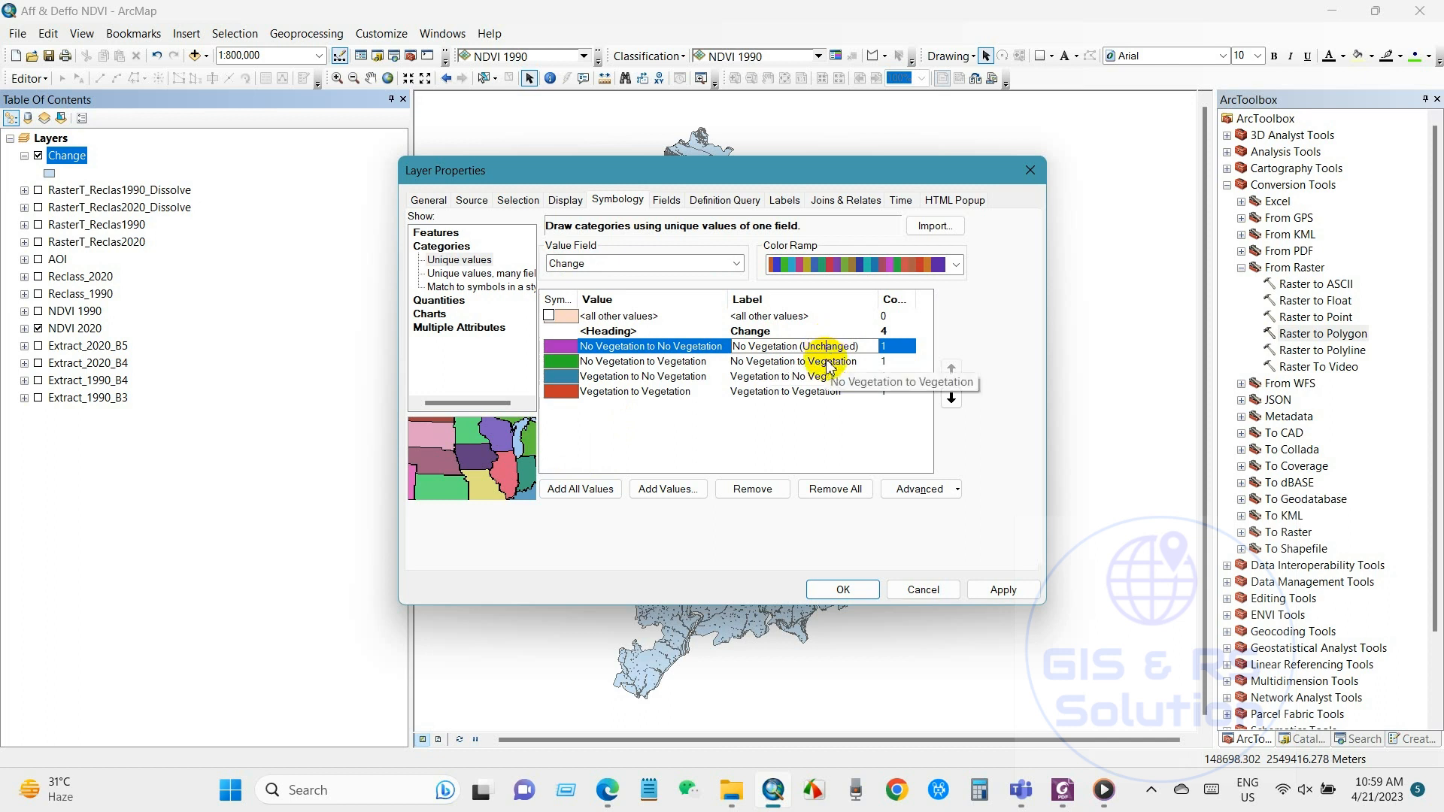
Relabel the No Vegetation to Vegetation class as Afforetation and the Vegetation to No Vegetation class as Deforetation
click(827, 362)
click(827, 362)
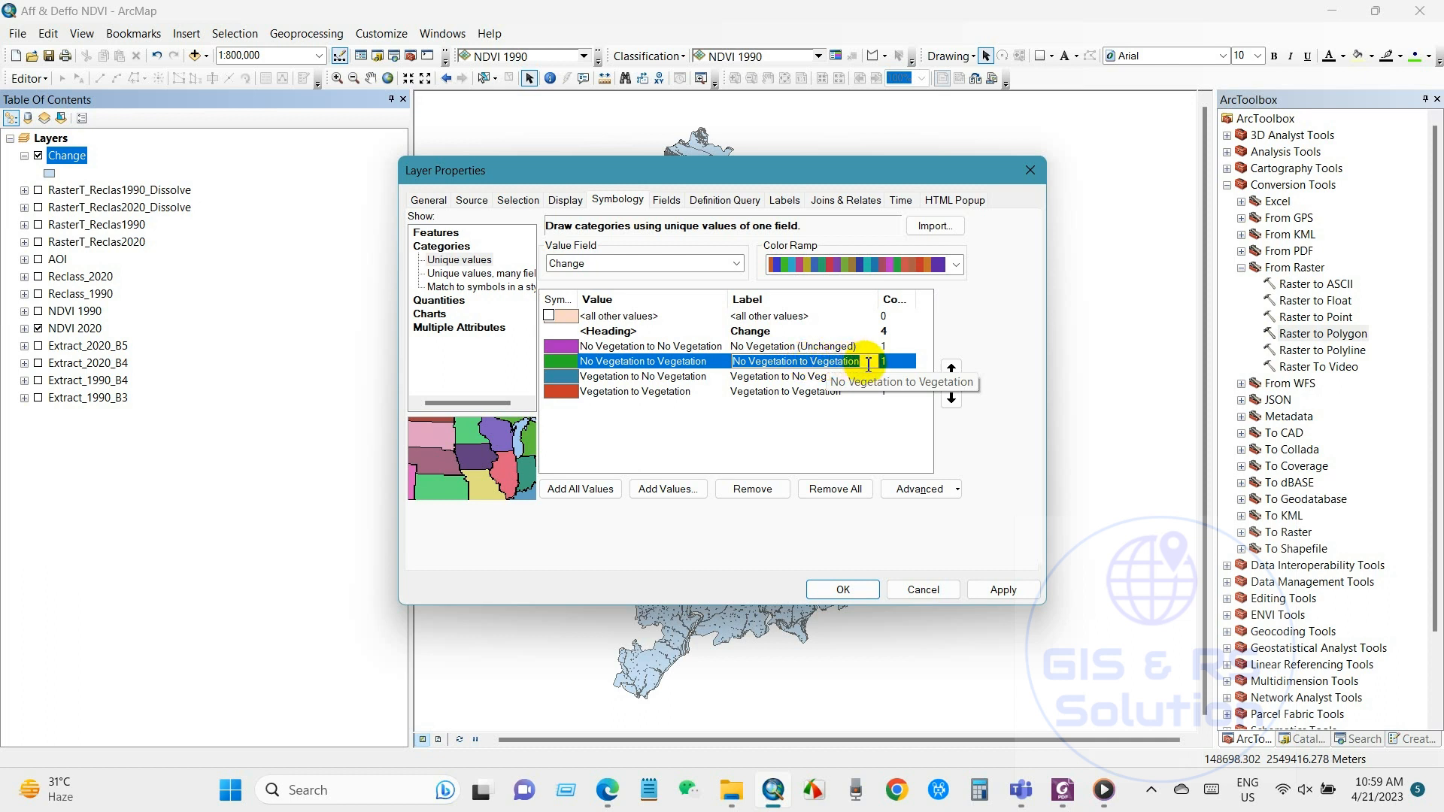
text(Afforetation)
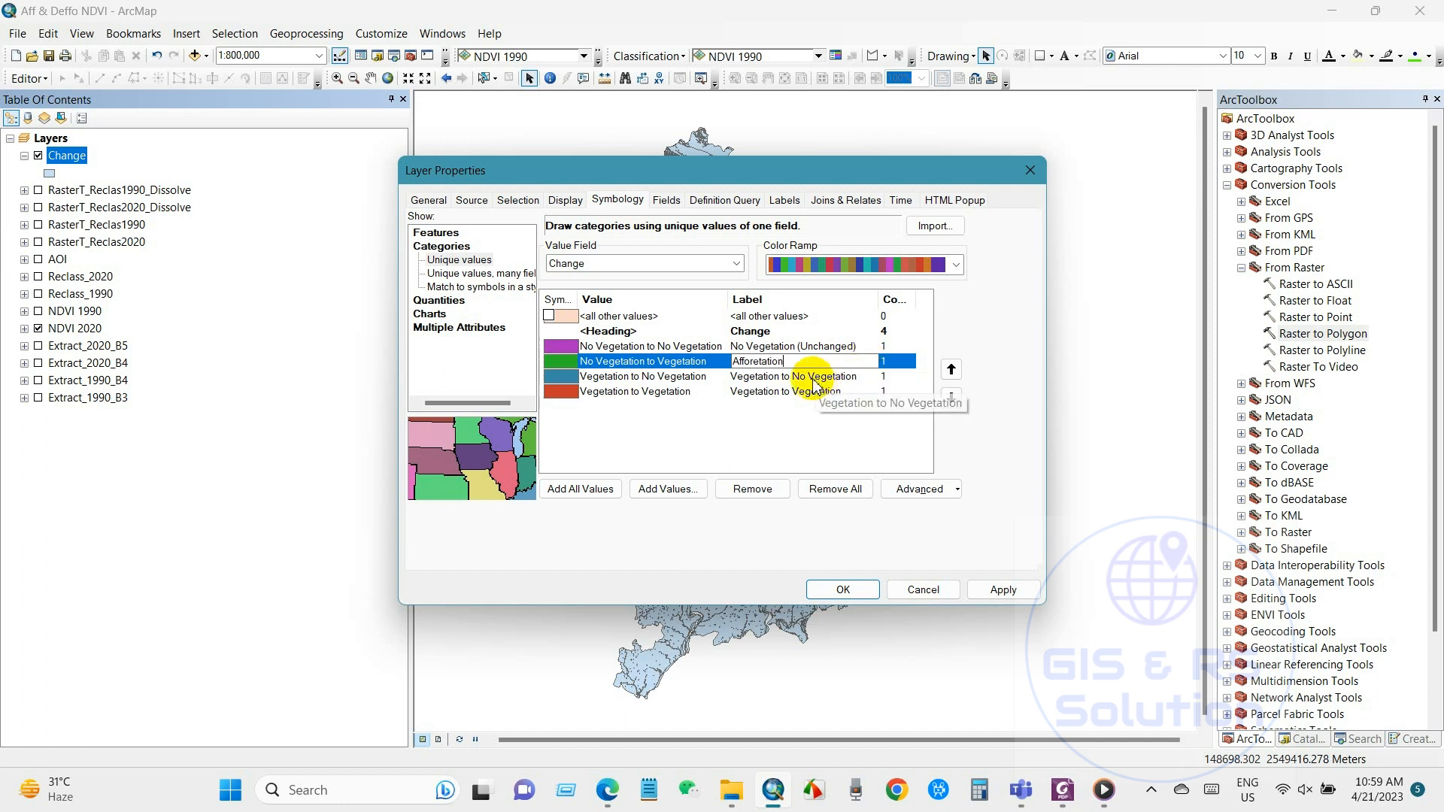
click(815, 377)
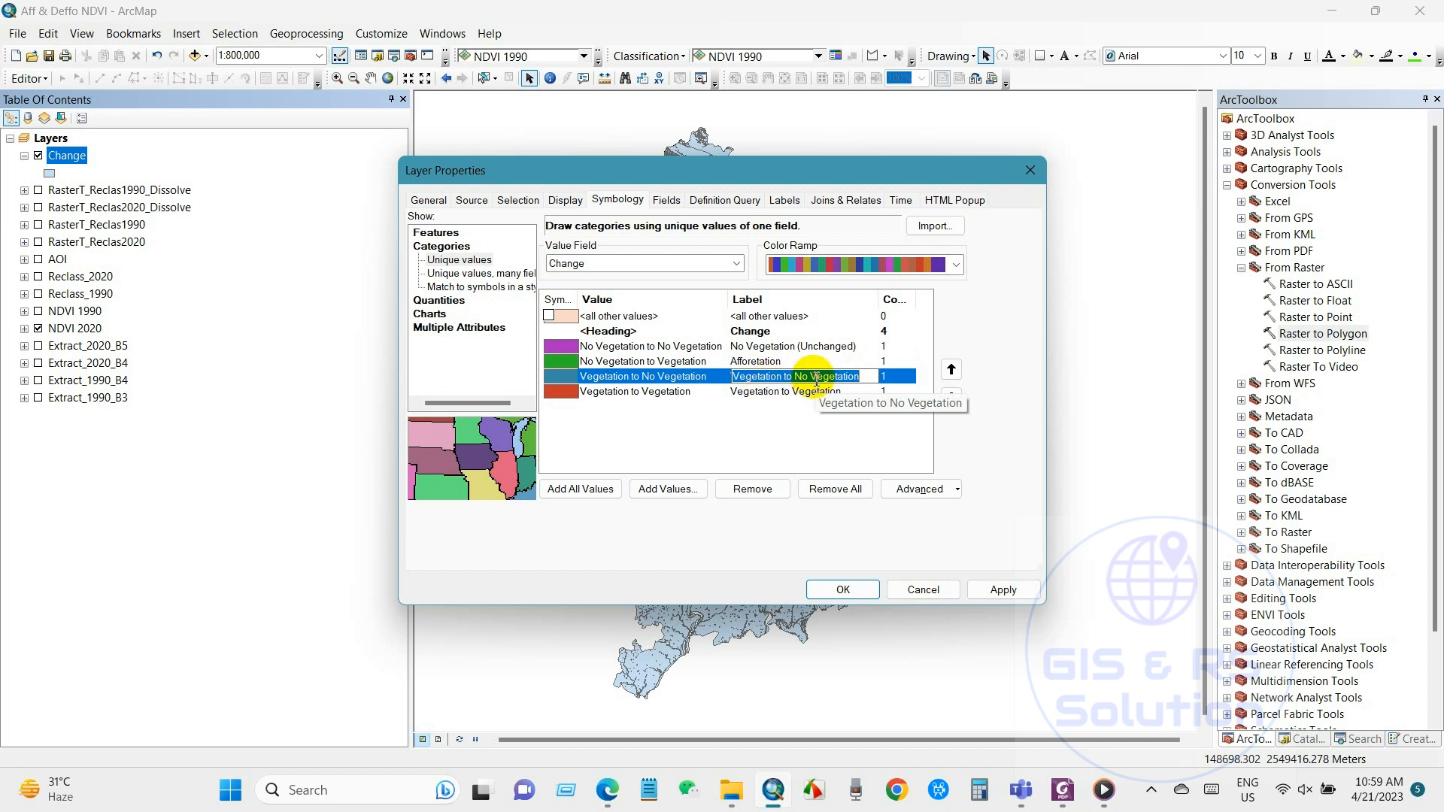
text(Deforetation)
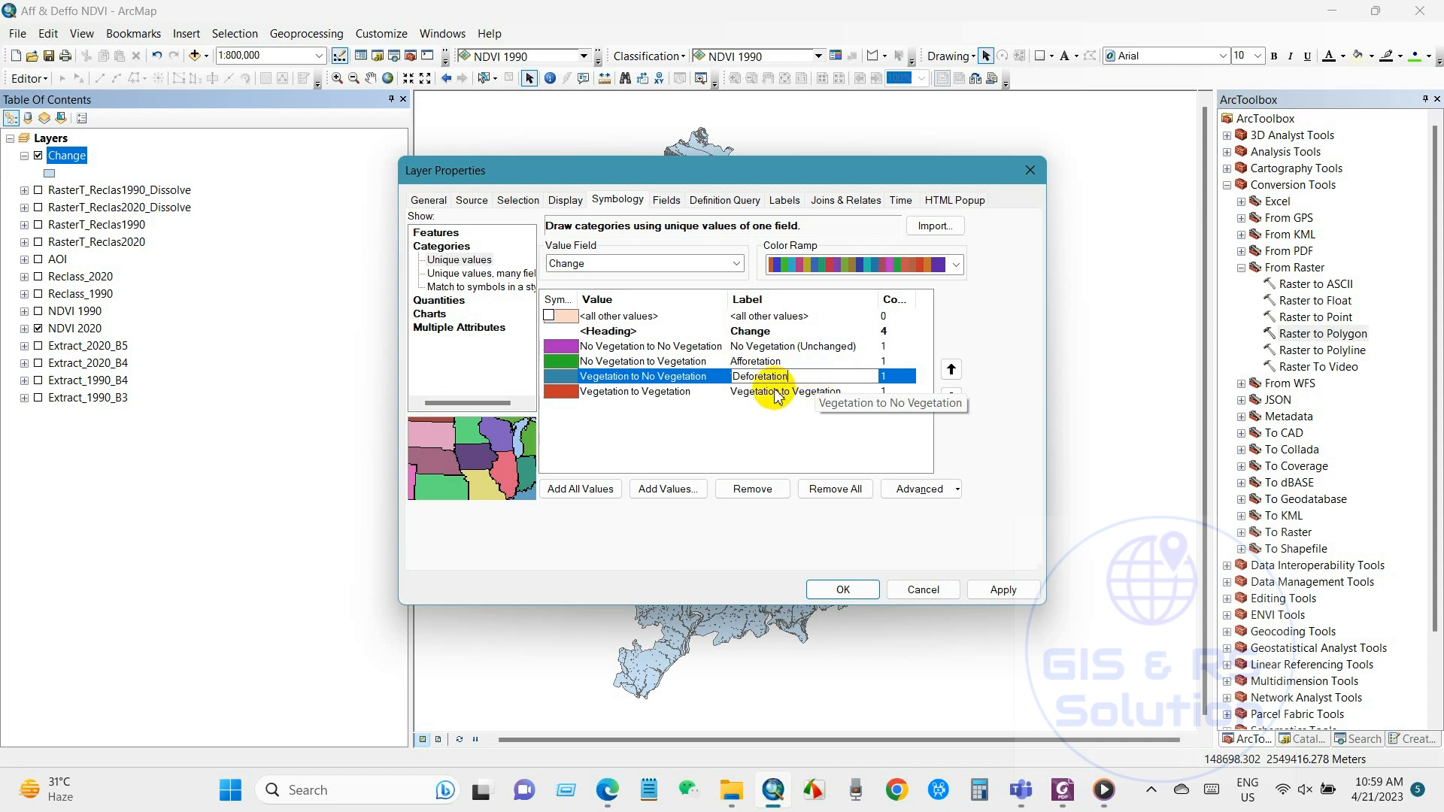
Relabel the Vegetation to Vegetation class as Vegetation (Unchanged)
click(786, 392)
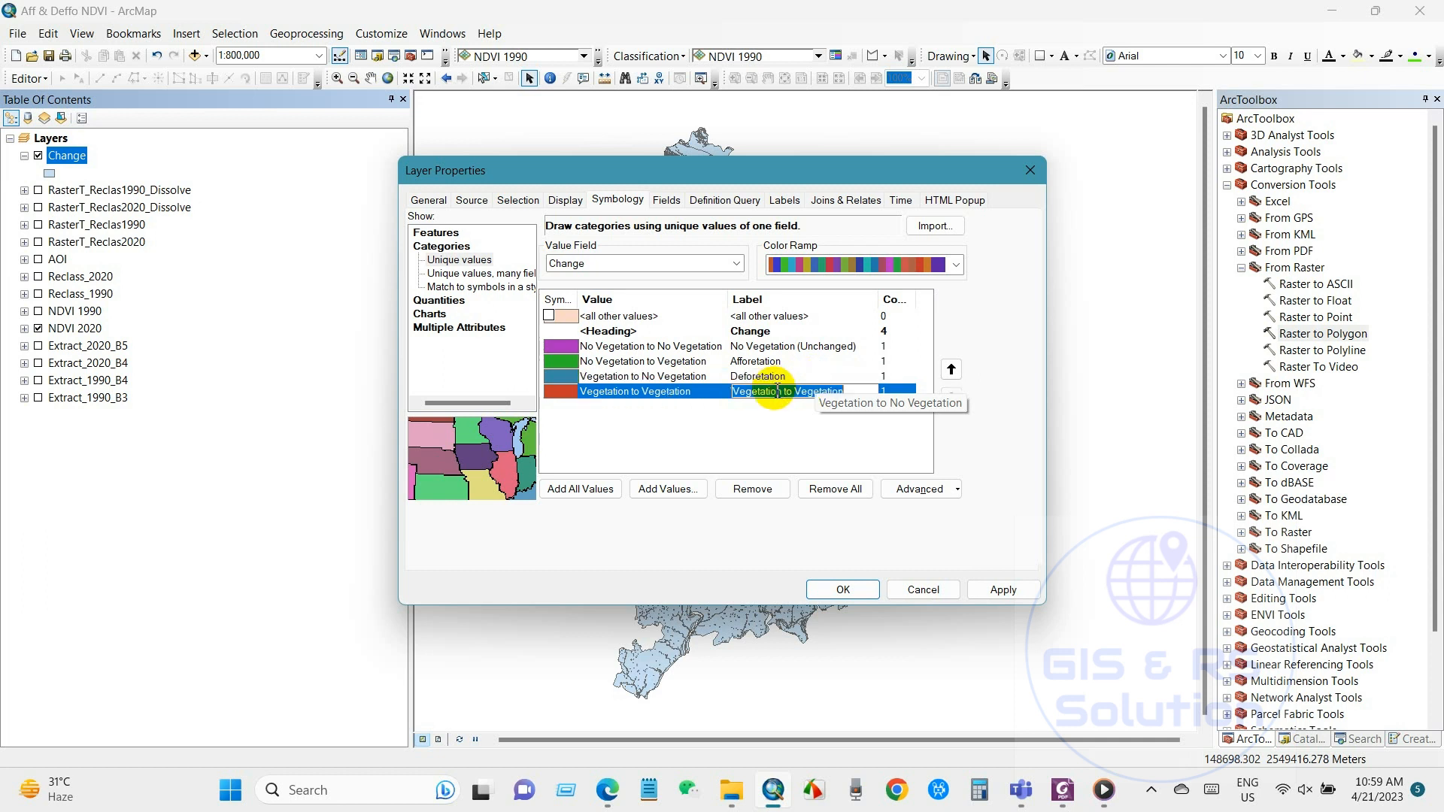
drag(786, 394, 840, 394)
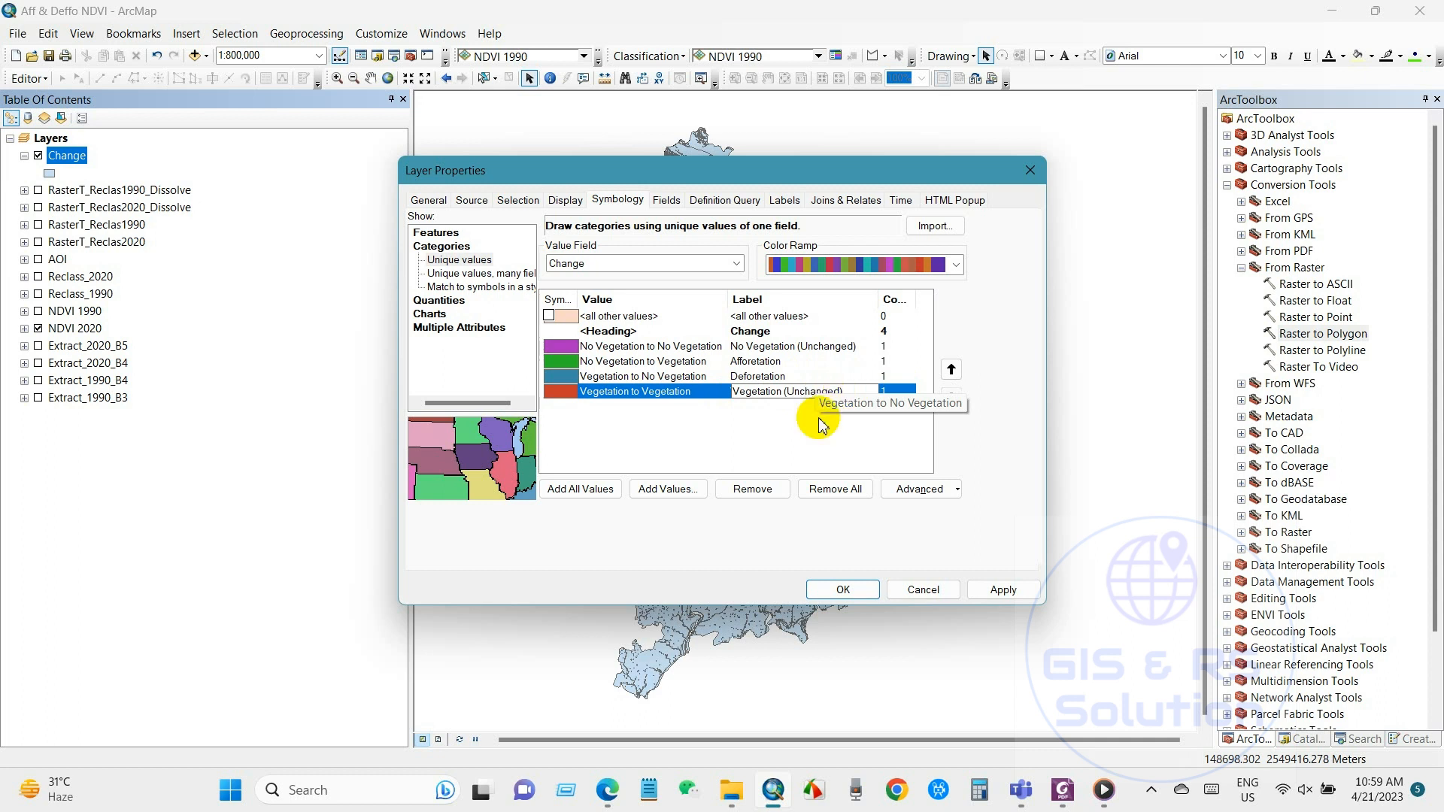
click(797, 377)
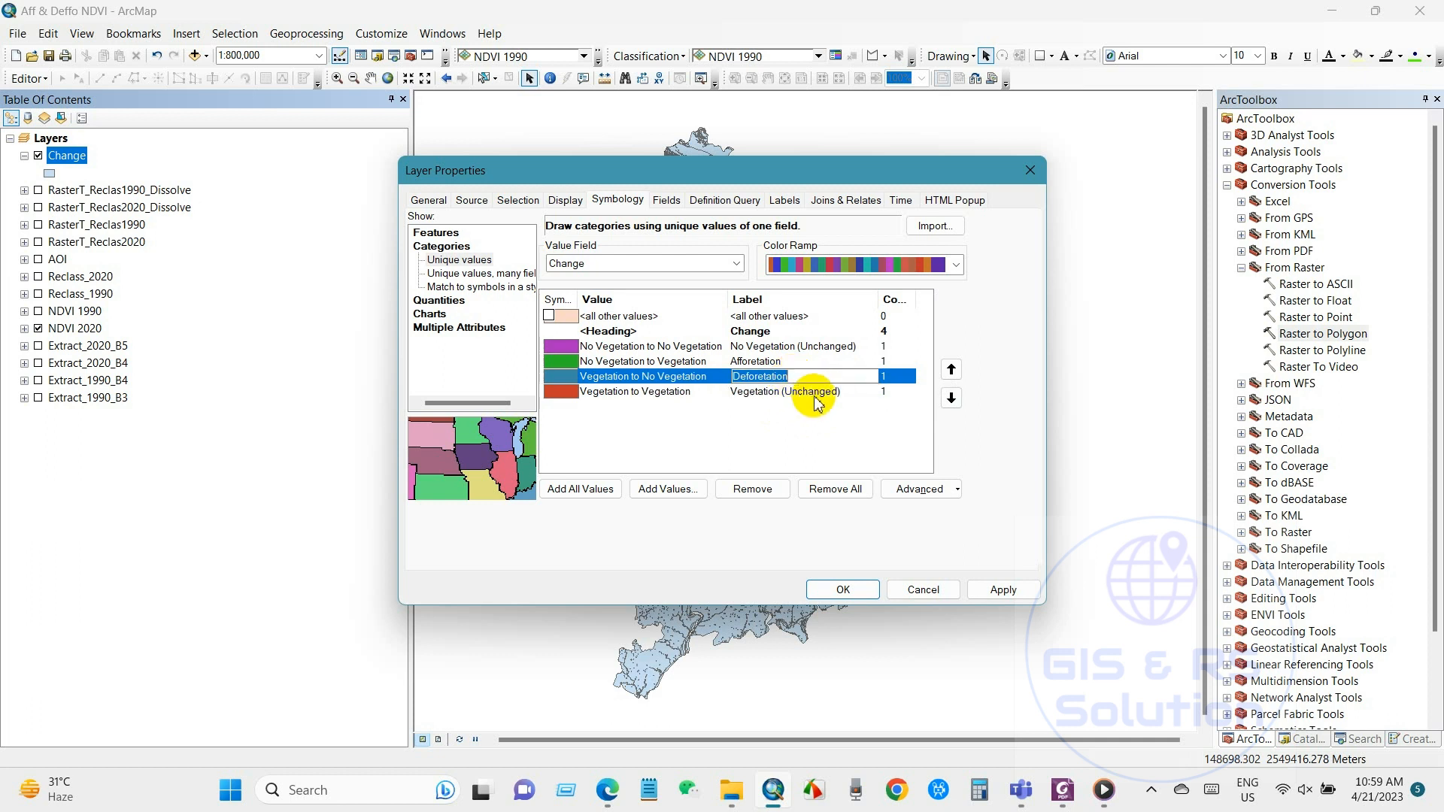
click(811, 391)
click(824, 411)
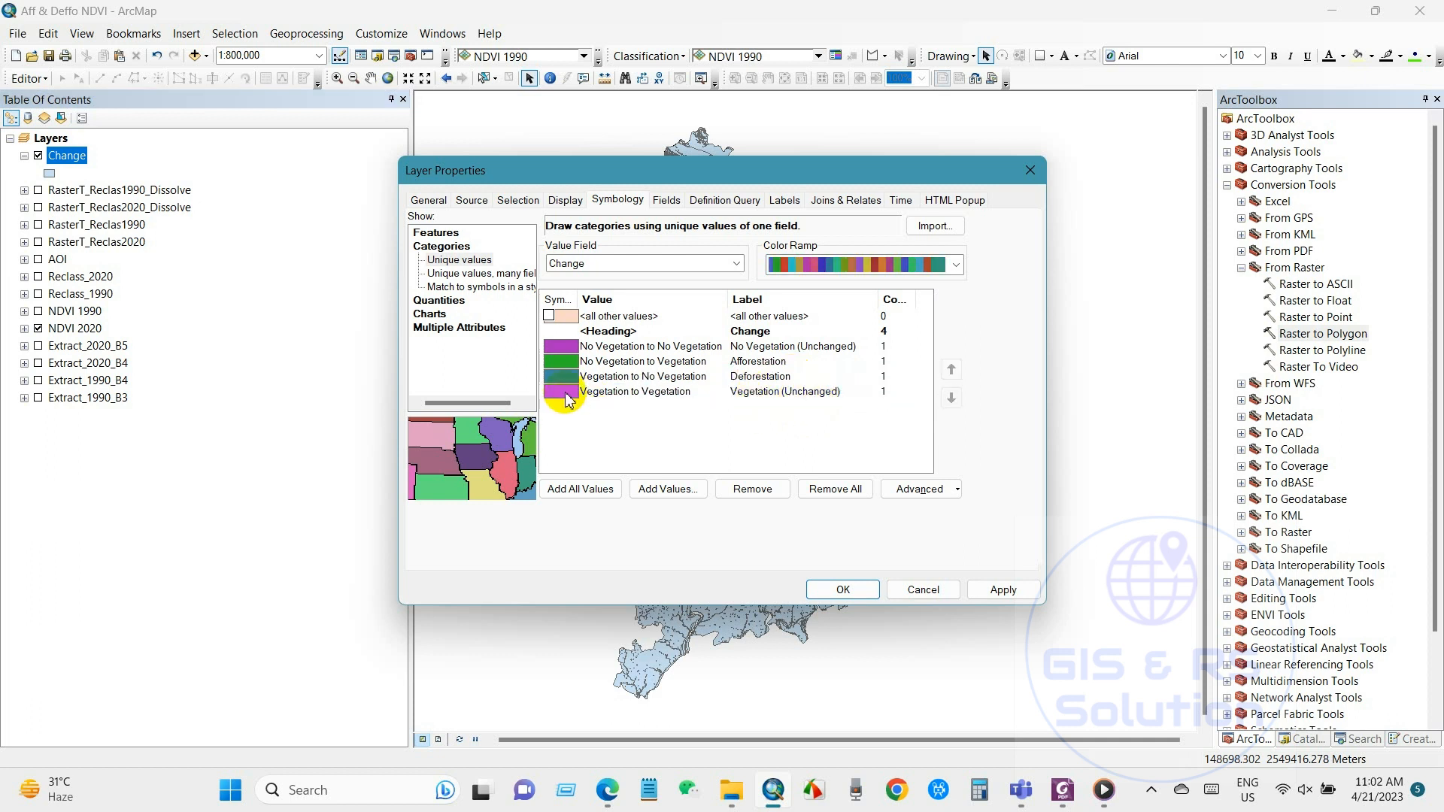
Apply the Hollow symbol to the Vegetation (Unchanged) and No Vegetation (Unchanged) classes
double_click(562, 392)
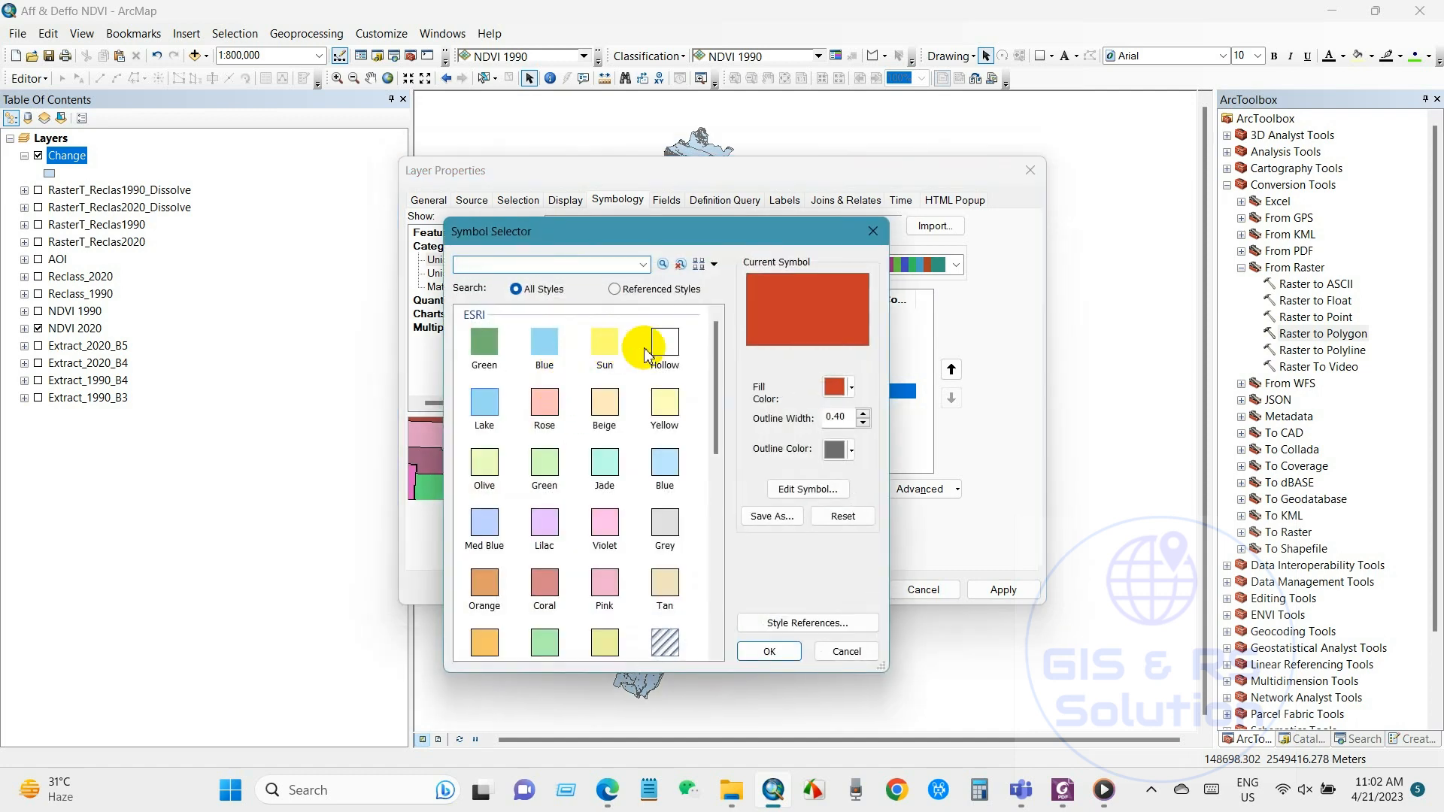
double_click(662, 344)
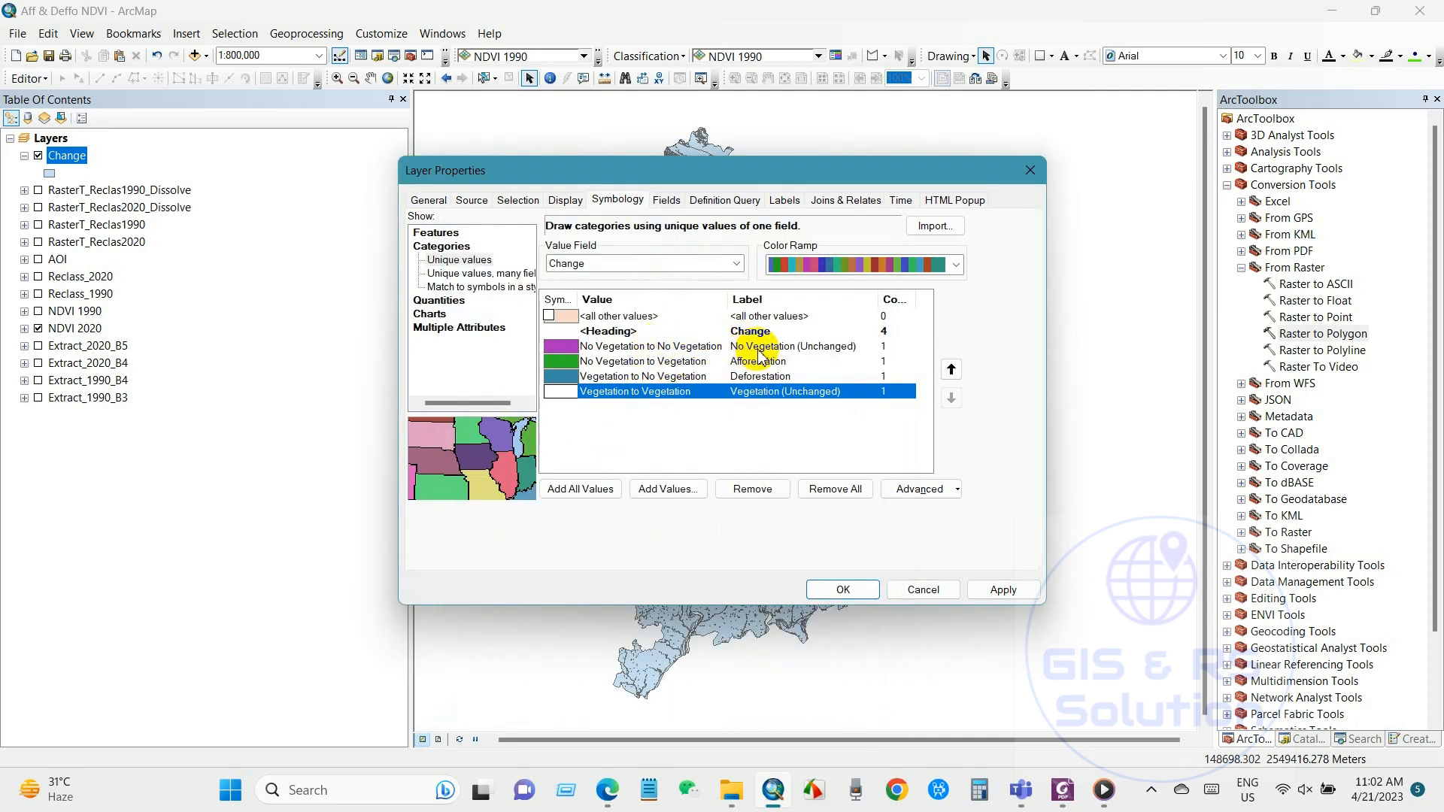
double_click(562, 349)
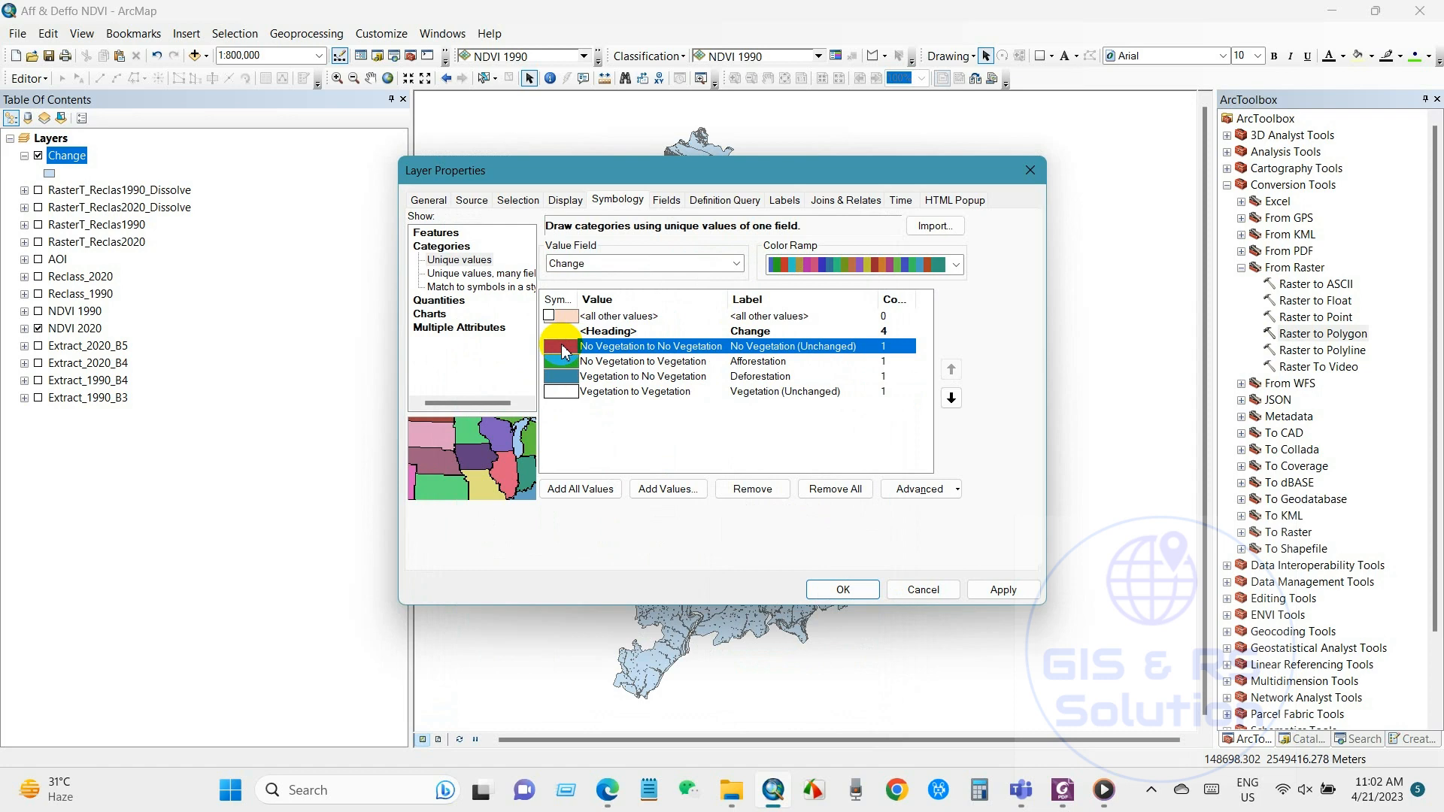
double_click(663, 347)
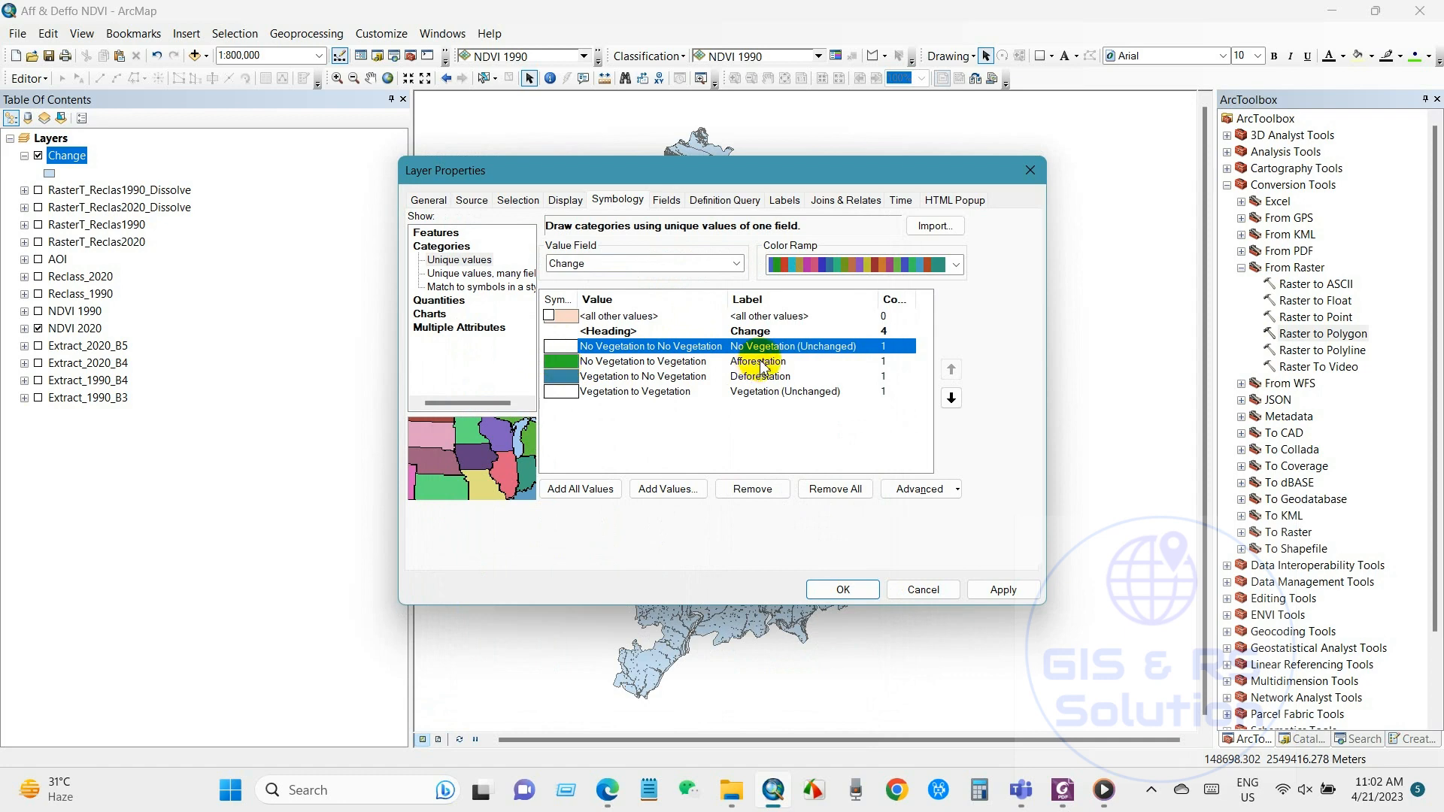
Set the fill color of the Afforestation class to a dark yellowish green
double_click(560, 361)
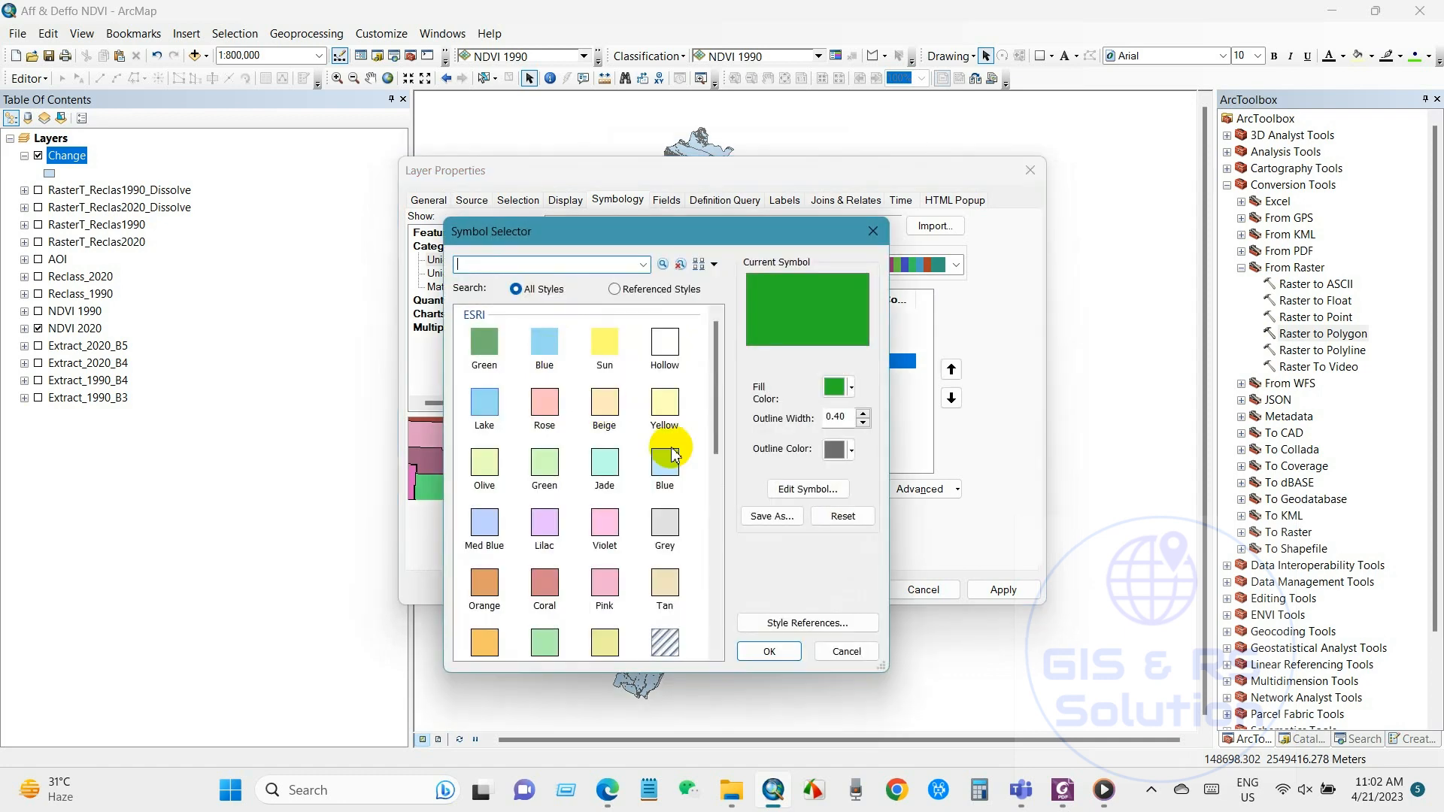
click(836, 386)
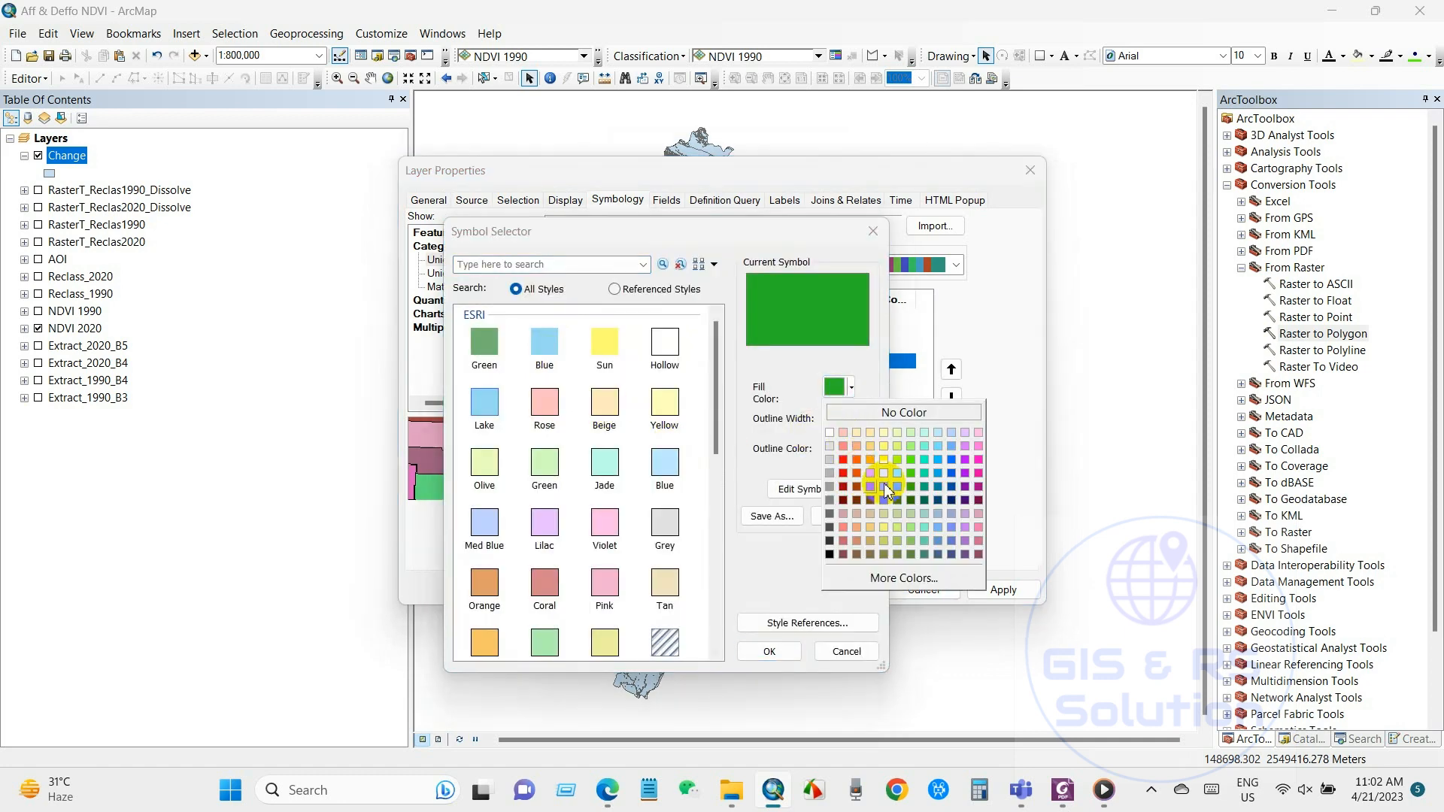
click(911, 486)
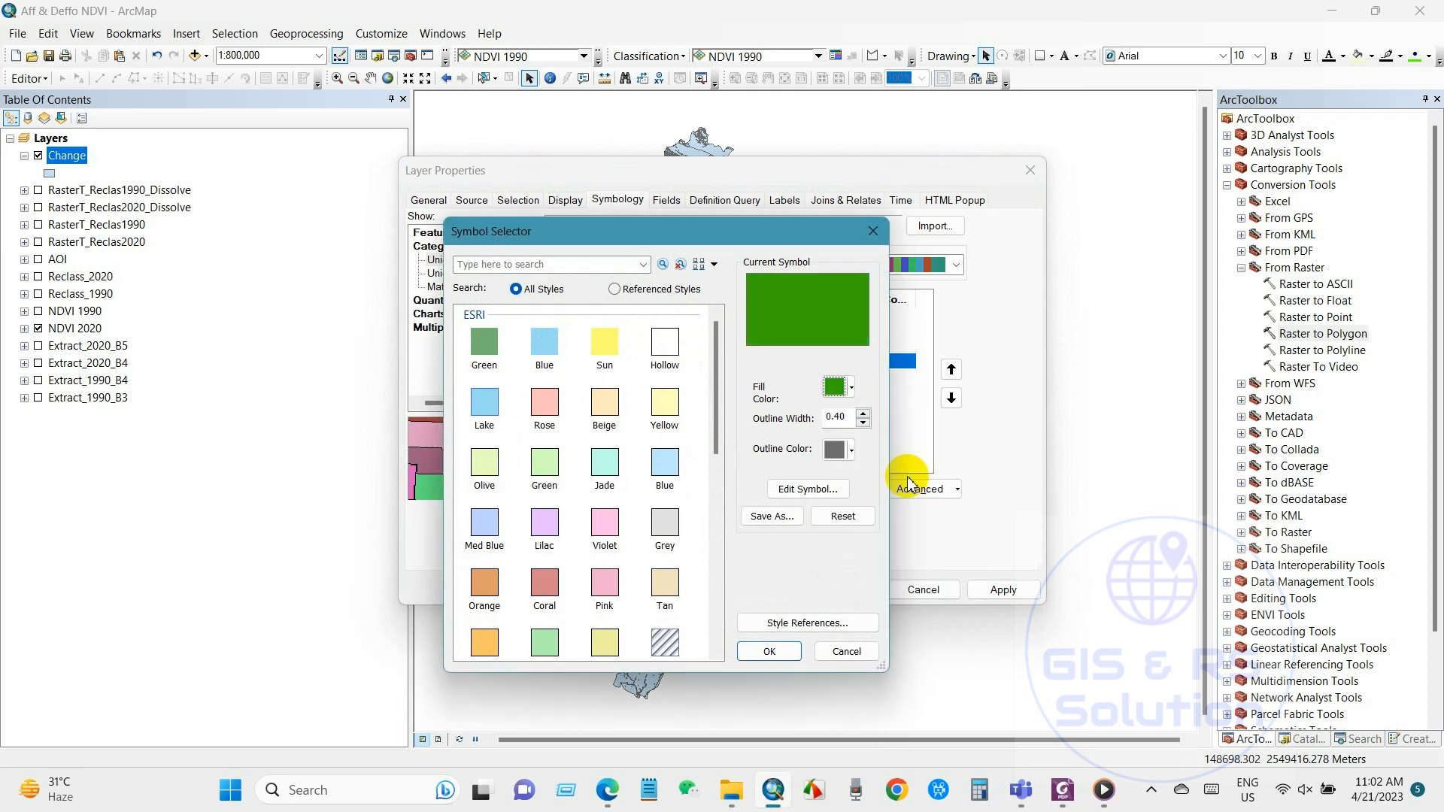
click(767, 649)
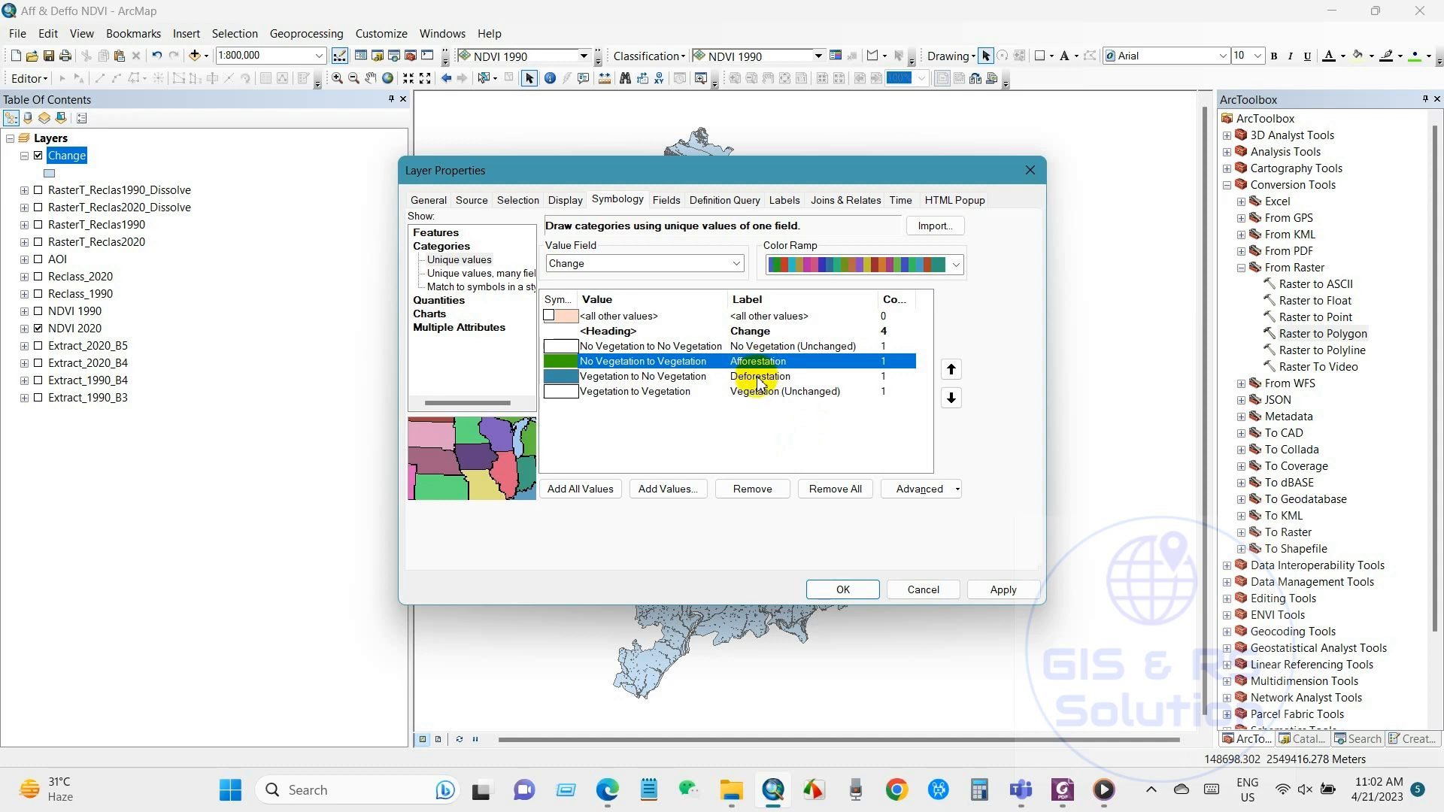
Give the Deforestation class a bright red fill and set its outline width to 0
double_click(563, 376)
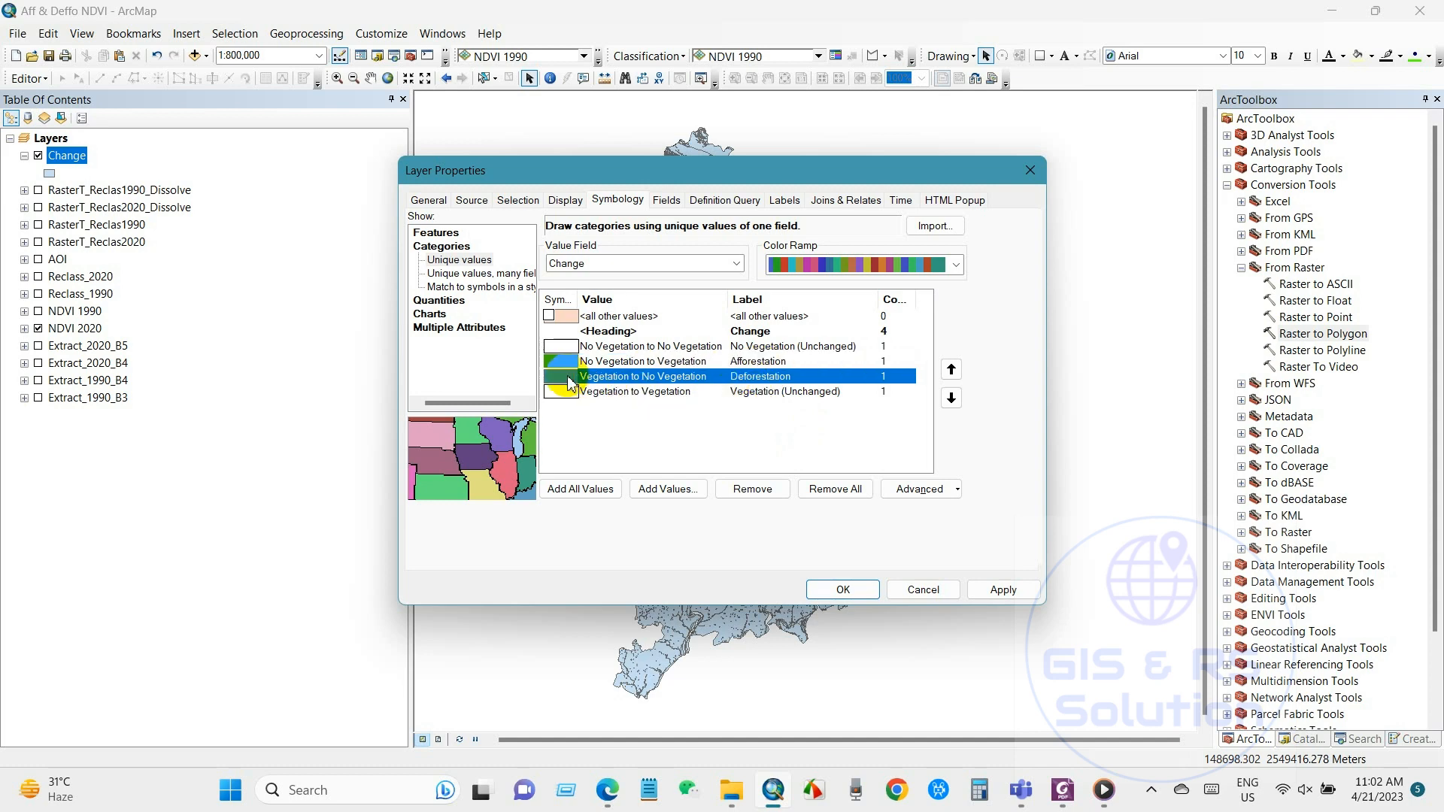
click(849, 387)
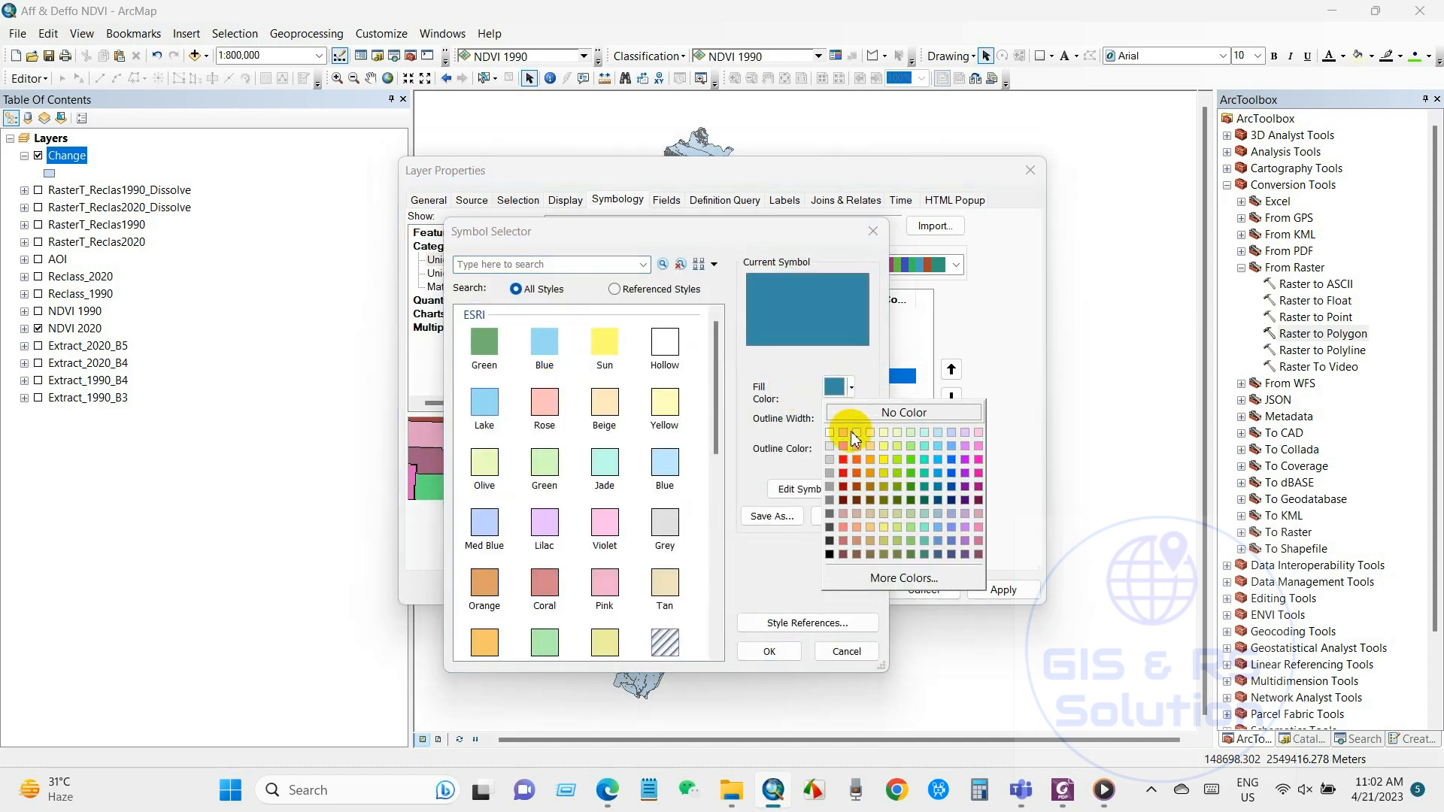
click(844, 460)
click(863, 427)
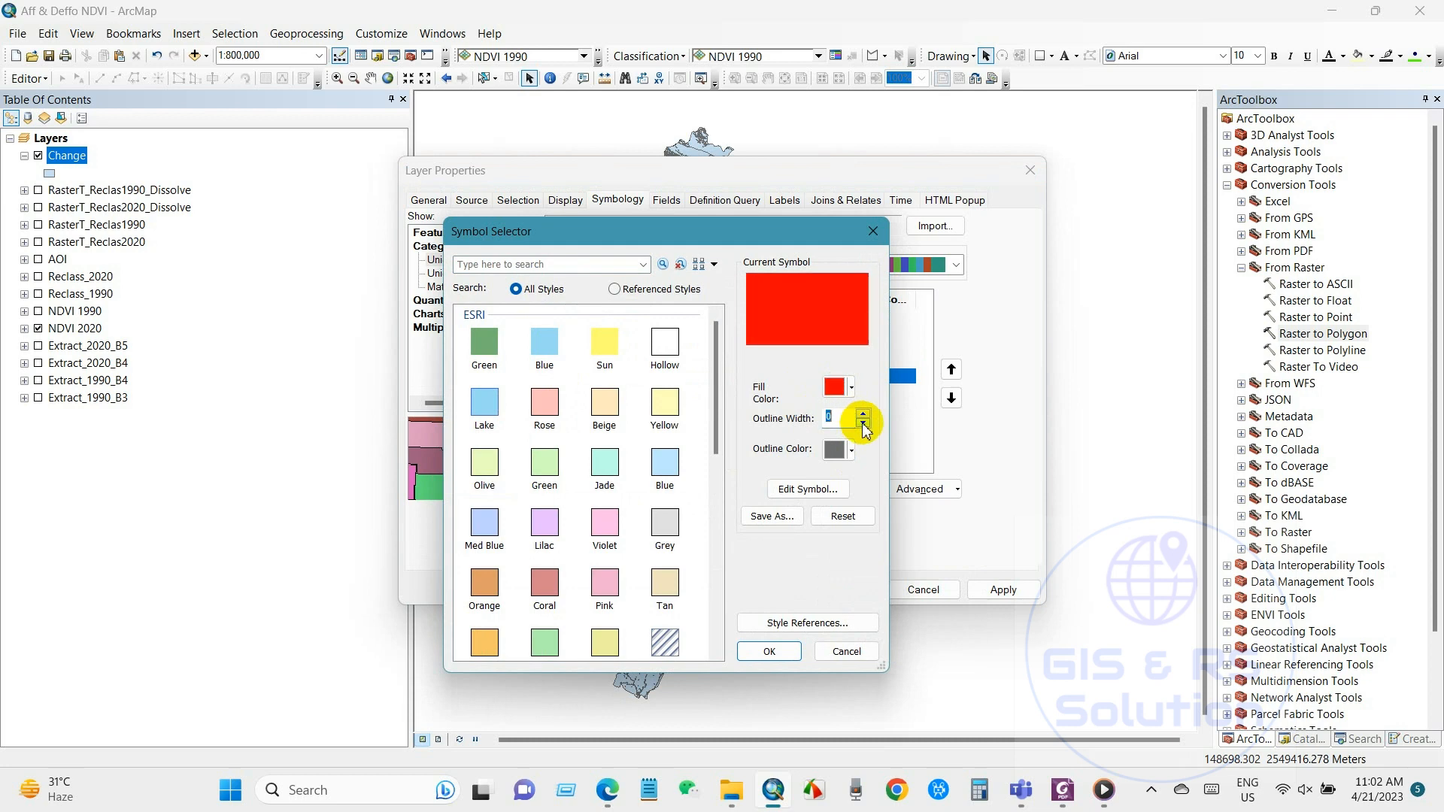
click(768, 651)
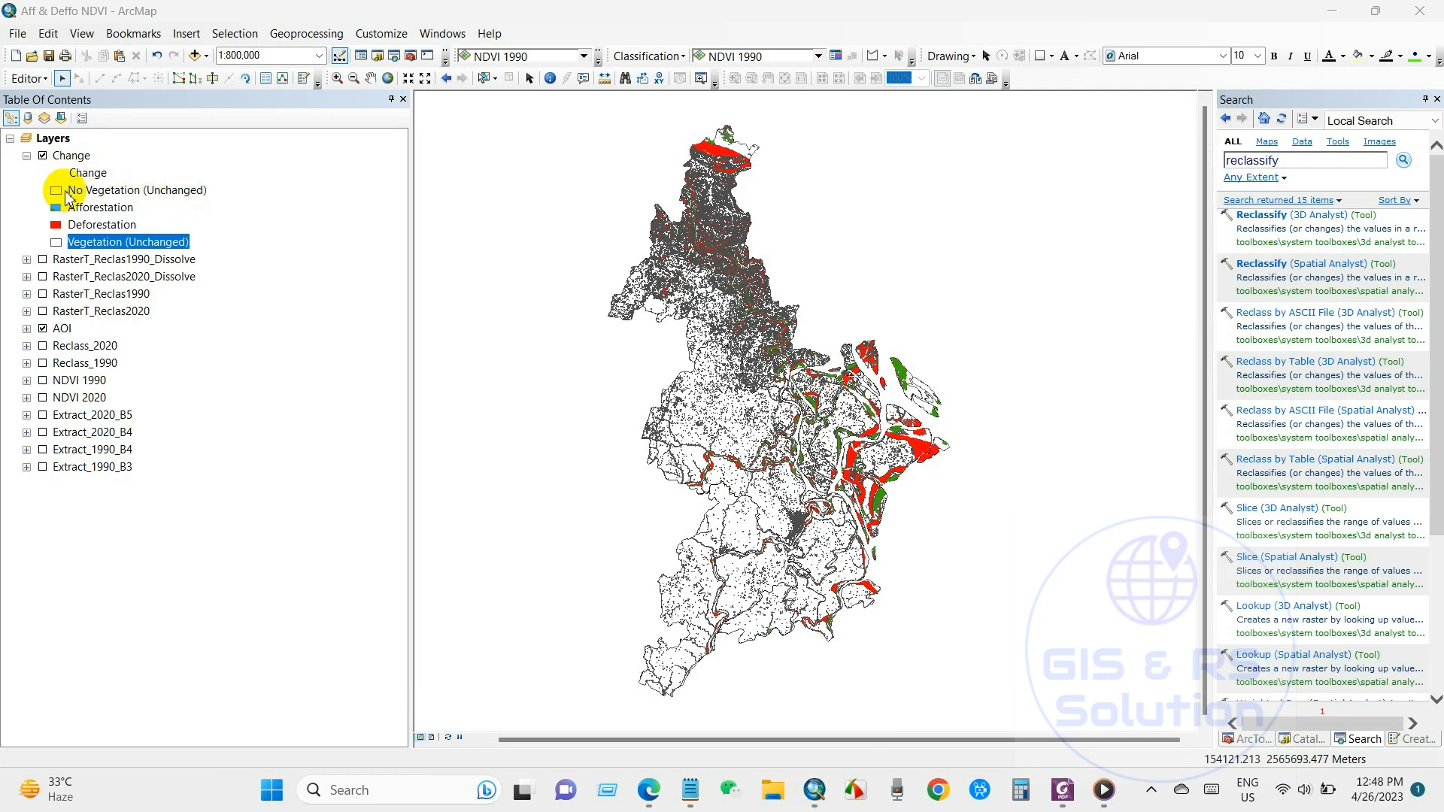
Give the No Vegetation (Unchanged) class a light gray outline with a width of 0.004
click(101, 194)
click(102, 209)
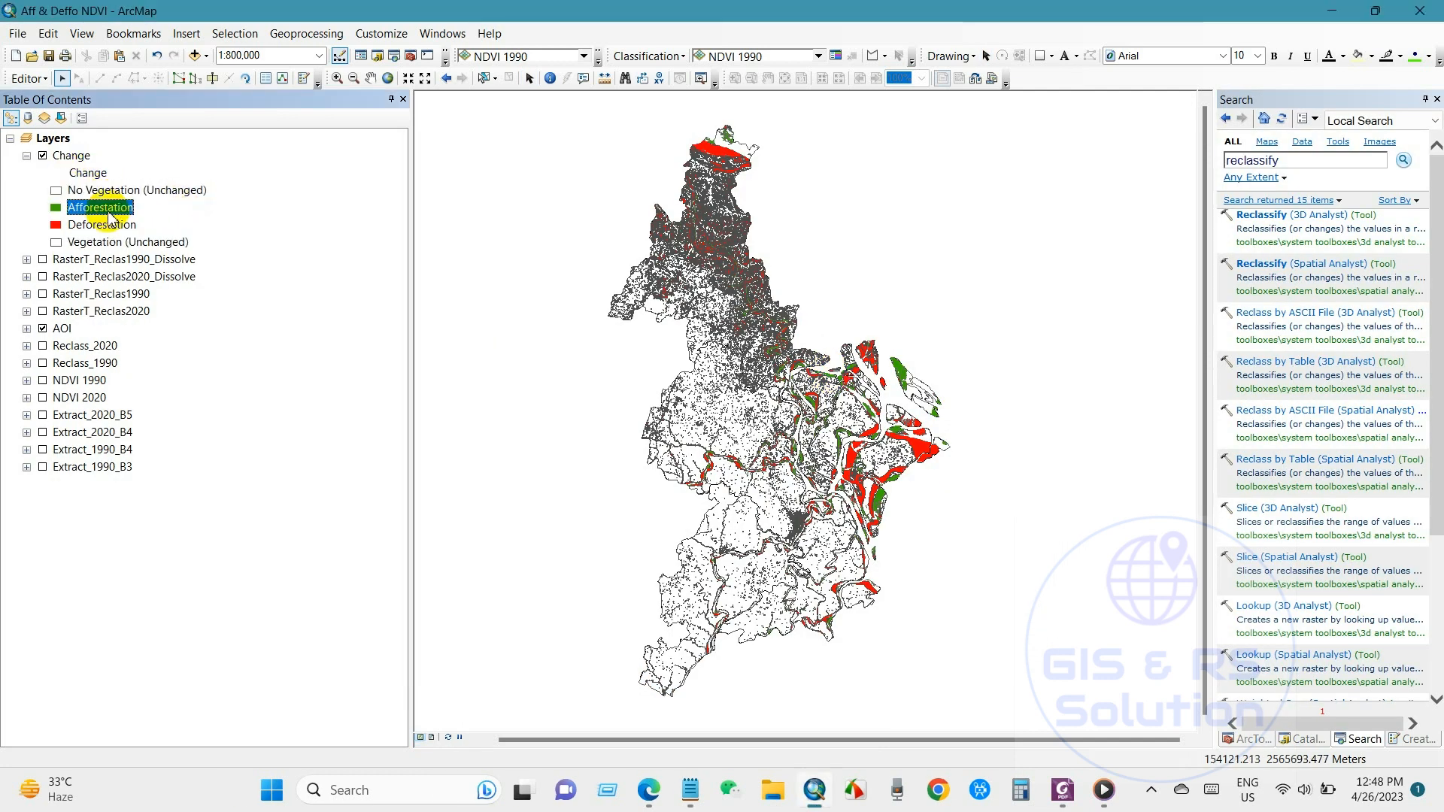
click(98, 242)
click(55, 189)
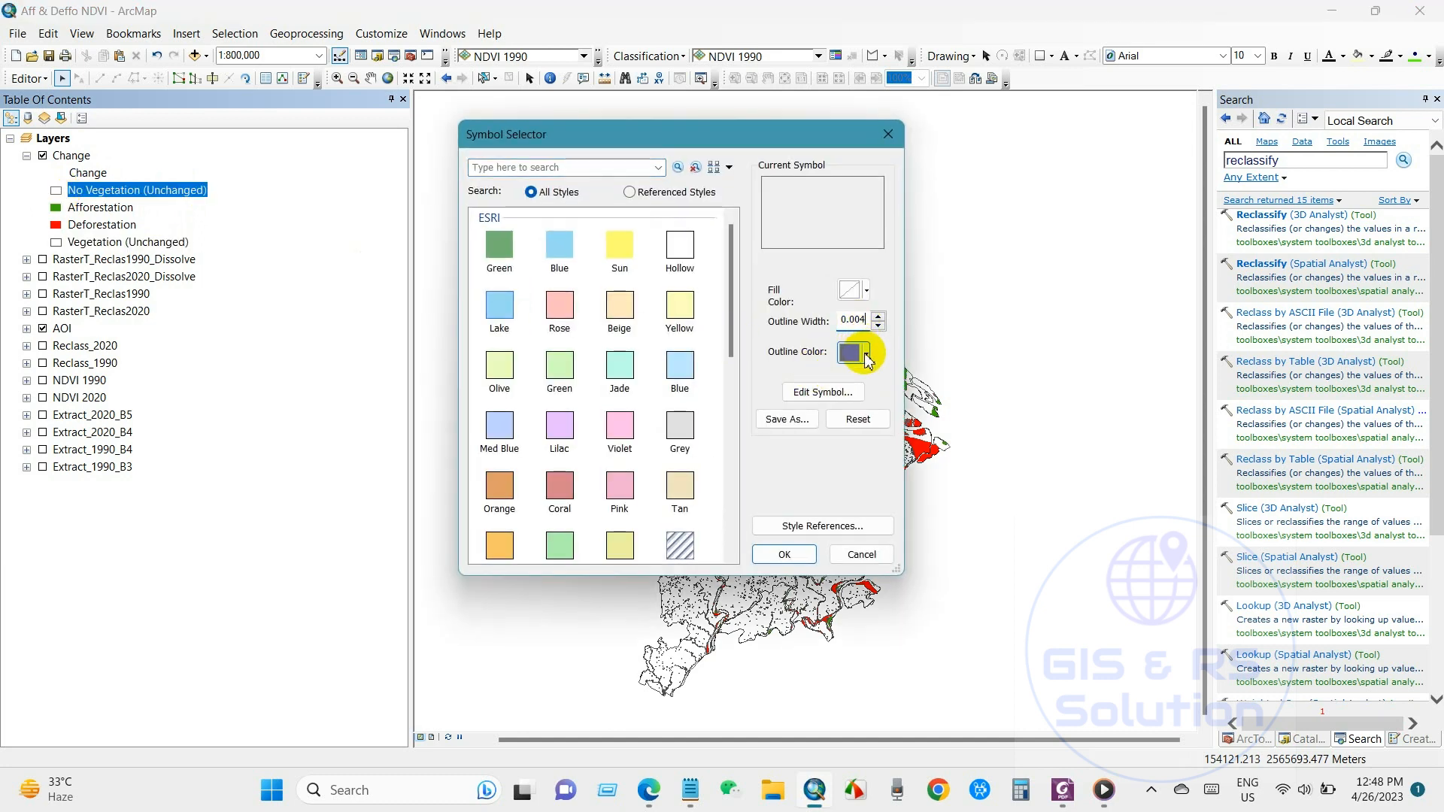
click(865, 353)
click(848, 415)
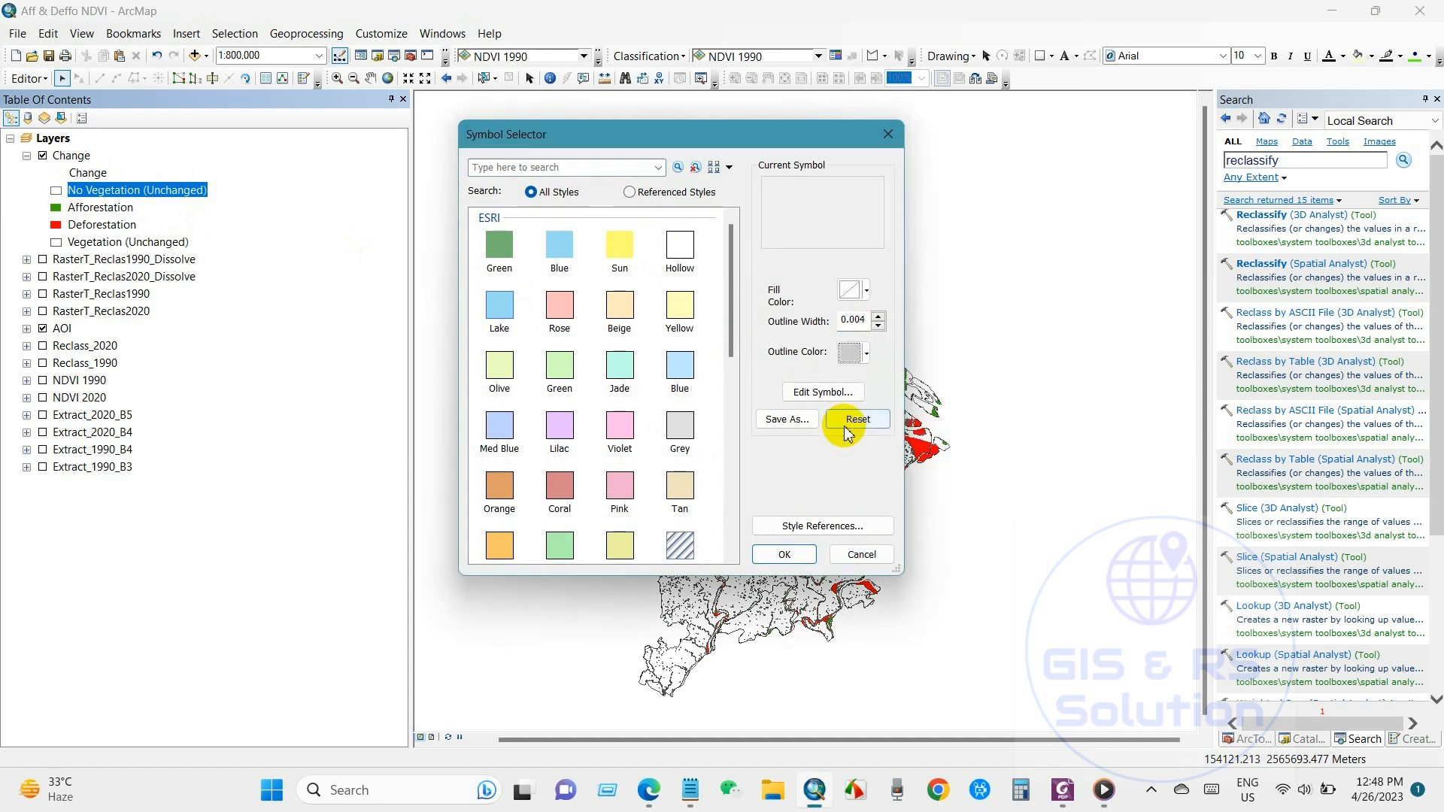
click(785, 552)
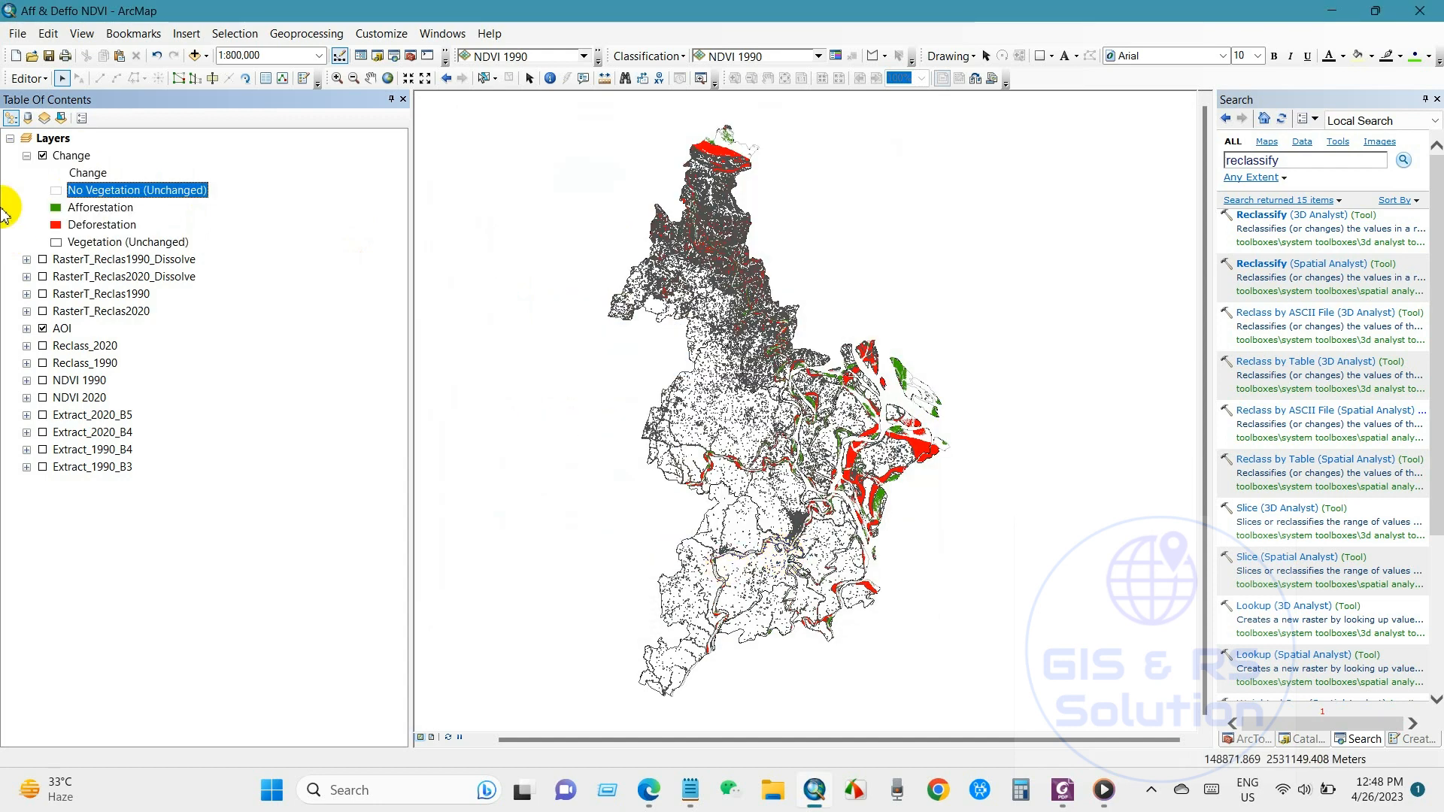
Set the outline color of the Vegetation (Unchanged) class to bright green
click(92, 244)
click(56, 242)
click(866, 354)
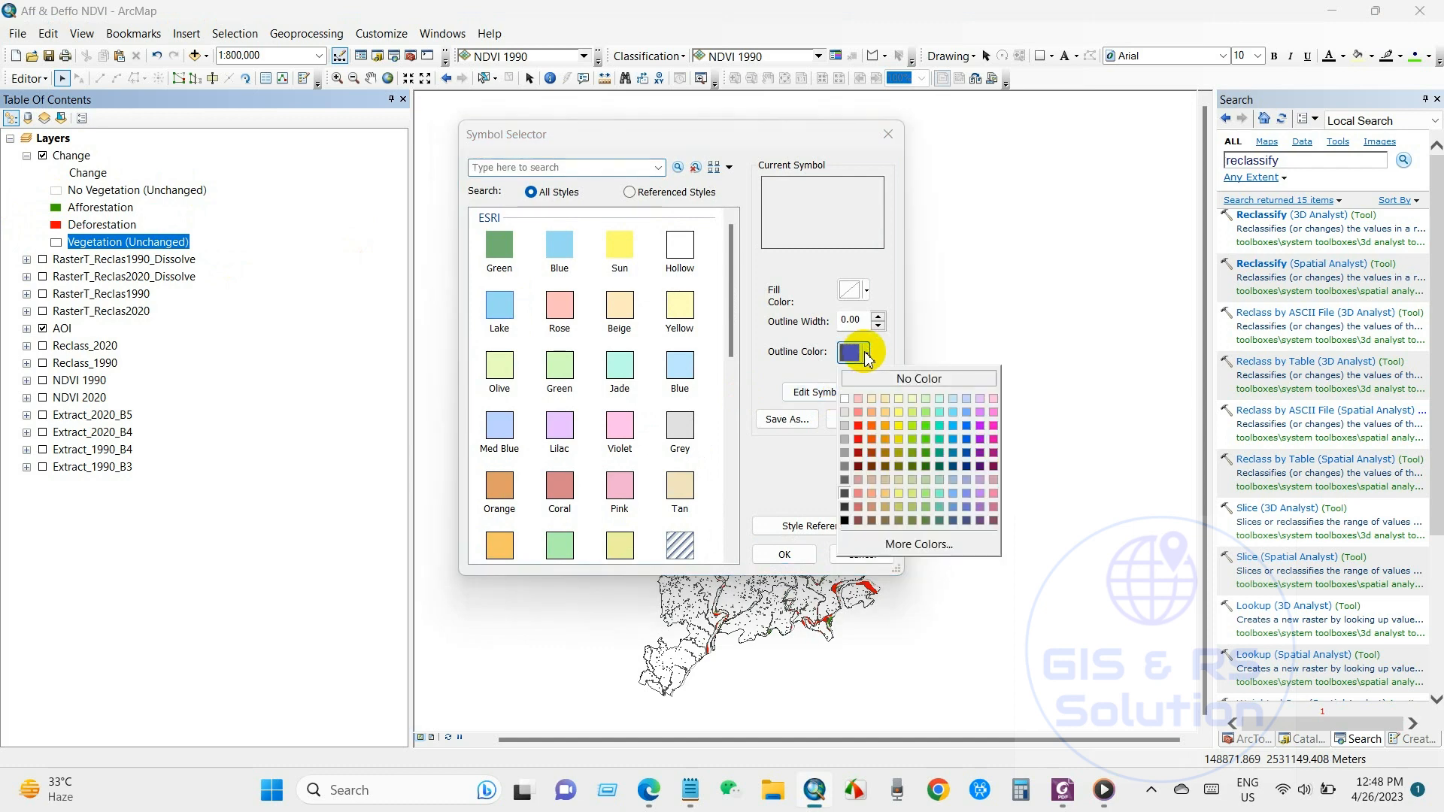
click(927, 429)
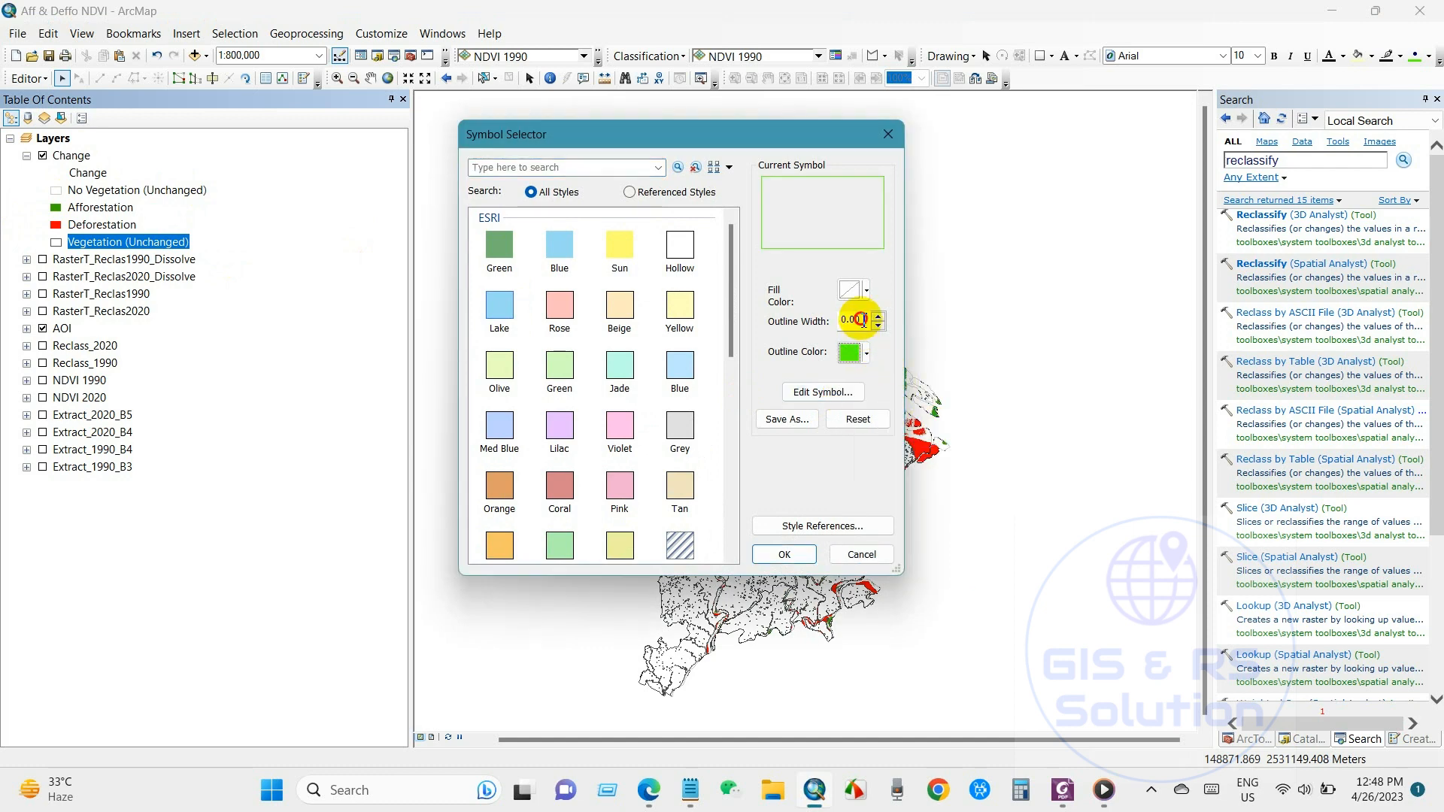
click(792, 552)
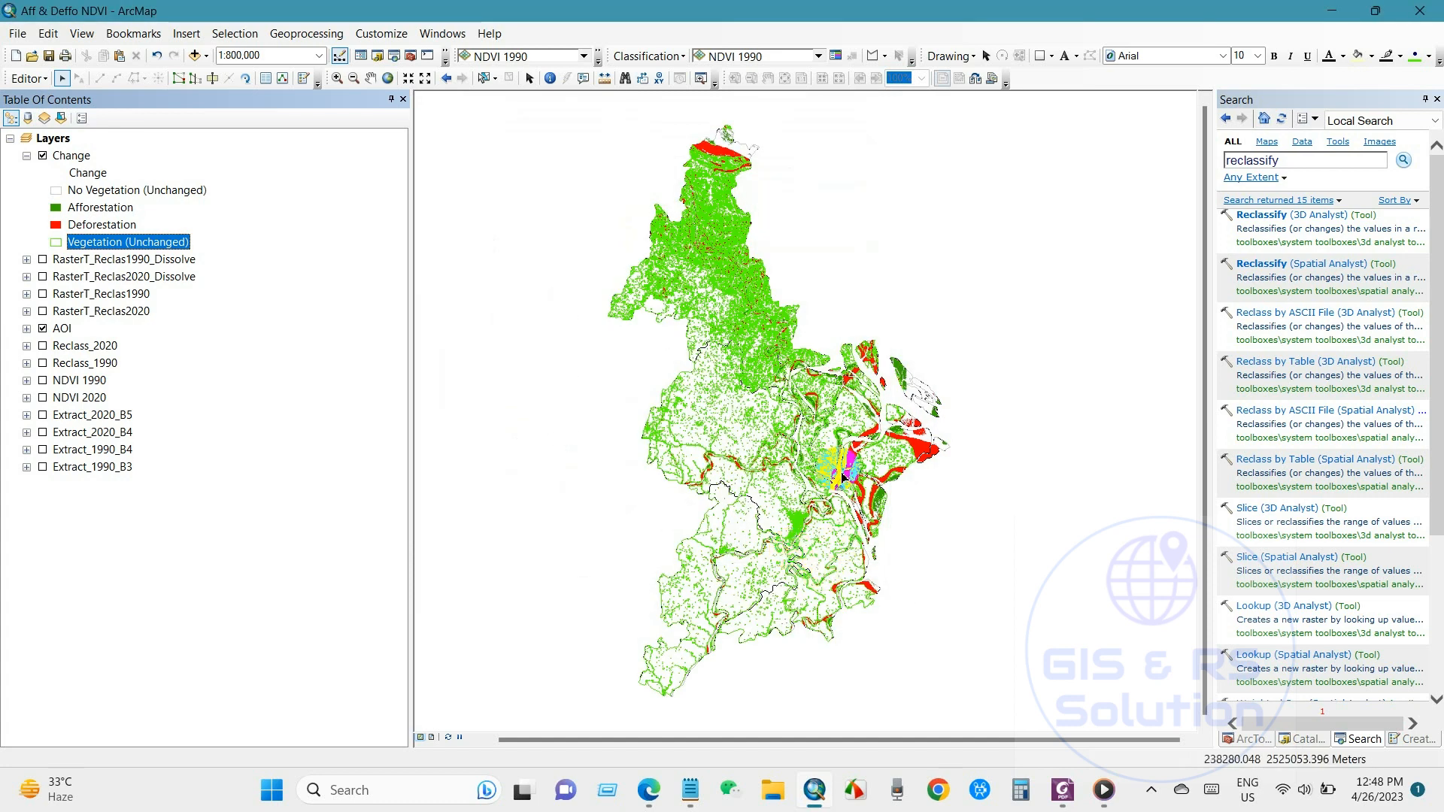
Set the Vegetation (Unchanged) outline to a pale green and move the AOI layer above the Change layer
click(56, 242)
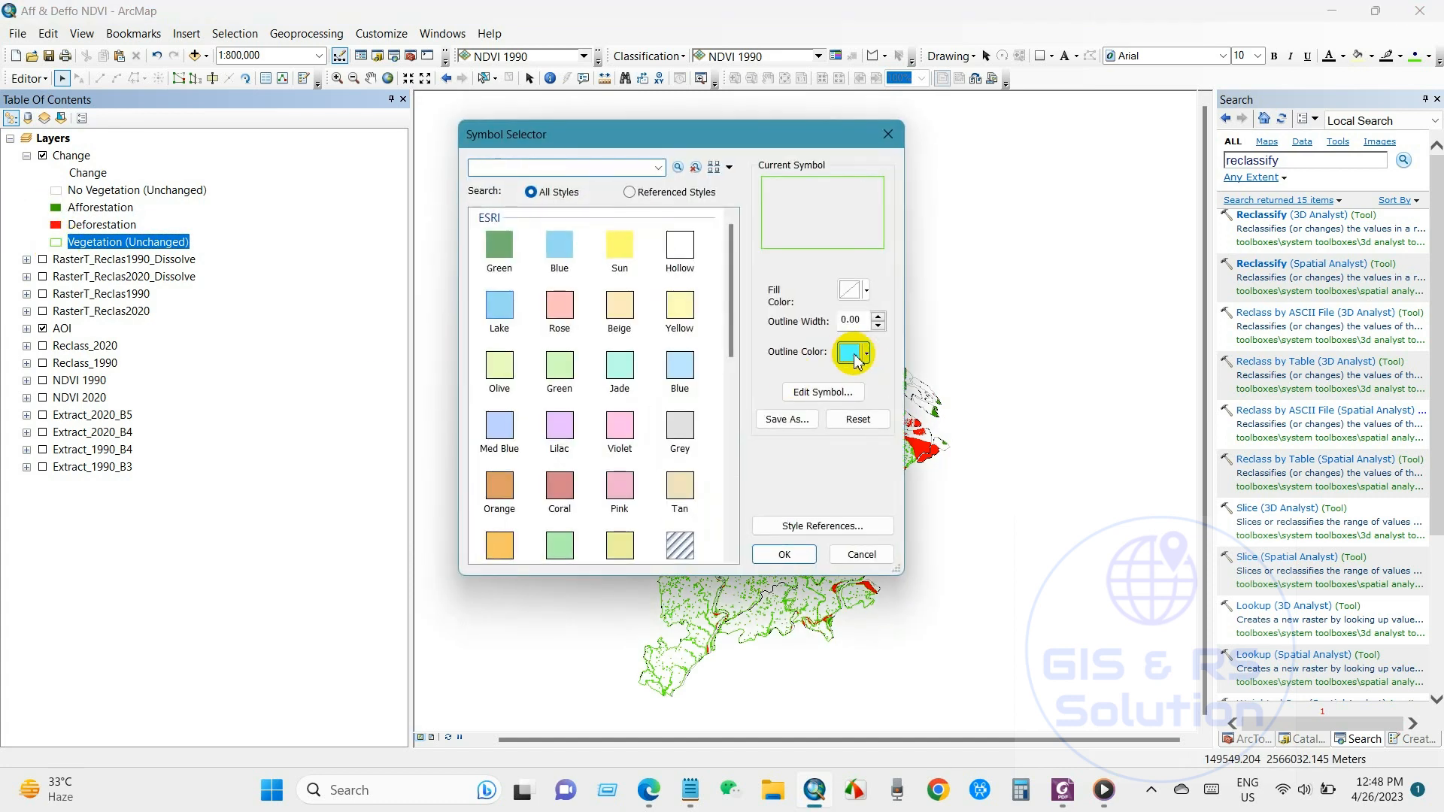
click(866, 354)
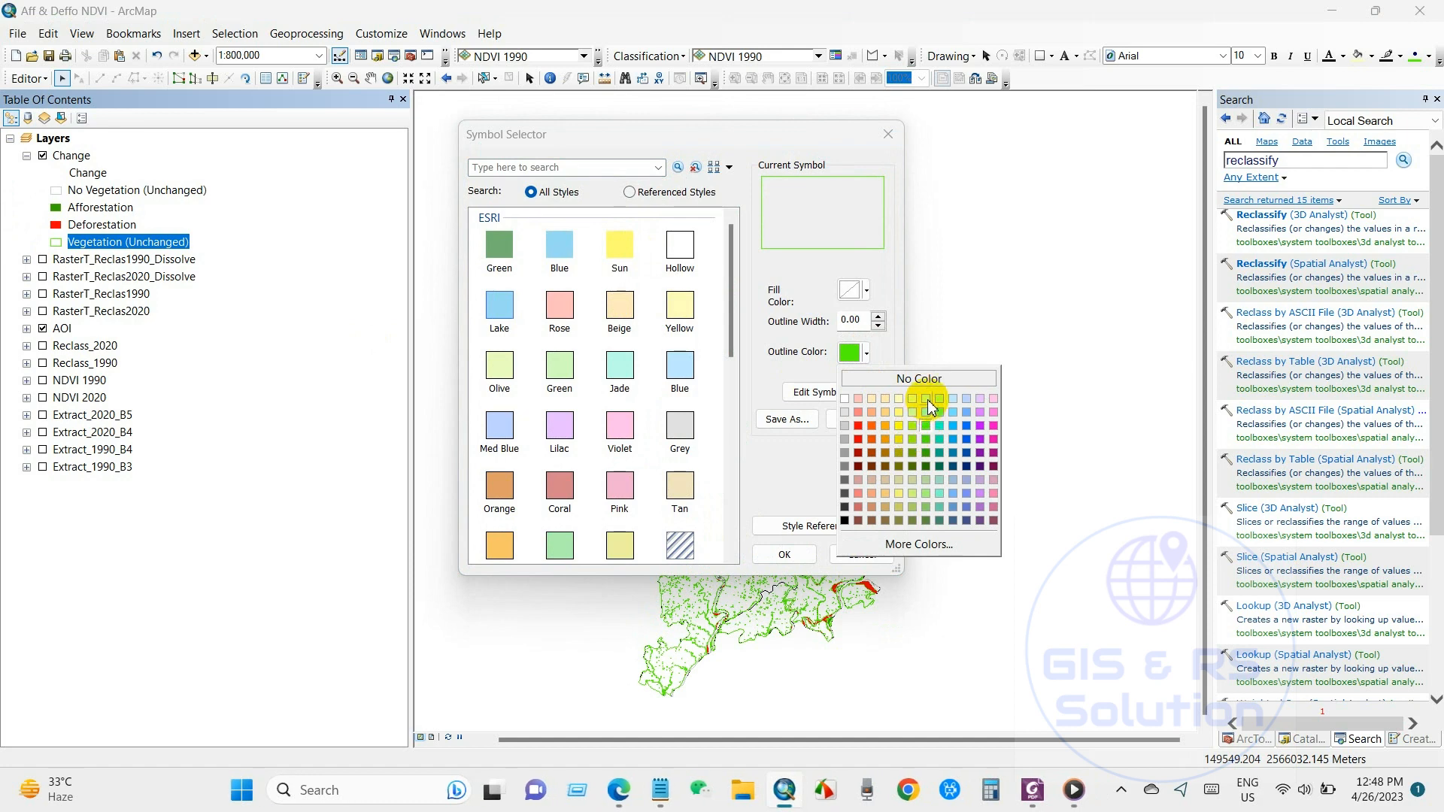
click(928, 399)
click(784, 554)
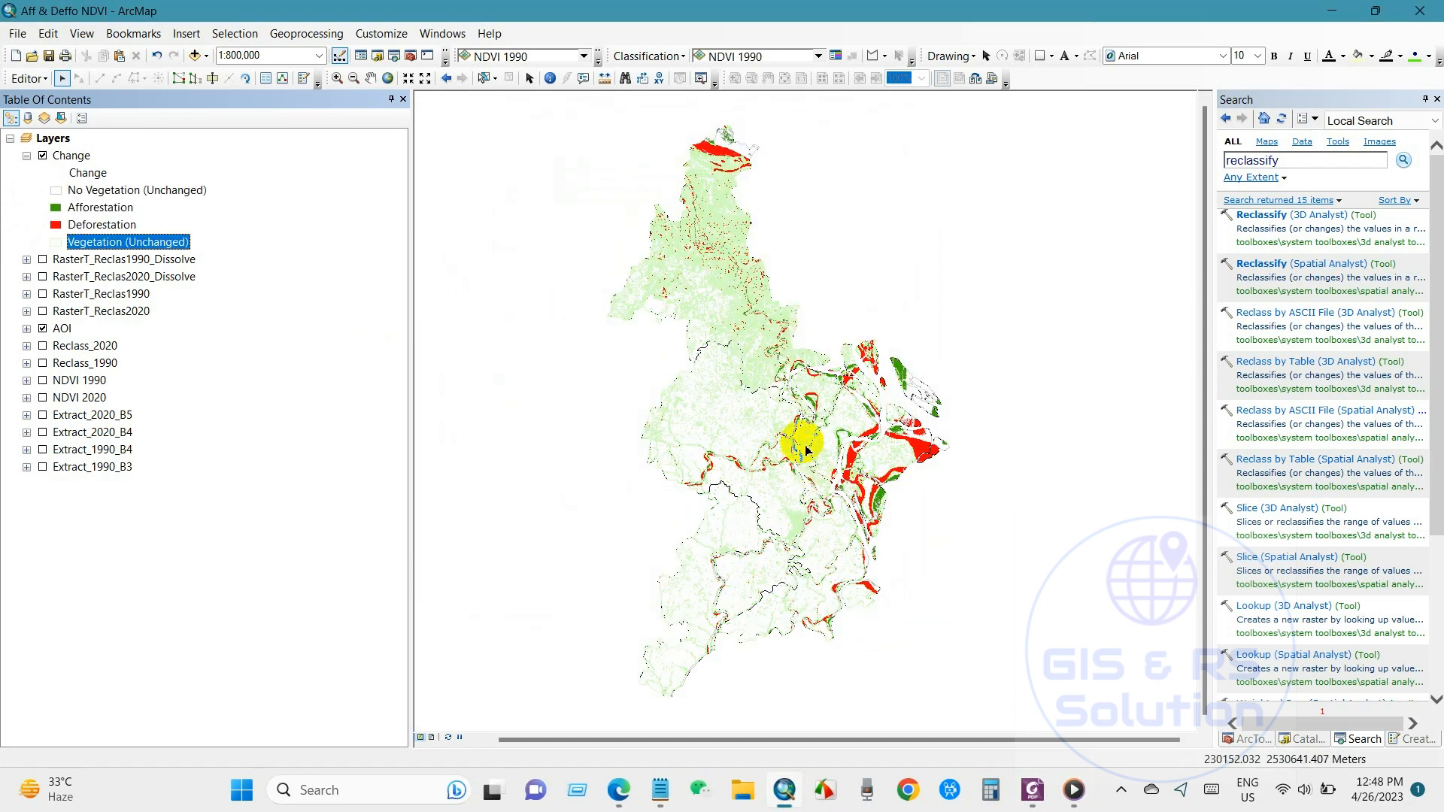
drag(65, 340, 64, 146)
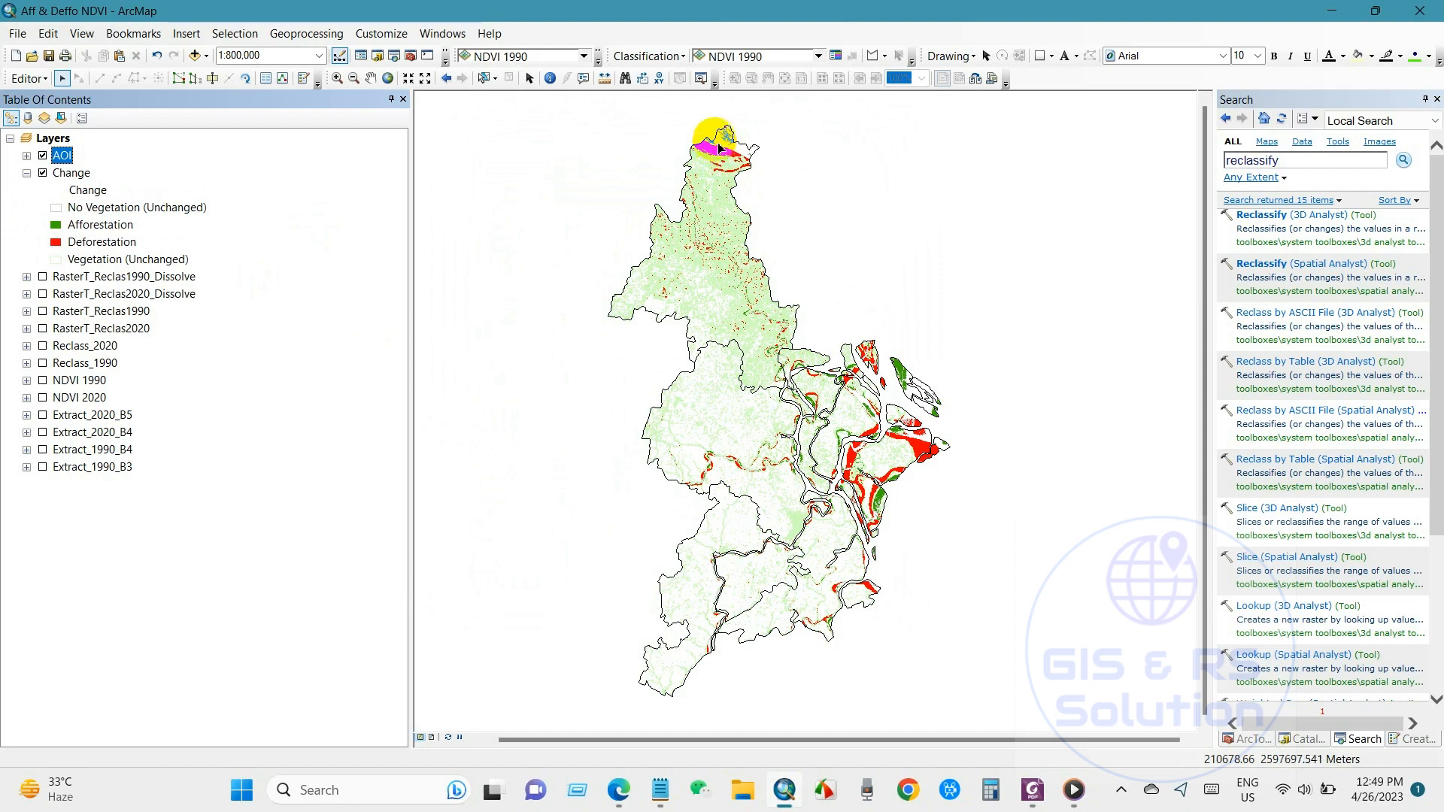
Examine the afforestation and deforestation patches across the study area, from its northern tip down to the southern river islands
scroll(733, 226, up, 6)
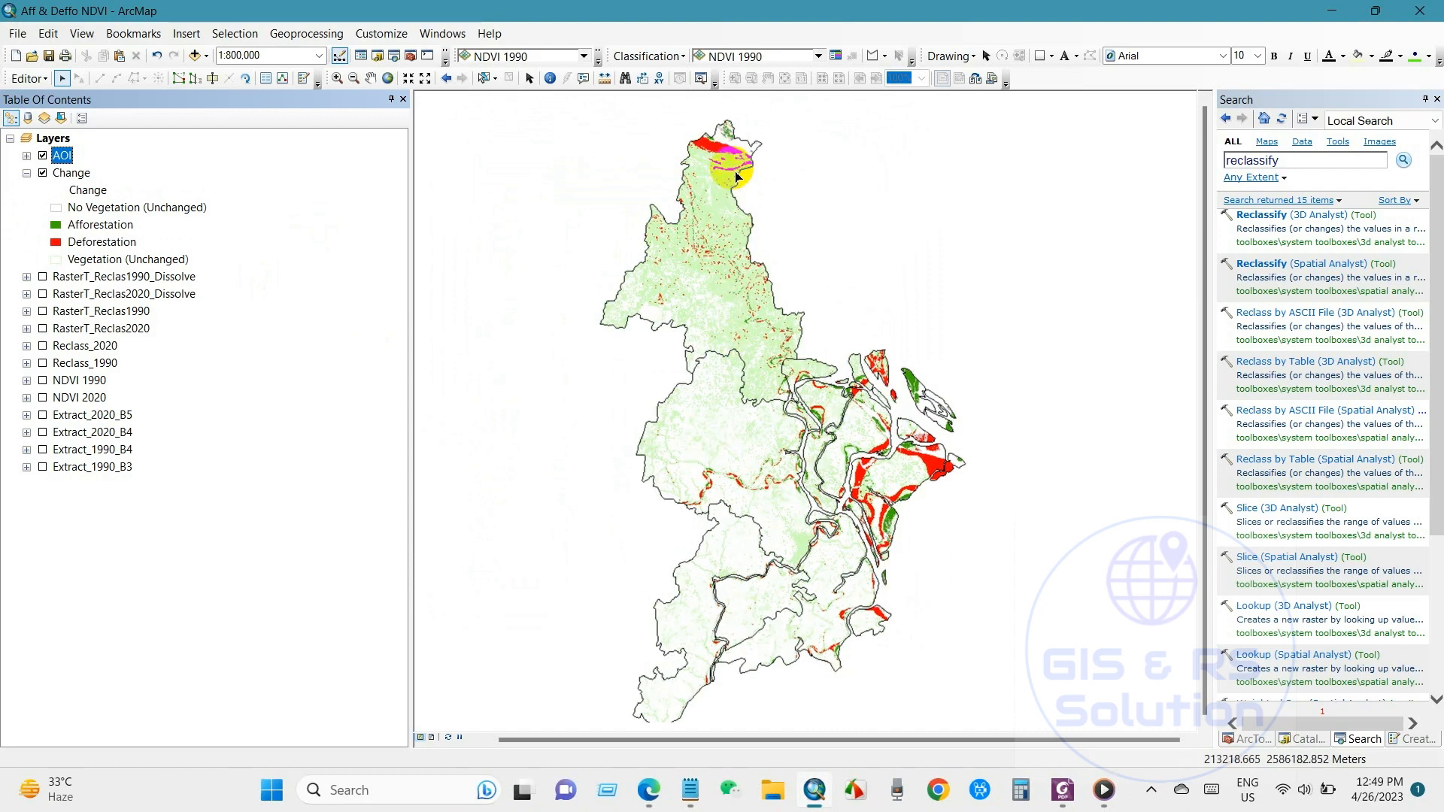
scroll(669, 284, down, 3)
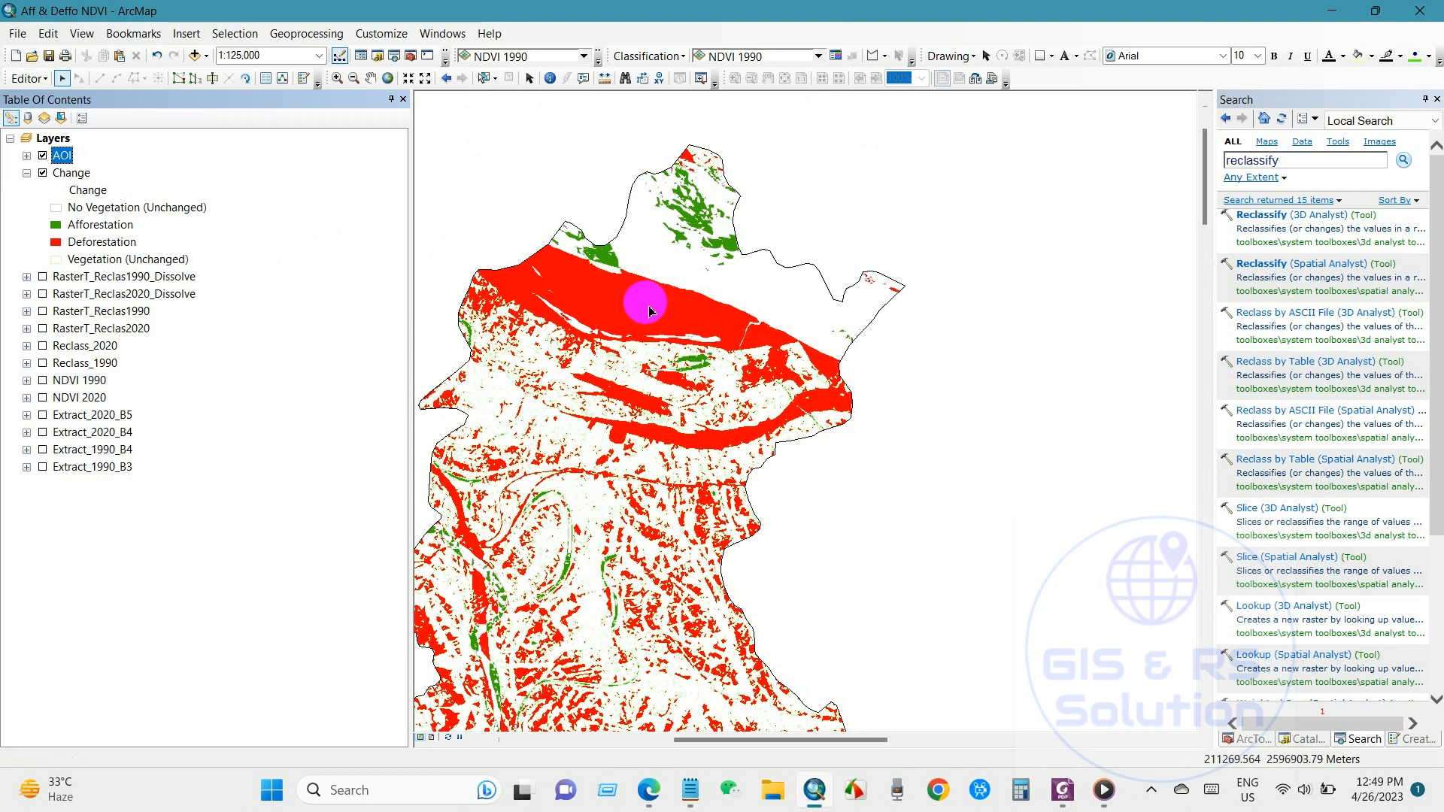
scroll(621, 316, down, 1)
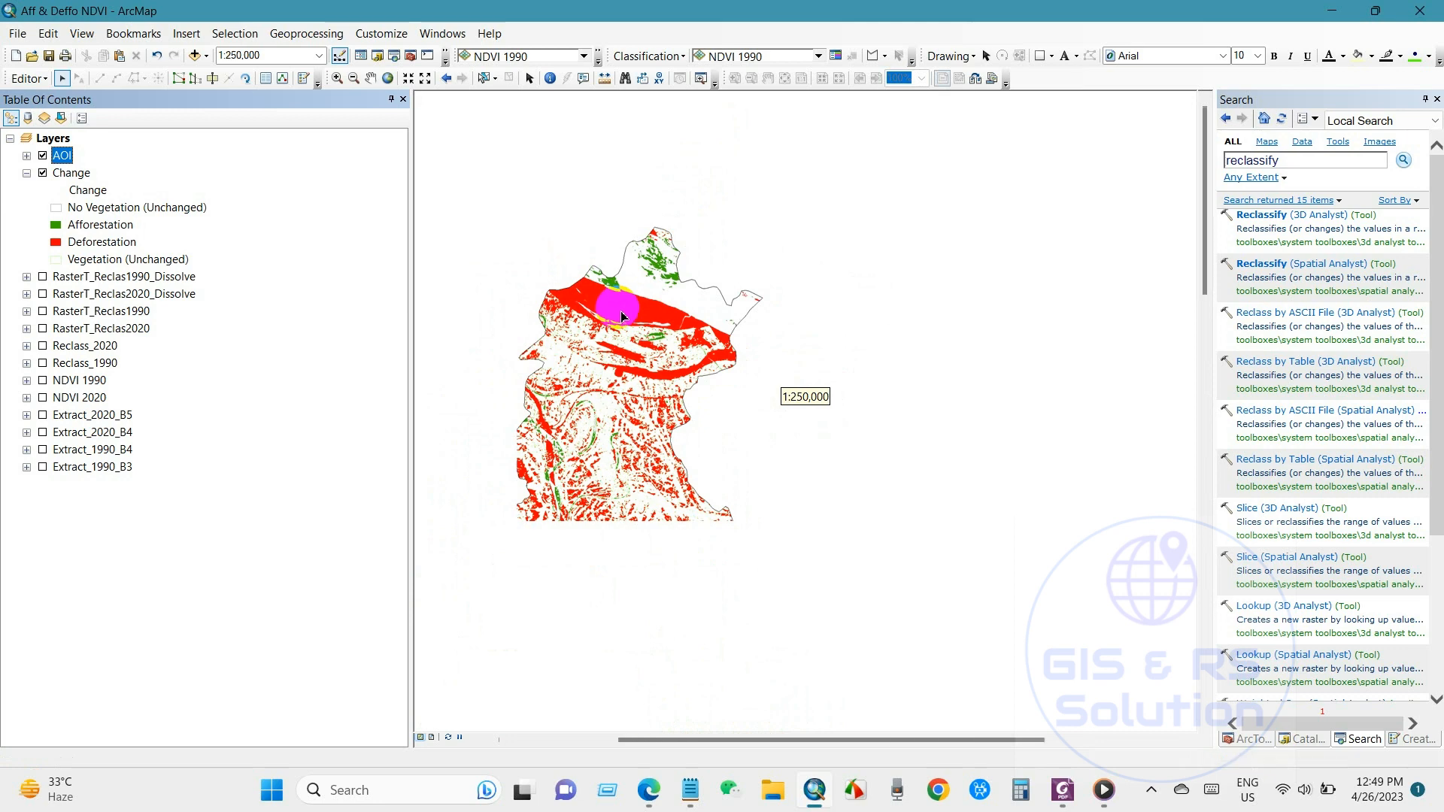
scroll(586, 410, down, 3)
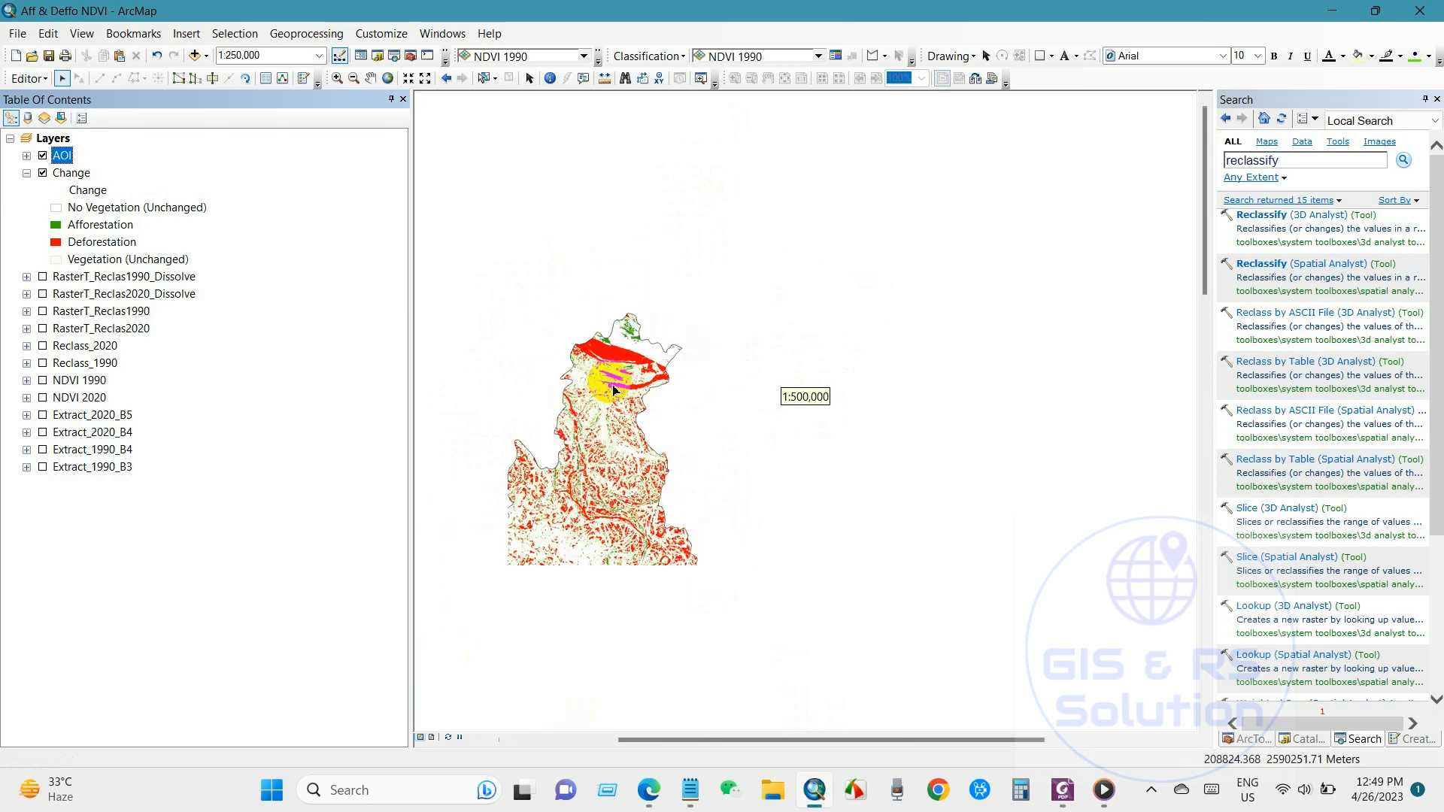
click(370, 78)
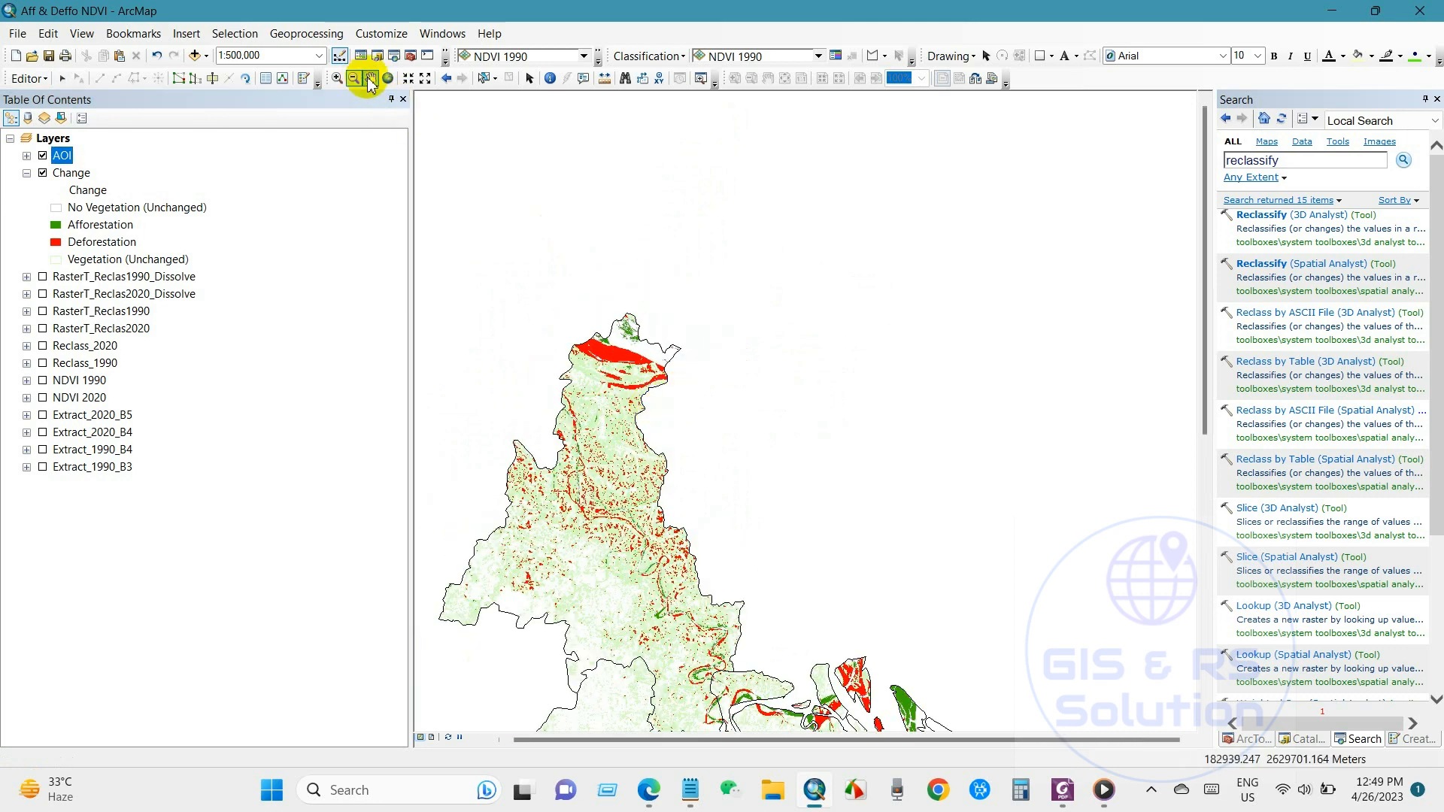
drag(584, 329, 680, 106)
drag(864, 631, 868, 432)
scroll(869, 433, down, 2)
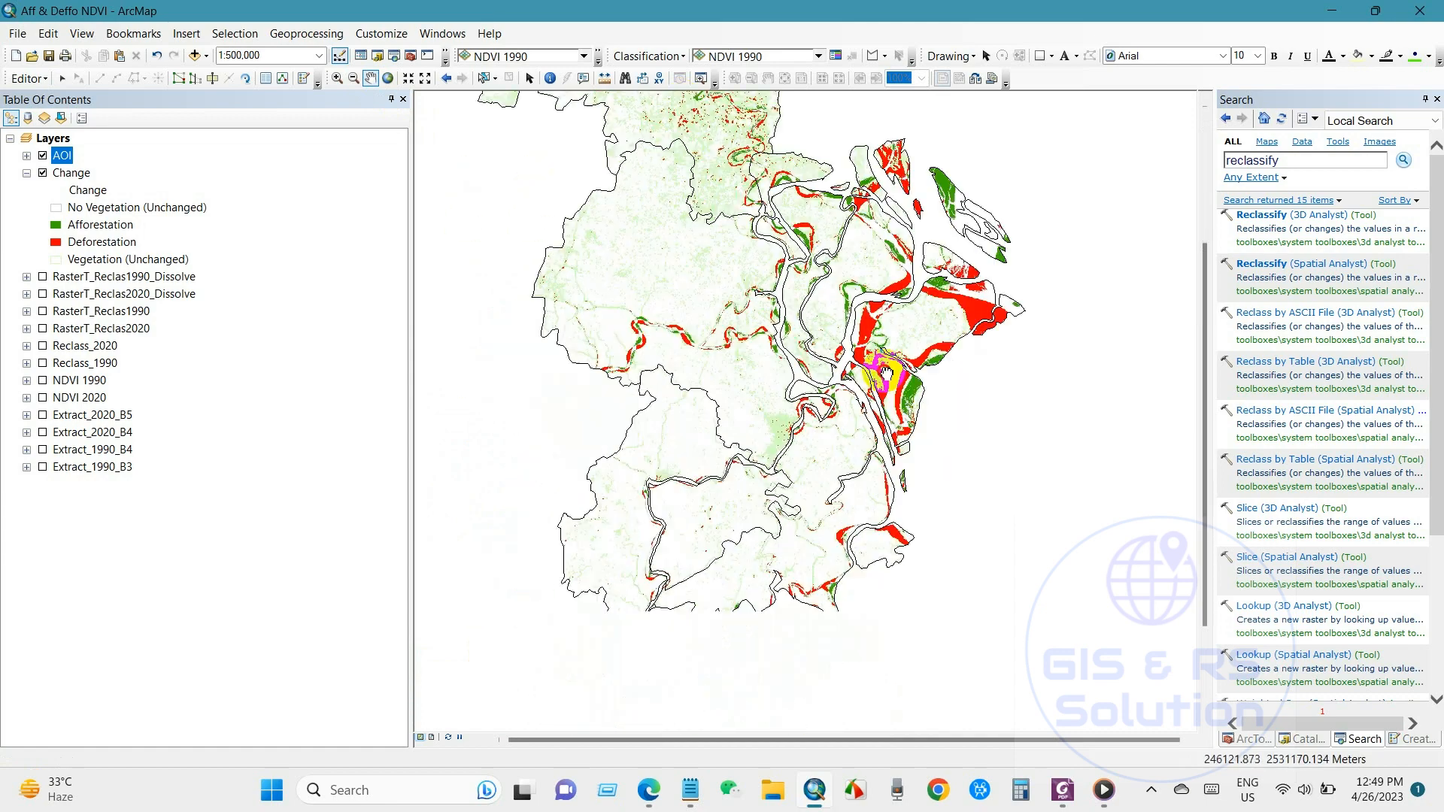
drag(795, 345, 814, 490)
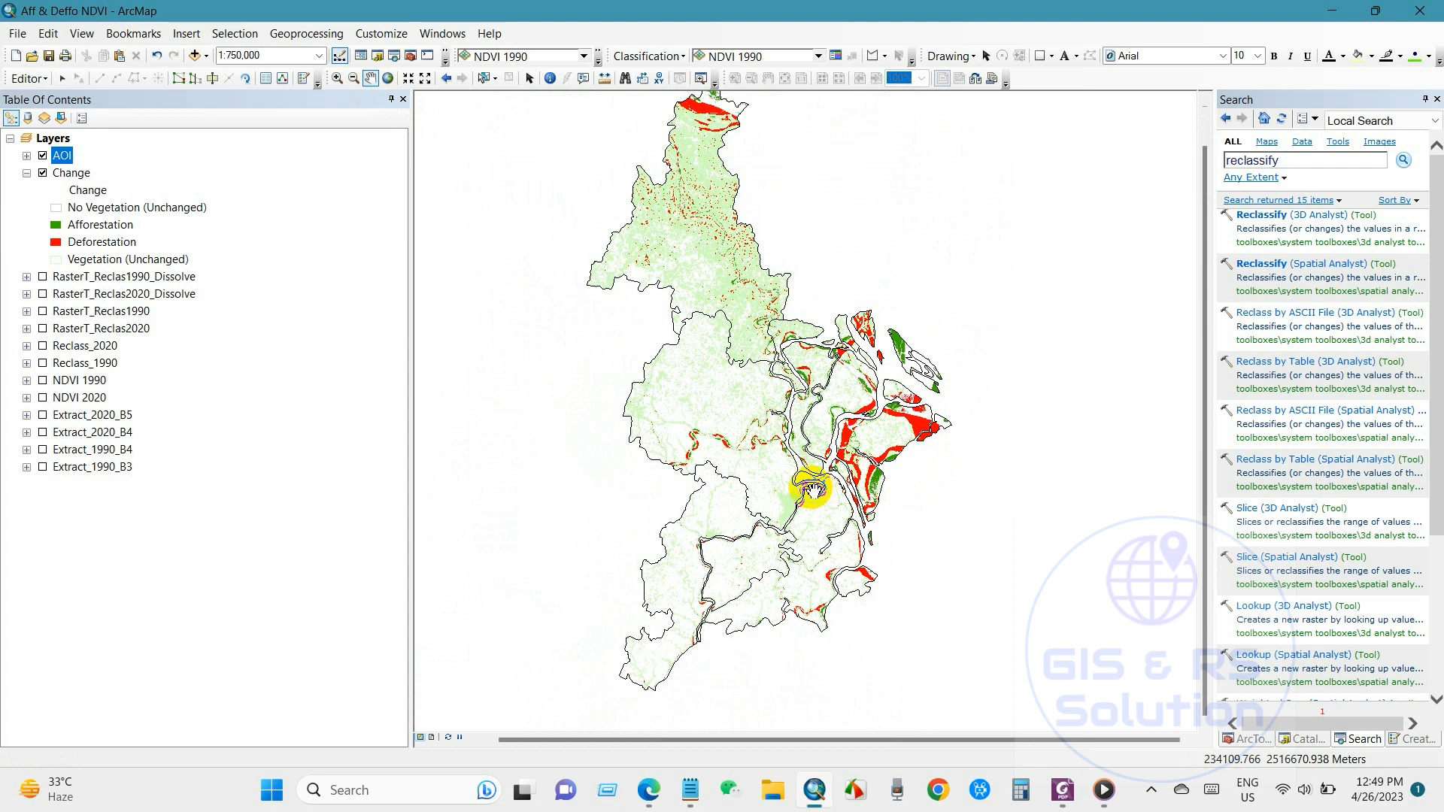
scroll(783, 432, down, 1)
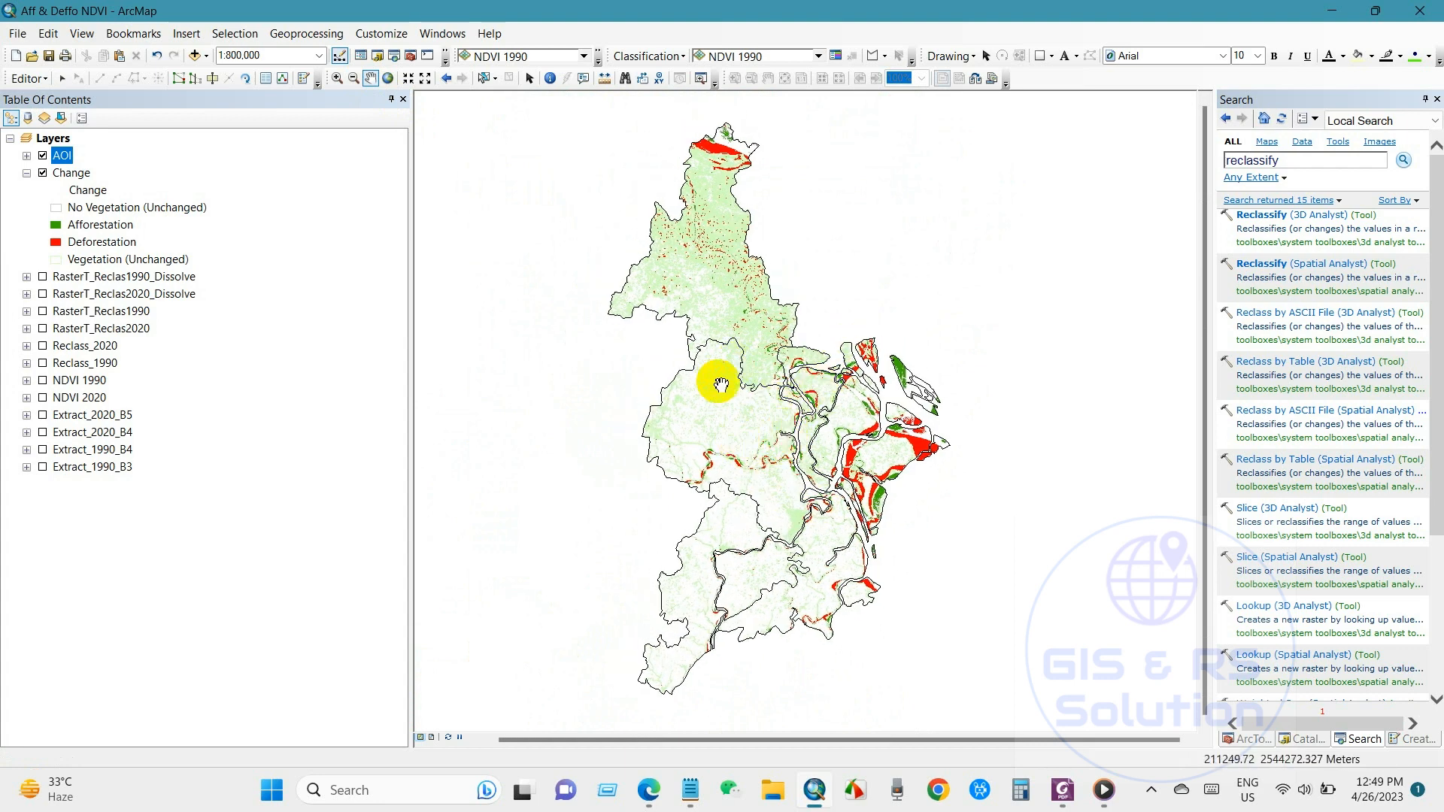
Select the No Vegetation to Vegetation and Vegetation to No Vegetation records in the Change layer's attribute table
right_click(68, 175)
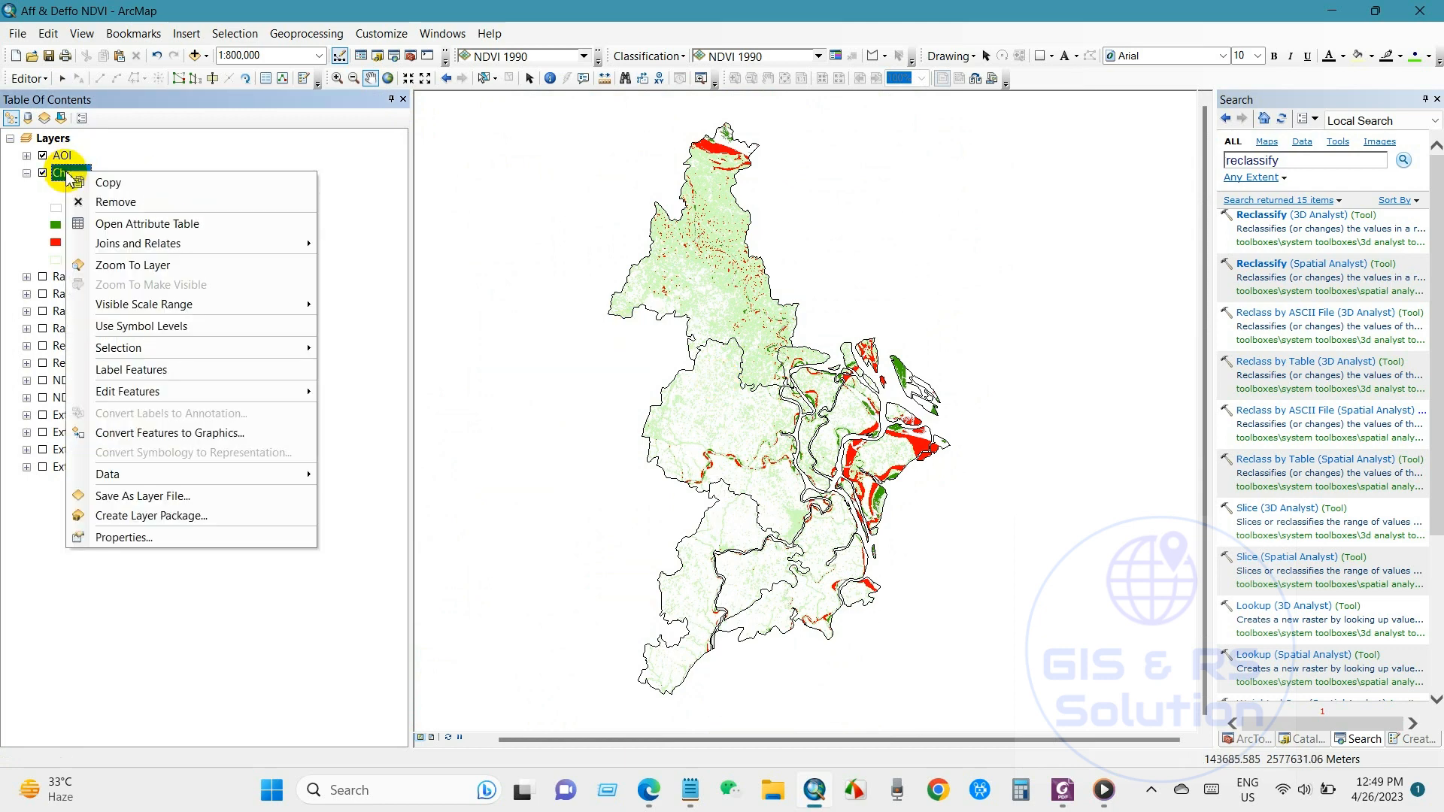
click(107, 225)
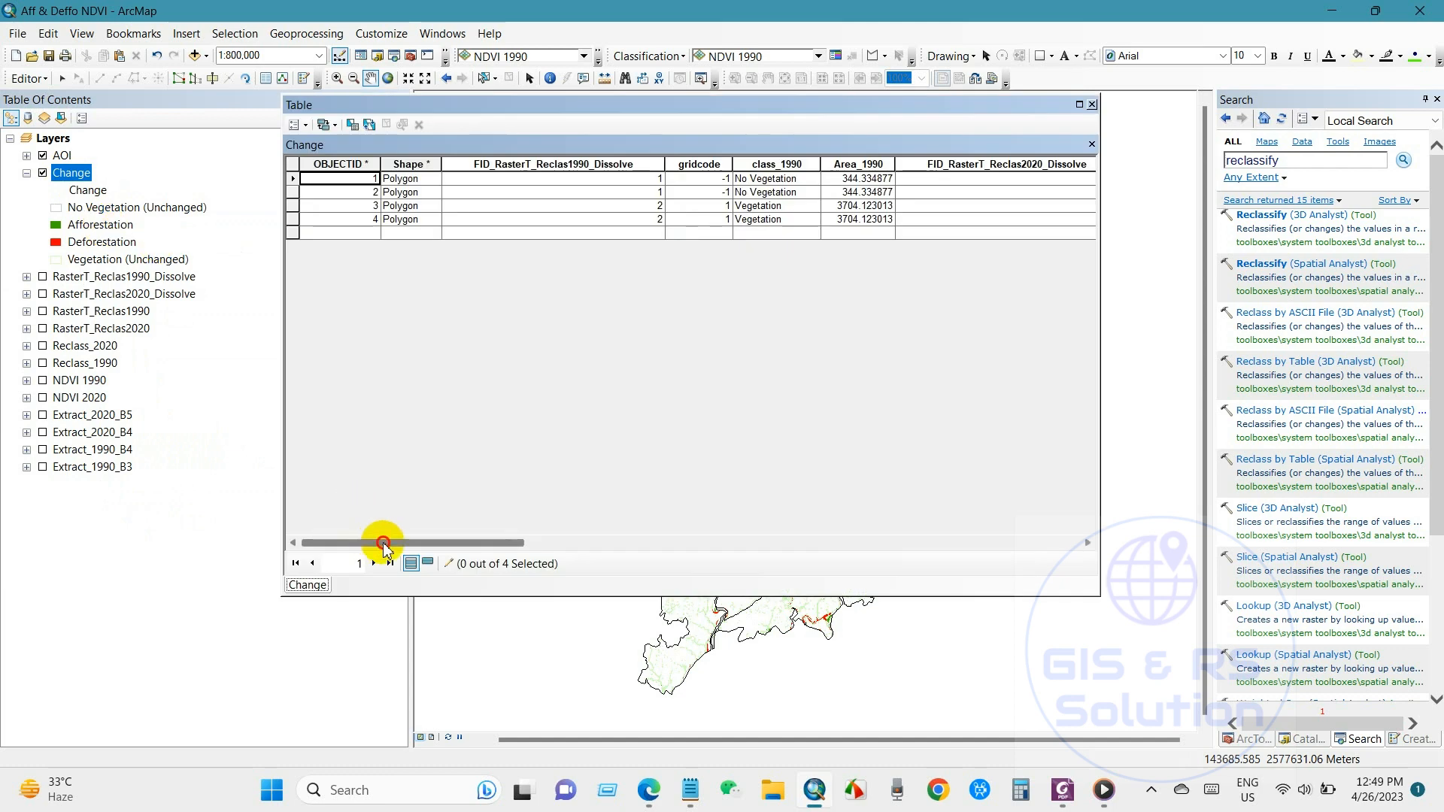
drag(380, 543, 1008, 542)
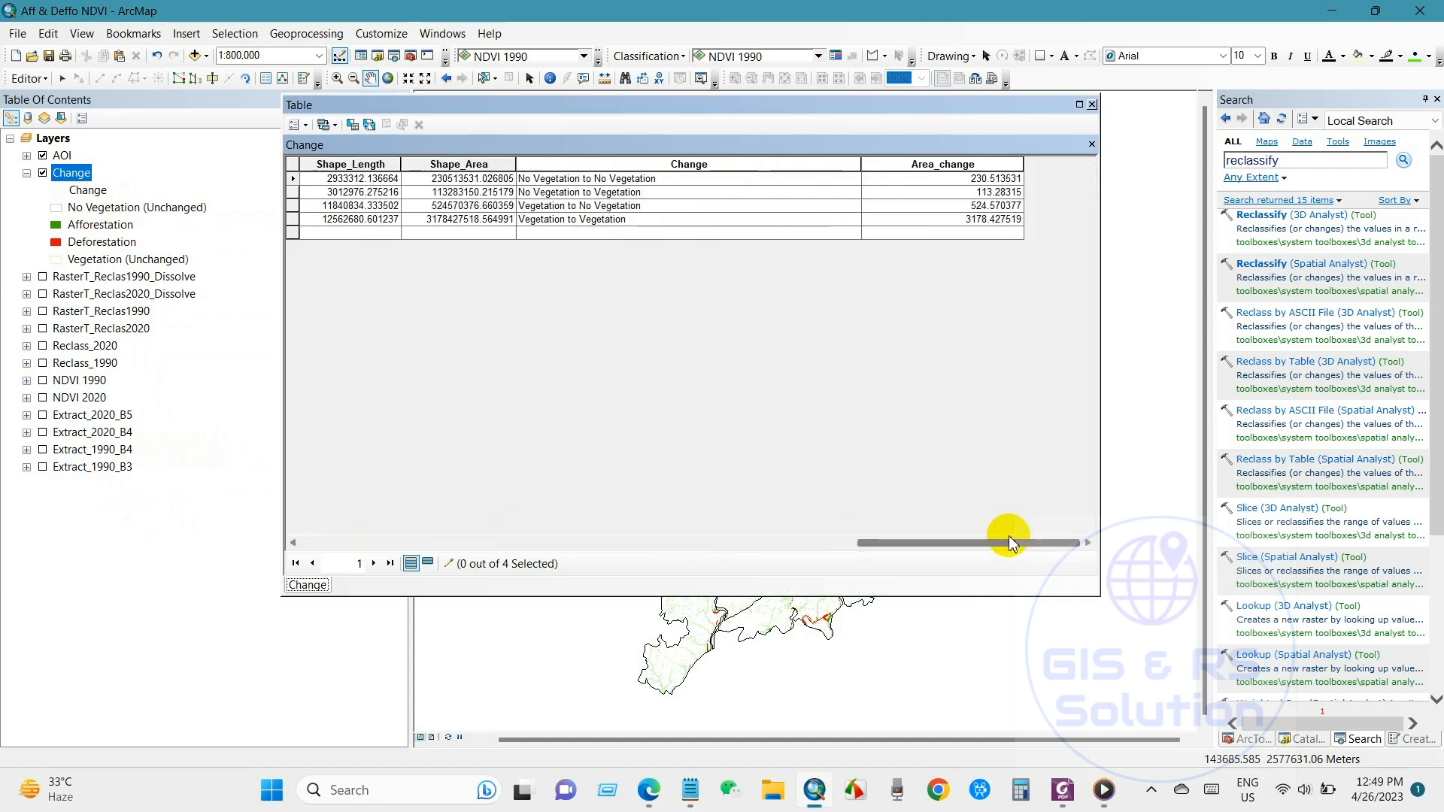
click(84, 229)
click(89, 242)
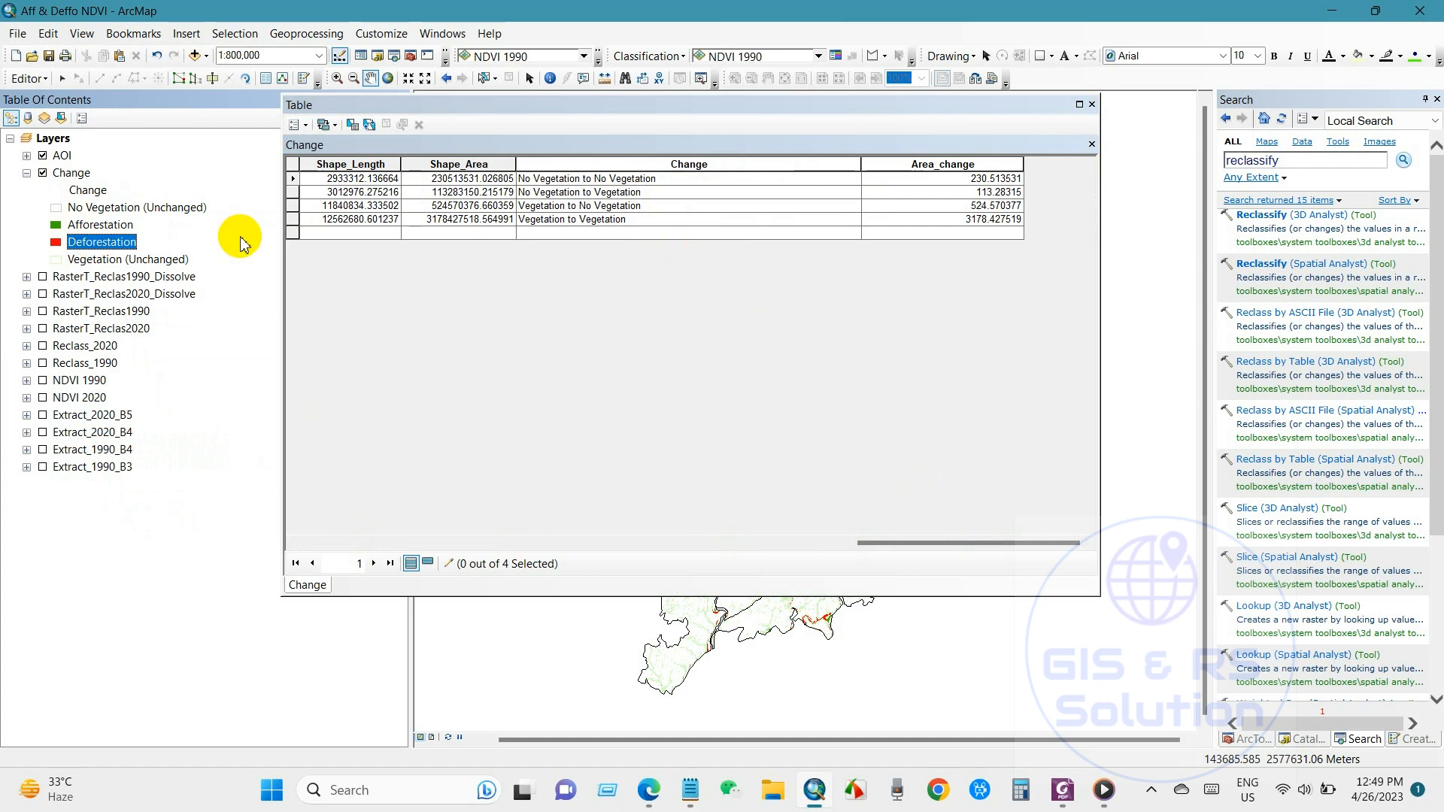
click(292, 191)
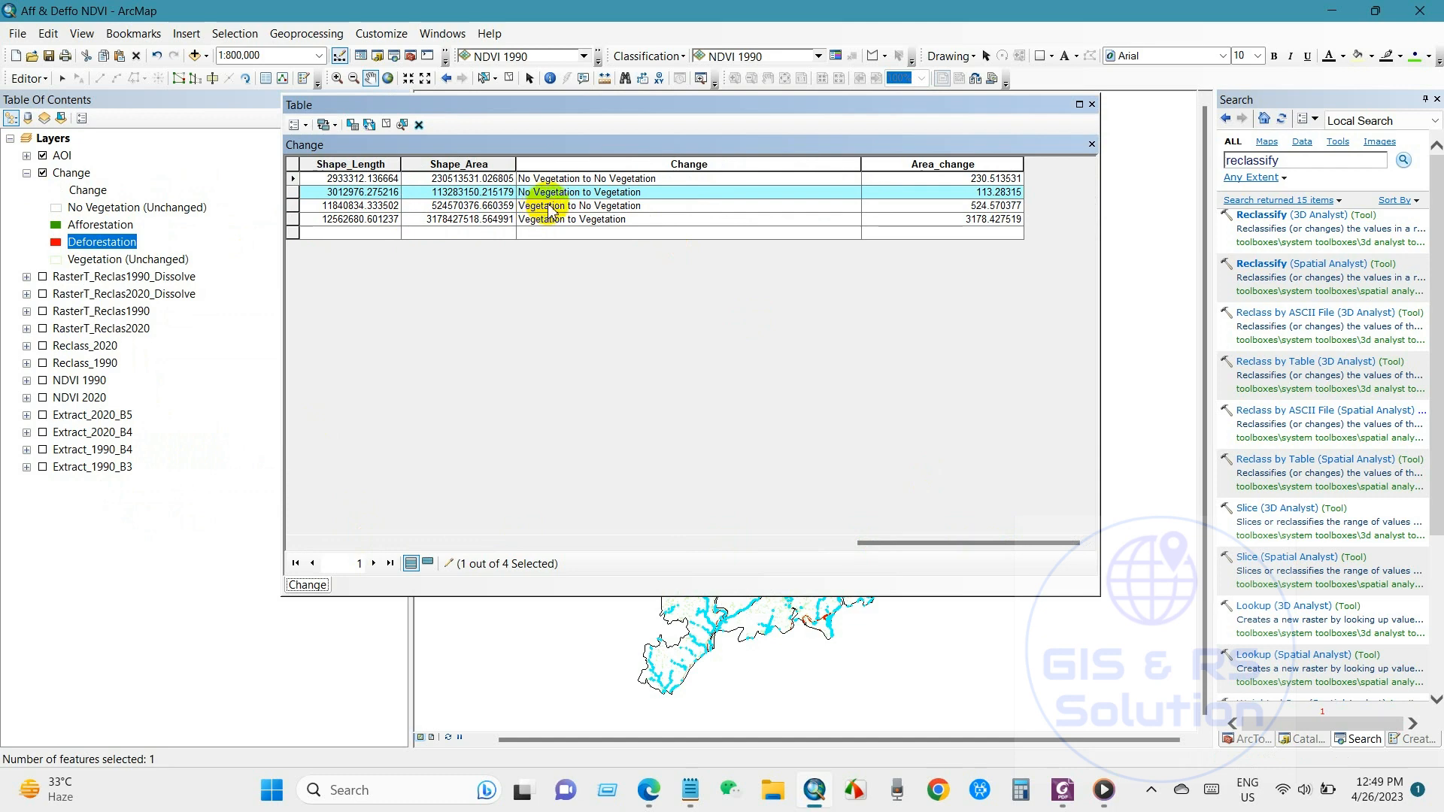
ctrl+click(292, 205)
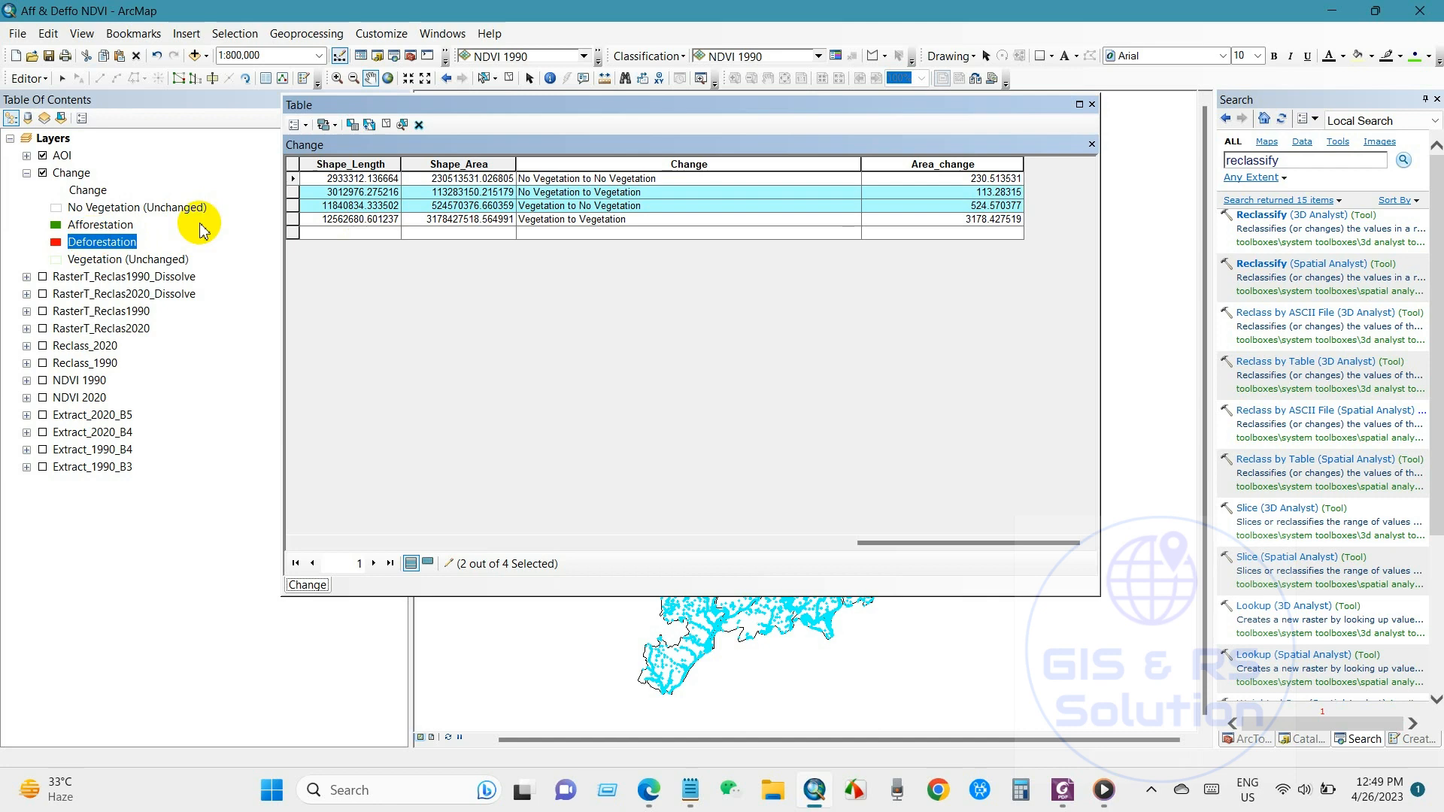
click(1093, 104)
Export the selected Change features to the Shapefile Thesis folder as the shapefile aff_defoes.shp, using the layer's source coordinate system
click(67, 173)
right_click(67, 173)
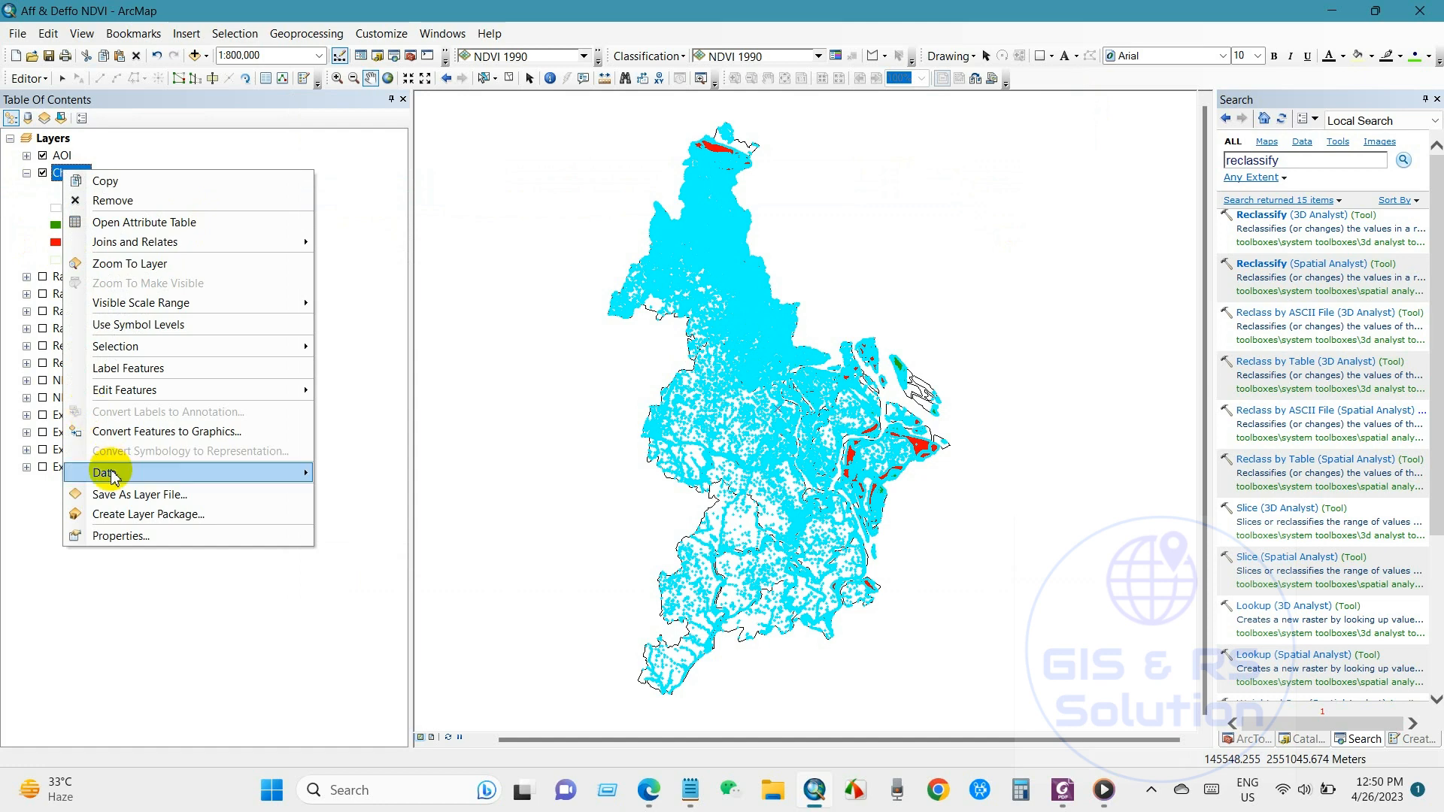
mouse_move(112, 473)
click(403, 489)
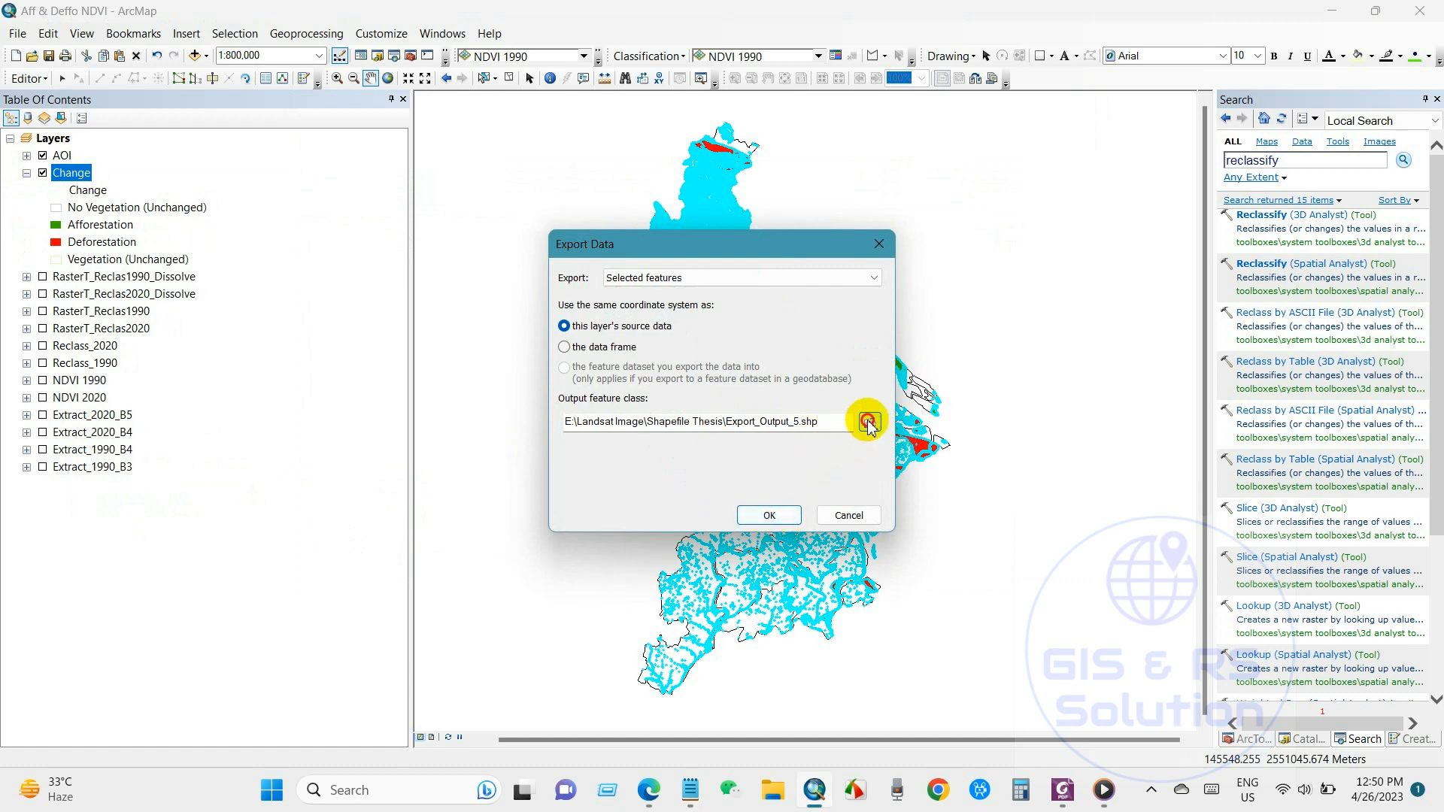
click(868, 422)
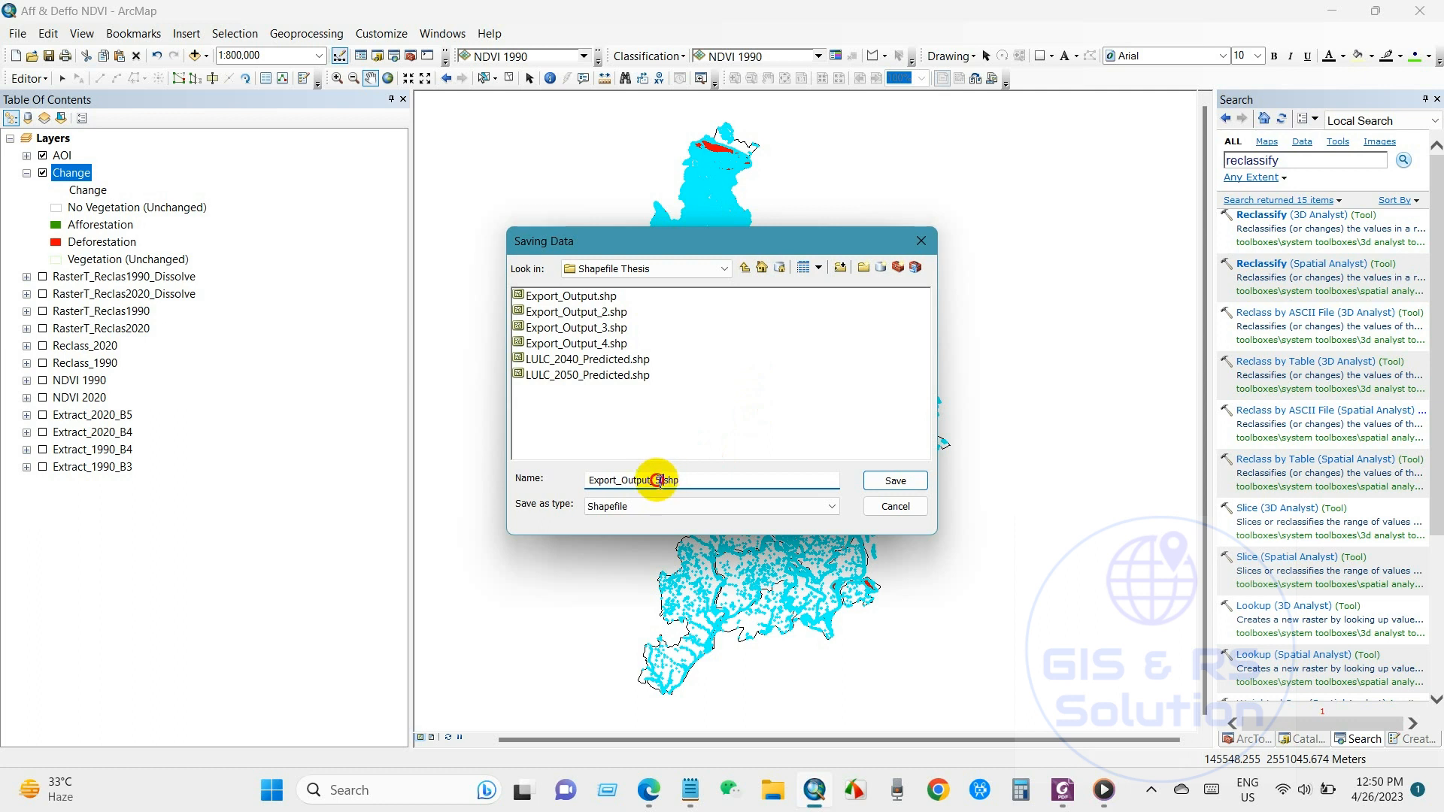
double_click(658, 479)
click(651, 480)
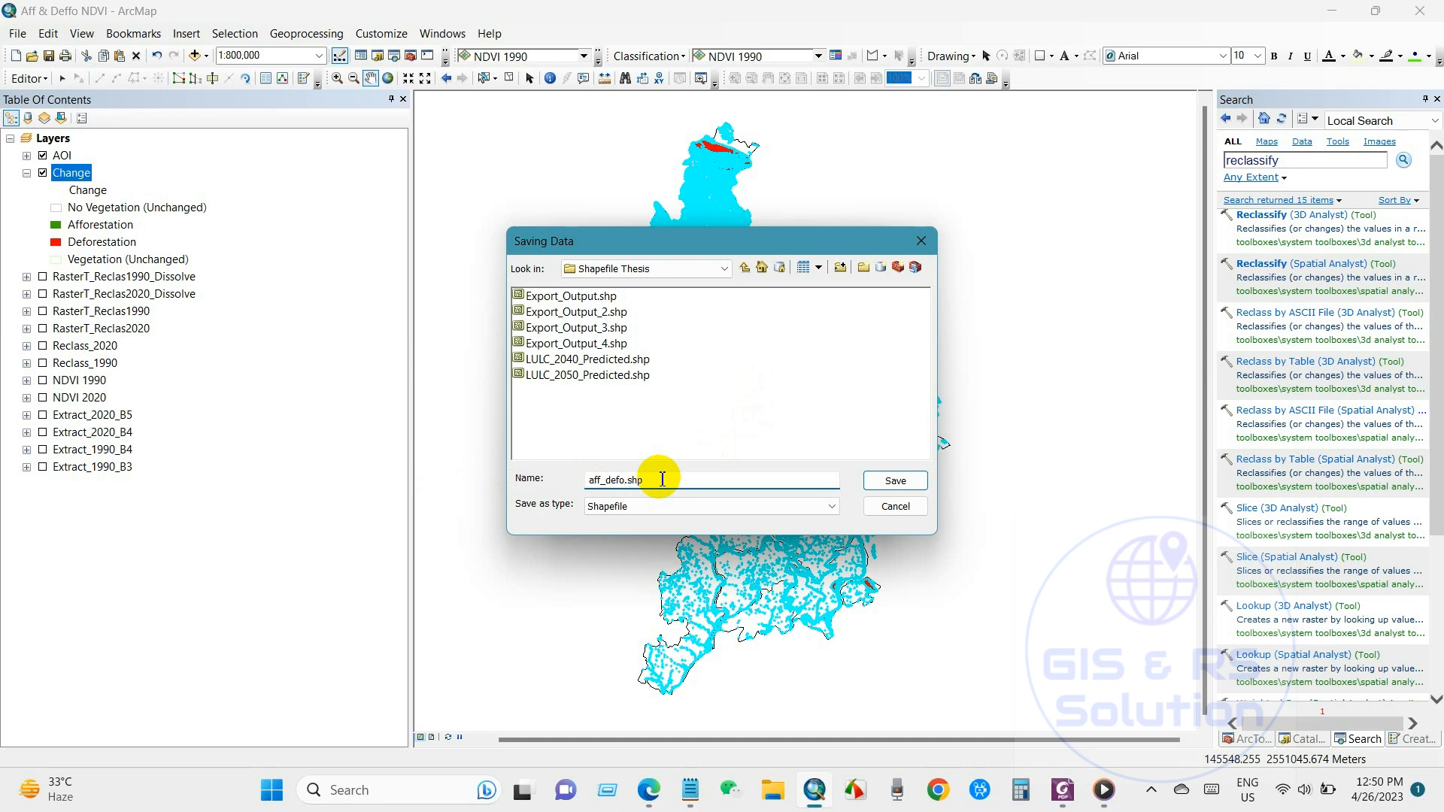
click(874, 481)
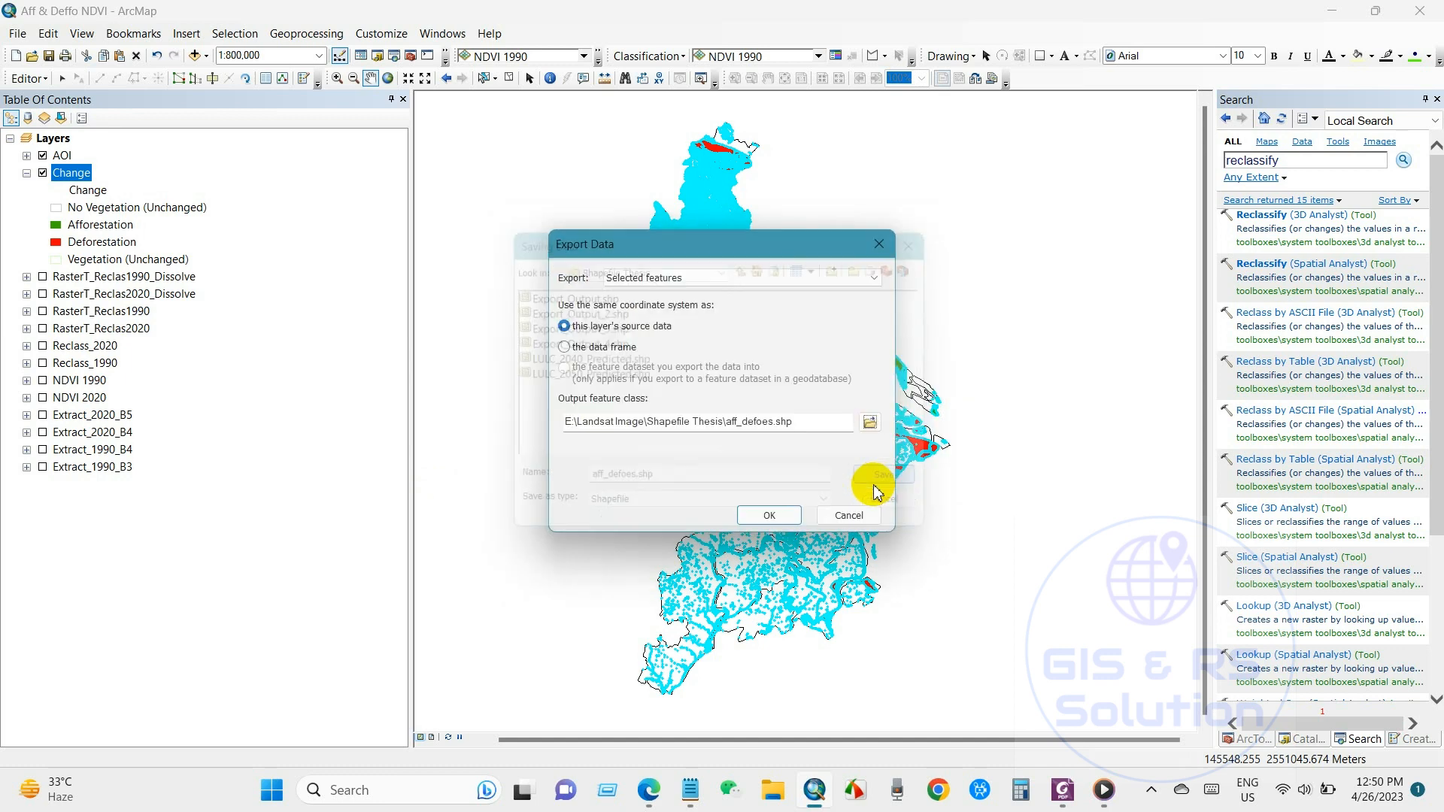
click(759, 515)
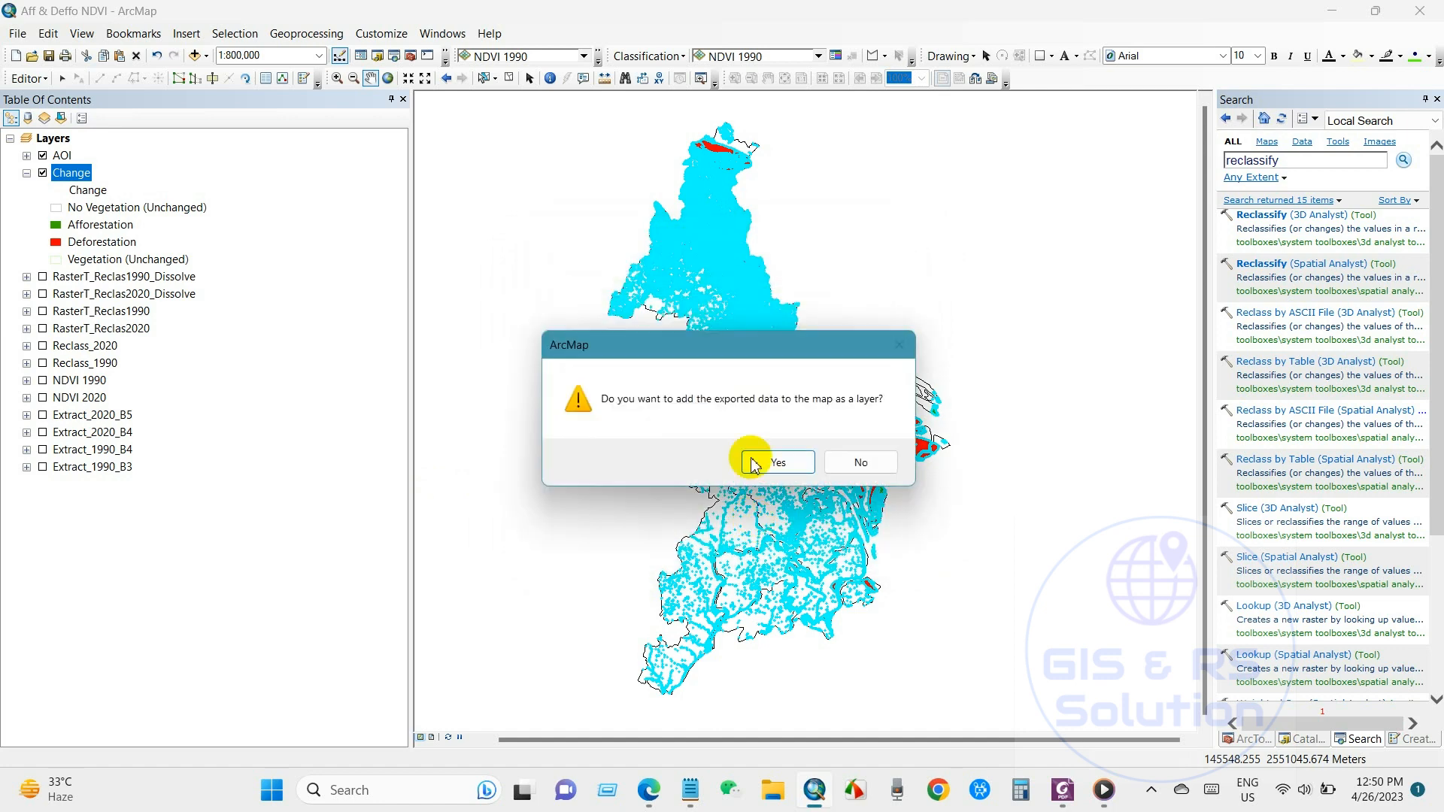
Add the exported aff_defoes shapefile to the map and move the AOI layer above it
click(754, 464)
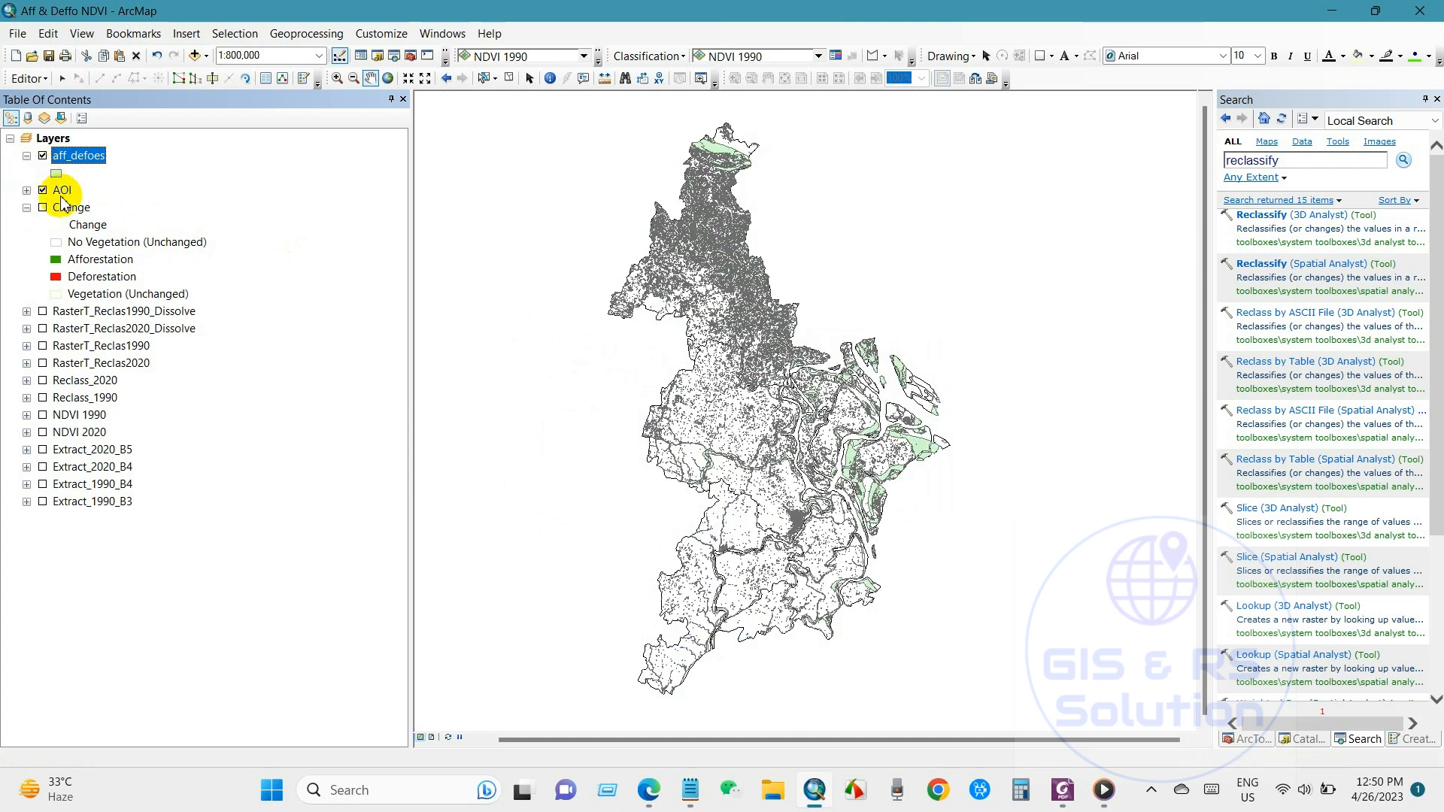
drag(63, 194, 50, 148)
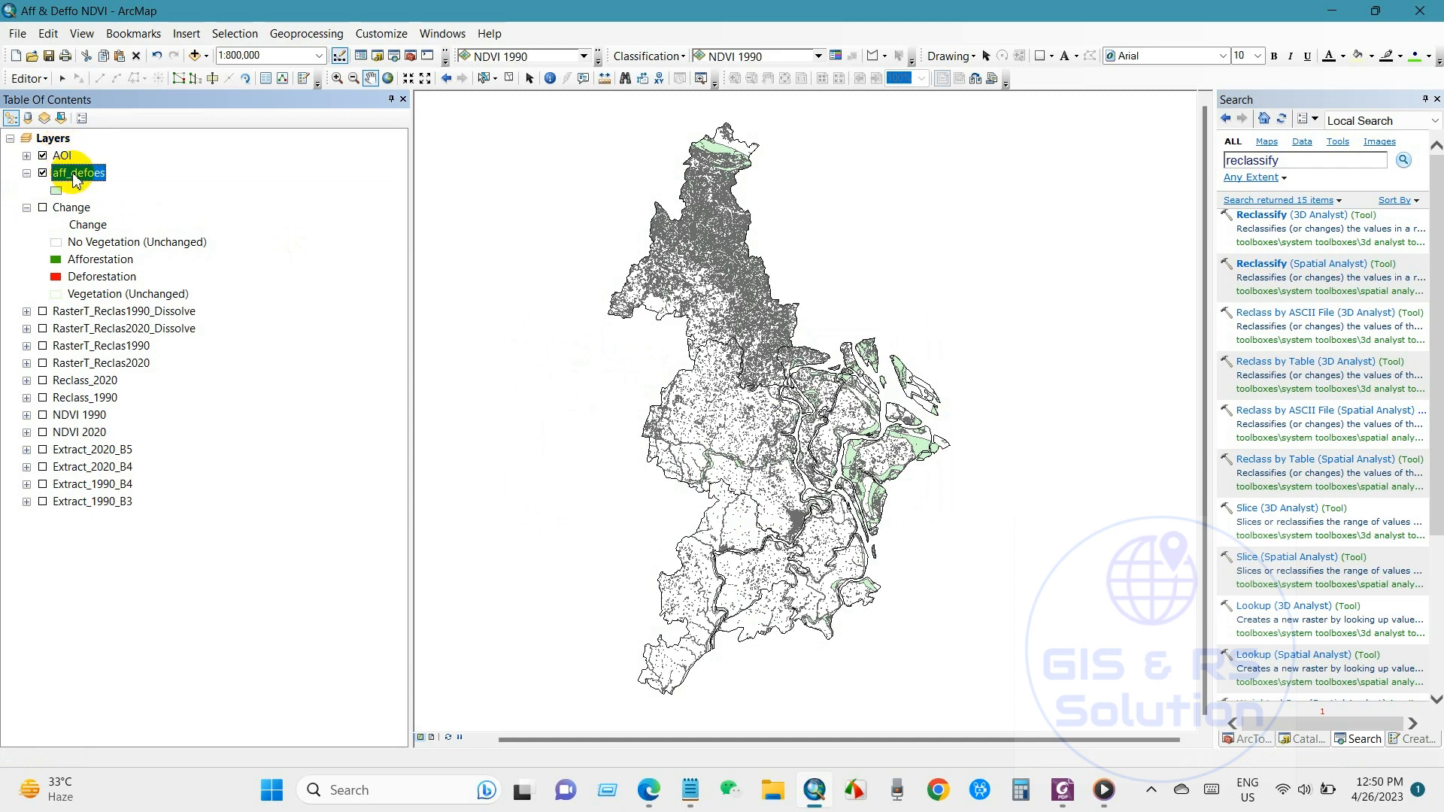
Check the Change and area fields of both records in the aff_defoes attribute table, and close the table
right_click(60, 177)
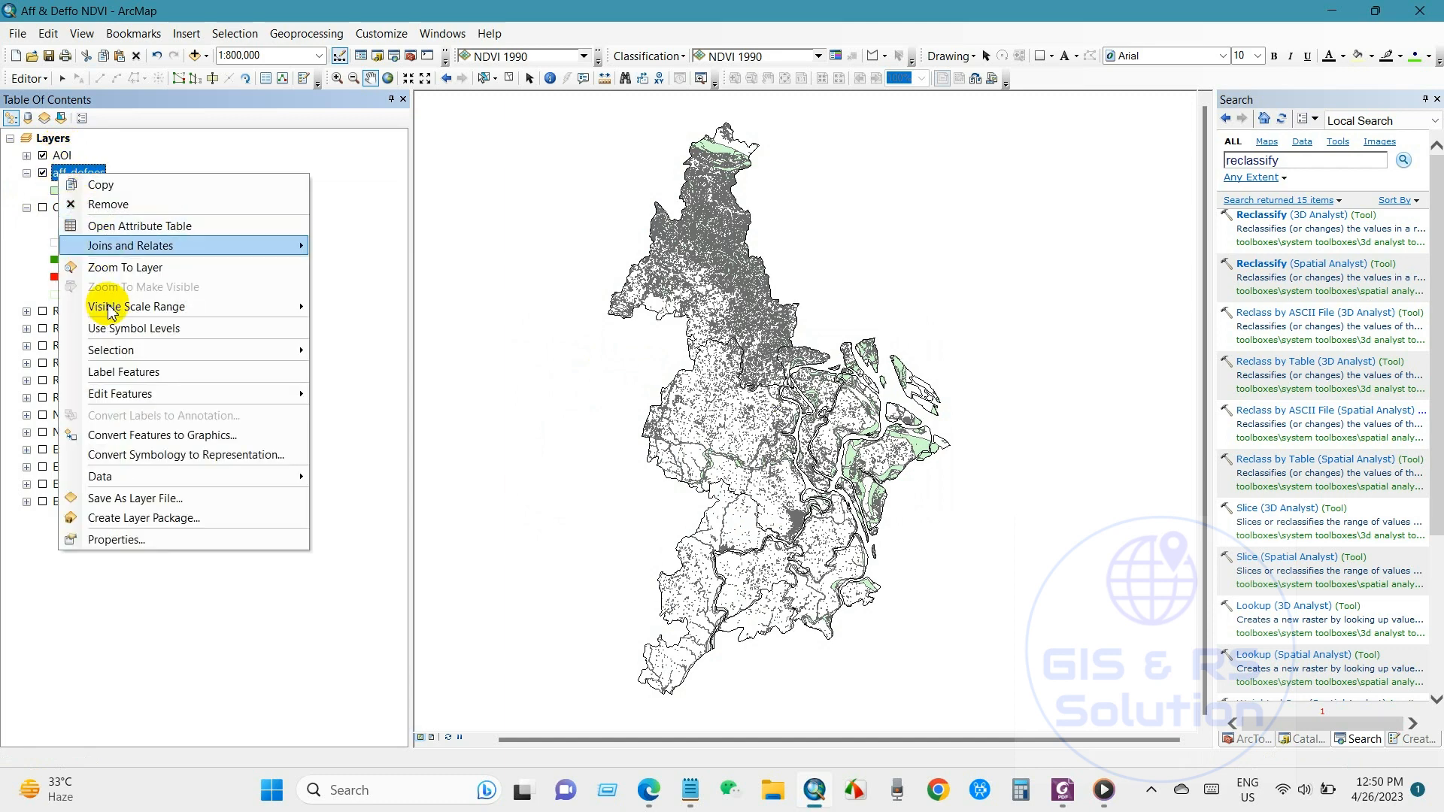
click(124, 226)
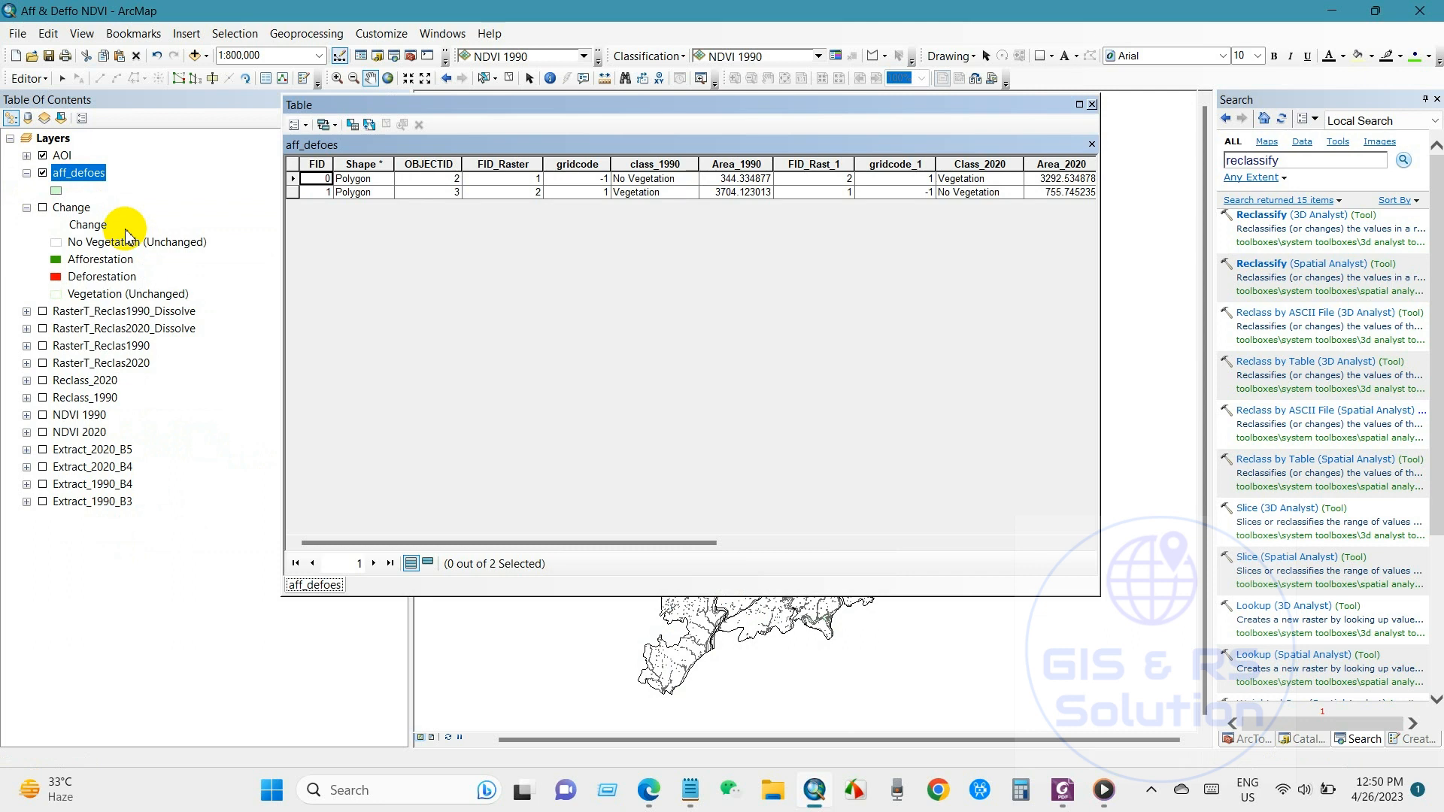
drag(421, 542, 879, 541)
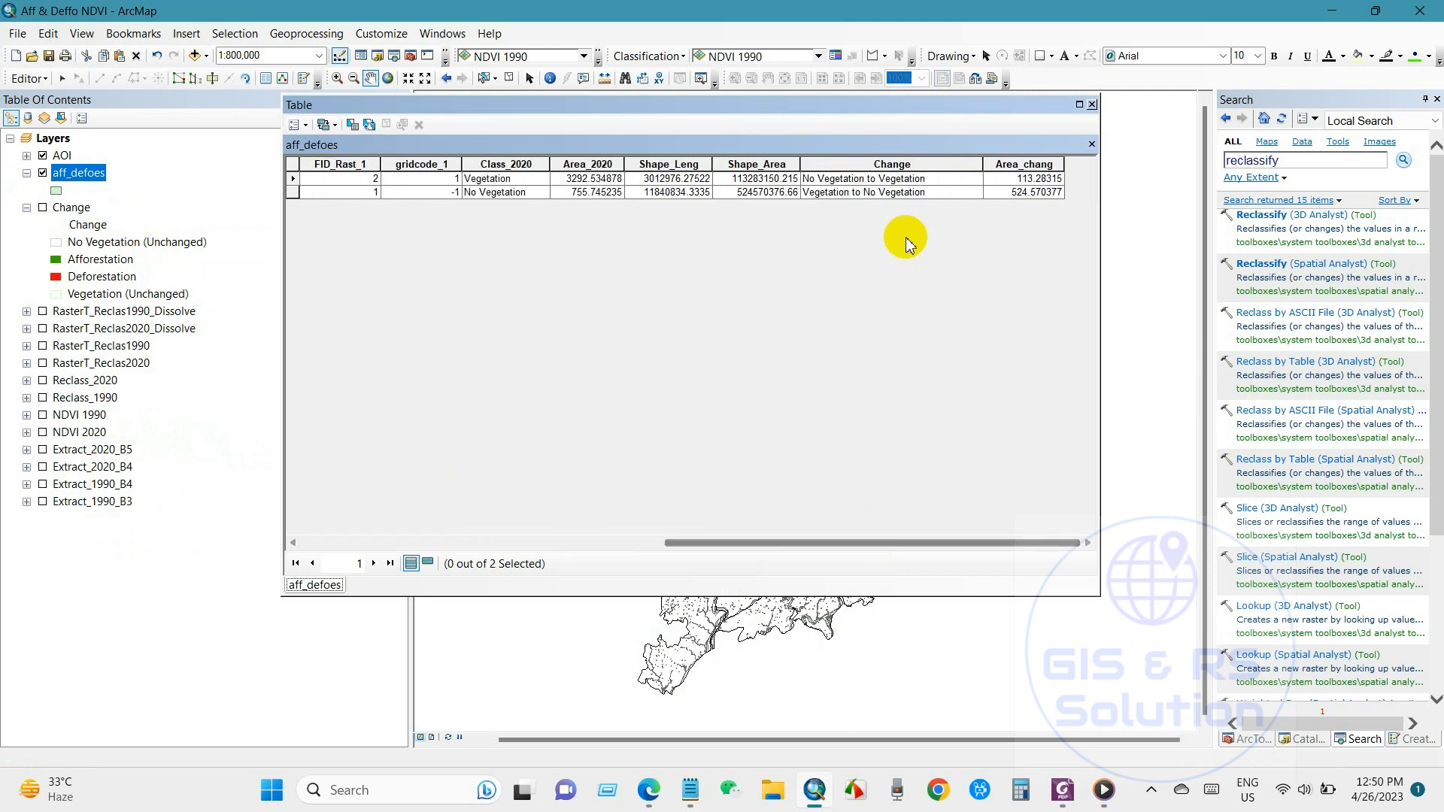
click(844, 194)
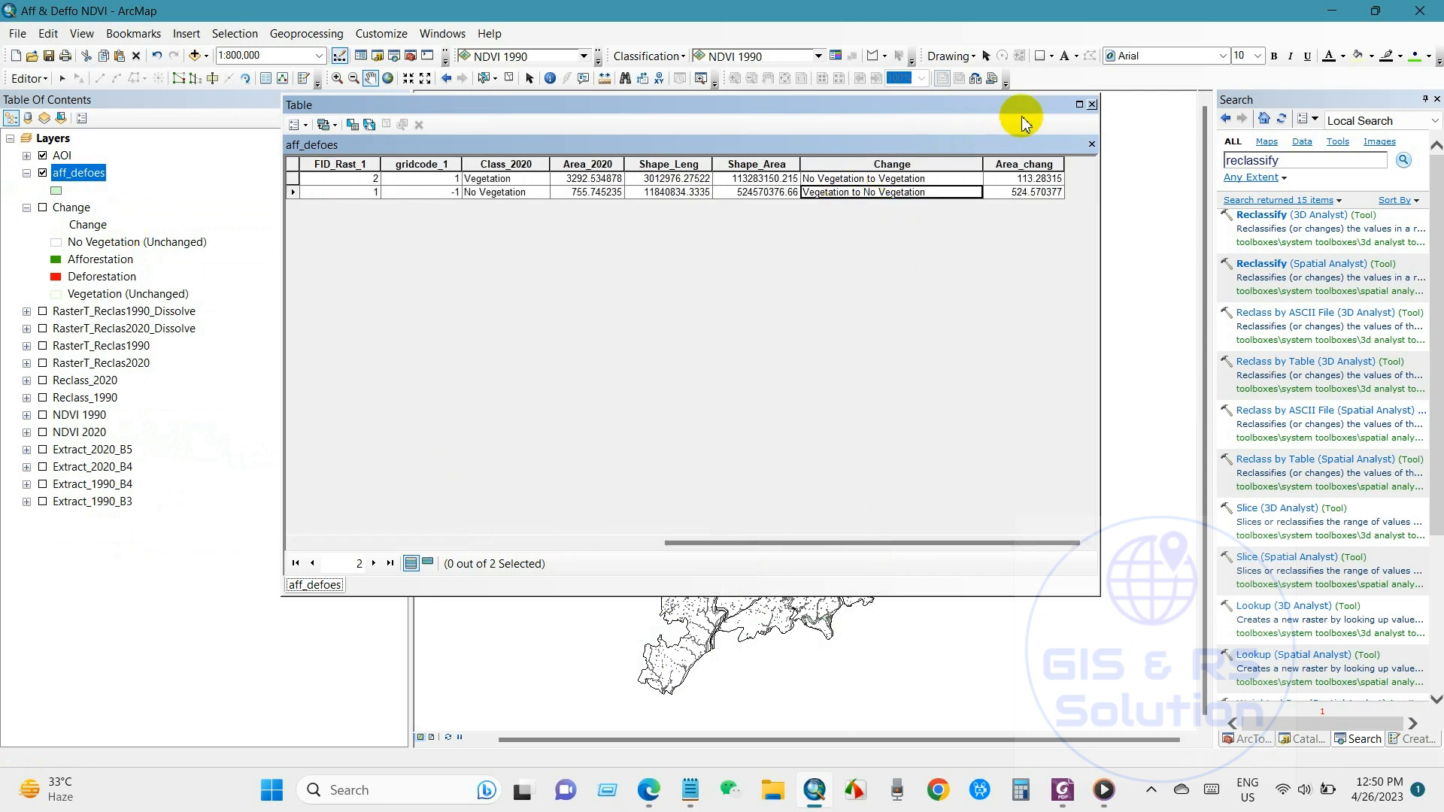
click(1094, 106)
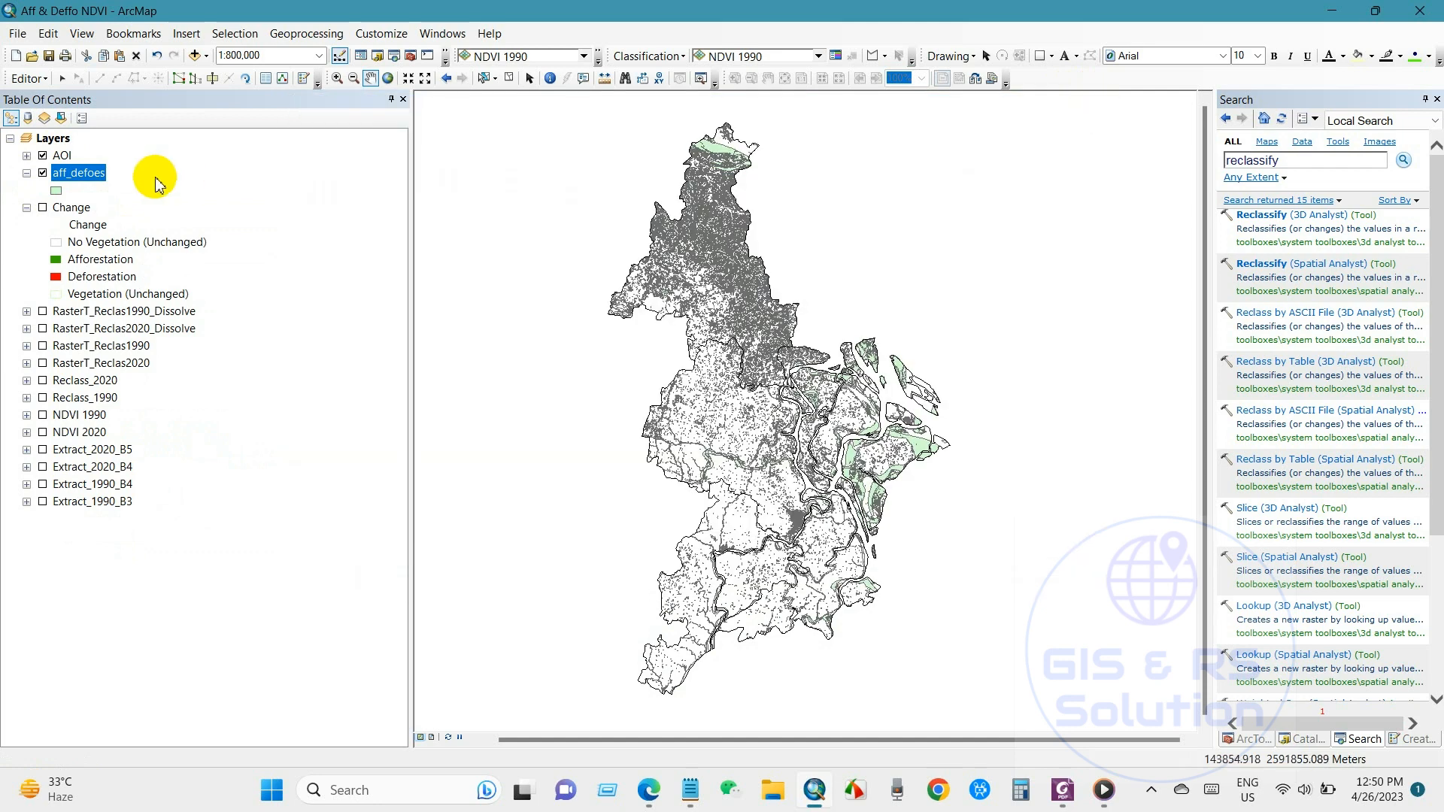
Symbolize the aff_defoes layer by unique values of the Change field, adding all of its values
right_click(84, 175)
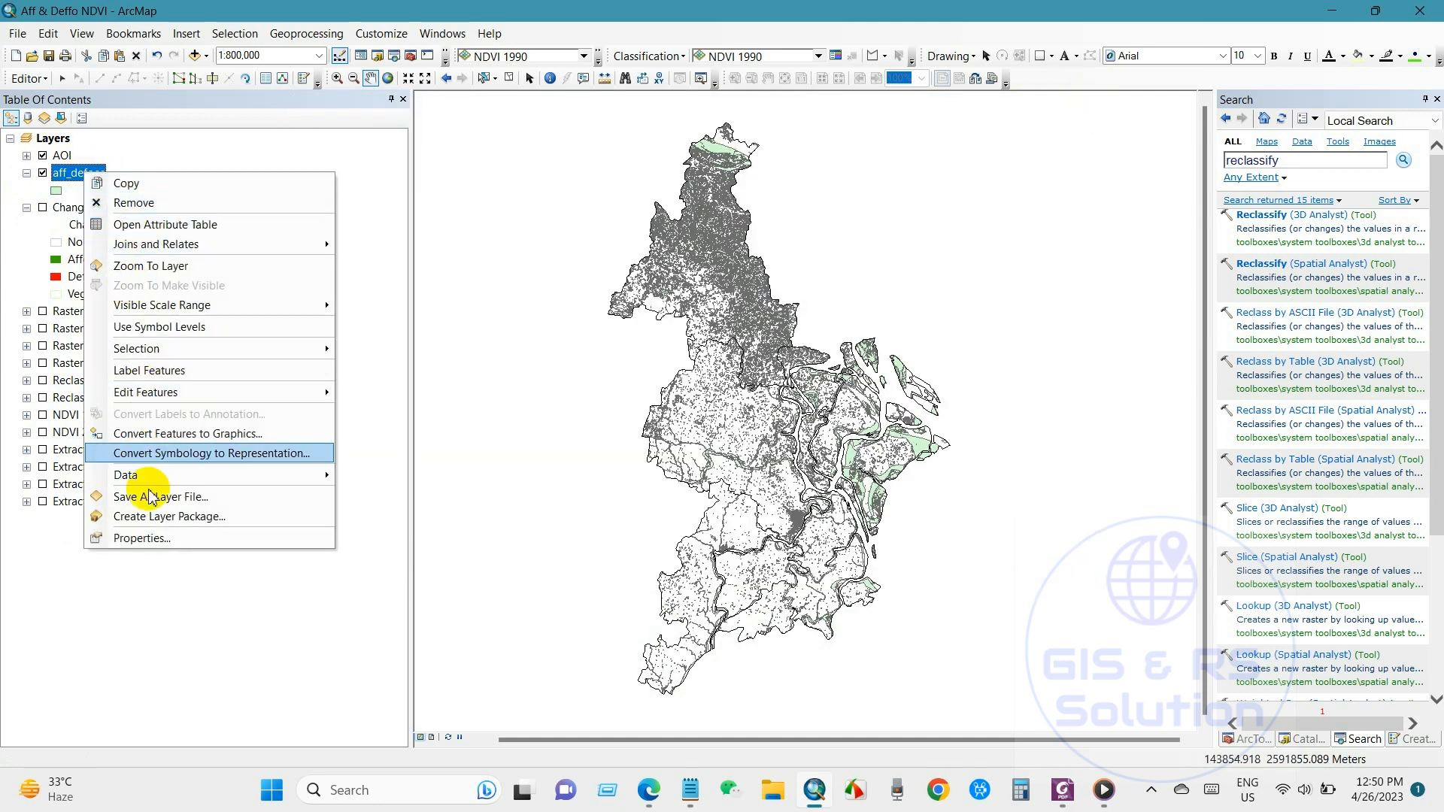
click(143, 538)
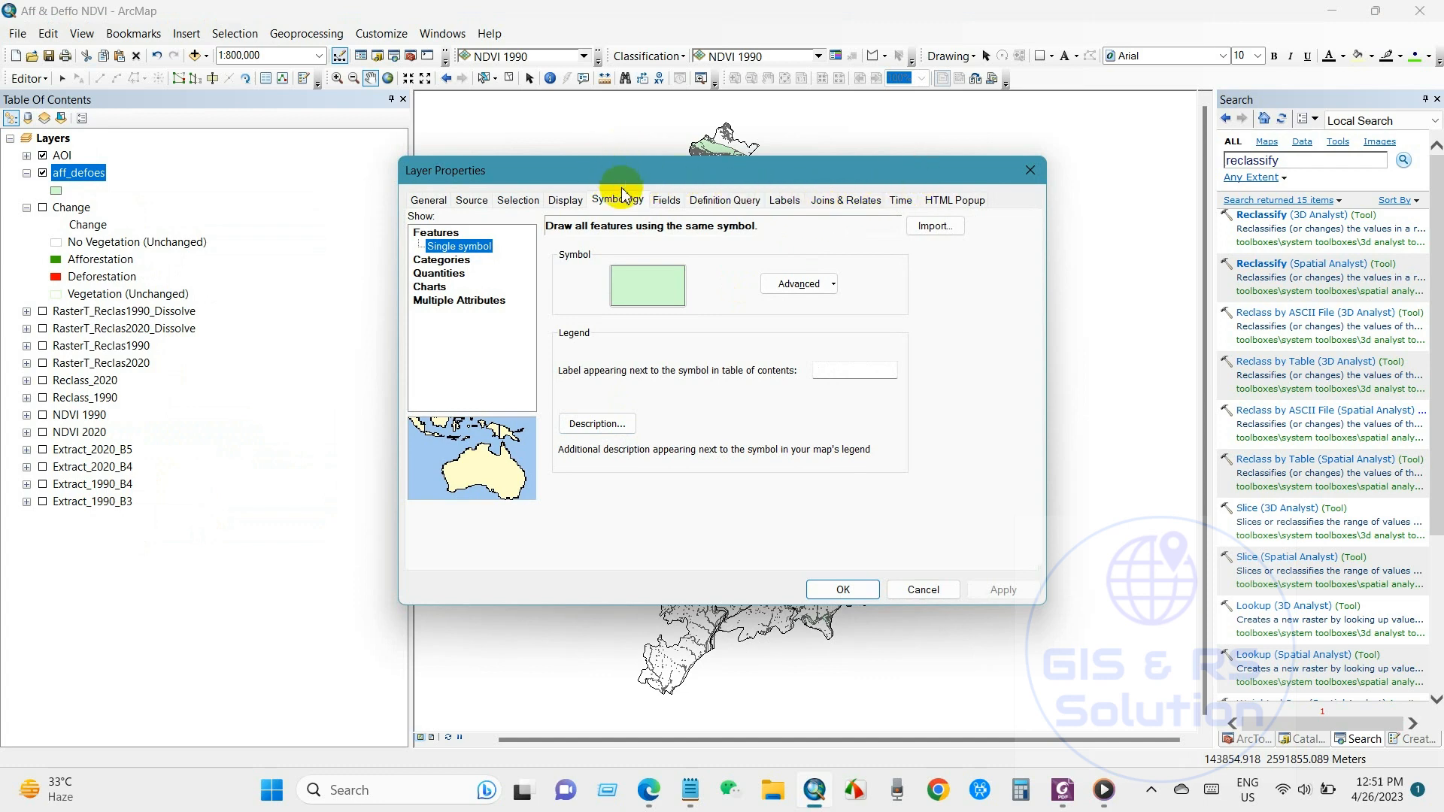
click(430, 261)
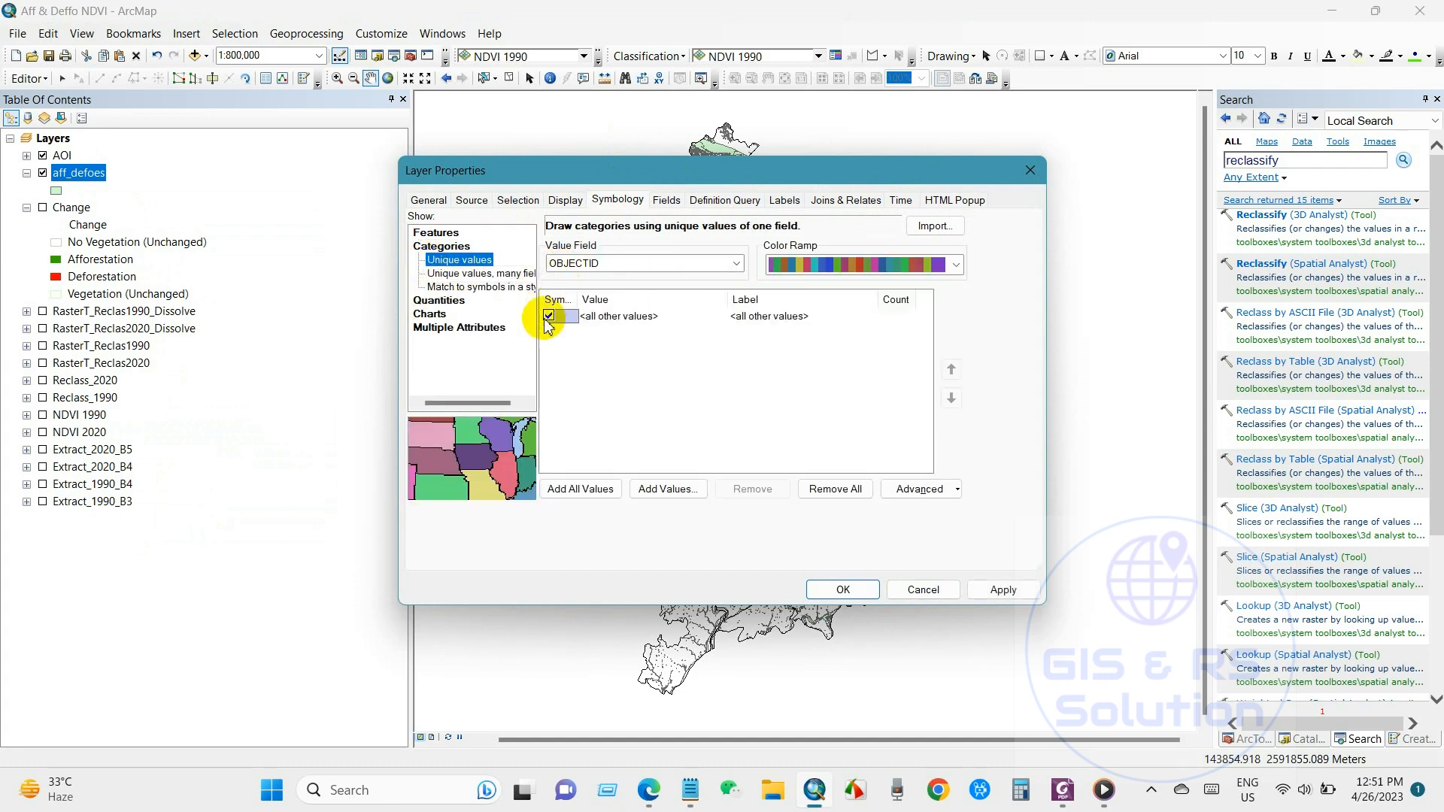
click(573, 263)
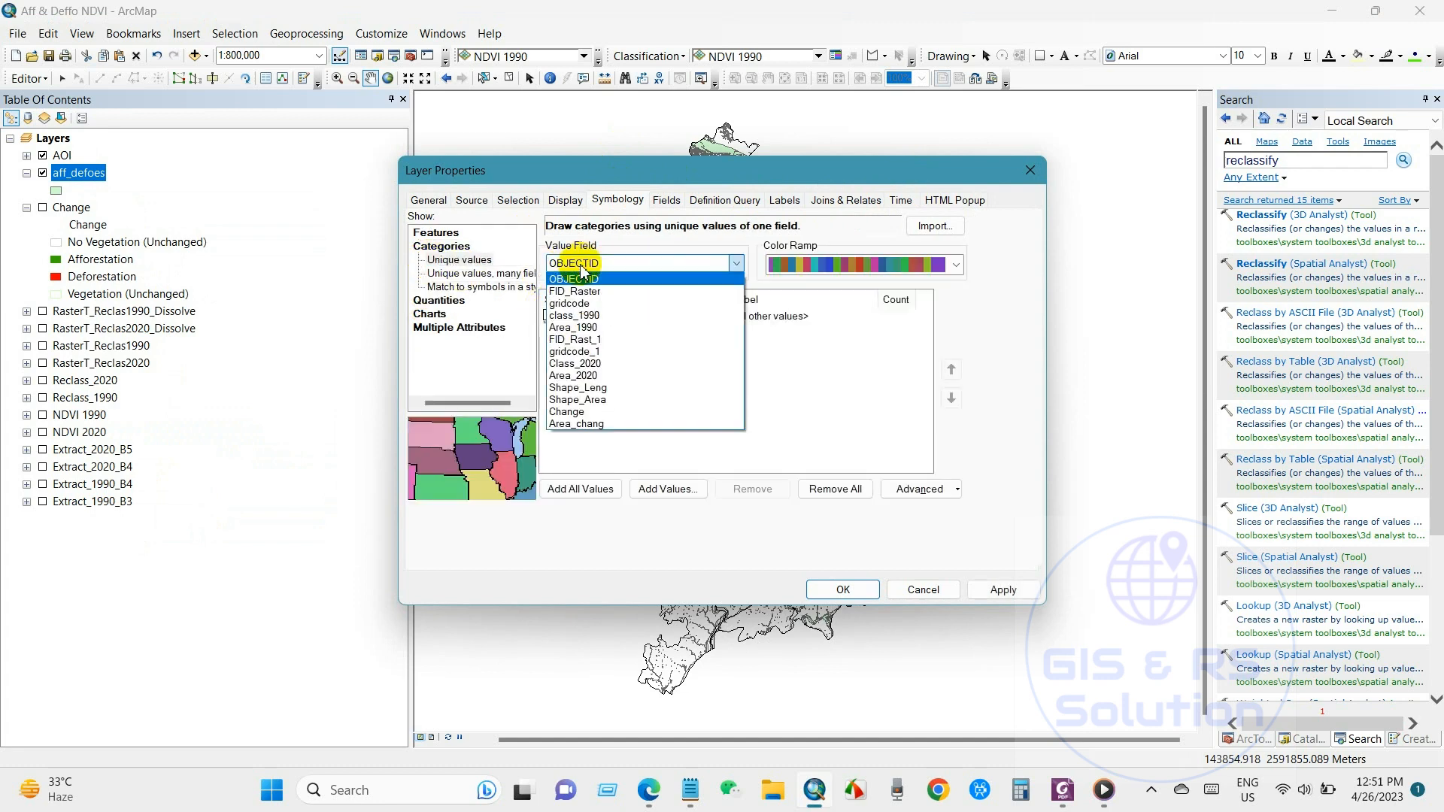
click(576, 413)
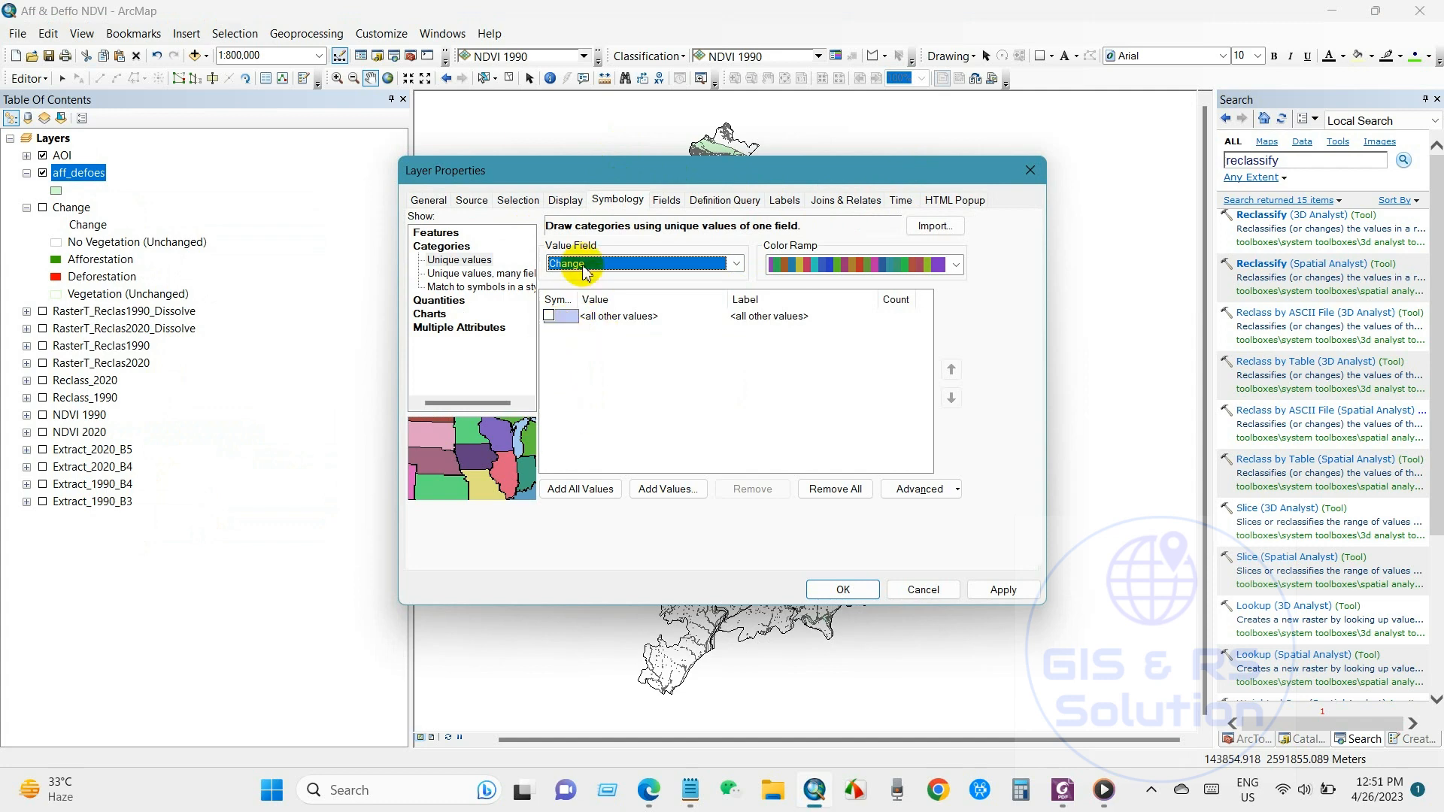
click(583, 489)
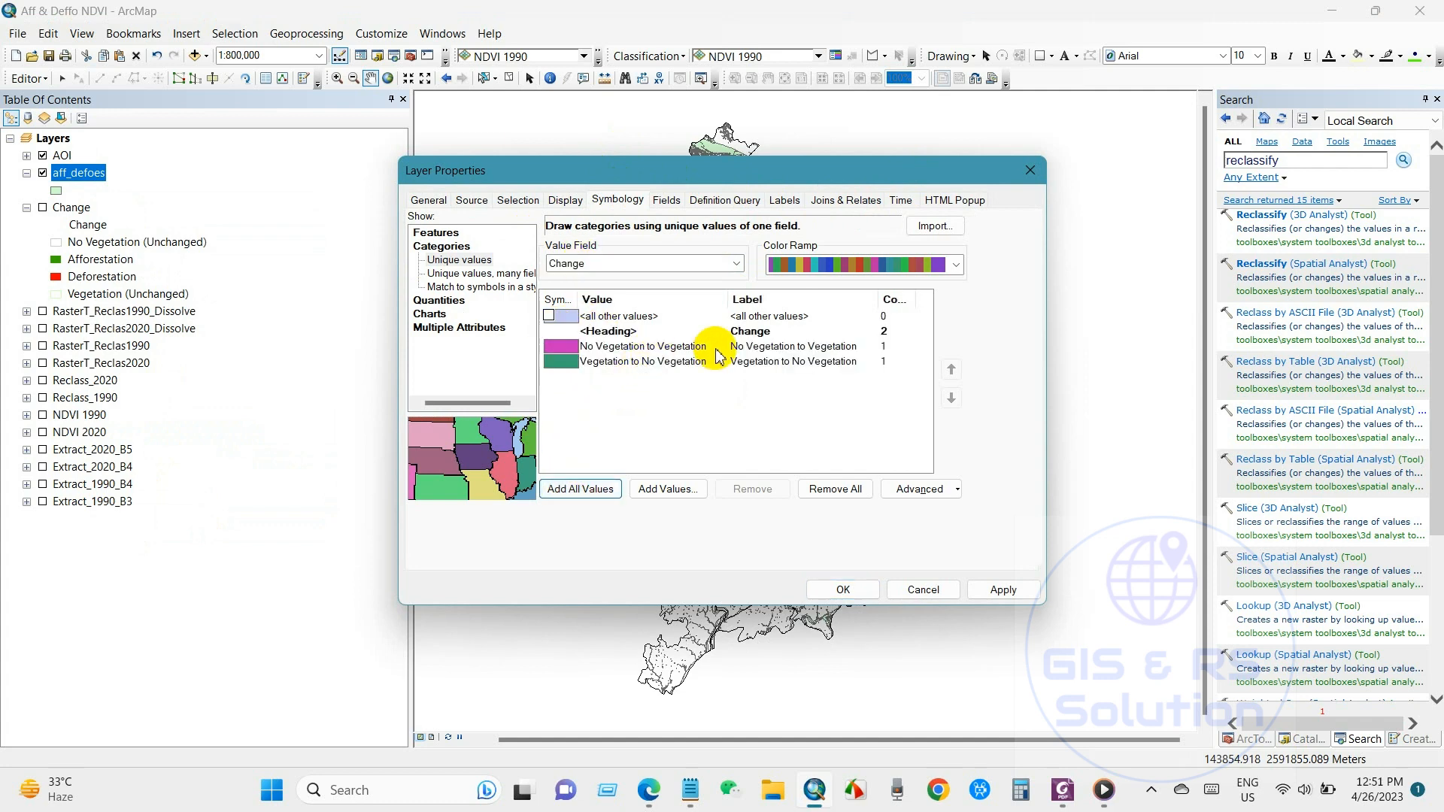
Relabel No Vegetation to Vegetation as Afforestation and Vegetation to No Vegetation as Deforestation in the aff_defoes symbology
double_click(778, 347)
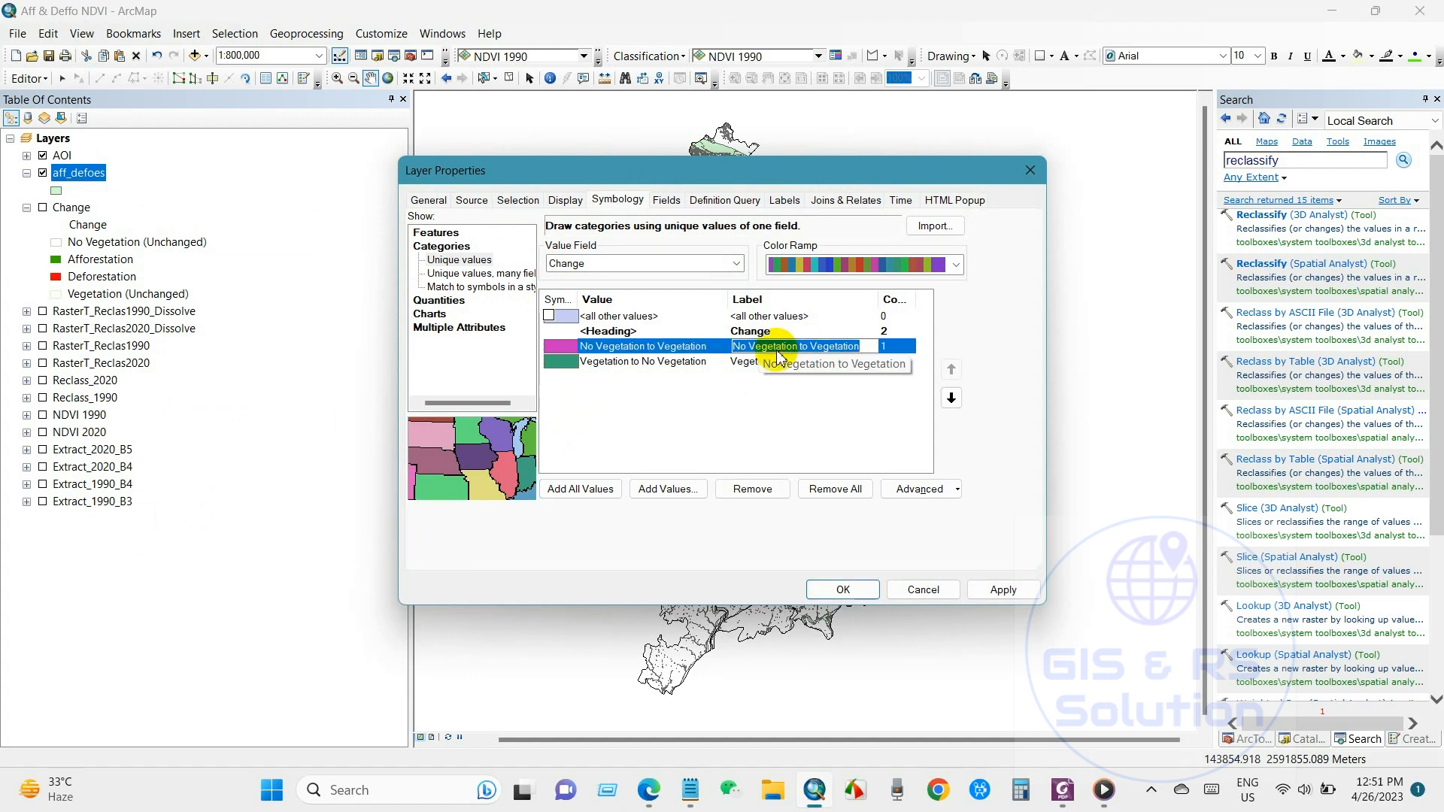
text(Afforestation)
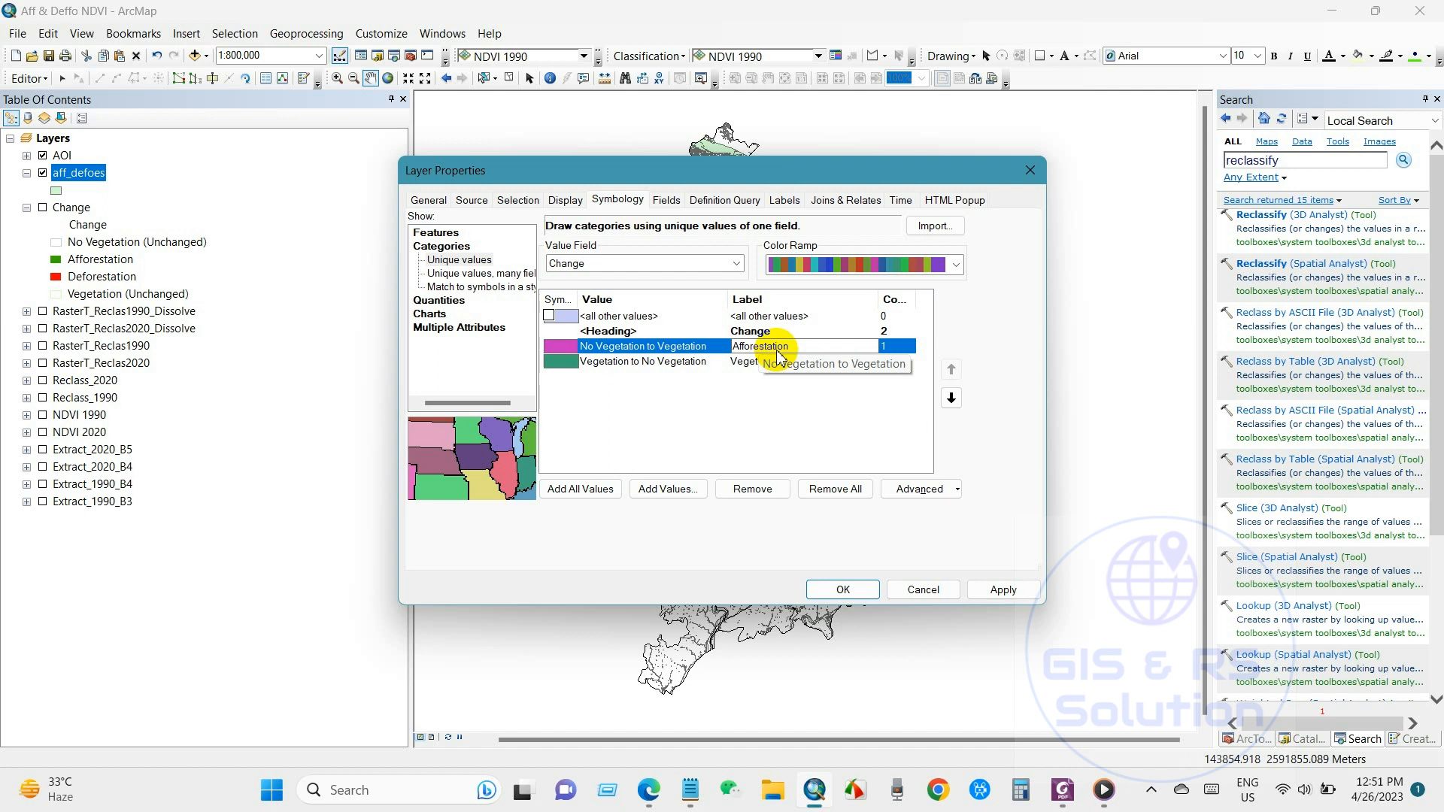
click(746, 364)
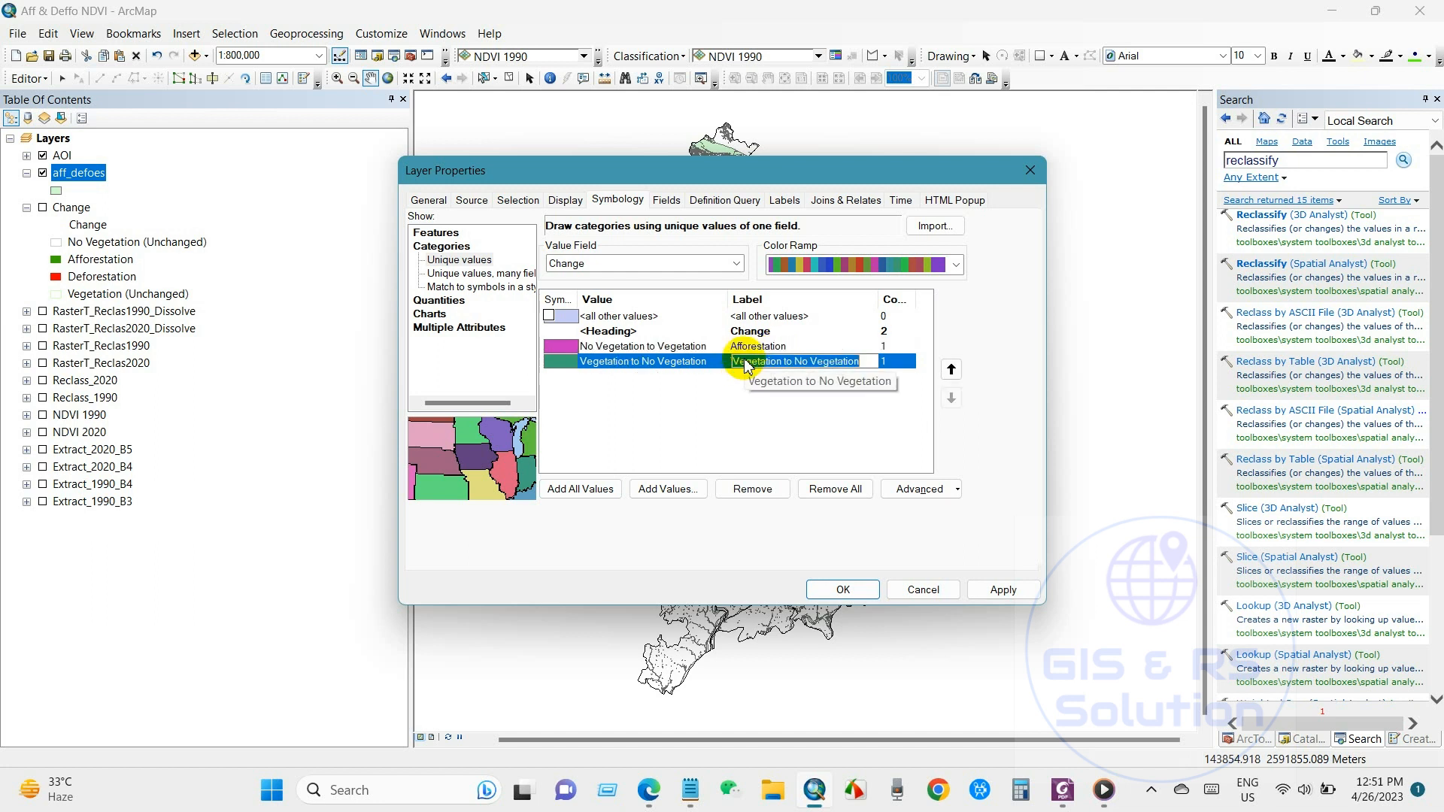
text(Deforestation)
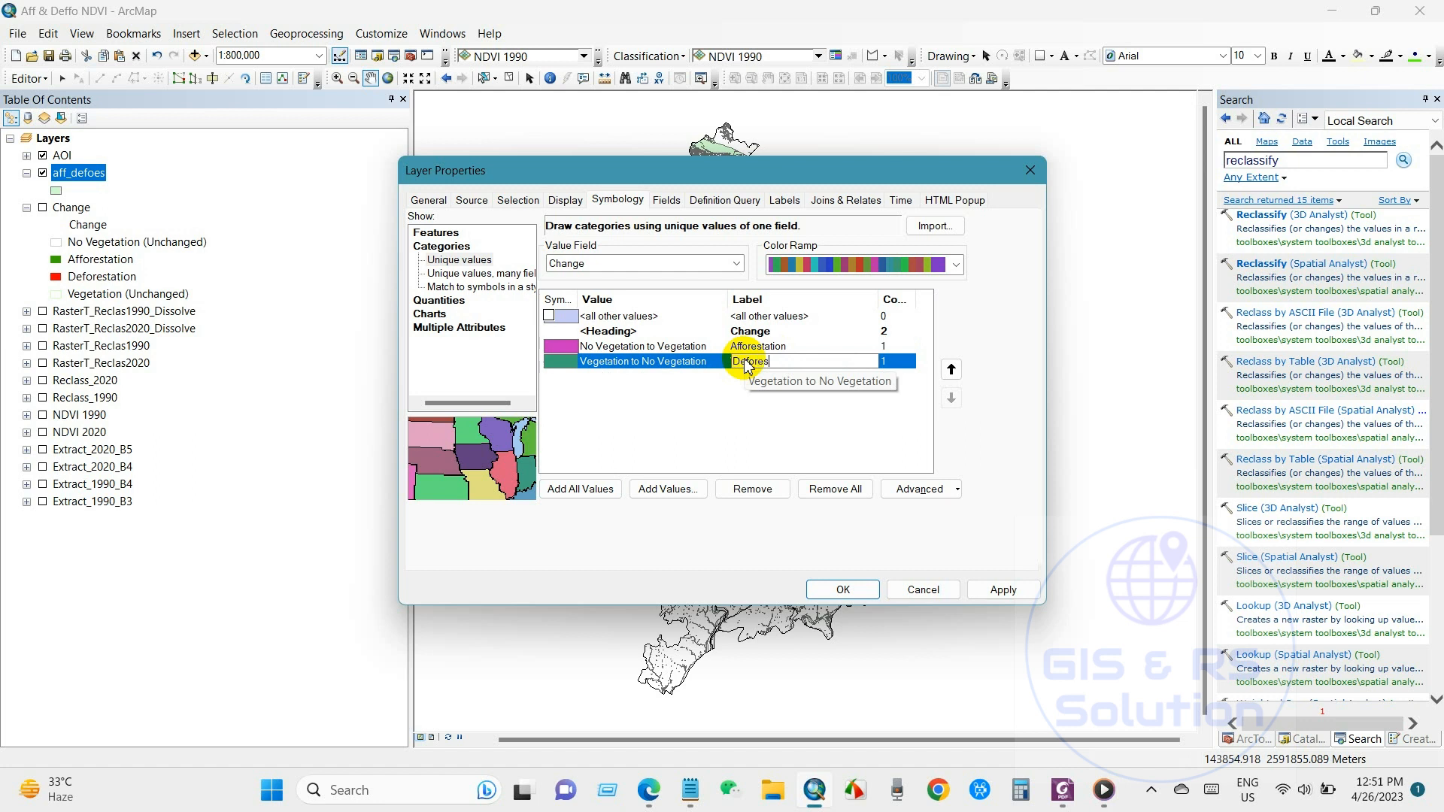
click(733, 430)
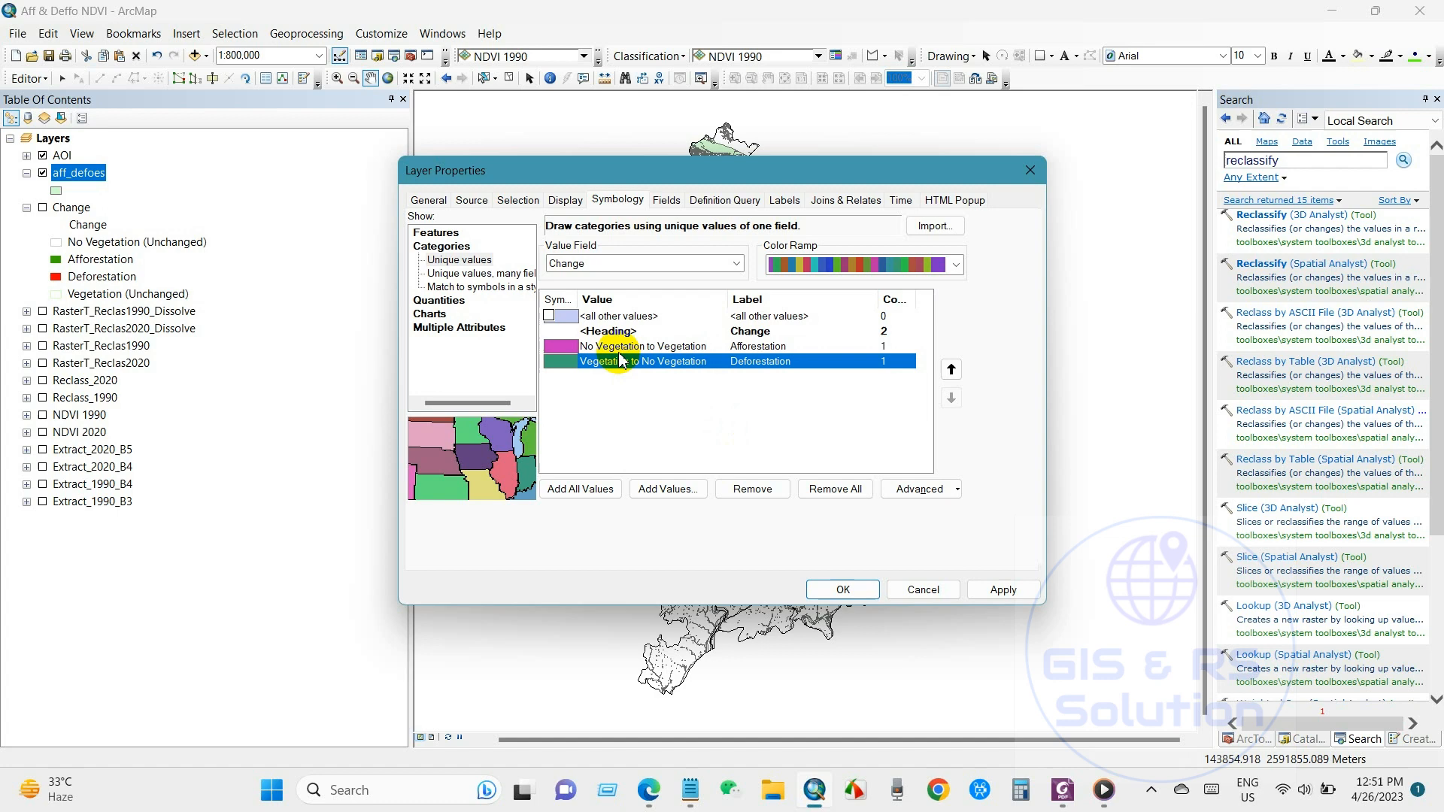
Give the Afforestation class symbol a dark green fill and a matching dark green outline
double_click(557, 352)
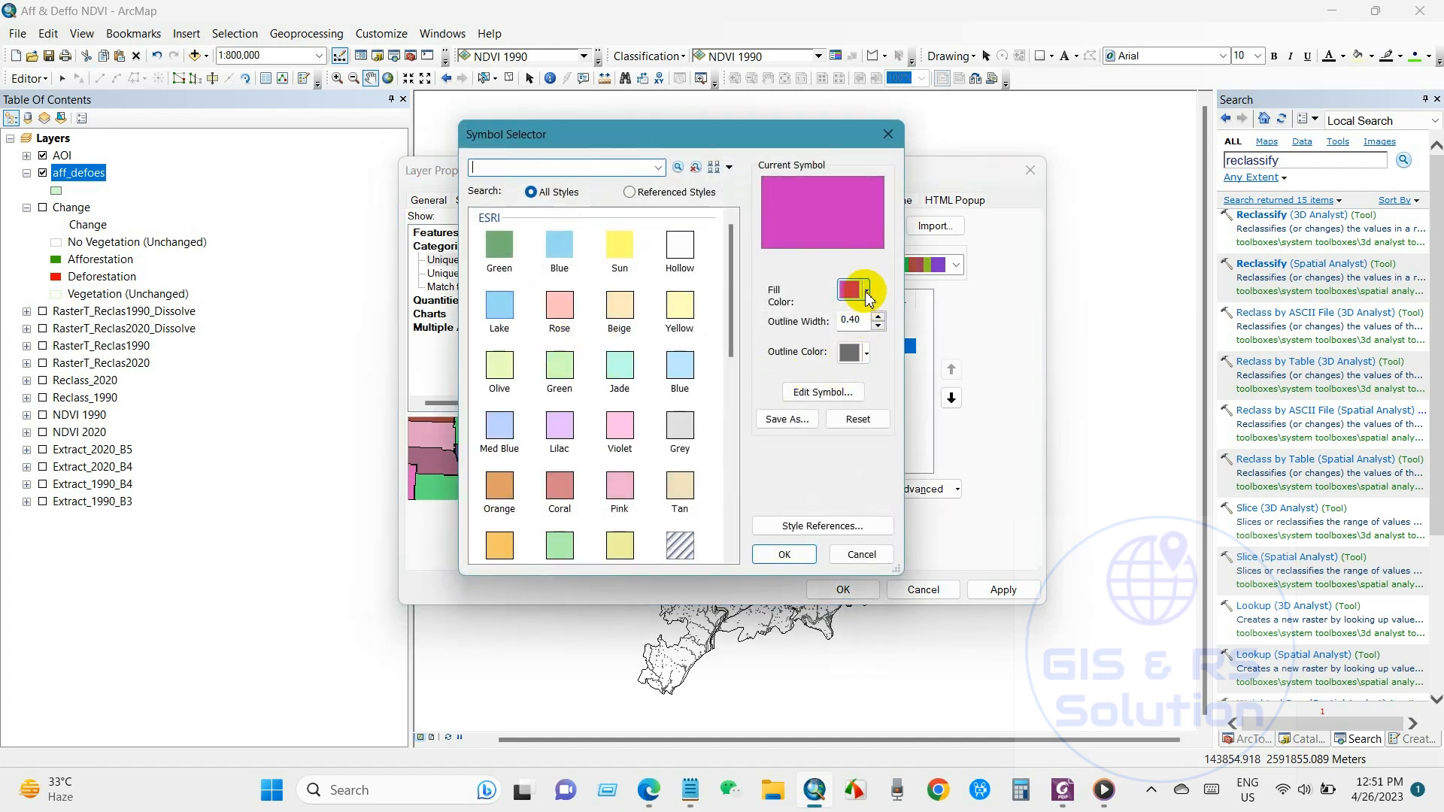
click(867, 295)
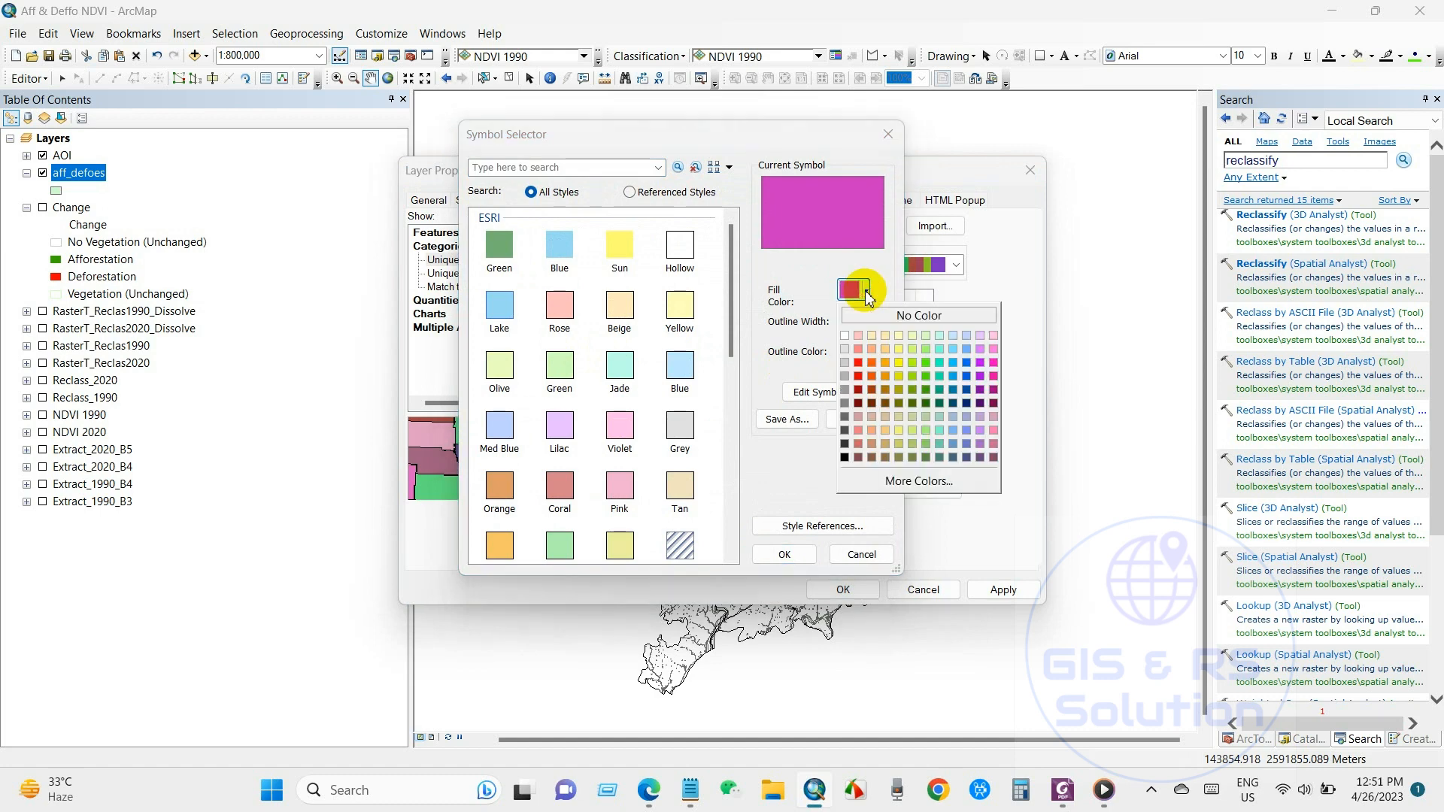
click(925, 392)
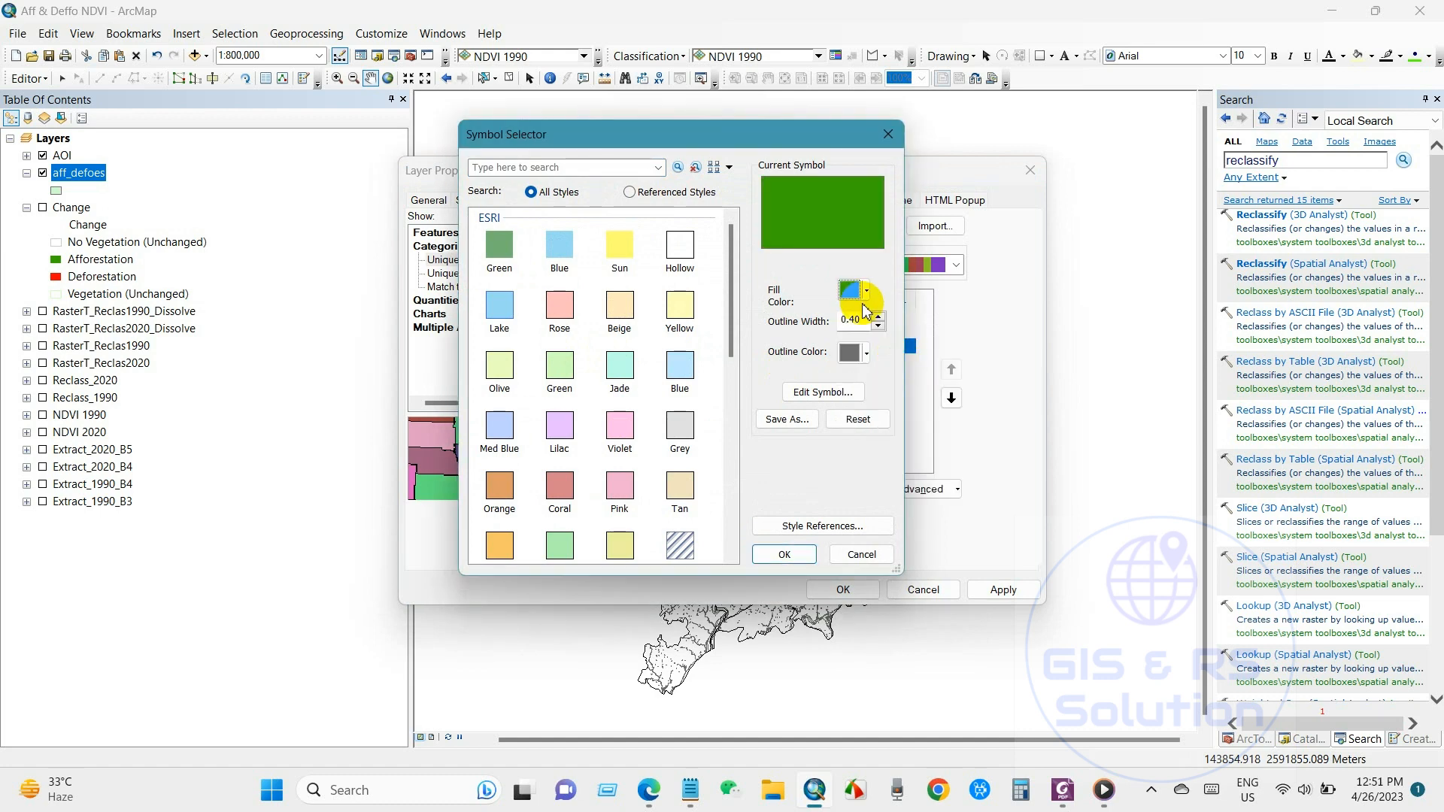
click(866, 355)
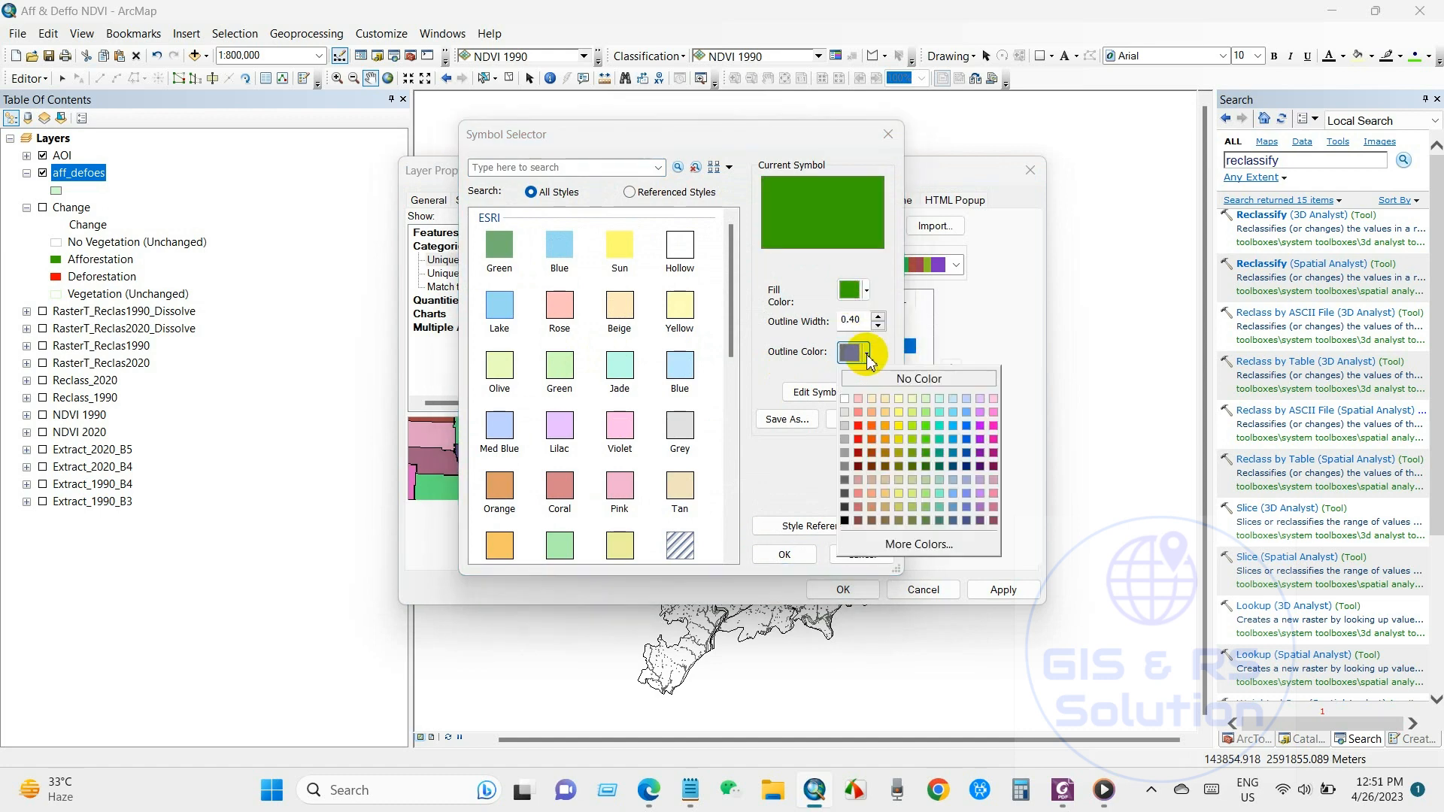
click(927, 450)
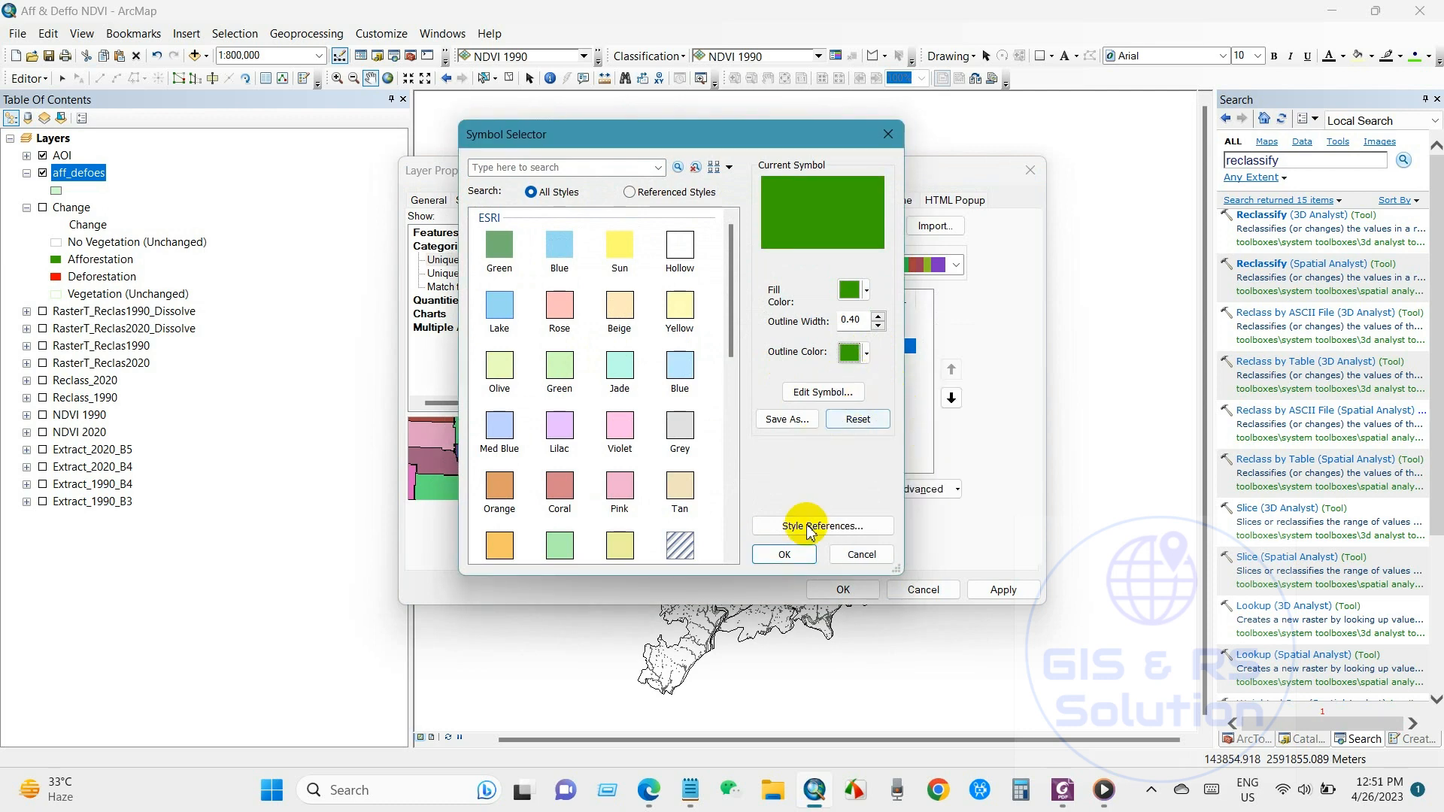
click(788, 554)
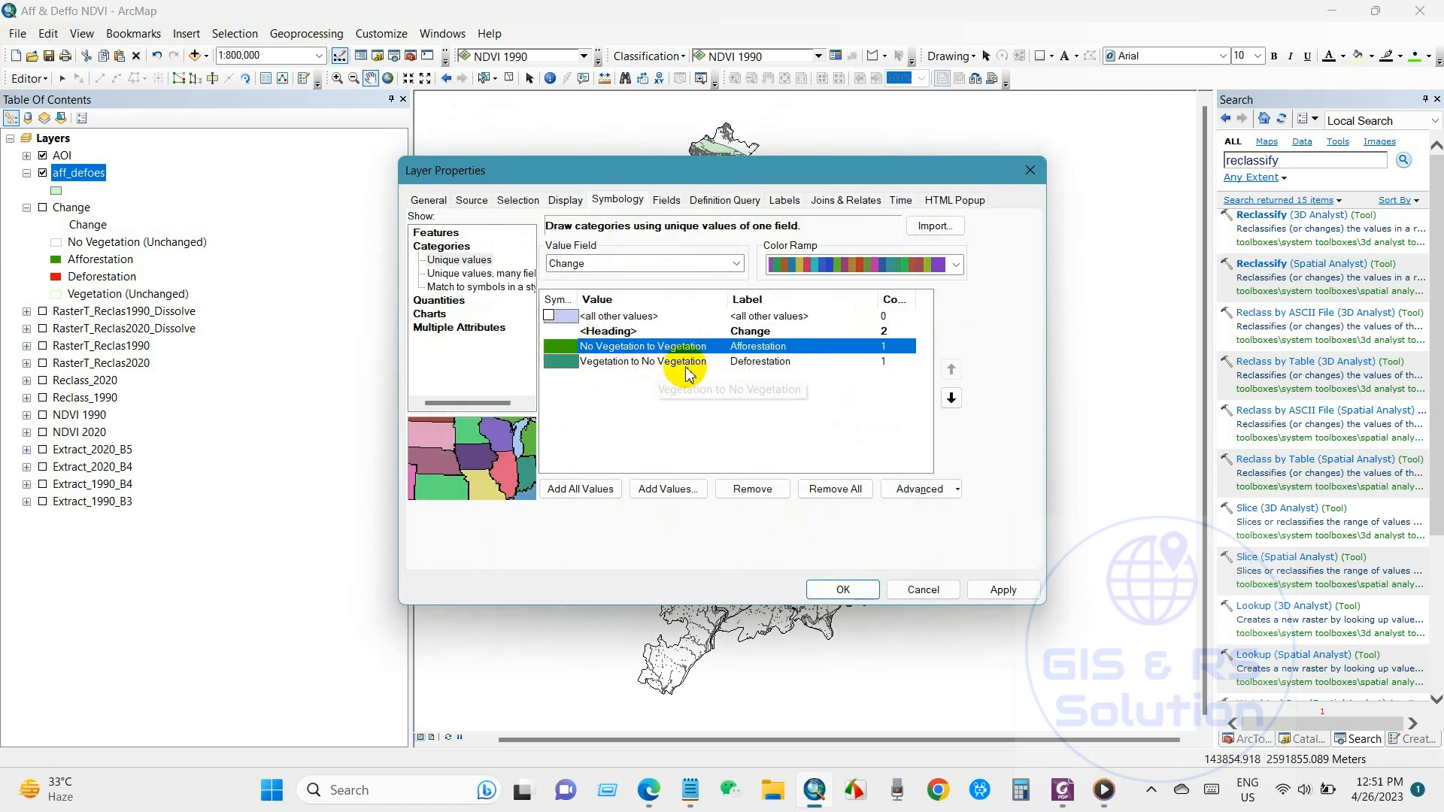
Give the Deforestation class a red fill and red outline, and apply the symbology to the aff_defoes layer
double_click(574, 371)
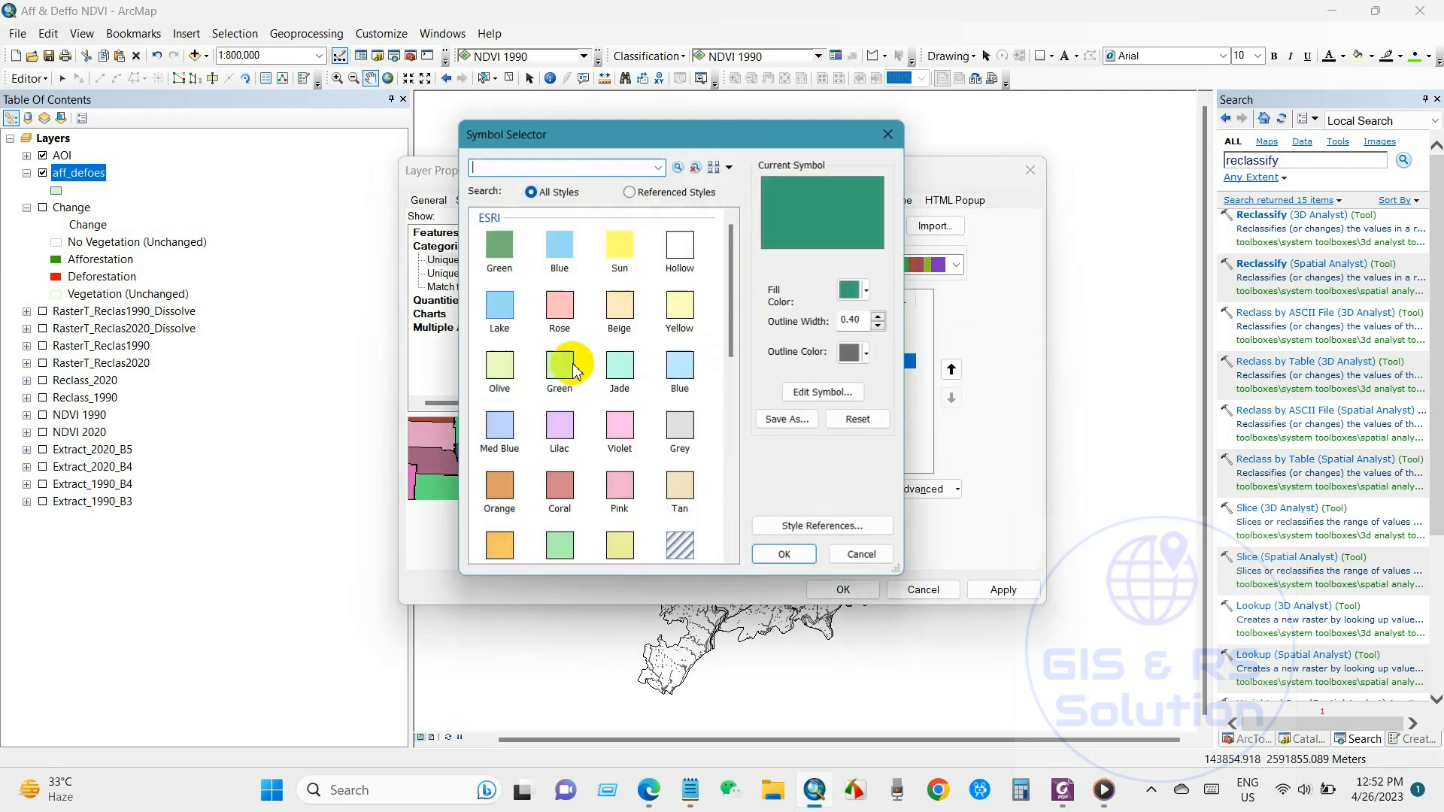
click(869, 296)
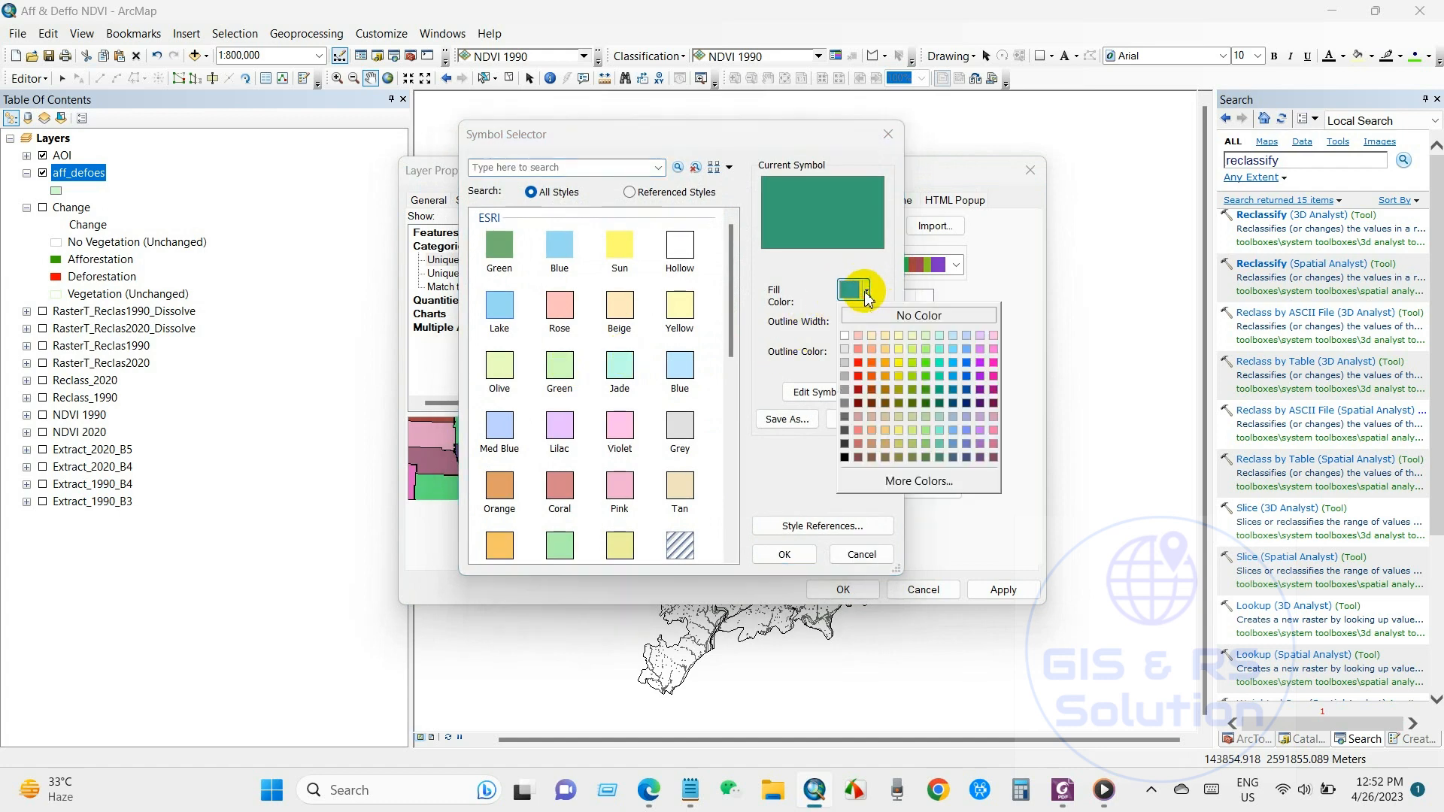
click(860, 349)
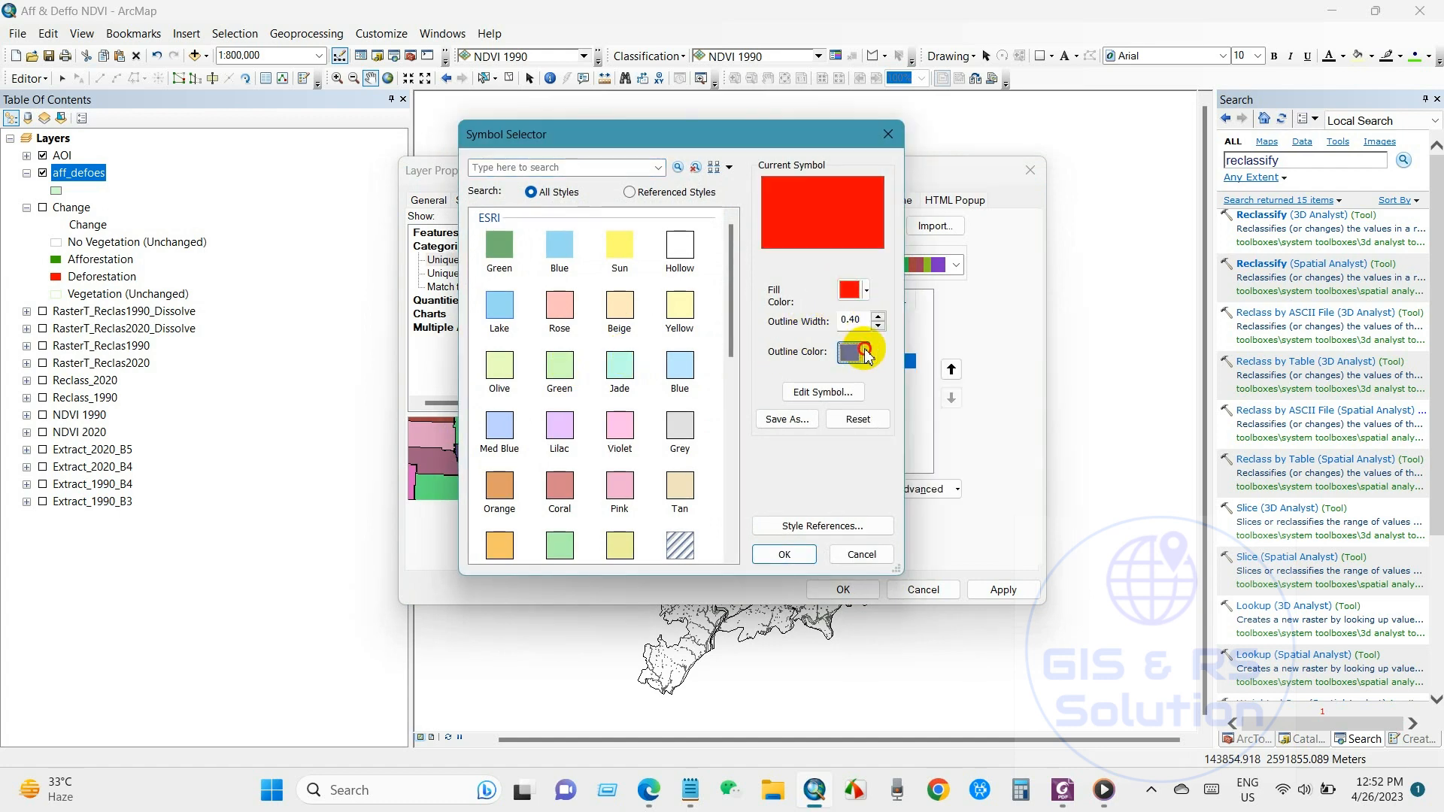
click(864, 353)
click(862, 434)
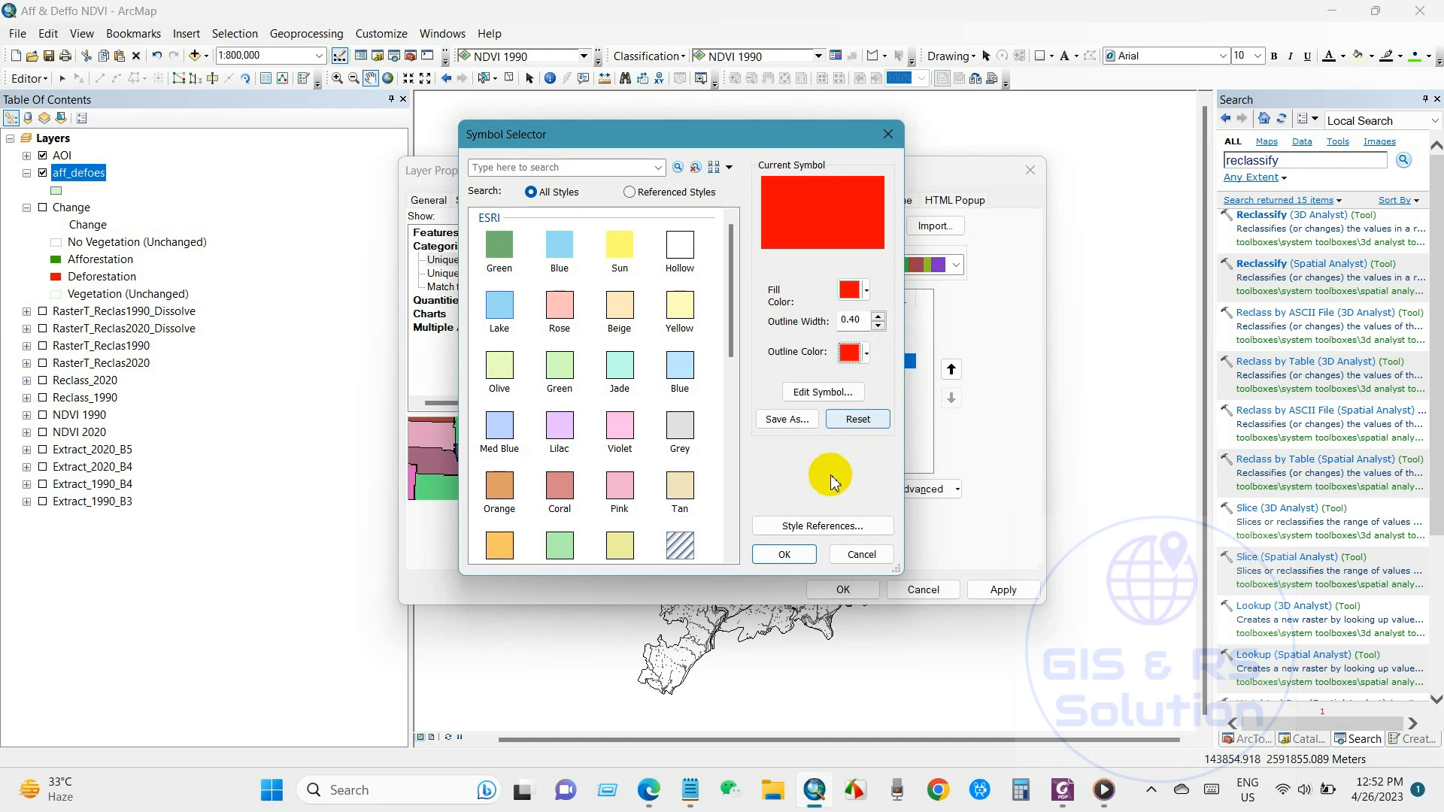
click(784, 555)
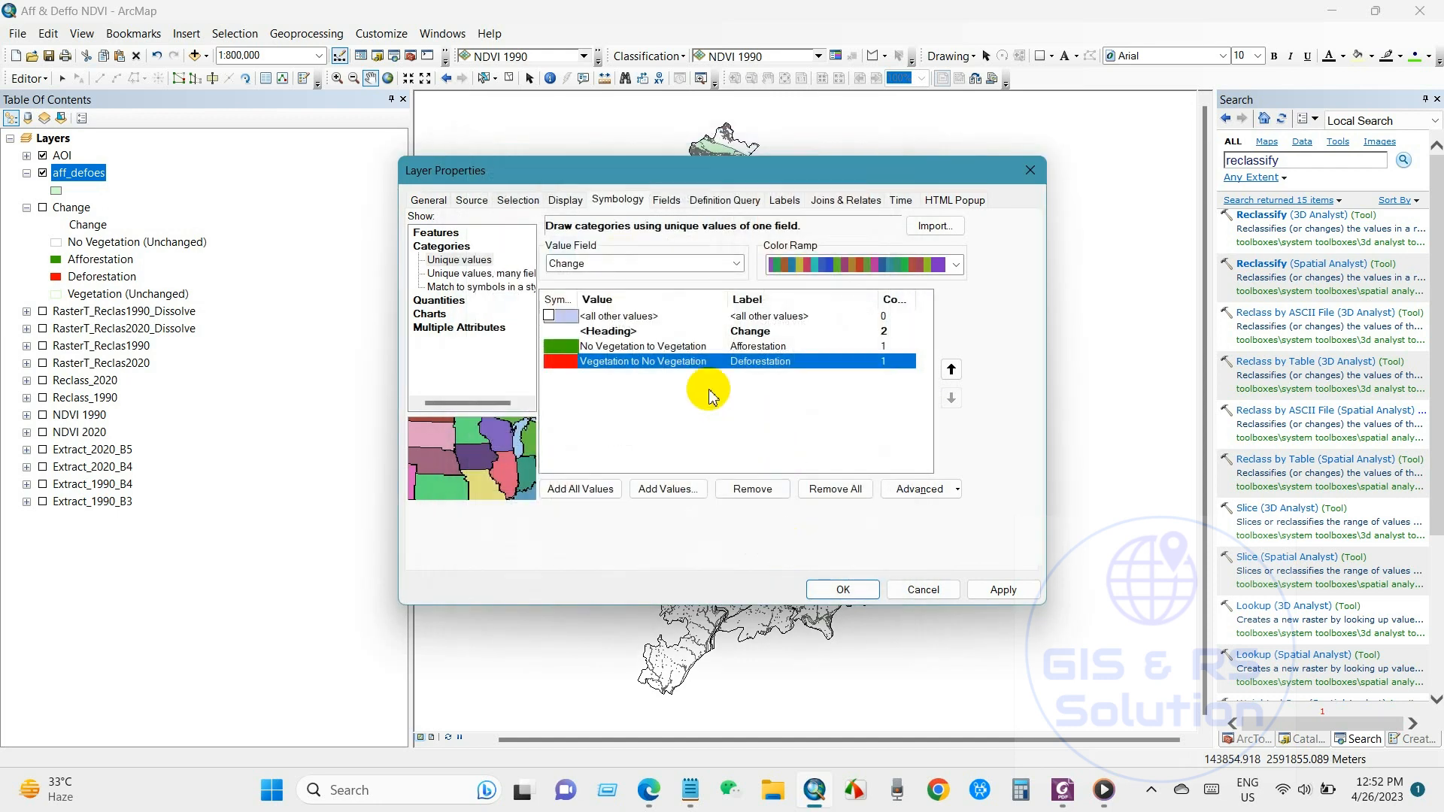
click(842, 589)
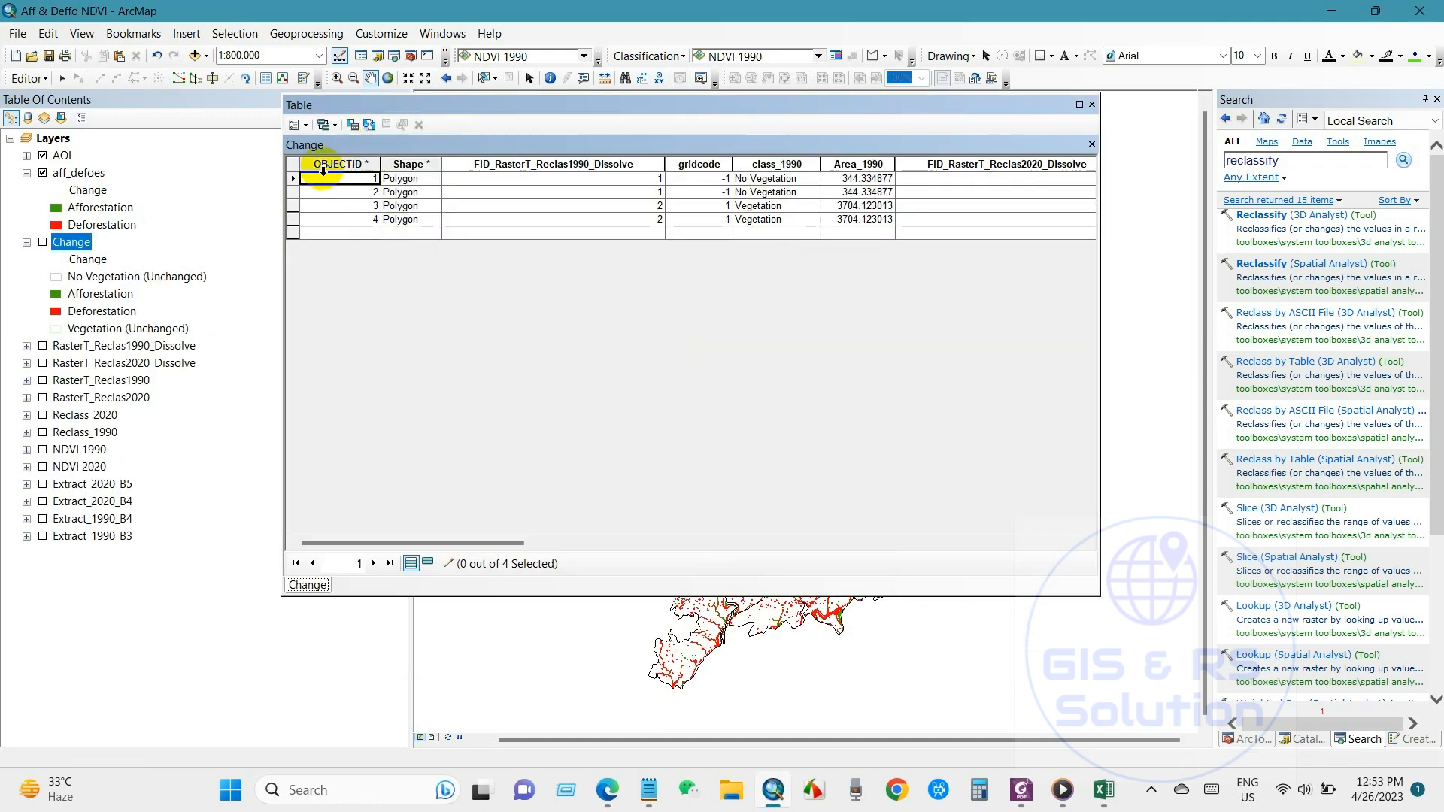
Select all four records in the Change layer's attribute table and copy them
drag(293, 178, 292, 219)
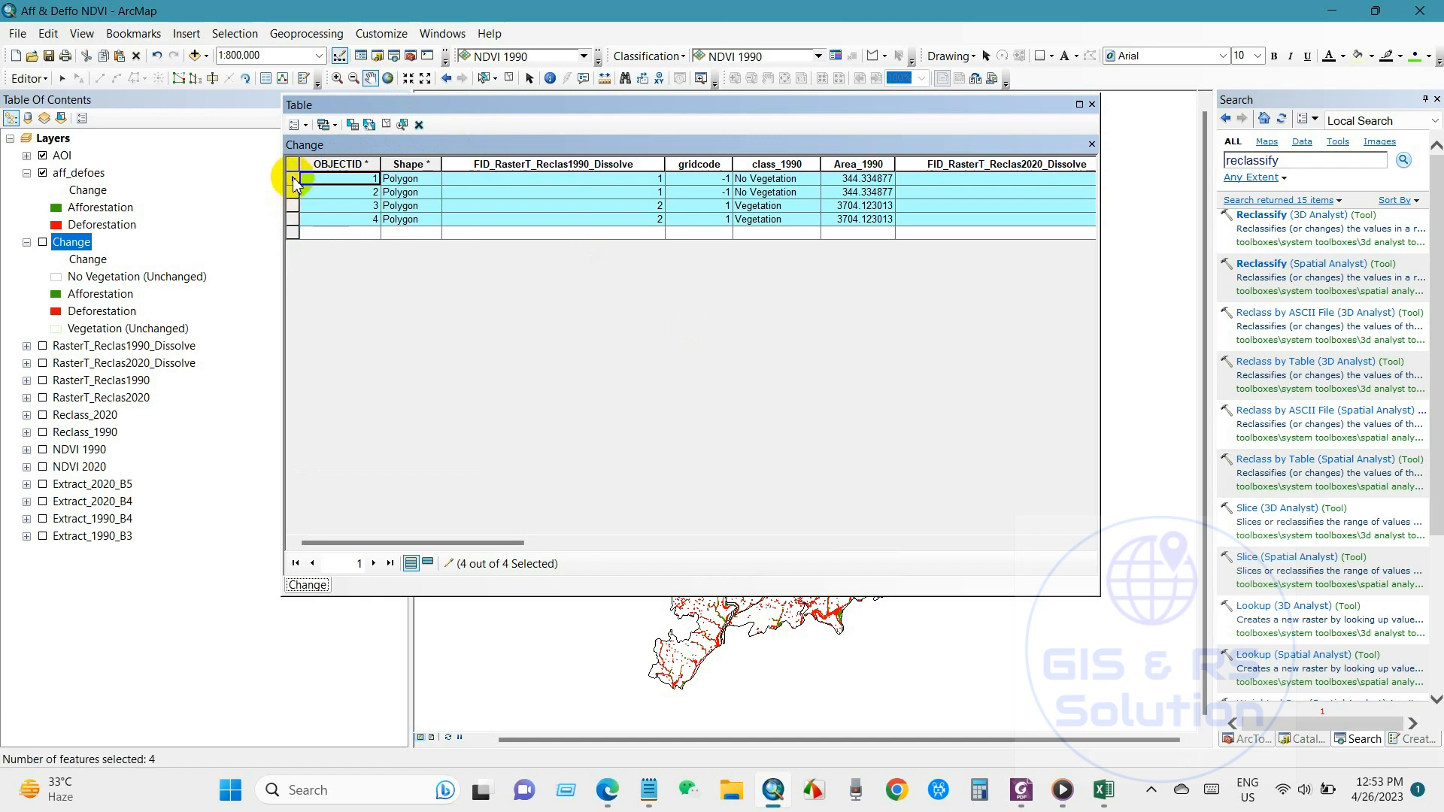
right_click(293, 183)
click(354, 371)
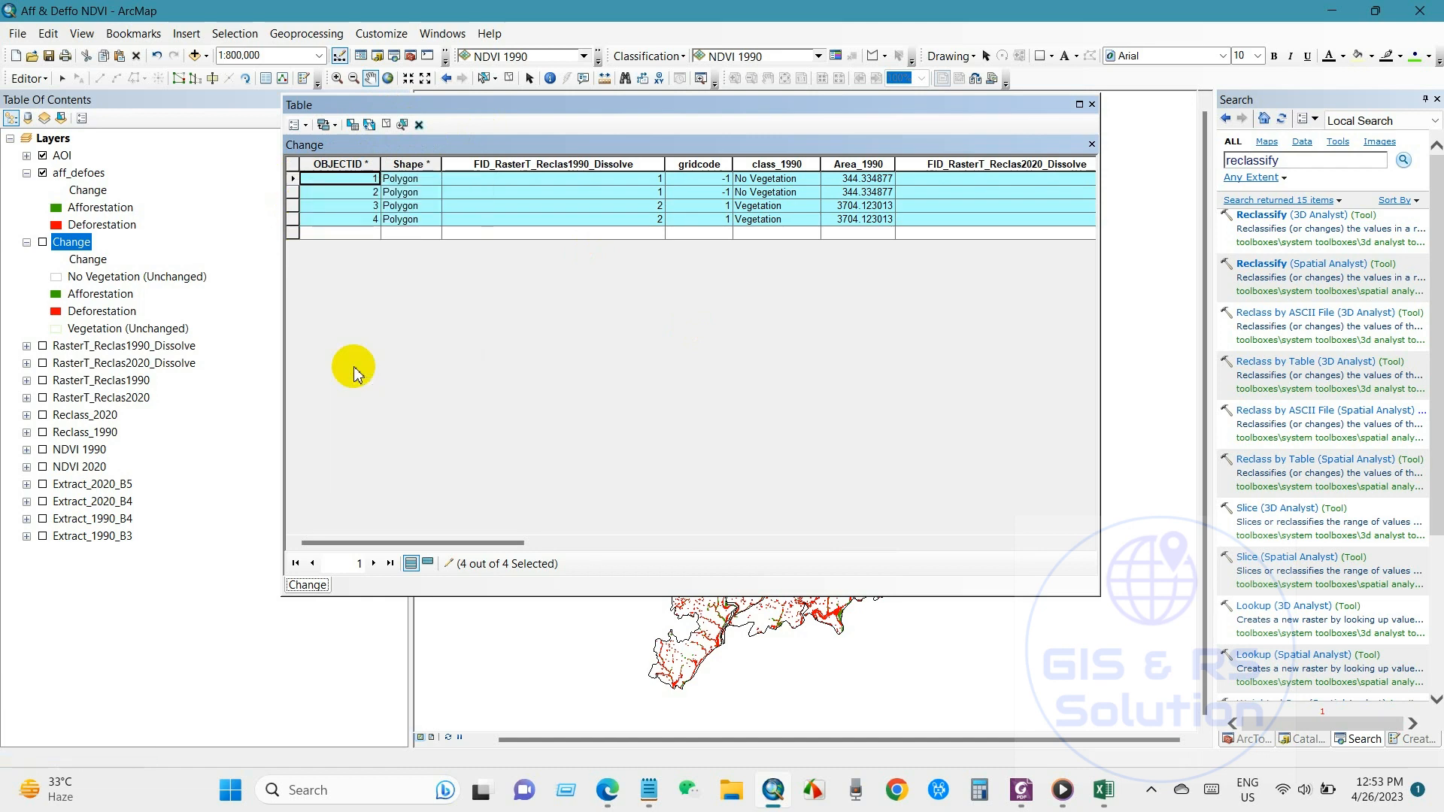
Switch to the blank Excel workbook Book1 and paste the copied Change records starting at cell A1
click(1103, 790)
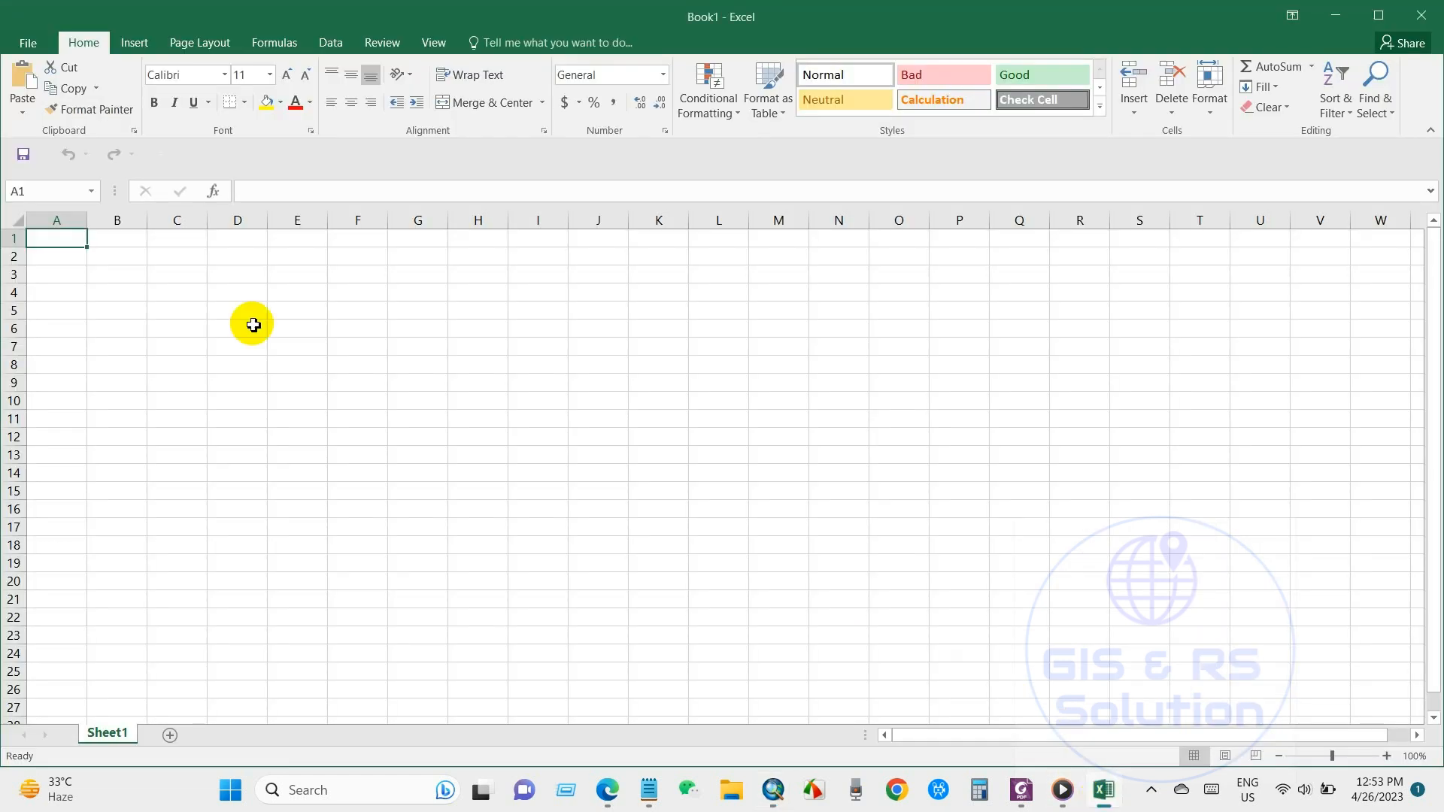
right_click(68, 242)
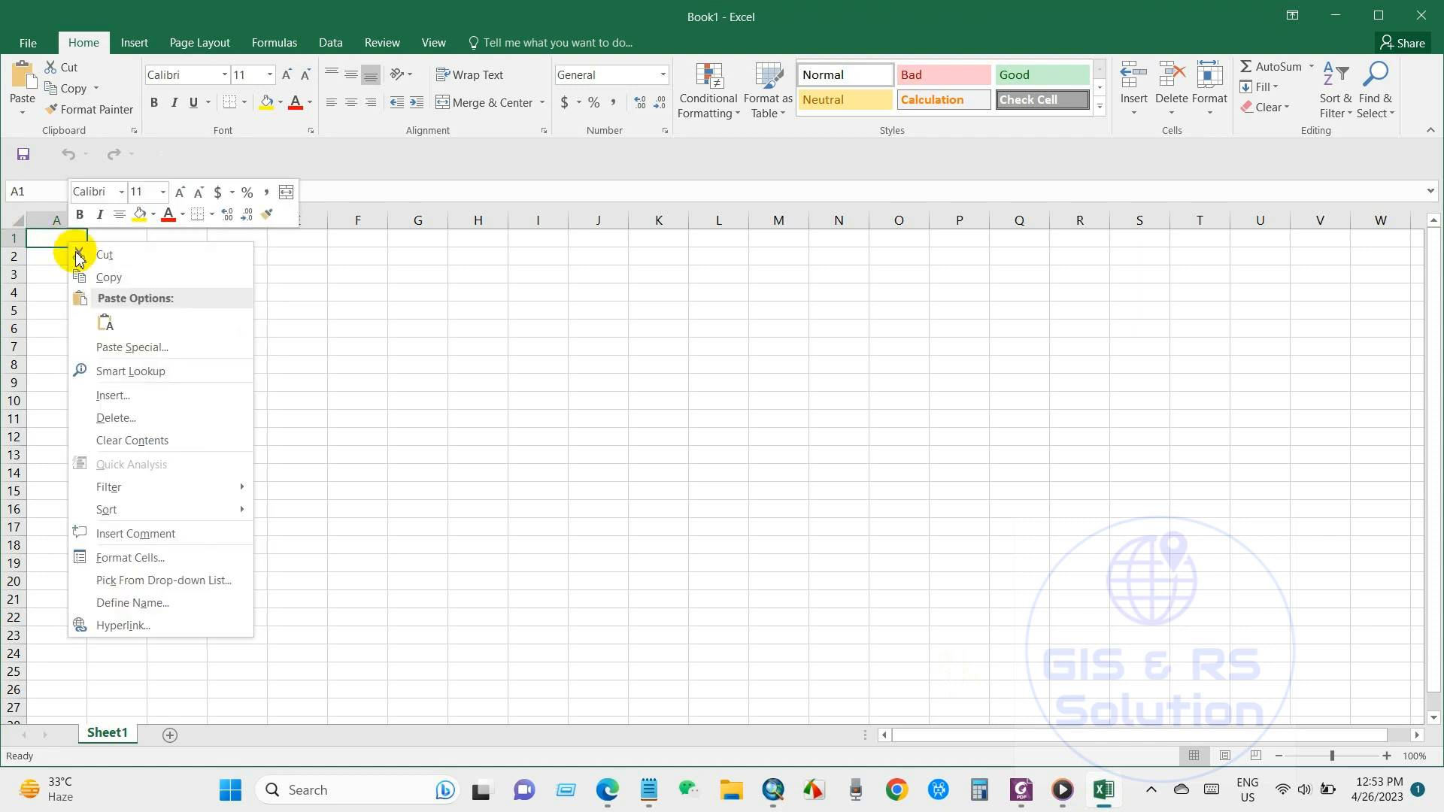
click(103, 319)
click(286, 399)
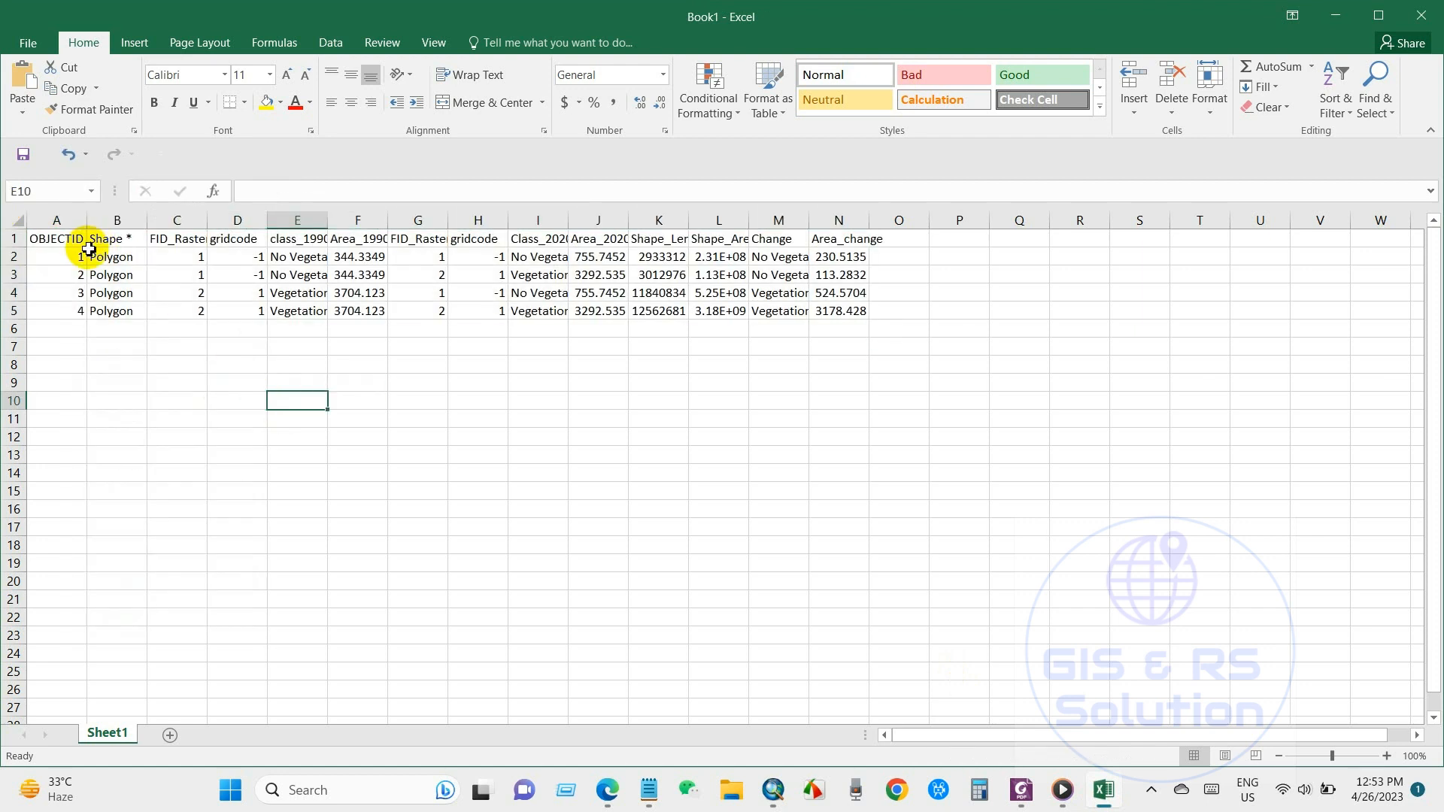
Delete columns A through L, keeping only Change and Area_change, and autofit the Change column's width
drag(72, 221, 717, 222)
right_click(718, 221)
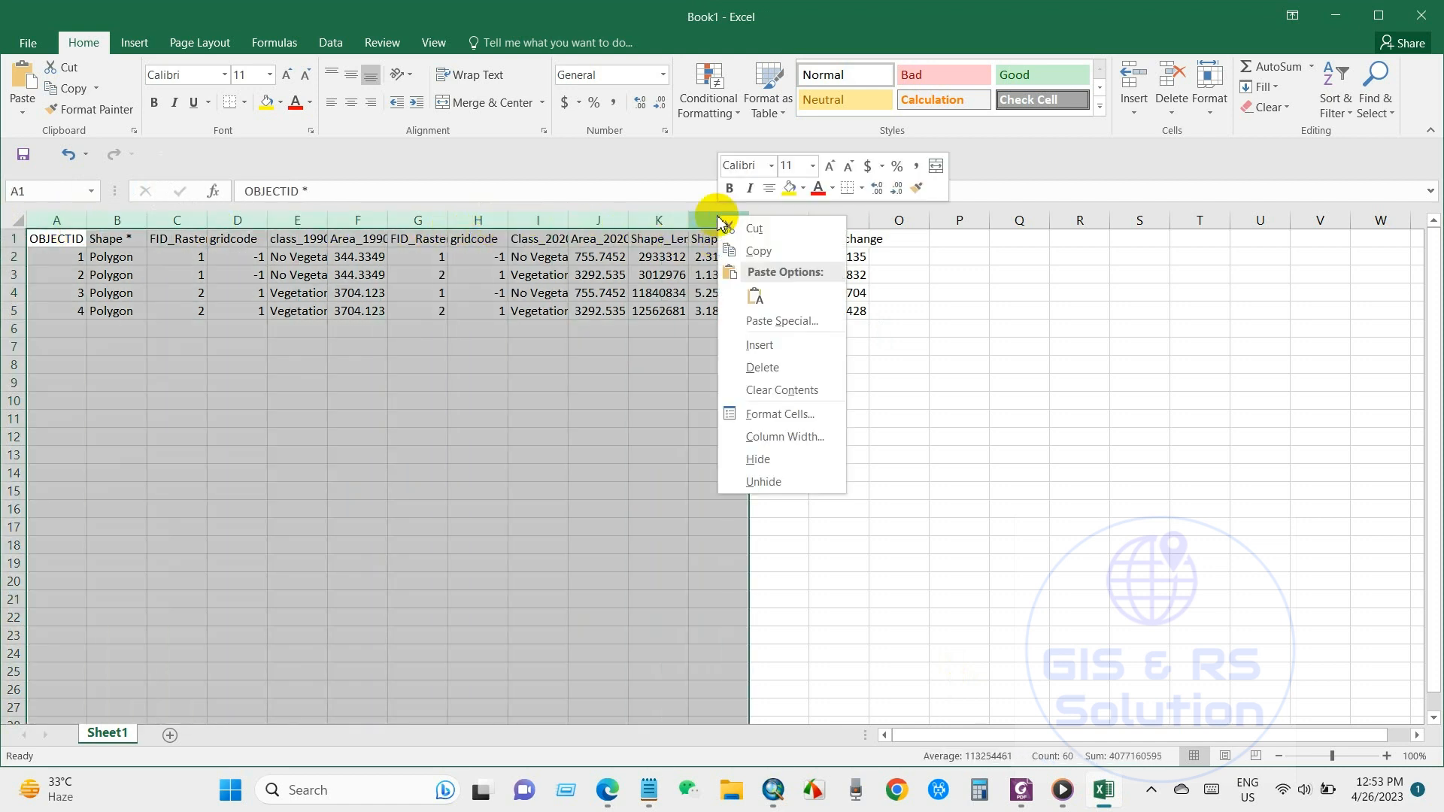
click(760, 367)
click(435, 367)
double_click(86, 219)
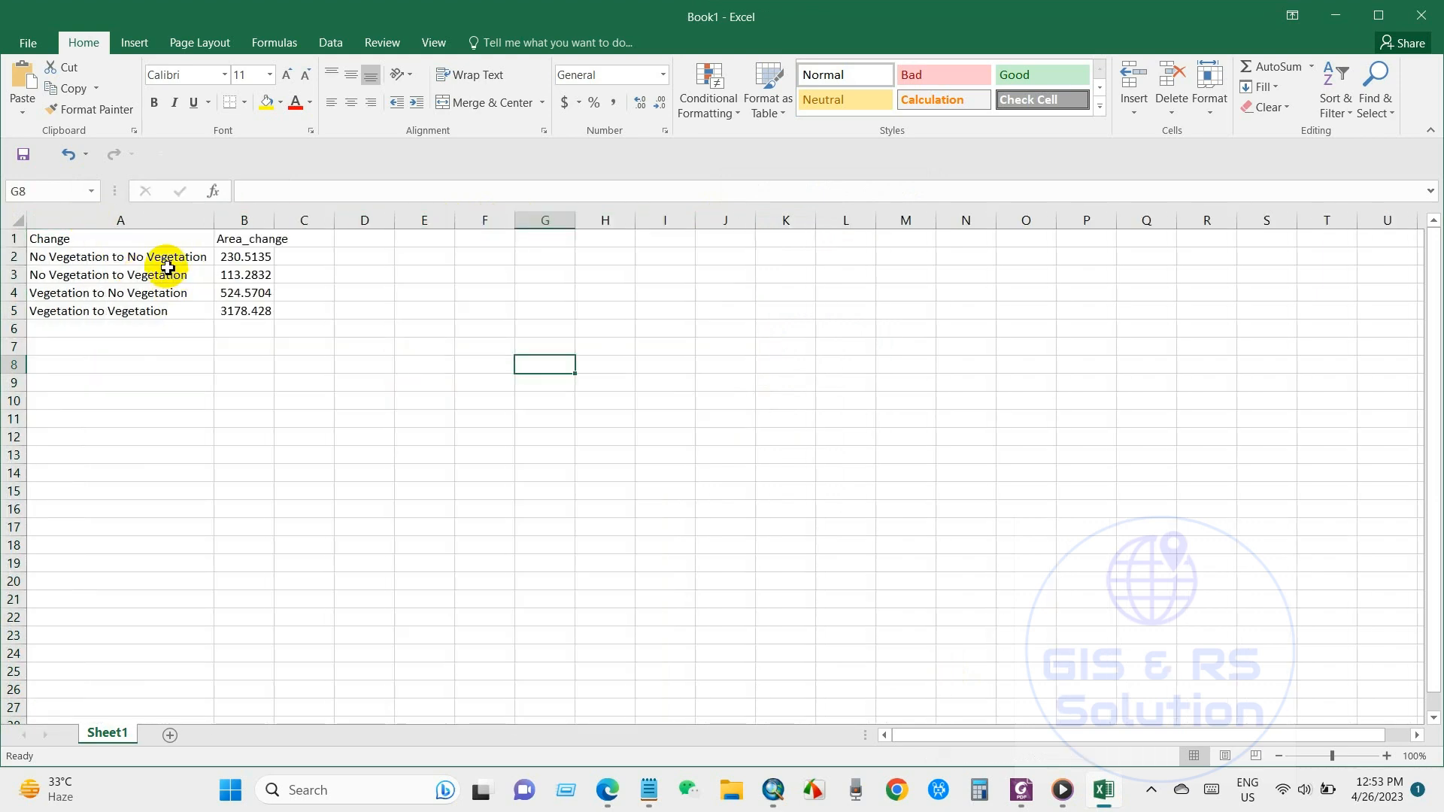
Change the label in cell A2 to "No Vegetation (Unchanged)"
click(140, 260)
double_click(128, 259)
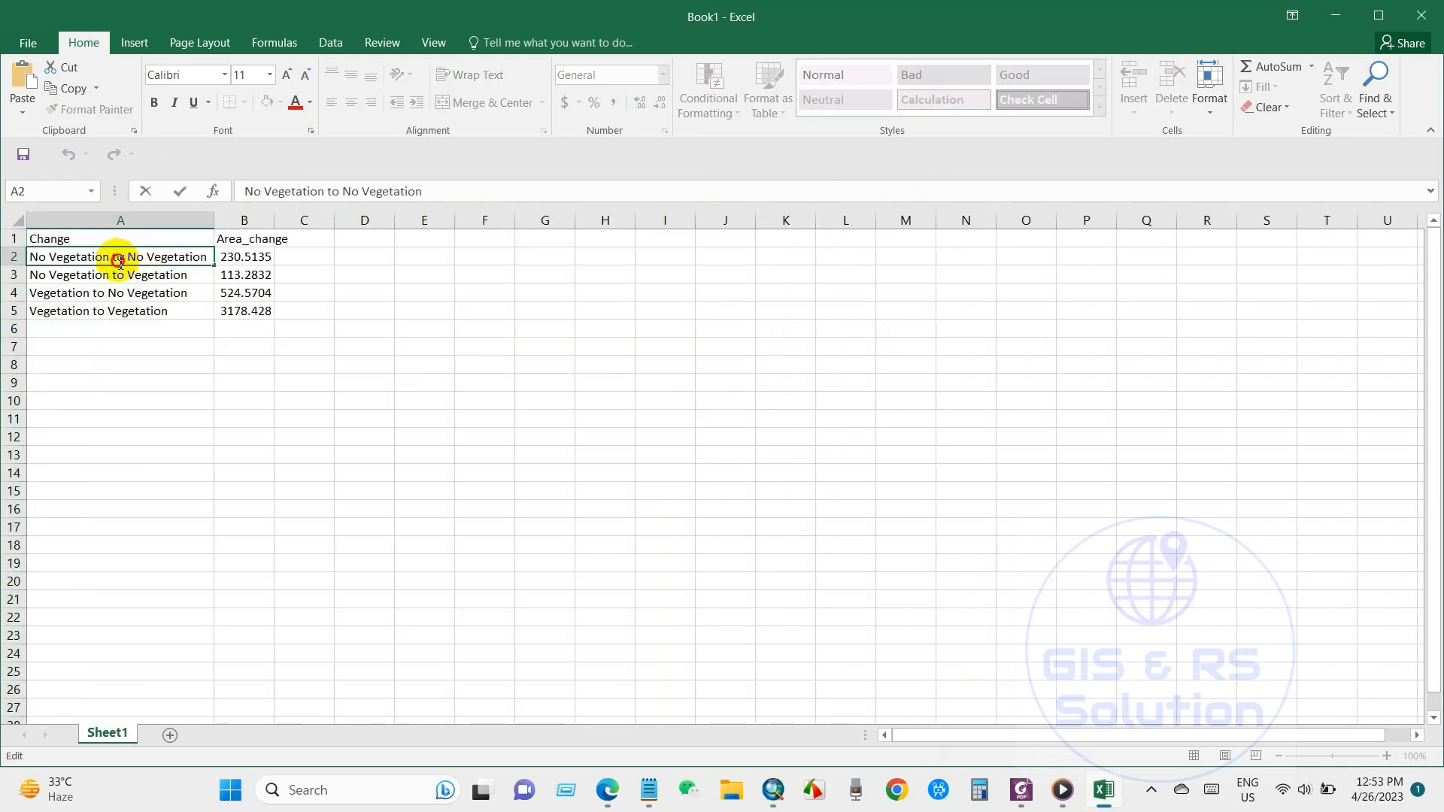
drag(121, 262, 10, 258)
key(BackSpace)
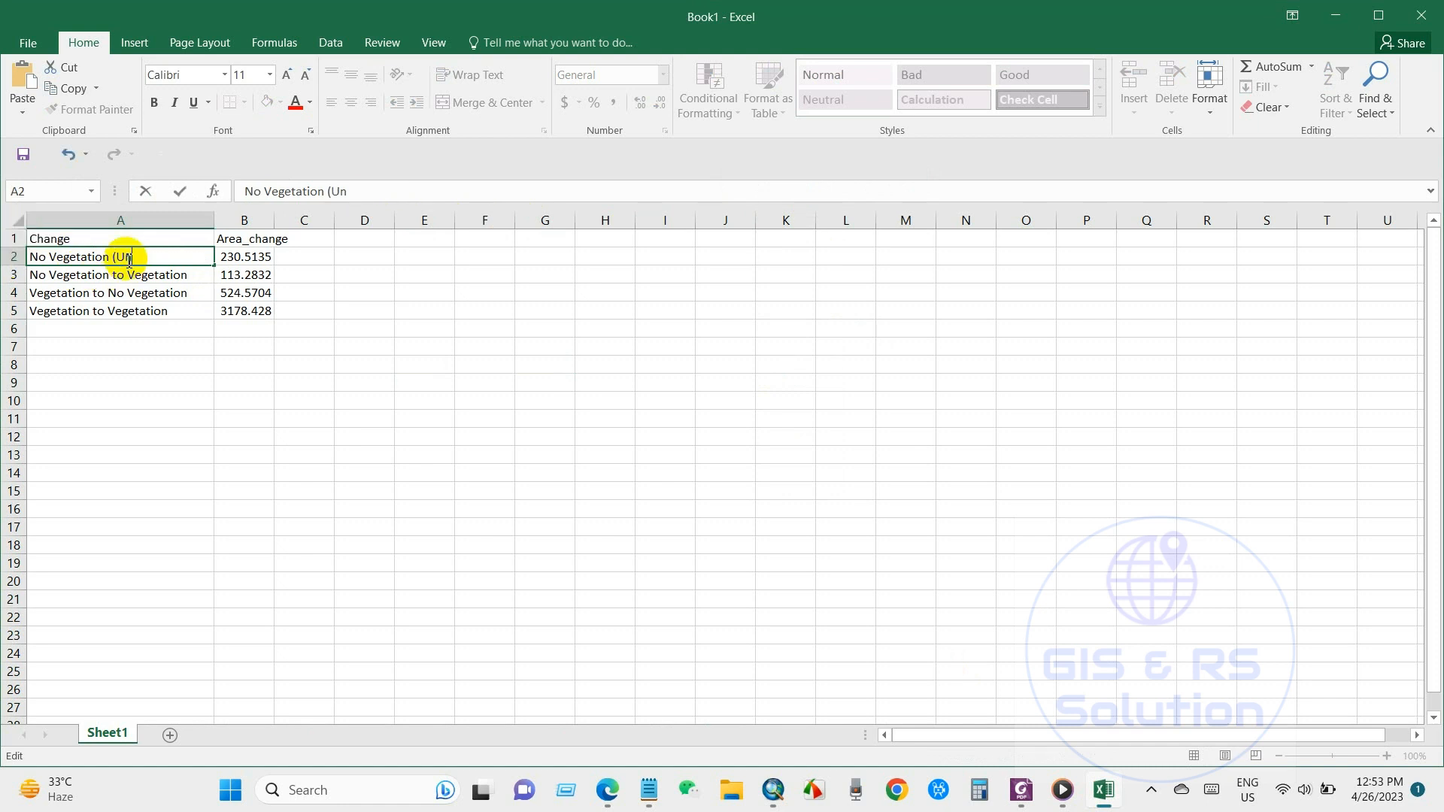
text((Unchanged))
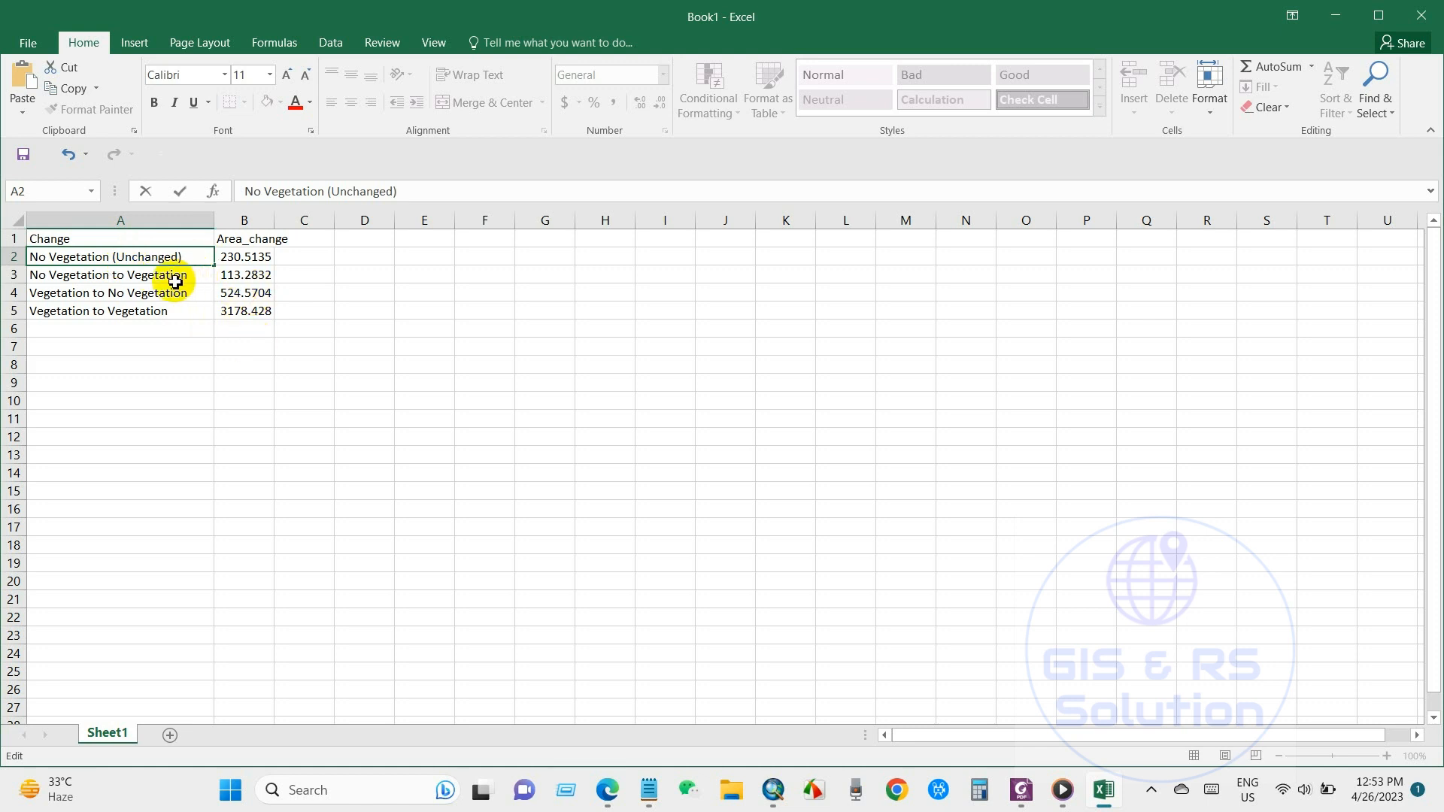
Replace the label in cell A3 with "Afforestation" and the one in A4 with "Deforestation"
click(92, 278)
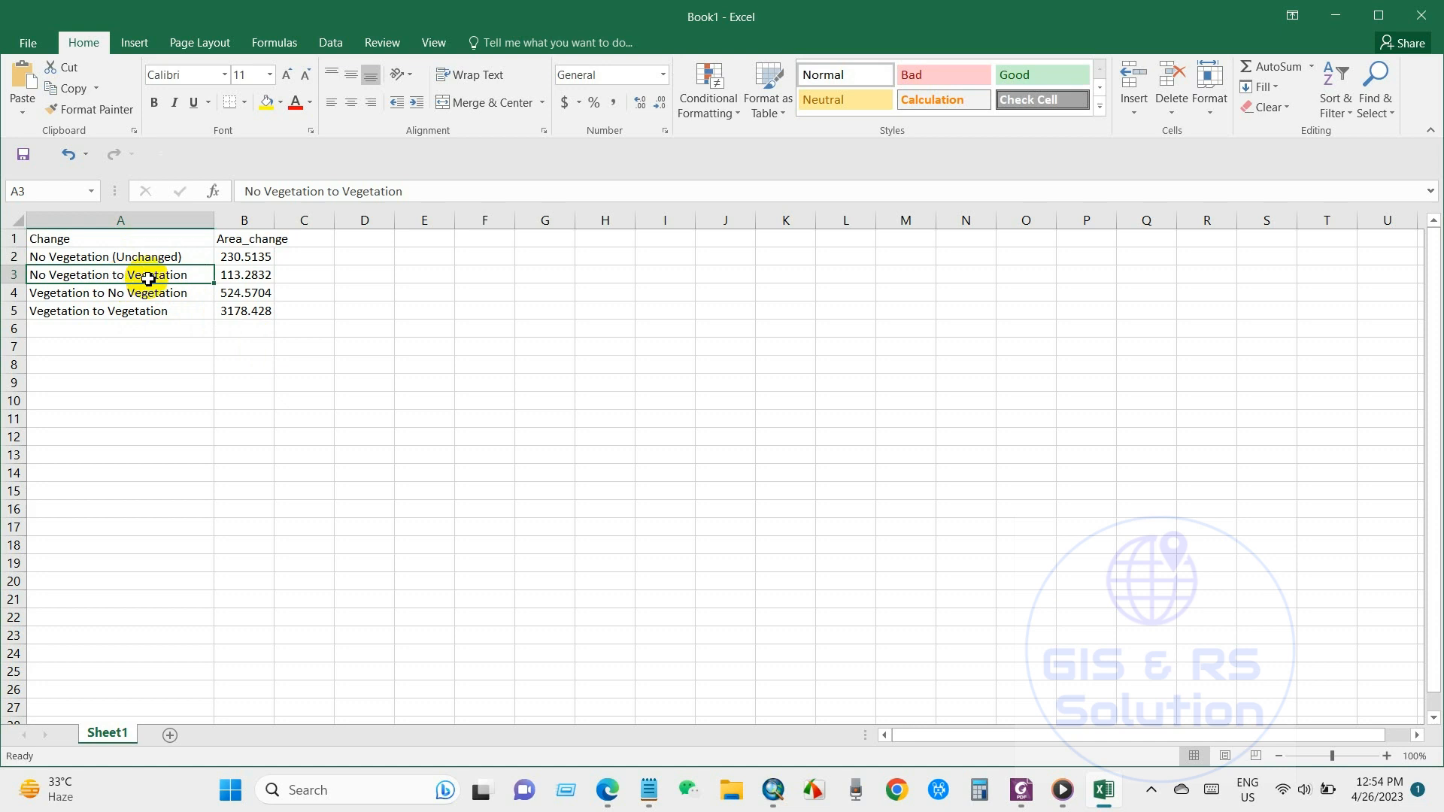
text(Afforestation)
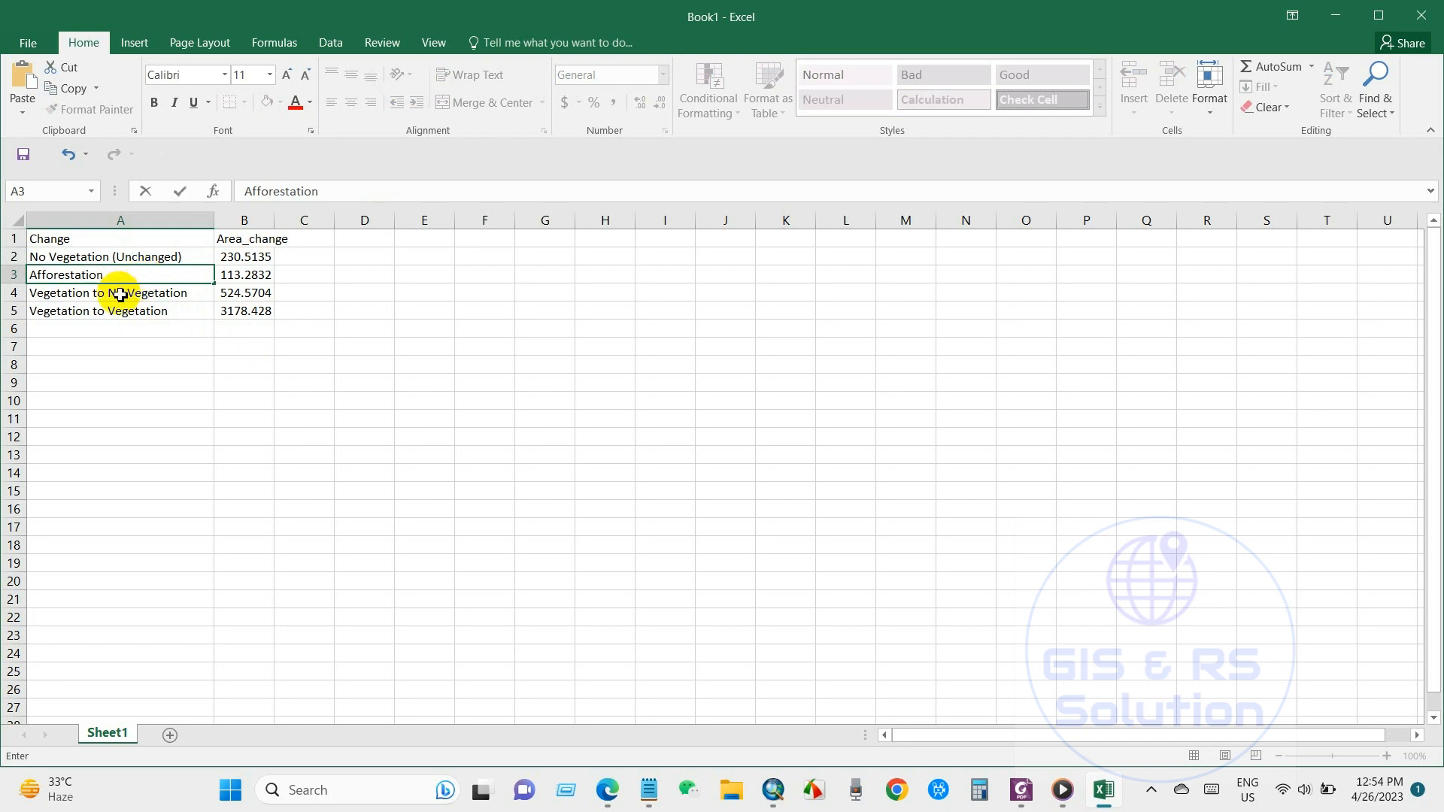
click(121, 294)
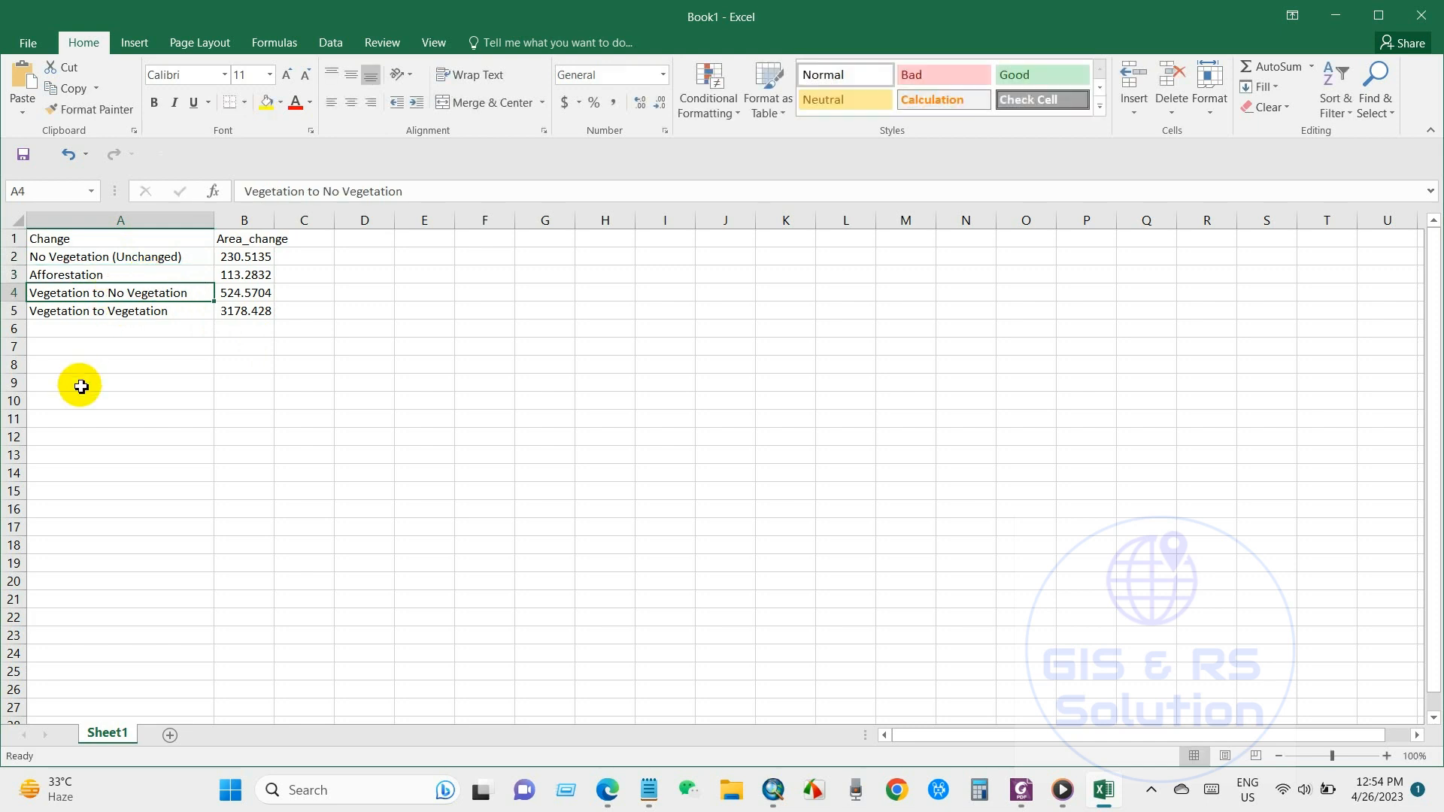
text(Deforesta)
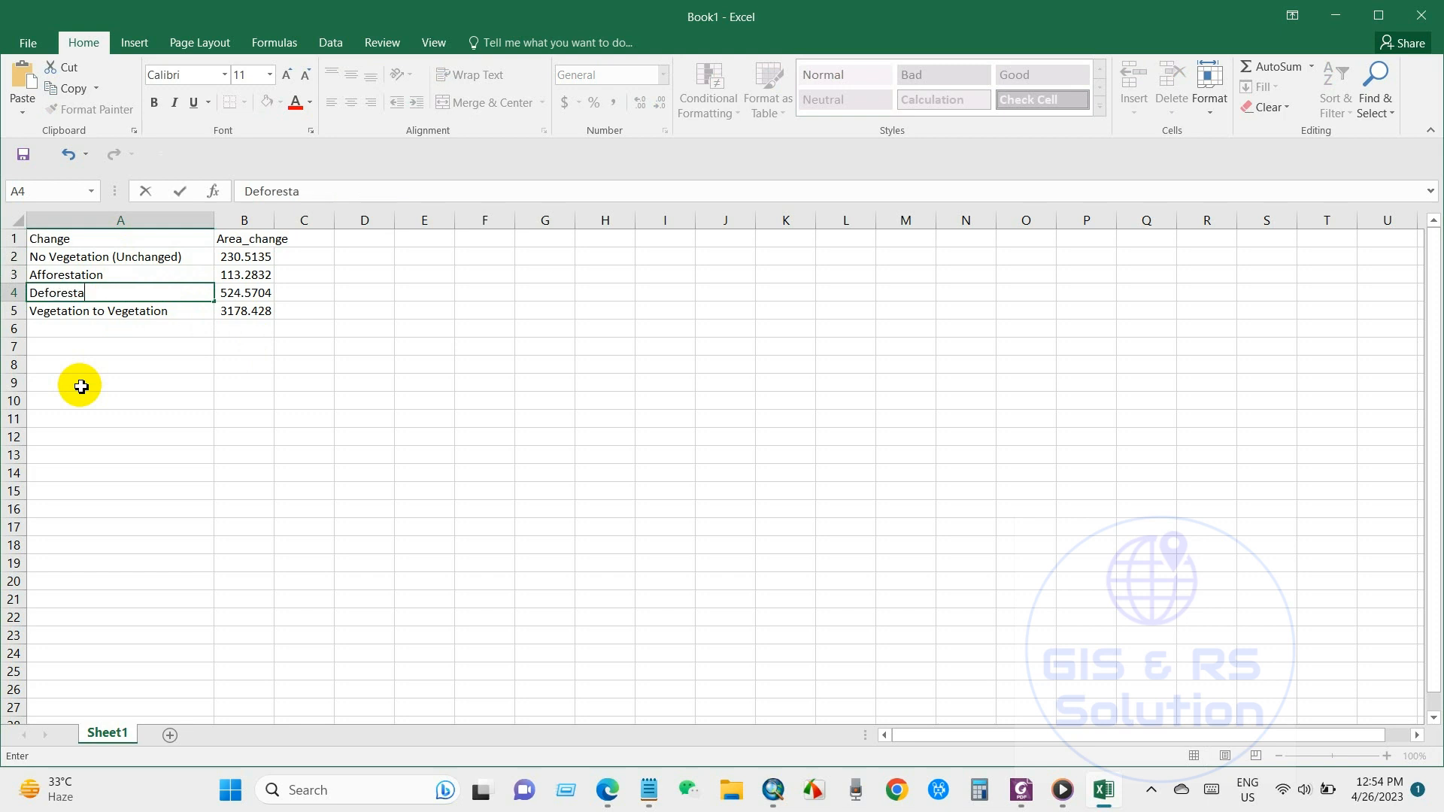
text(tion)
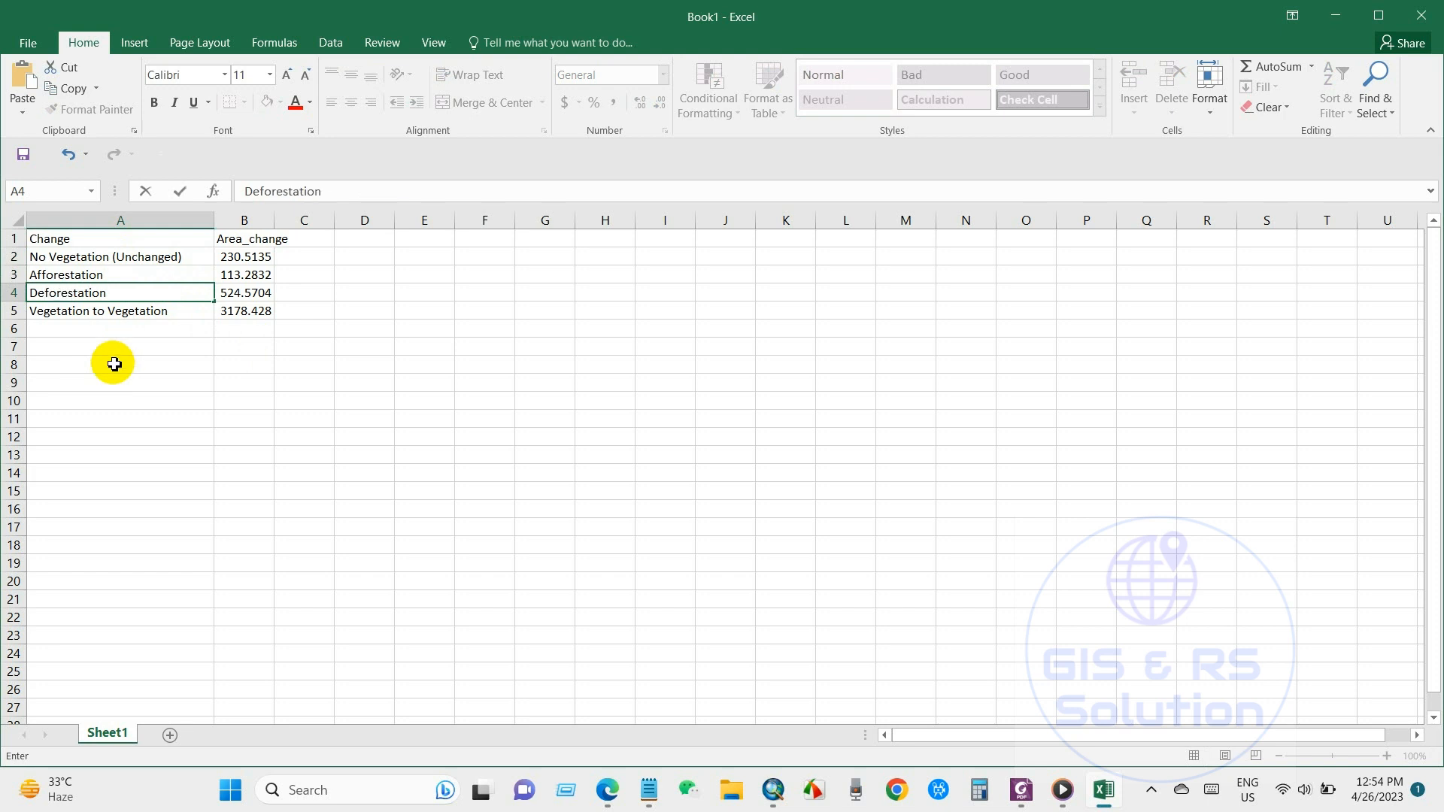
Change the label in cell A5 to "Vegetation (Unchanged)"
click(115, 315)
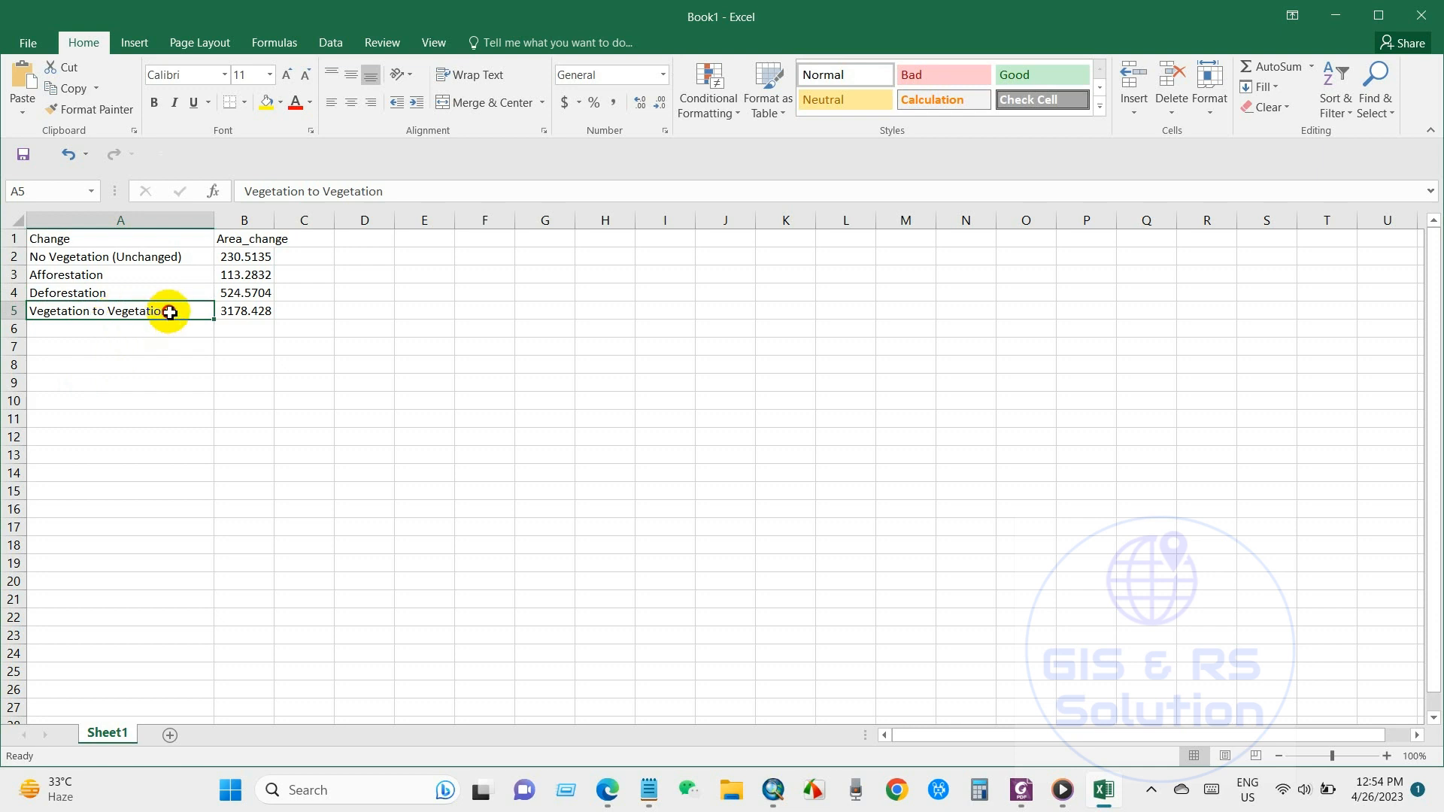
drag(174, 316, 111, 314)
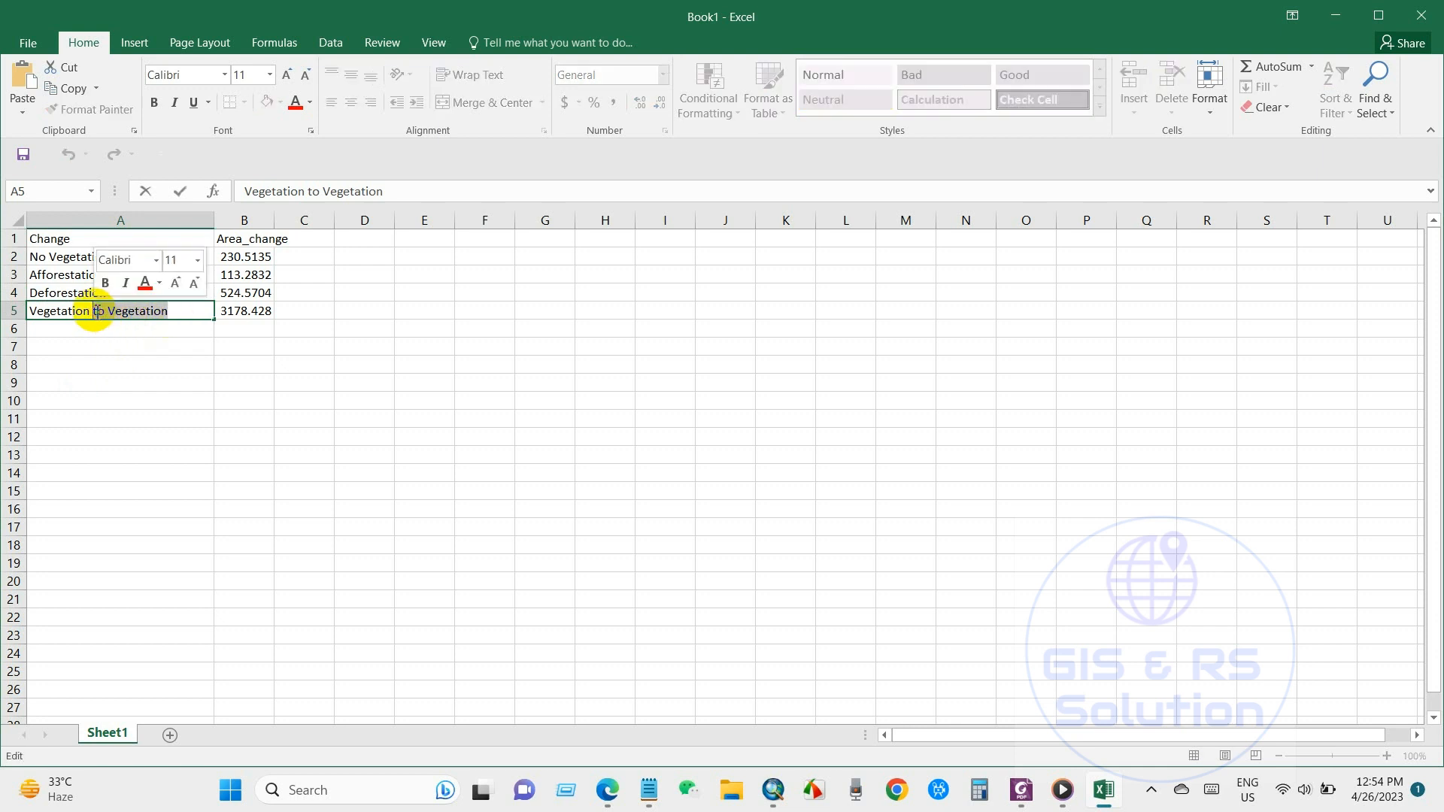
key(BackSpace)
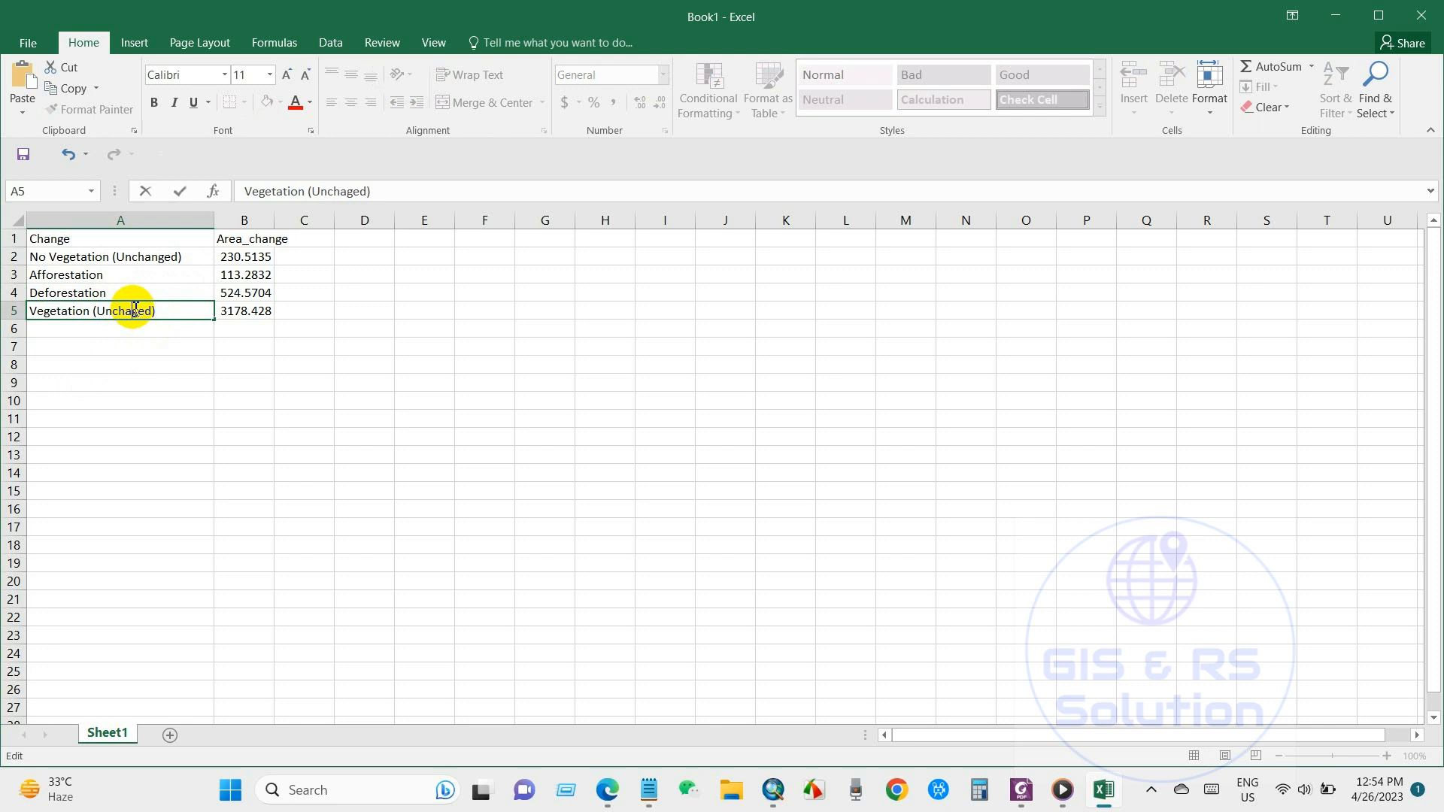
text(n)
click(149, 352)
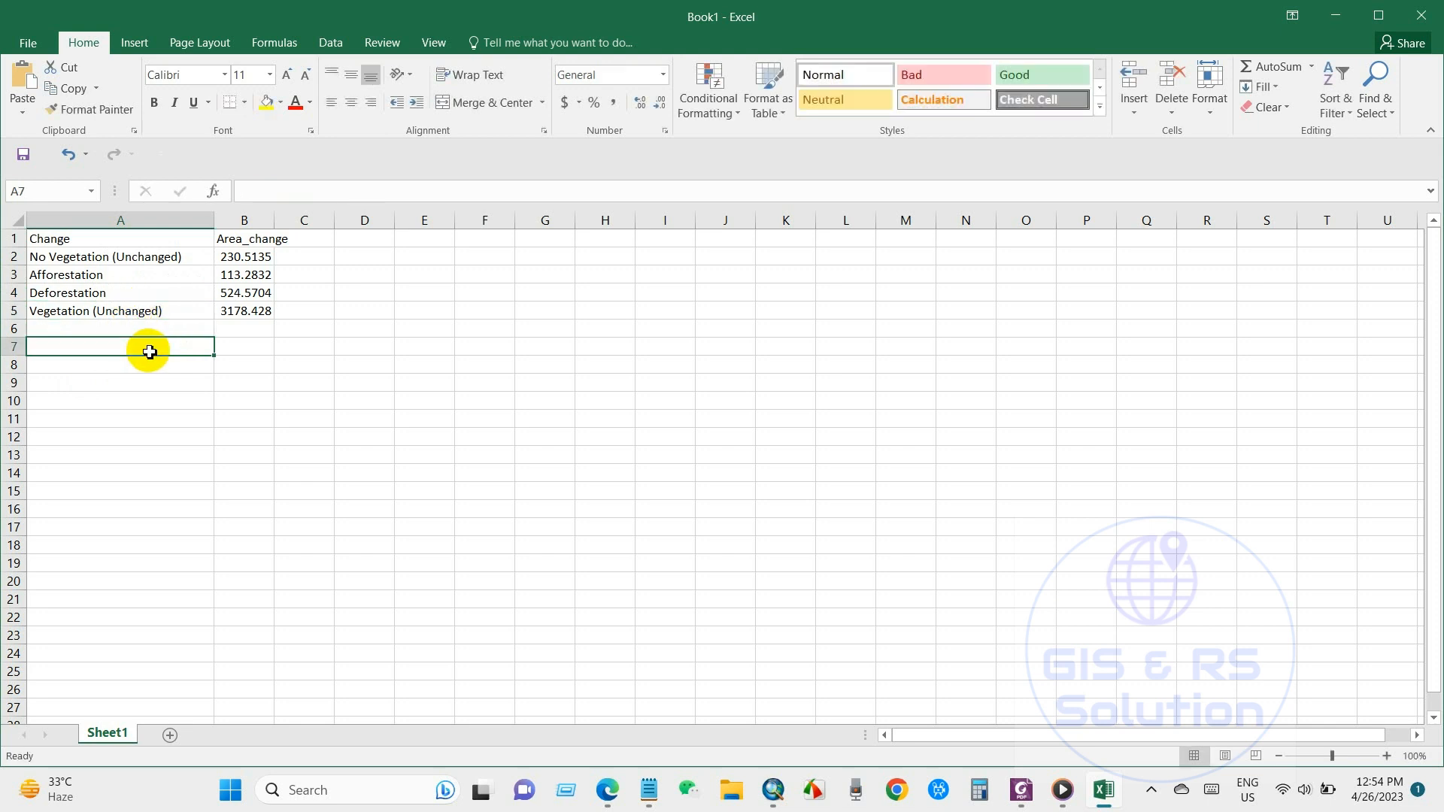
Autofit the width of the Area_change column to its contents
click(83, 241)
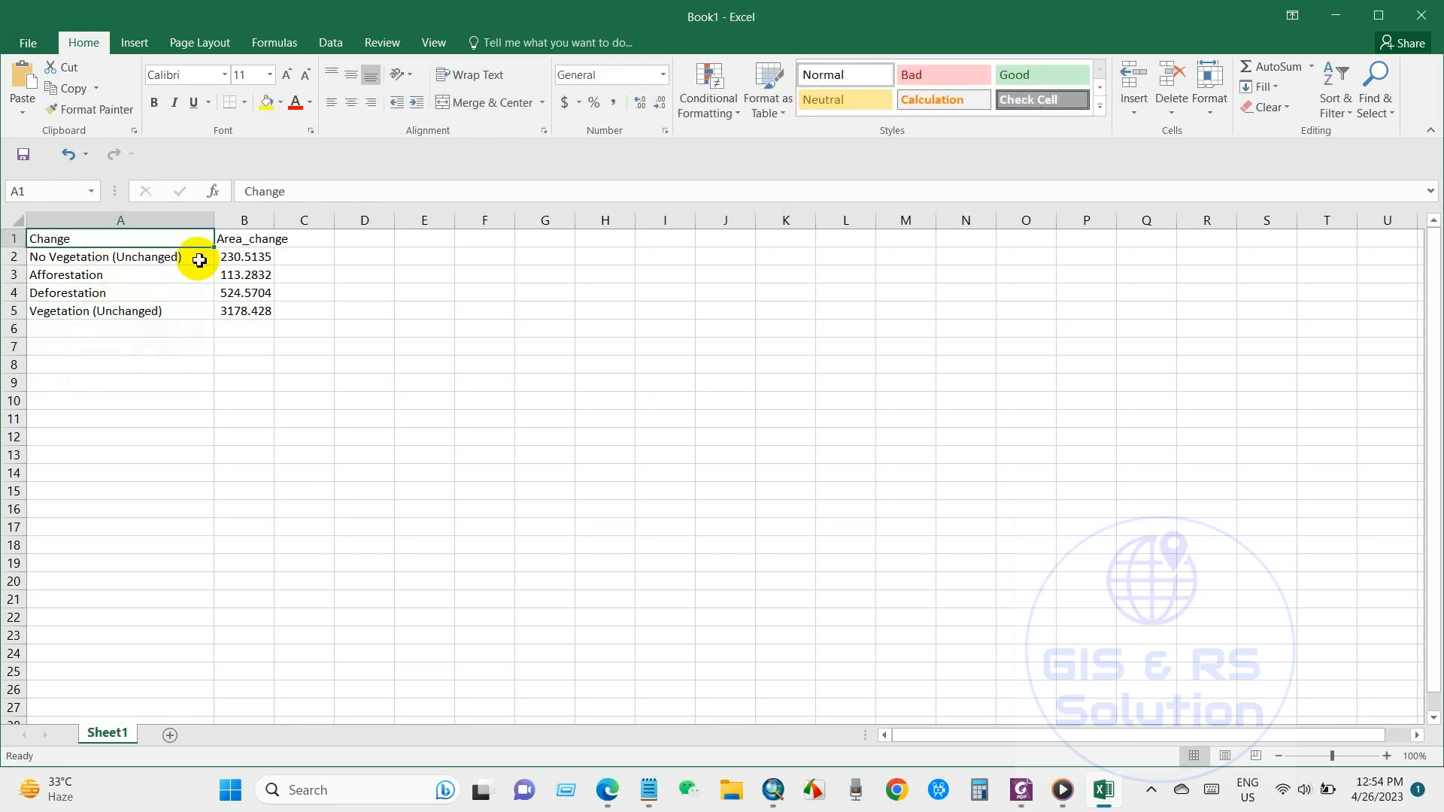
double_click(277, 219)
click(277, 413)
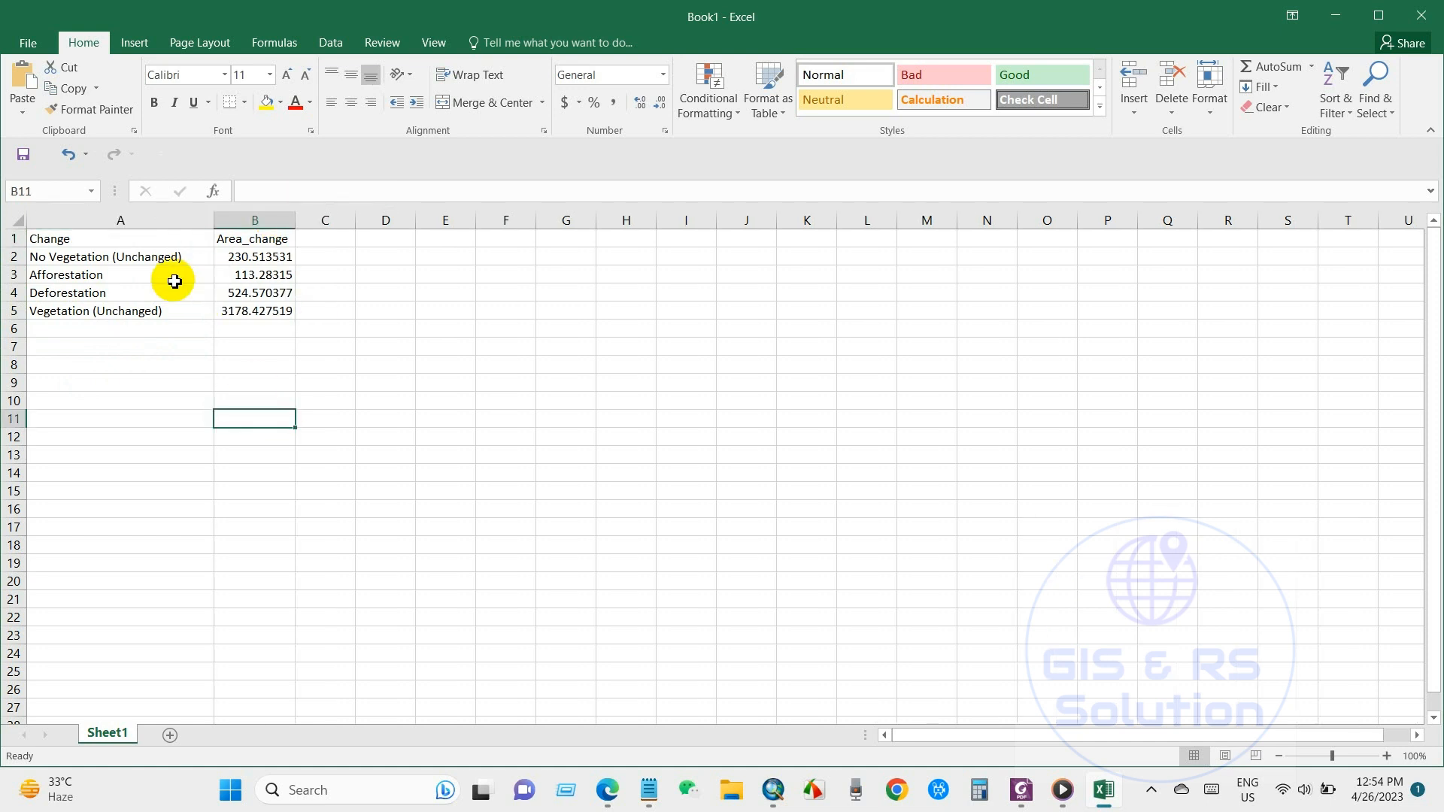
Format the area values in cells B2 to B5 to show two decimal places
click(258, 258)
drag(260, 297, 257, 308)
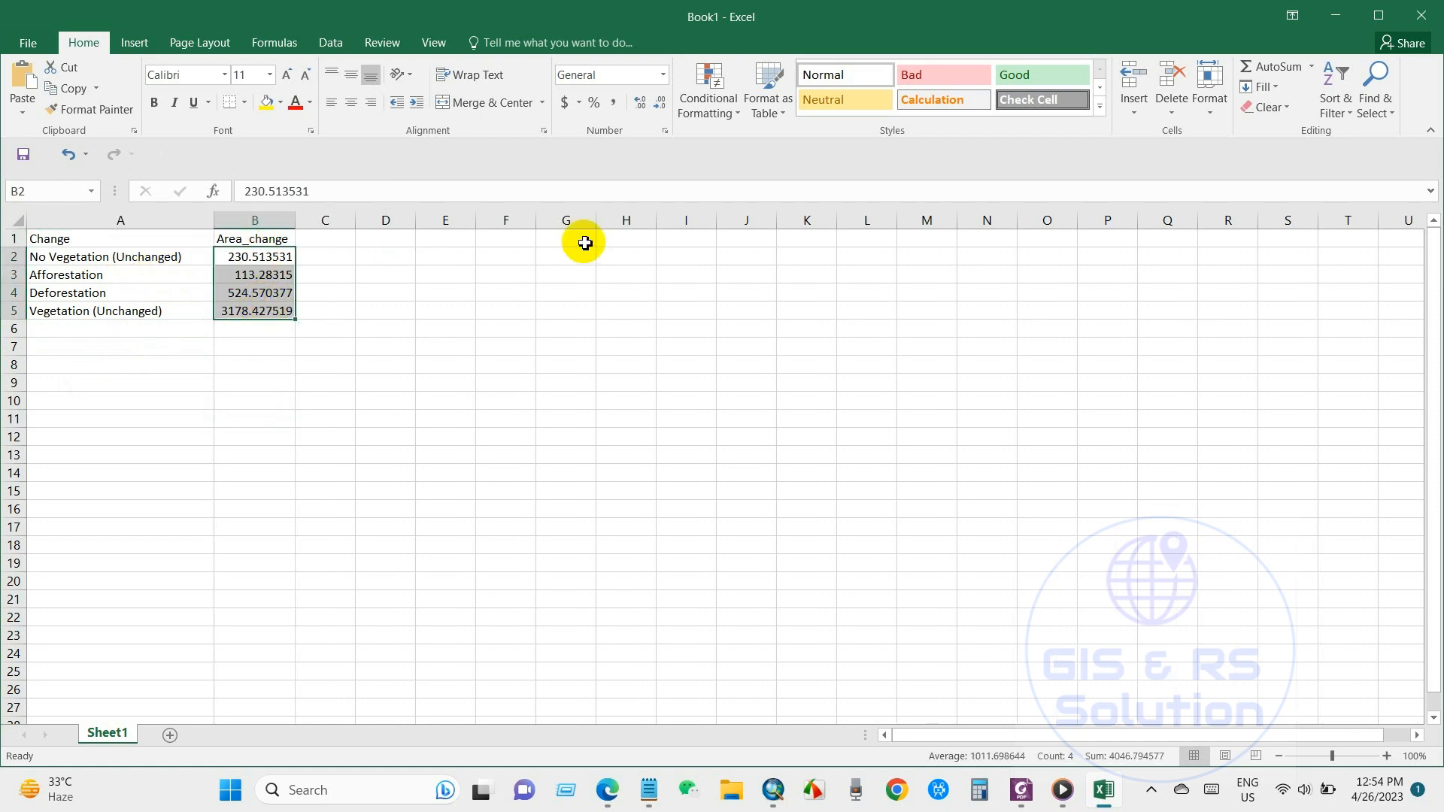
click(637, 107)
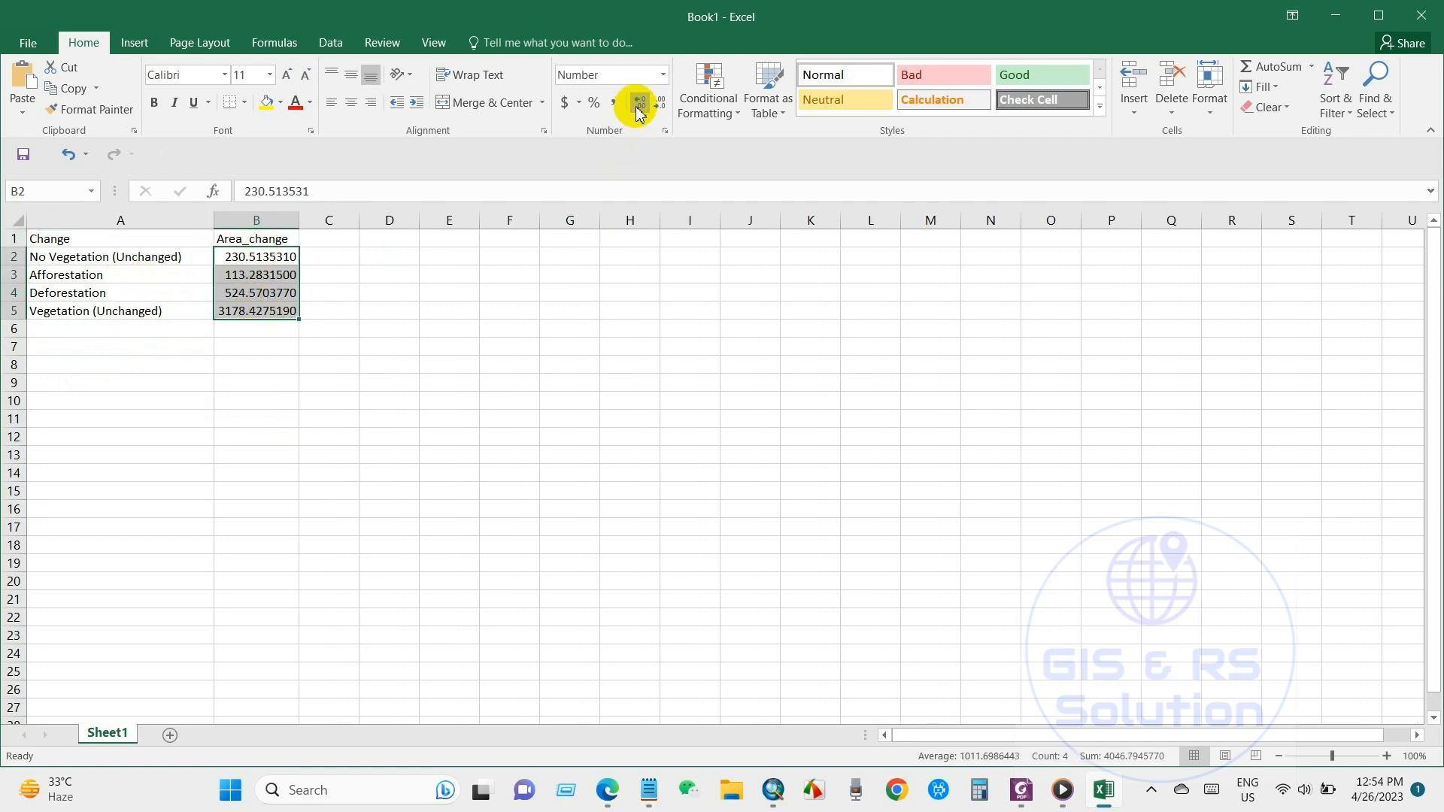
click(661, 113)
click(661, 112)
click(661, 113)
click(661, 113)
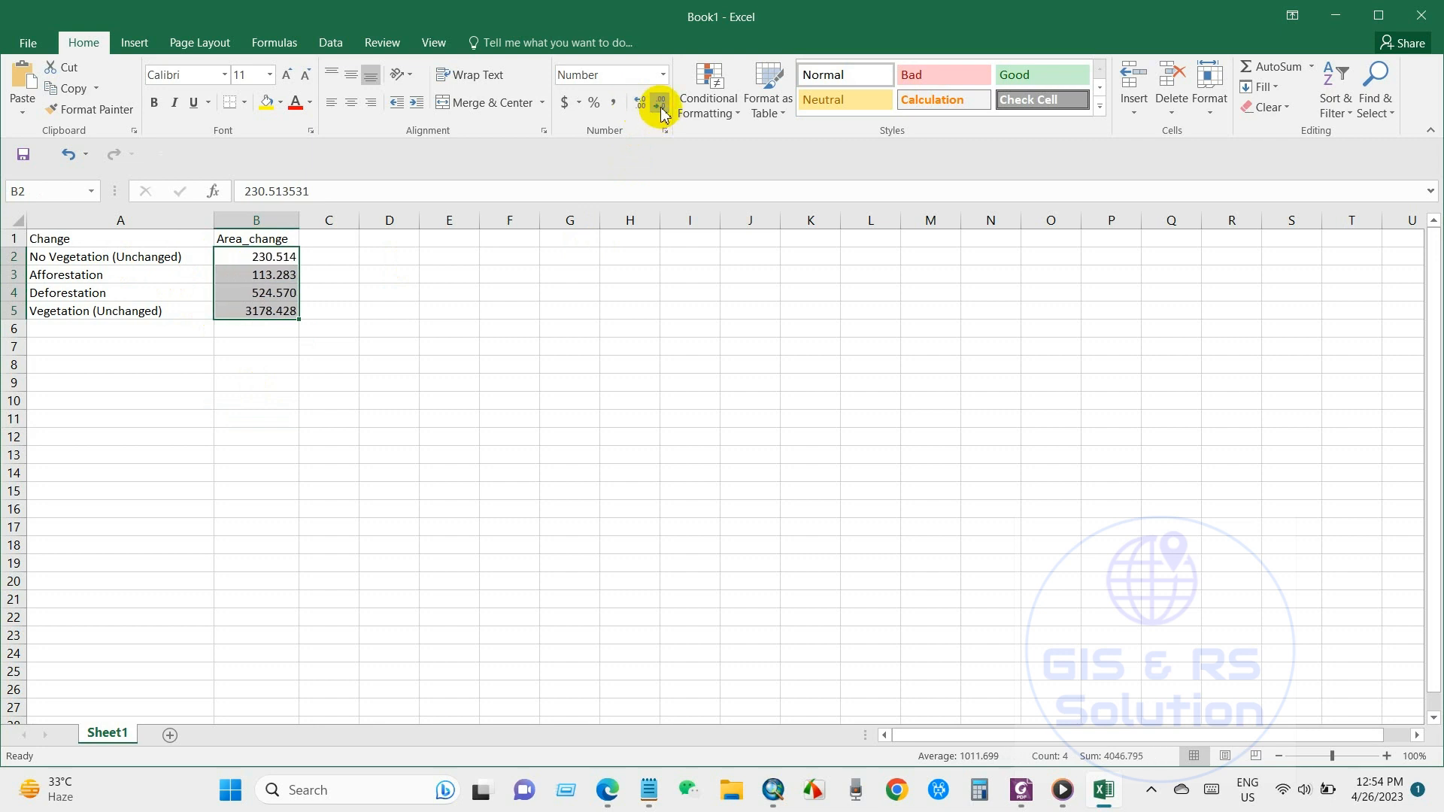
click(661, 113)
click(309, 381)
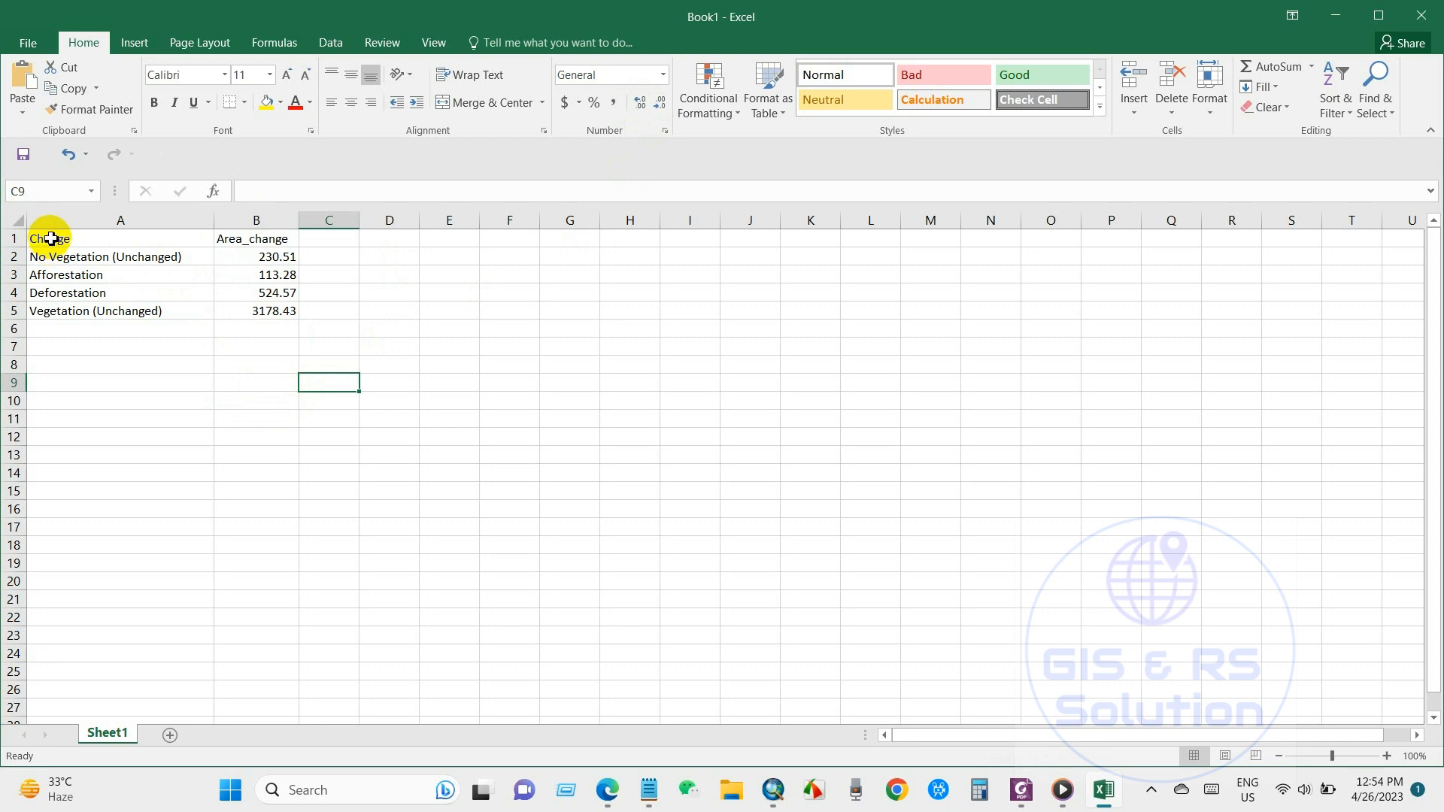
Insert the recommended Pie chart from the Change and Area_change data in cells A1 to B5
drag(54, 241, 257, 309)
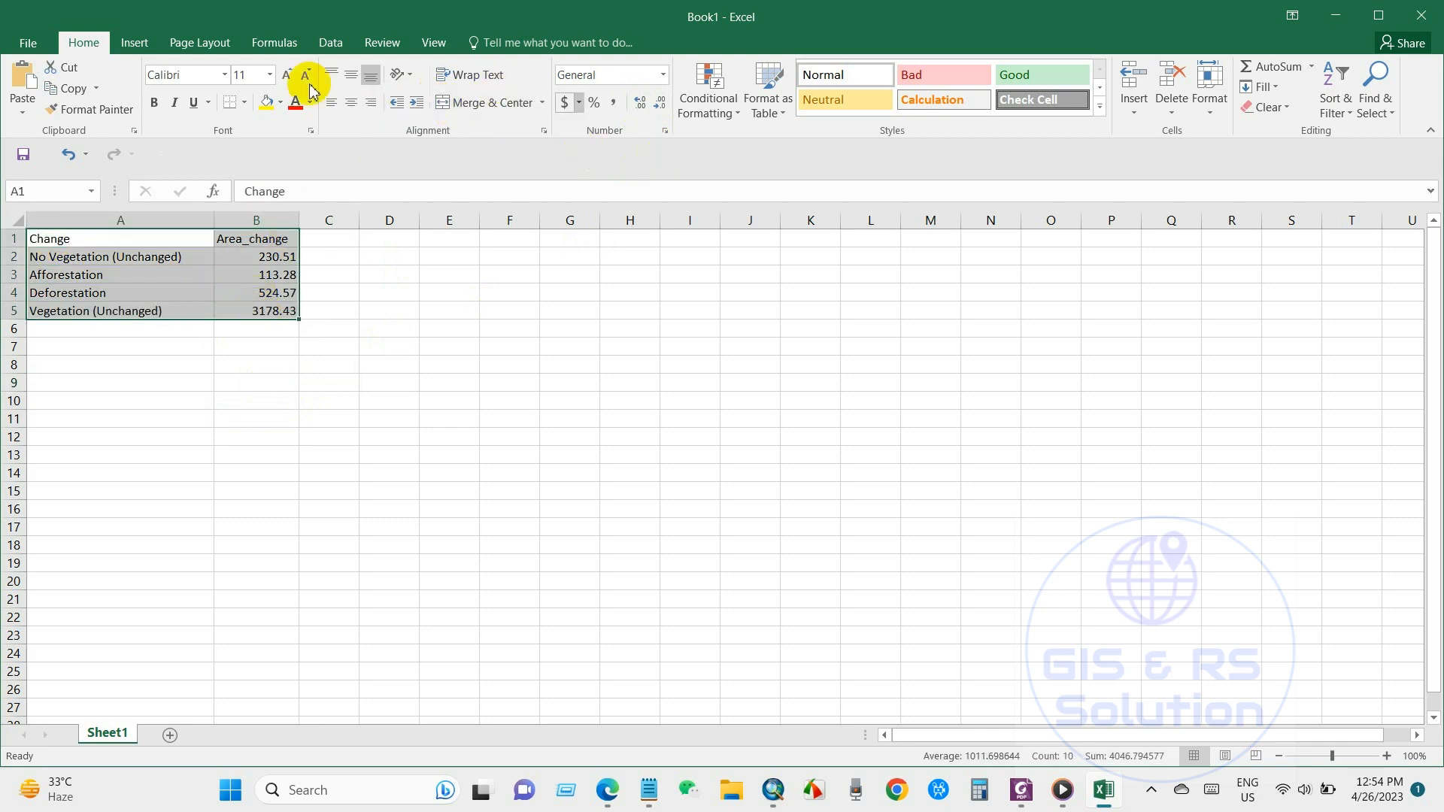
click(150, 53)
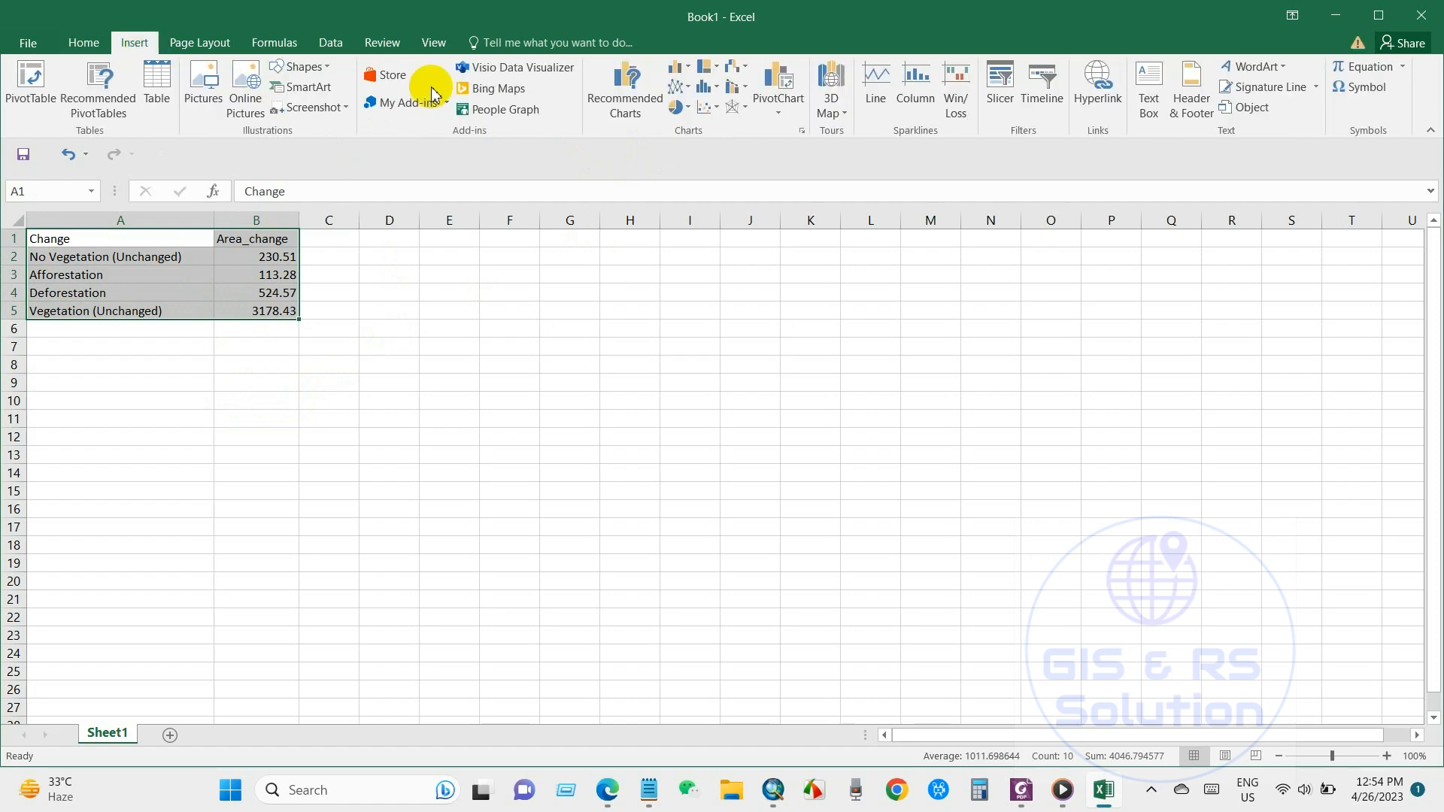
click(634, 115)
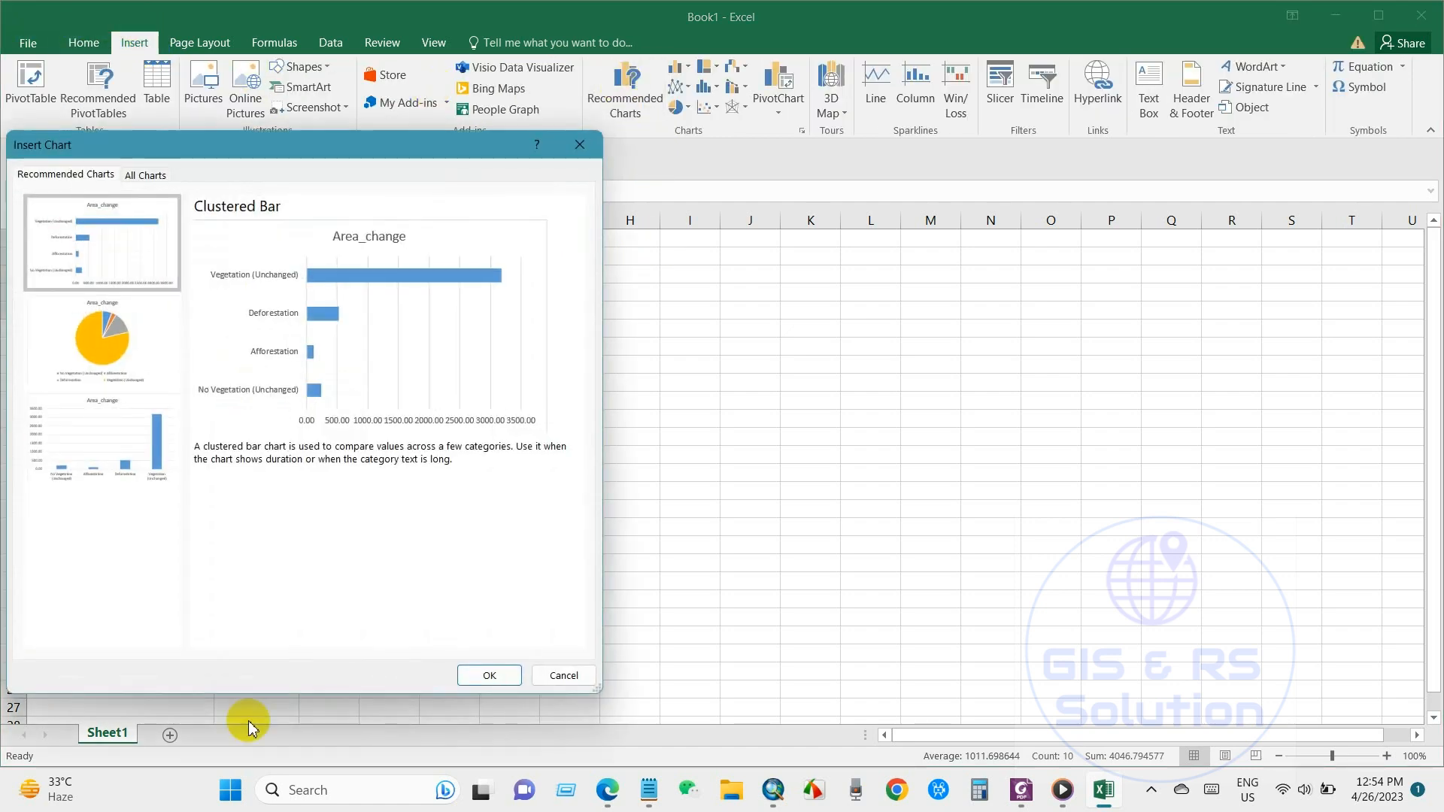
drag(216, 143, 665, 100)
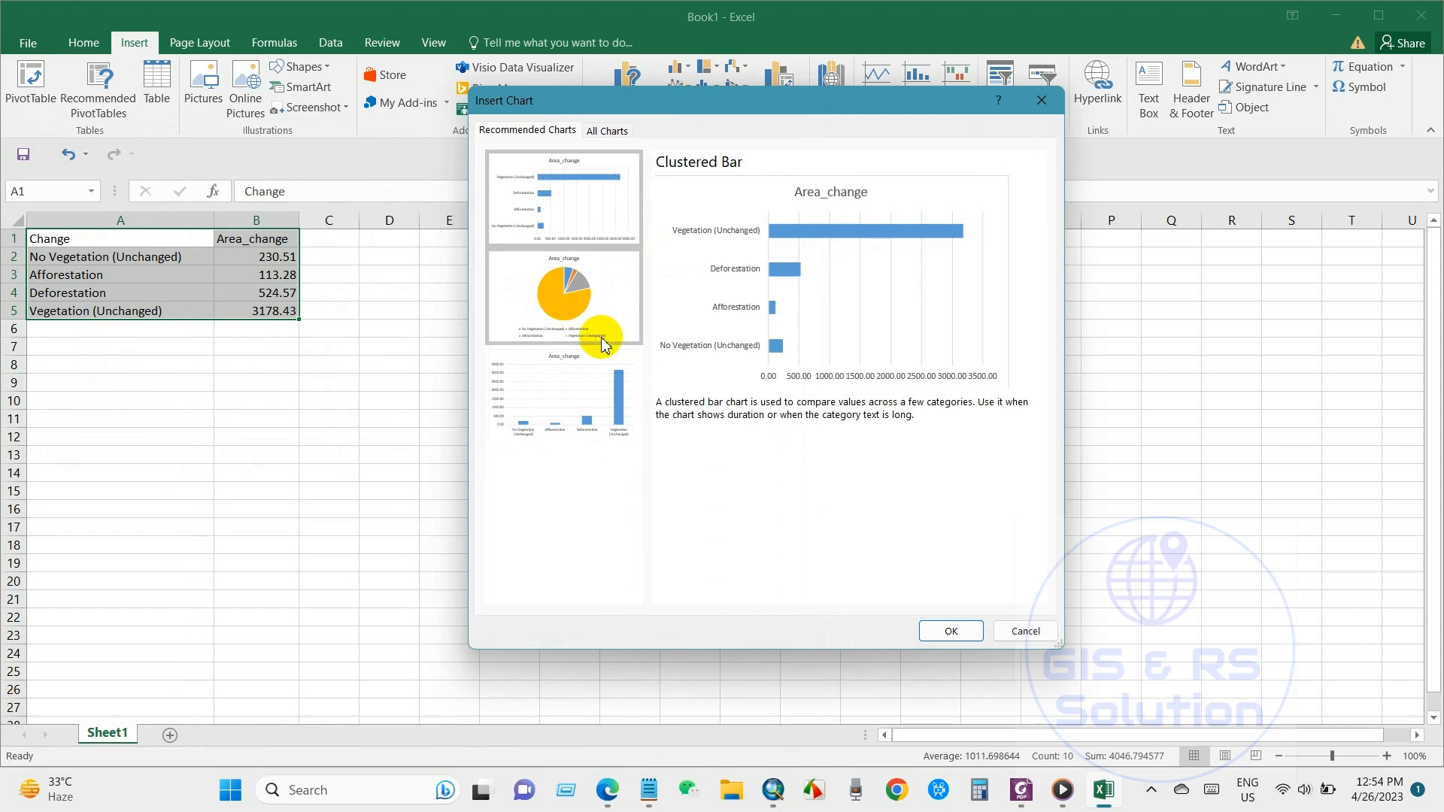
click(573, 314)
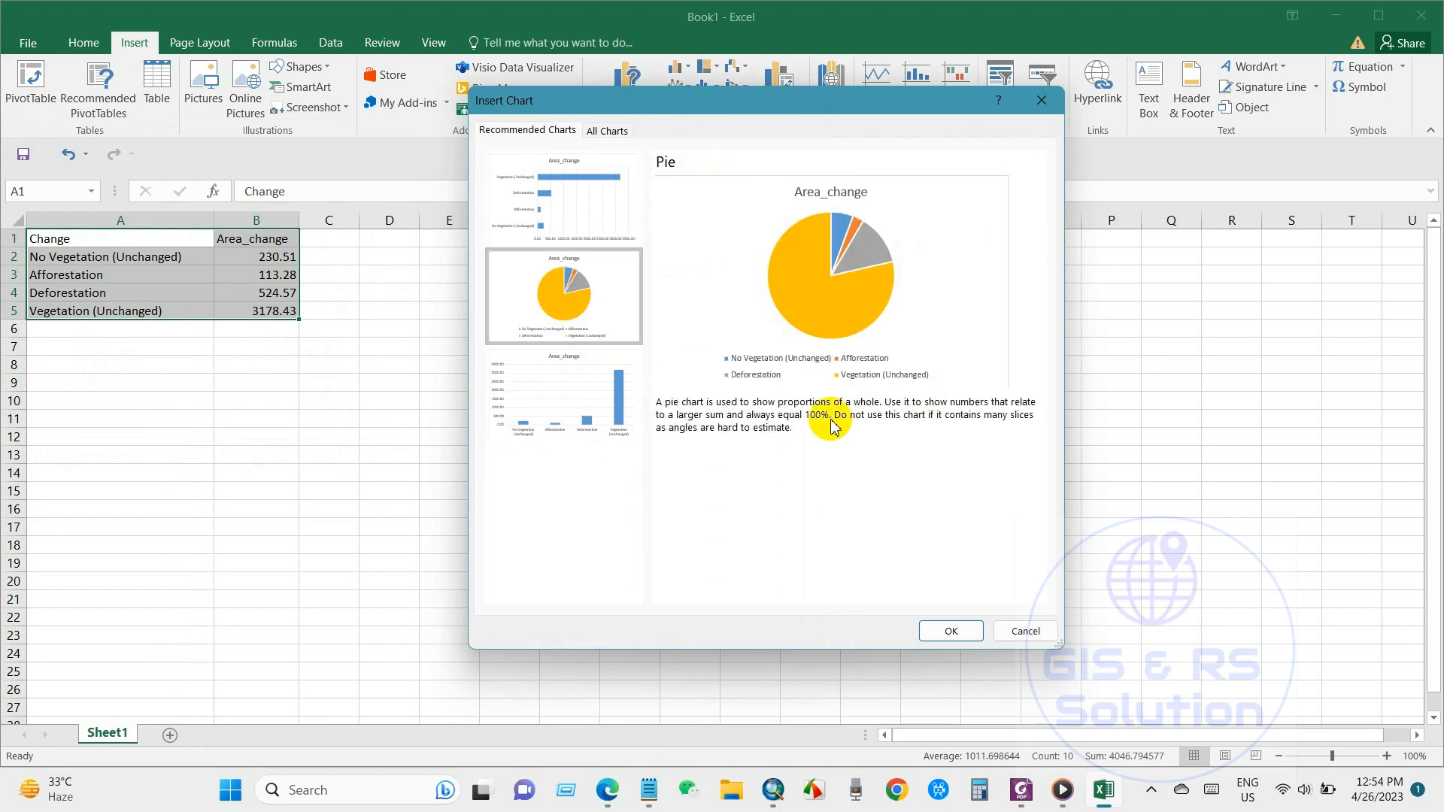
click(949, 629)
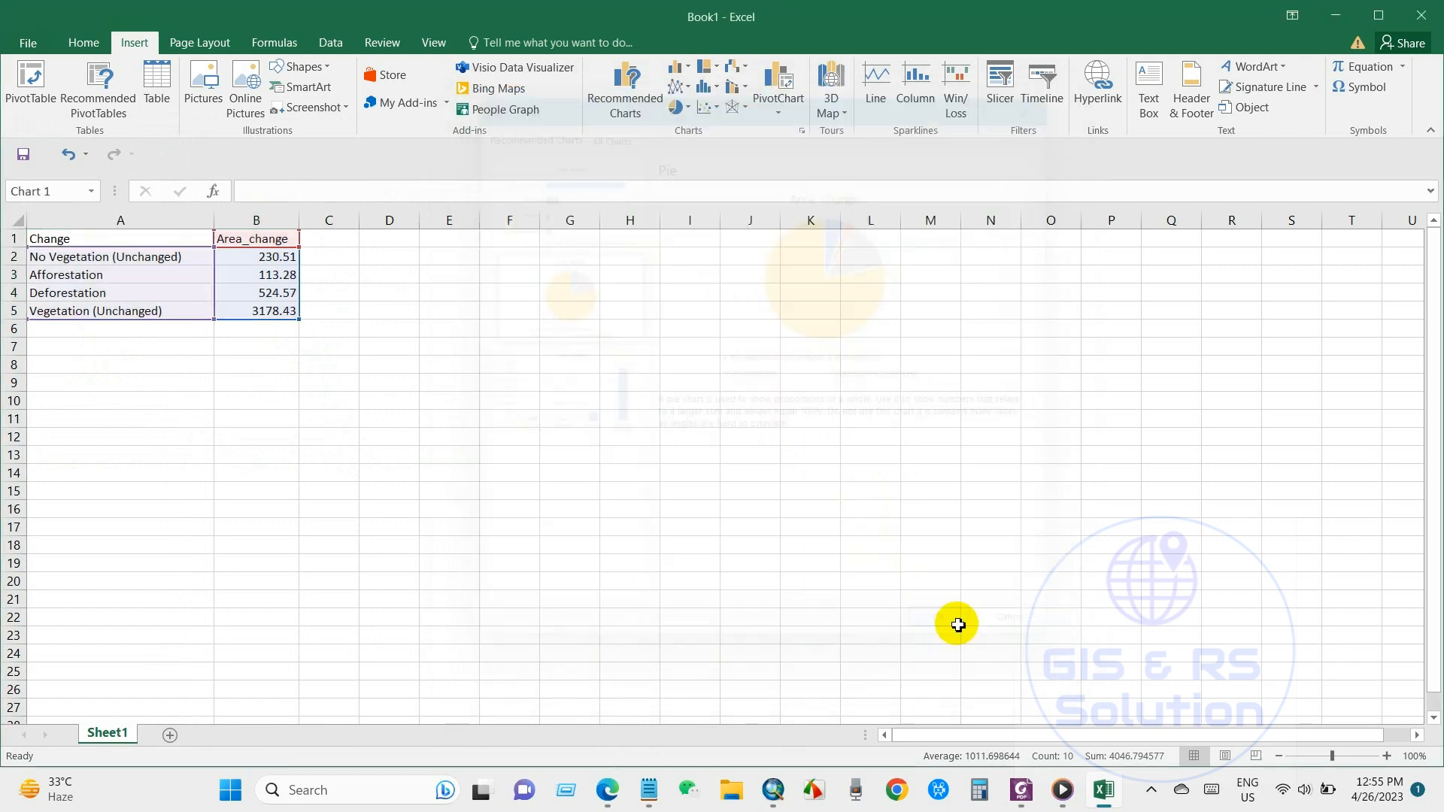
Enlarge the pie chart beside the table and apply the grey gradient chart style with dark percentage labels
drag(513, 351, 353, 196)
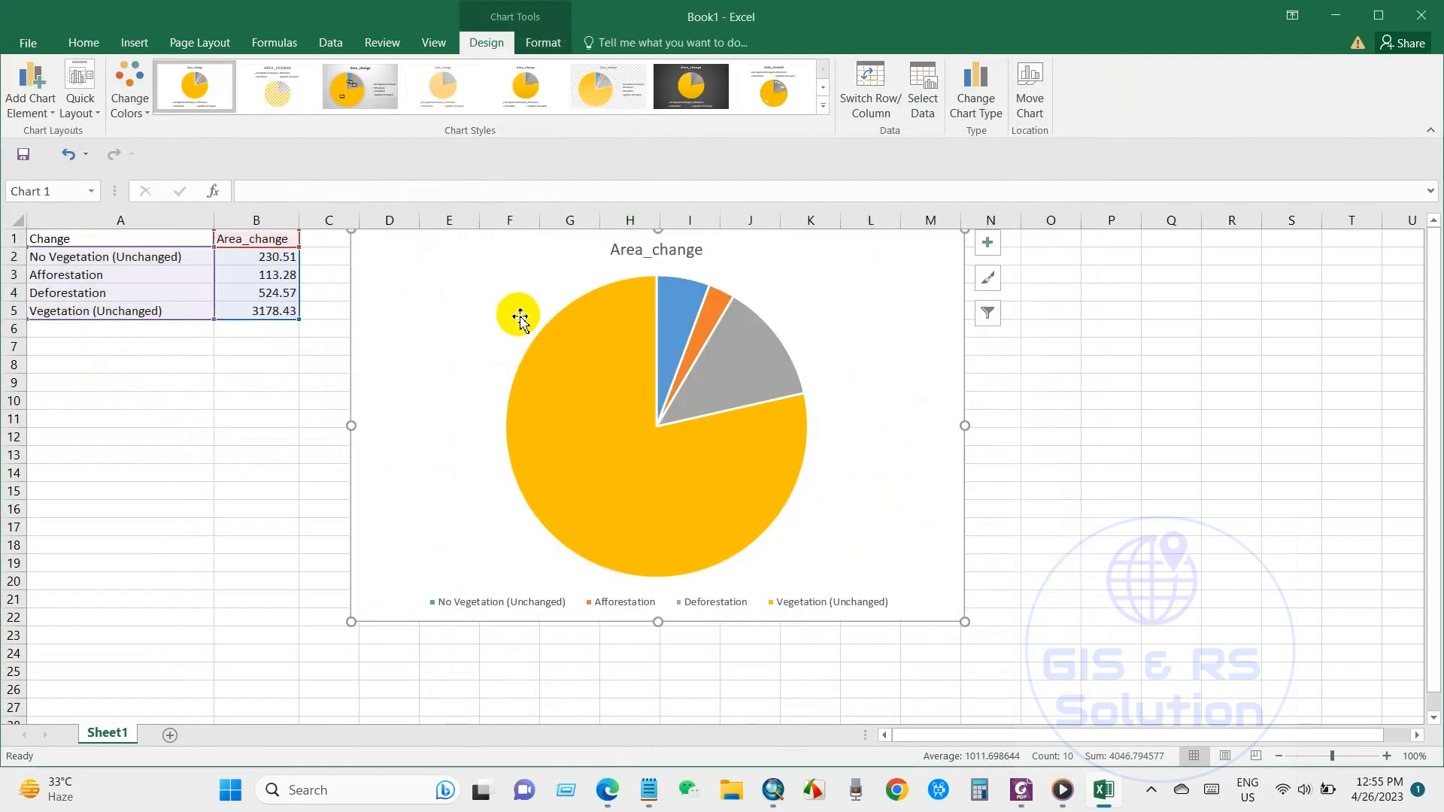
text(z)
key(Escape)
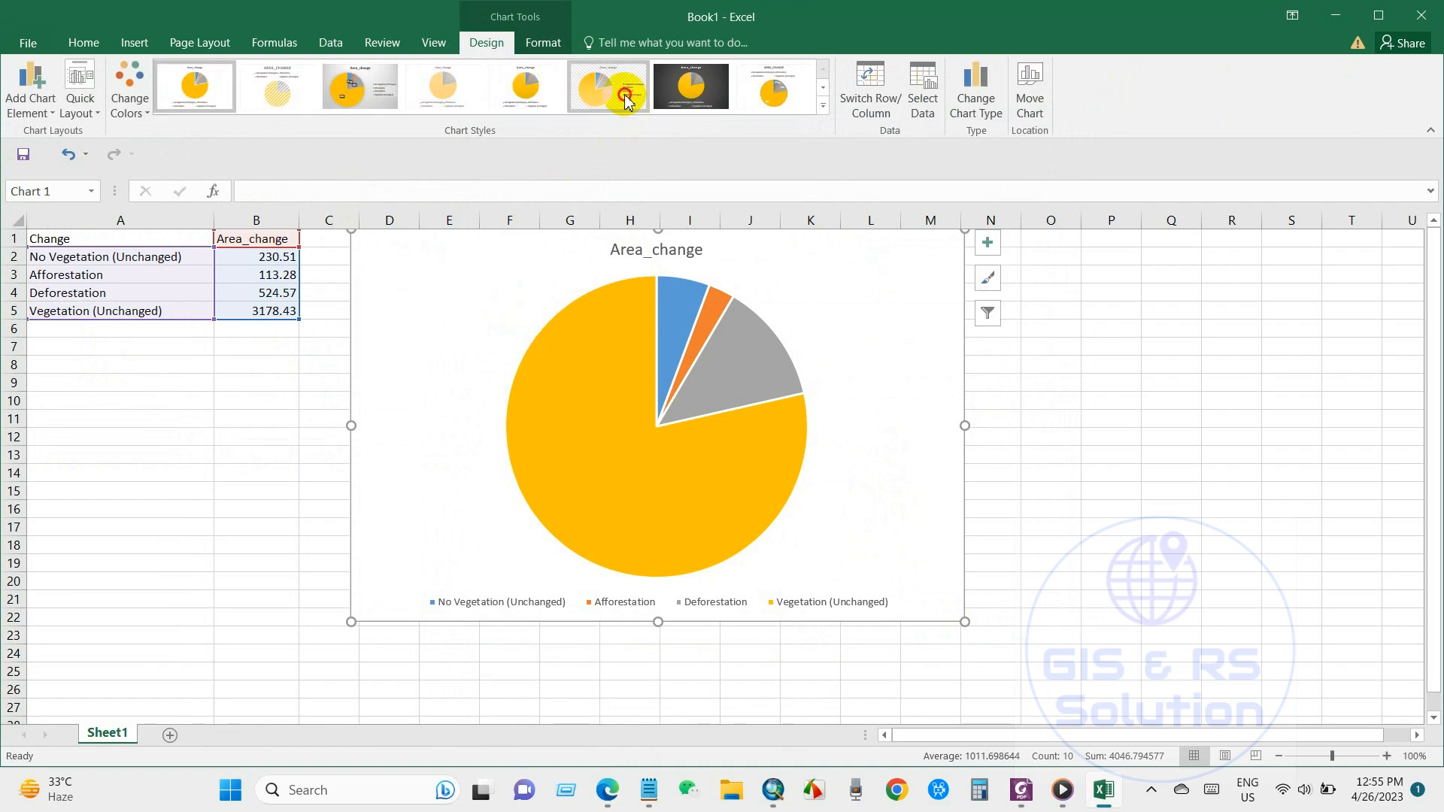
click(602, 86)
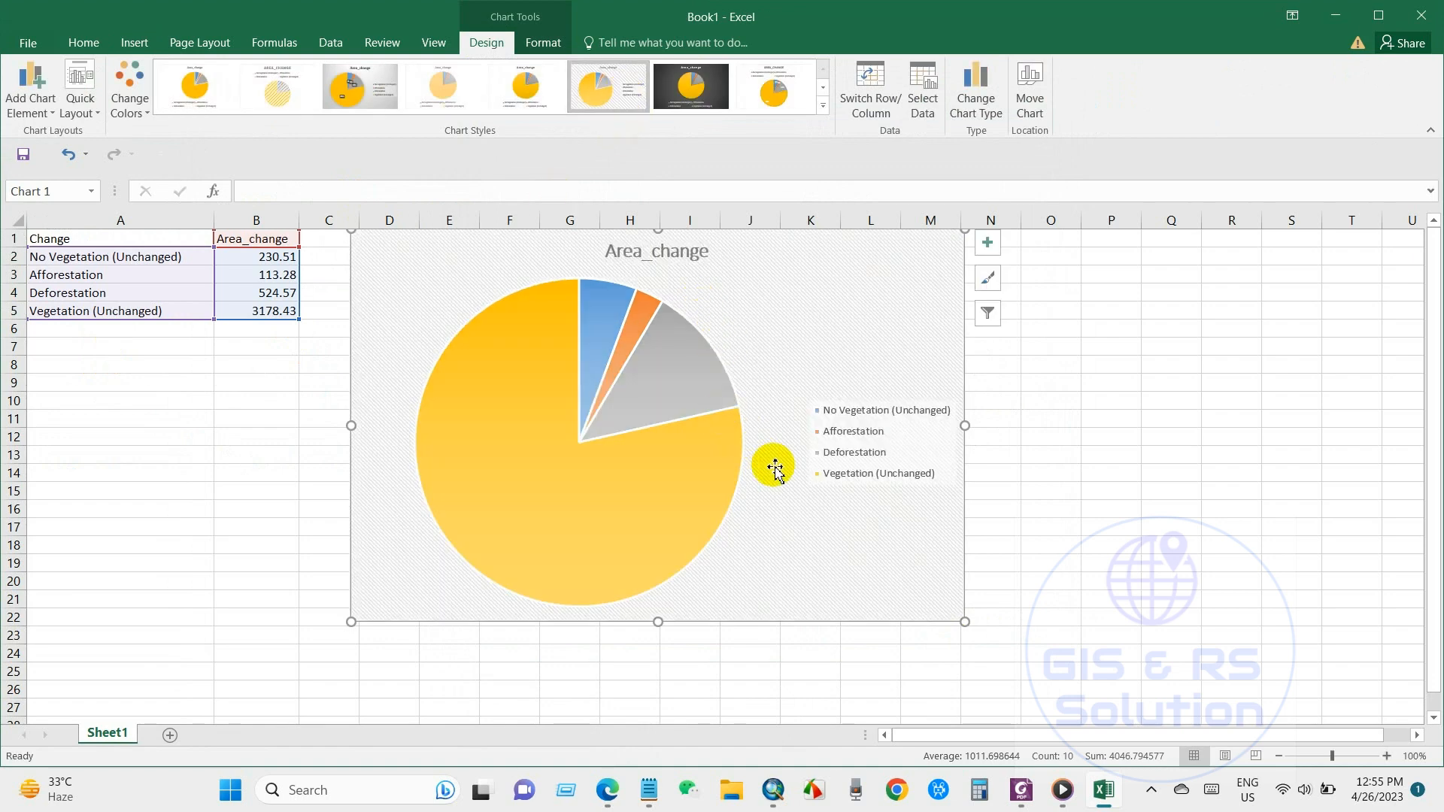
click(360, 88)
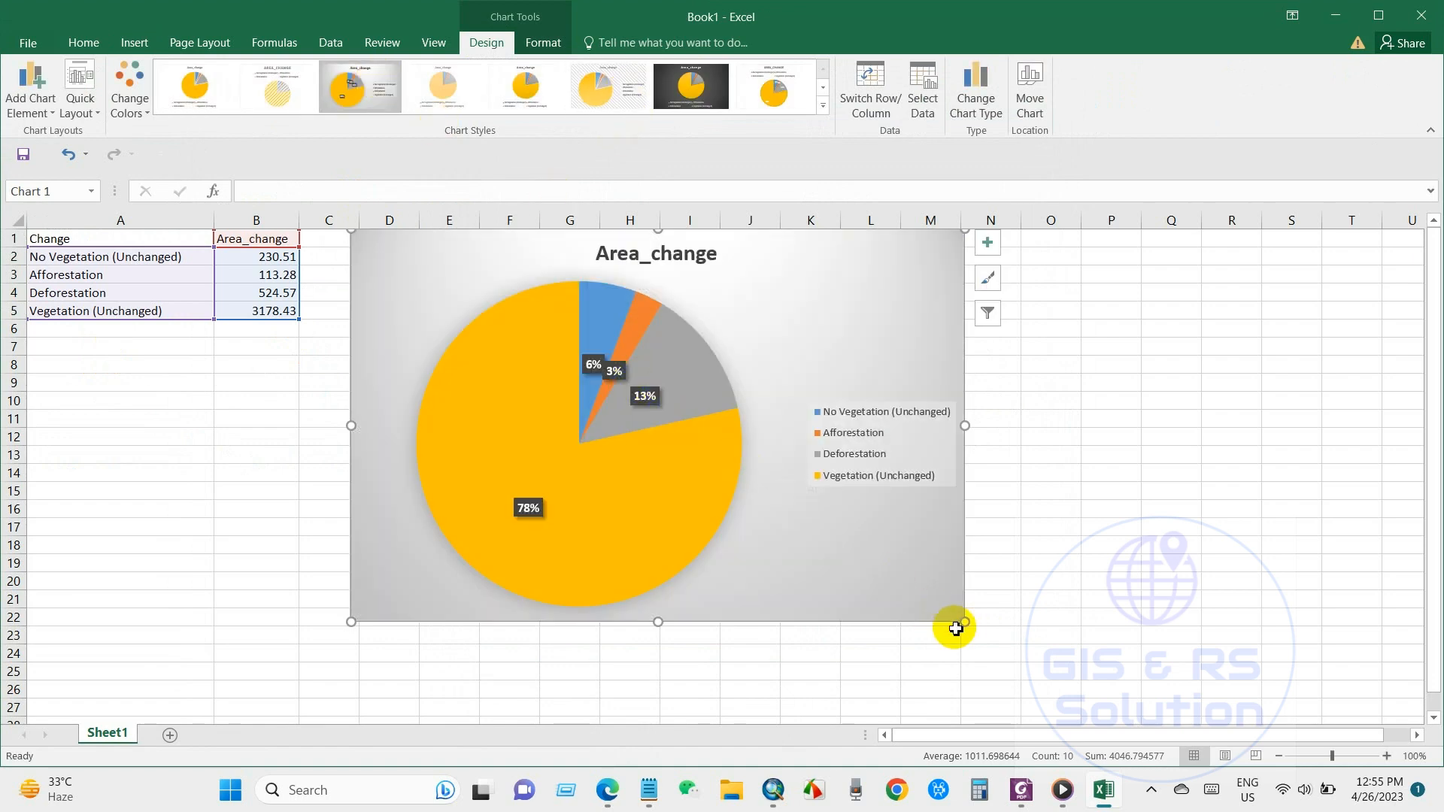
drag(964, 624, 1019, 661)
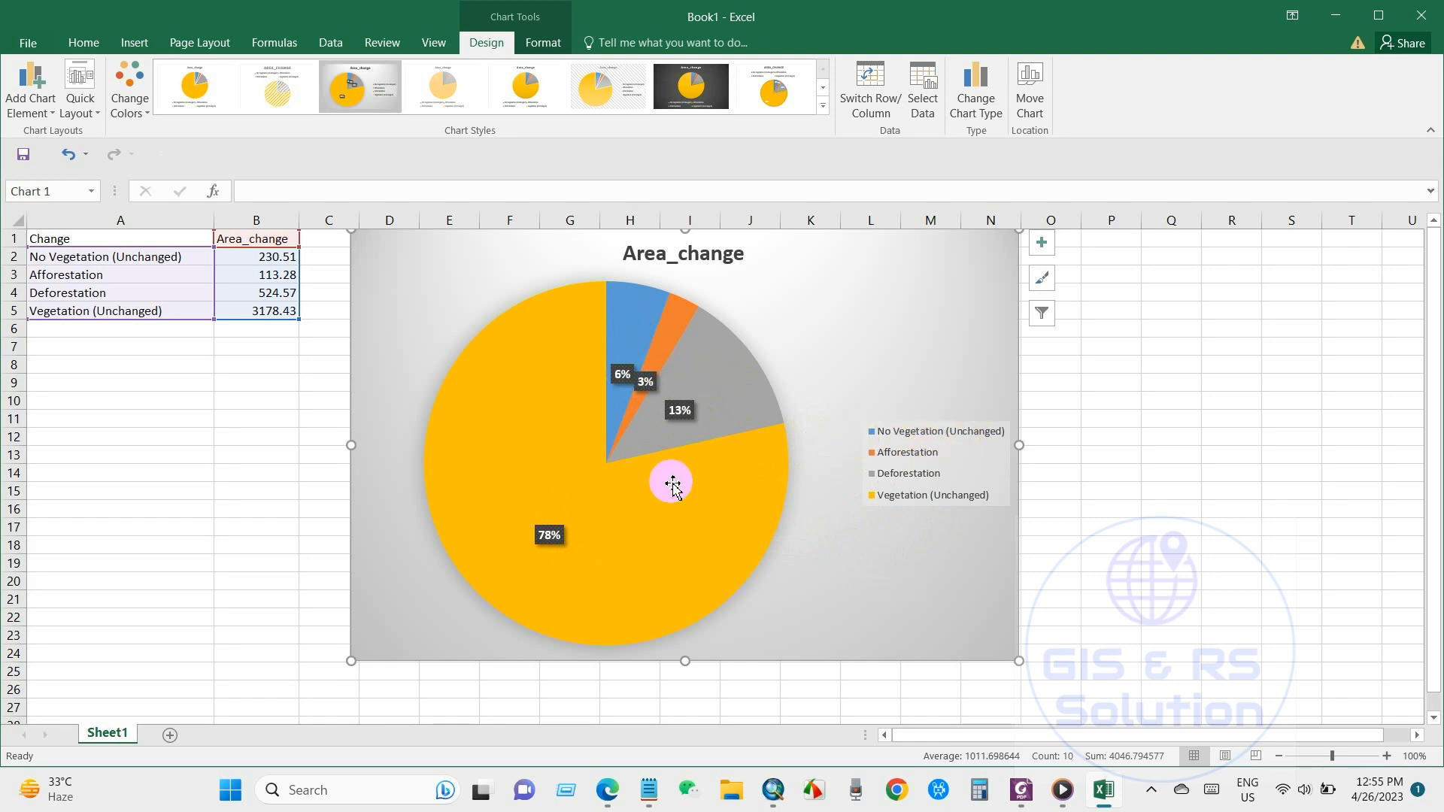
Switch to ArcMap, show the layout view, and zoom the map to fill the data frame on the page
click(773, 786)
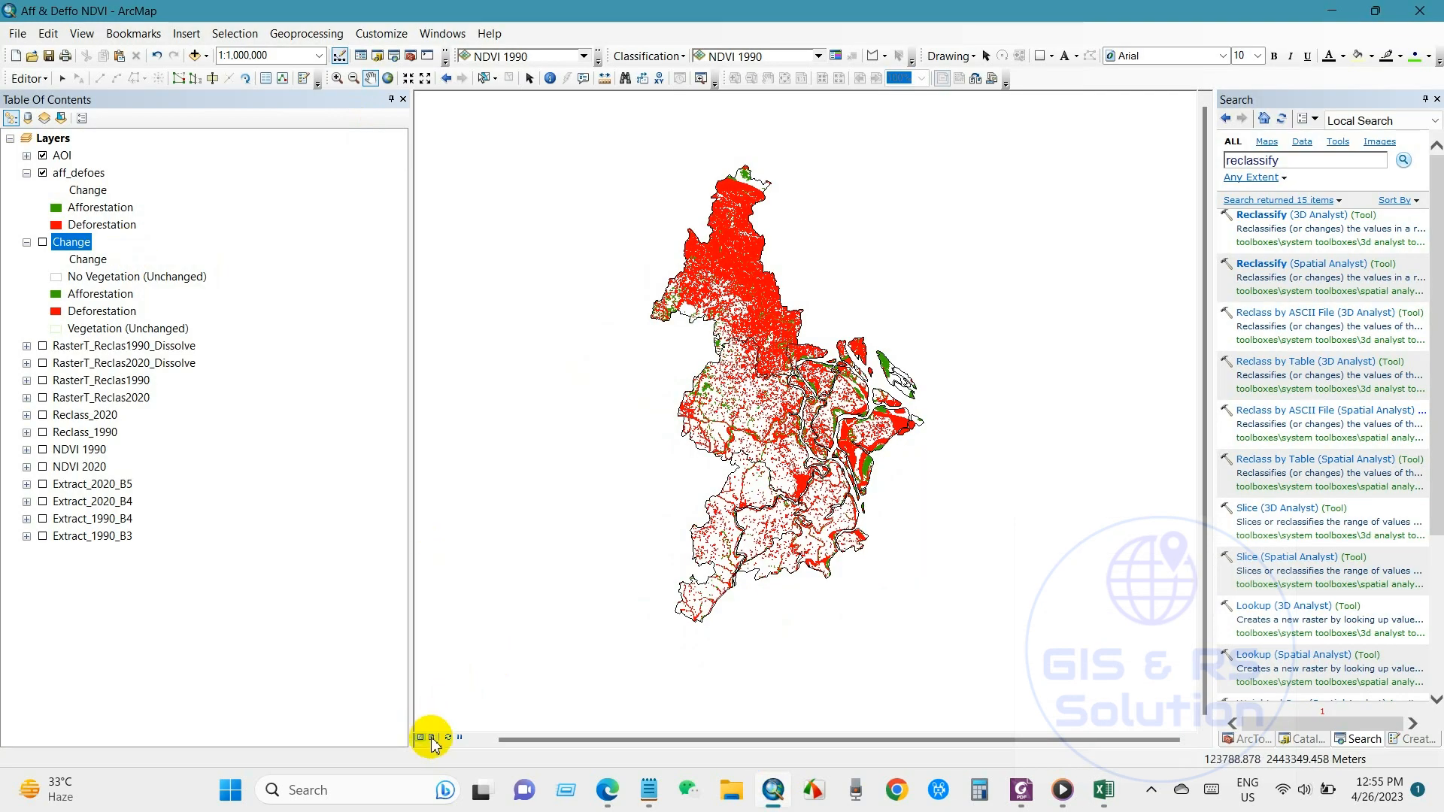
click(842, 356)
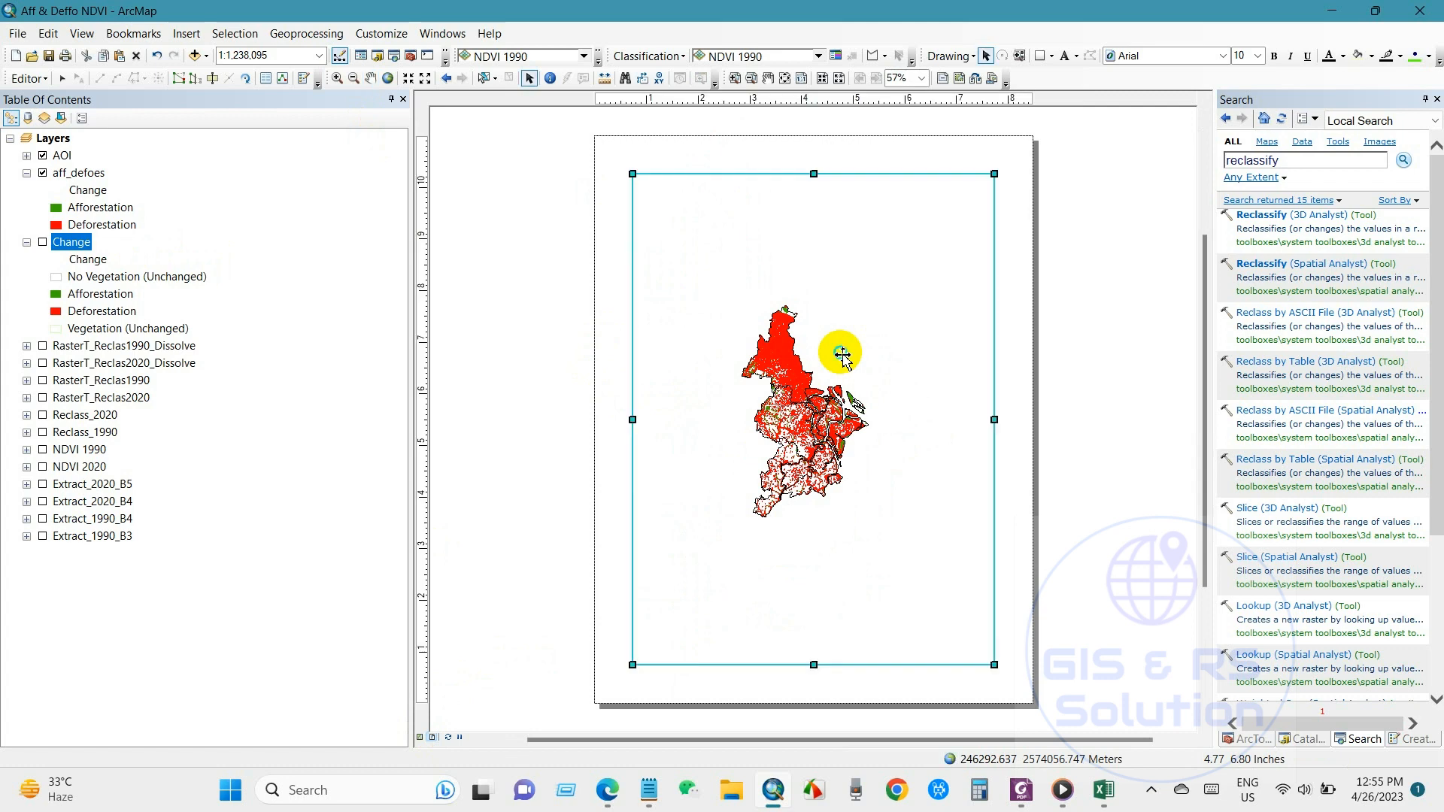
right_click(842, 358)
click(854, 385)
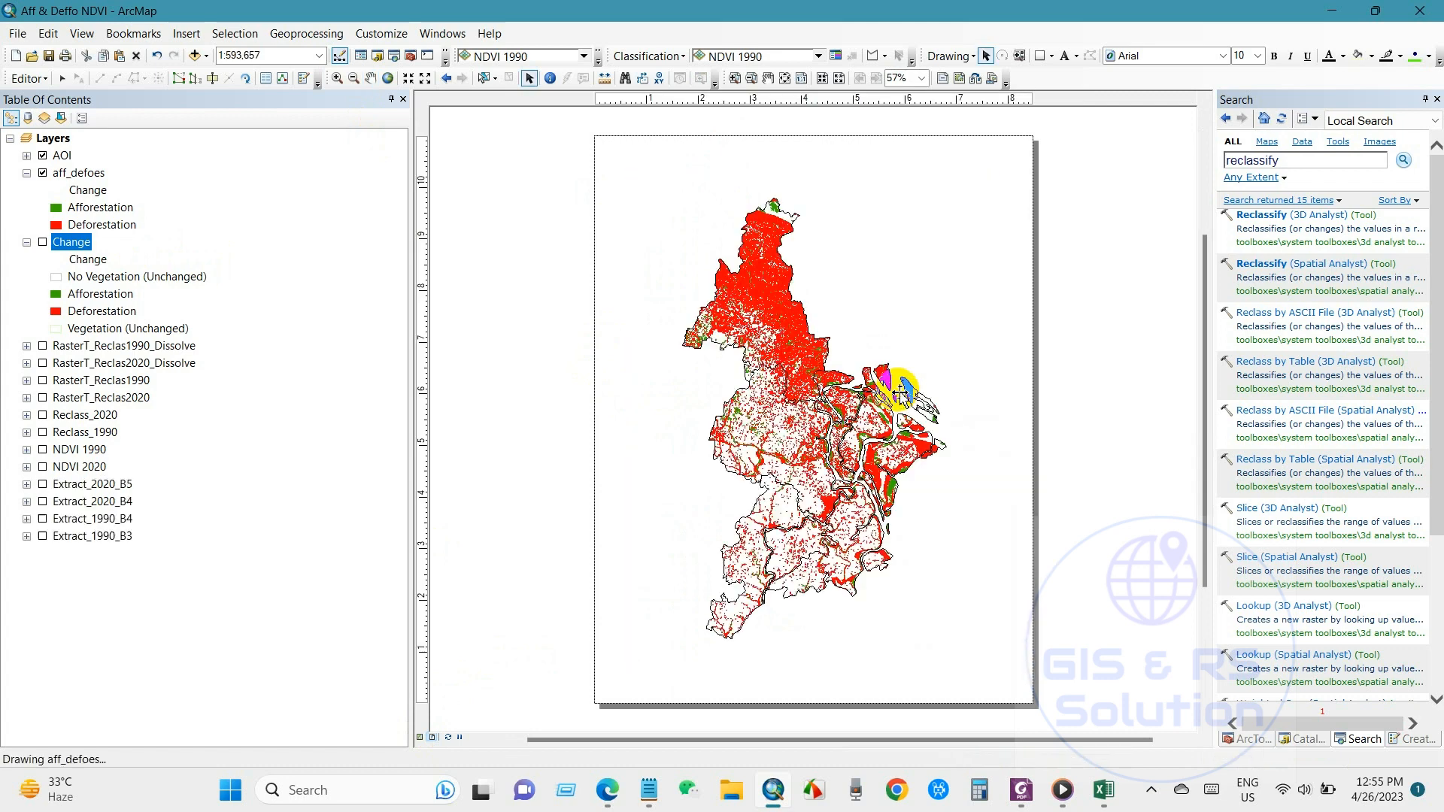
Rename the aff_defoes layer Vegetation Change (1990 to 2020) and the Change layer Overall Change Status (1990 to 2020)
click(110, 171)
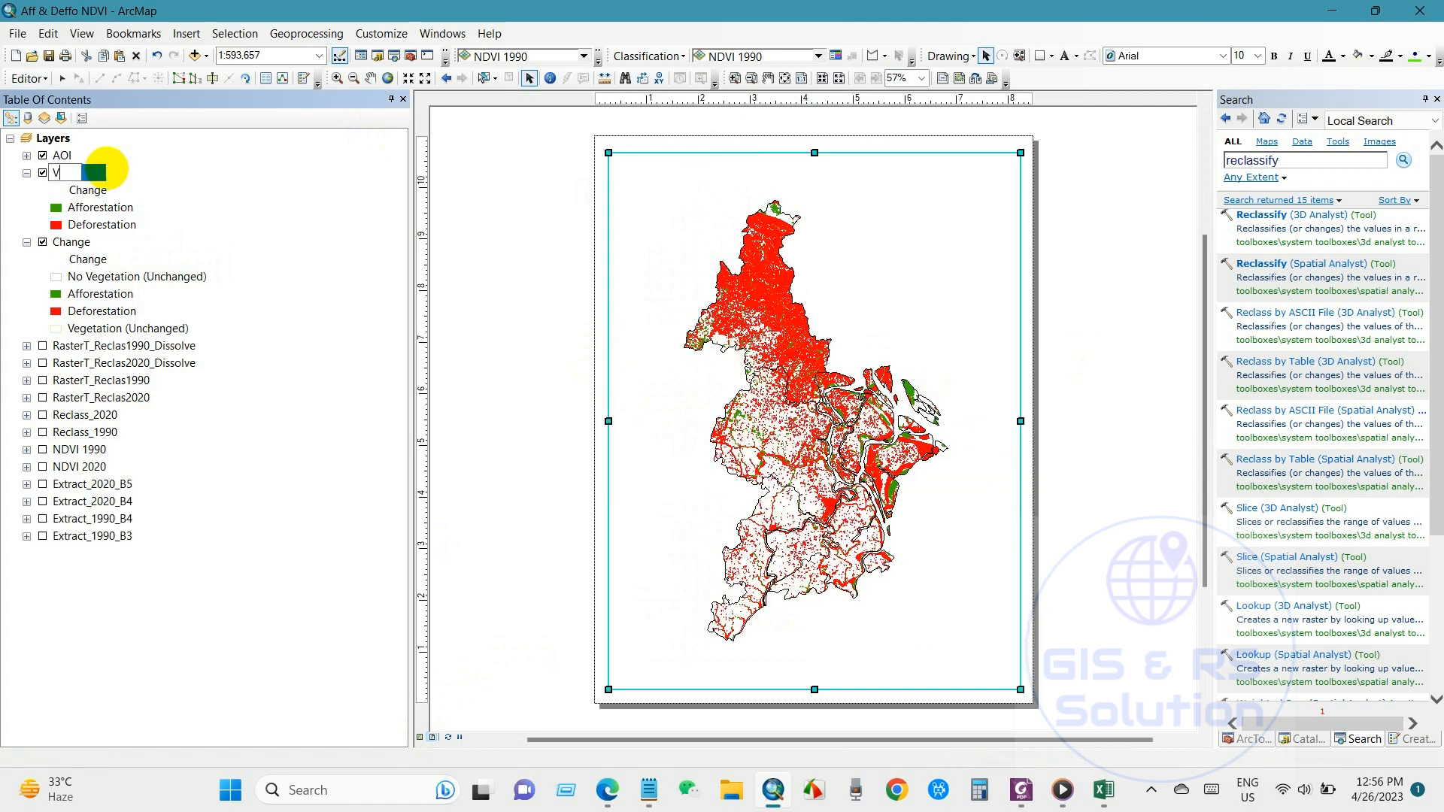
text(Vegetation Change (1990 to 2020))
key(Return)
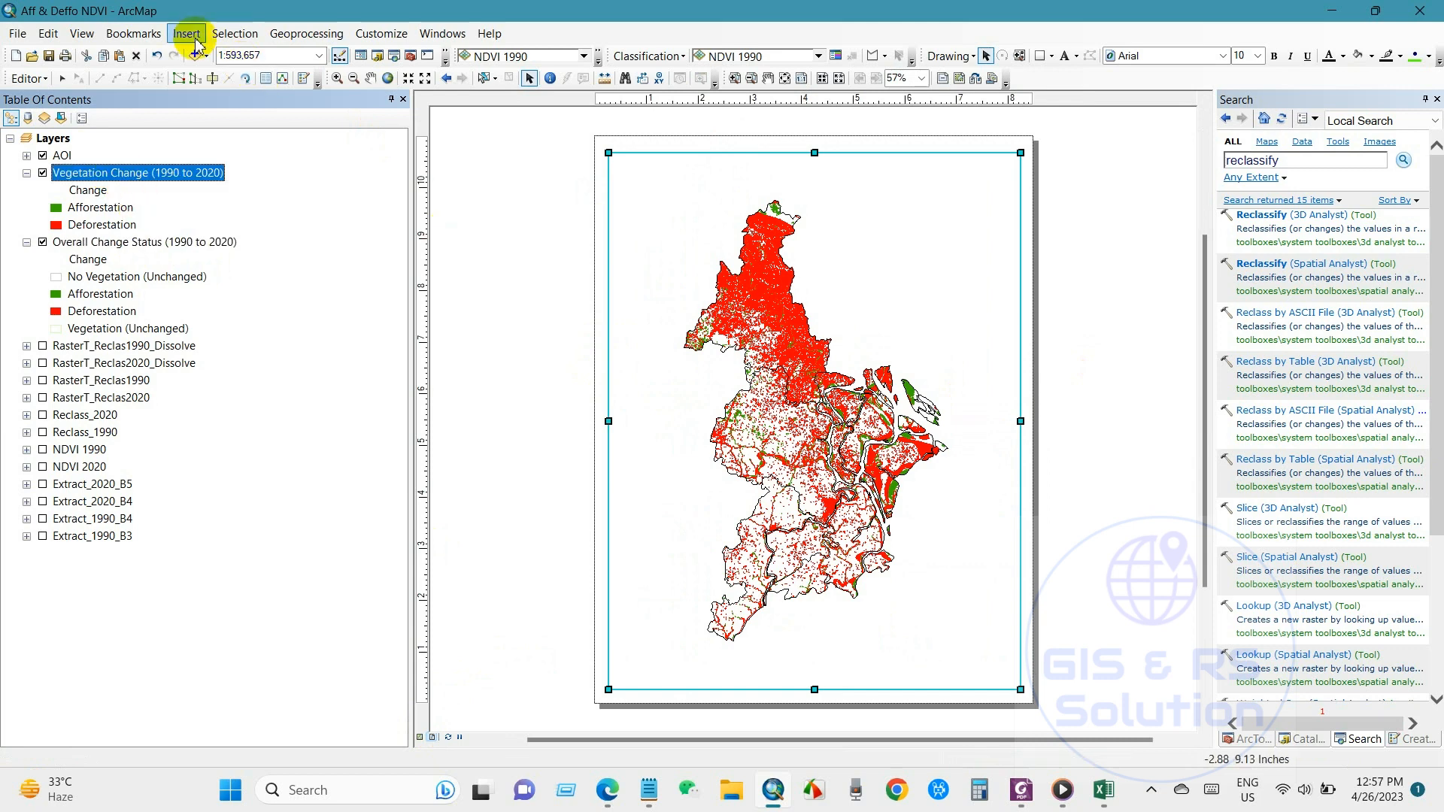
Insert the map title "Afforestation & Deforestation (1990 to 2020)" and place it inside the upper edge of the data frame
click(187, 33)
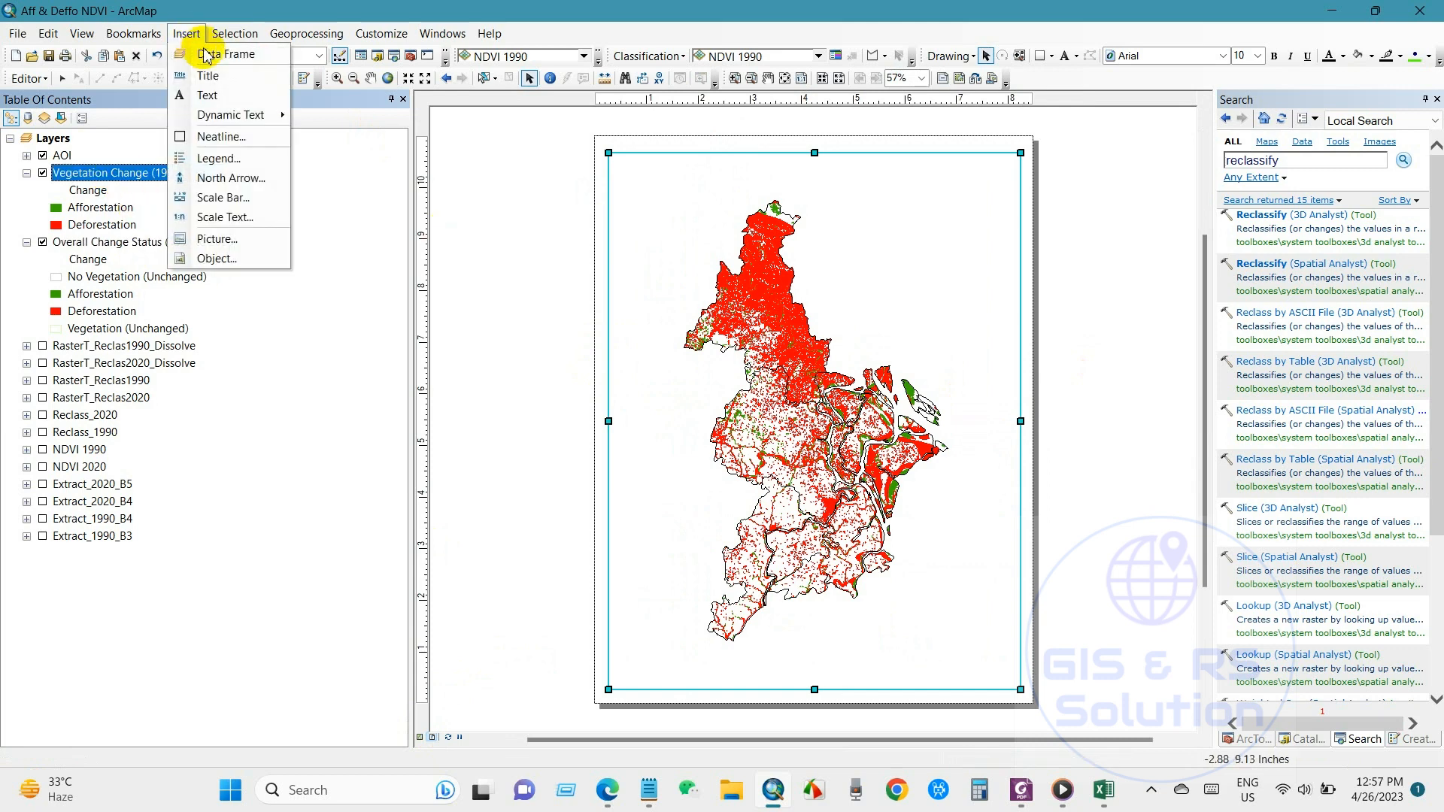
click(209, 79)
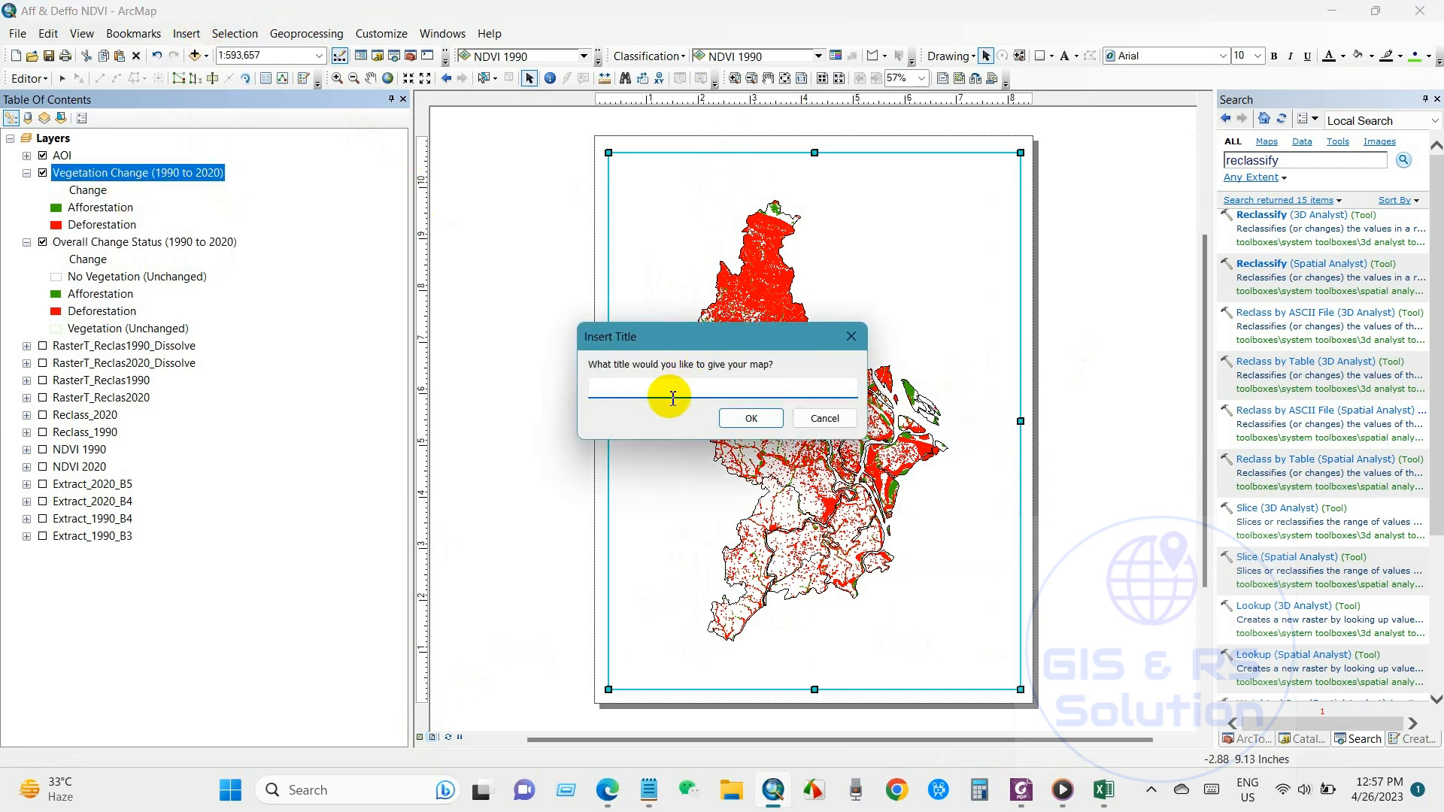
click(743, 418)
drag(824, 191, 861, 176)
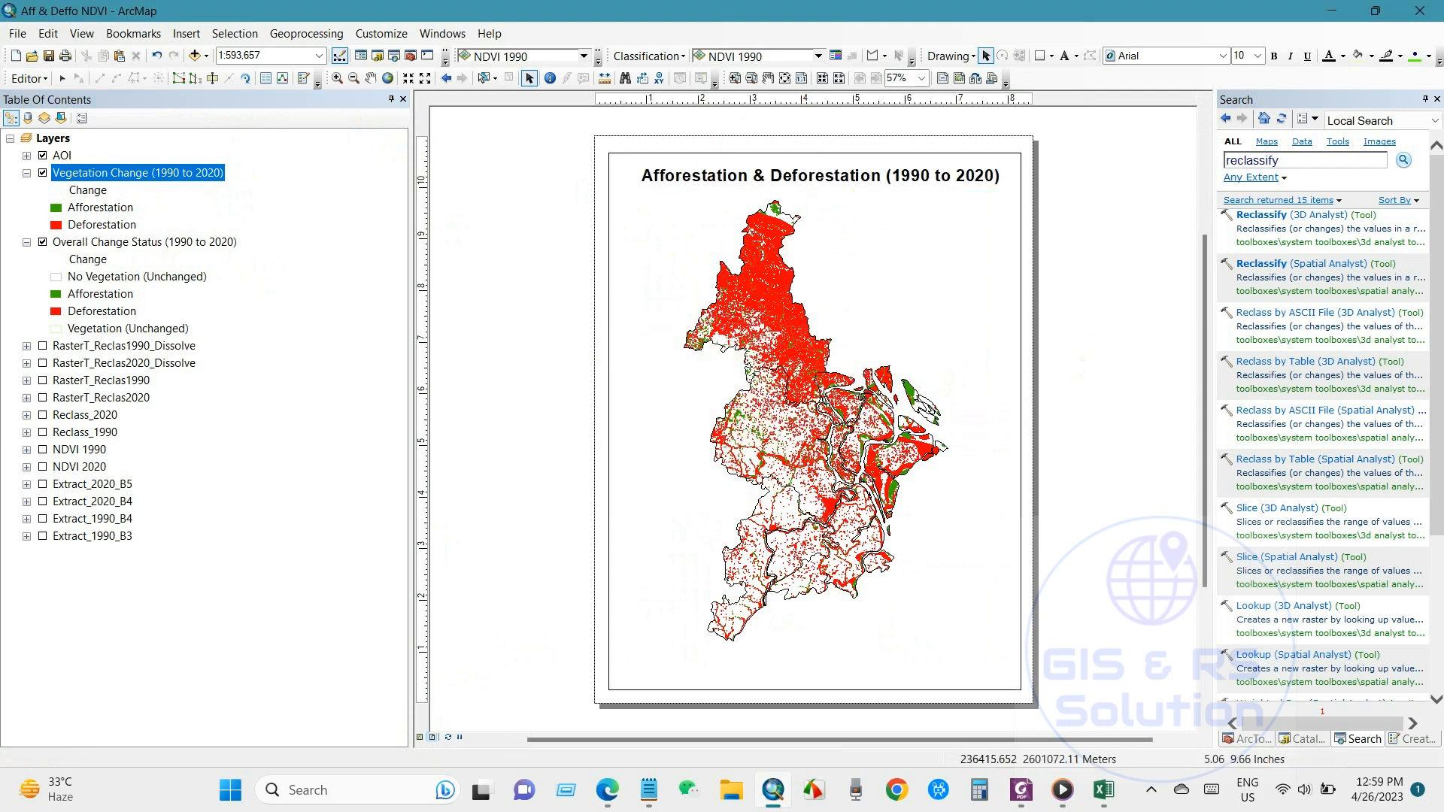
Add a graticule reference grid with the Labels only appearance to the data frame
right_click(945, 301)
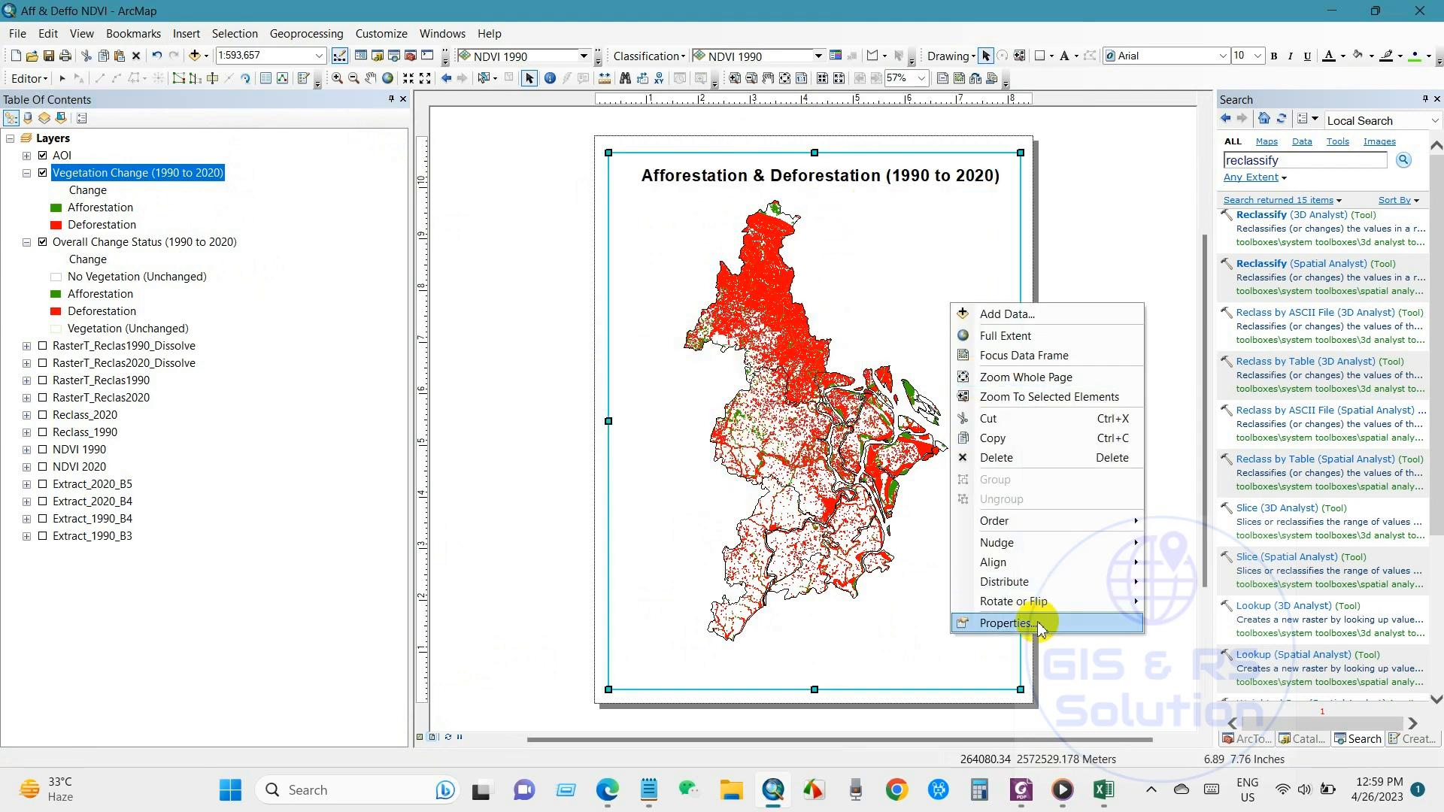
click(978, 626)
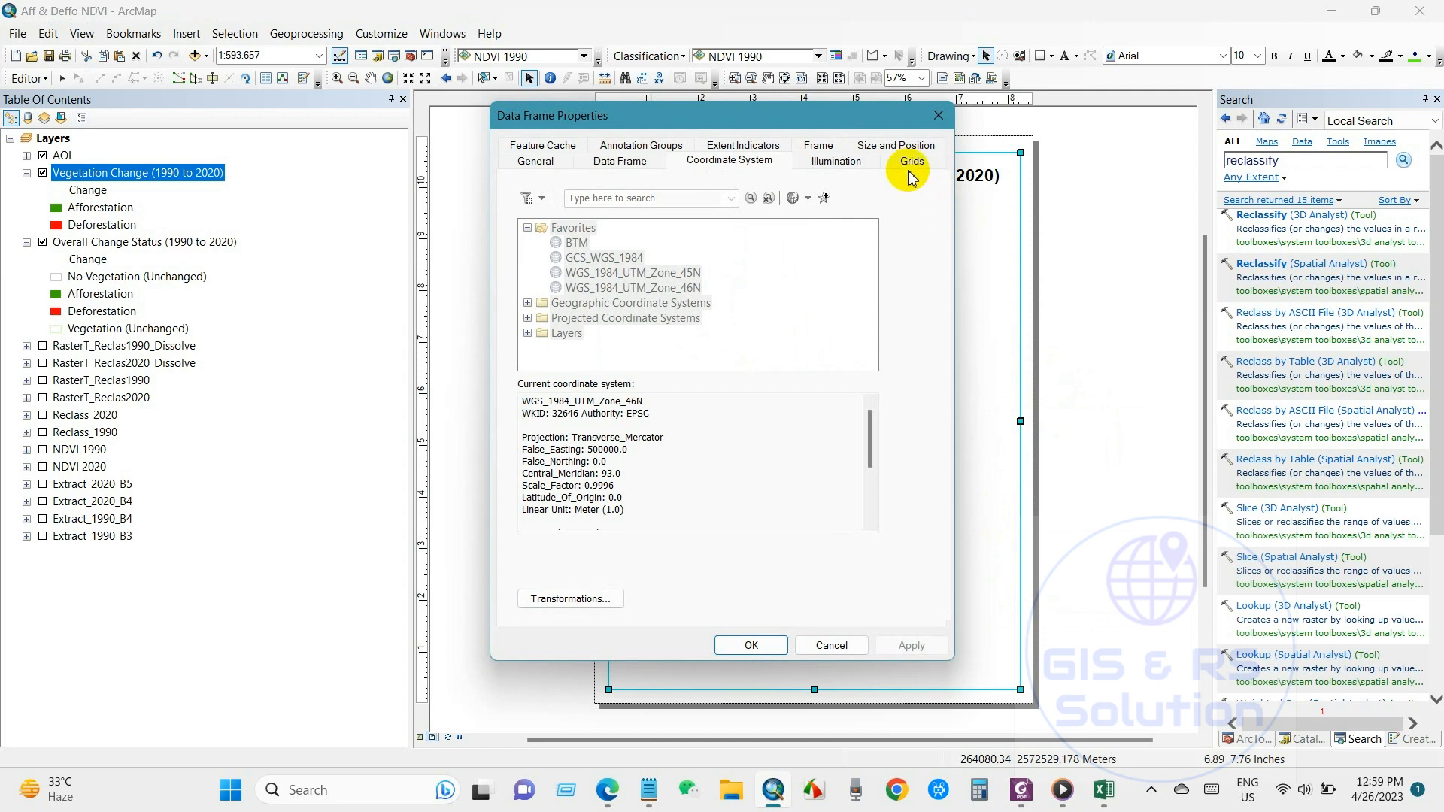
click(909, 171)
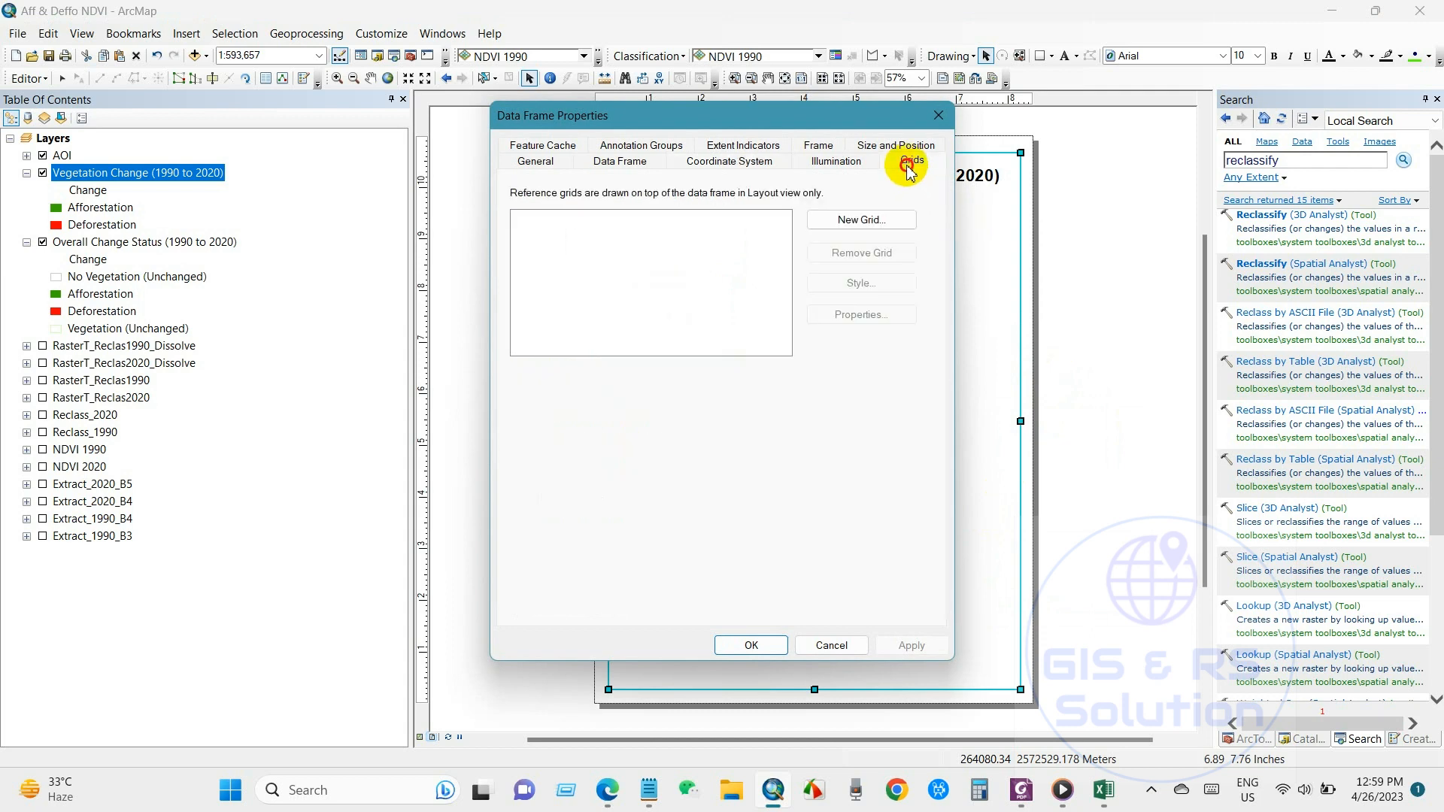
click(858, 220)
click(861, 551)
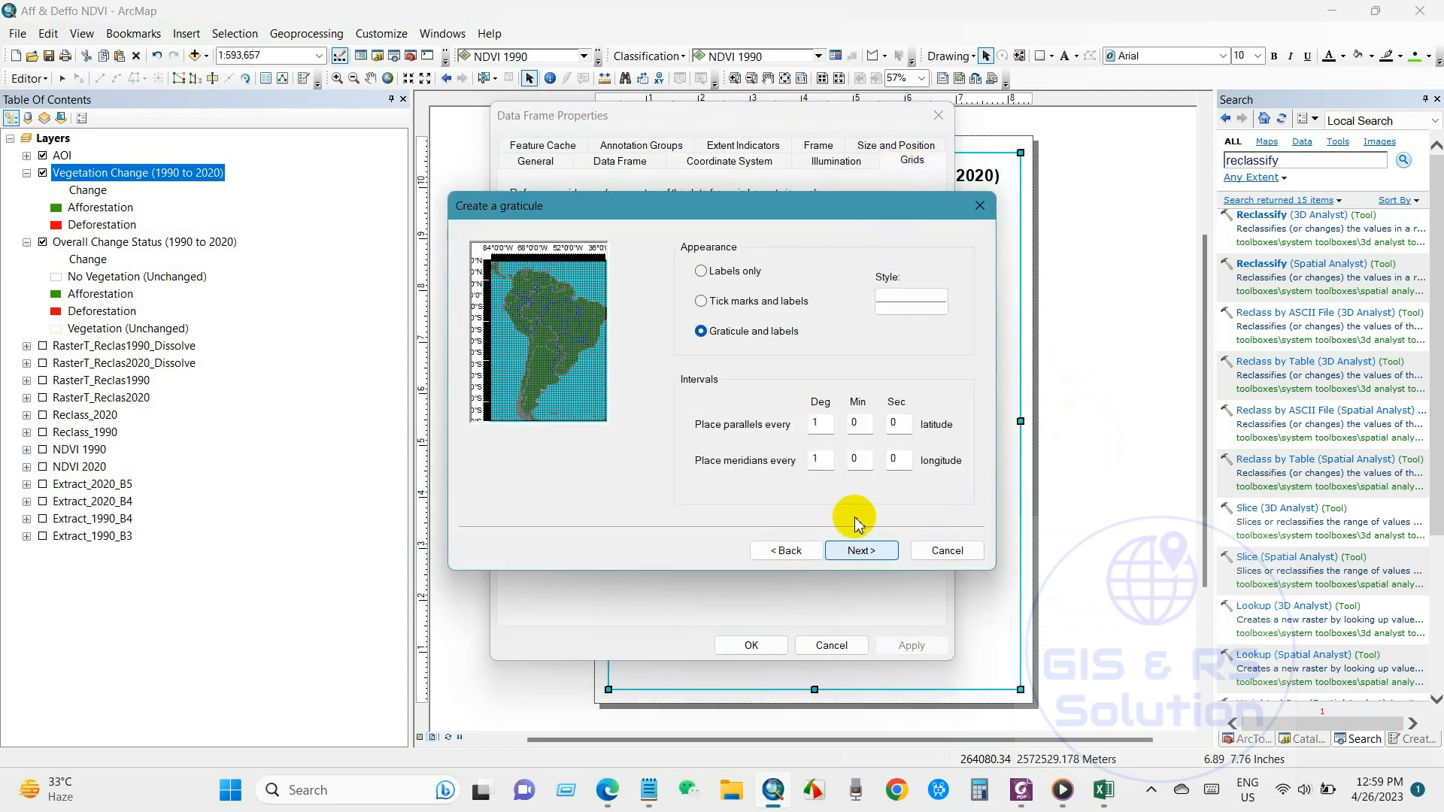
click(728, 282)
click(863, 551)
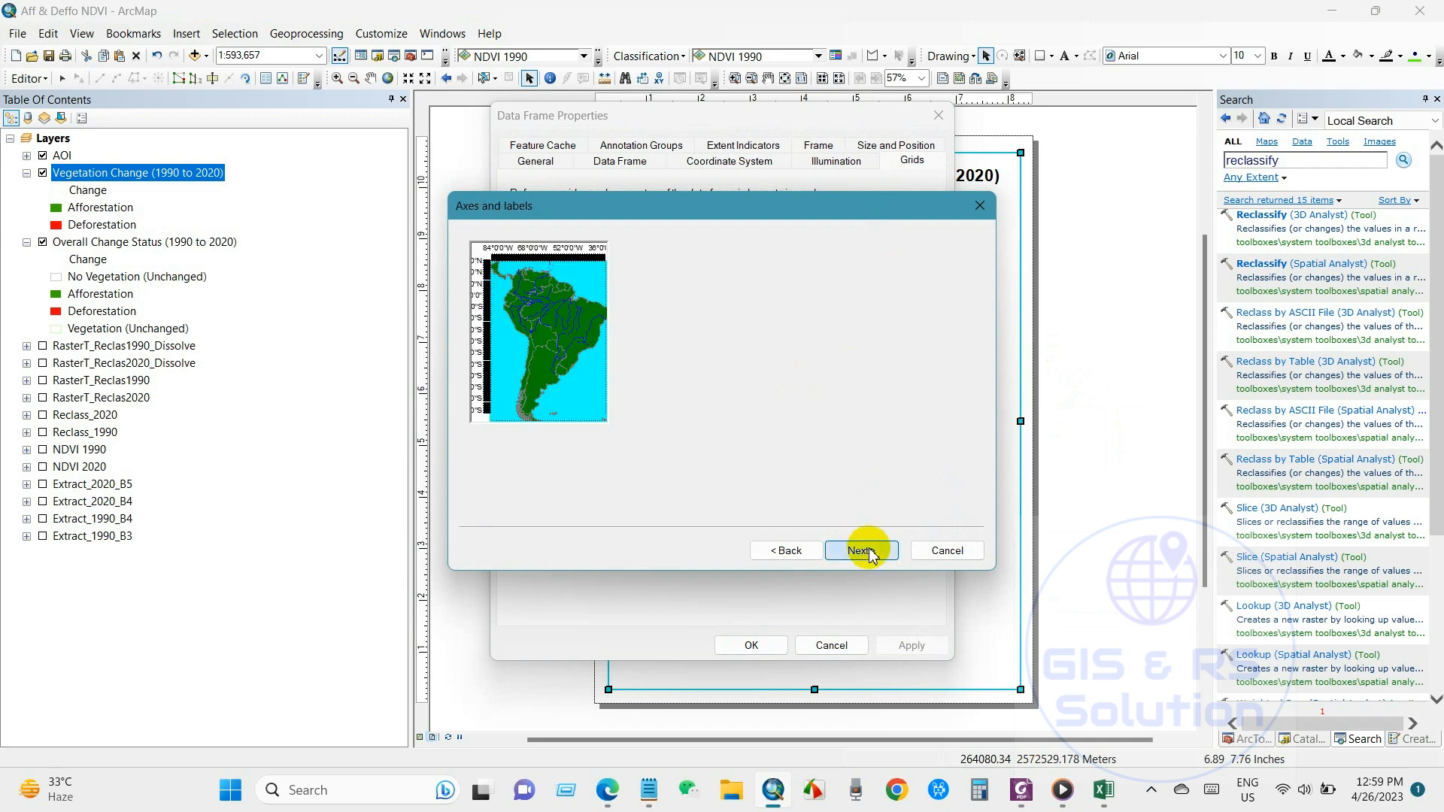
click(865, 550)
click(865, 551)
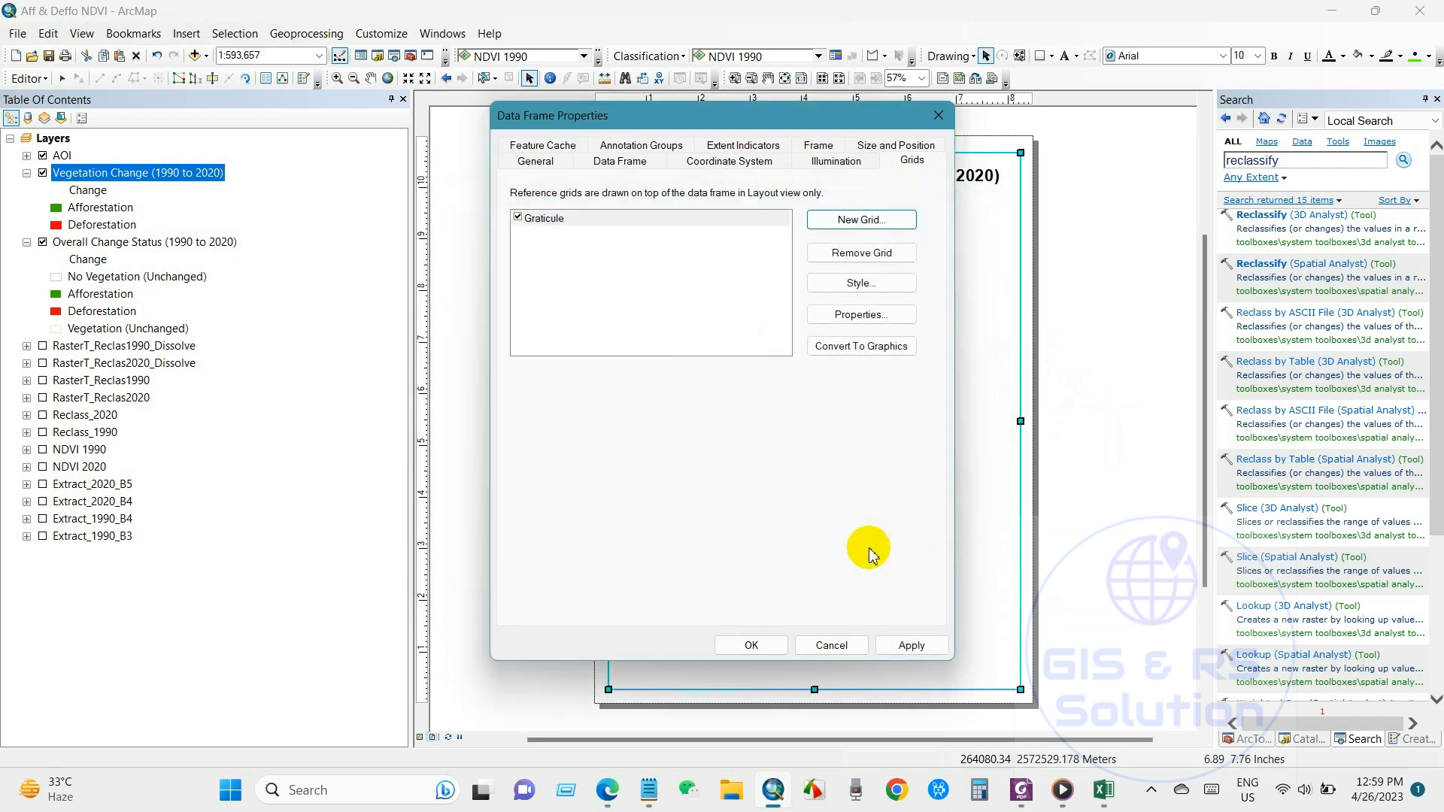
Set the graticule labels to size 9 with vertical orientation on the left and right axes, and apply the grid to the layout
click(861, 315)
click(643, 522)
click(801, 520)
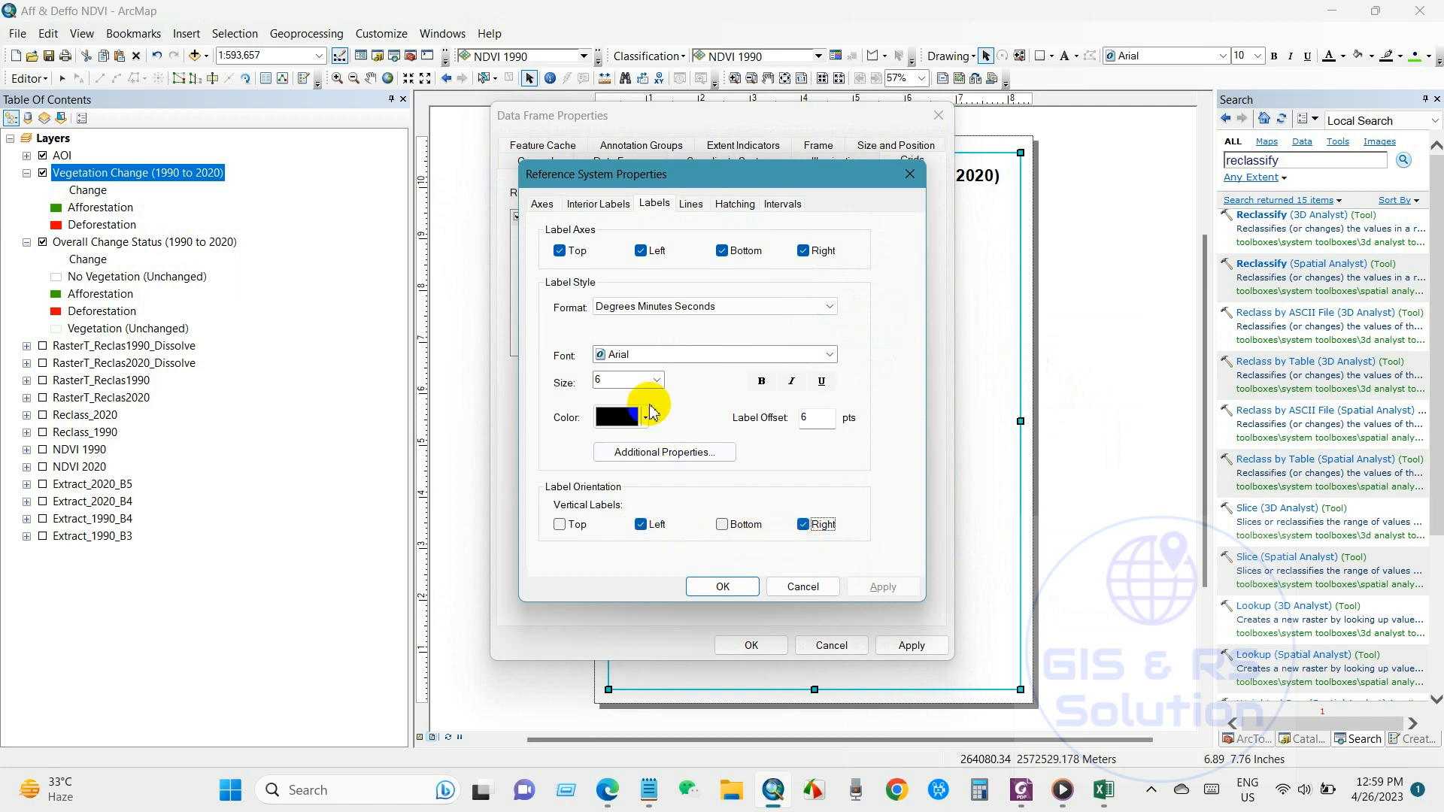
click(656, 381)
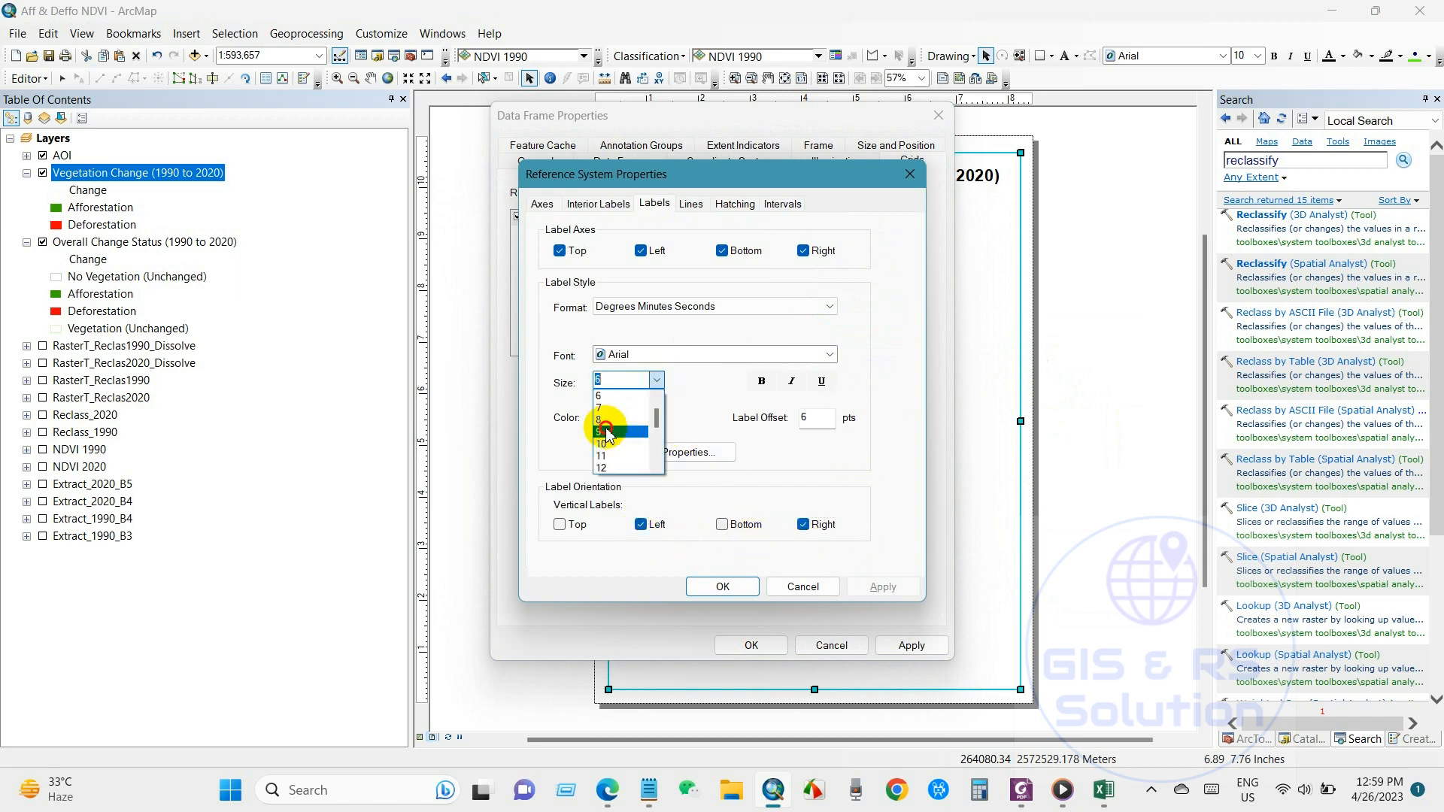
click(607, 433)
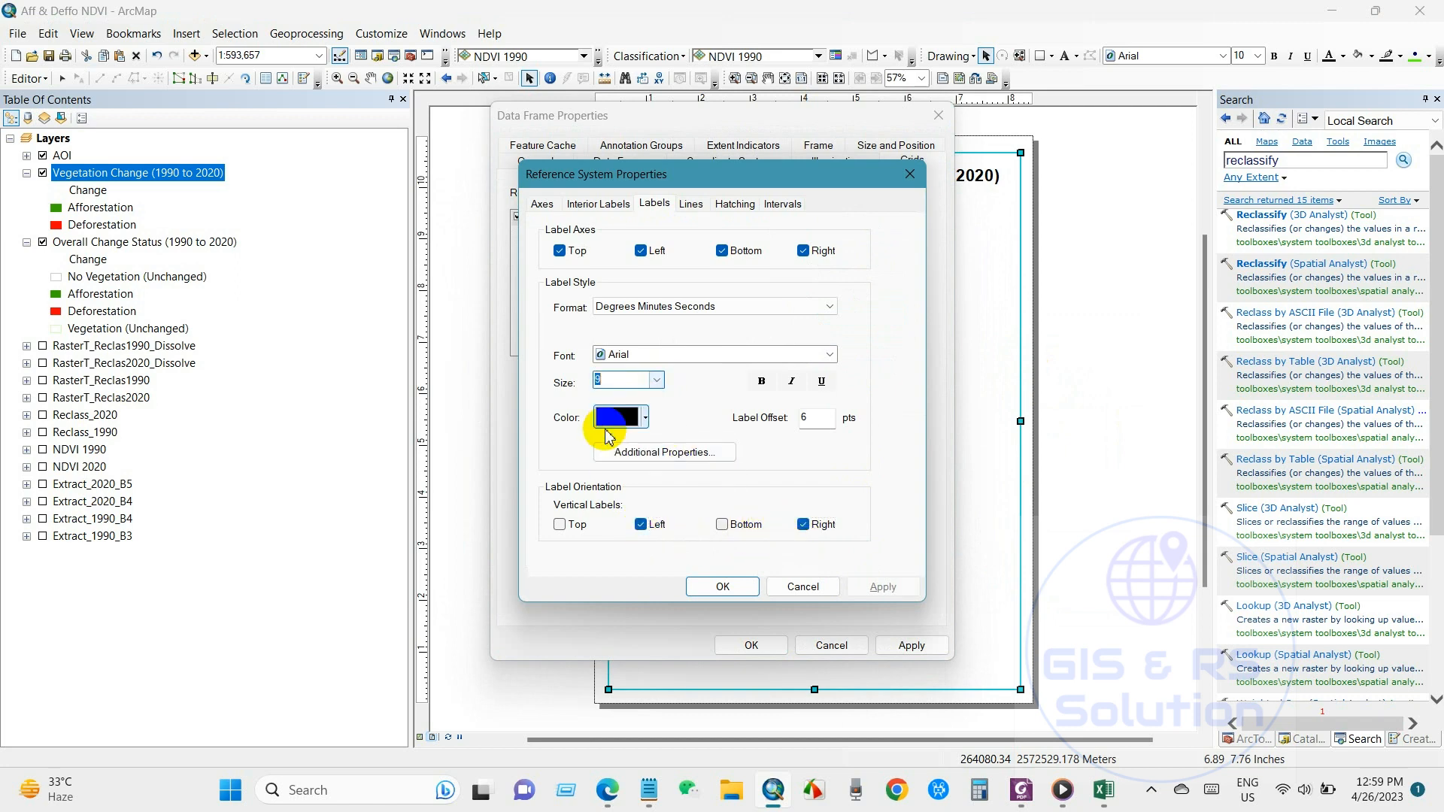
click(782, 204)
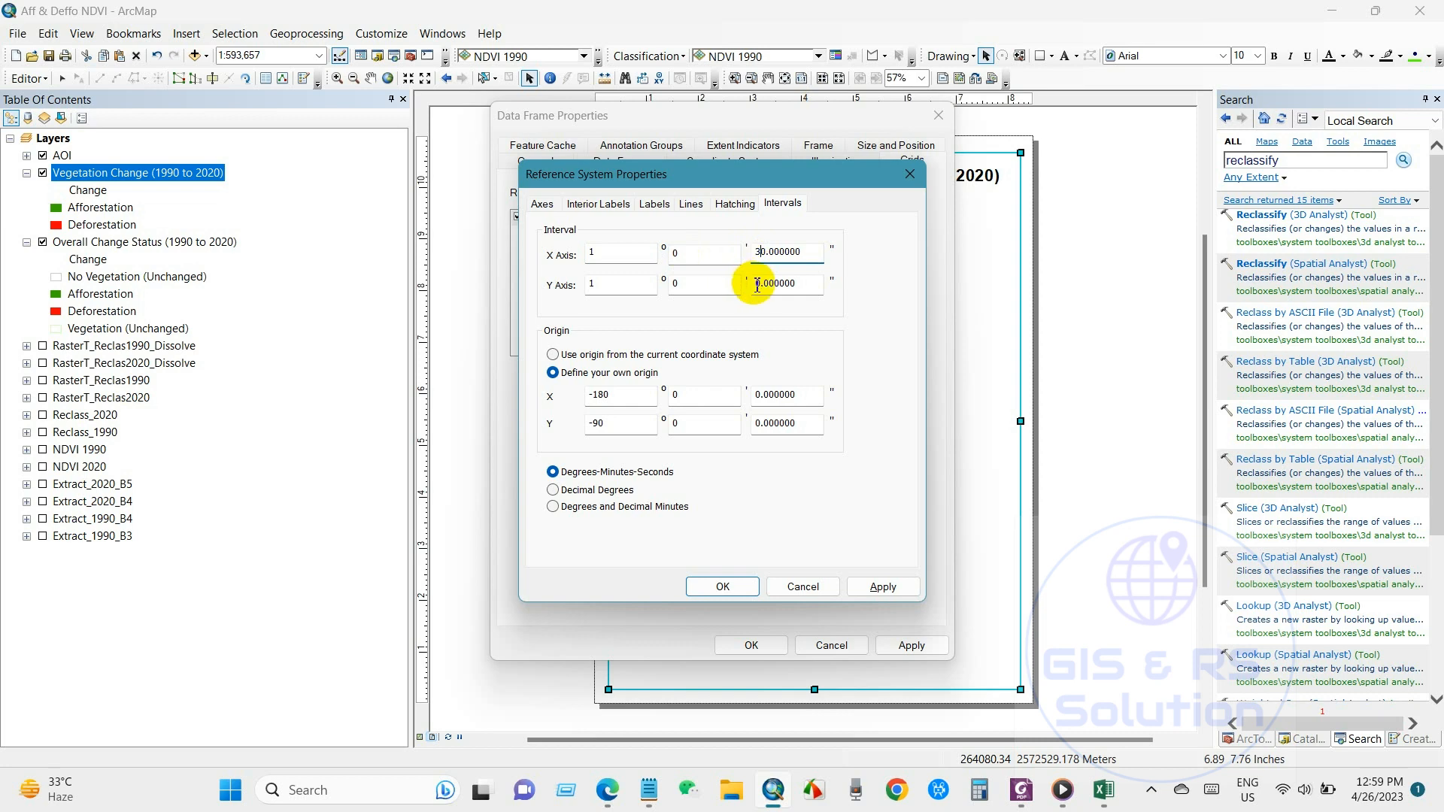
click(730, 586)
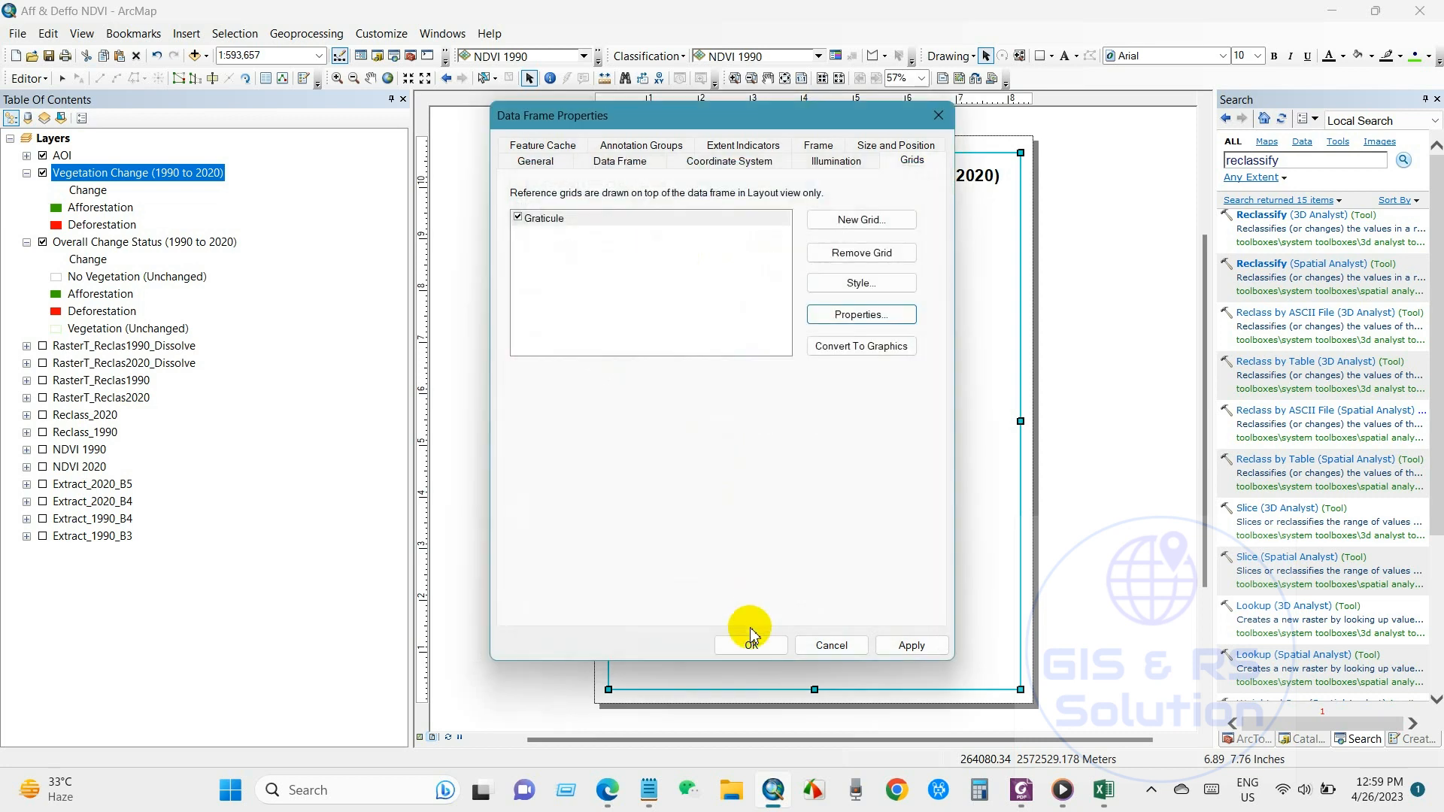
click(751, 646)
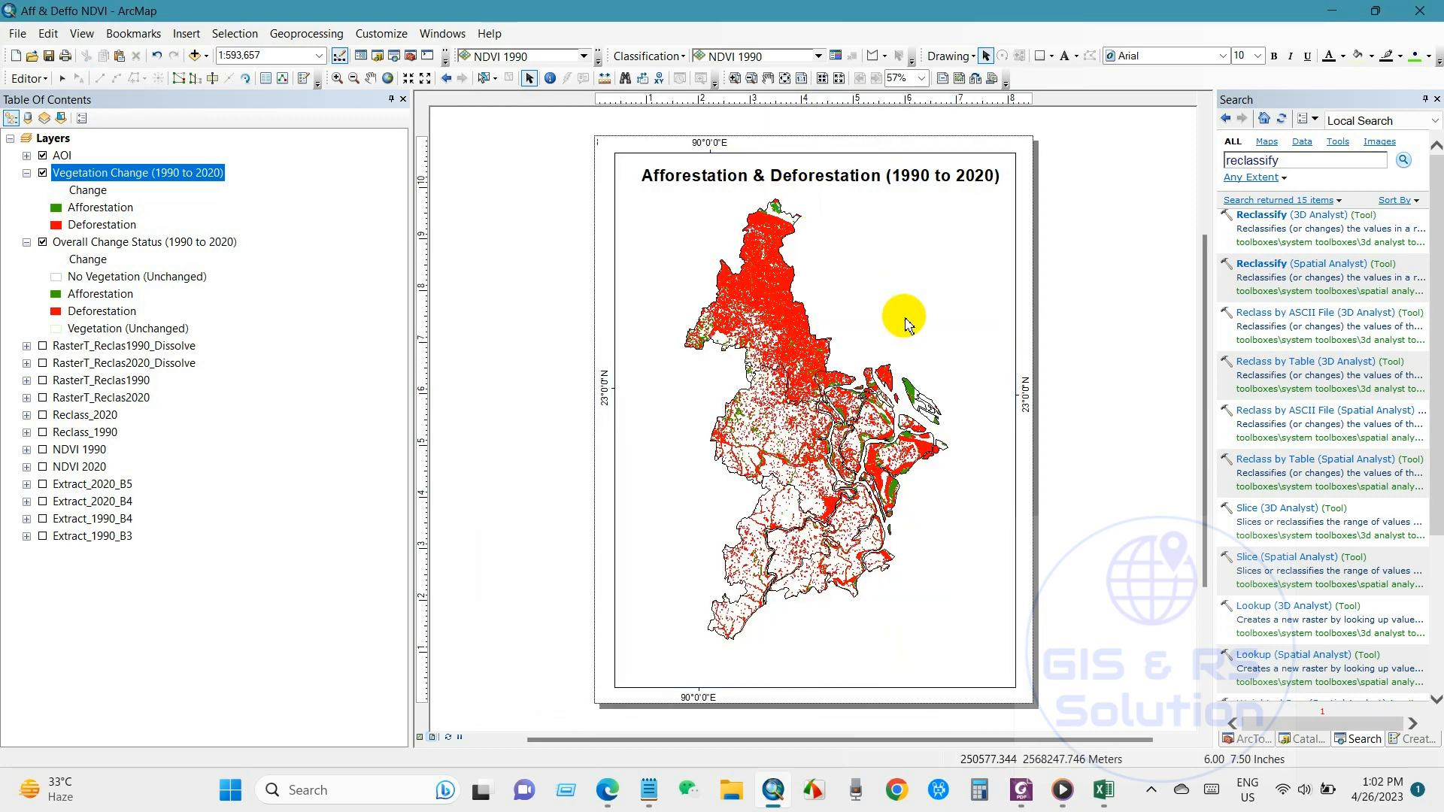
Insert a legend that leaves out the Overall Change Status (1990 to 2020) layer, and place it in the empty area beside the map
click(901, 320)
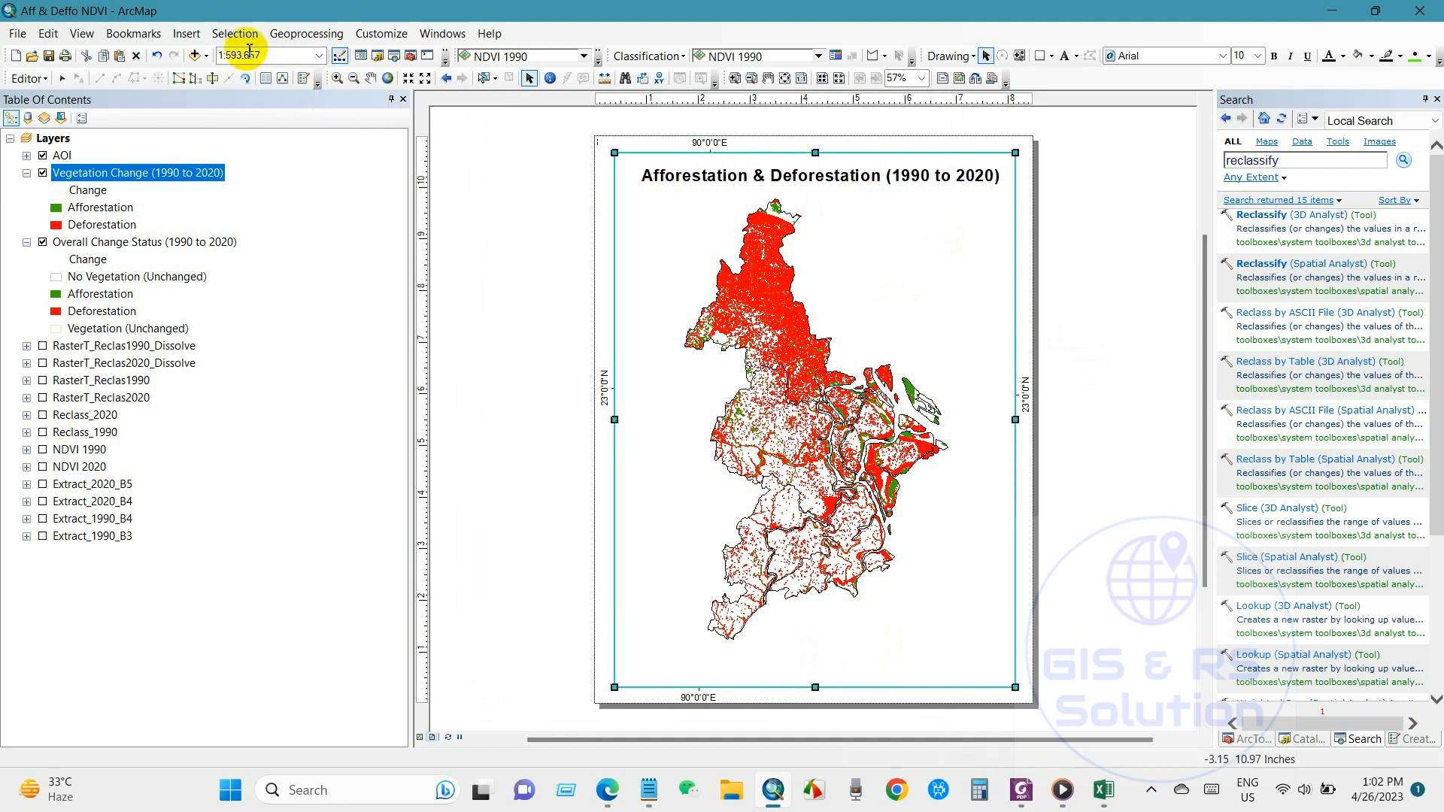
click(186, 33)
click(216, 158)
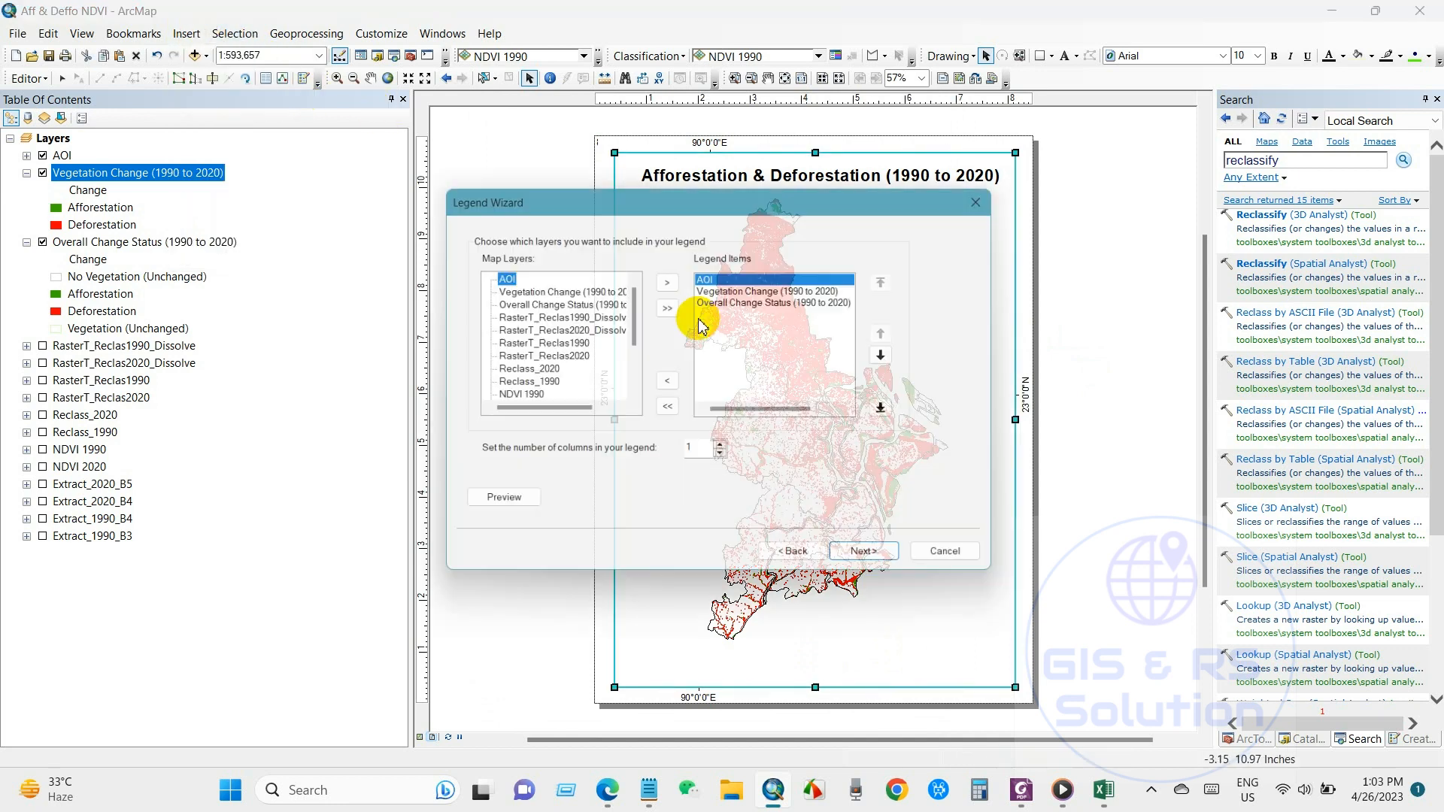
click(722, 300)
click(669, 382)
click(872, 564)
click(873, 564)
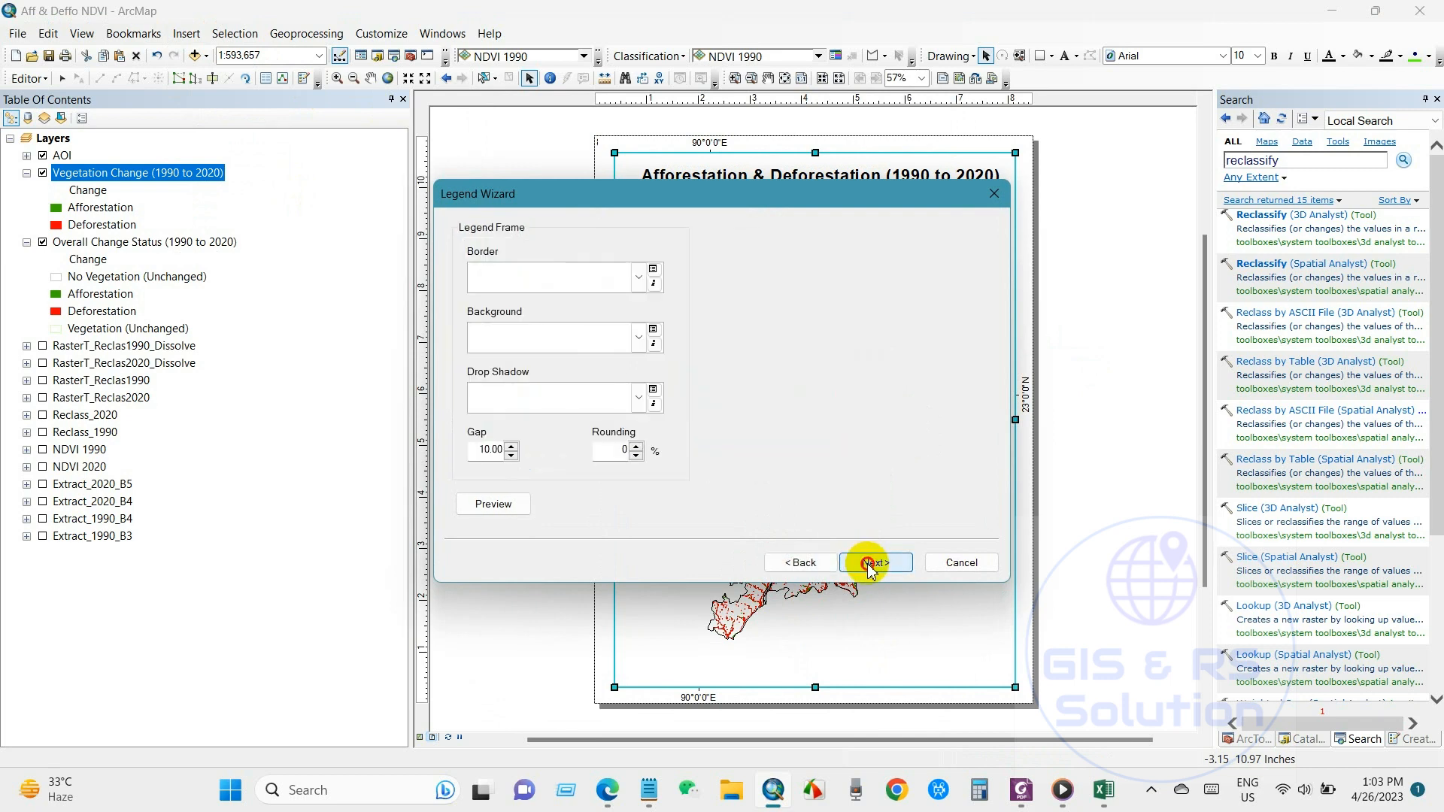
click(872, 564)
click(872, 563)
click(872, 563)
drag(779, 464, 870, 596)
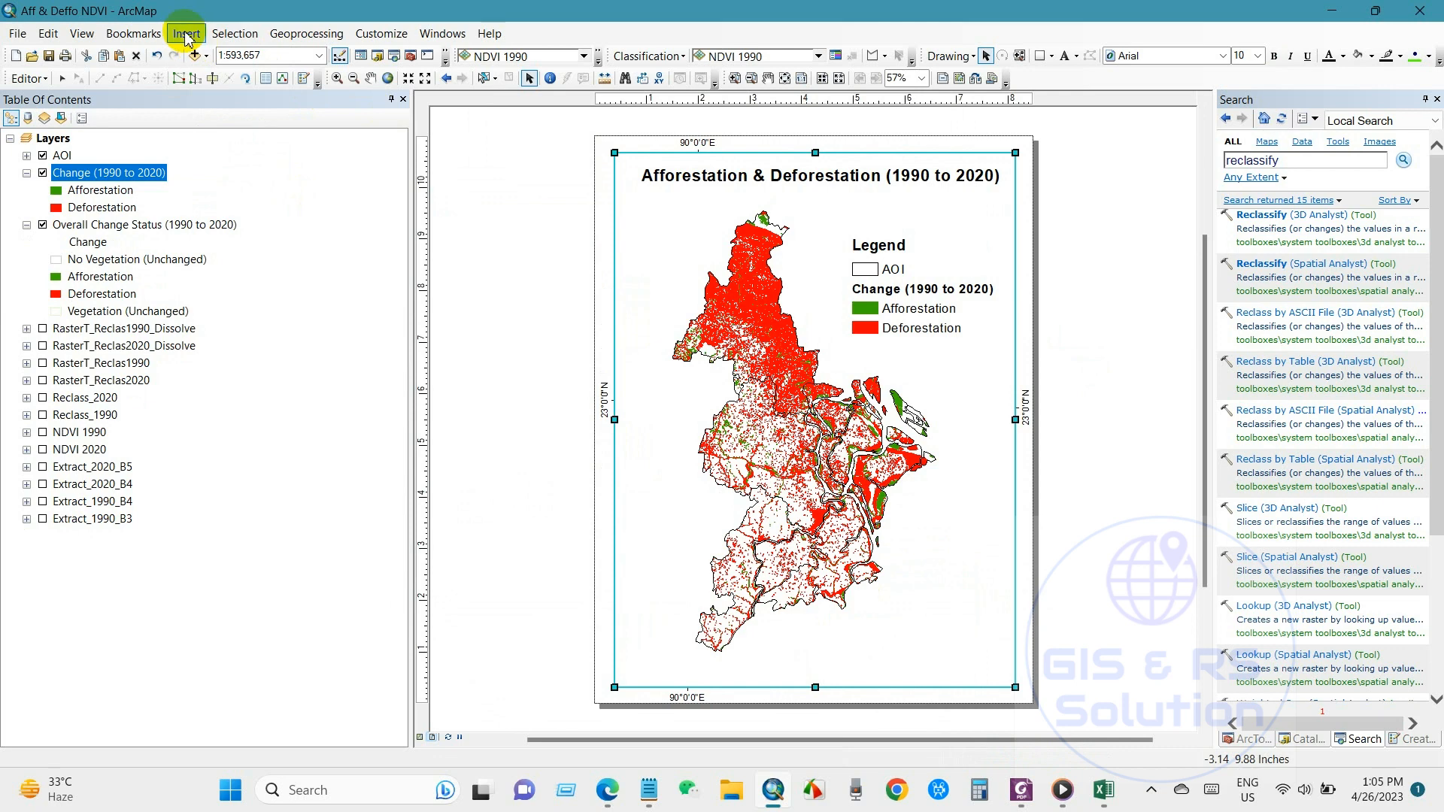
Insert the ESRI North 3 north arrow and place it in the lower-right part of the data frame
click(186, 33)
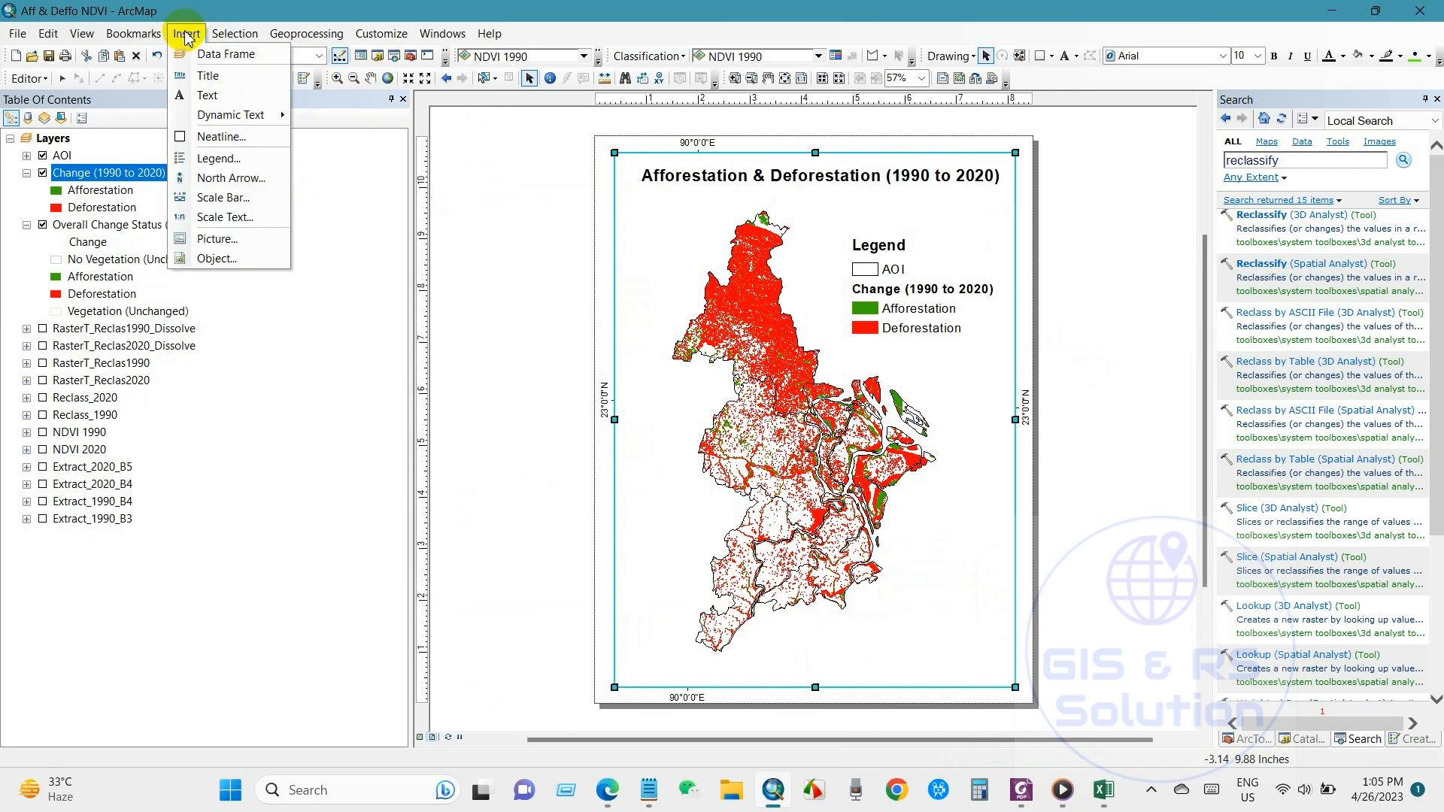
click(200, 178)
click(256, 129)
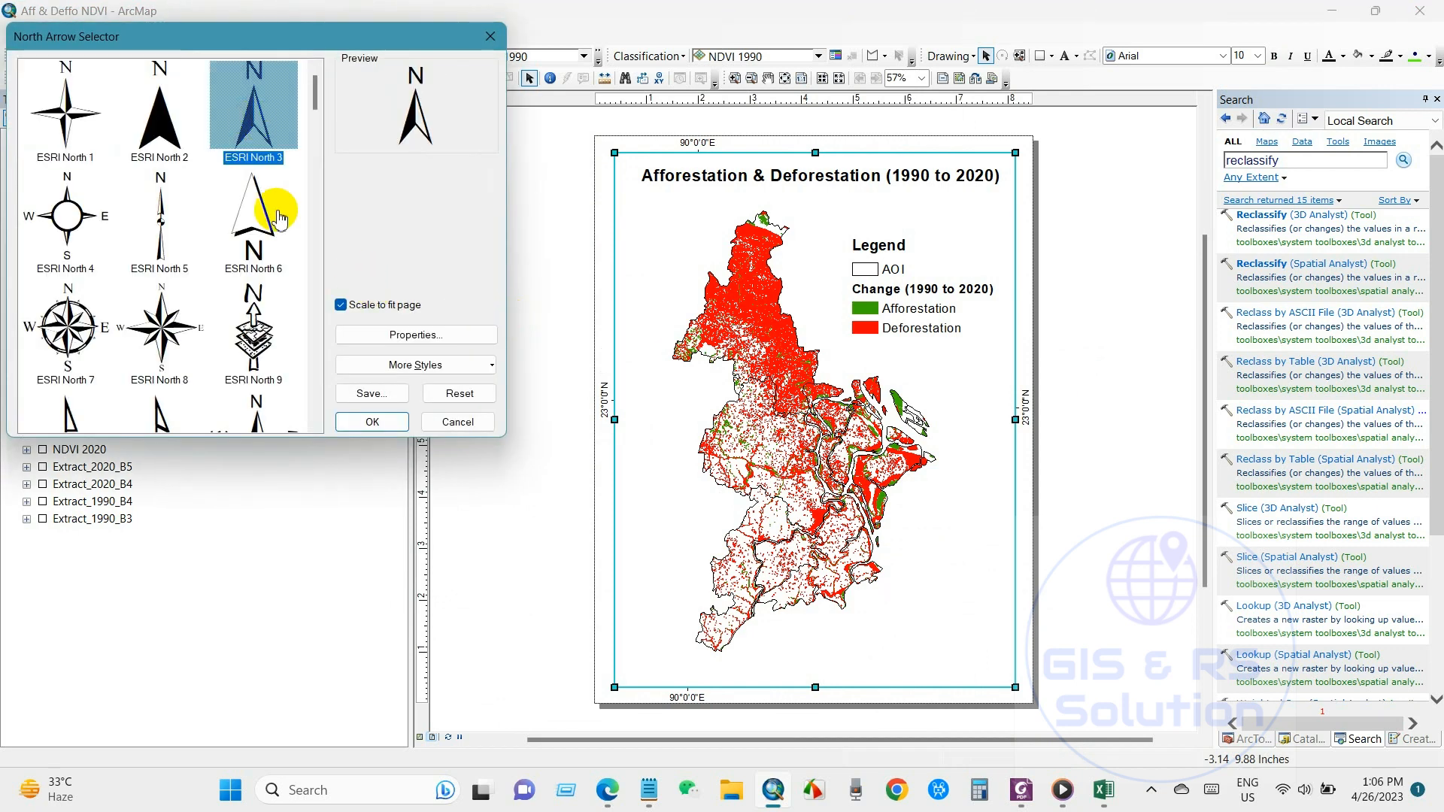
click(370, 421)
click(884, 579)
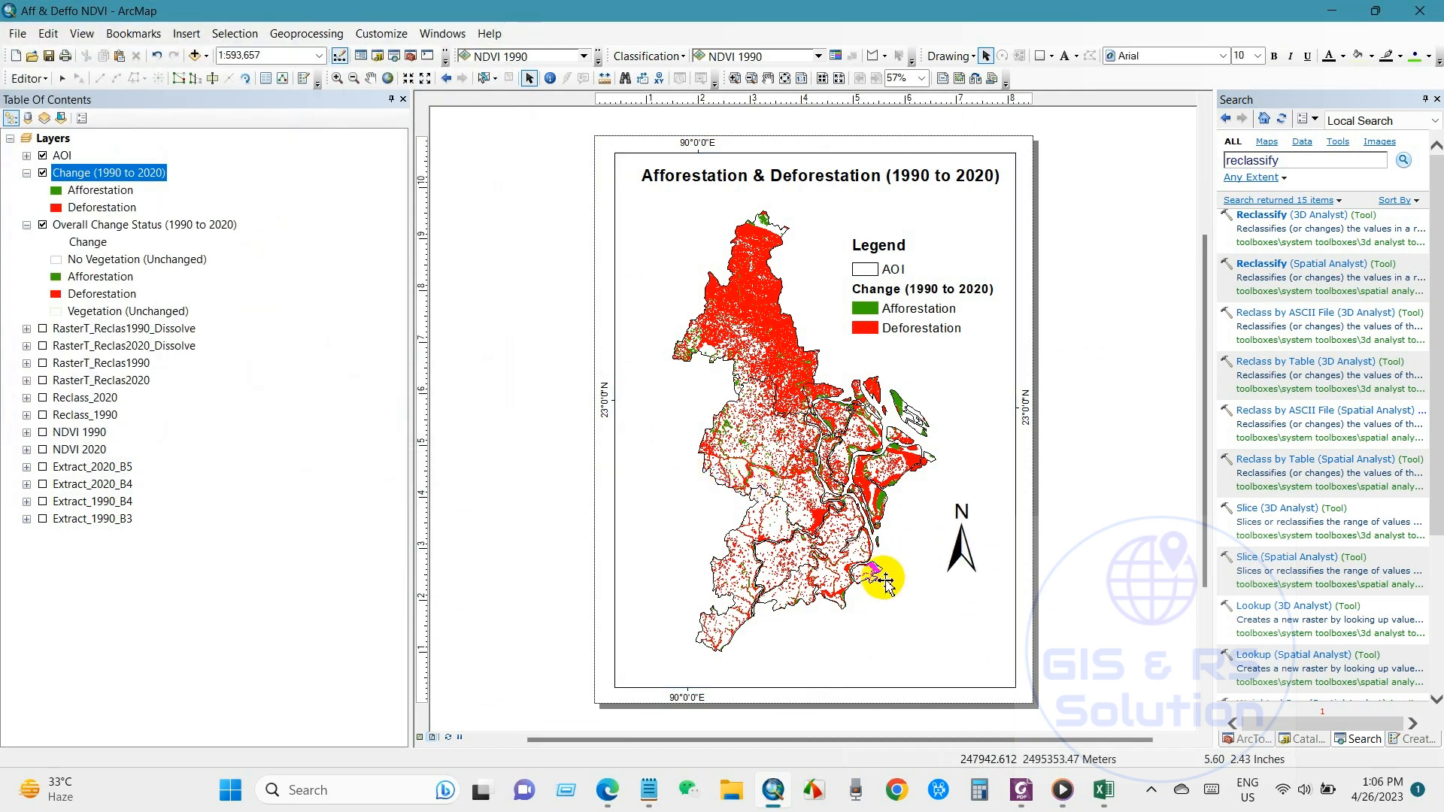
Insert Alternating Scale Bar 1 with division units in Kilometers, and place it below the north arrow
click(187, 33)
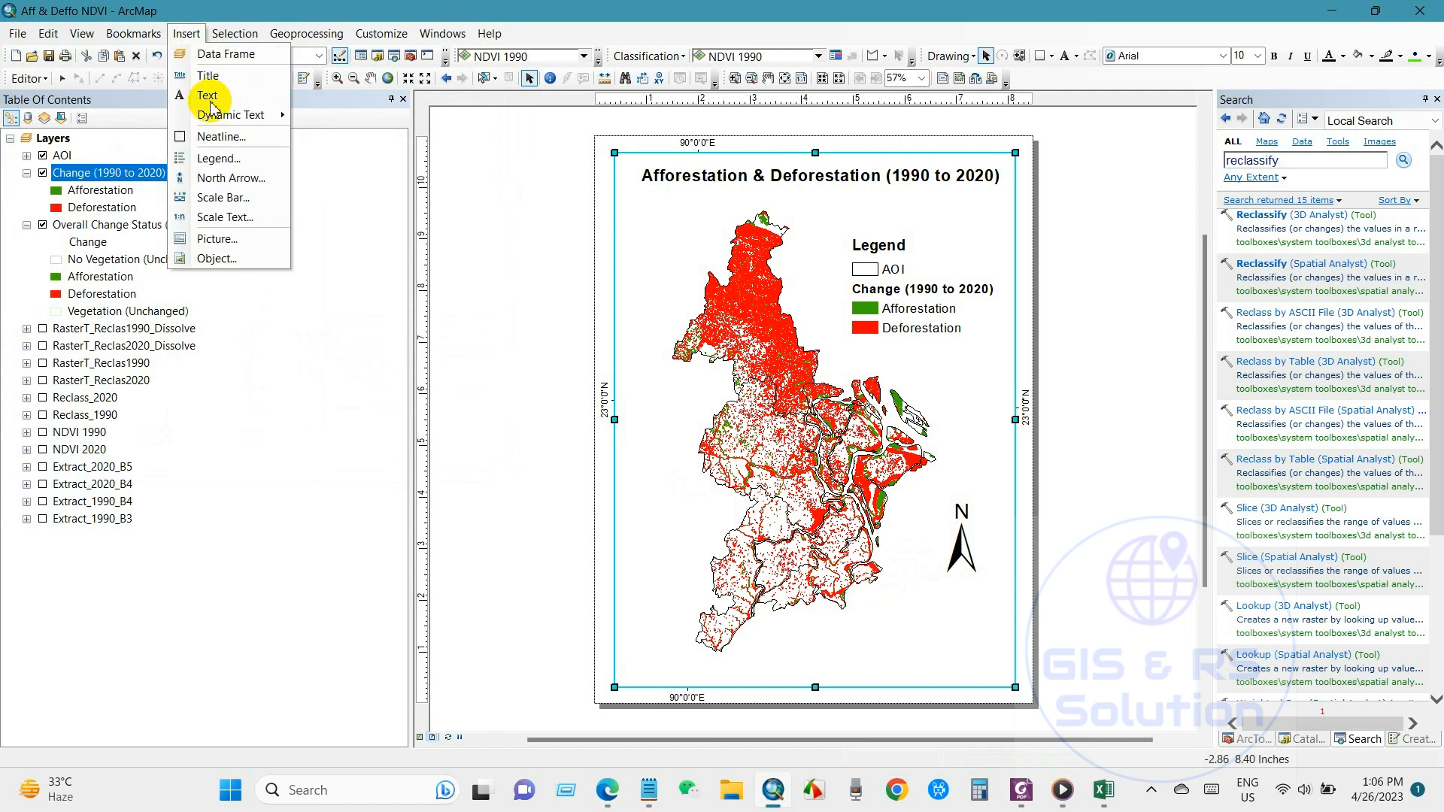
click(221, 197)
click(100, 226)
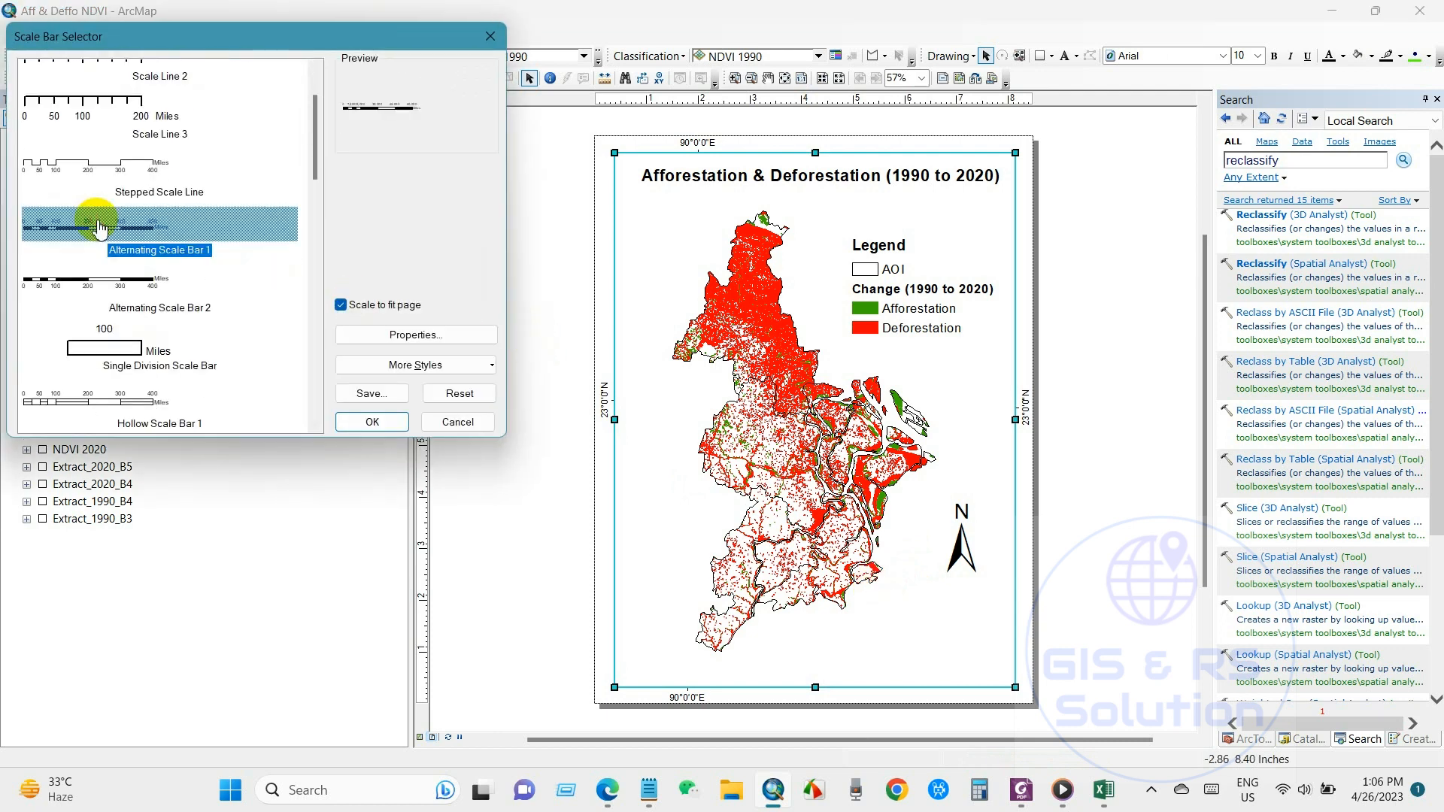
click(406, 335)
click(606, 439)
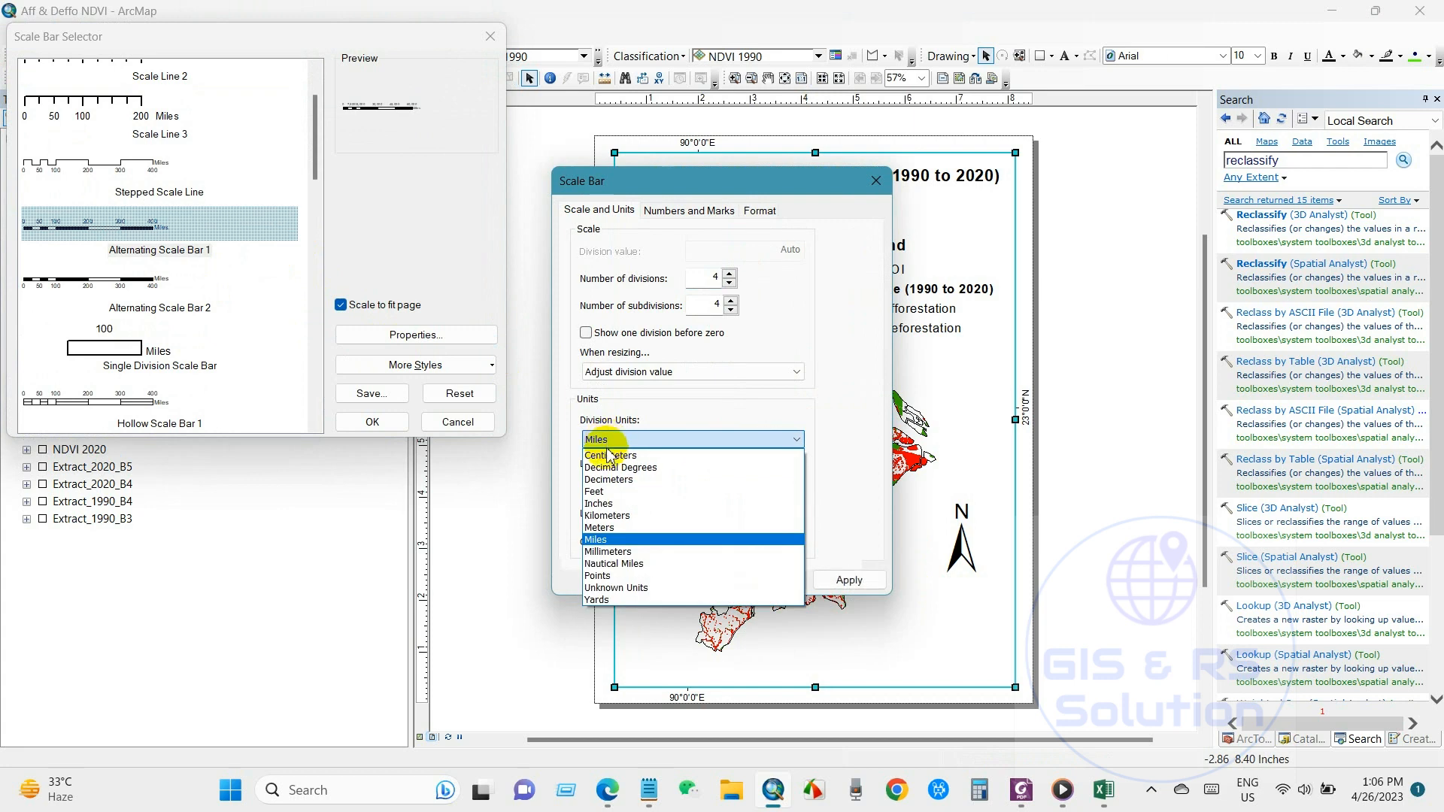
click(607, 515)
click(696, 579)
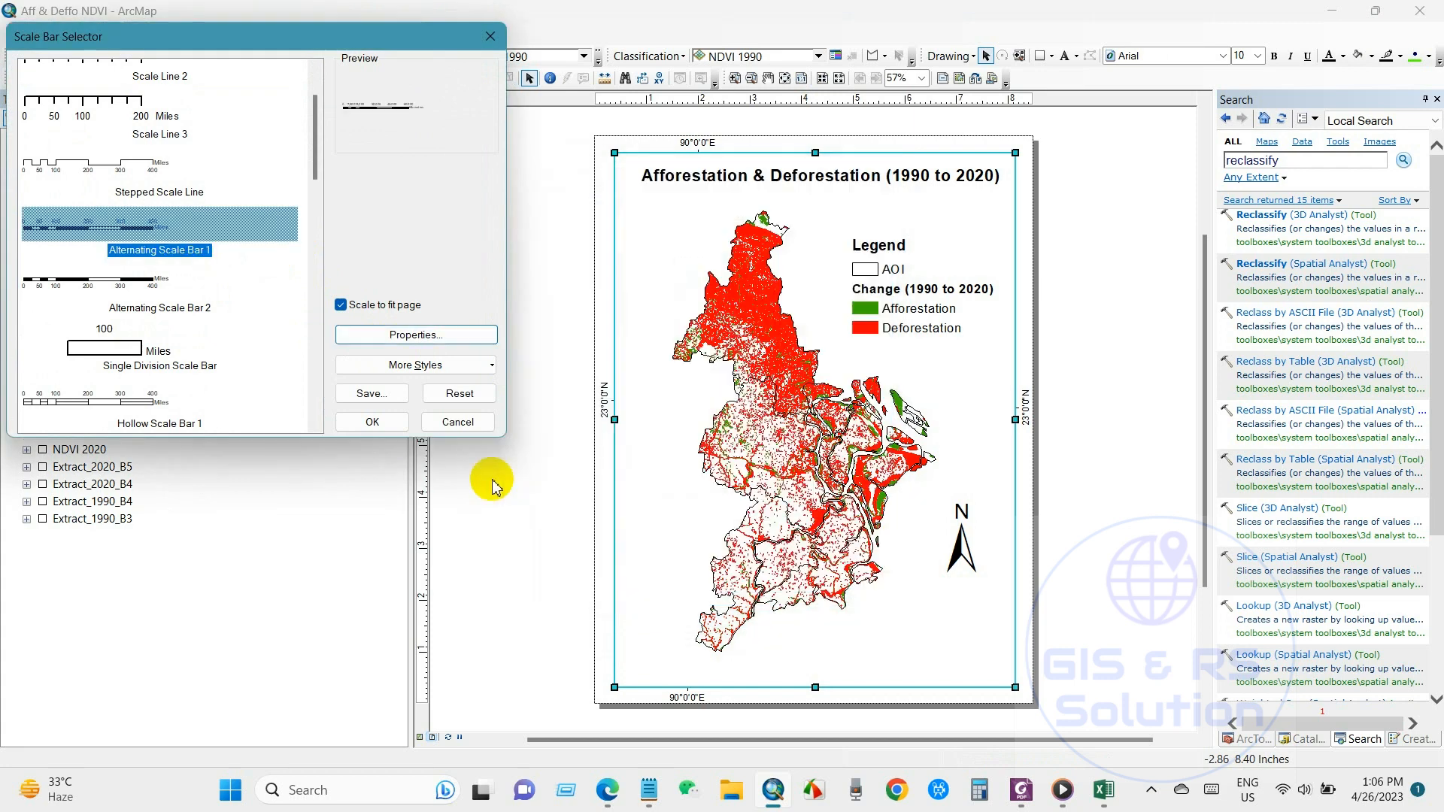
click(373, 422)
drag(849, 437, 925, 661)
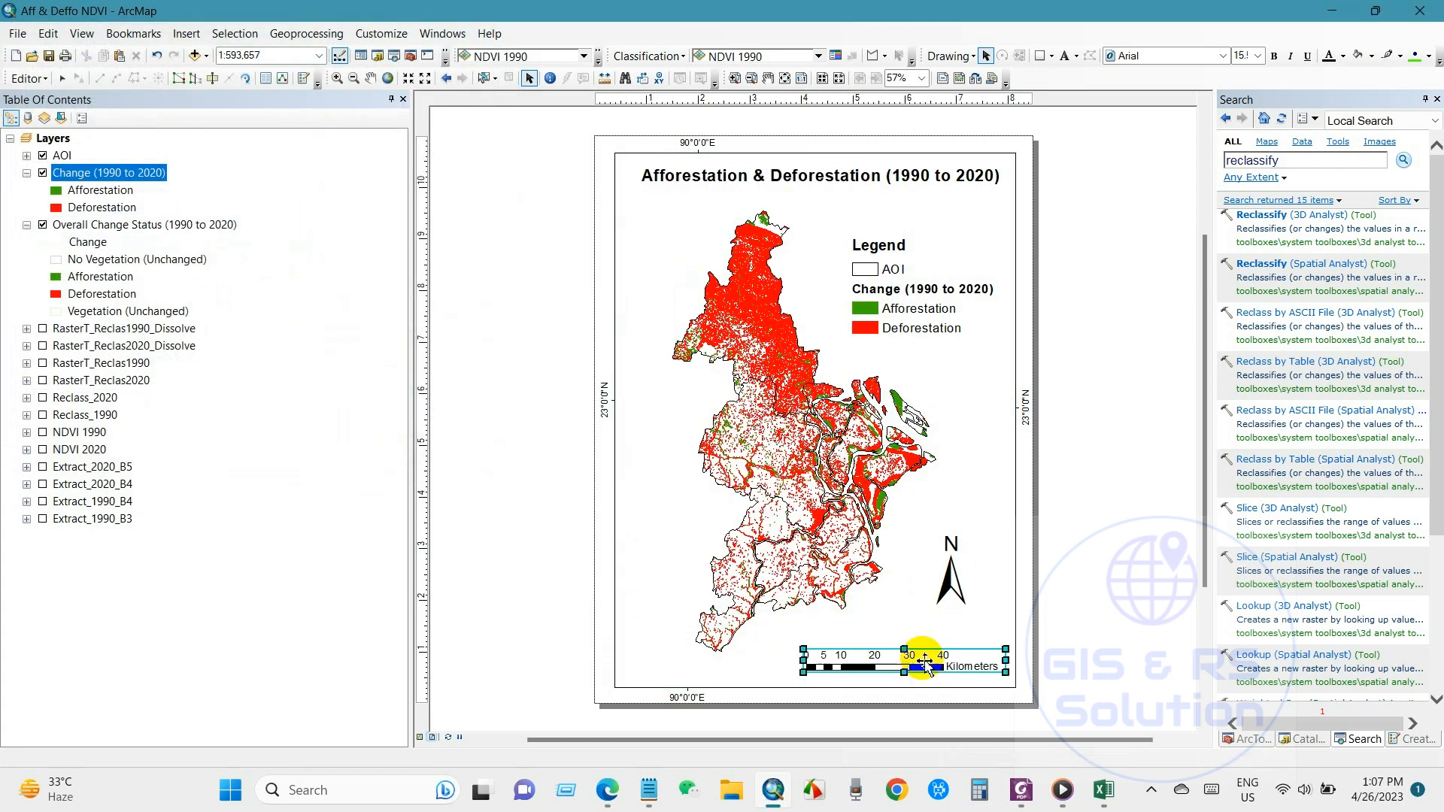
Rename the AOI layer Study Area so the legend entry carries that name
click(62, 156)
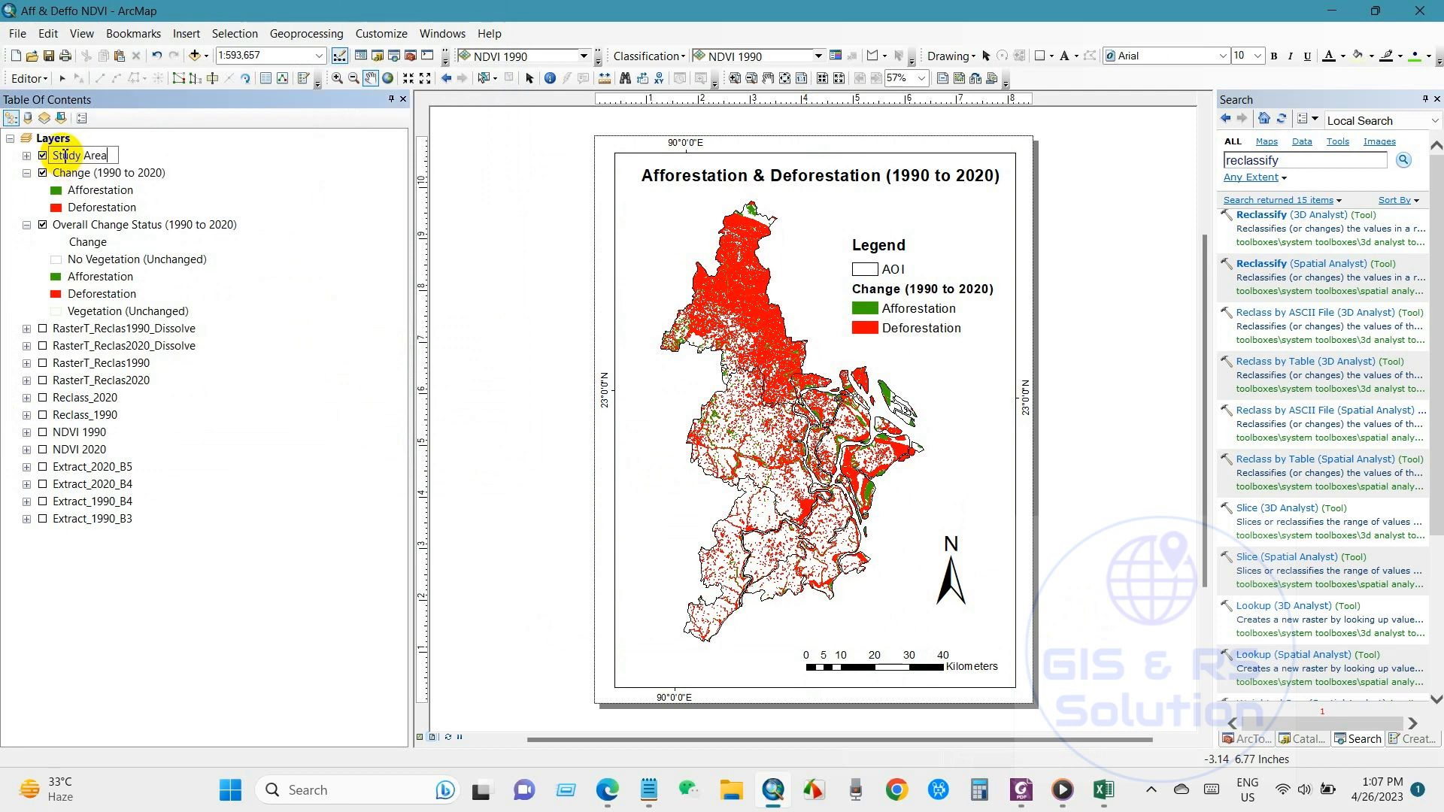
key(Delete)
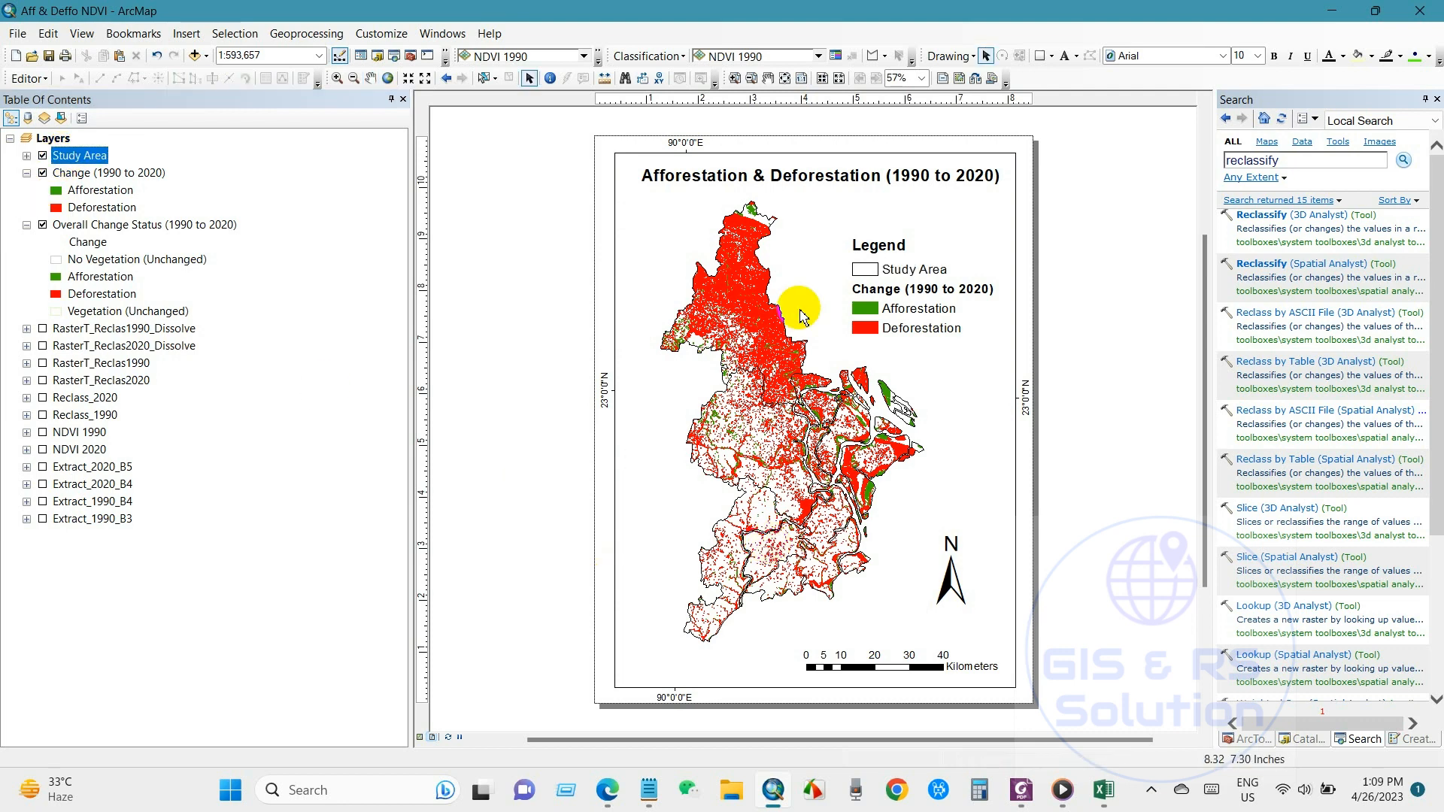
click(945, 419)
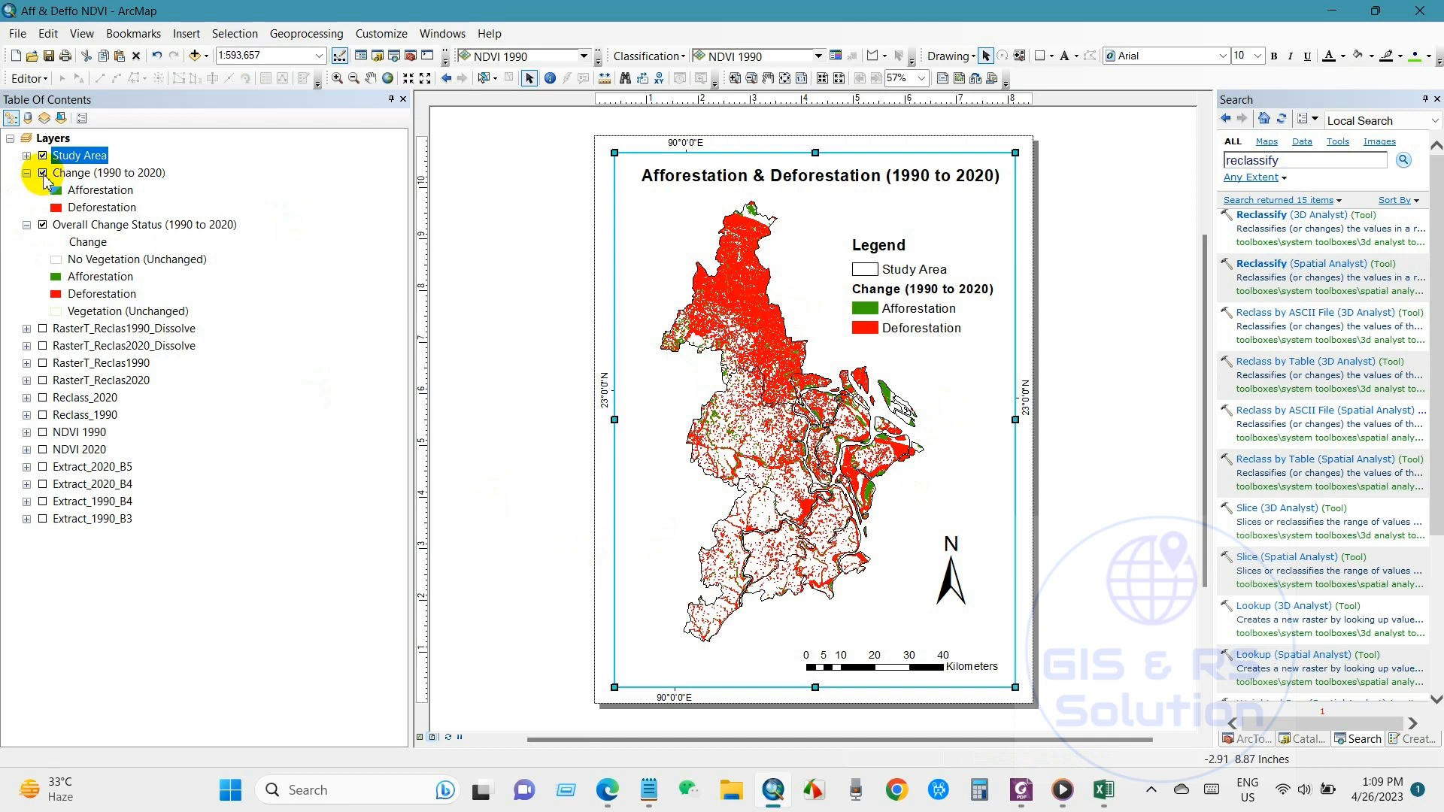
Check the map with the Change (1990 to 2020) layer hidden, show it again, and turn off the Overall Change Status layer
click(42, 173)
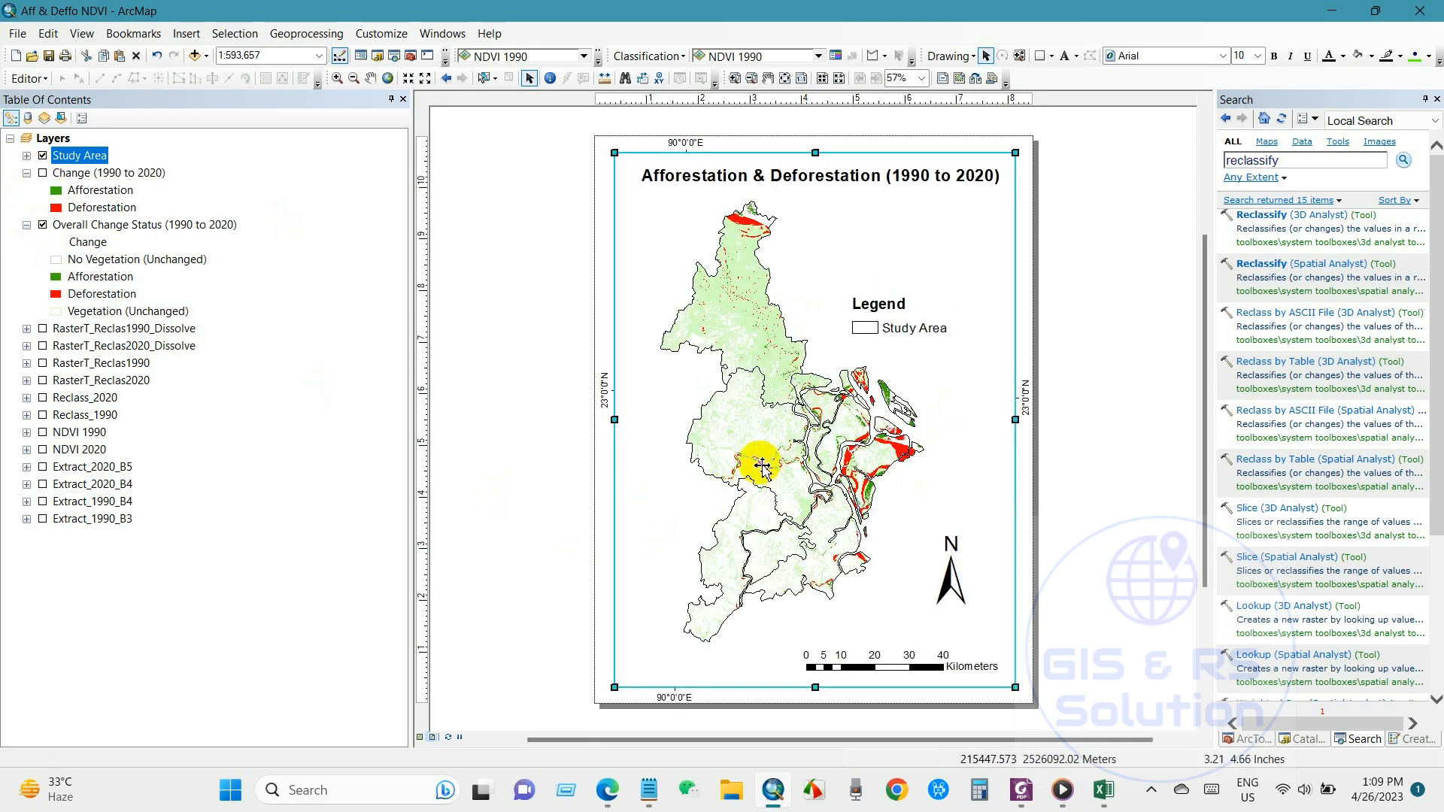
click(42, 173)
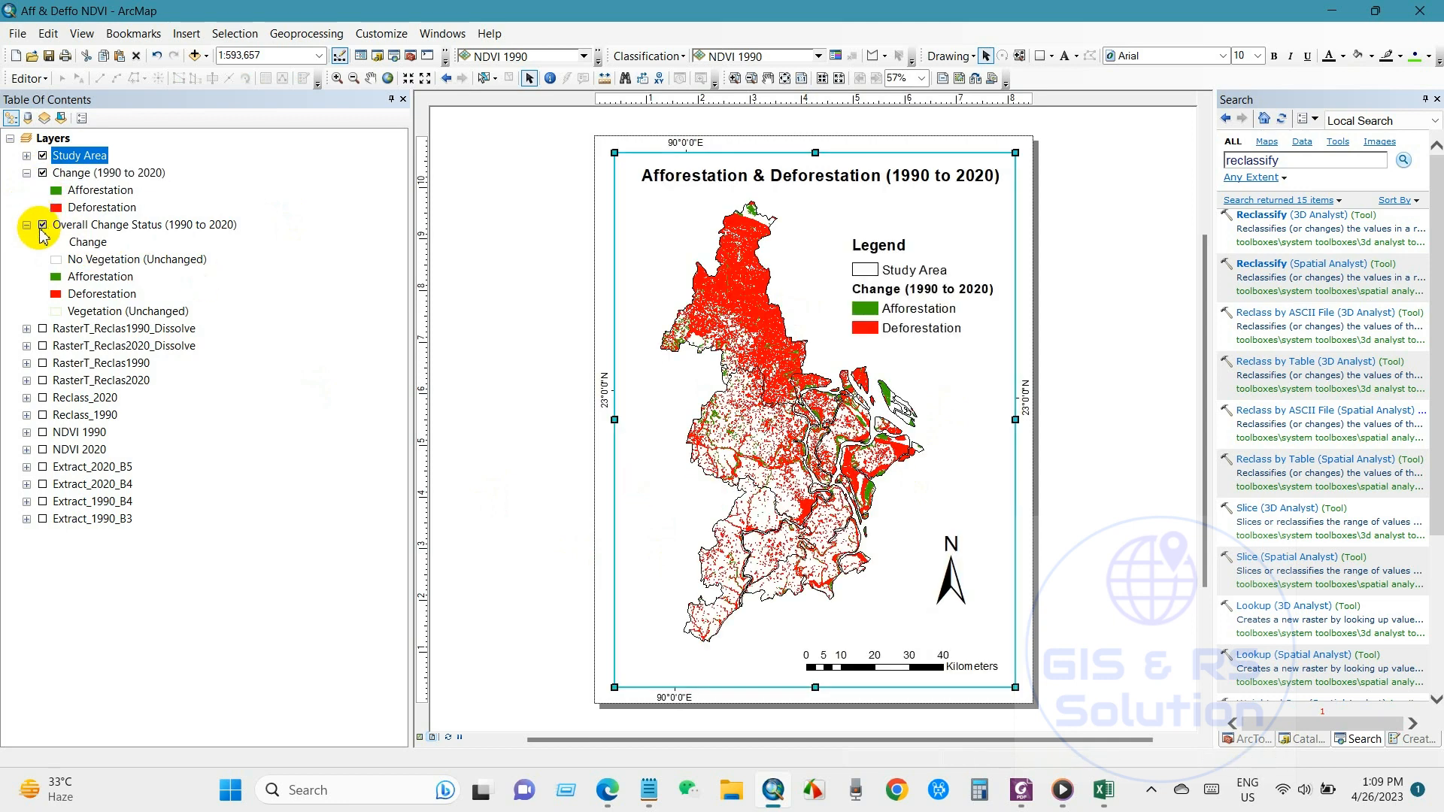
click(43, 225)
click(1026, 421)
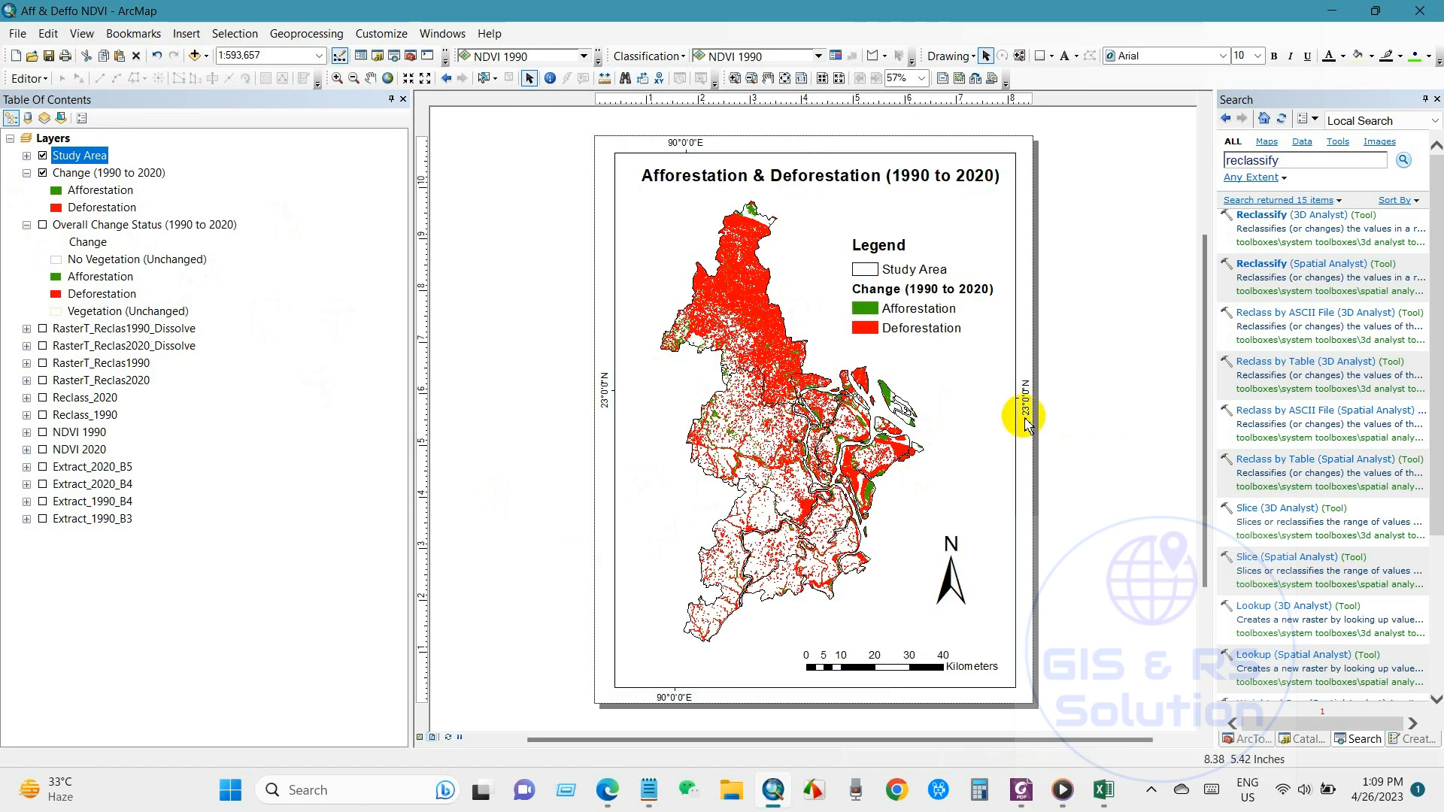
Export the map layout to the Desktop as the JPEG Aff & Deffo NDVI at 700 dpi
click(18, 34)
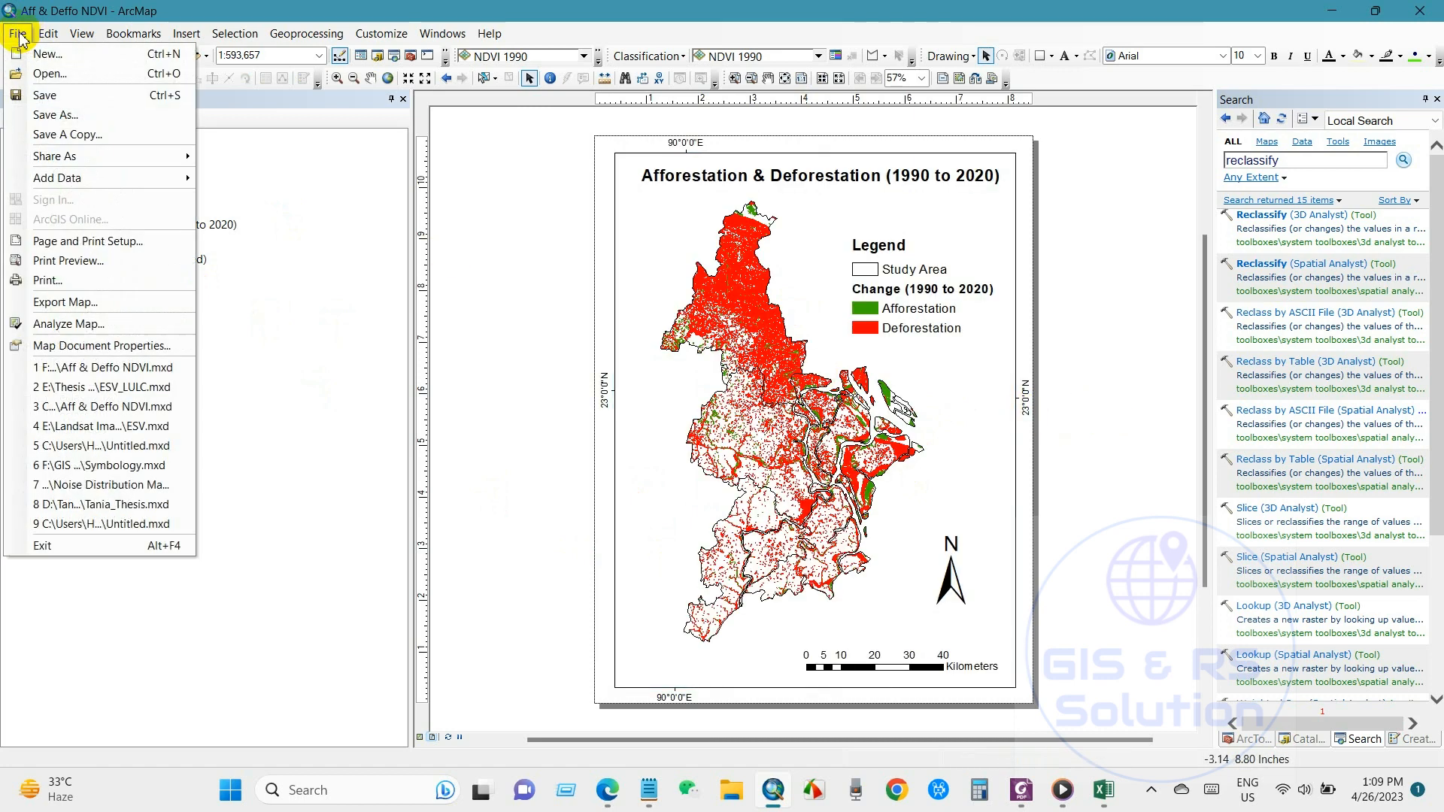
click(60, 303)
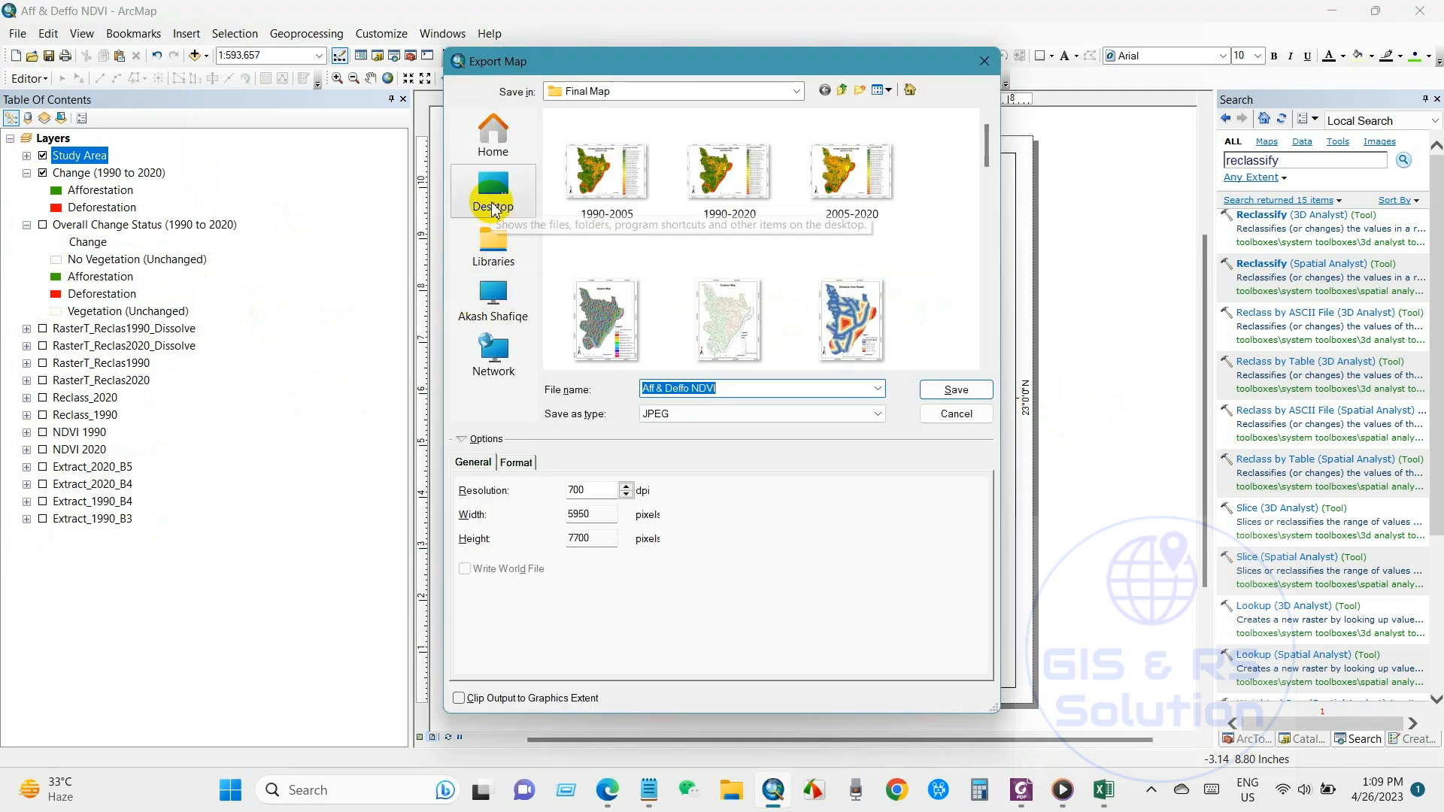
click(493, 192)
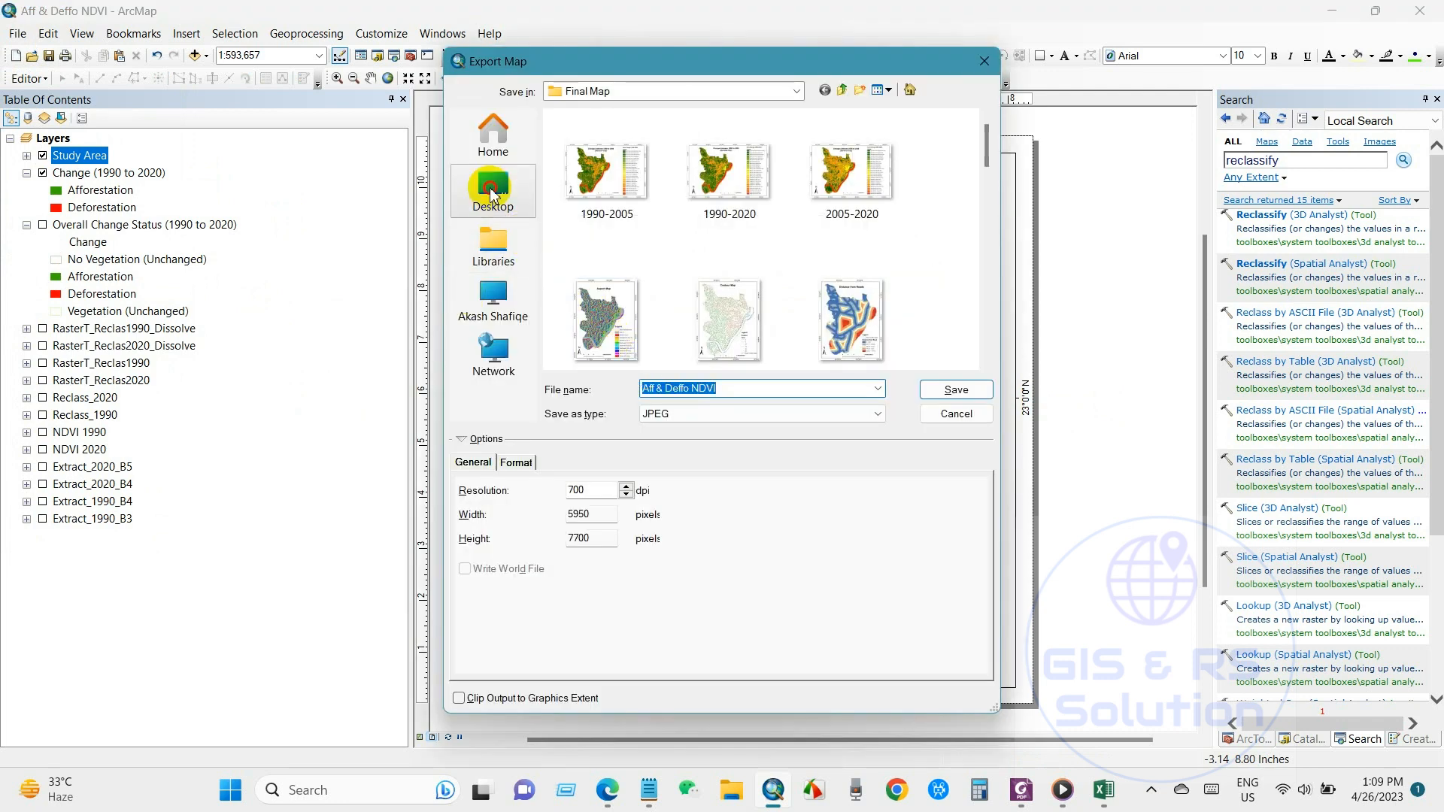
click(595, 489)
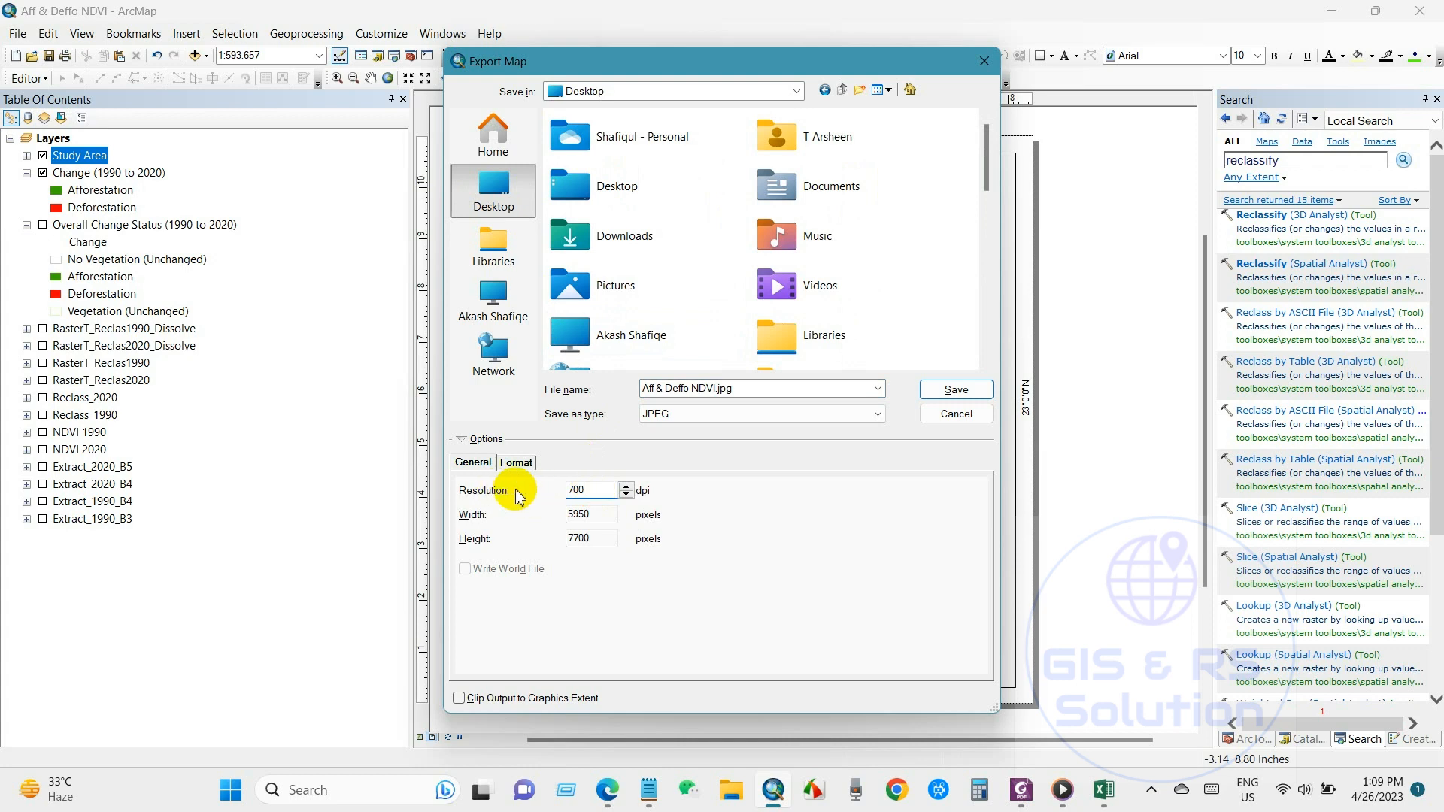
click(949, 392)
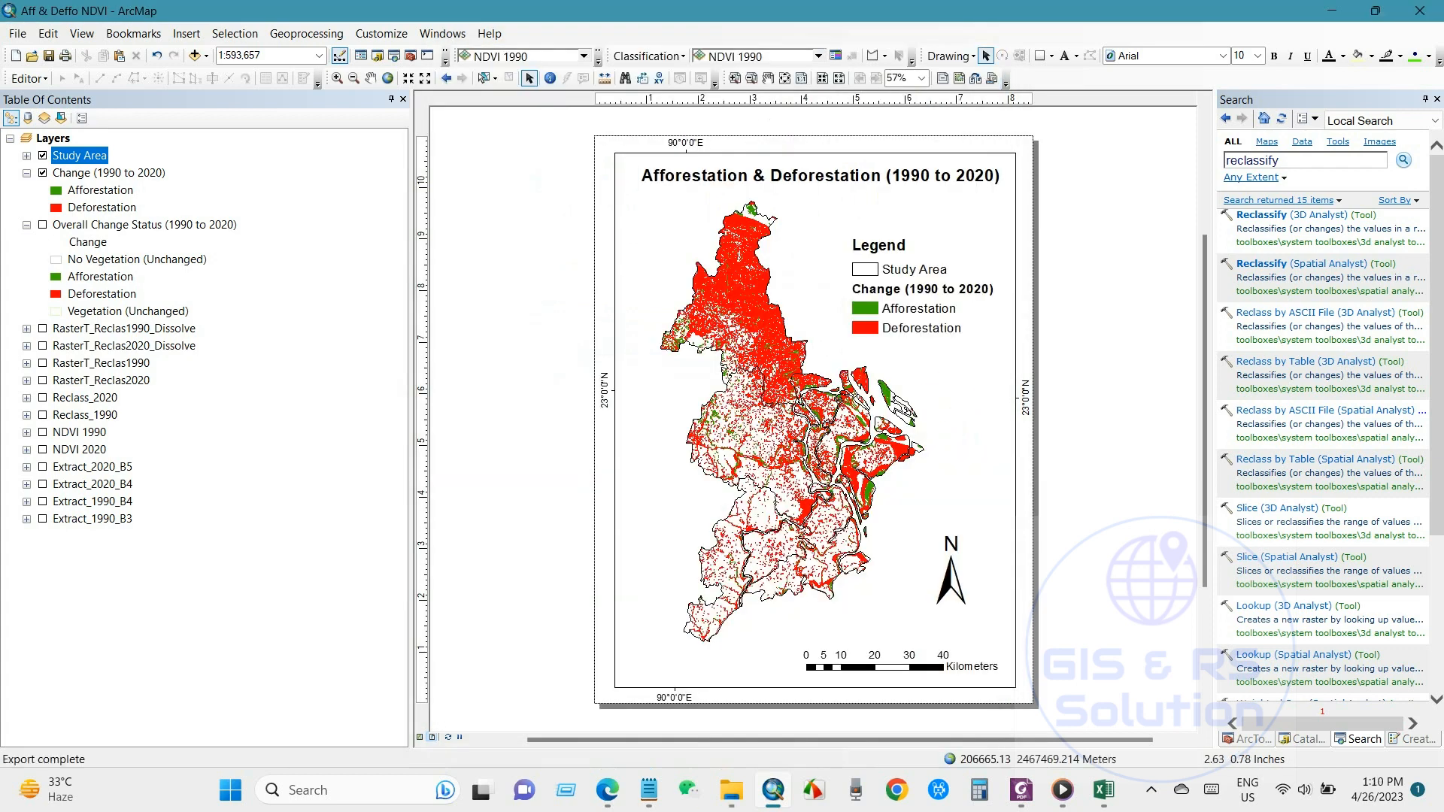
Open the exported Aff & Deffo NDVI image from the Desktop, examine the map details up close, and return to ArcMap
click(730, 791)
click(607, 340)
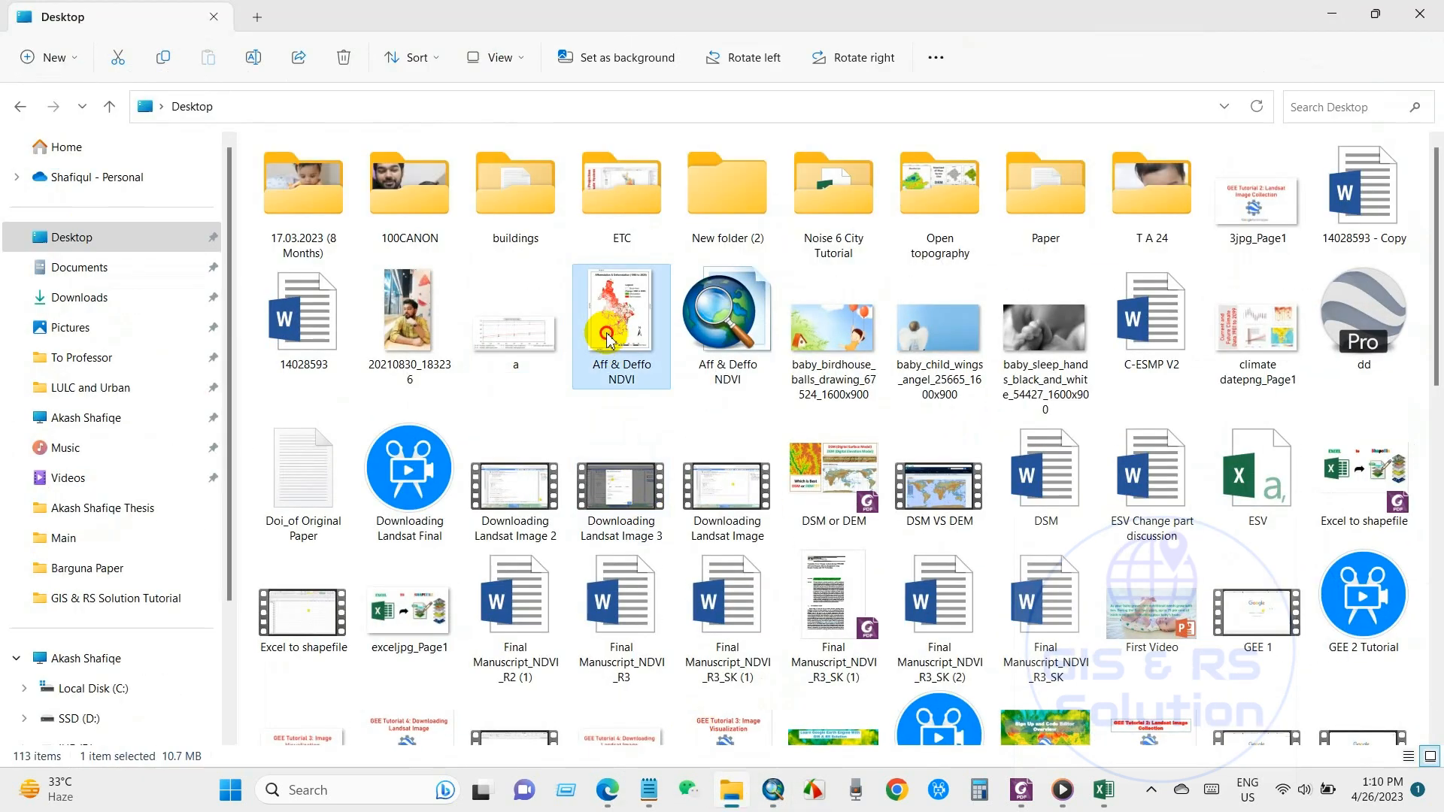
double_click(608, 340)
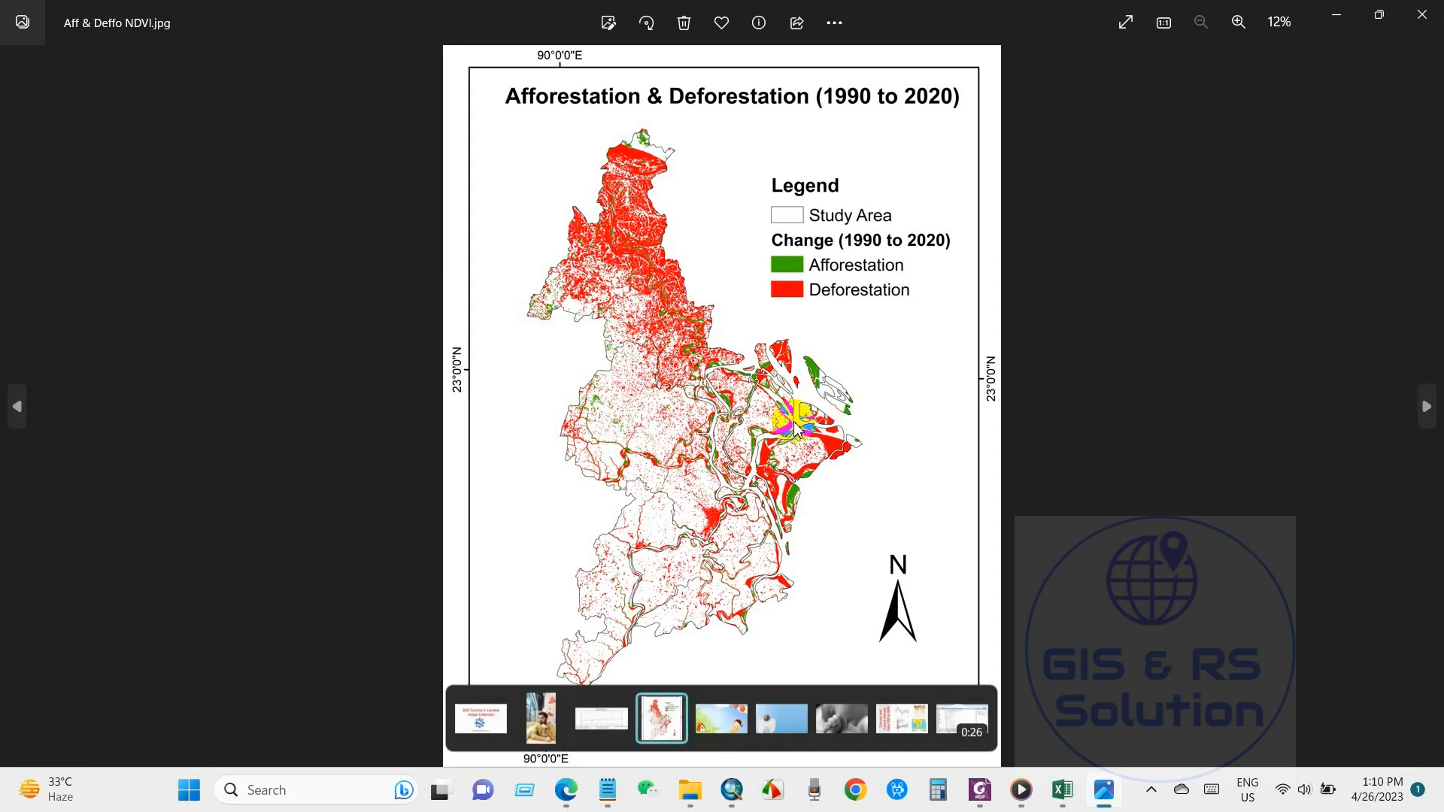
scroll(763, 403, up, 3)
scroll(762, 402, up, 2)
drag(839, 279, 884, 593)
drag(979, 415, 1006, 506)
scroll(1006, 506, down, 1)
scroll(1005, 511, down, 5)
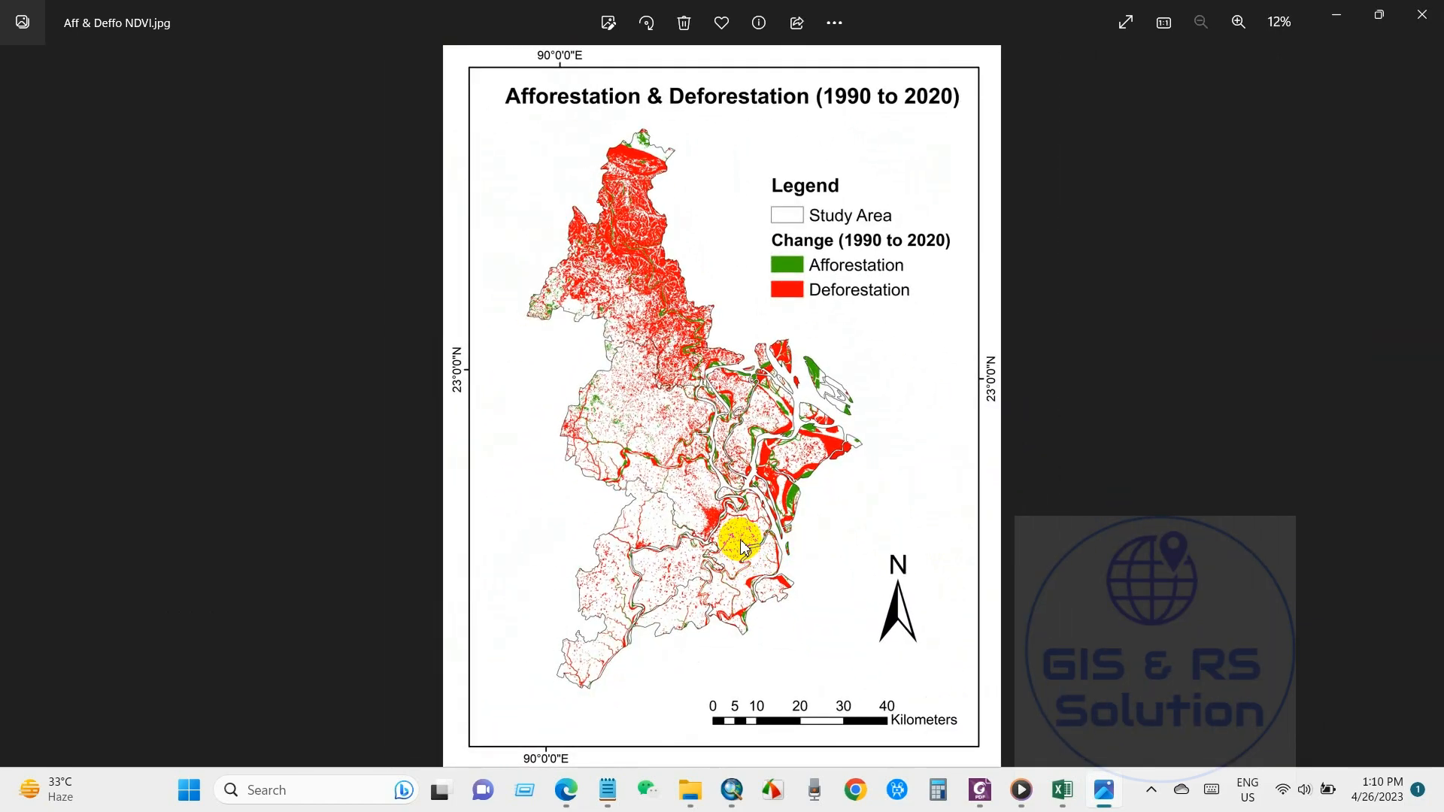
click(729, 795)
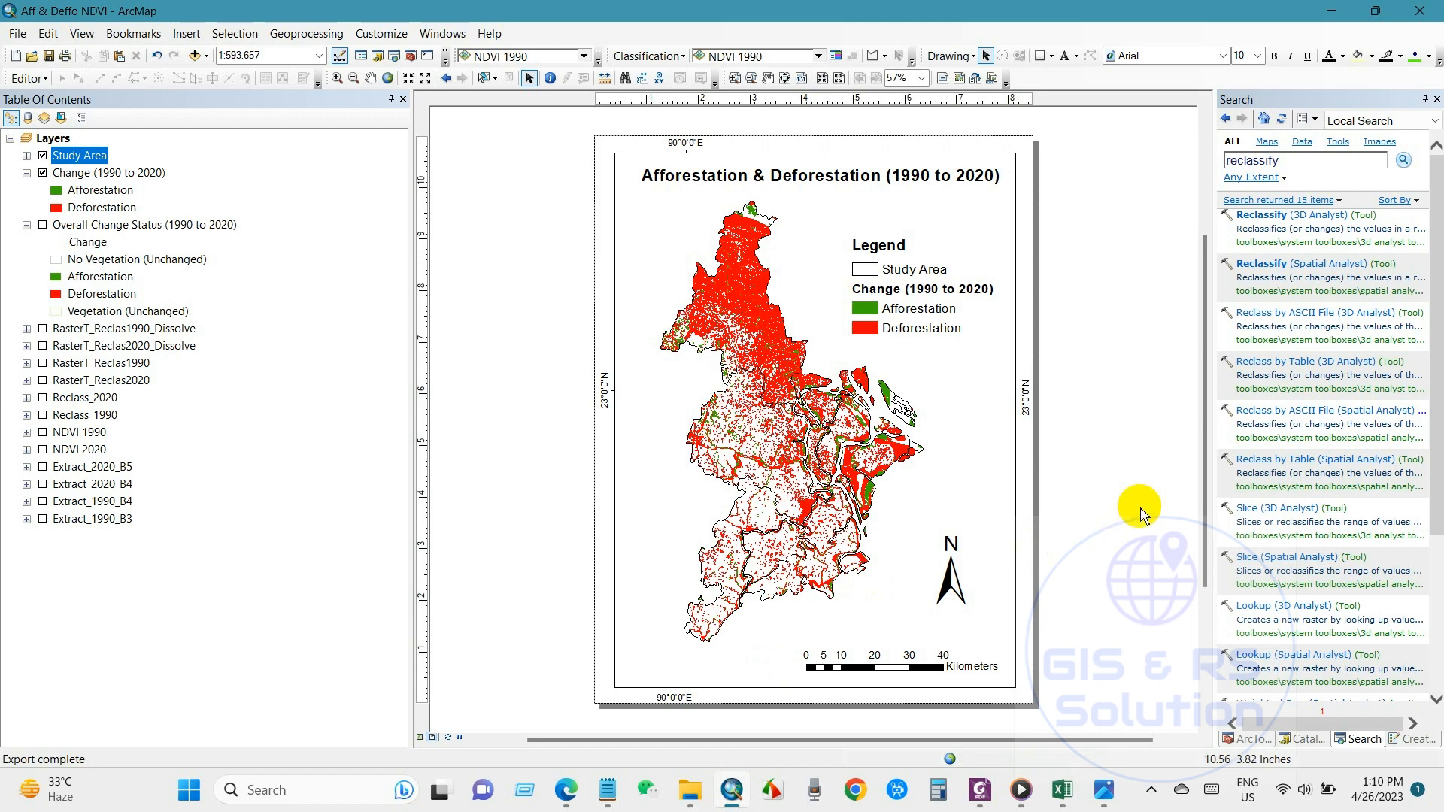